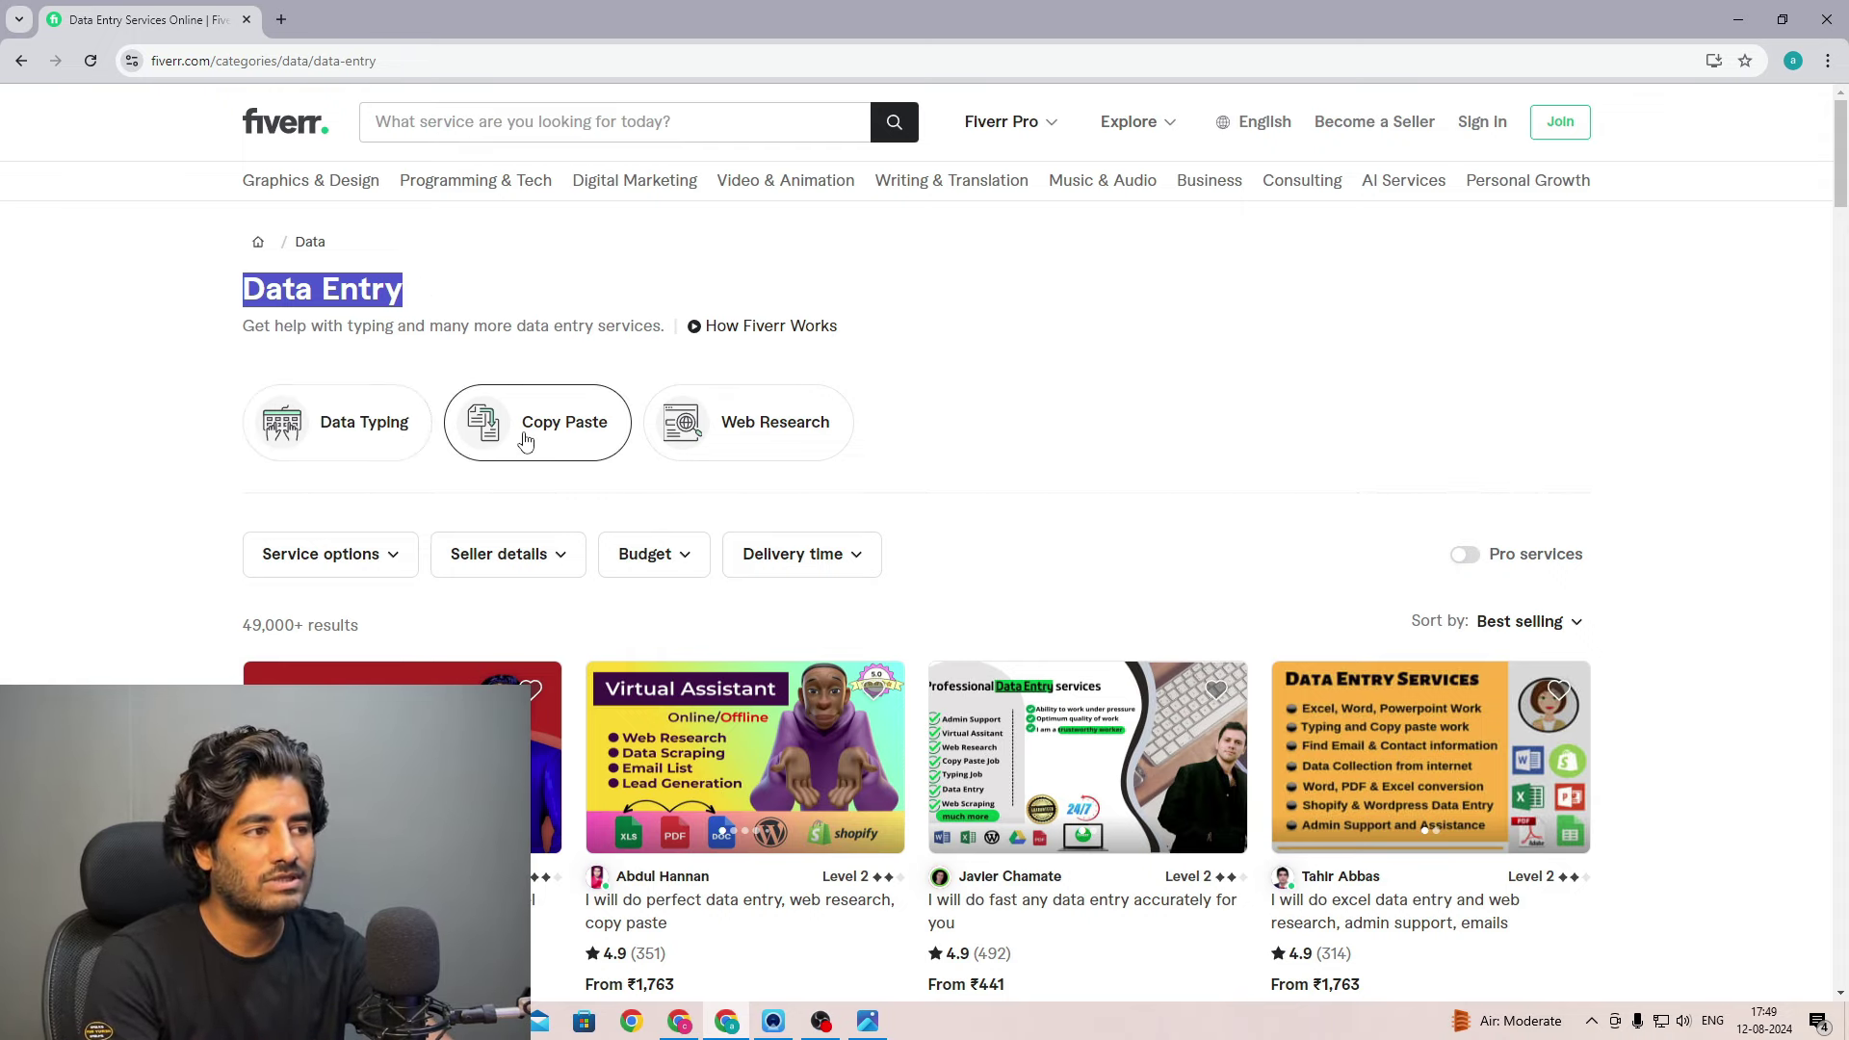
pyautogui.scroll(-3, 525, 441)
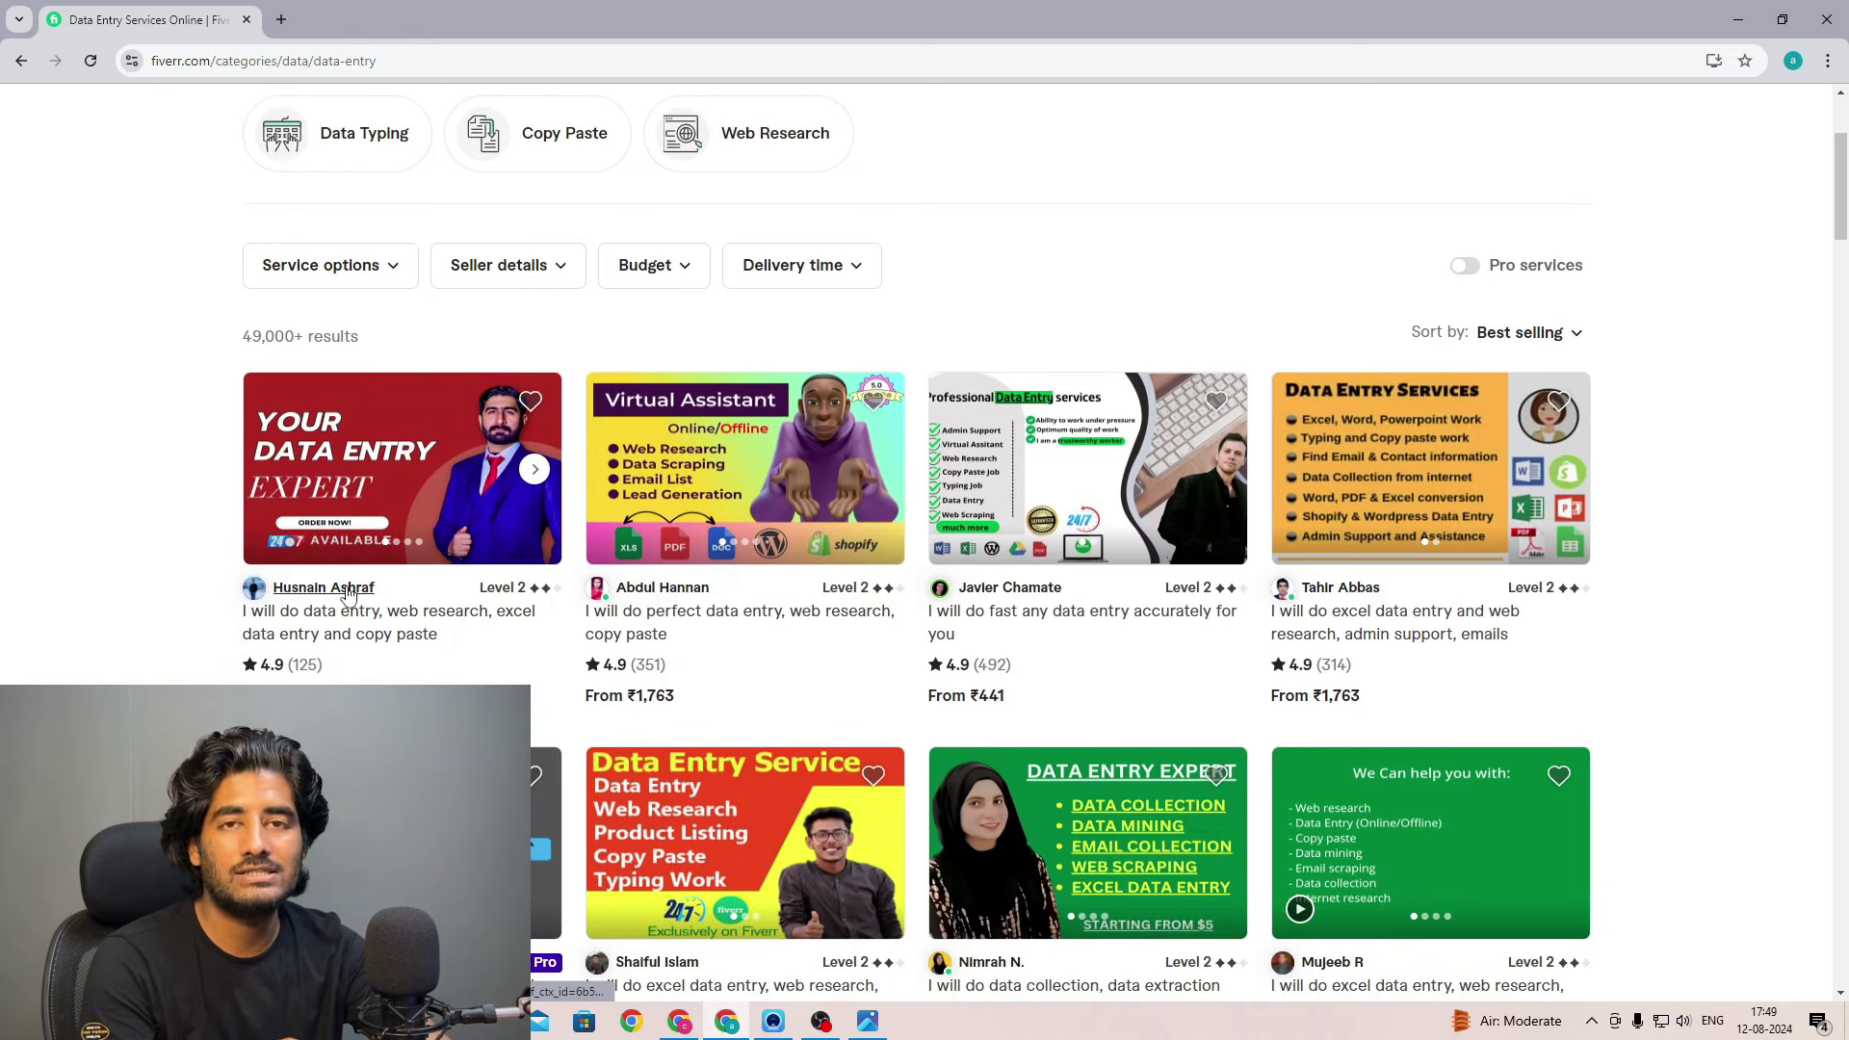
pyautogui.scroll(-1, 669, 567)
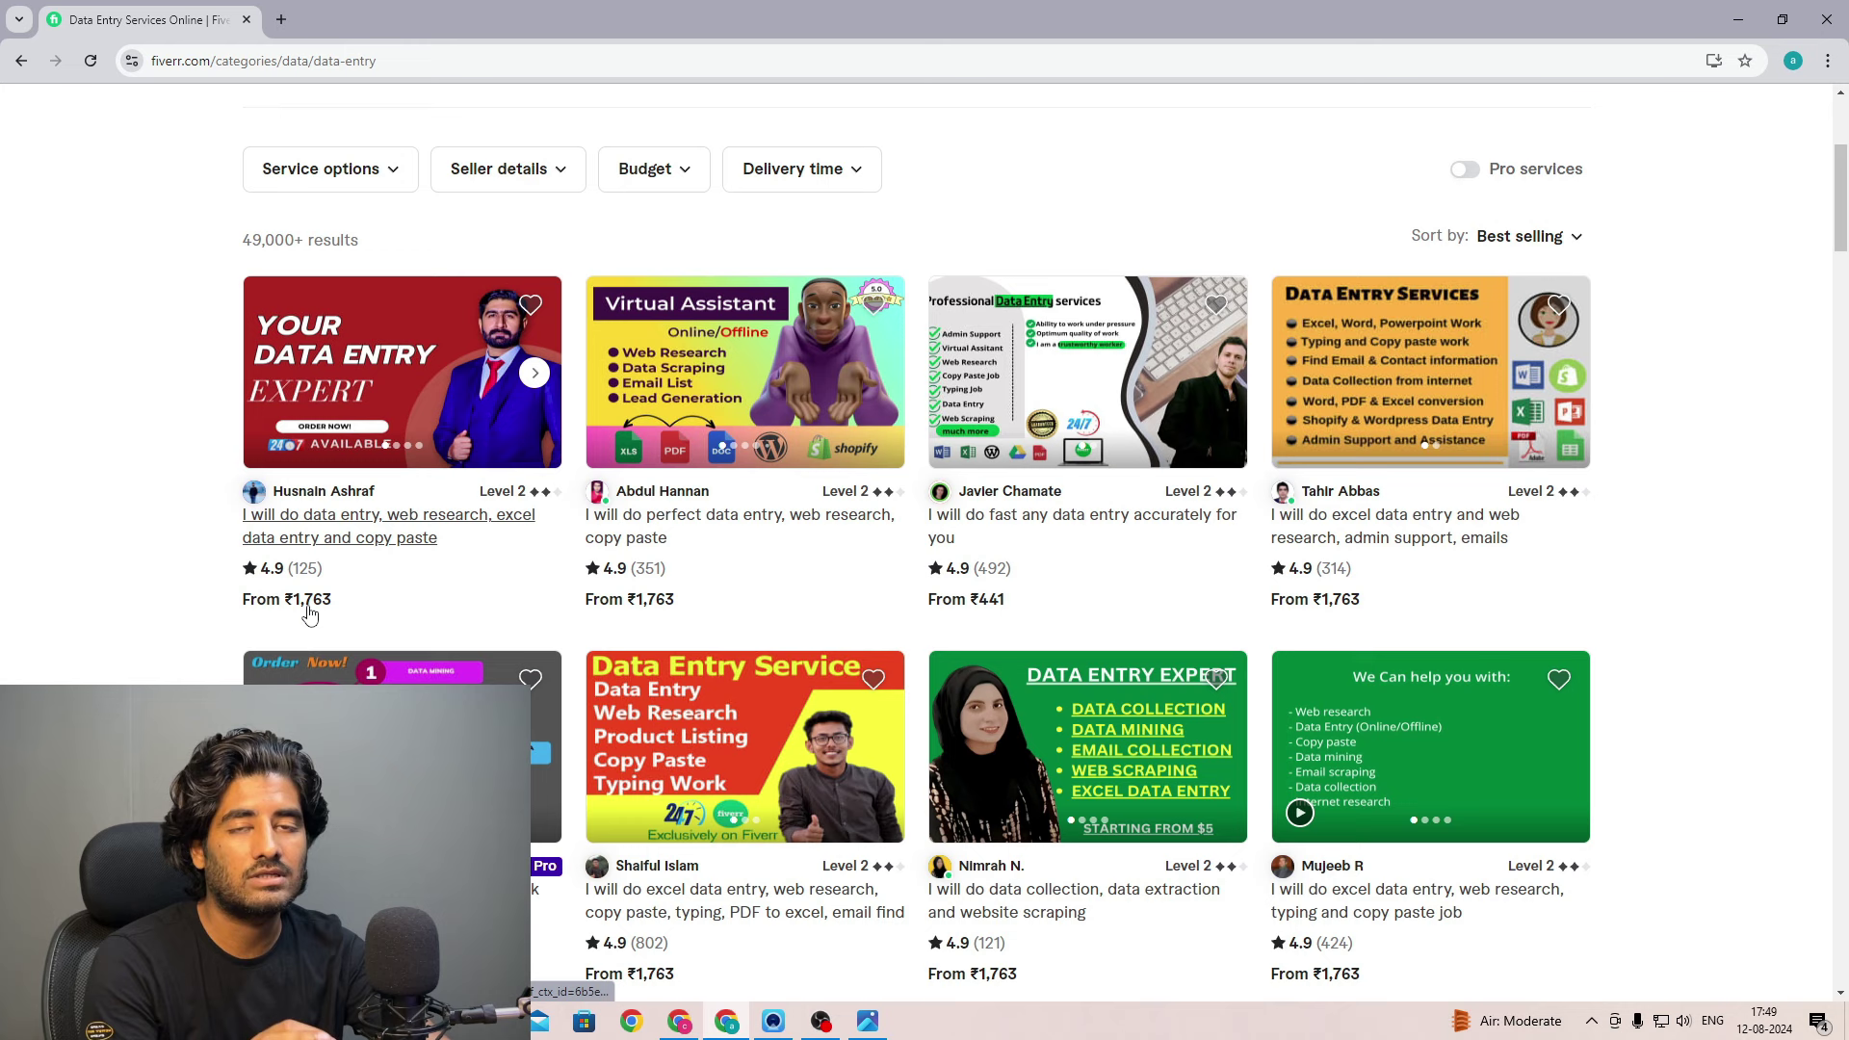
pyautogui.scroll(-2, 557, 544)
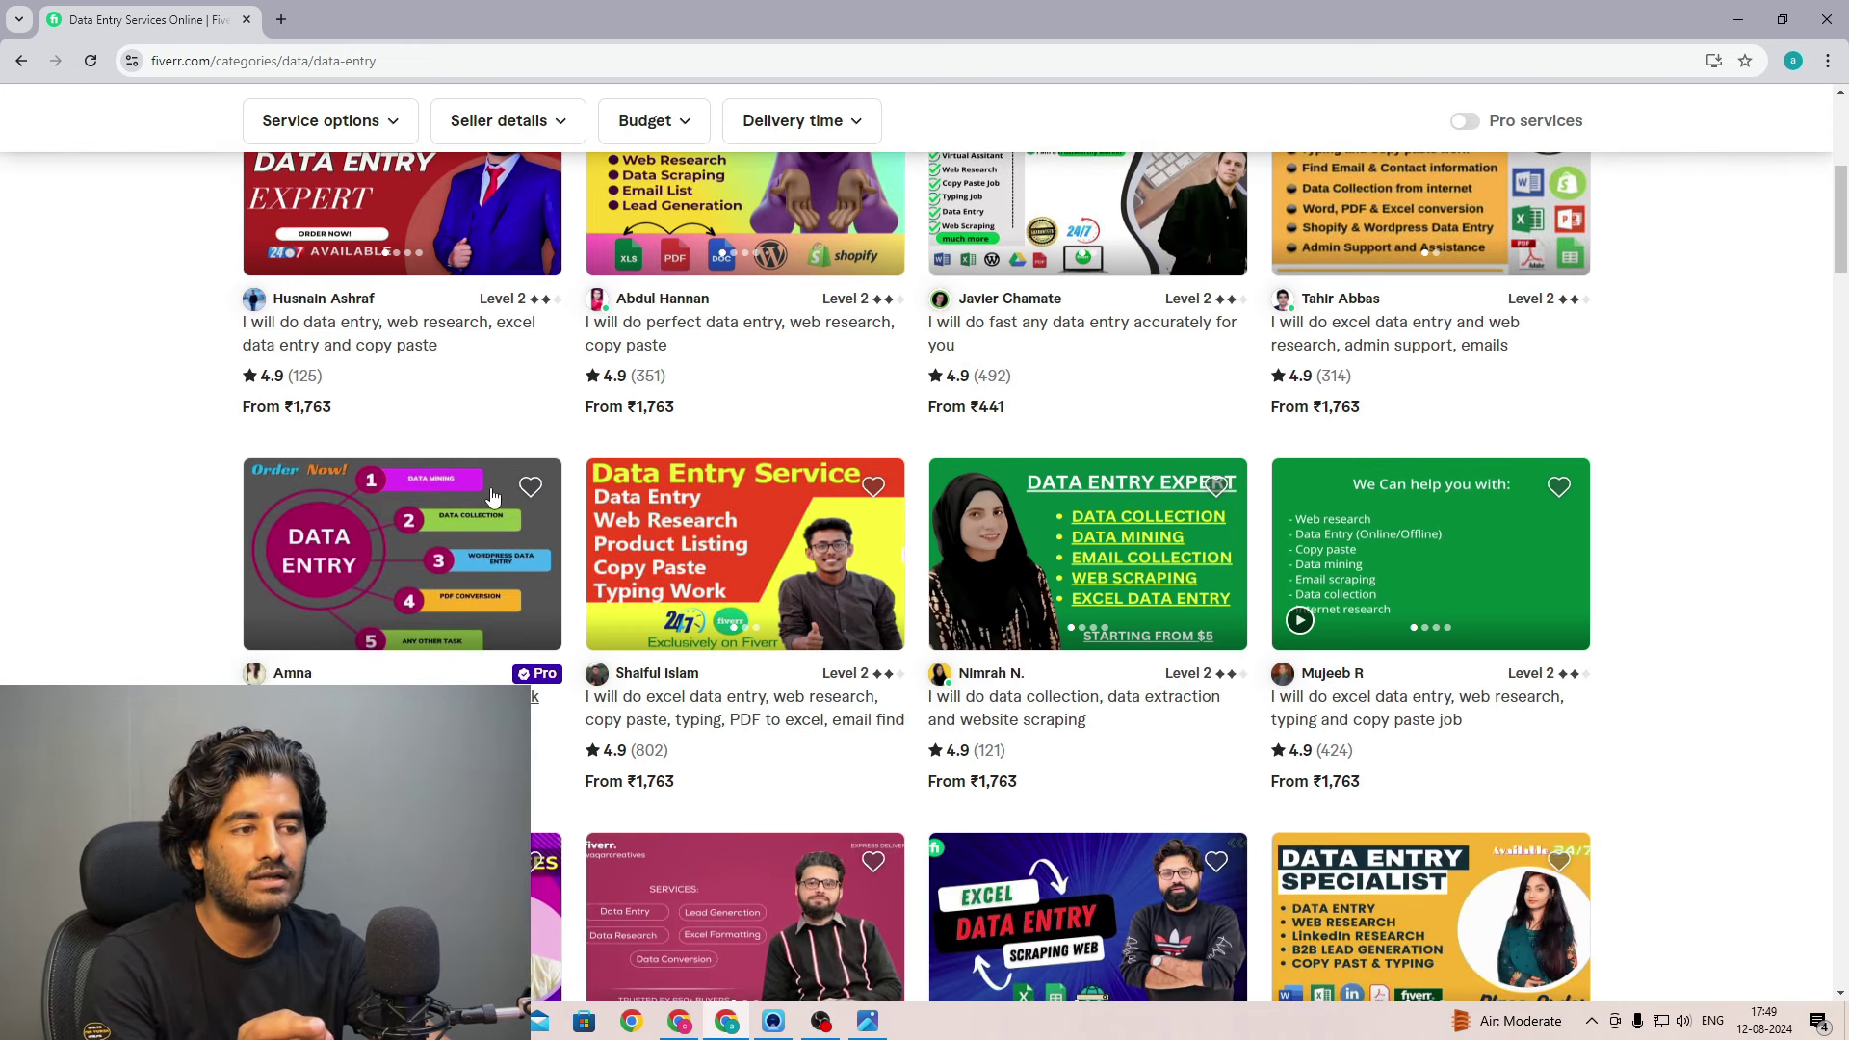
pyautogui.scroll(-2, 490, 500)
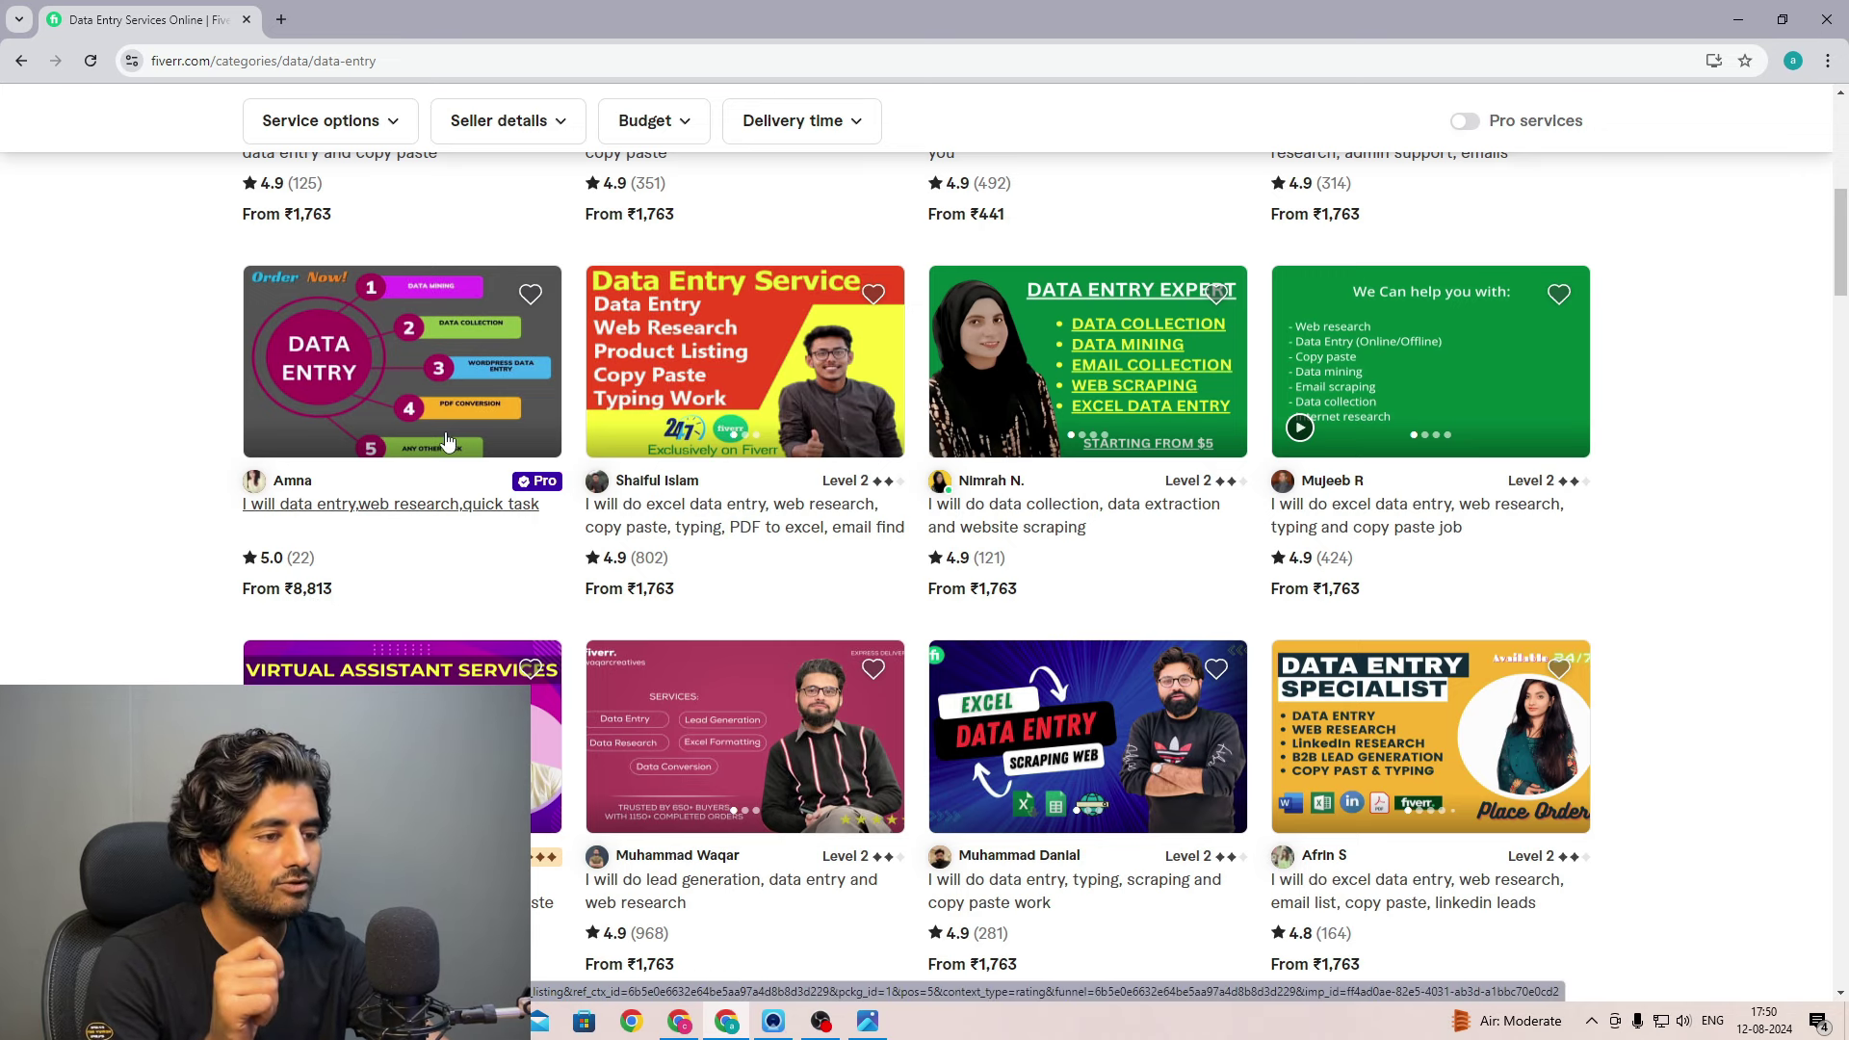
pyautogui.scroll(-6, 339, 595)
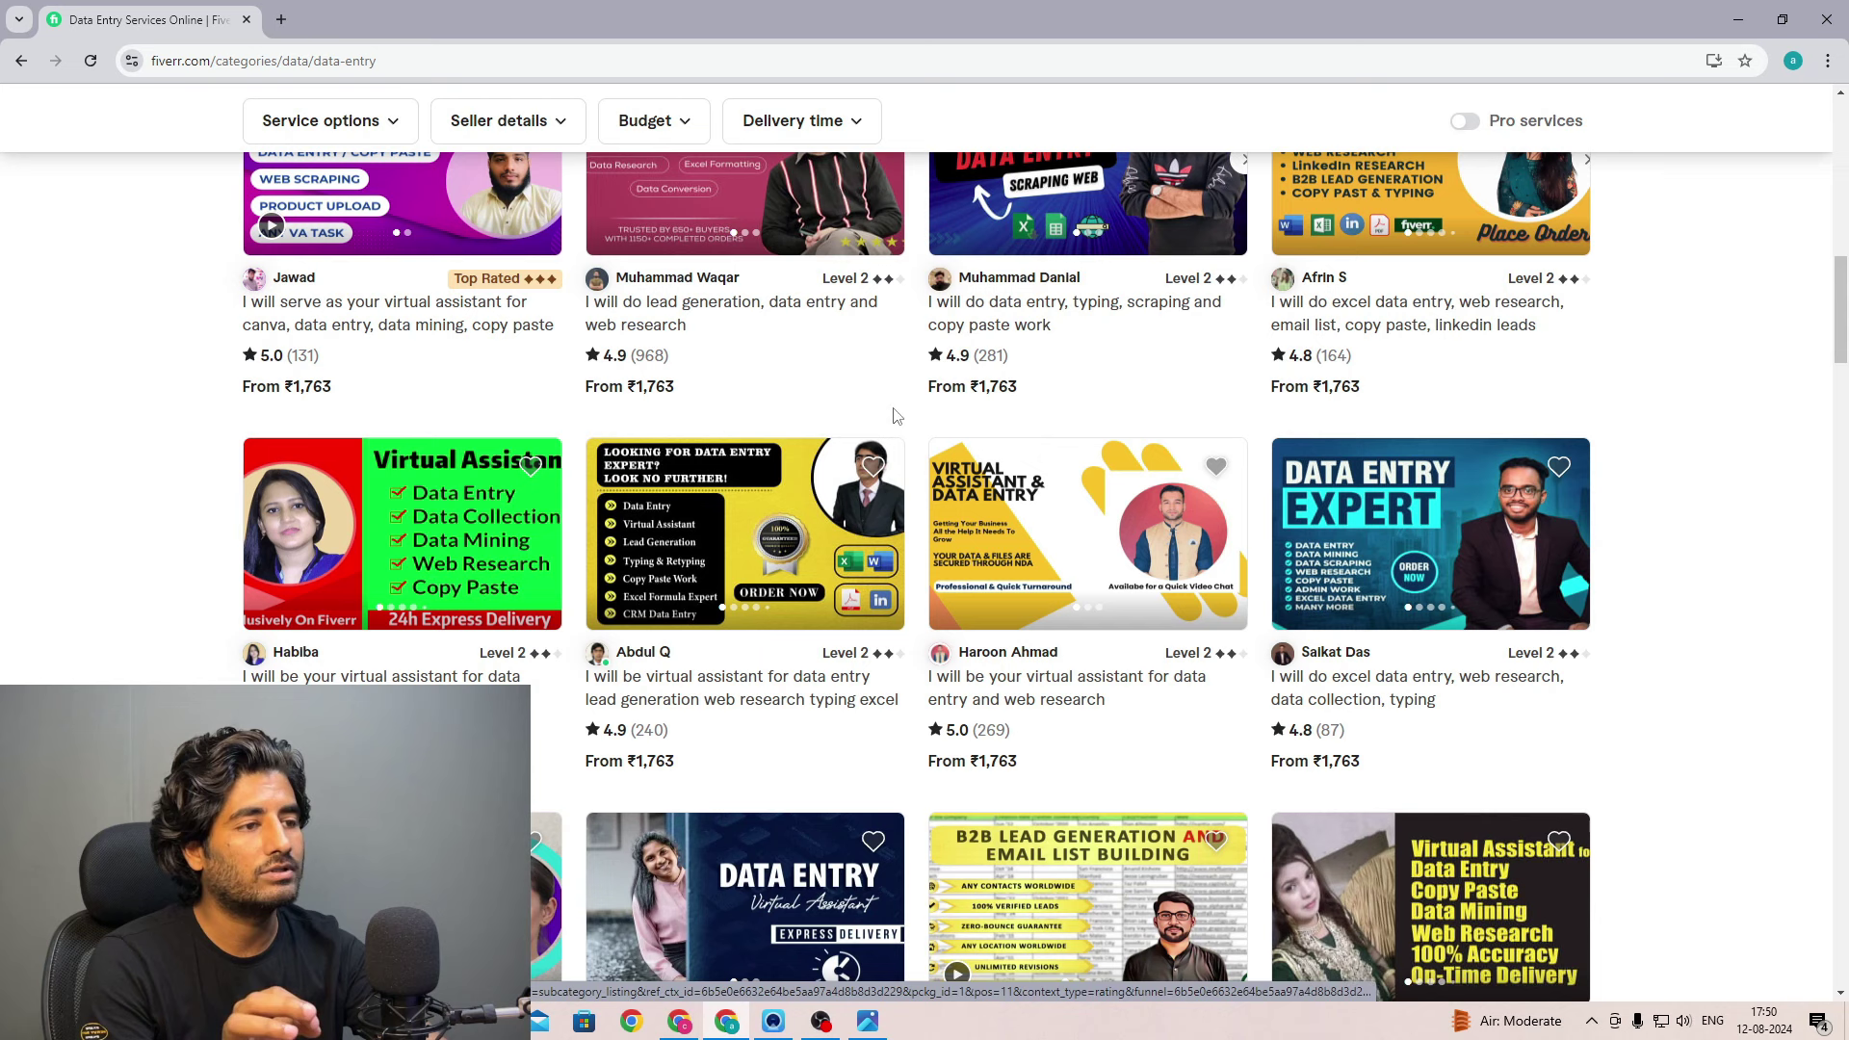
pyautogui.scroll(-1, 1387, 694)
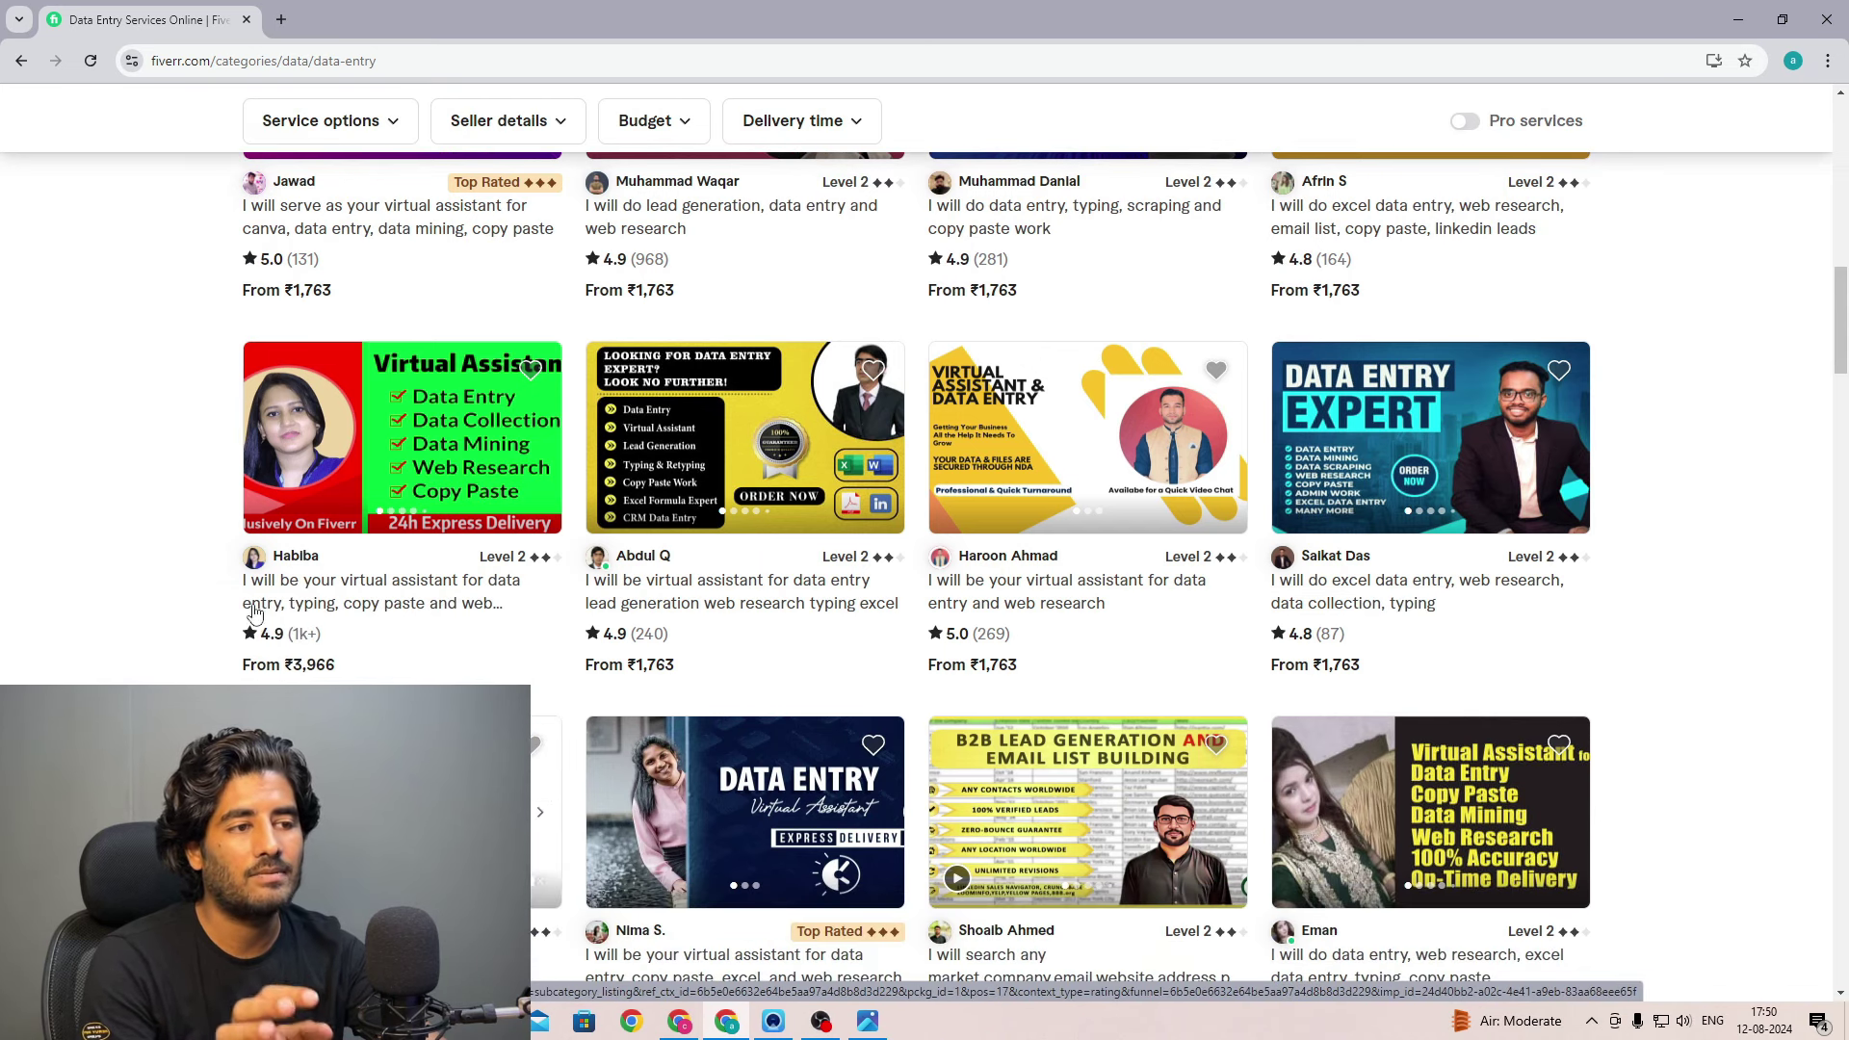
pyautogui.scroll(-2, 283, 467)
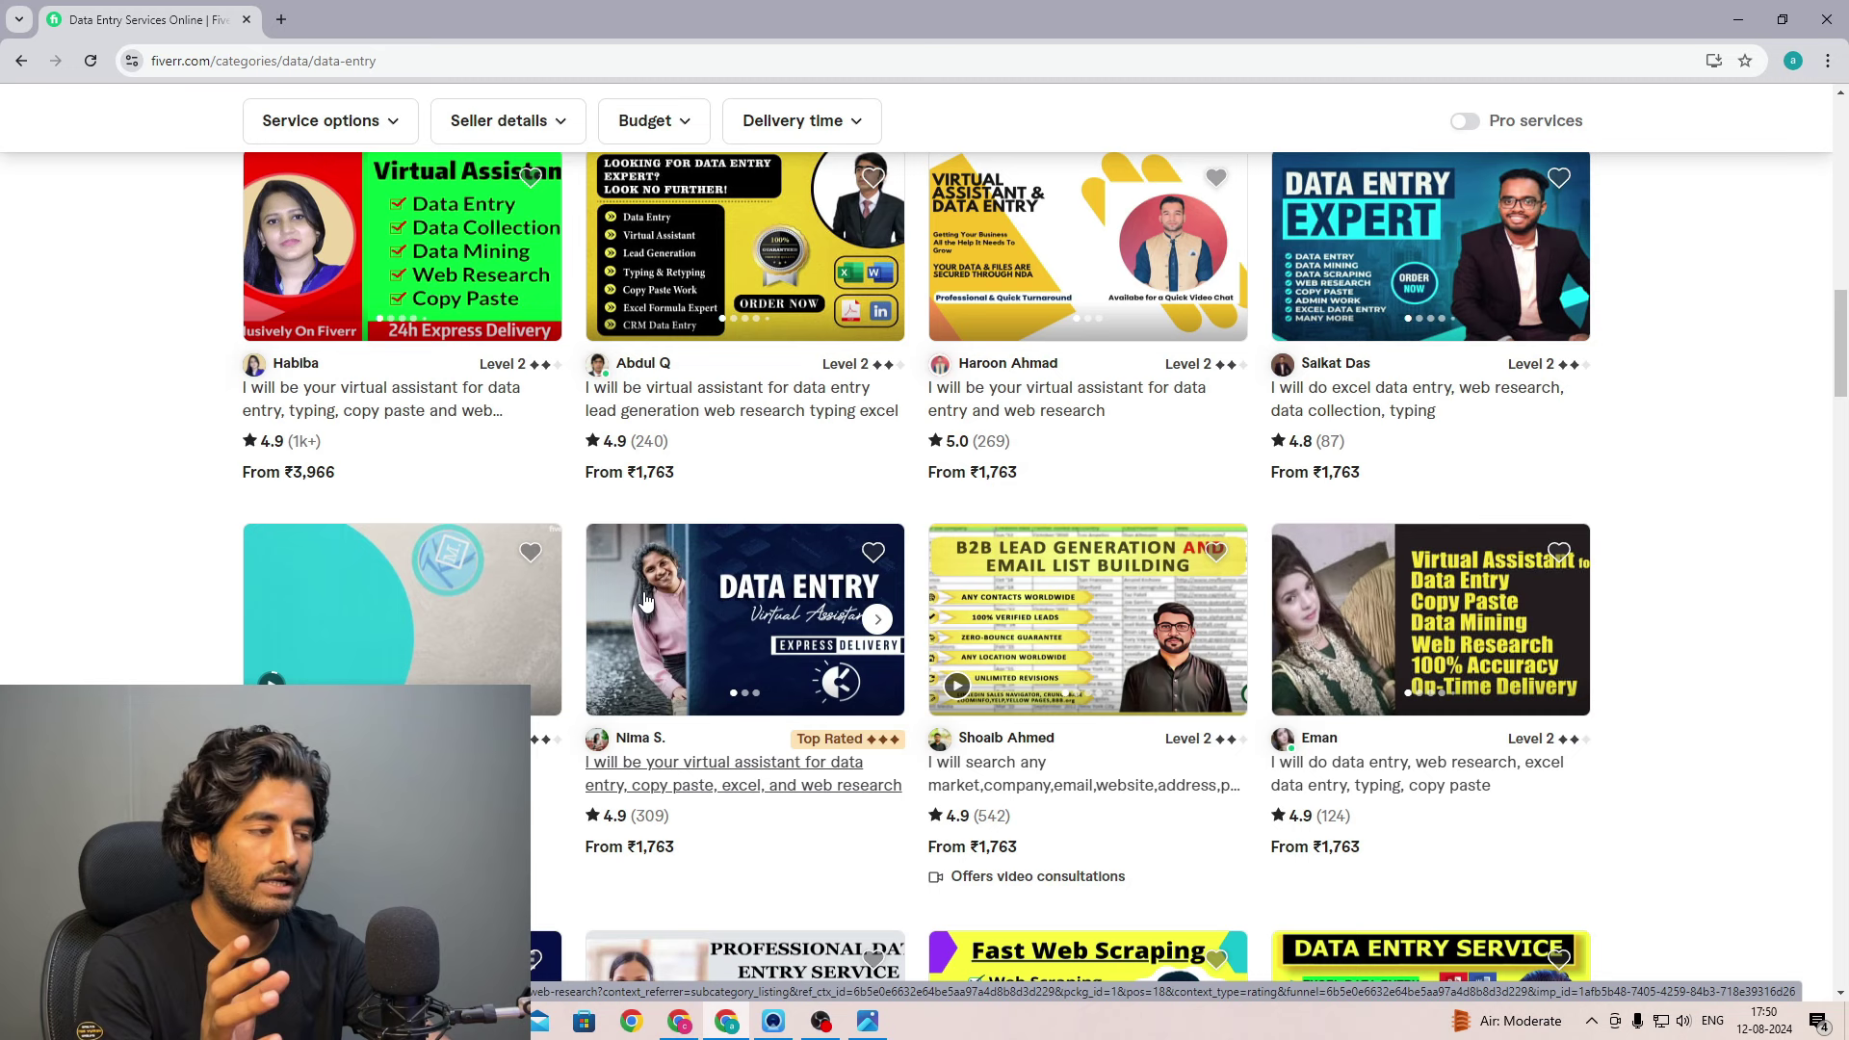
pyautogui.scroll(10, 680, 645)
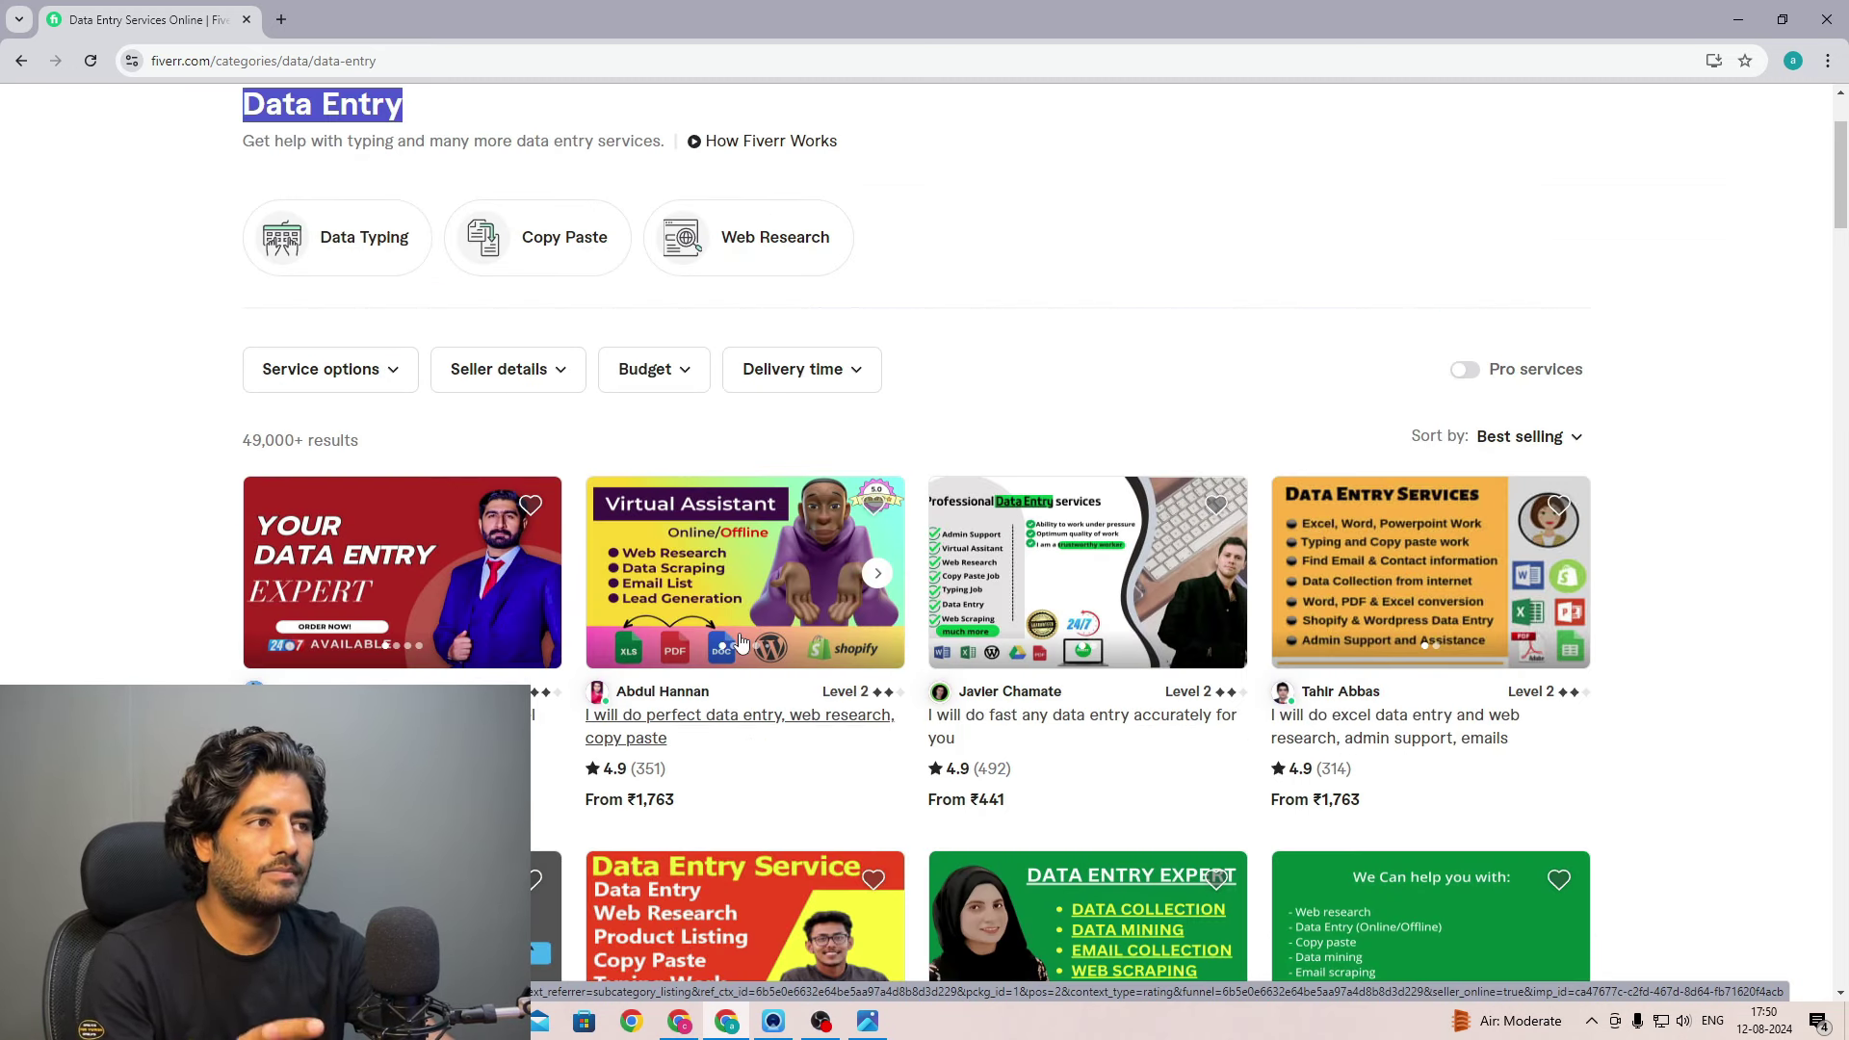
pyautogui.scroll(2, 755, 677)
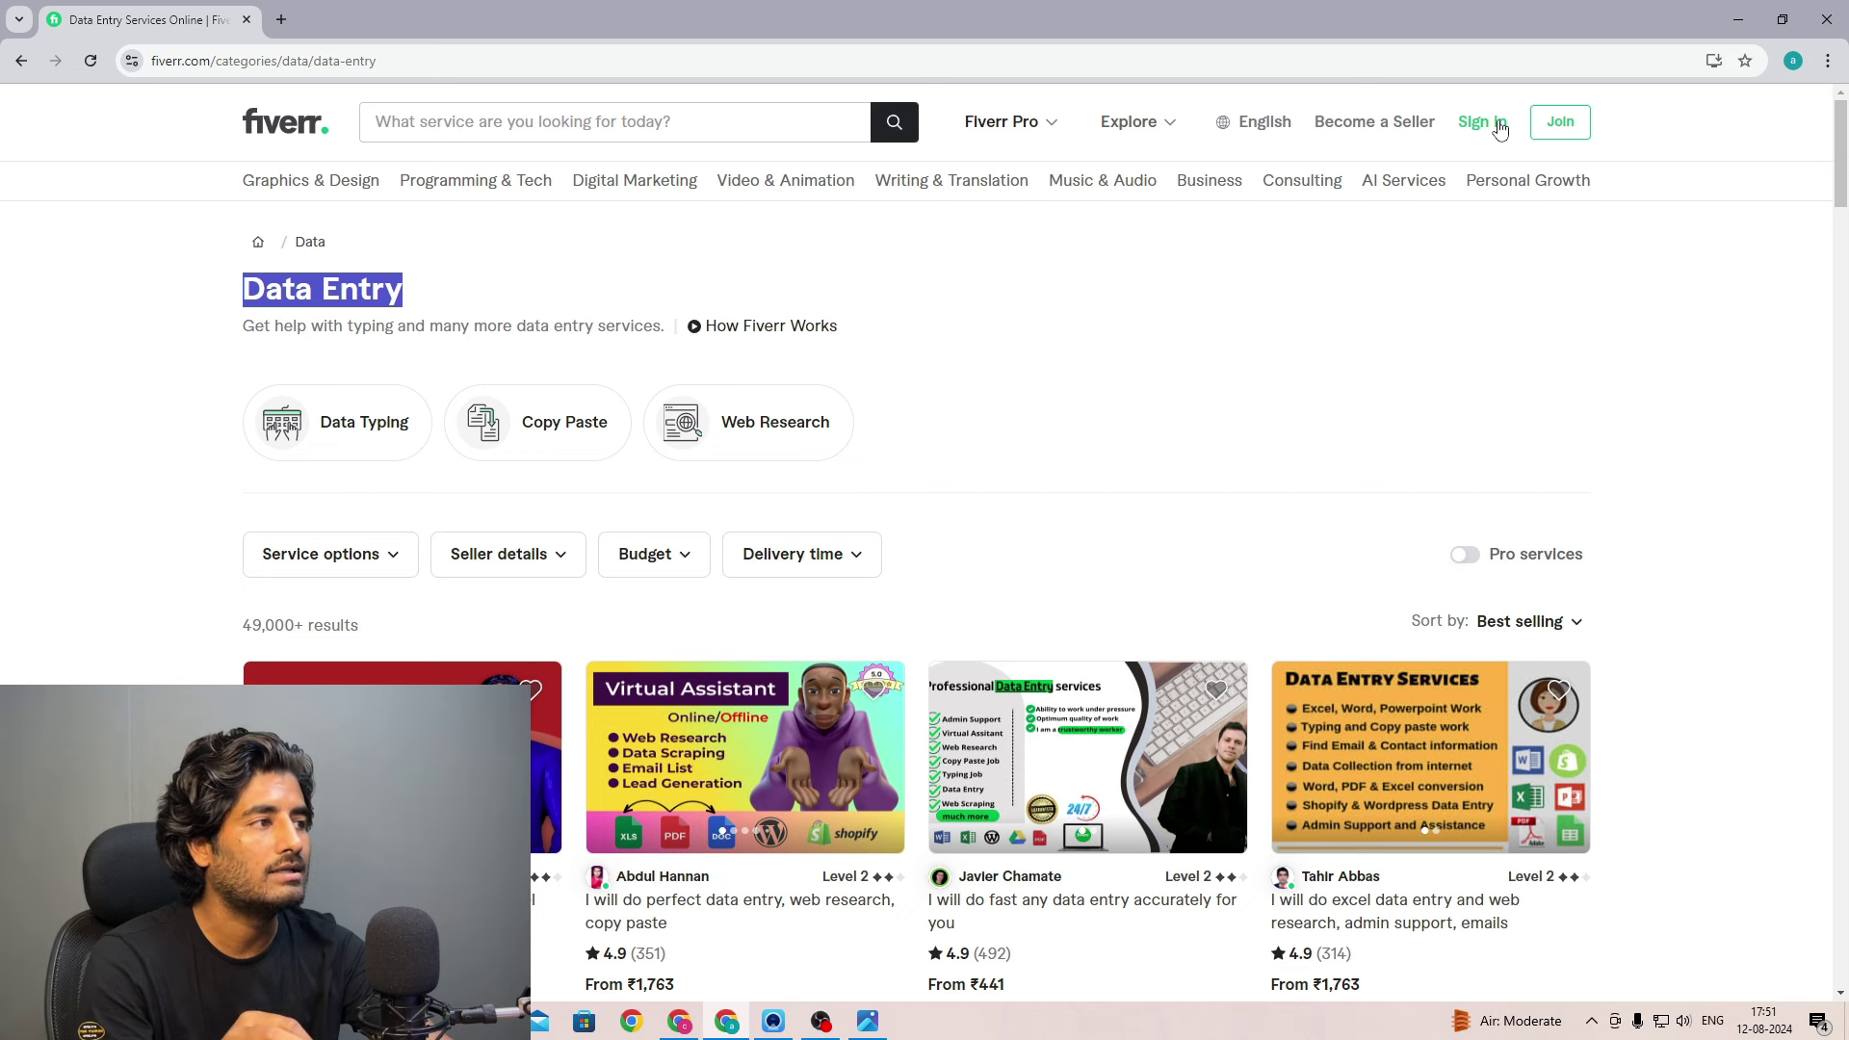
# Step: Sign in to Fiverr with Continue with Google, picking the Google account in the popup
pyautogui.click(1500, 129)
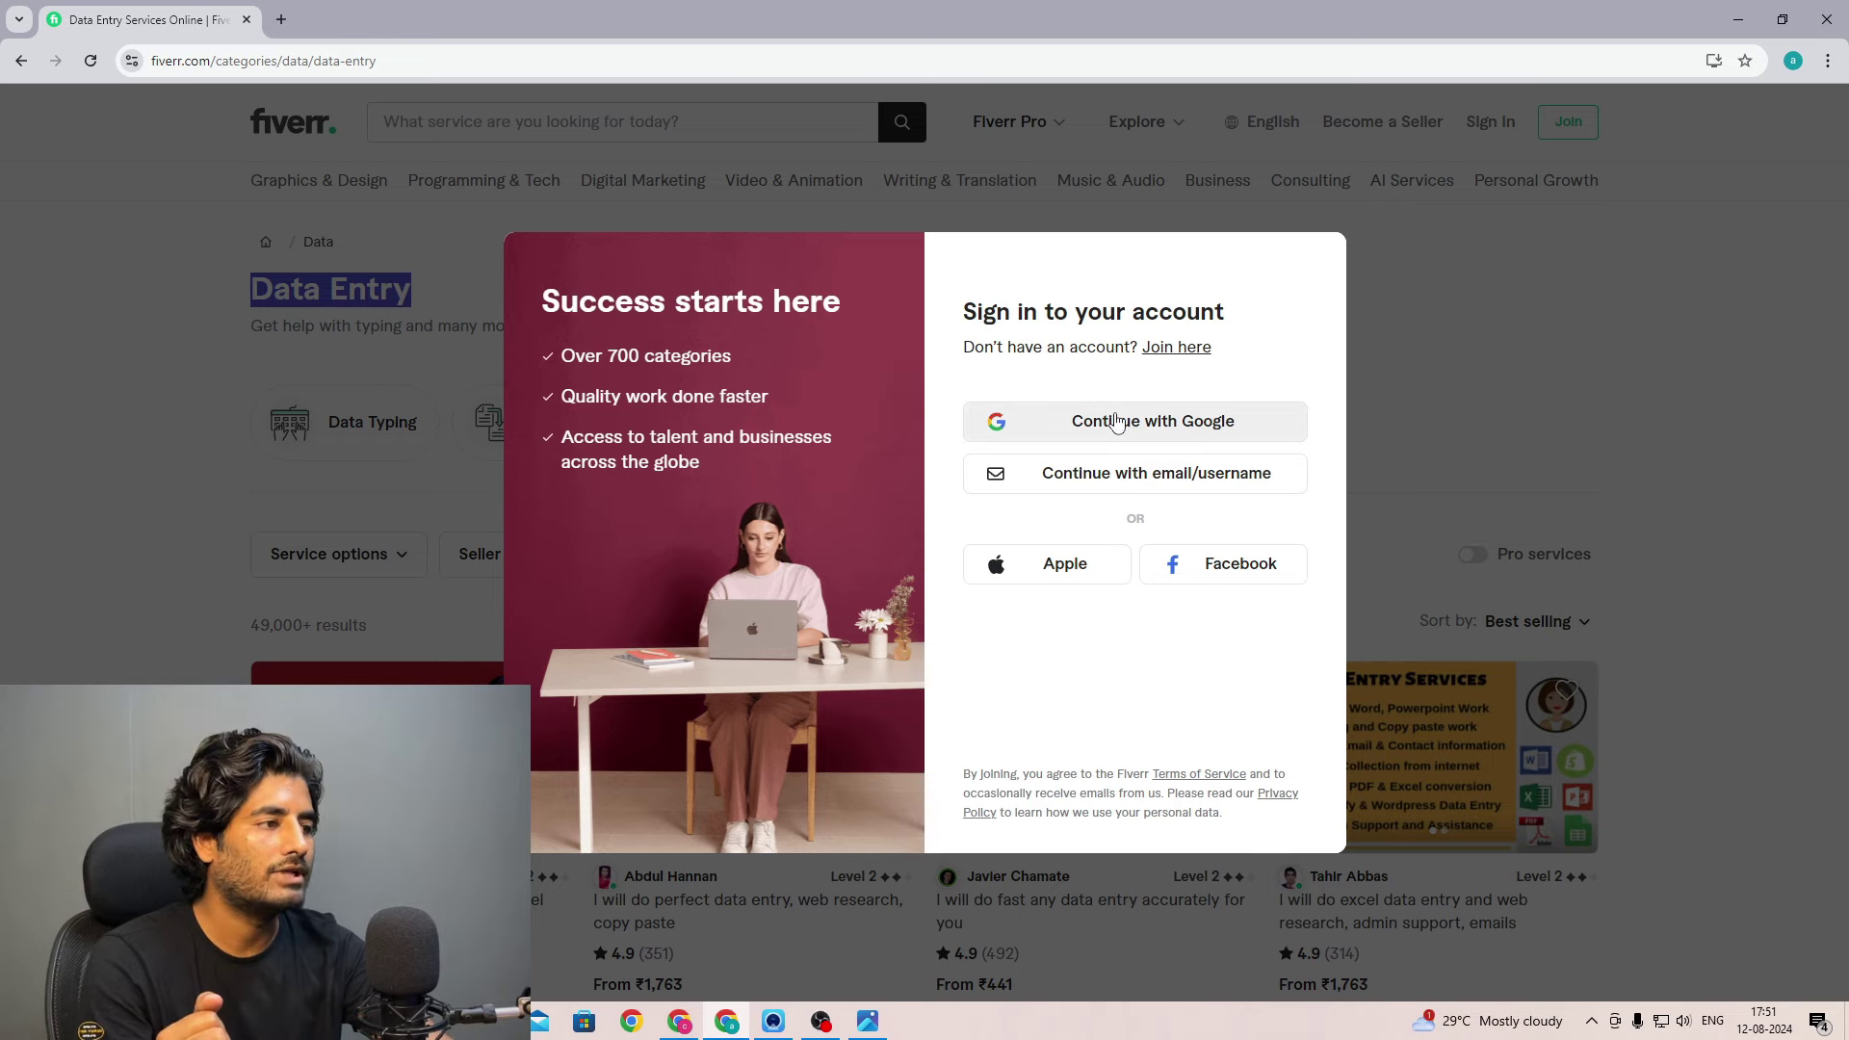
pyautogui.click(1129, 430)
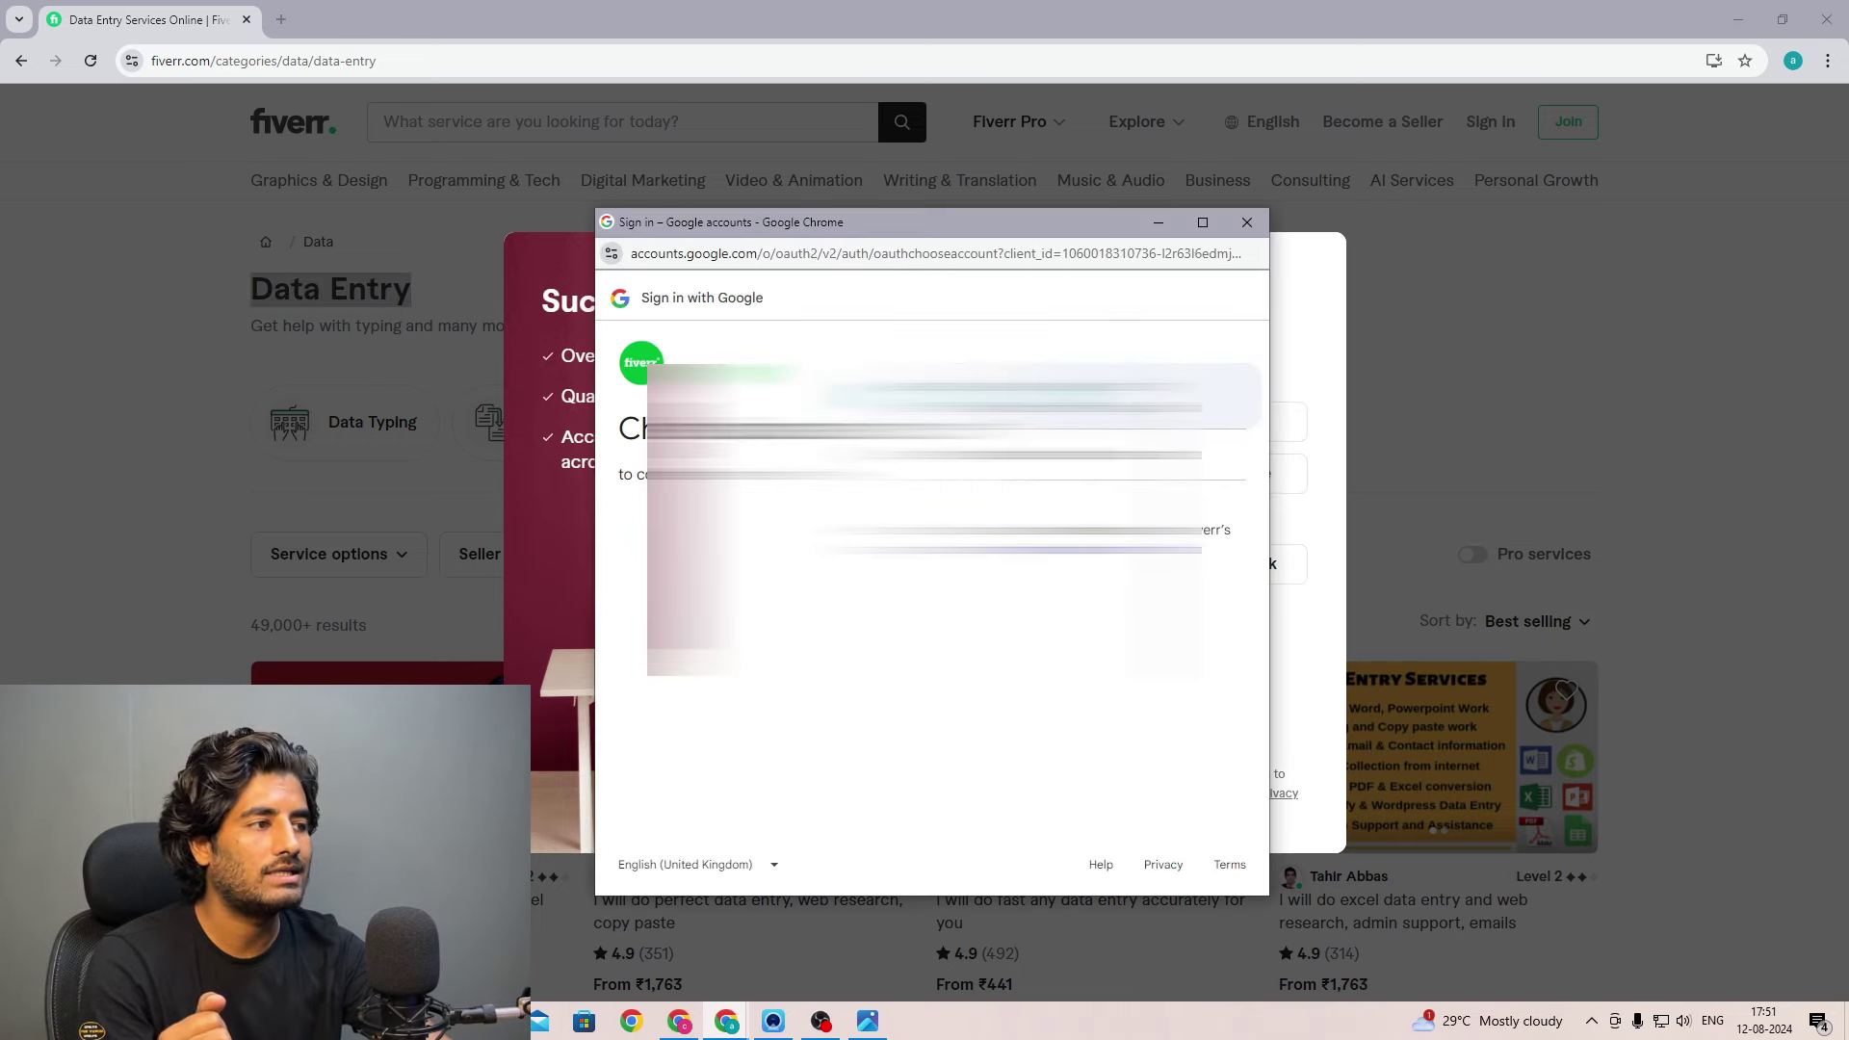
pyautogui.click(1129, 429)
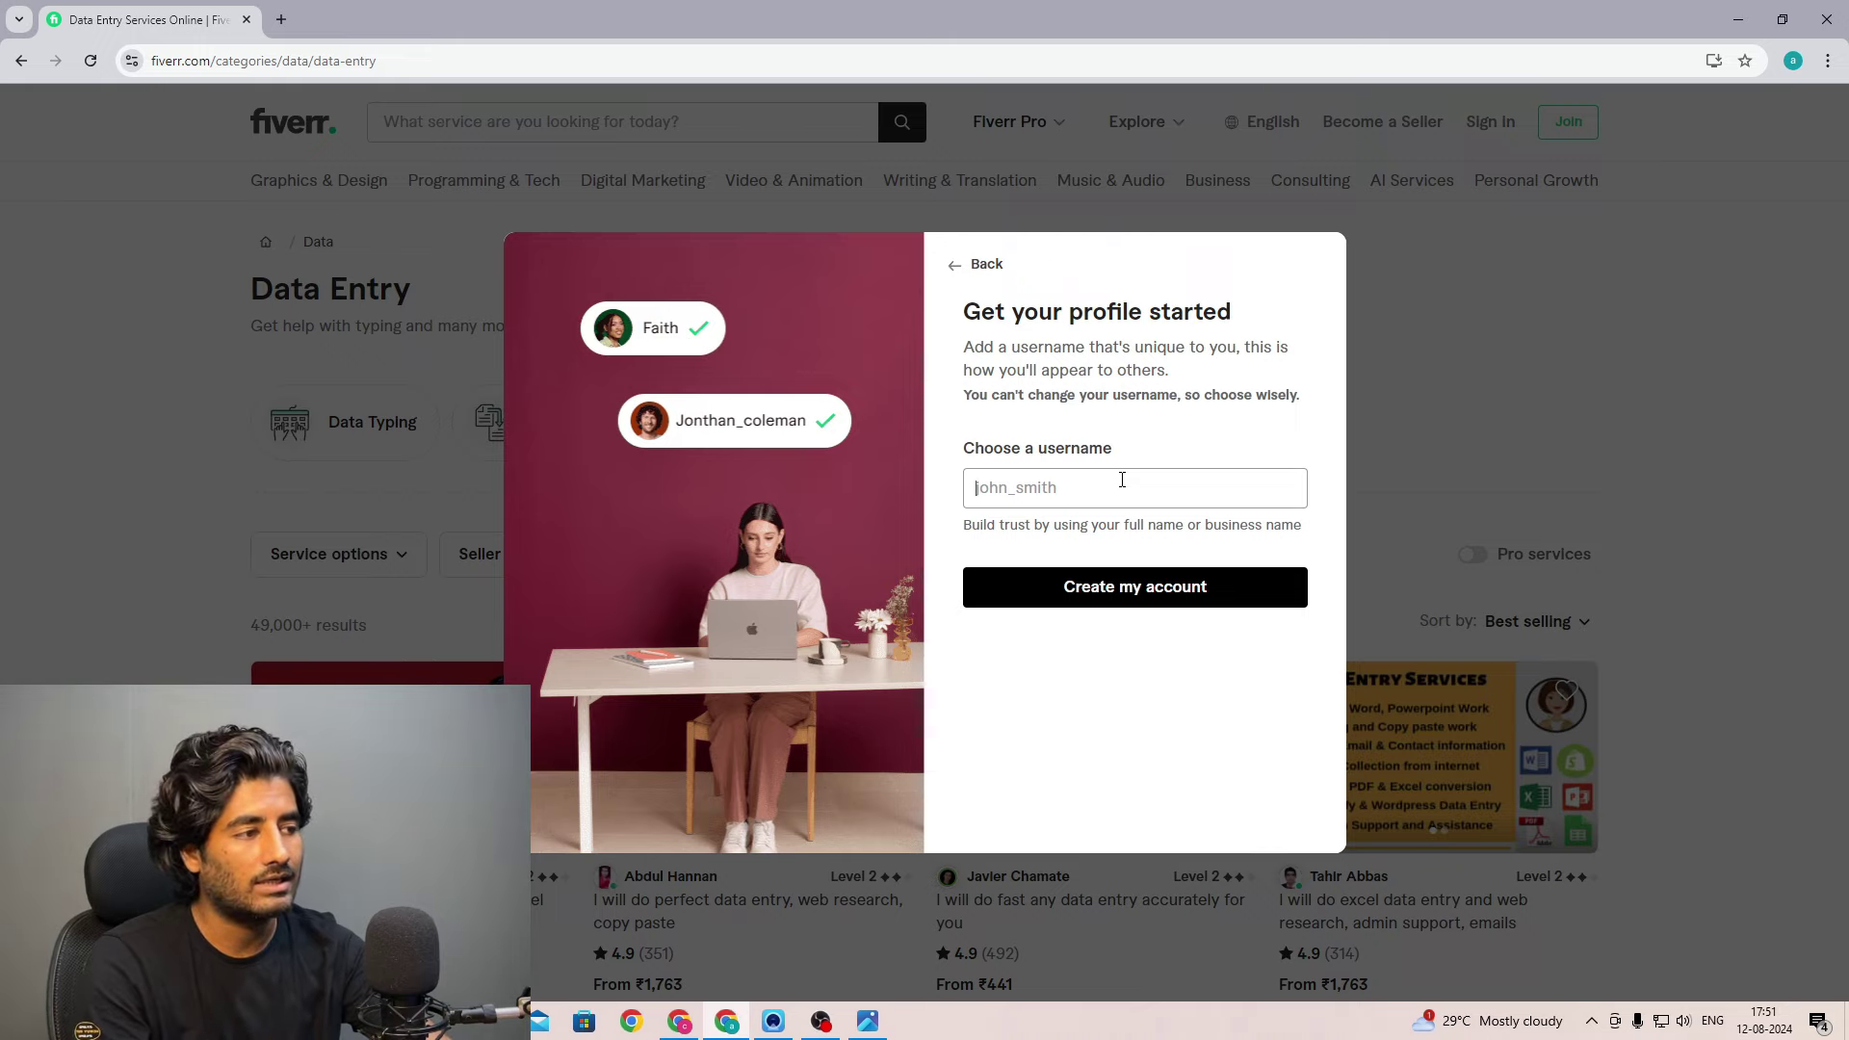
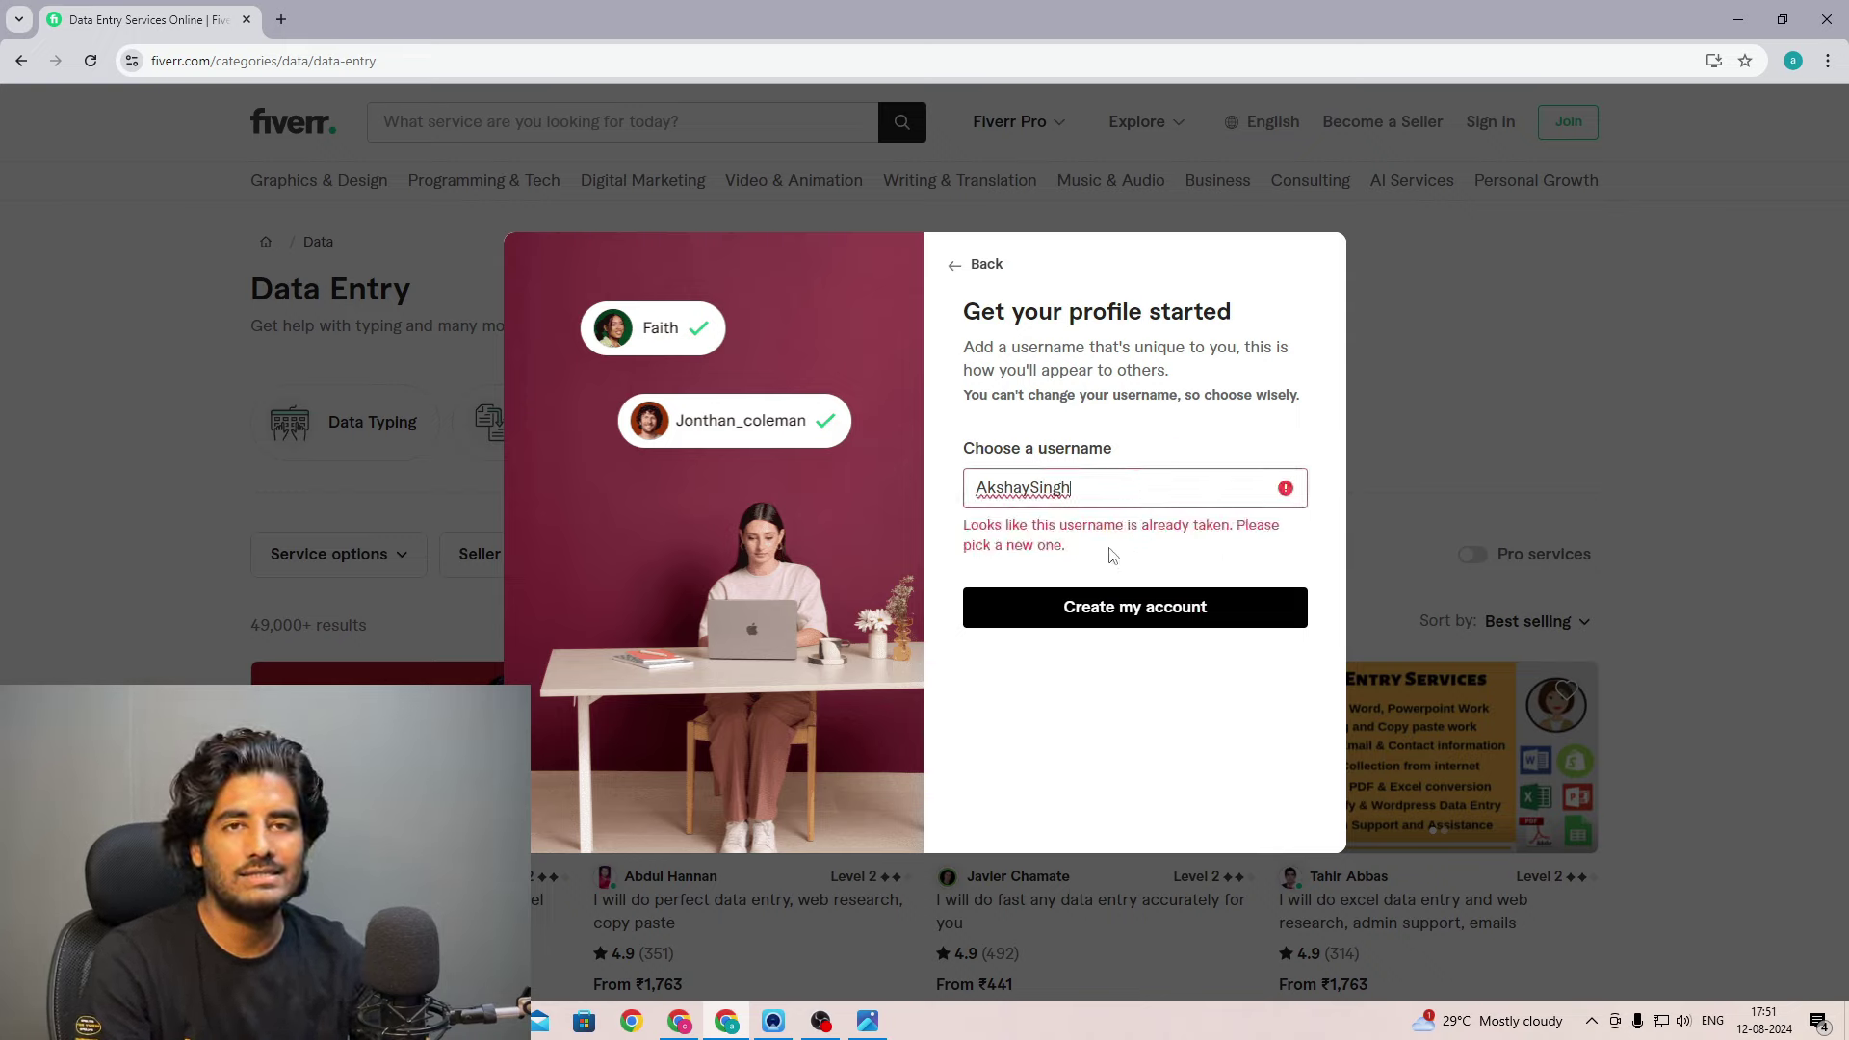
# Step: Enter a username from the user's name, replacing the space with '__8'
pyautogui.click(1029, 489)
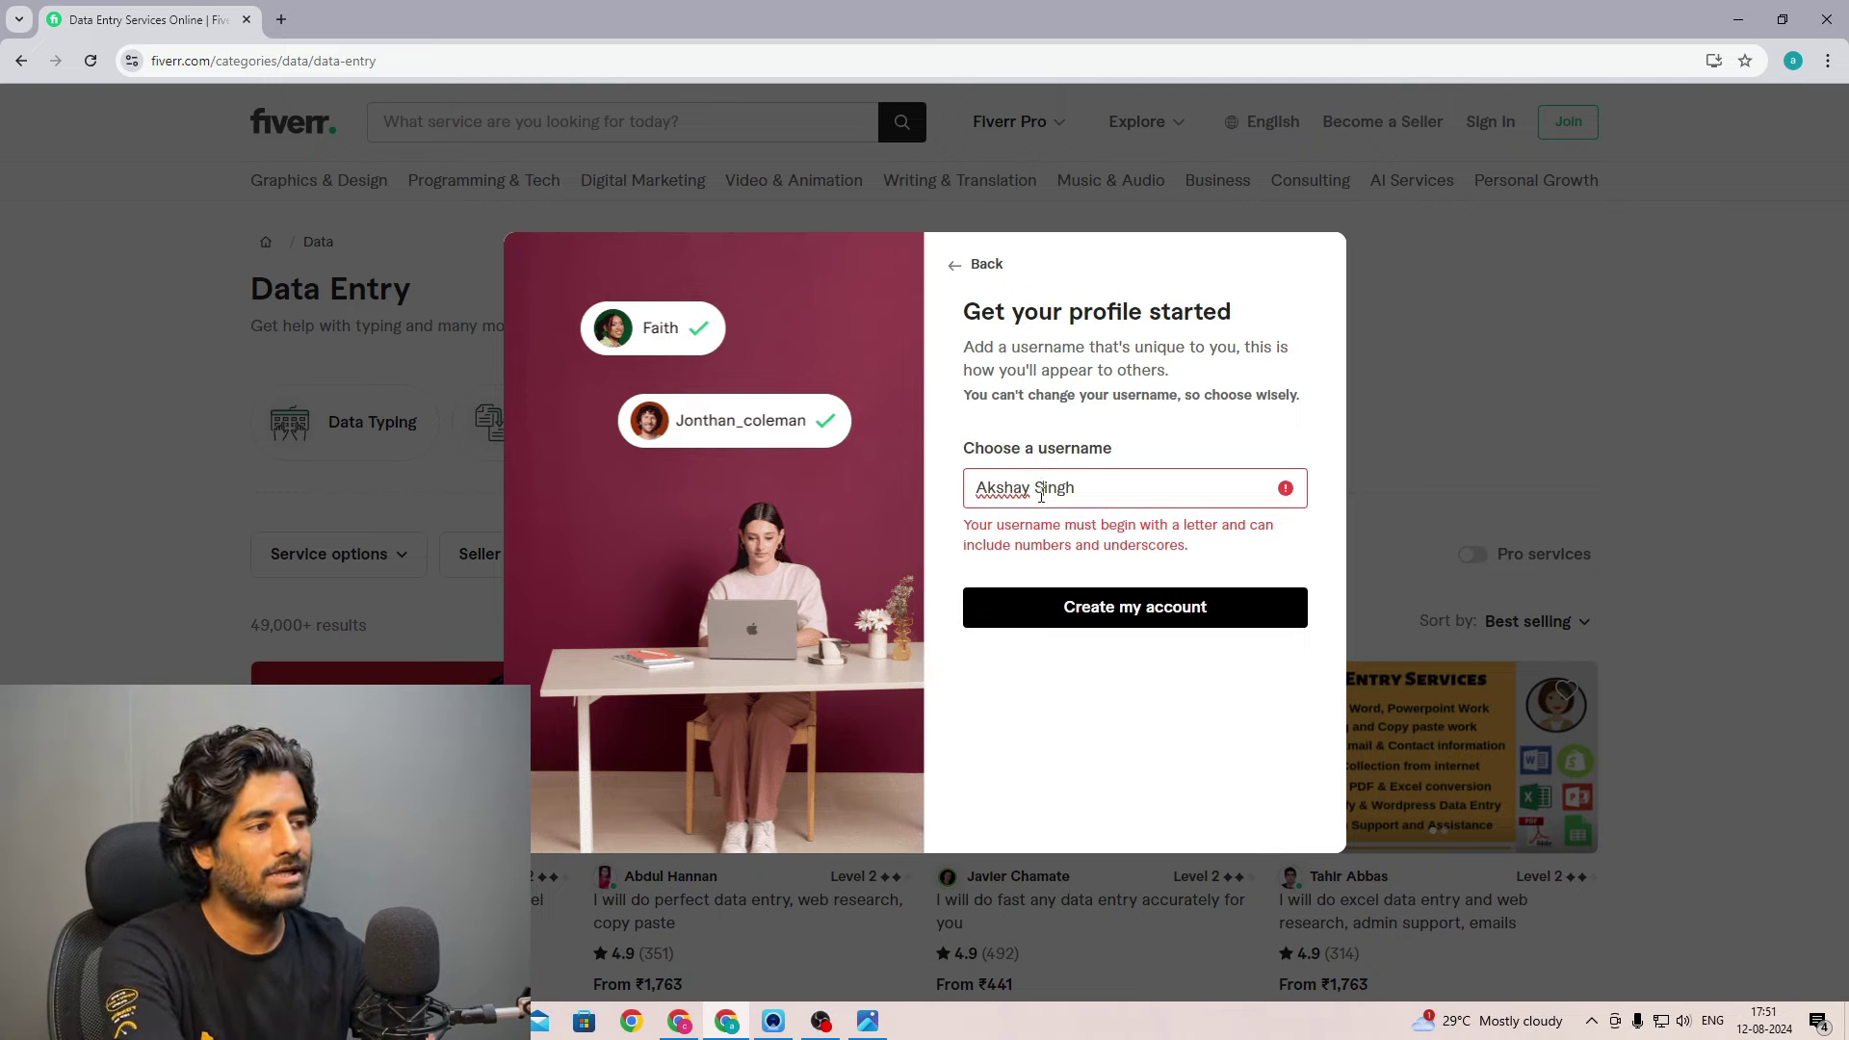
pyautogui.press('BackSpace')
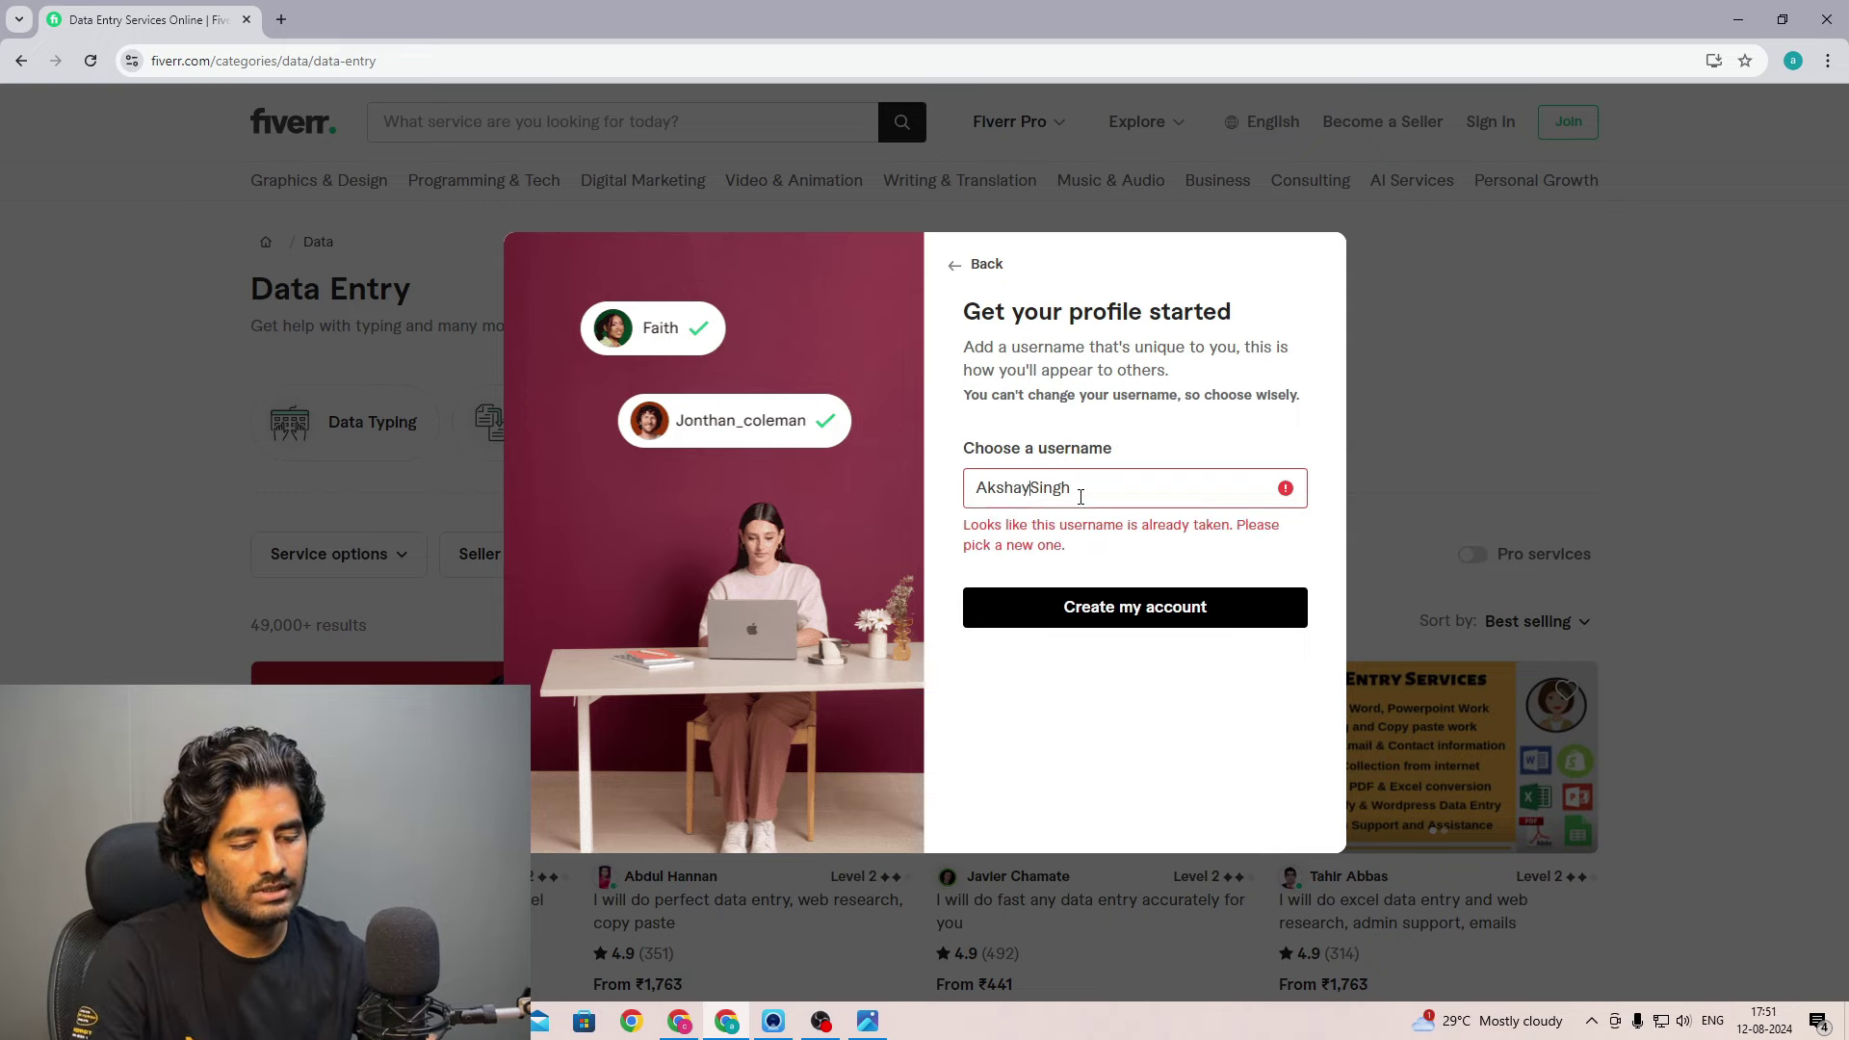
pyautogui.write('_')
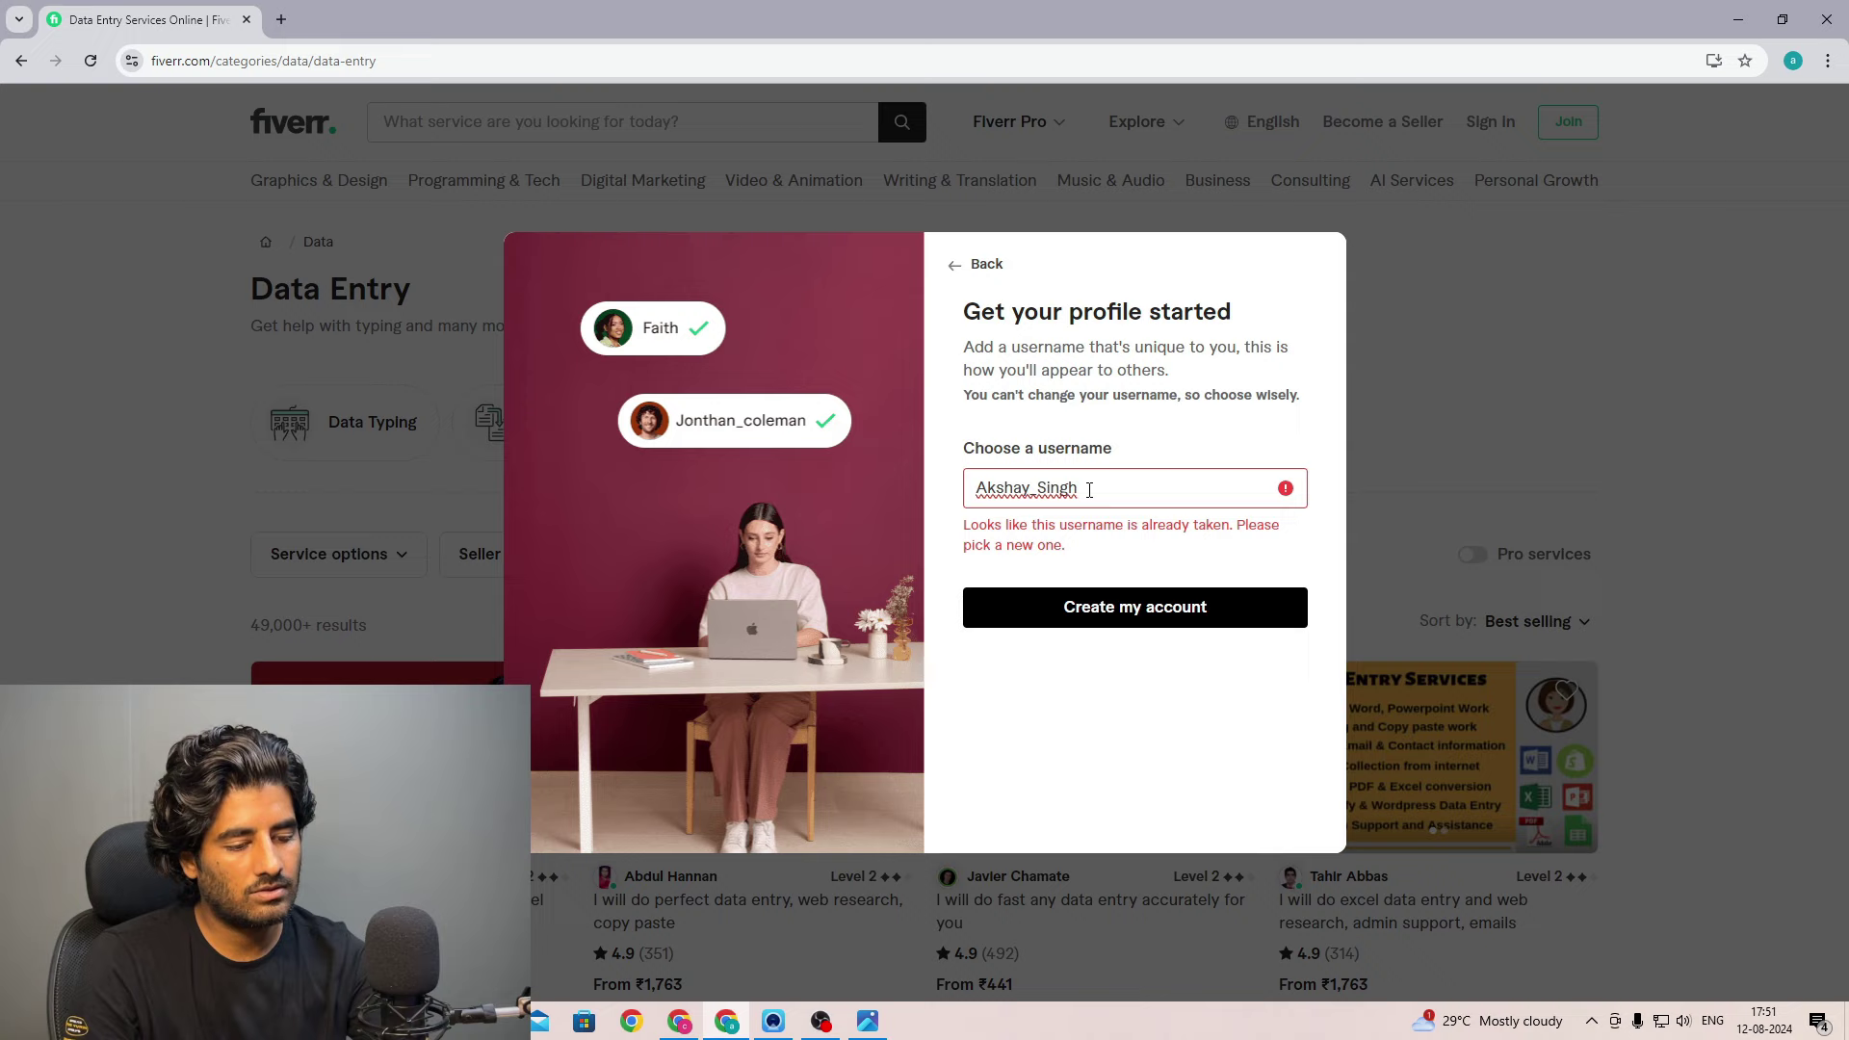
pyautogui.write('_')
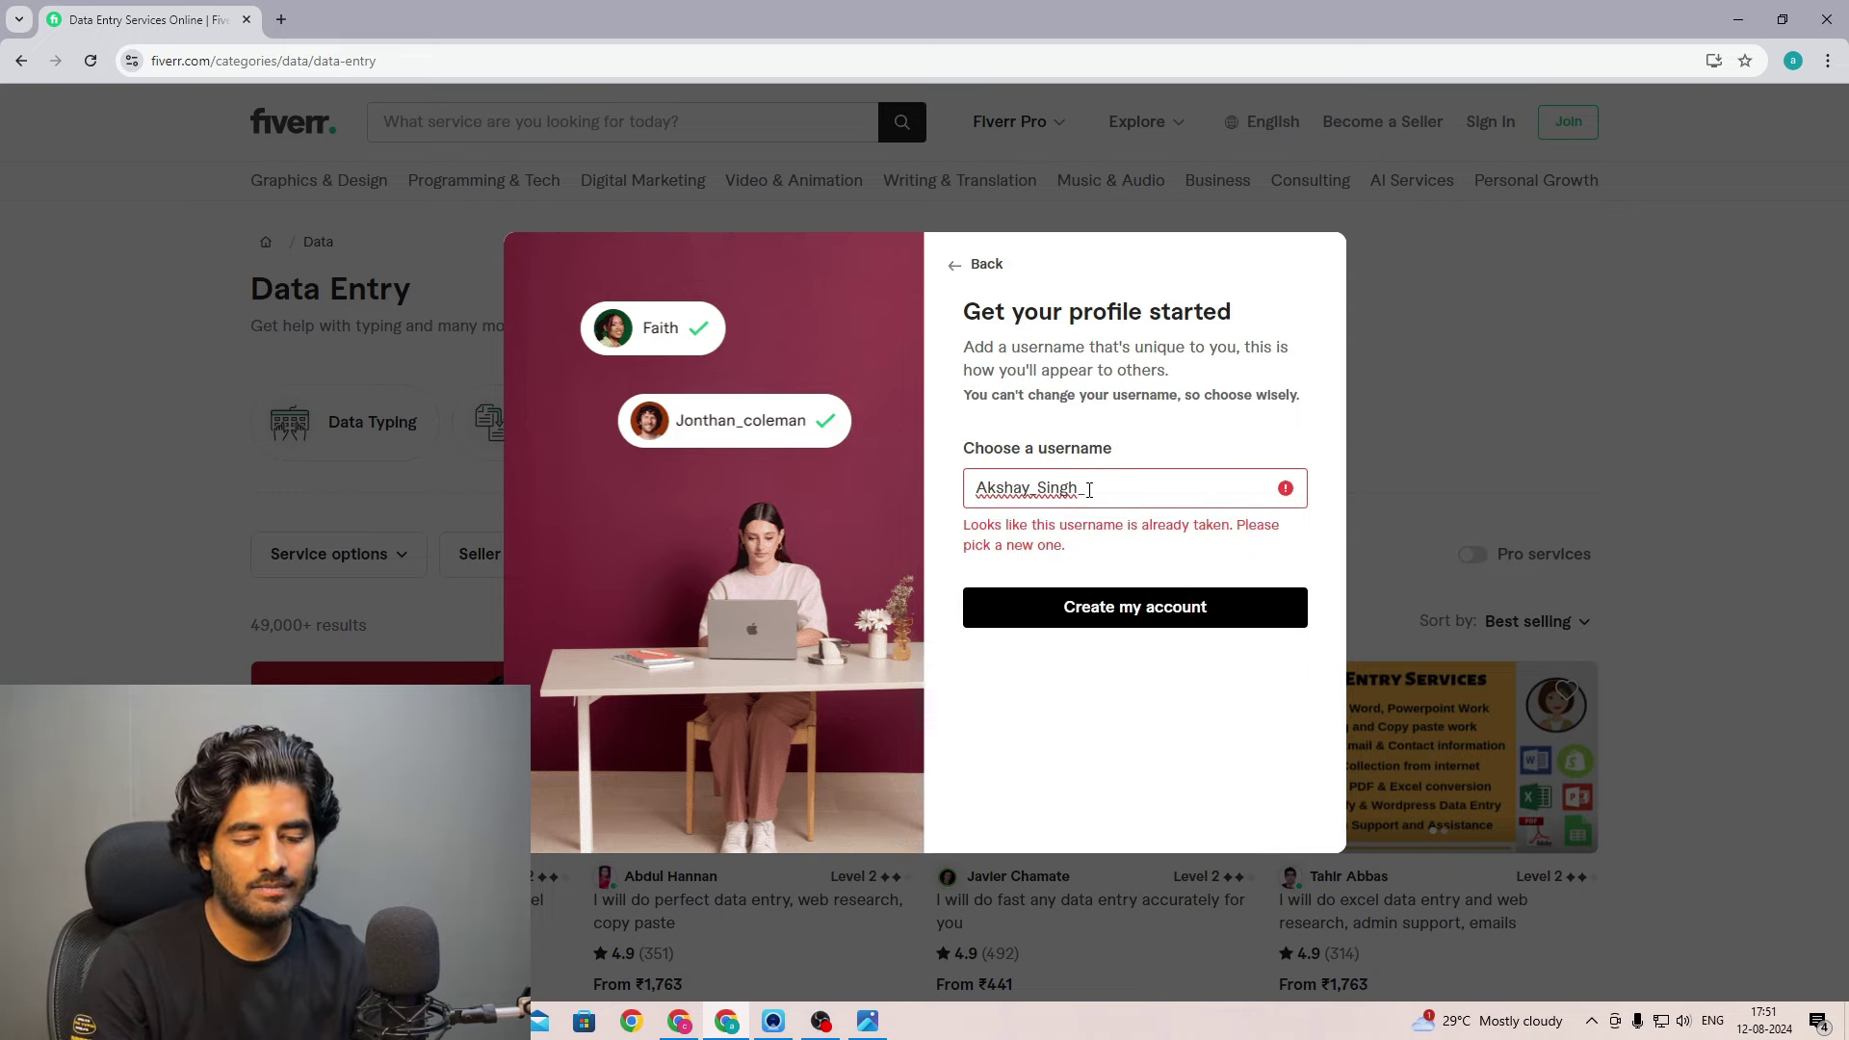
pyautogui.write('8')
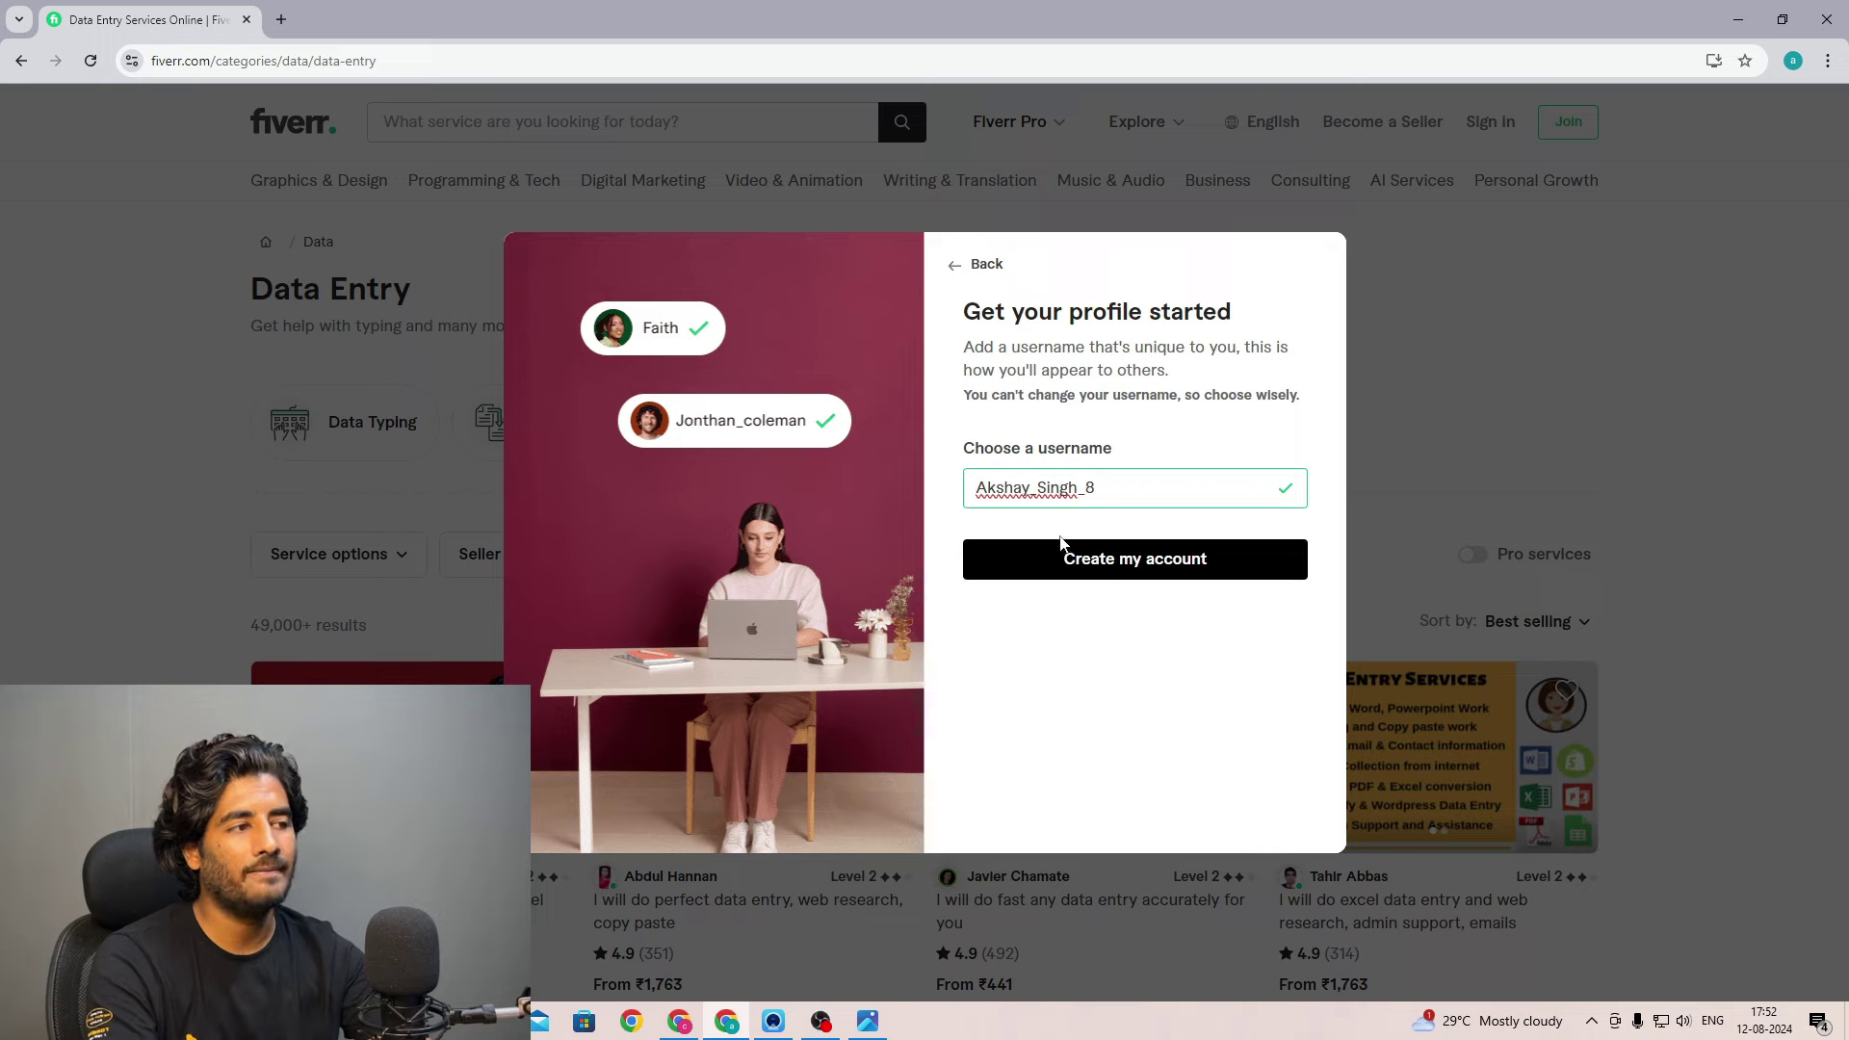
# Step: Create the Fiverr account and choose selling freelance services as your goal
pyautogui.click(1156, 565)
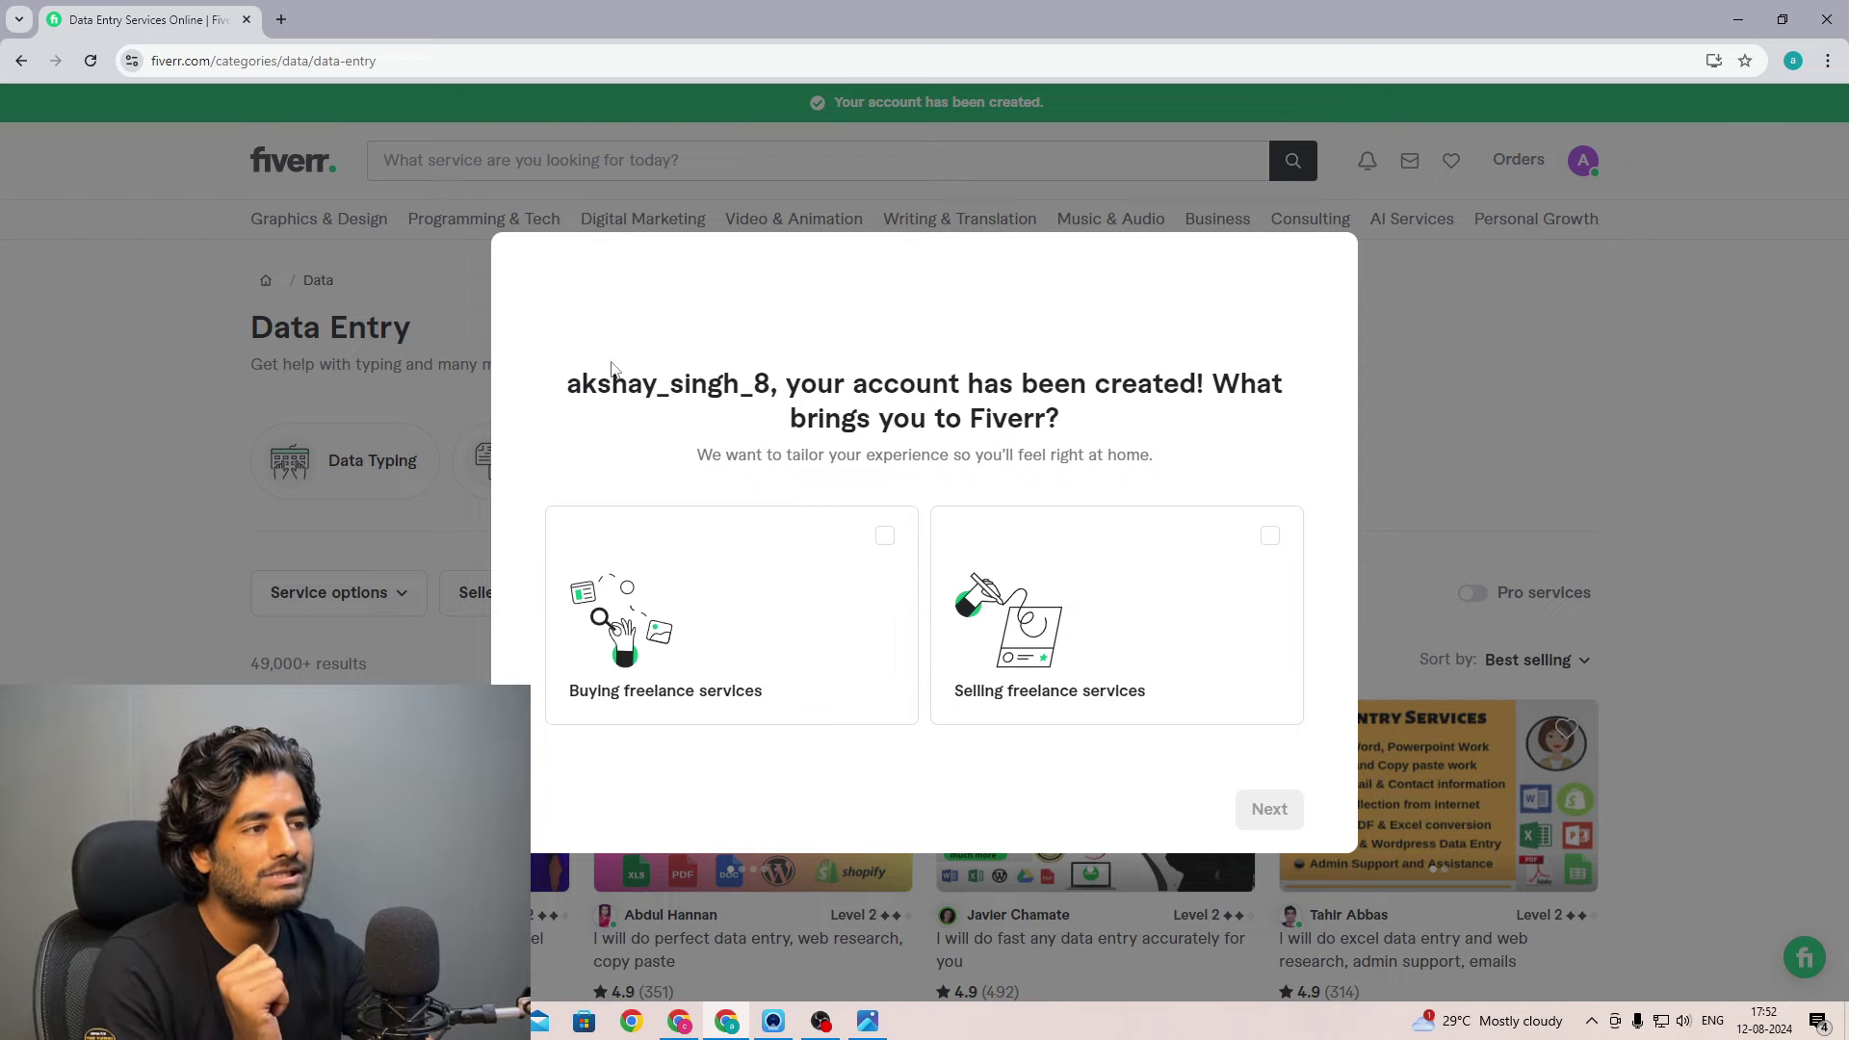
pyautogui.moveTo(567, 383); pyautogui.dragTo(1242, 376)
pyautogui.click(1201, 443)
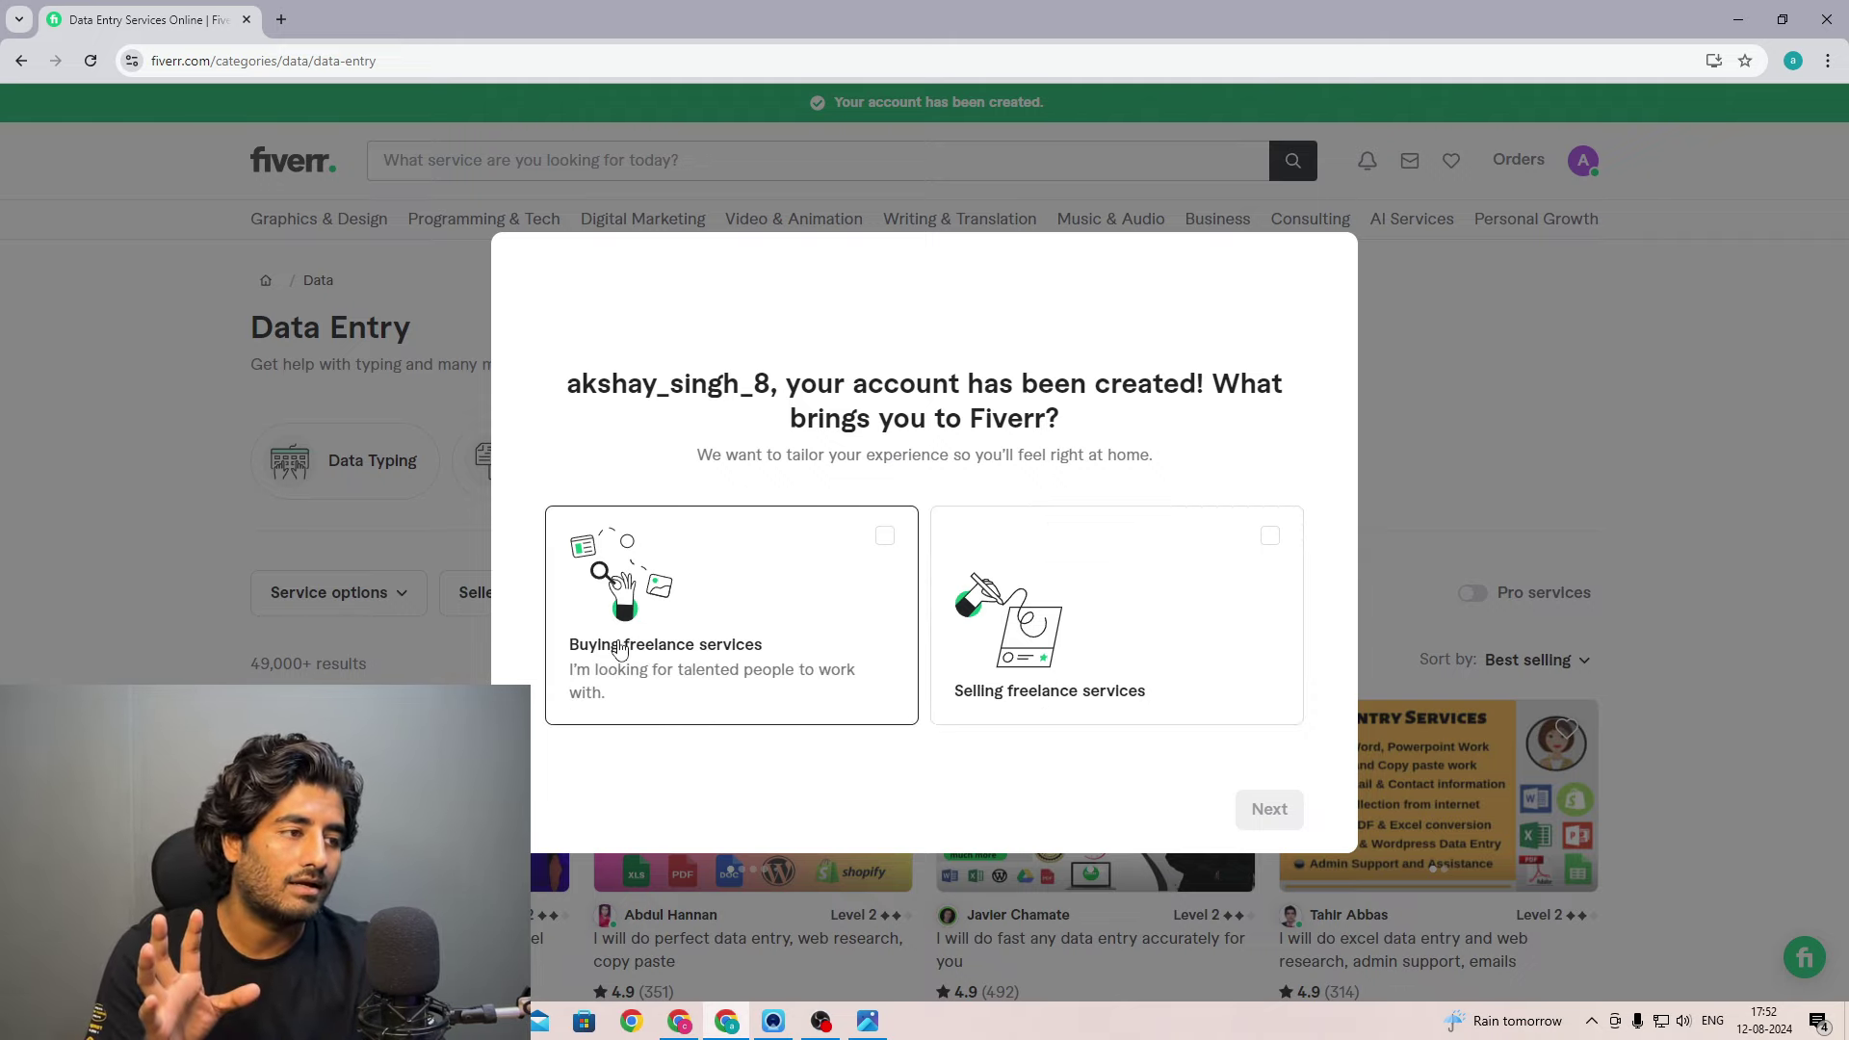
pyautogui.moveTo(1117, 614)
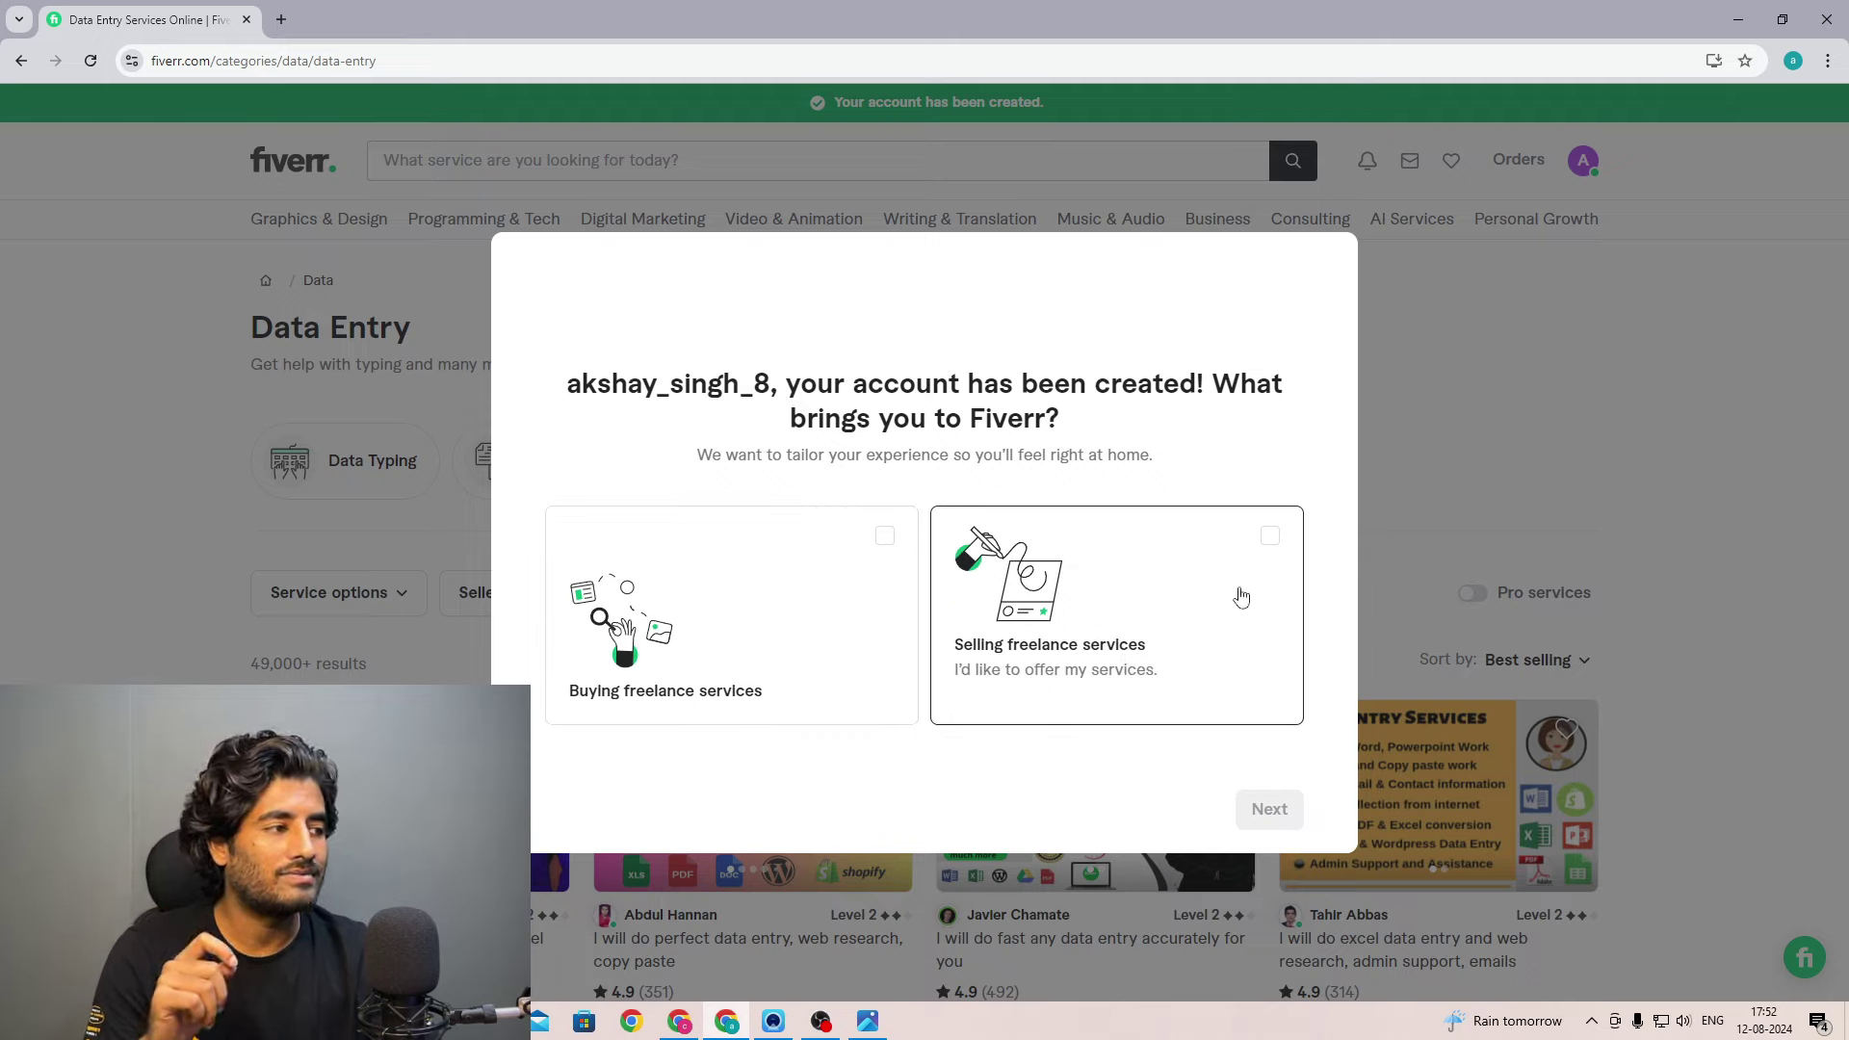
pyautogui.click(1241, 597)
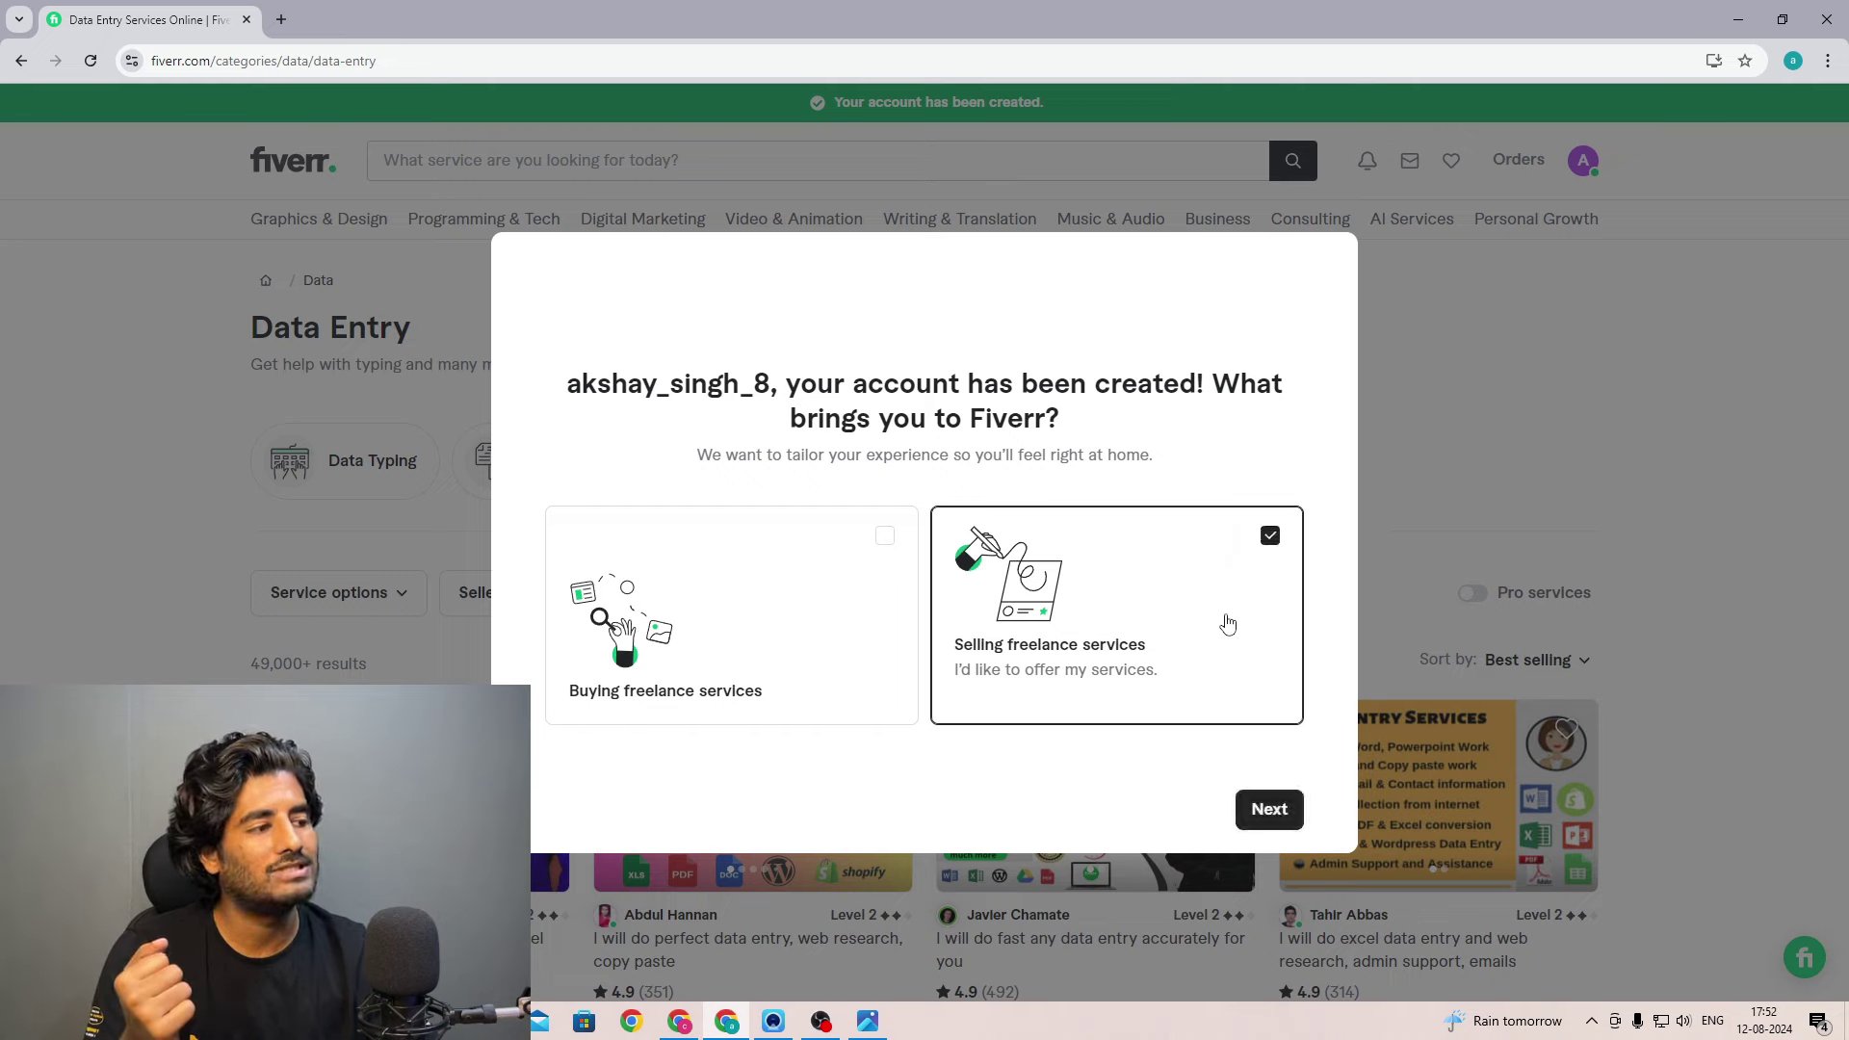
pyautogui.click(1268, 811)
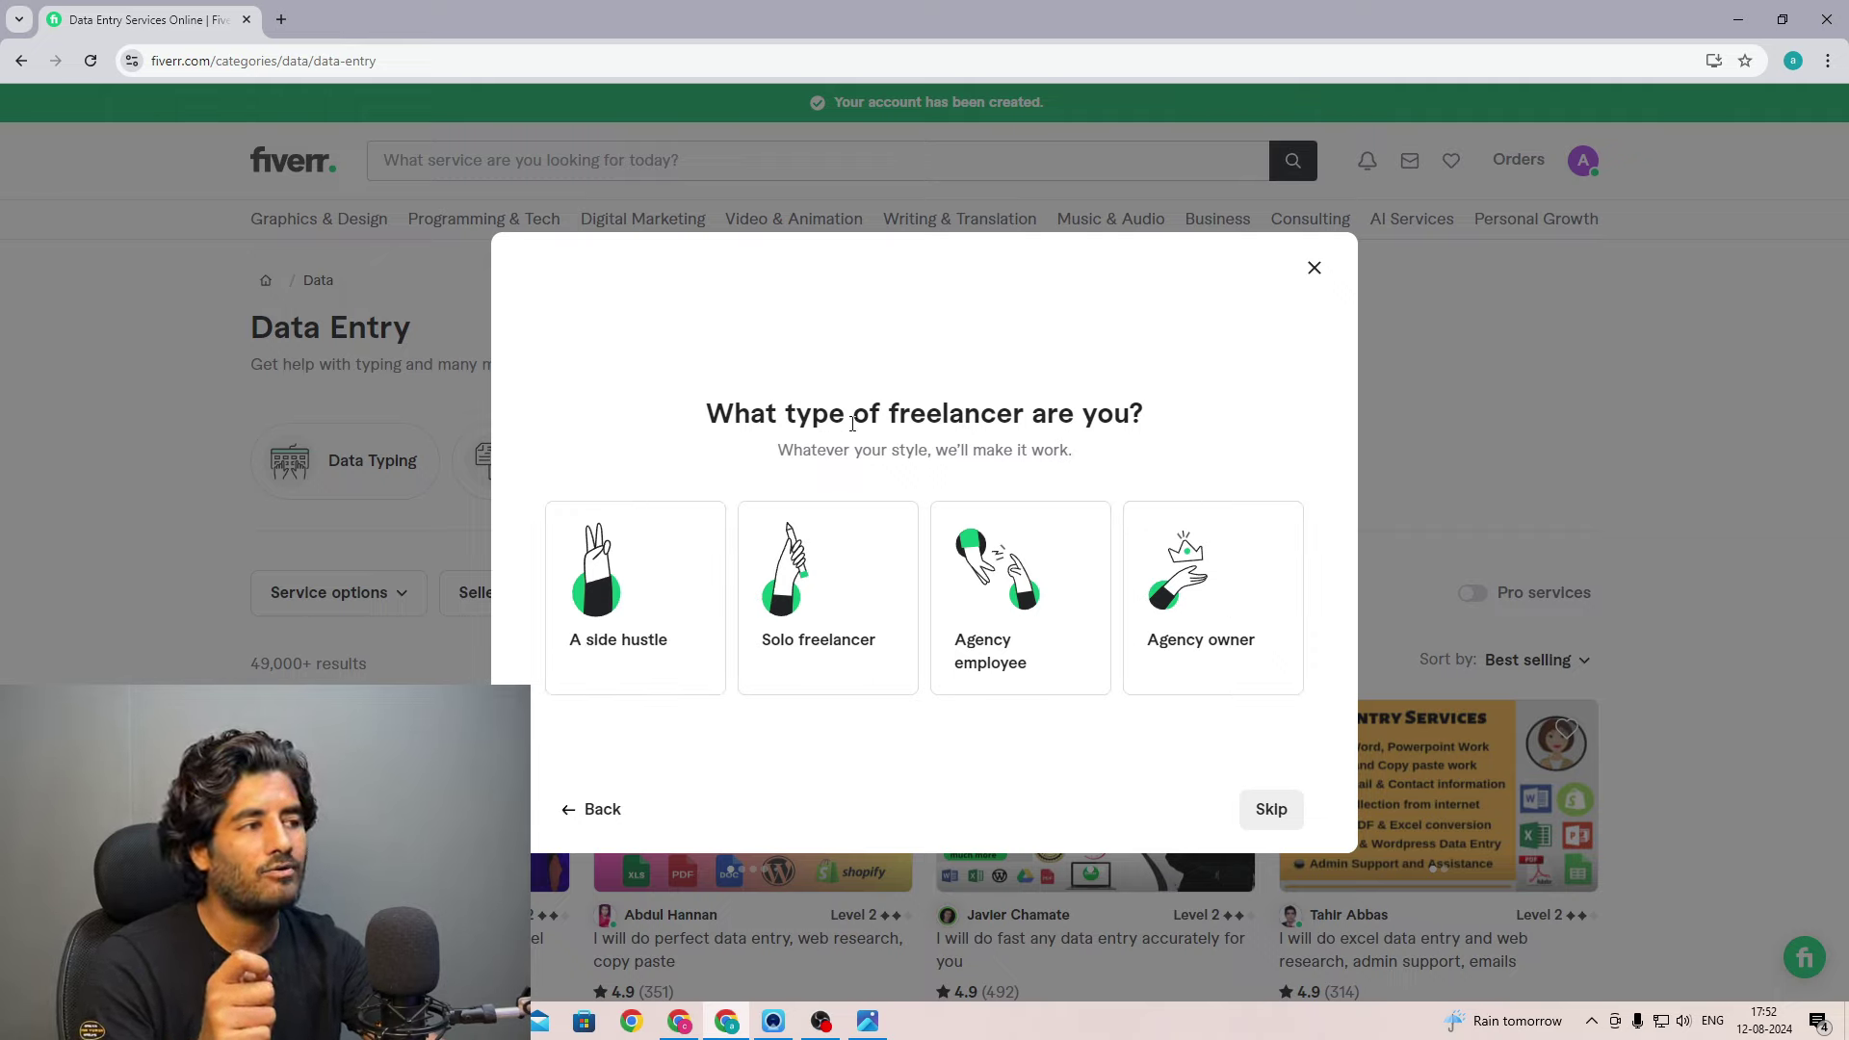
# Step: Answer as a solo freelancer who is just getting started and finish onboarding
pyautogui.click(795, 661)
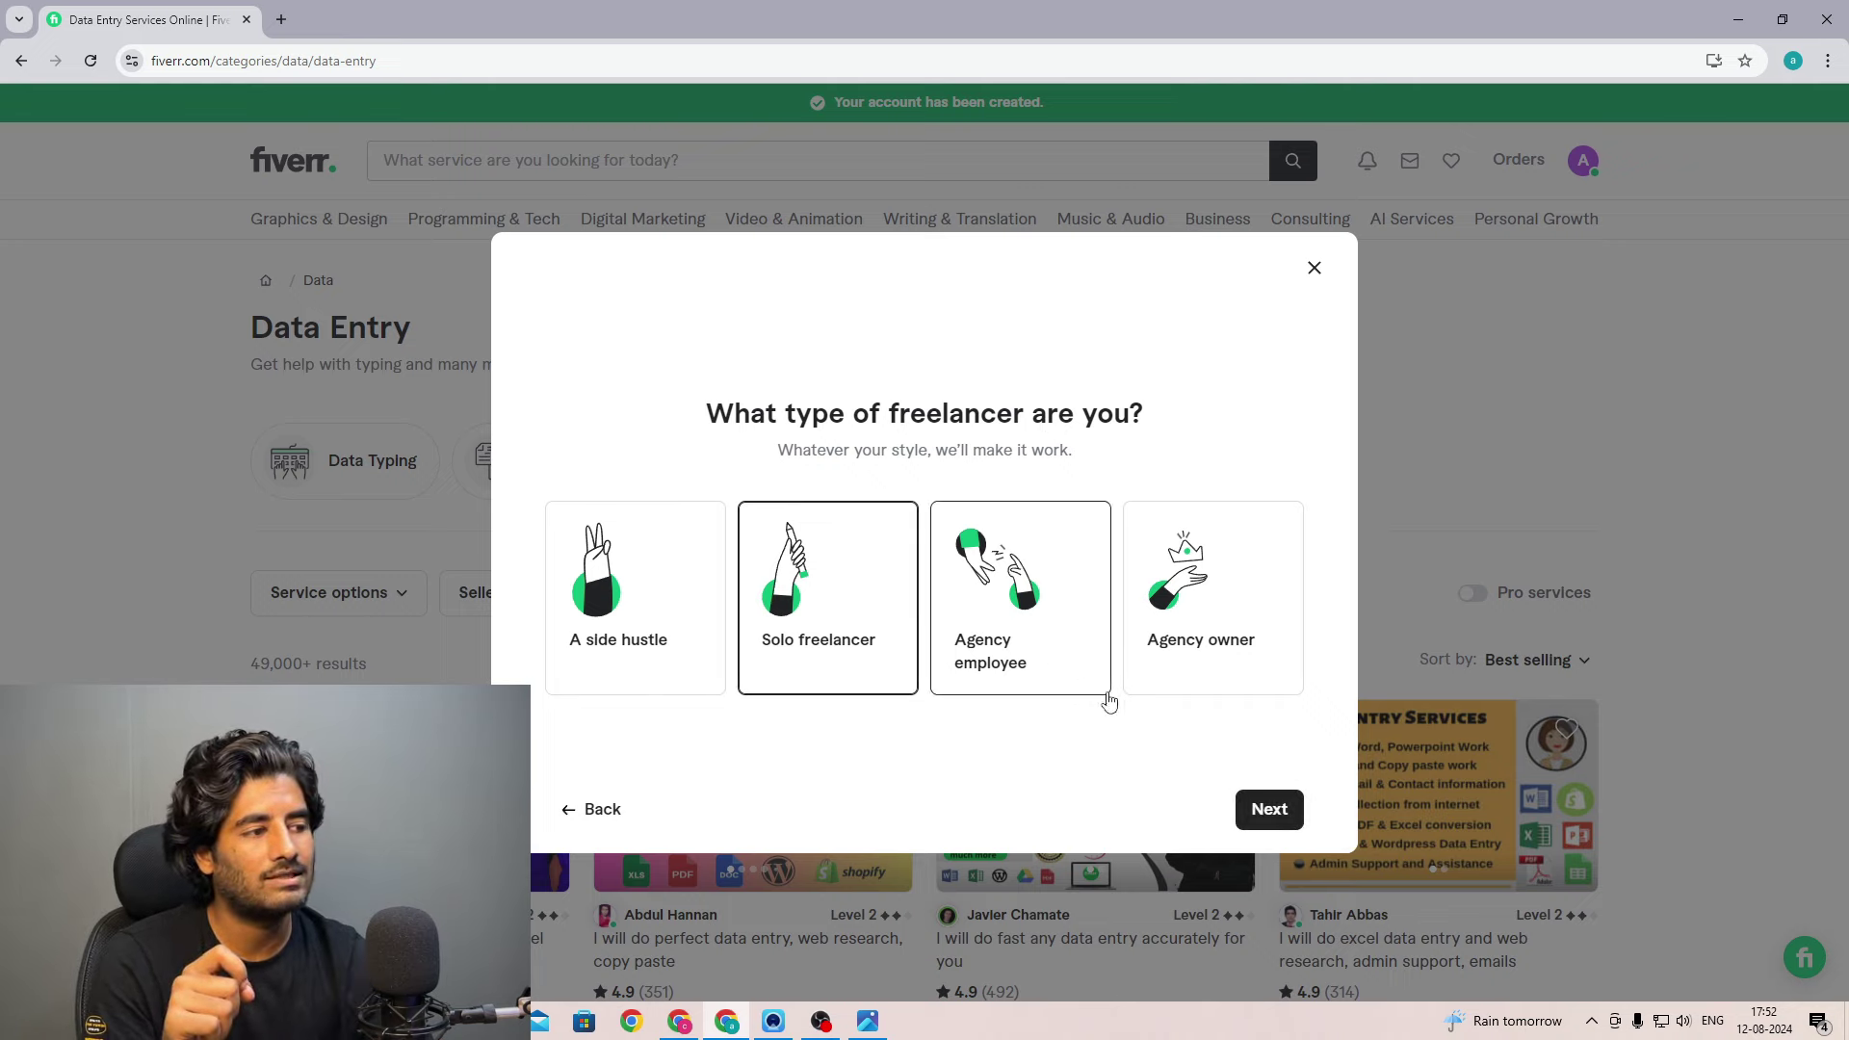
pyautogui.click(1269, 809)
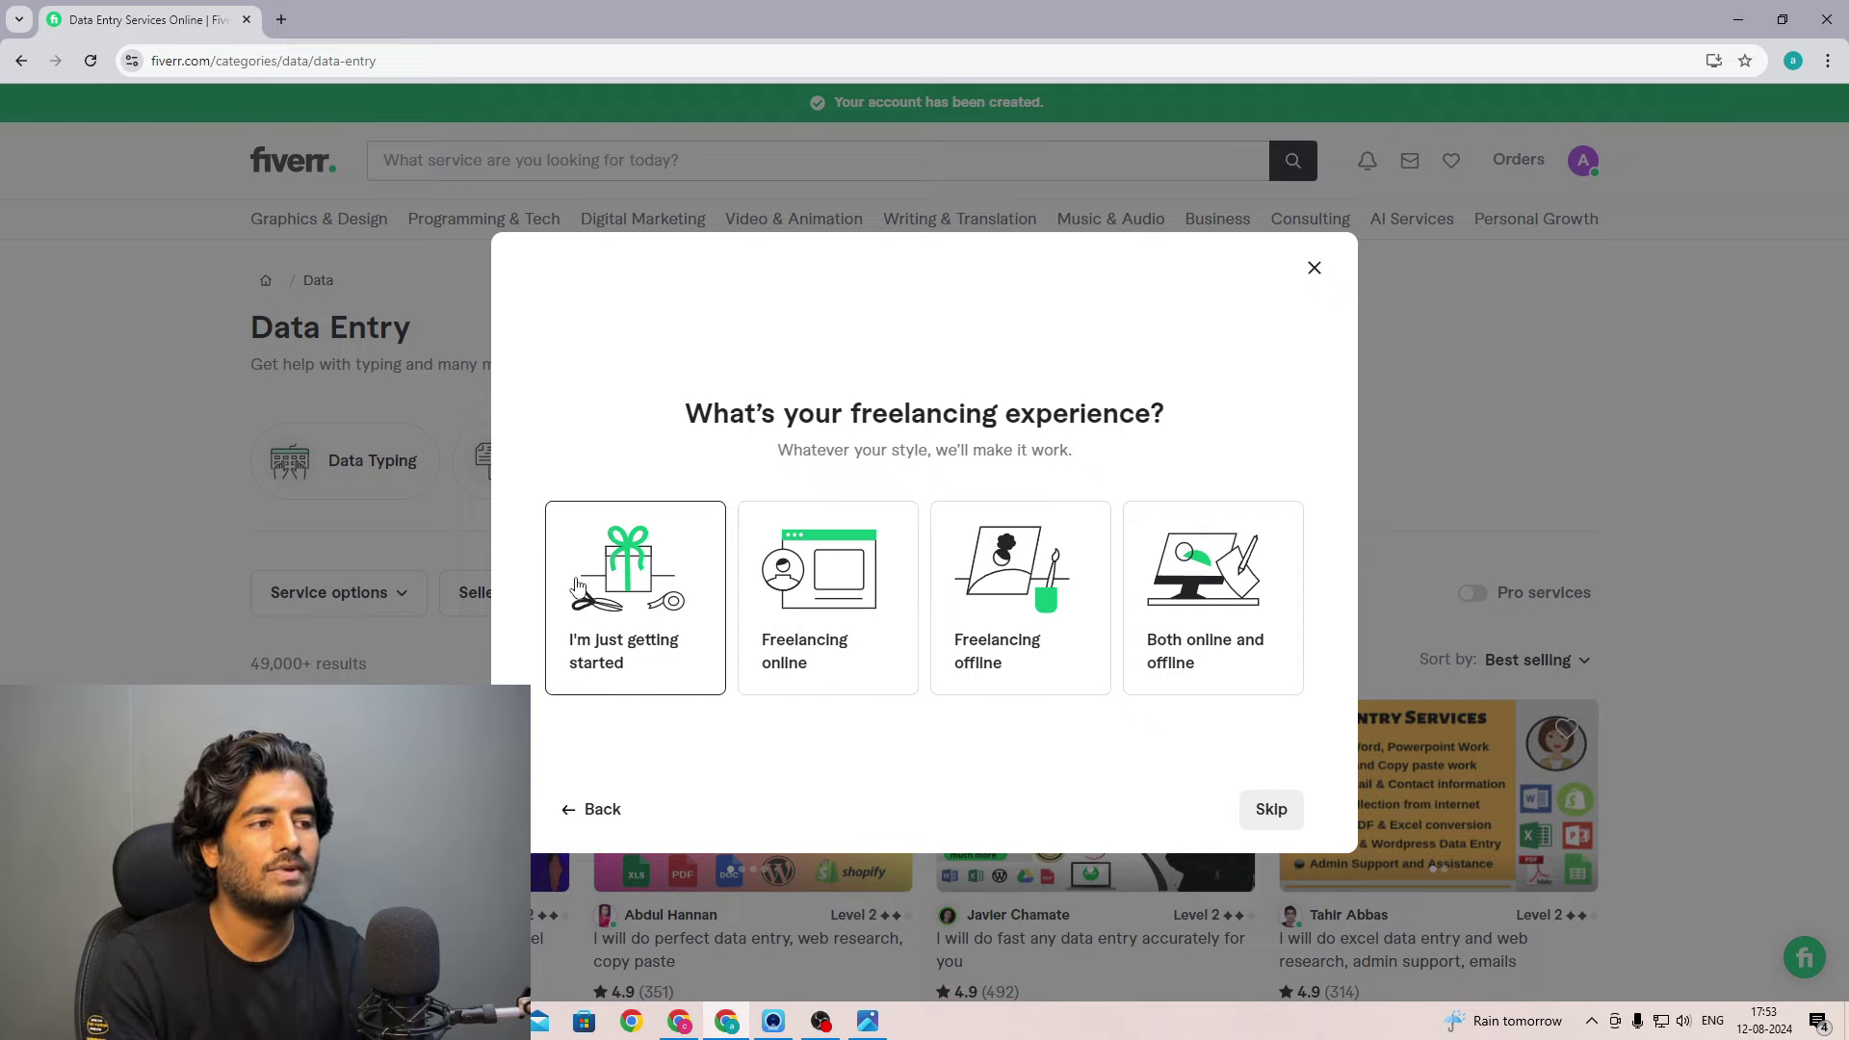
pyautogui.click(597, 599)
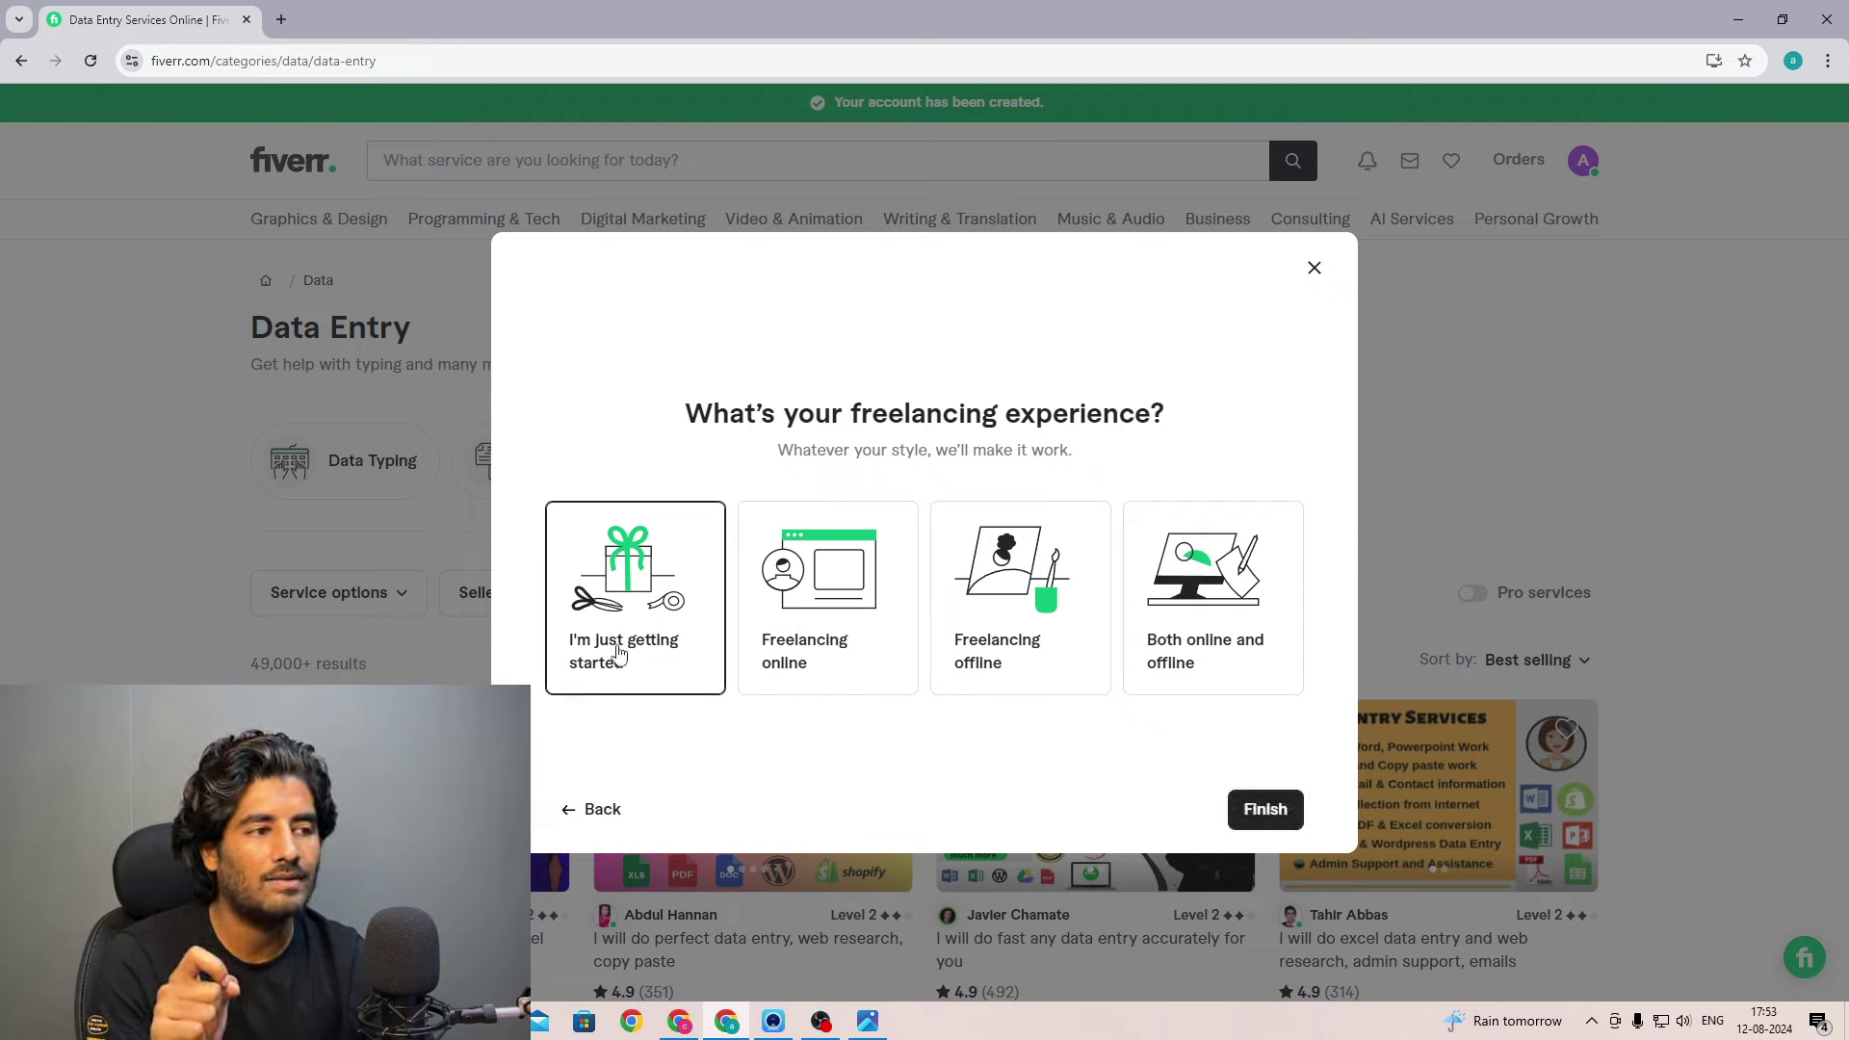
pyautogui.click(1265, 807)
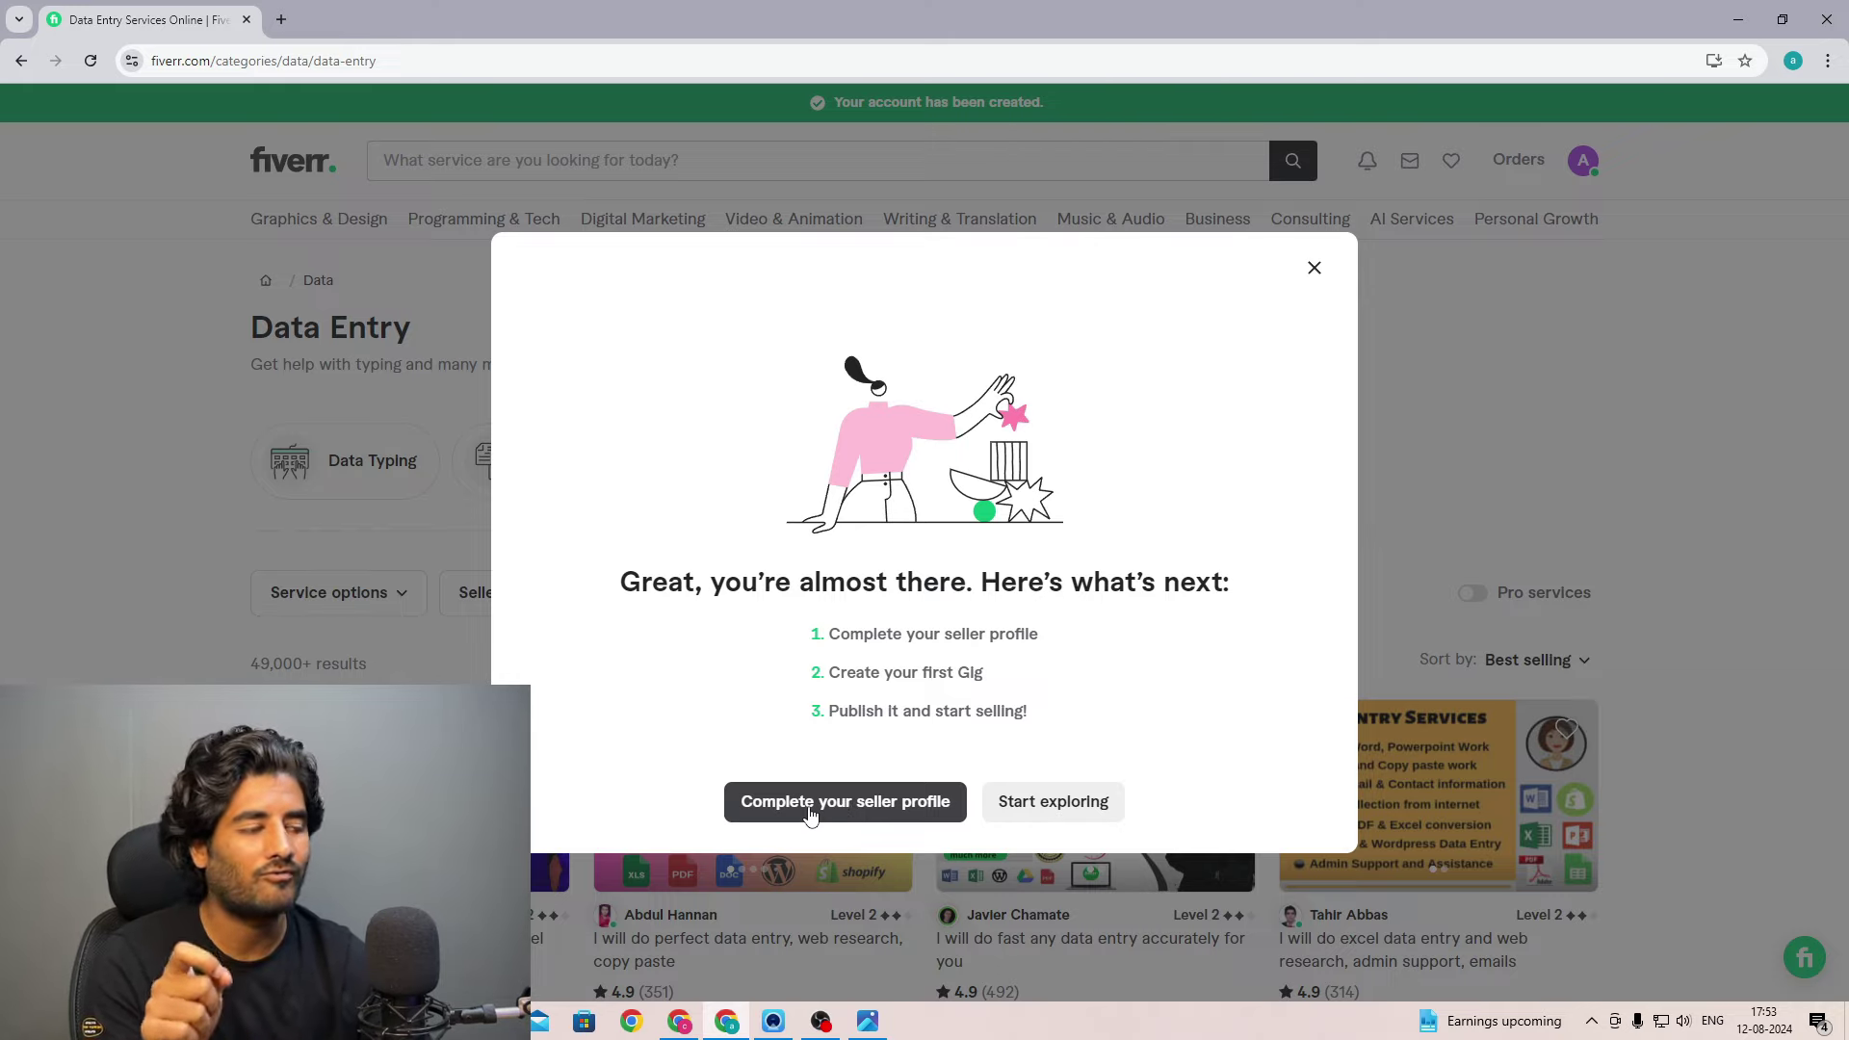
# Step: Continue past the seller overview and profile tips pages to the Personal Info form
pyautogui.click(810, 813)
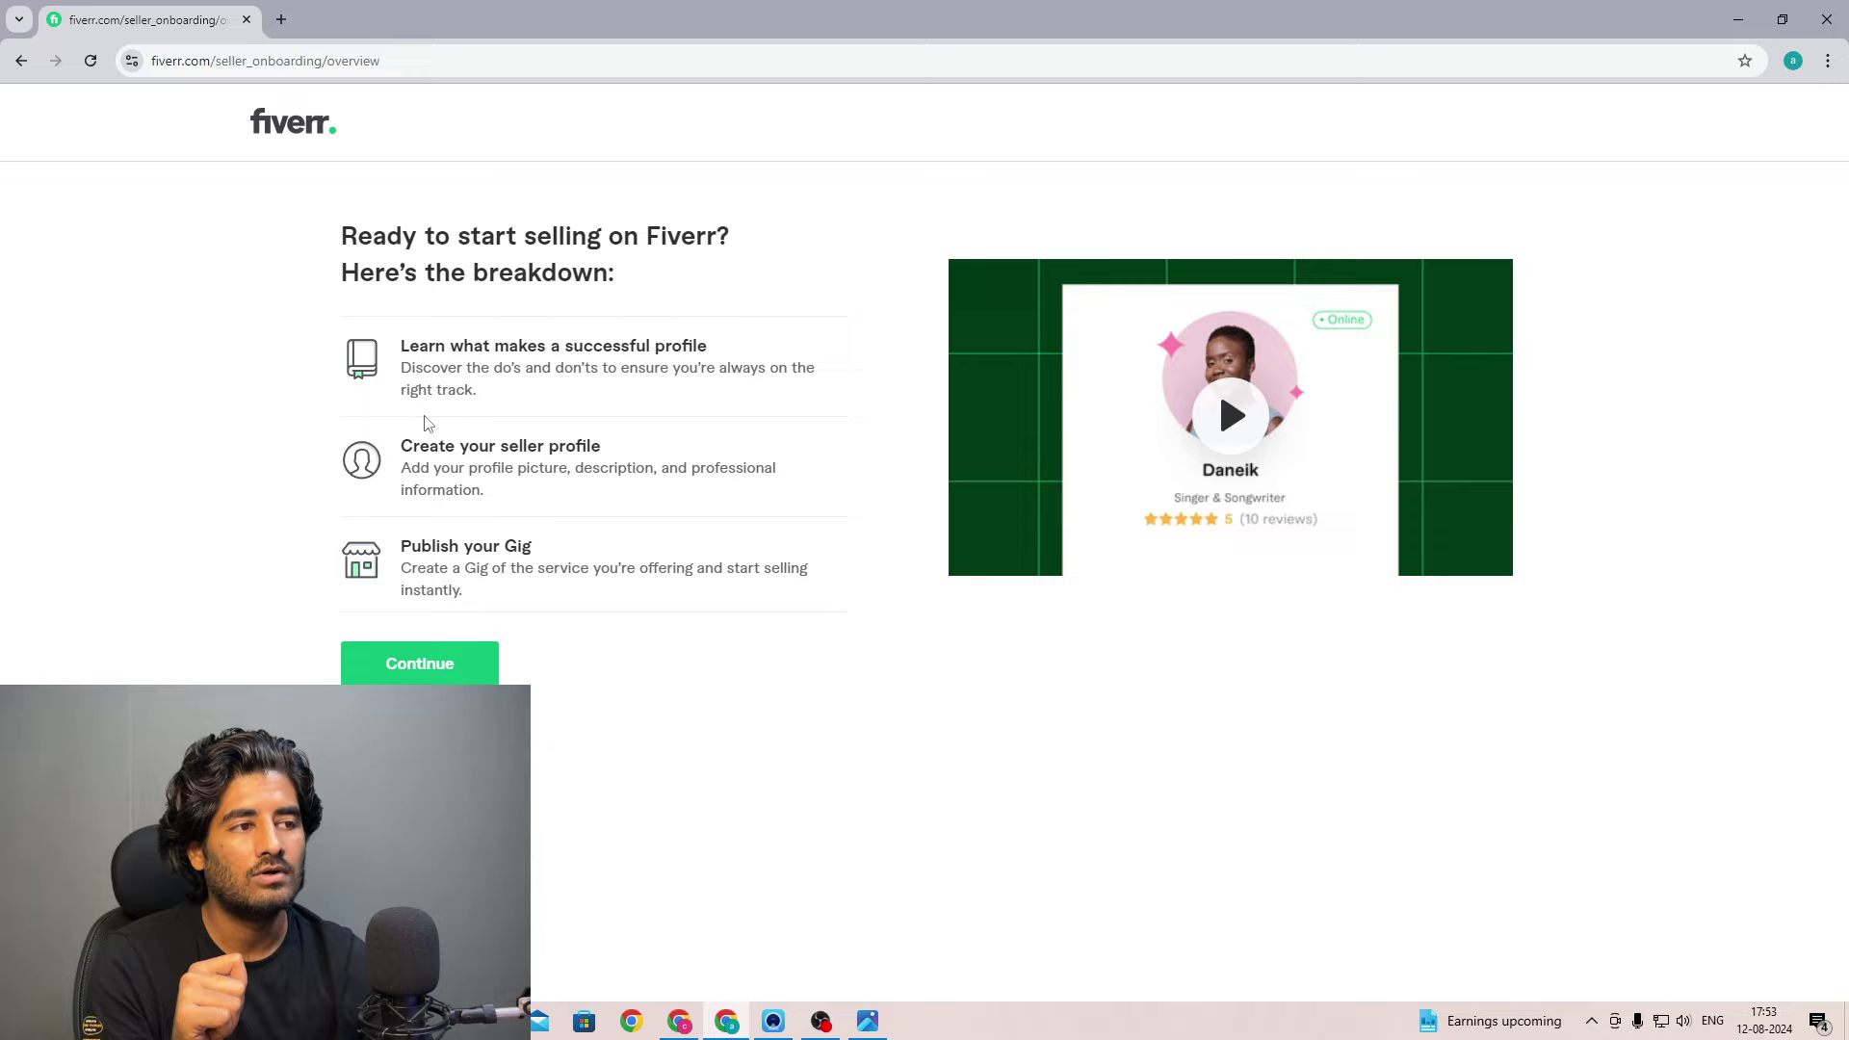
pyautogui.click(408, 654)
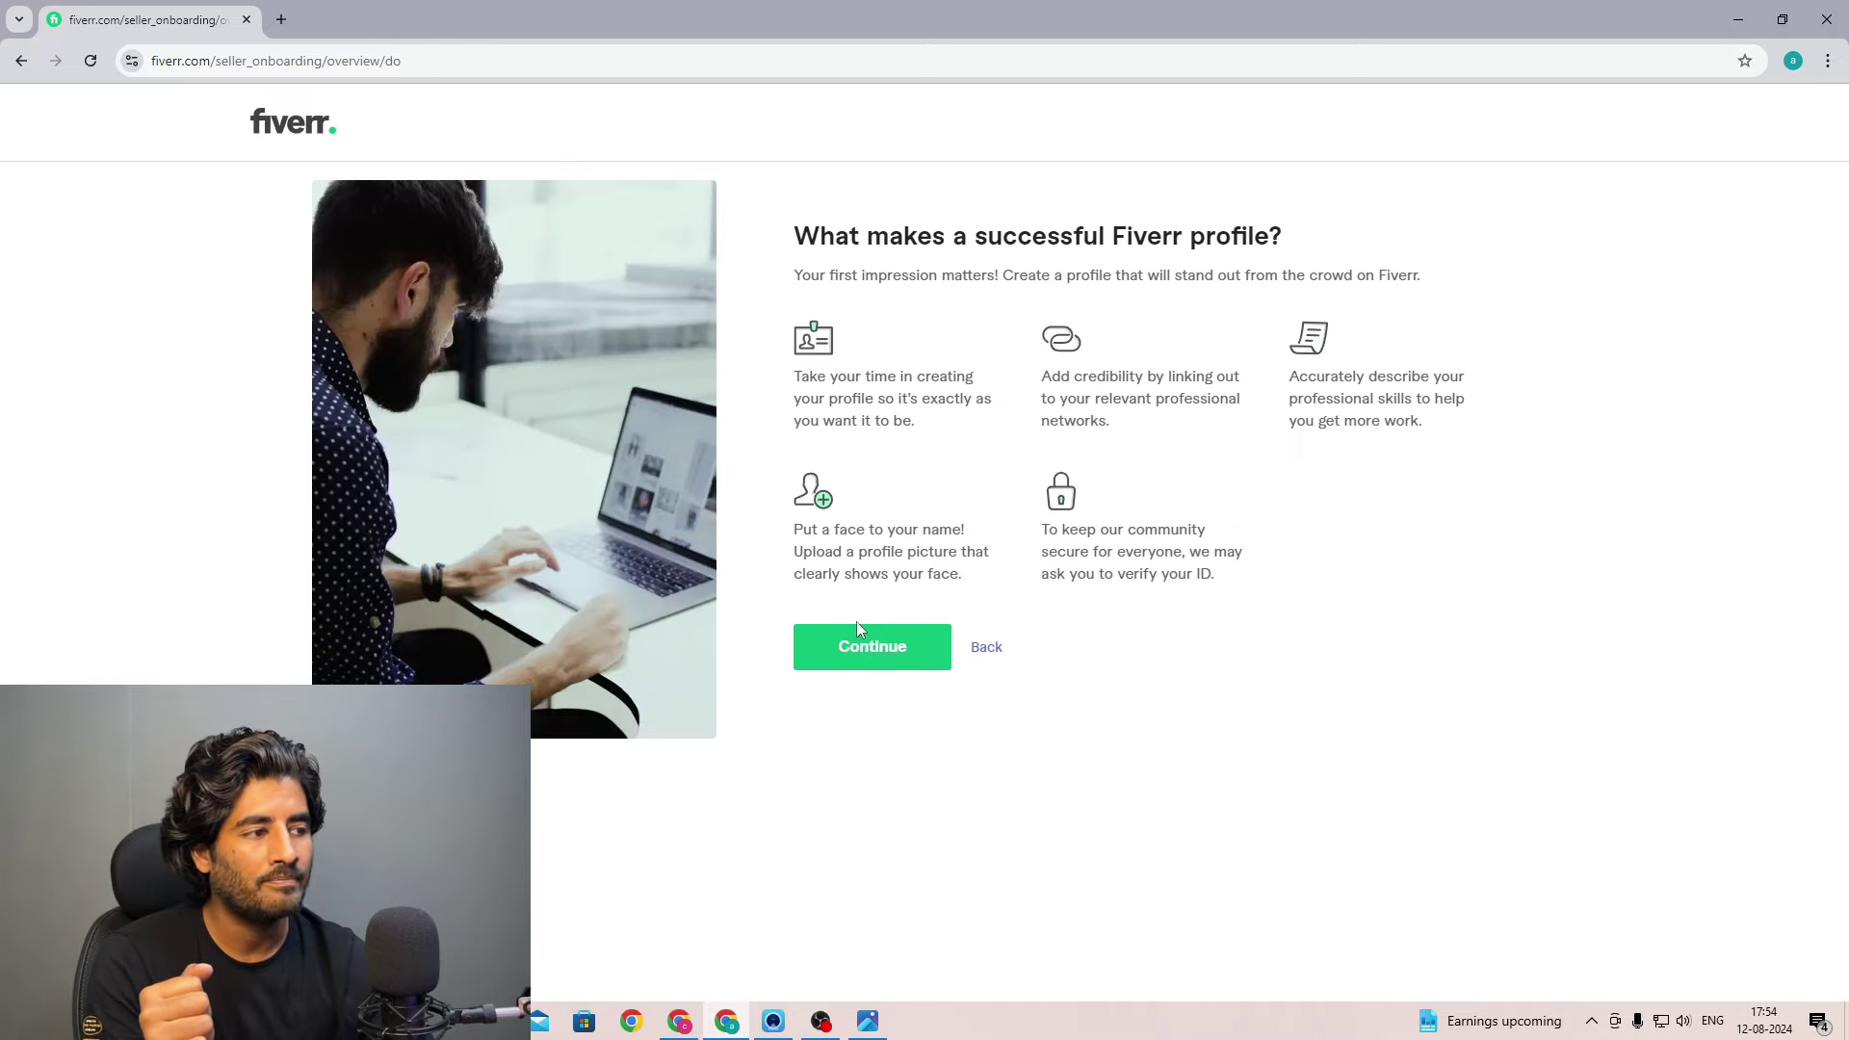
pyautogui.click(856, 636)
pyautogui.click(851, 674)
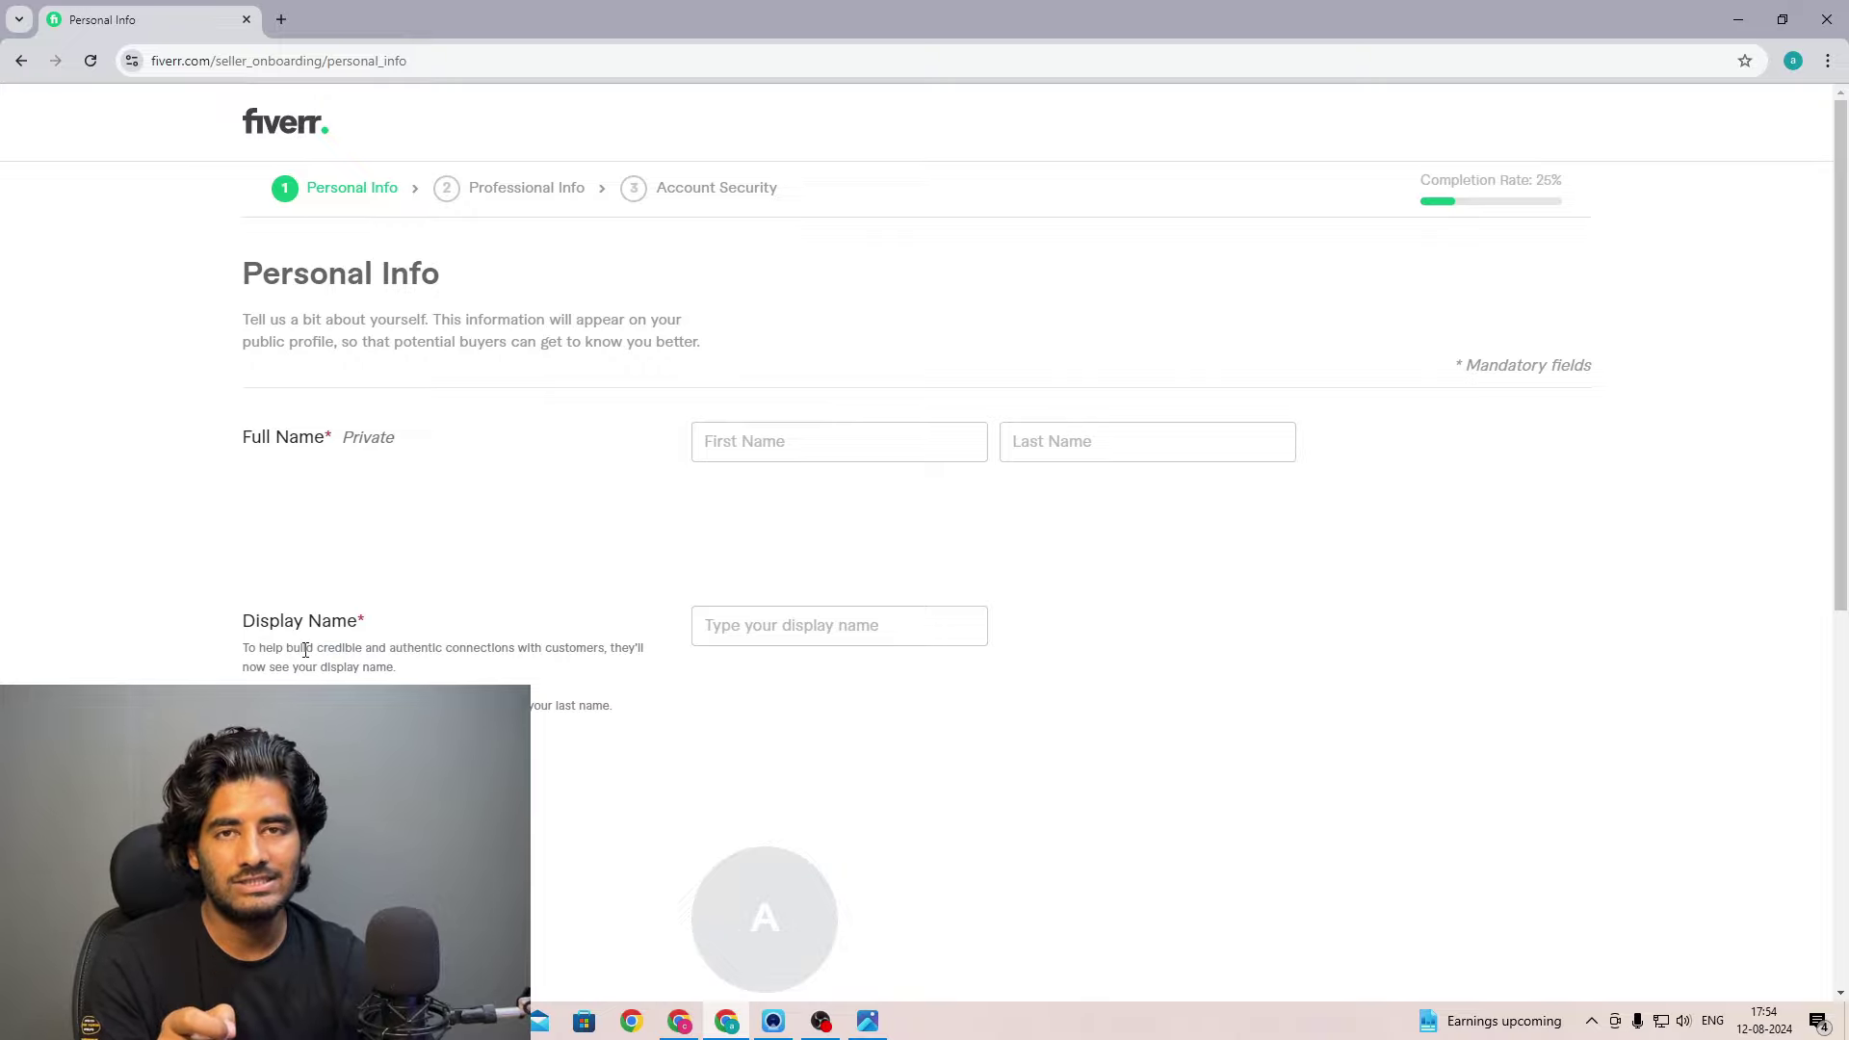
# Step: Enter the seller's first name, move to Last Name, and scroll down to Description
pyautogui.click(752, 435)
pyautogui.write('akshay')
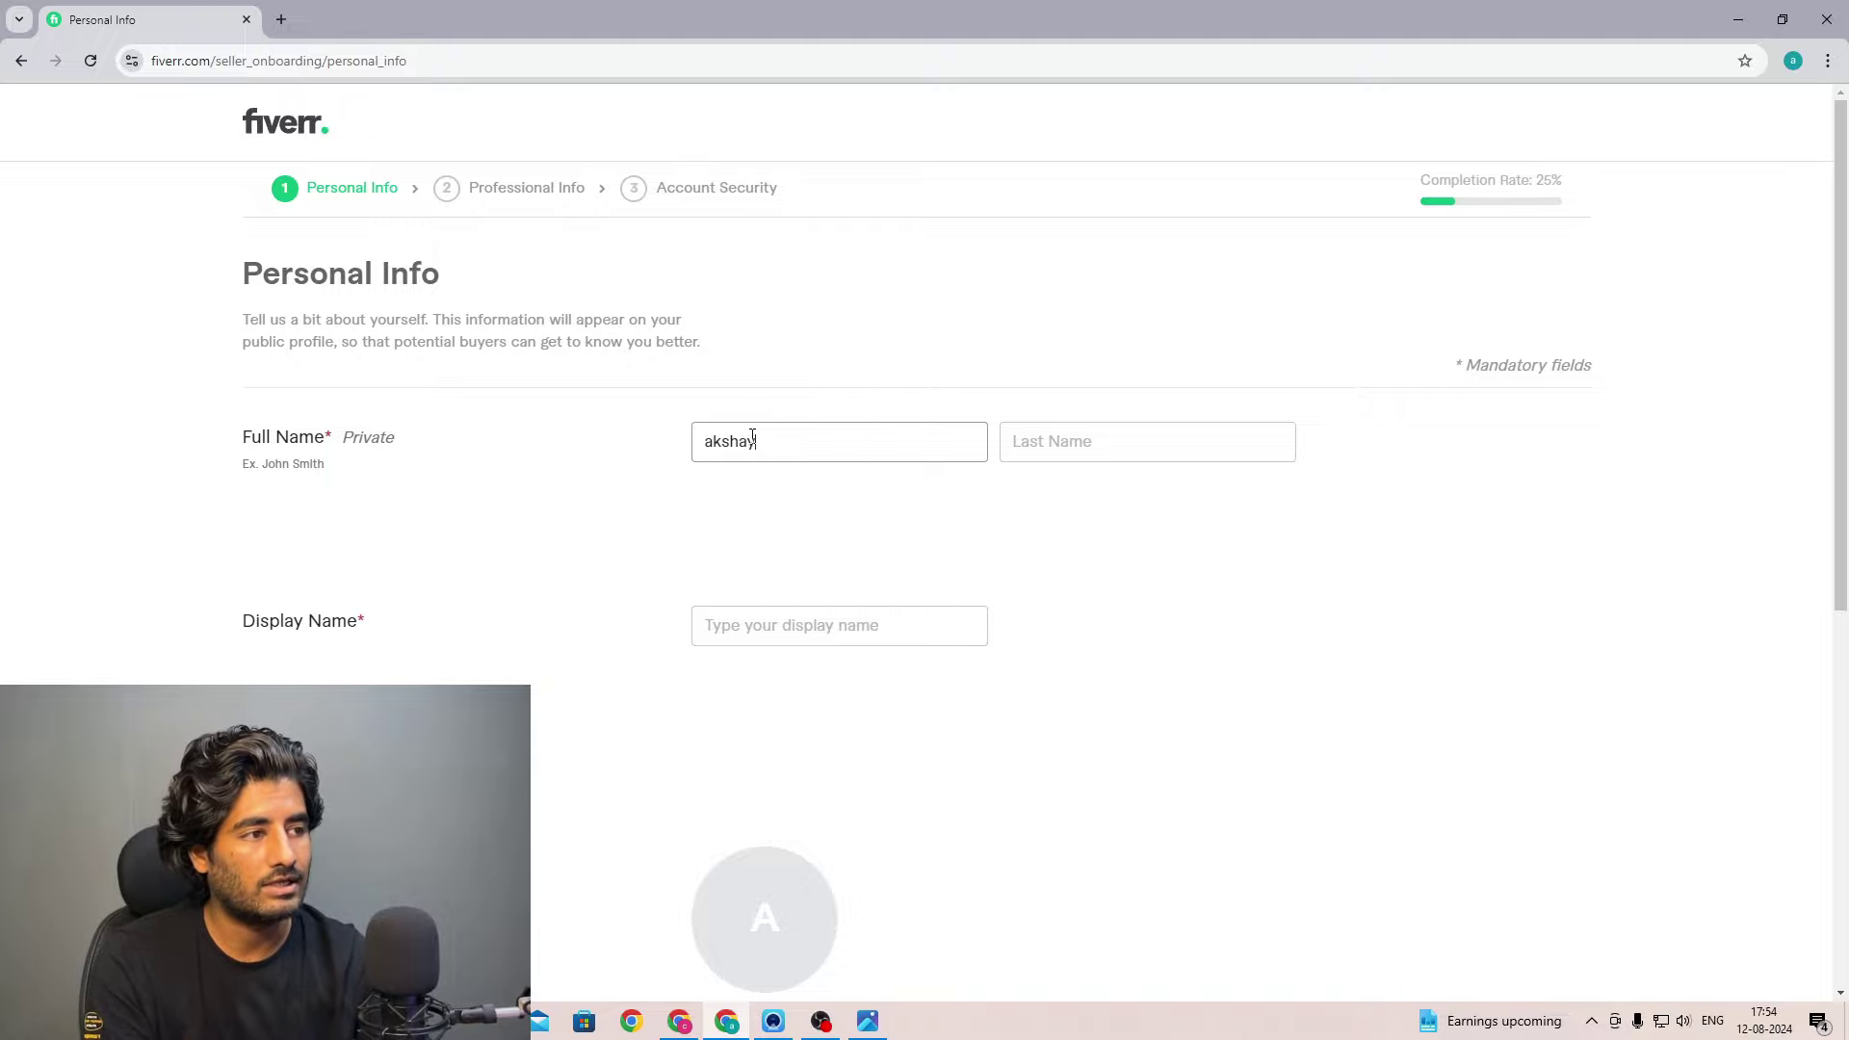
pyautogui.press('Tab')
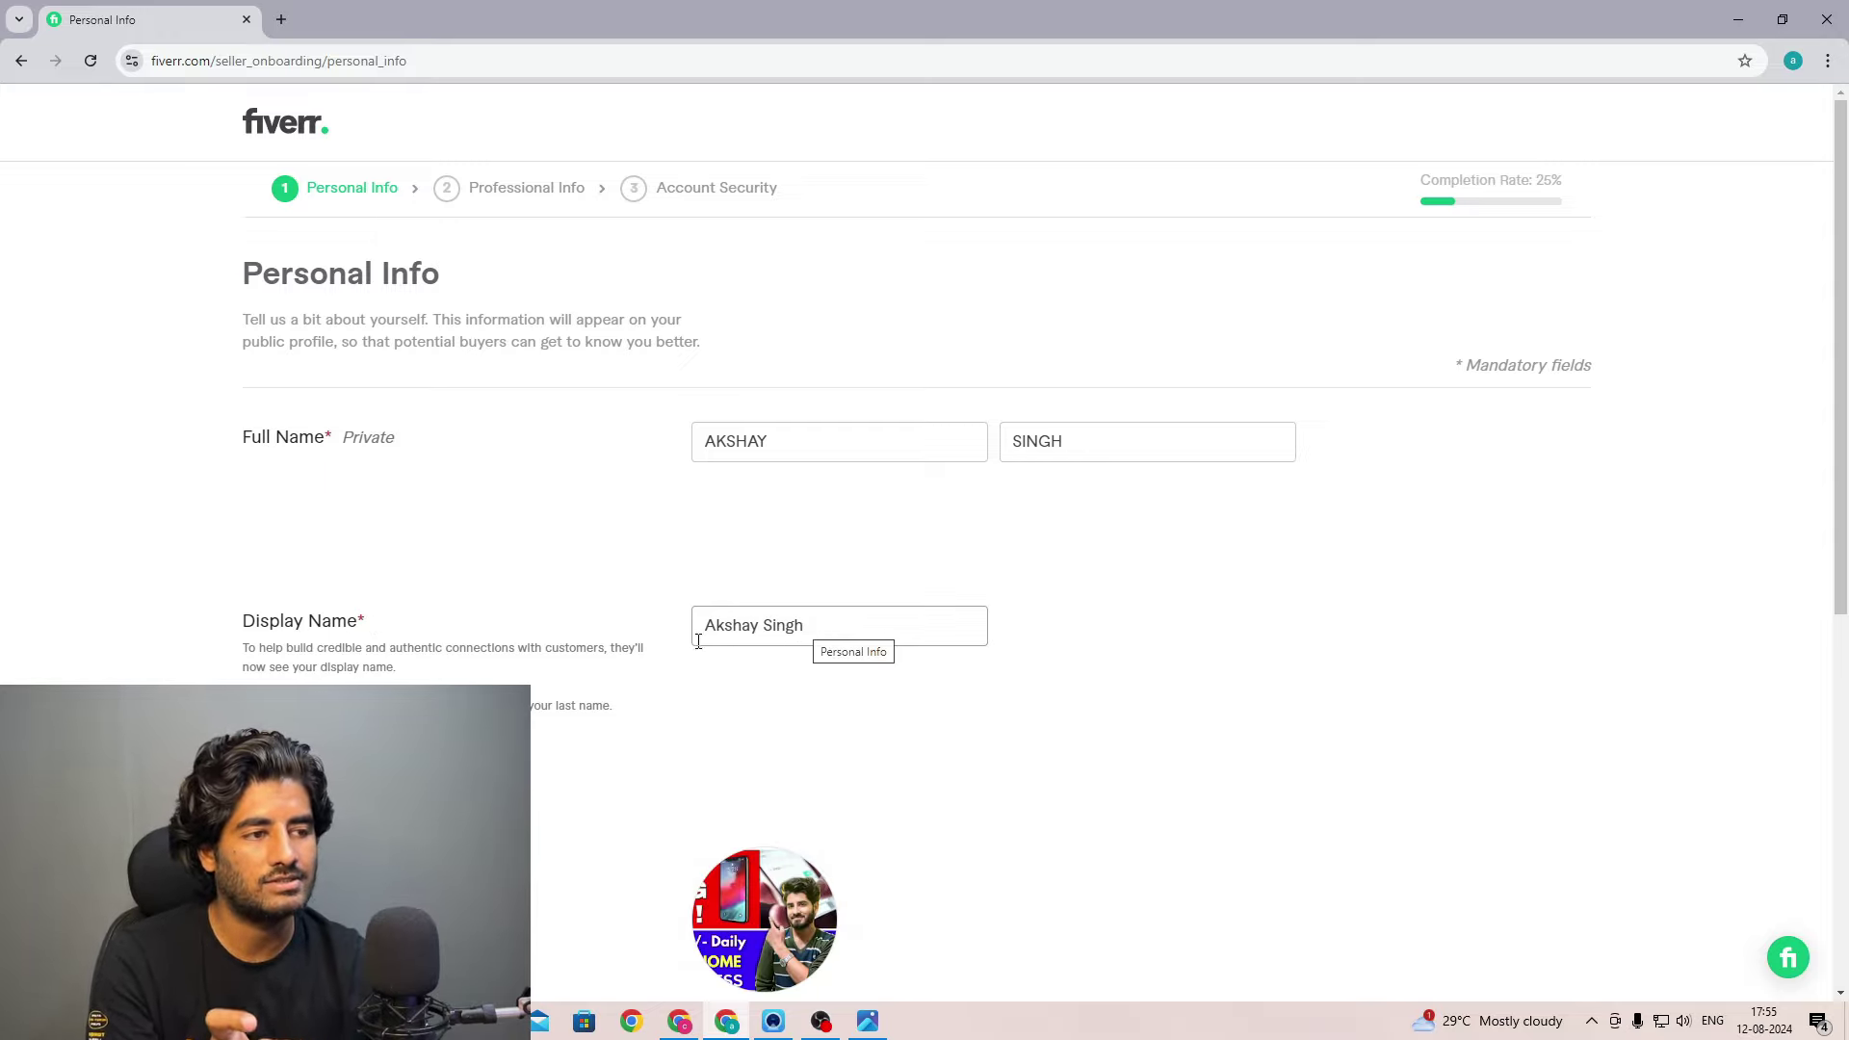
pyautogui.scroll(-5, 266, 433)
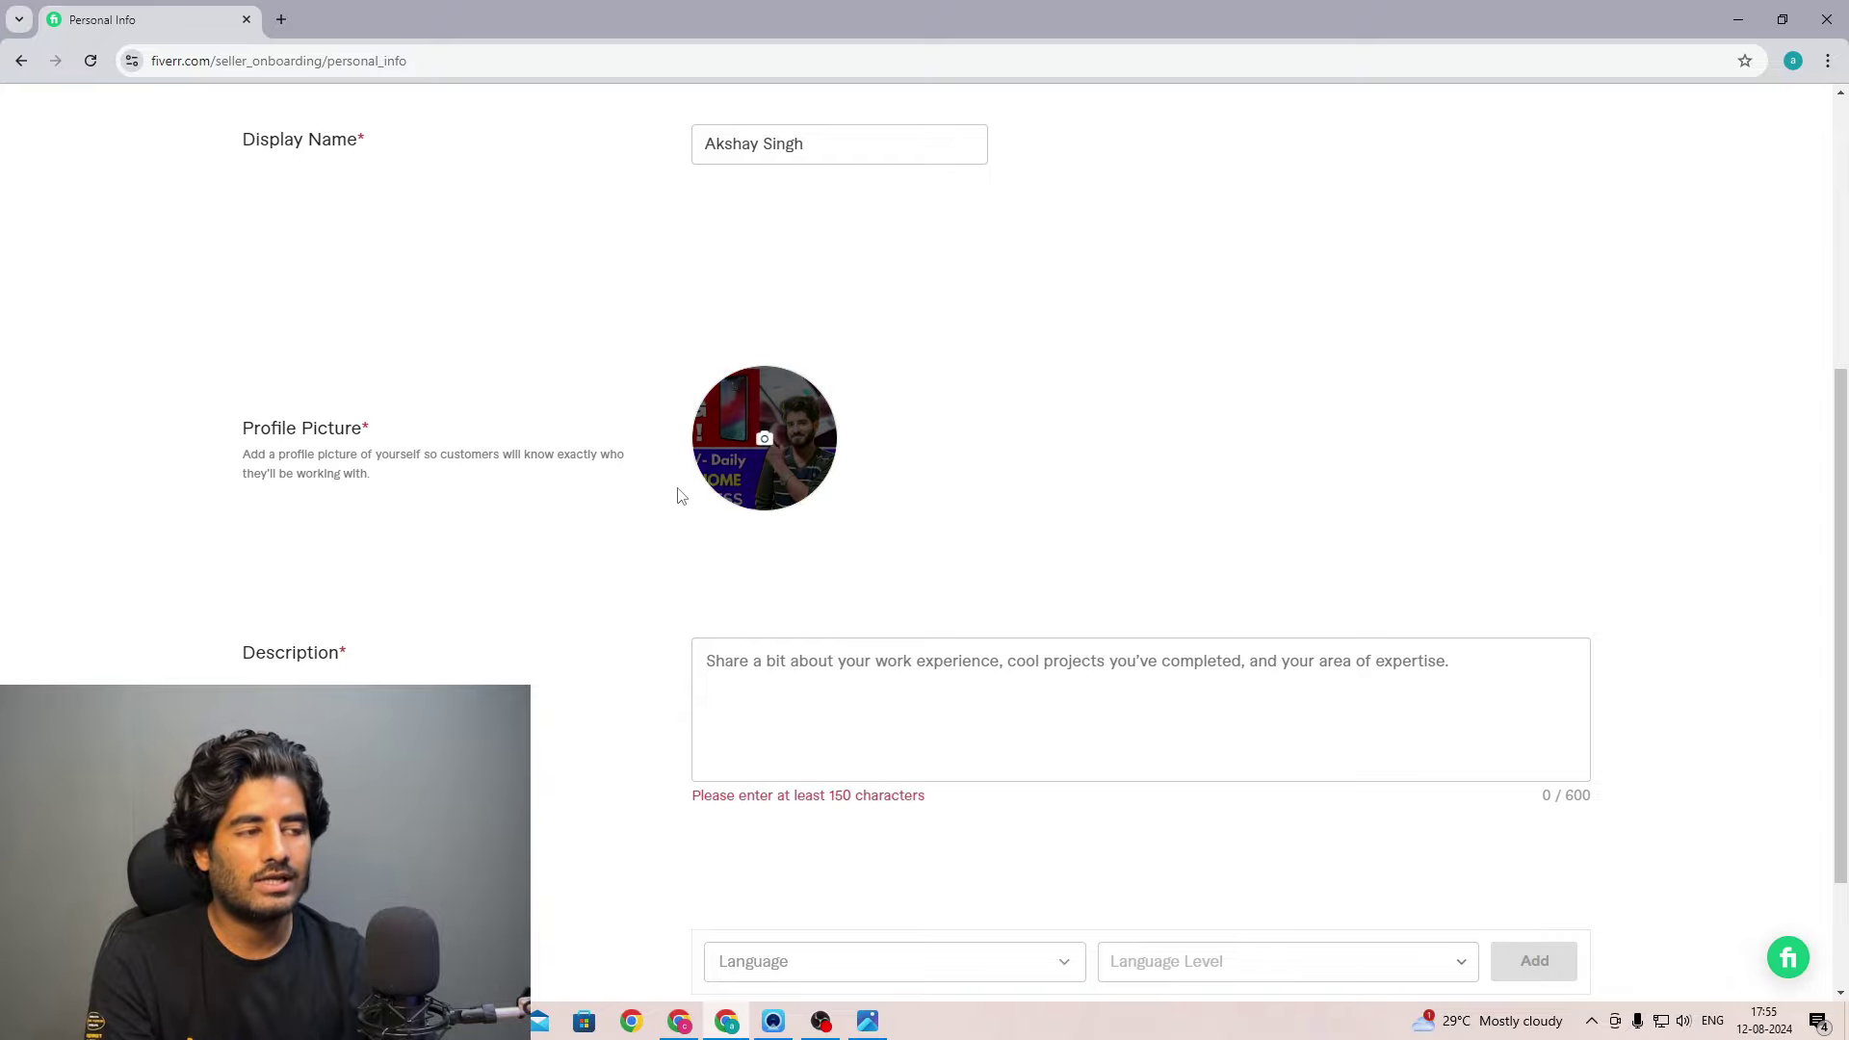
pyautogui.scroll(-2, 466, 430)
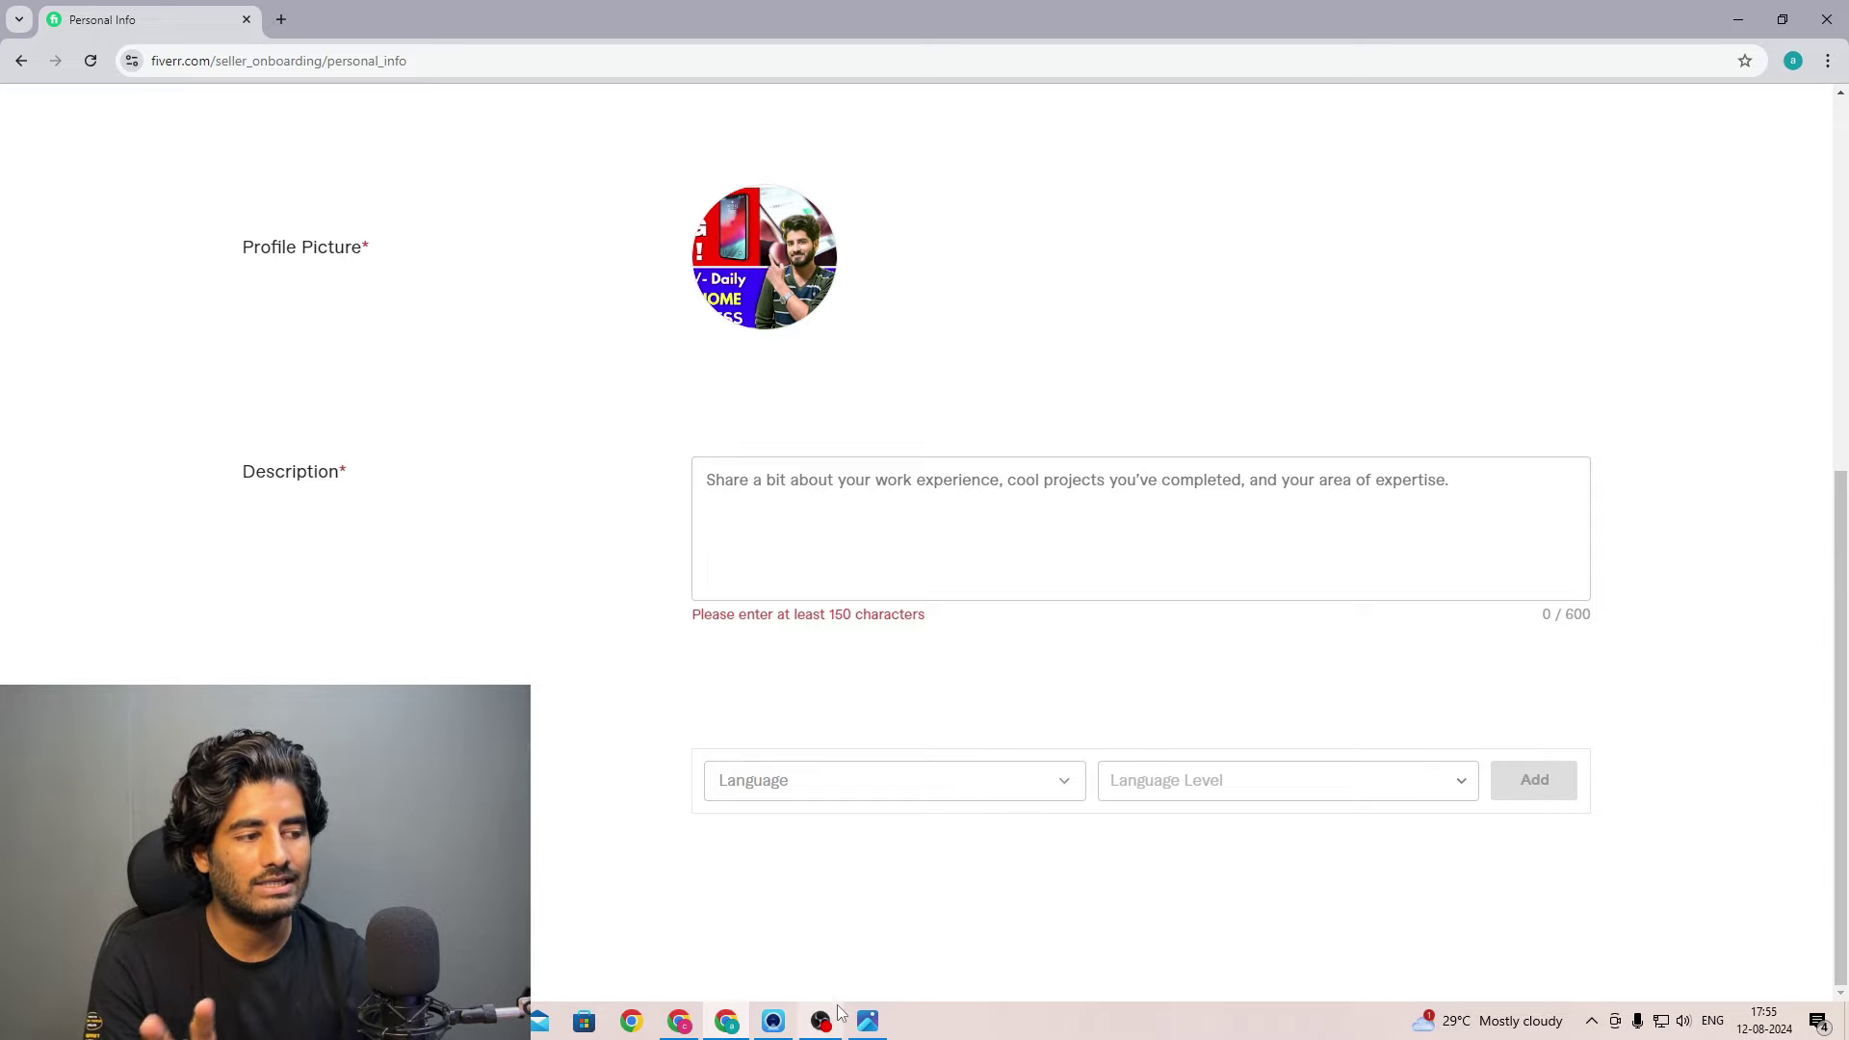
# Step: Ask ChatGPT for a 'DATA ENTRY DESCRIPTION'
pyautogui.click(679, 1021)
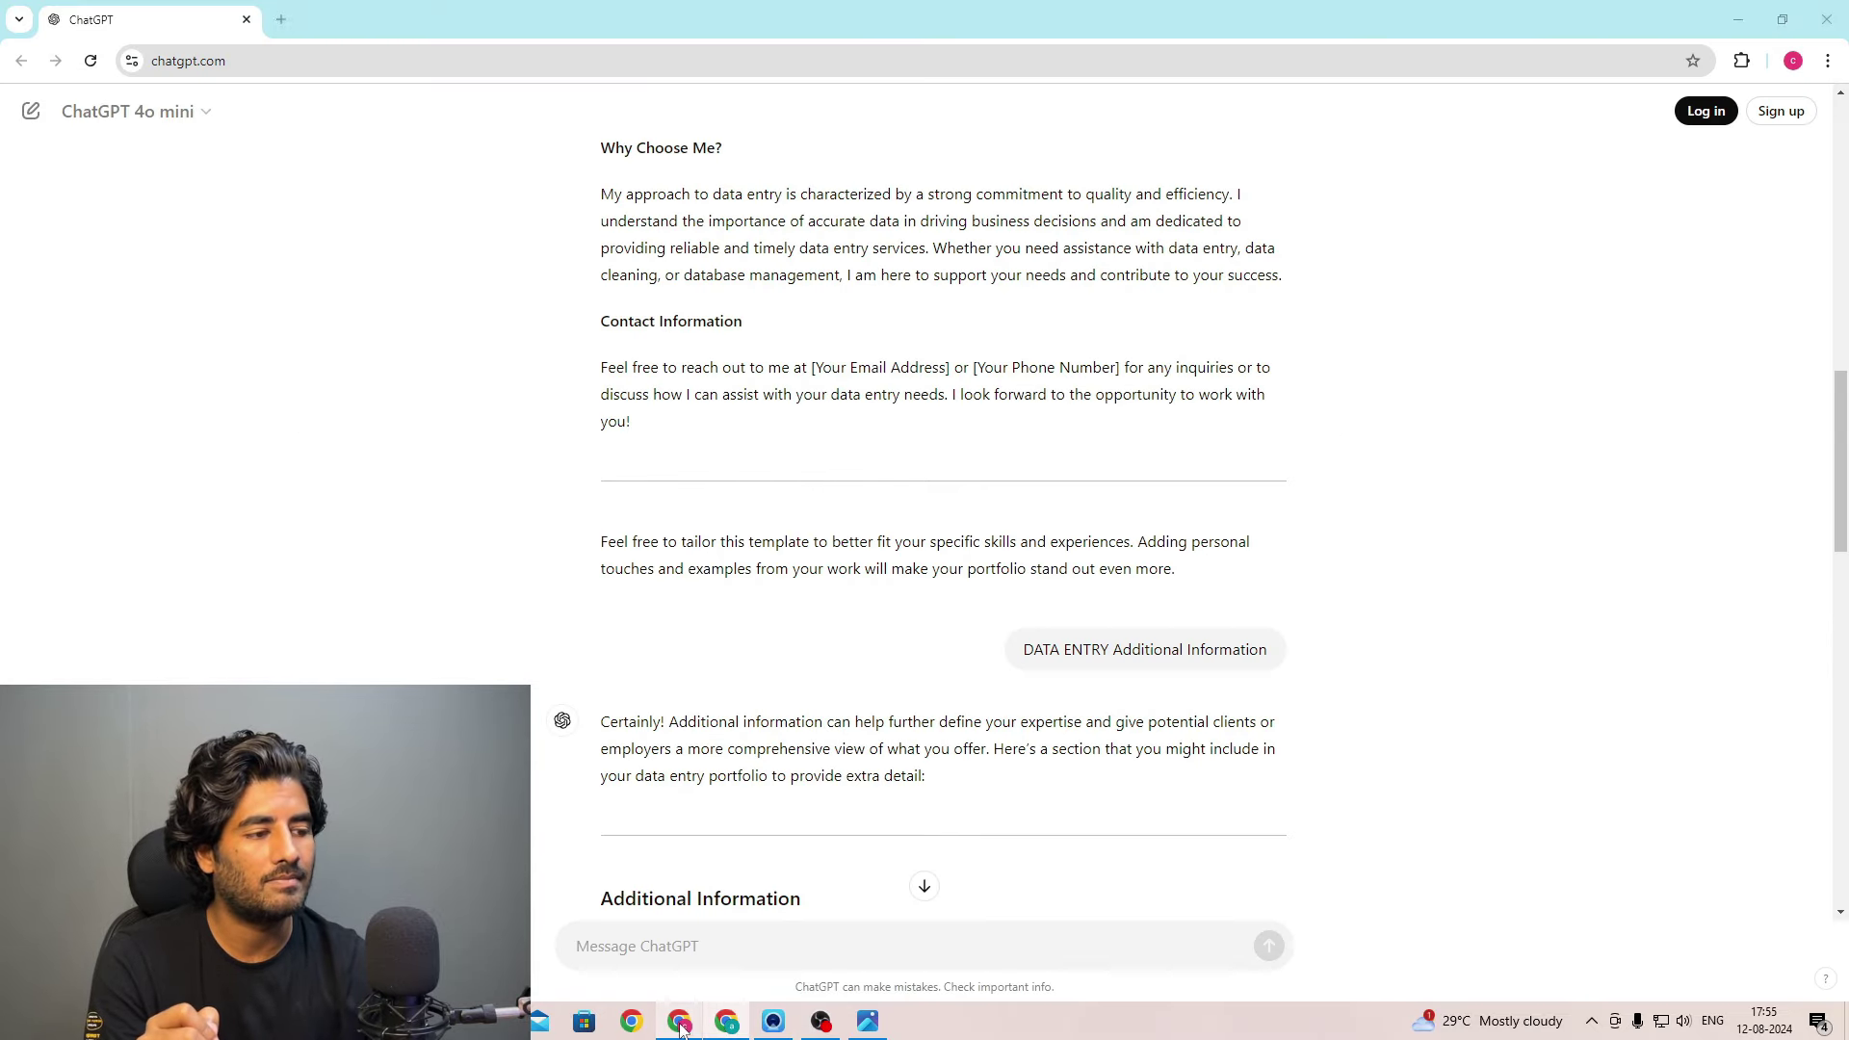
pyautogui.click(712, 939)
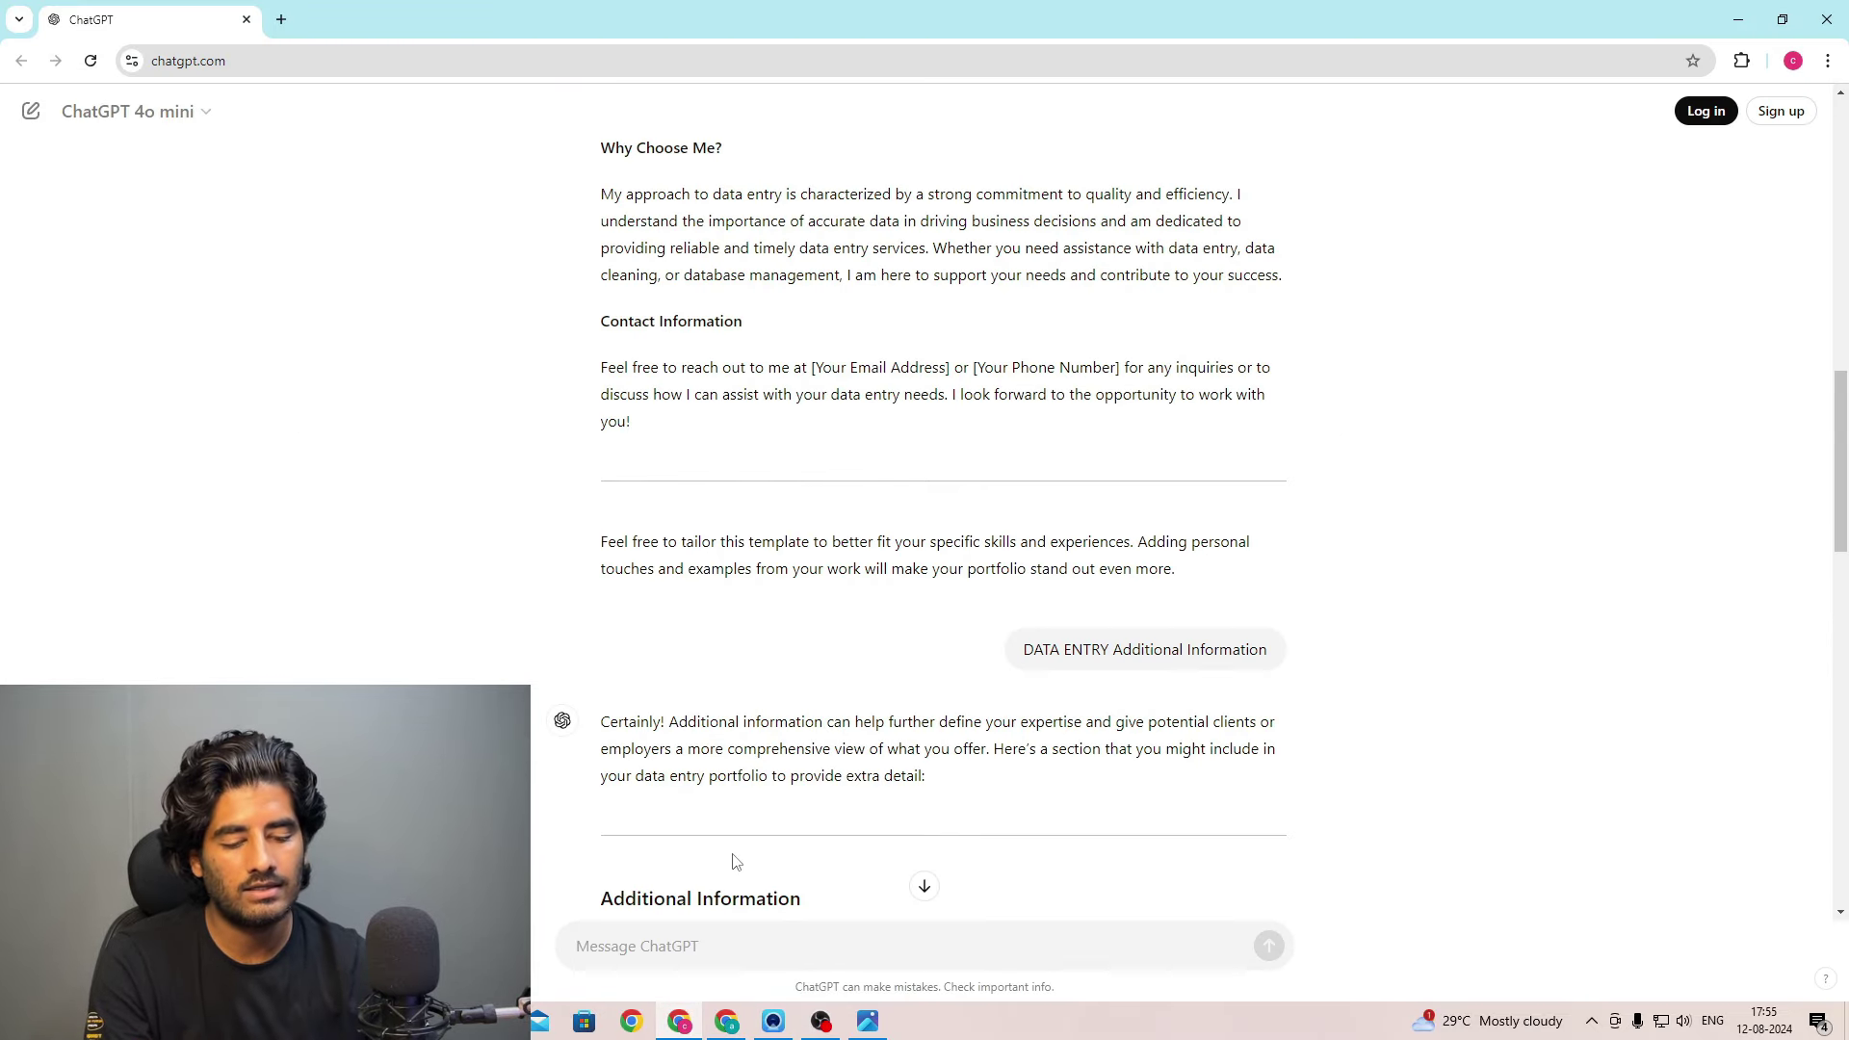
pyautogui.write('DATA ')
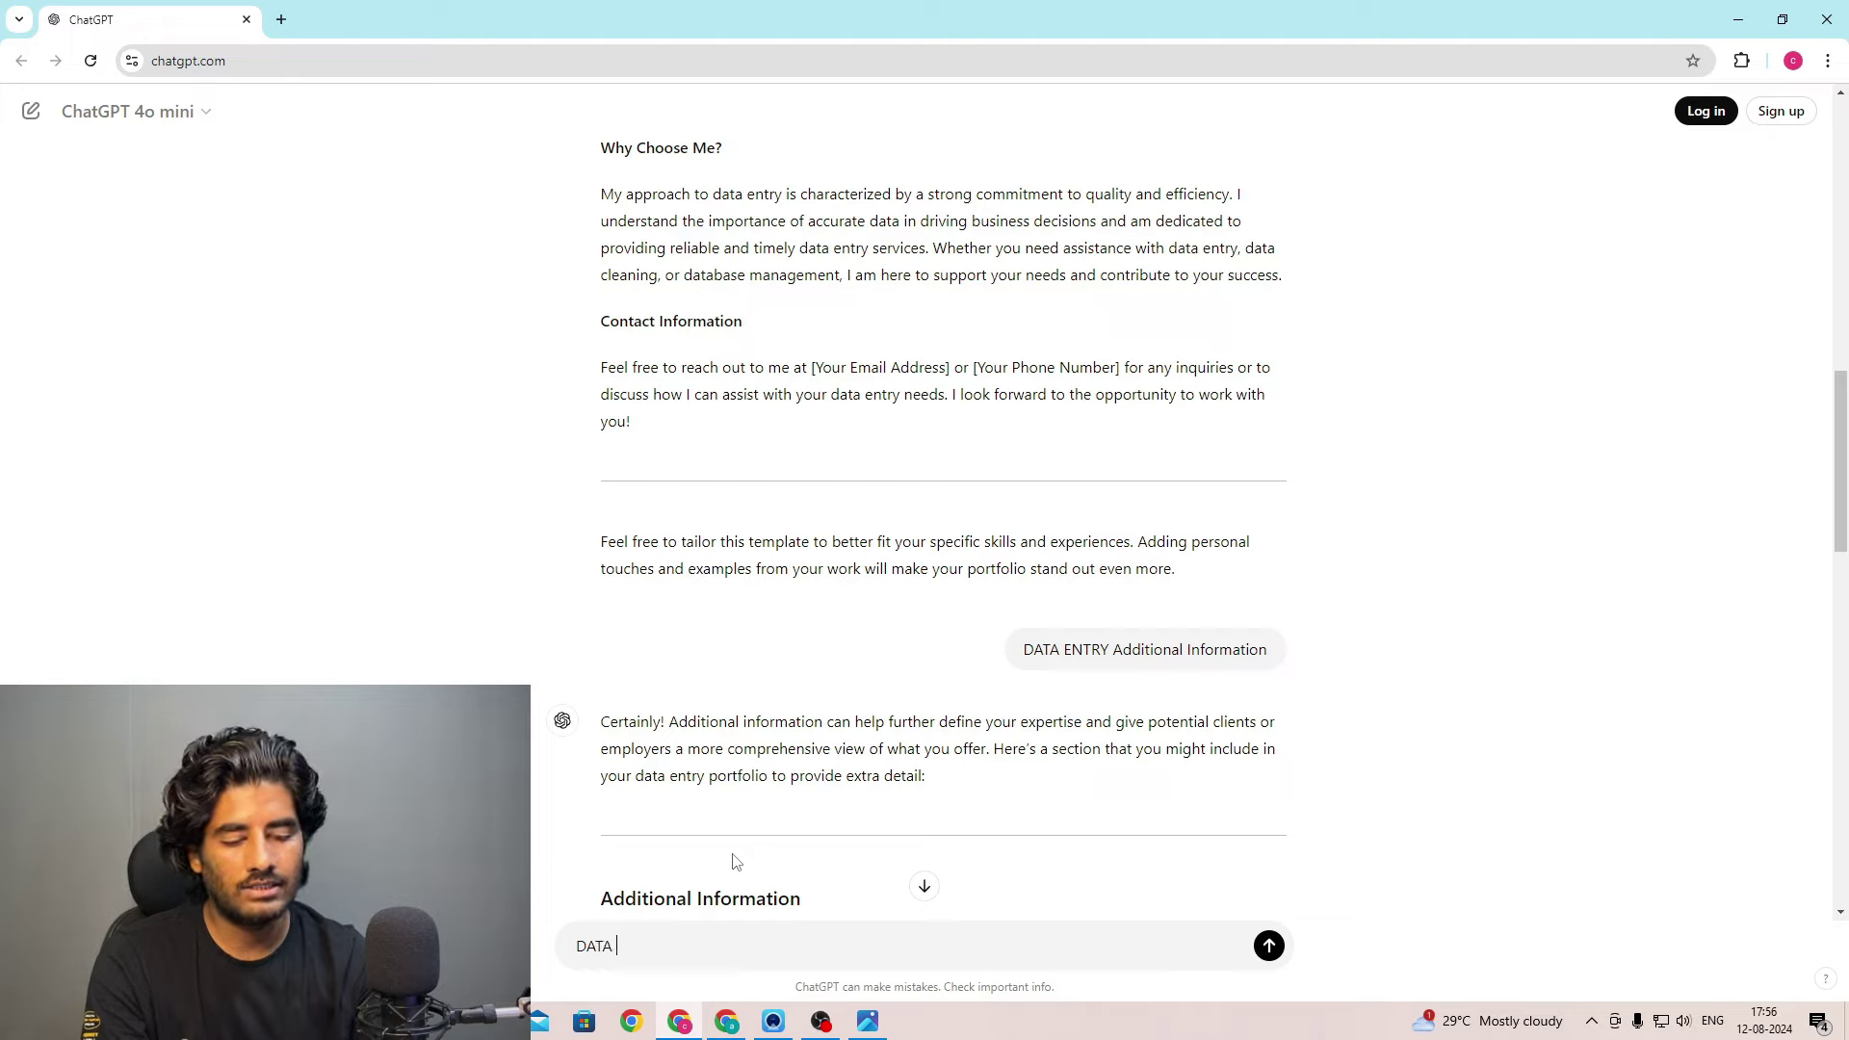
pyautogui.write('ENTRY DE')
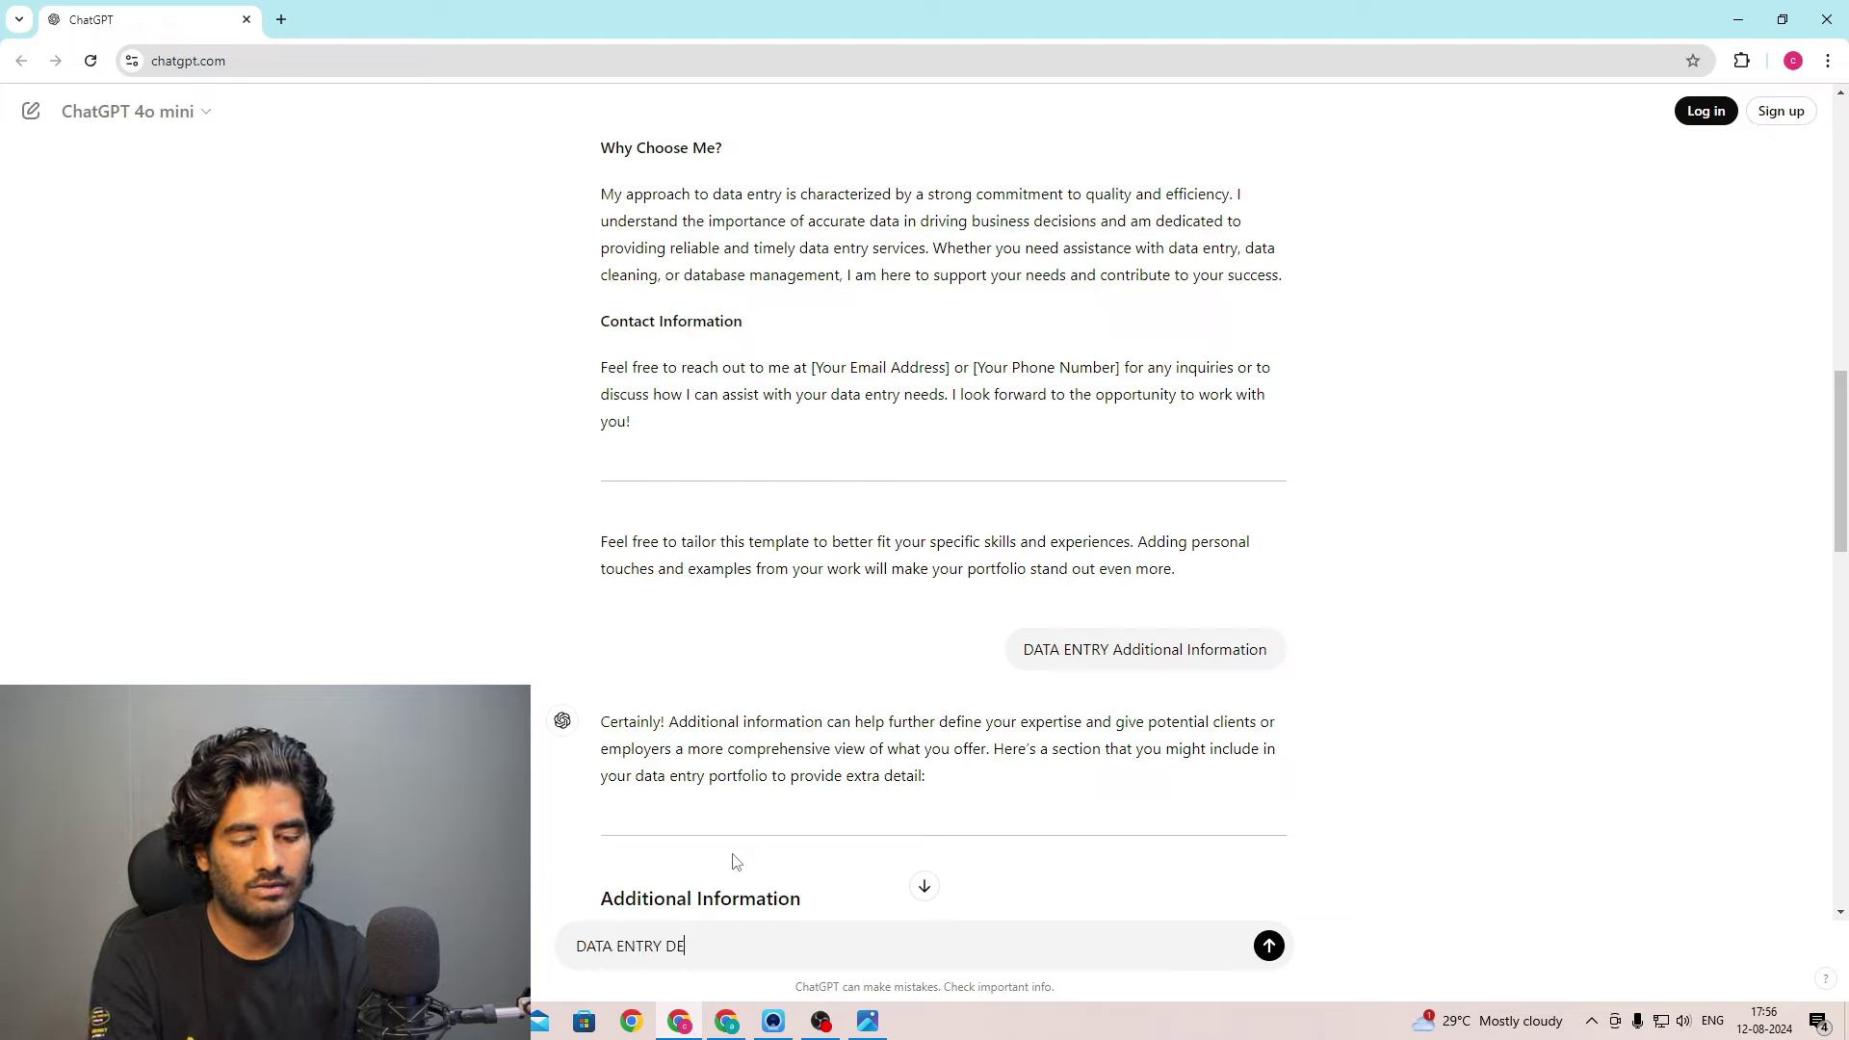
pyautogui.write('SCRIPTIO')
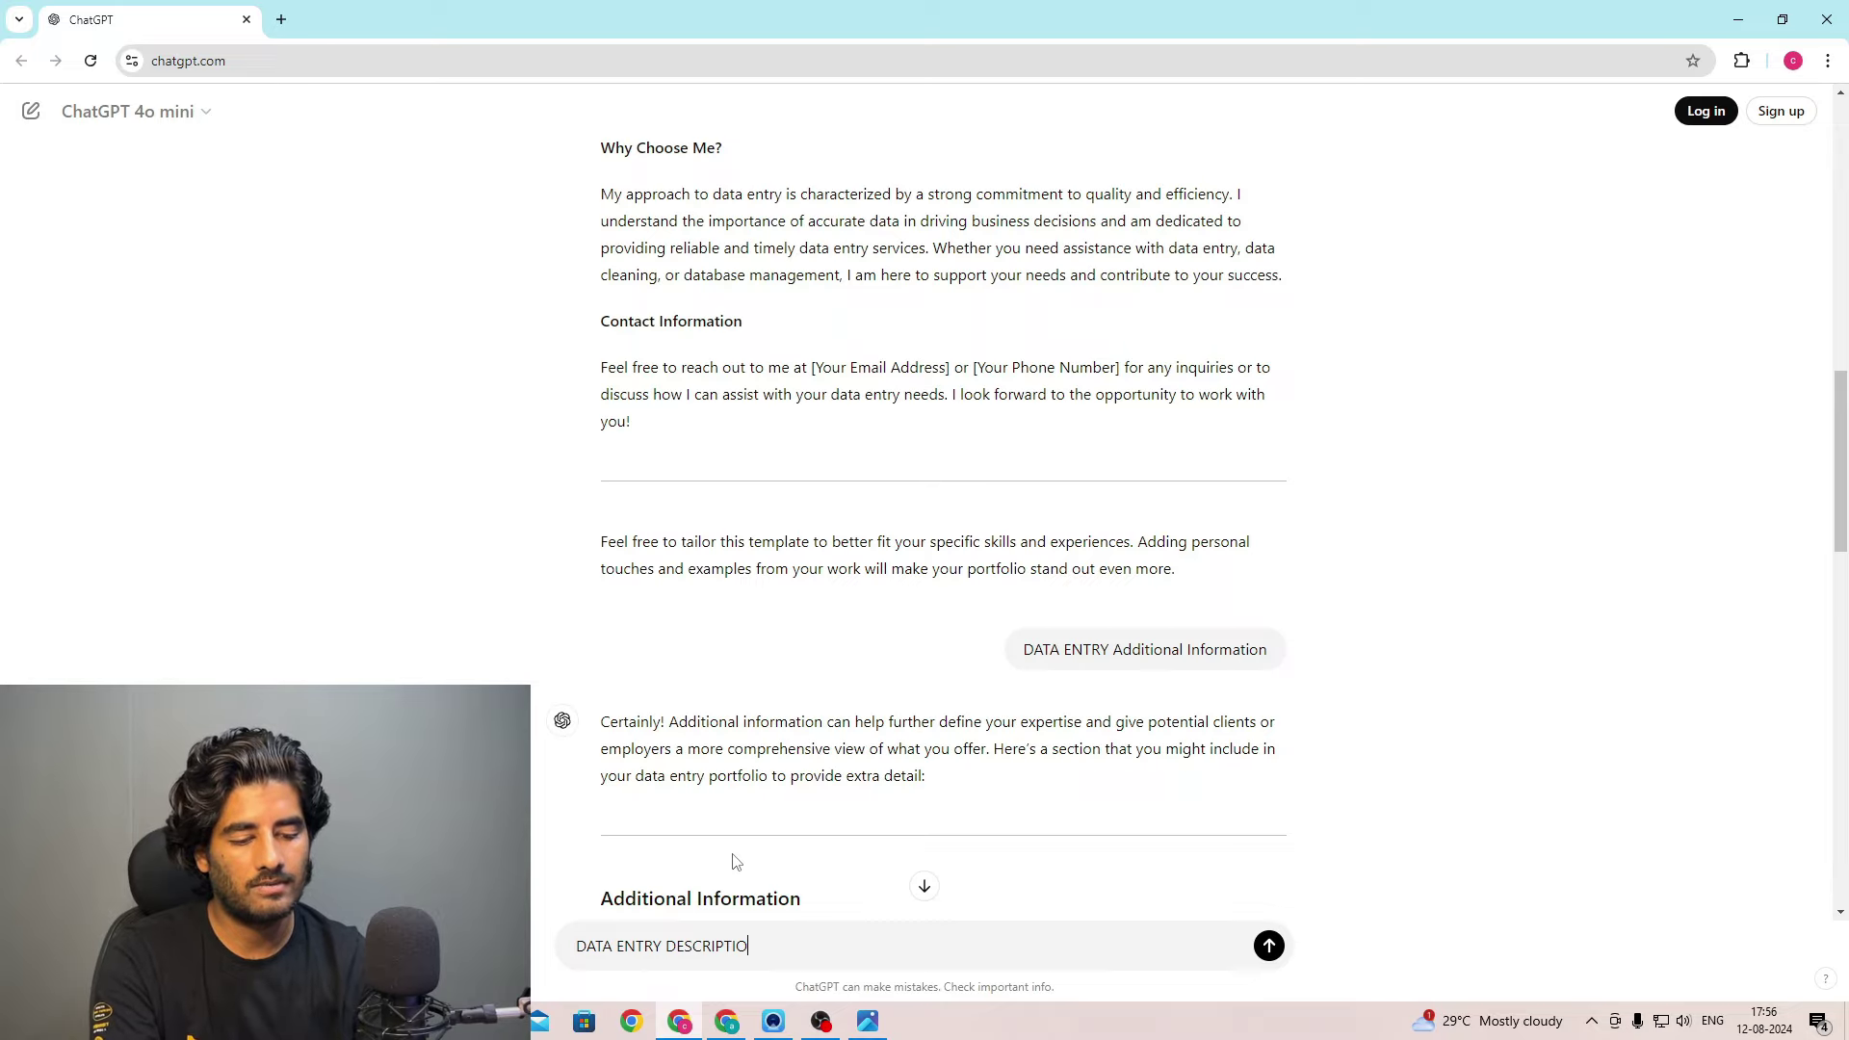
pyautogui.write('N')
pyautogui.press('Return')
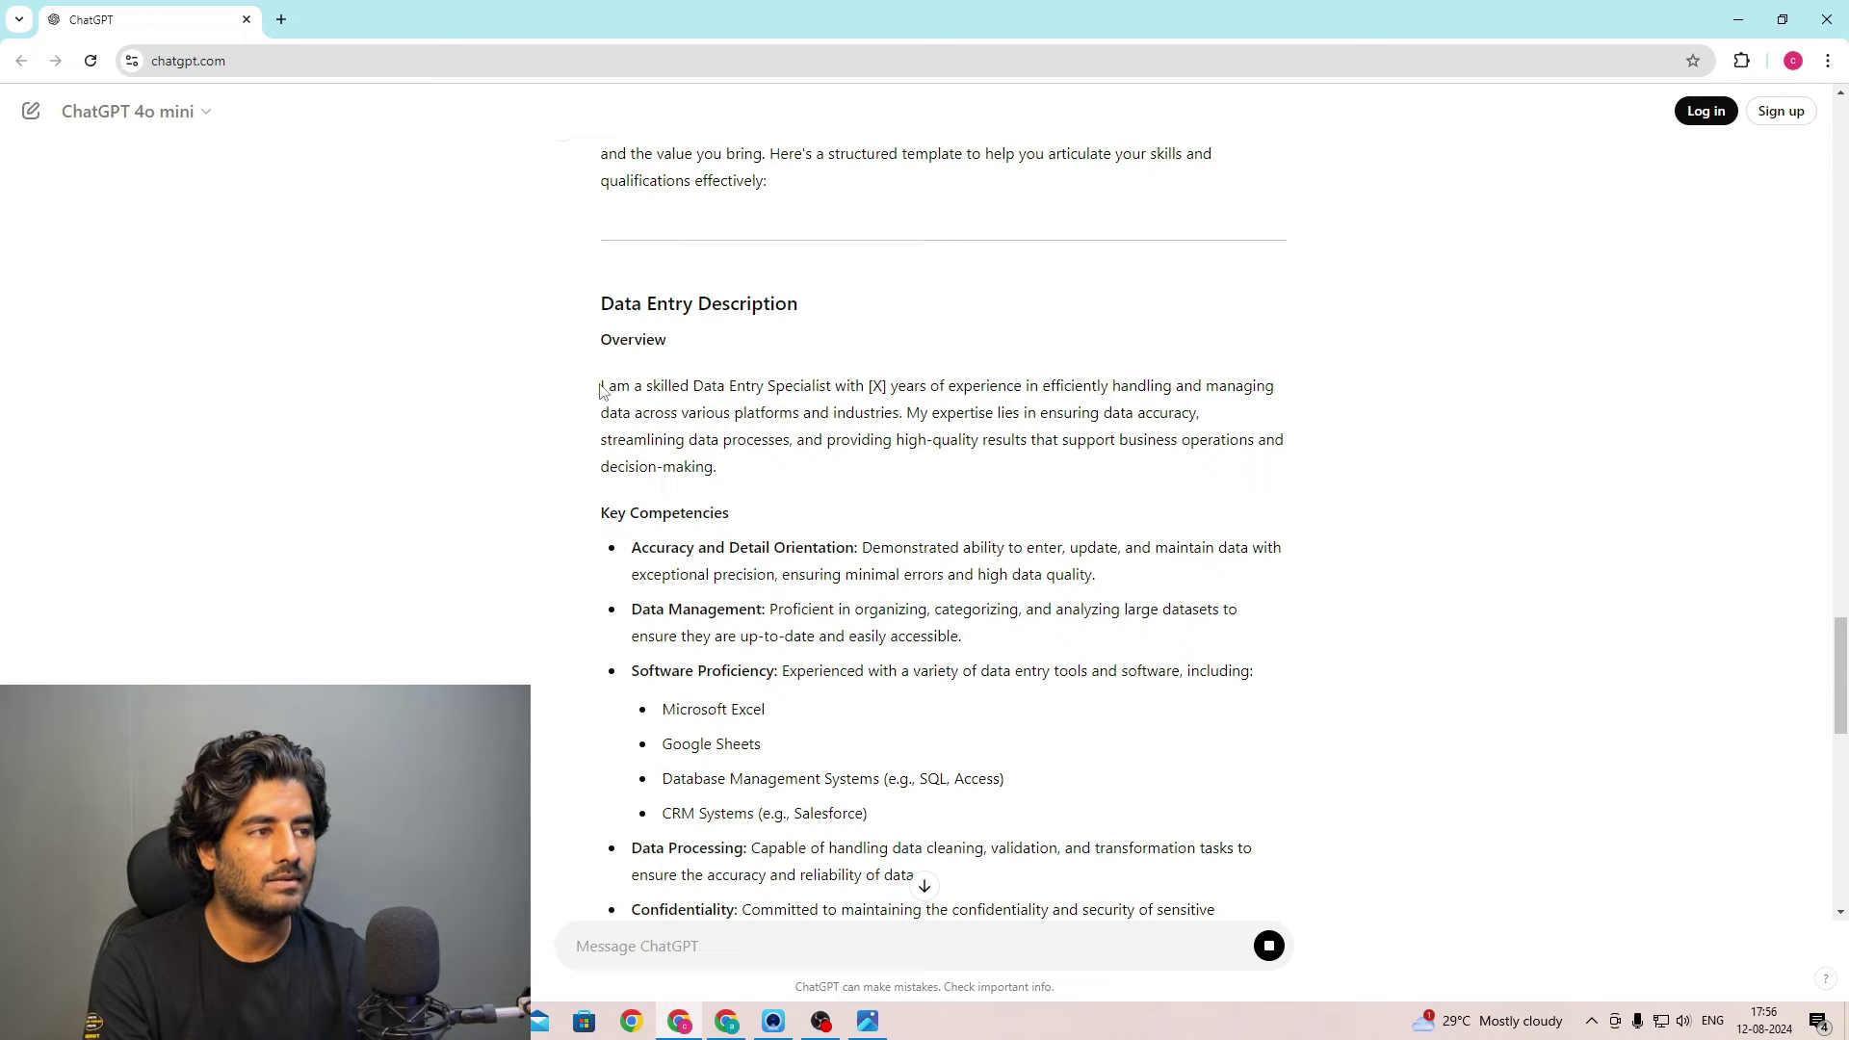
# Step: Copy the reply's Overview paragraph and return to Fiverr's Description field
pyautogui.moveTo(601, 387); pyautogui.dragTo(711, 463)
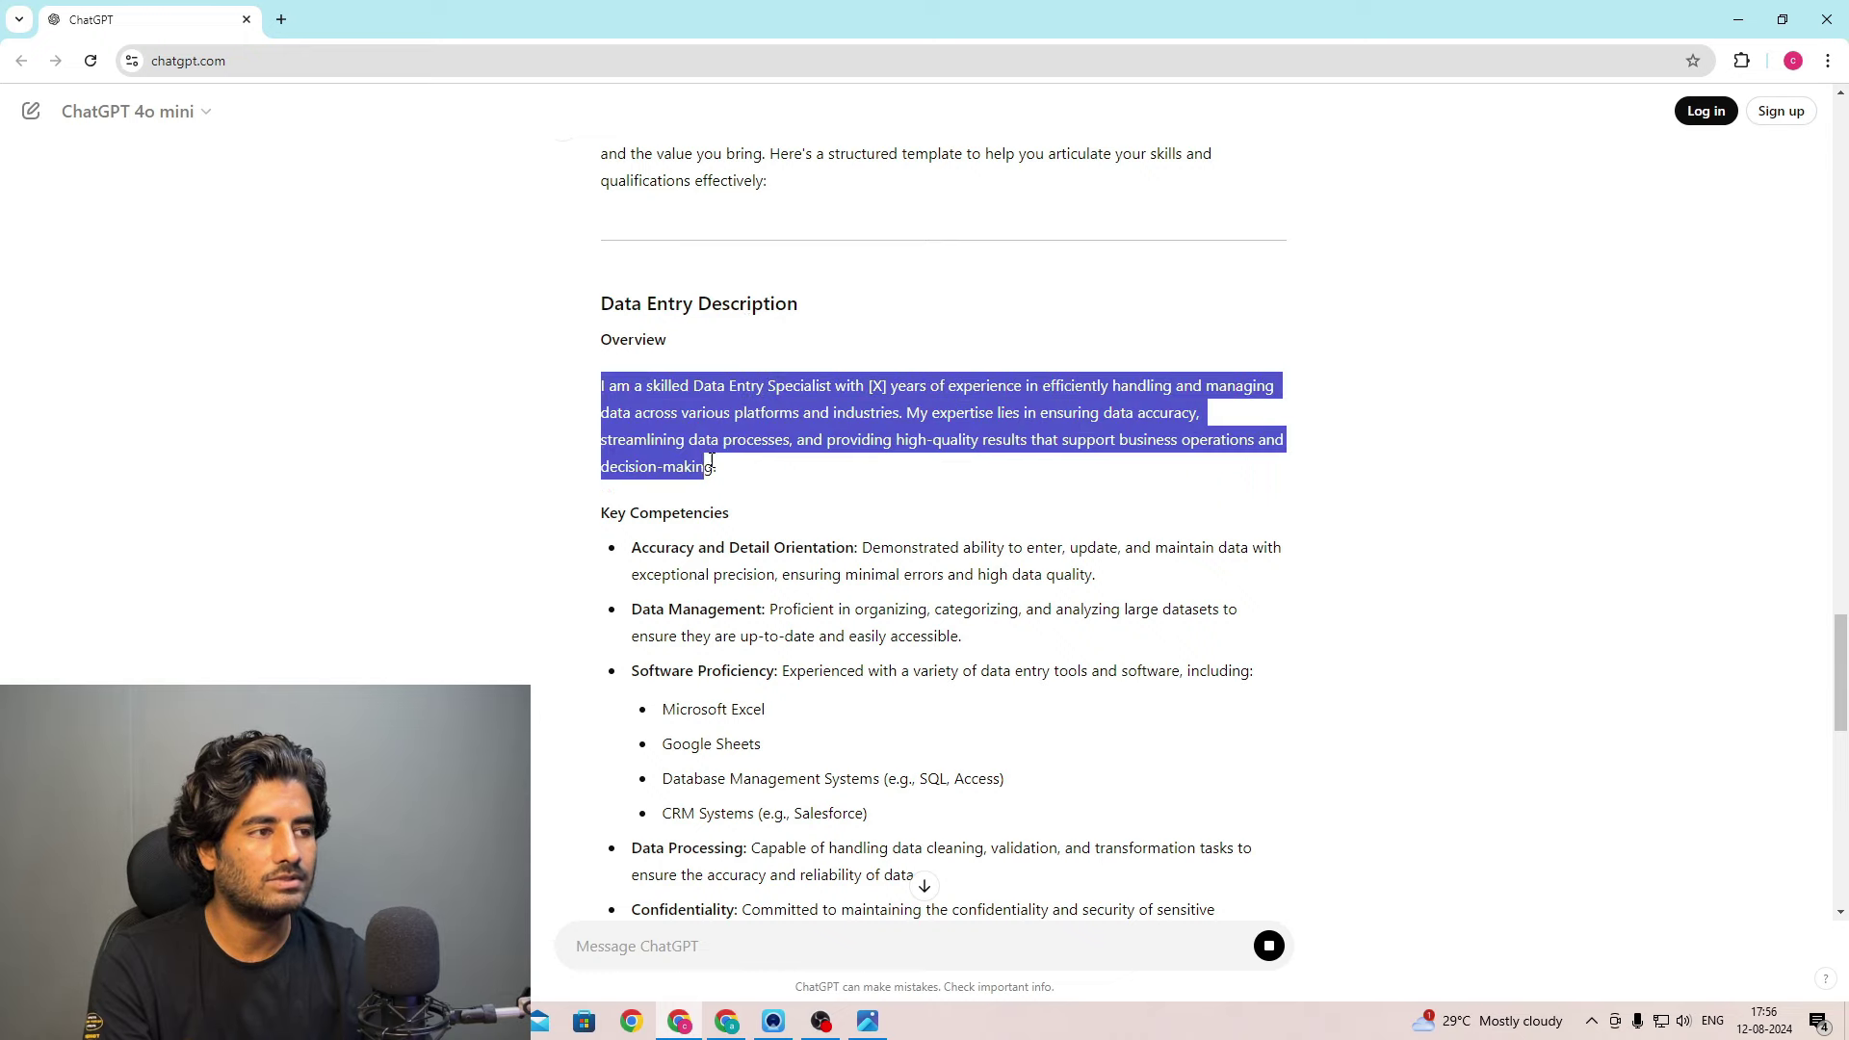
pyautogui.rightClick(757, 434)
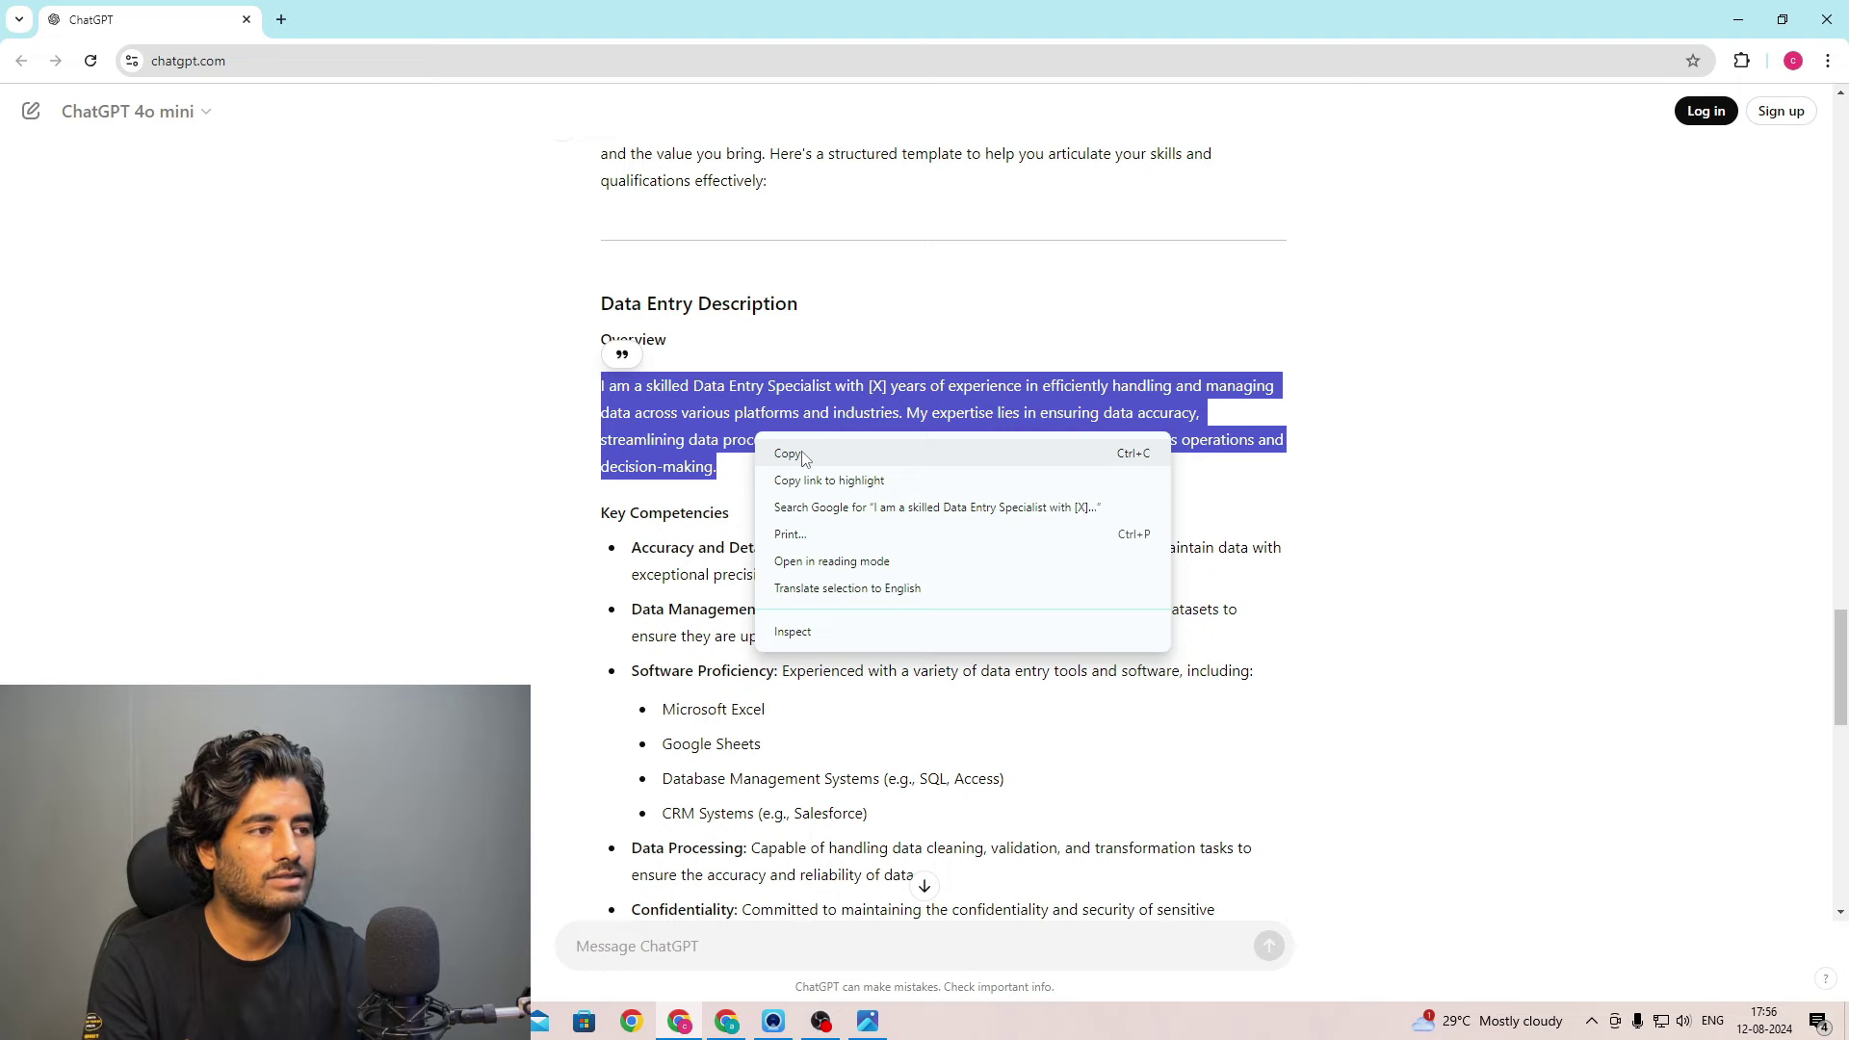
pyautogui.click(804, 457)
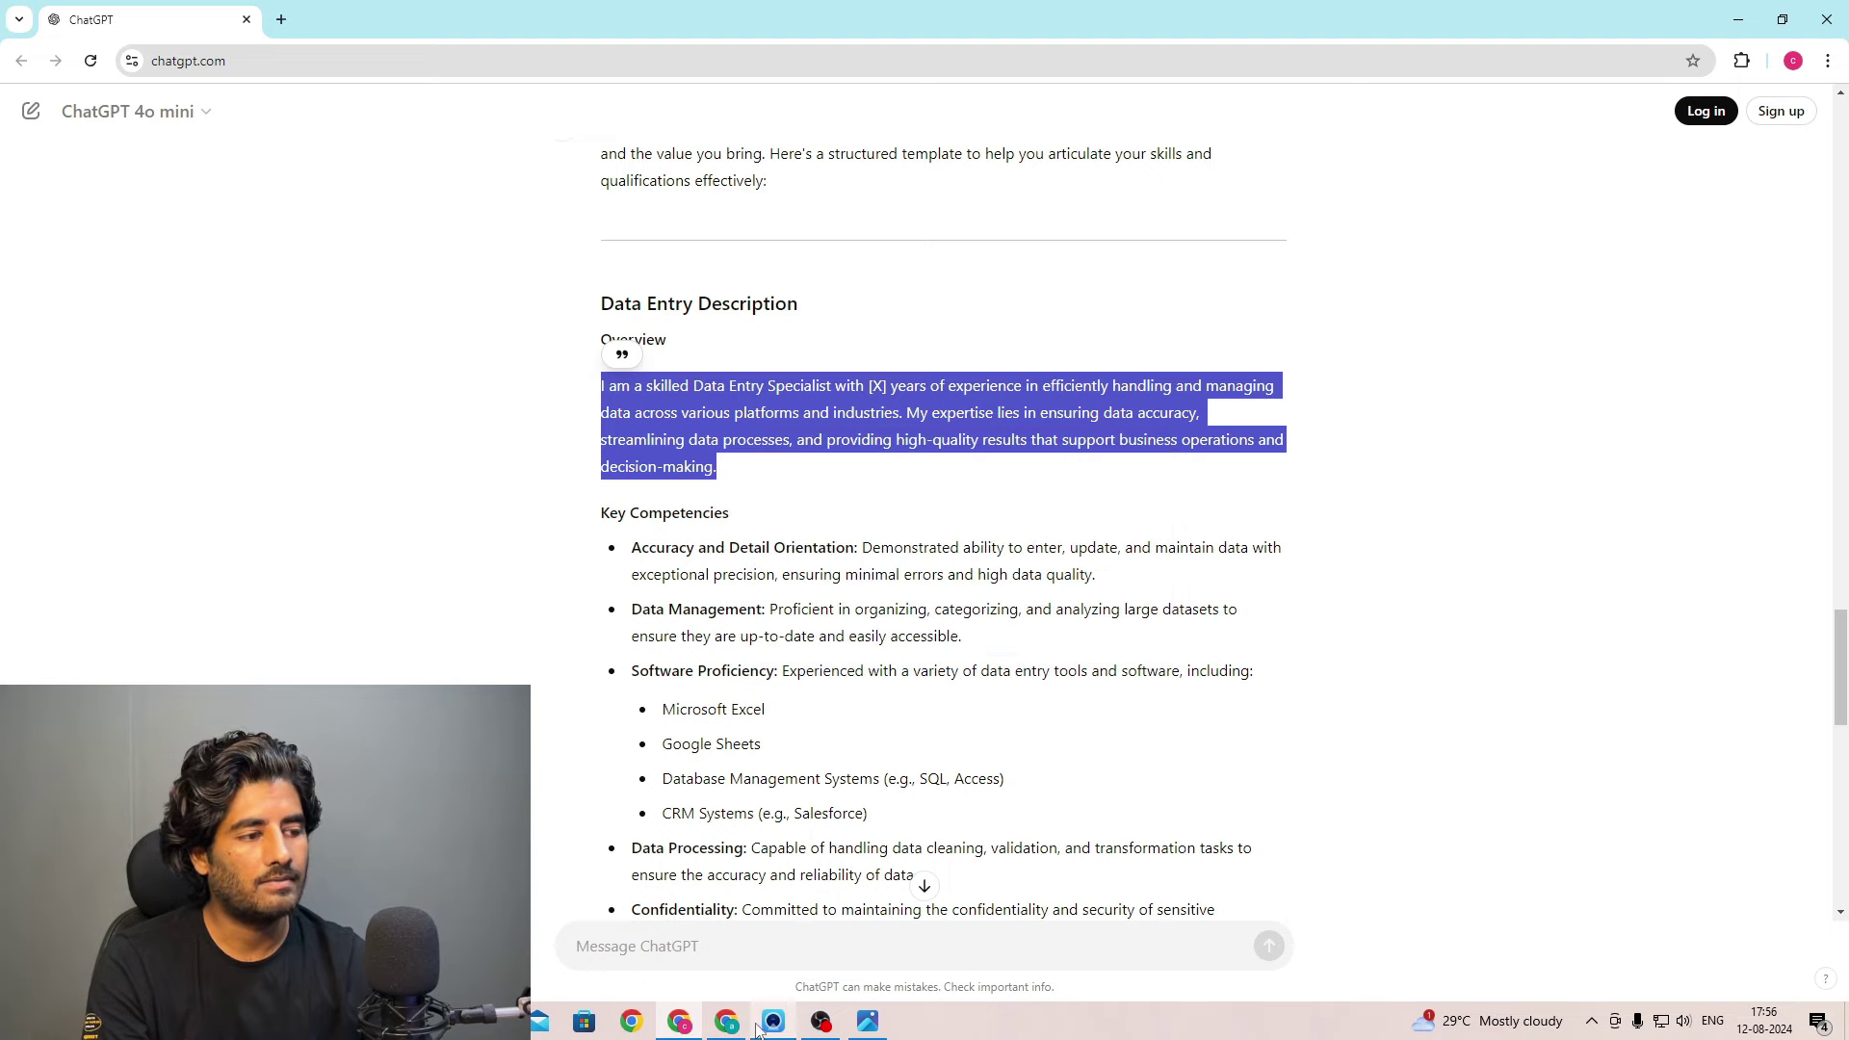
pyautogui.click(726, 1021)
pyautogui.click(836, 505)
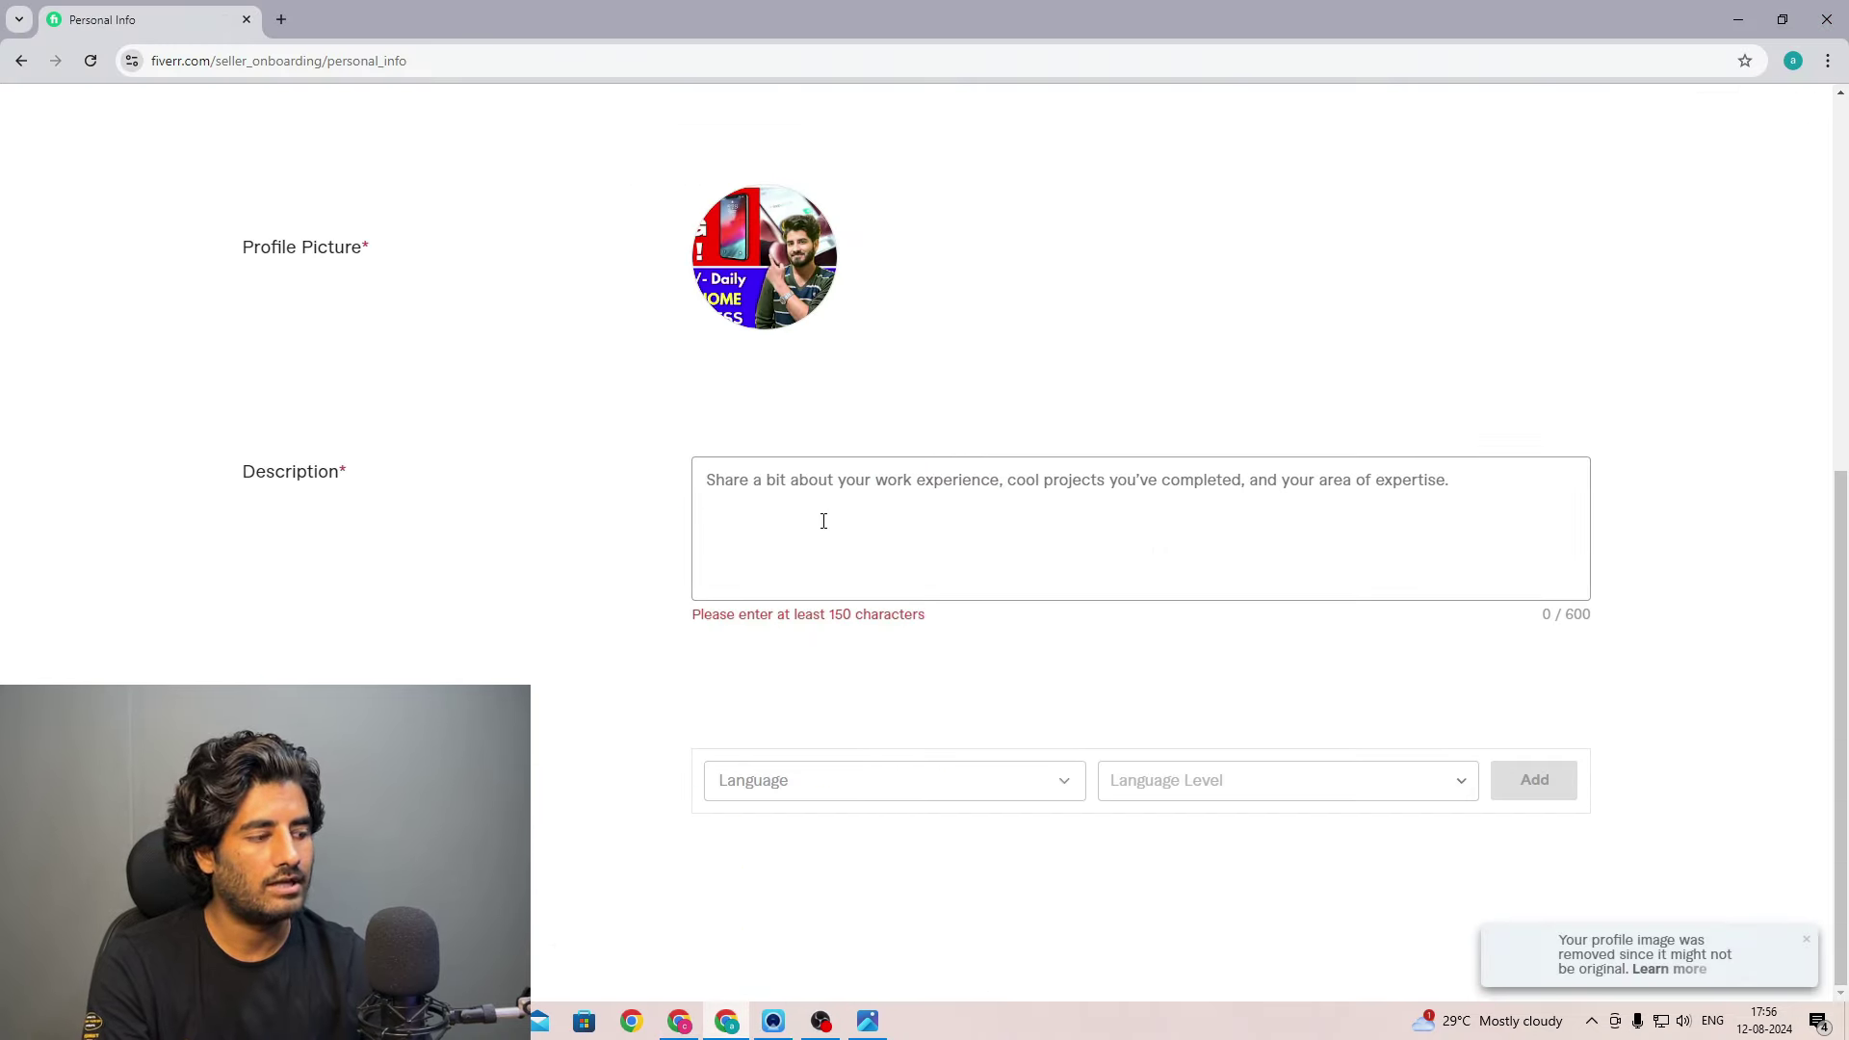
# Step: Paste the Data Entry Specialist overview into Description, reaching 311 / 600 characters
pyautogui.hotkey('ctrl', 'v')
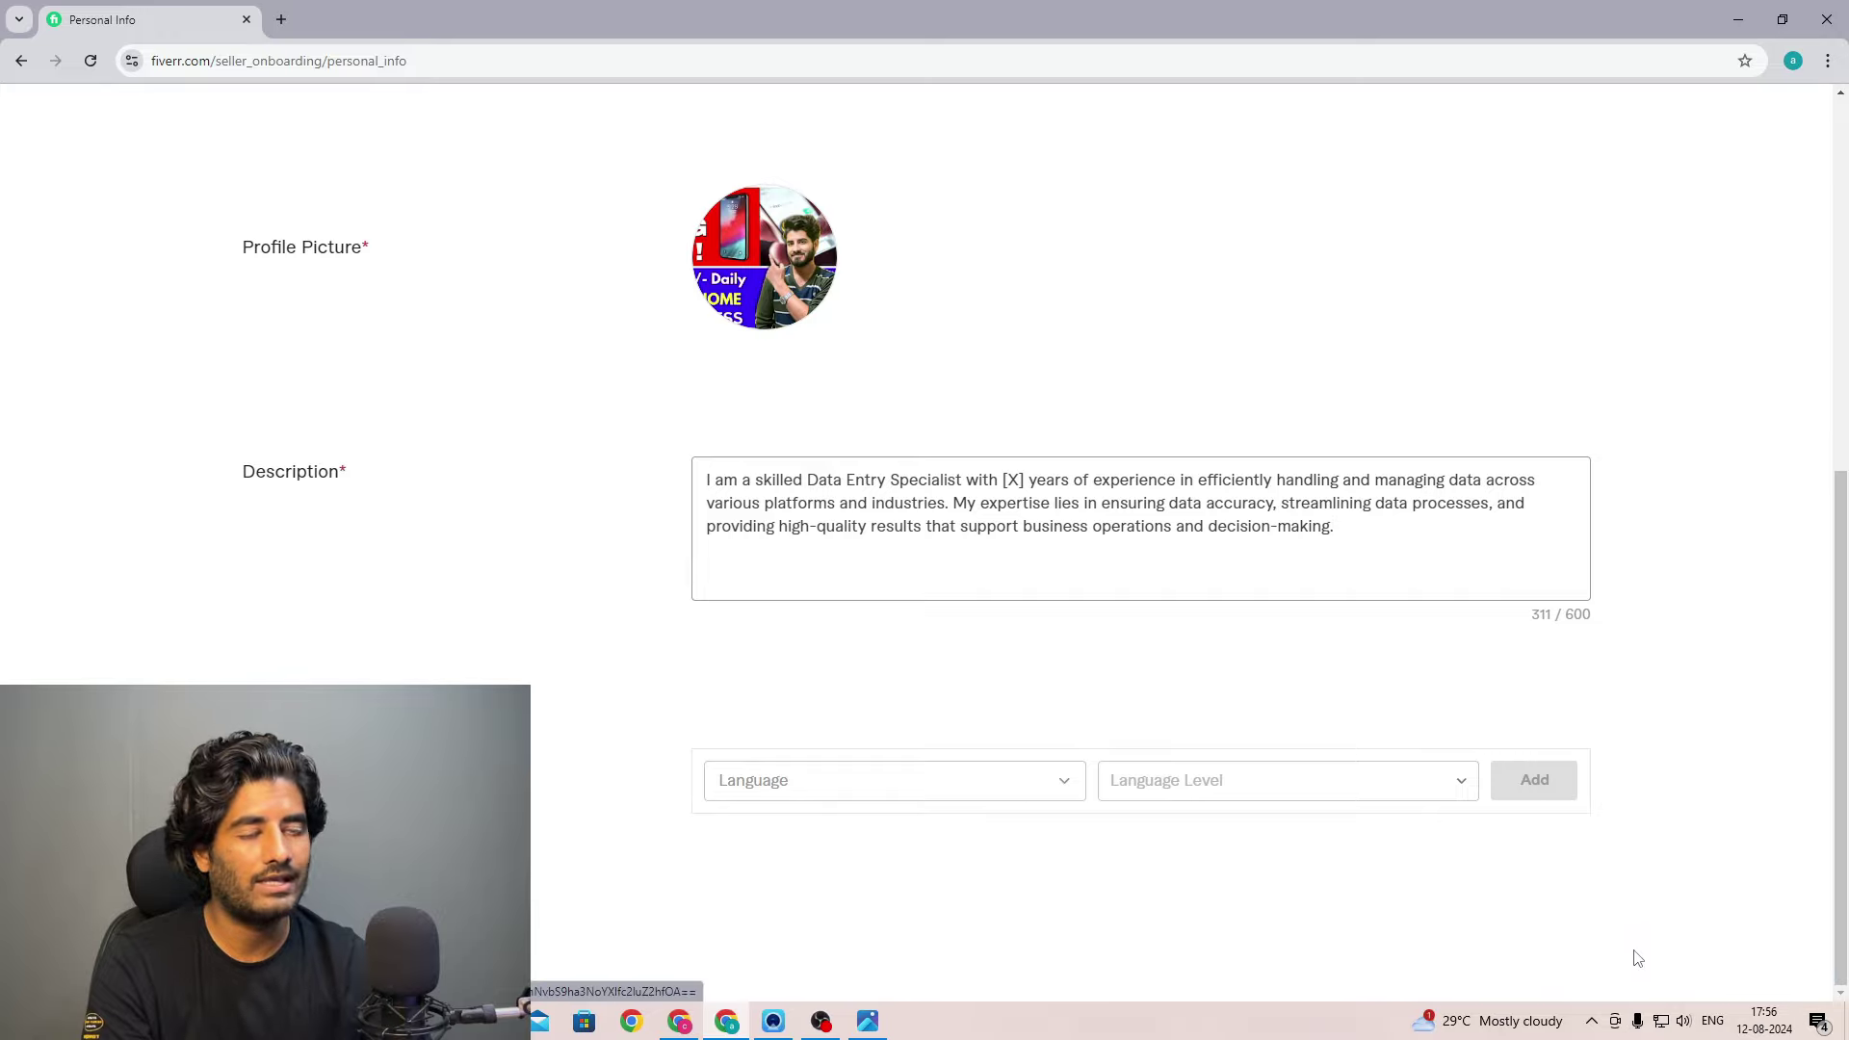
pyautogui.scroll(5, 1343, 814)
pyautogui.scroll(-2, 805, 706)
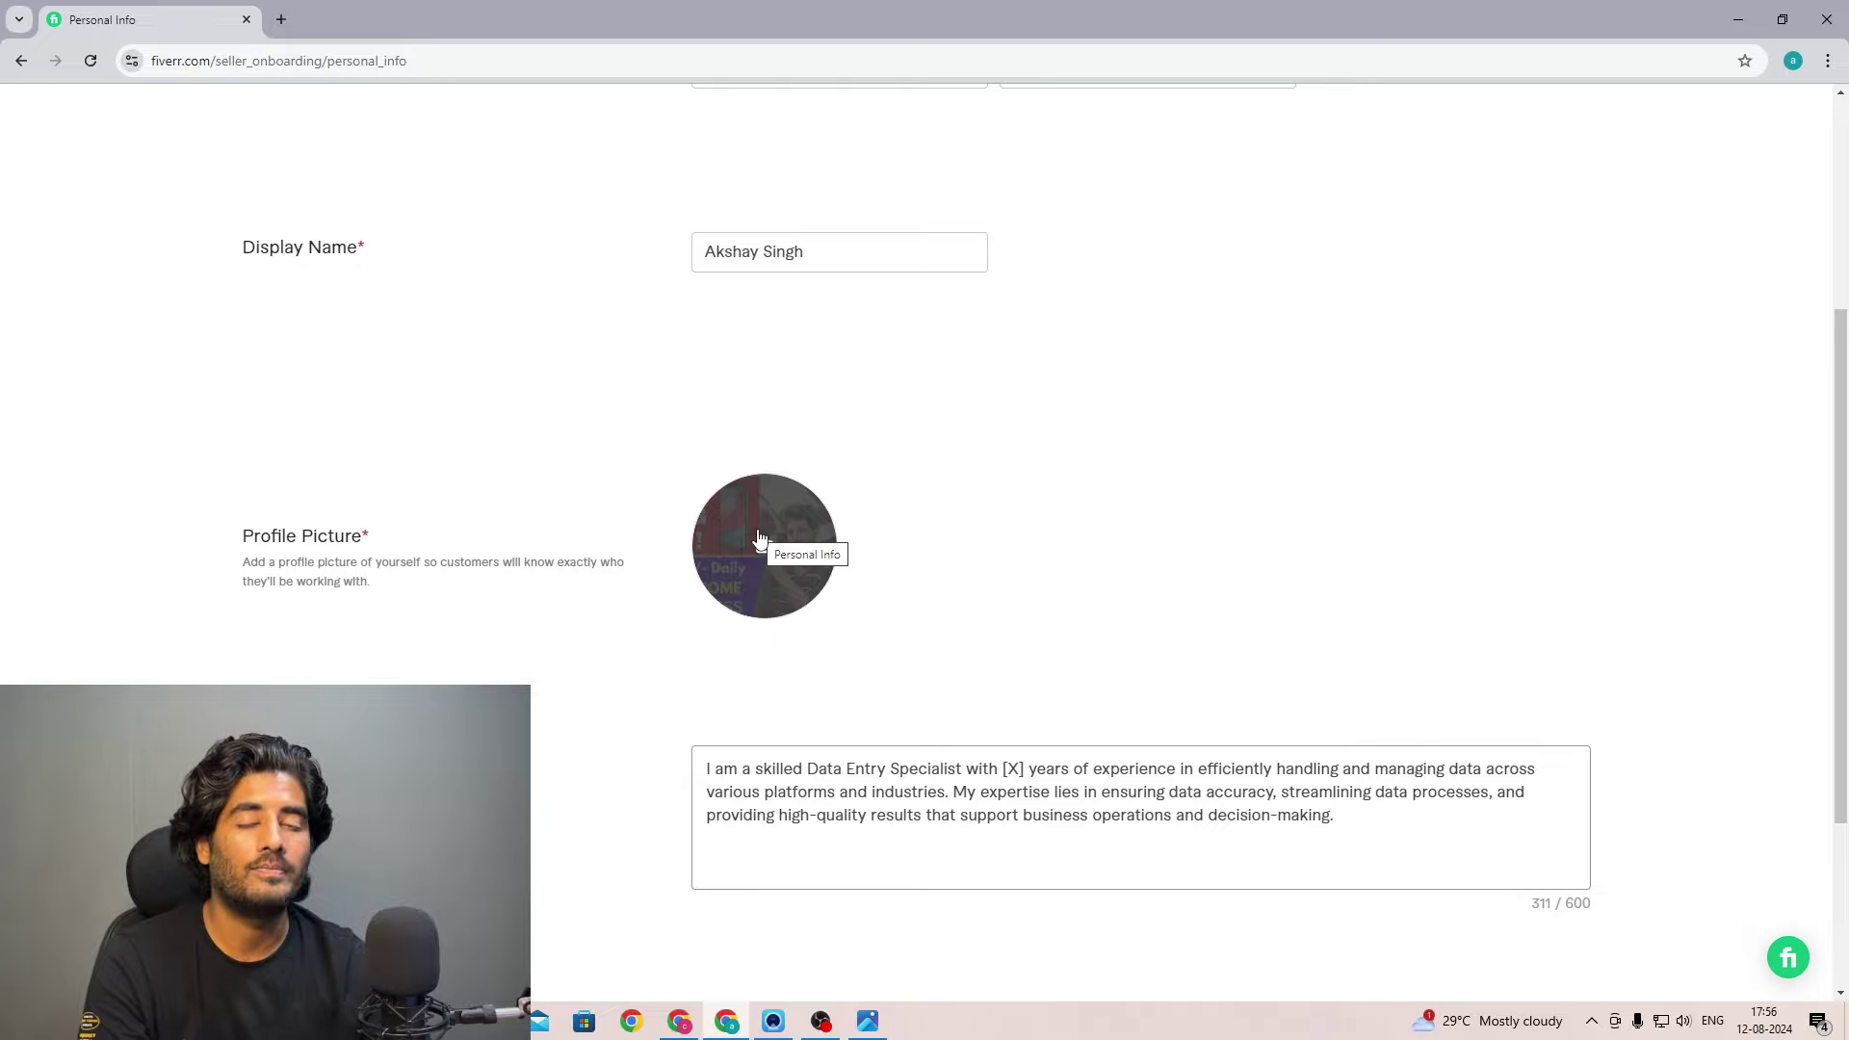
pyautogui.moveTo(765, 257)
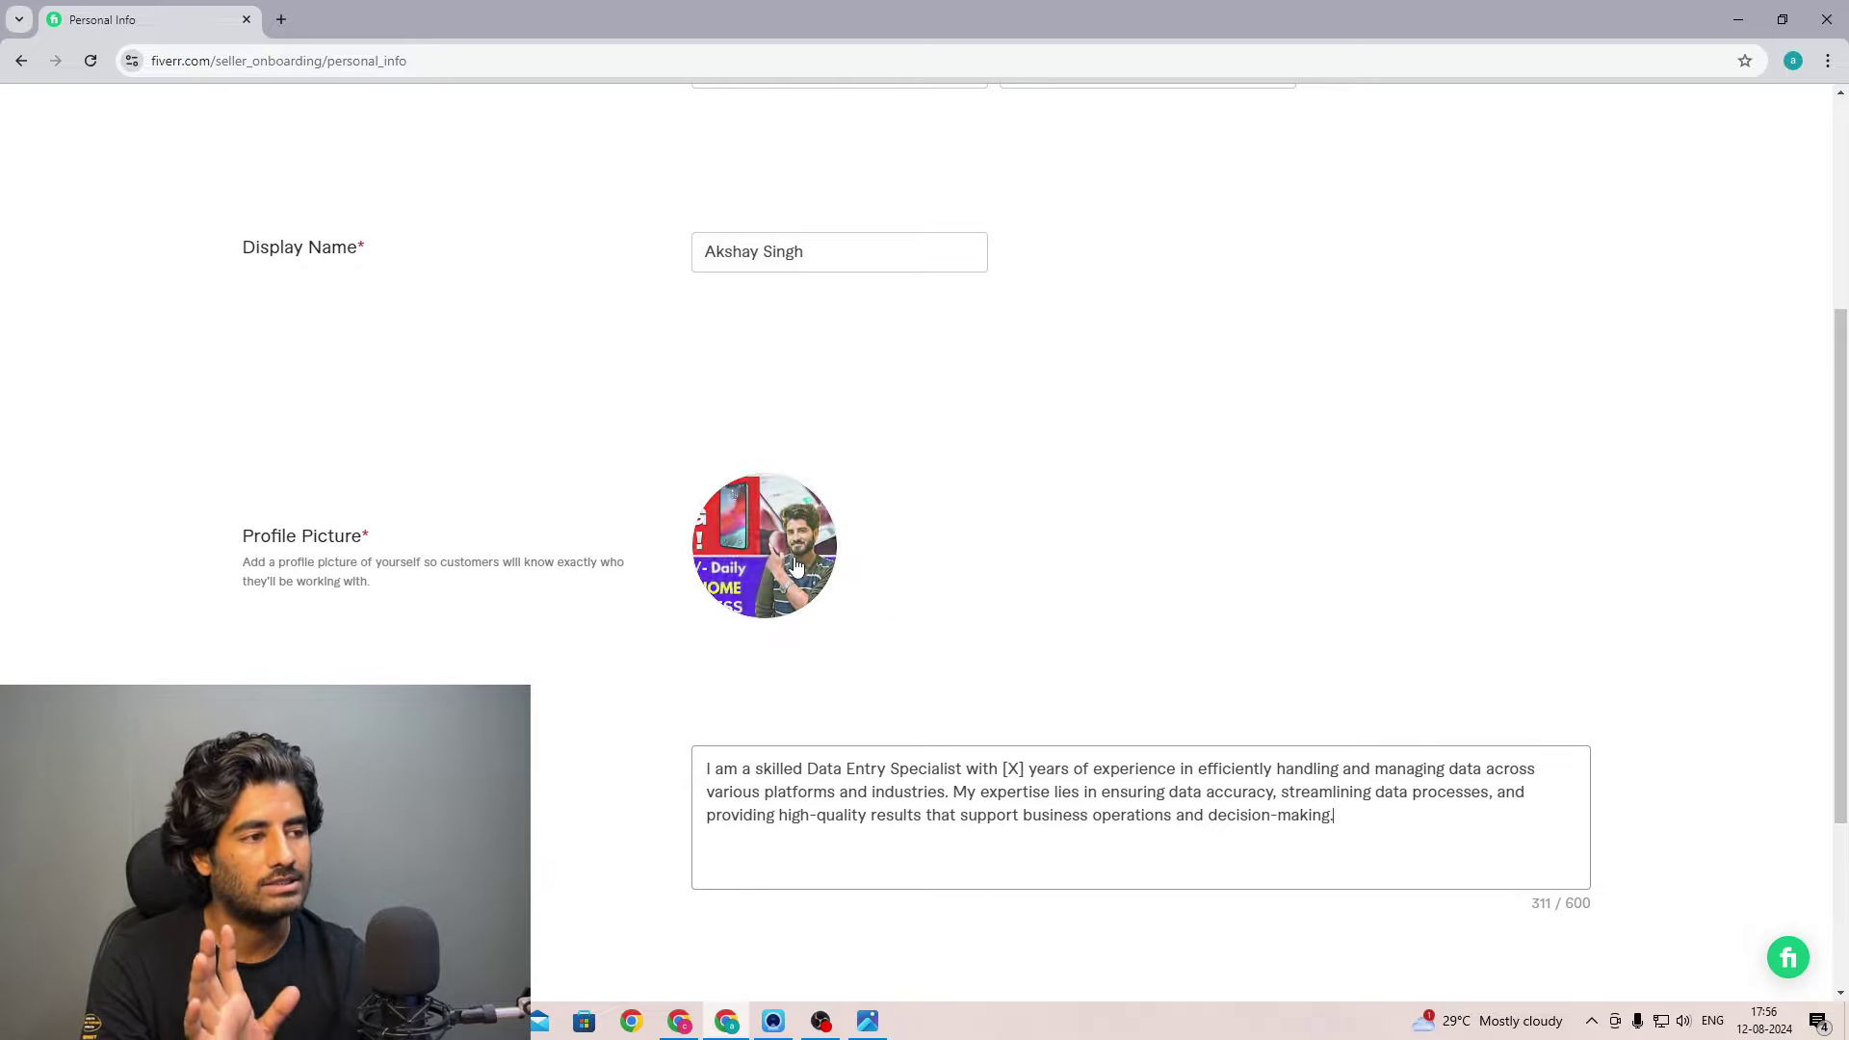
pyautogui.scroll(-3, 796, 558)
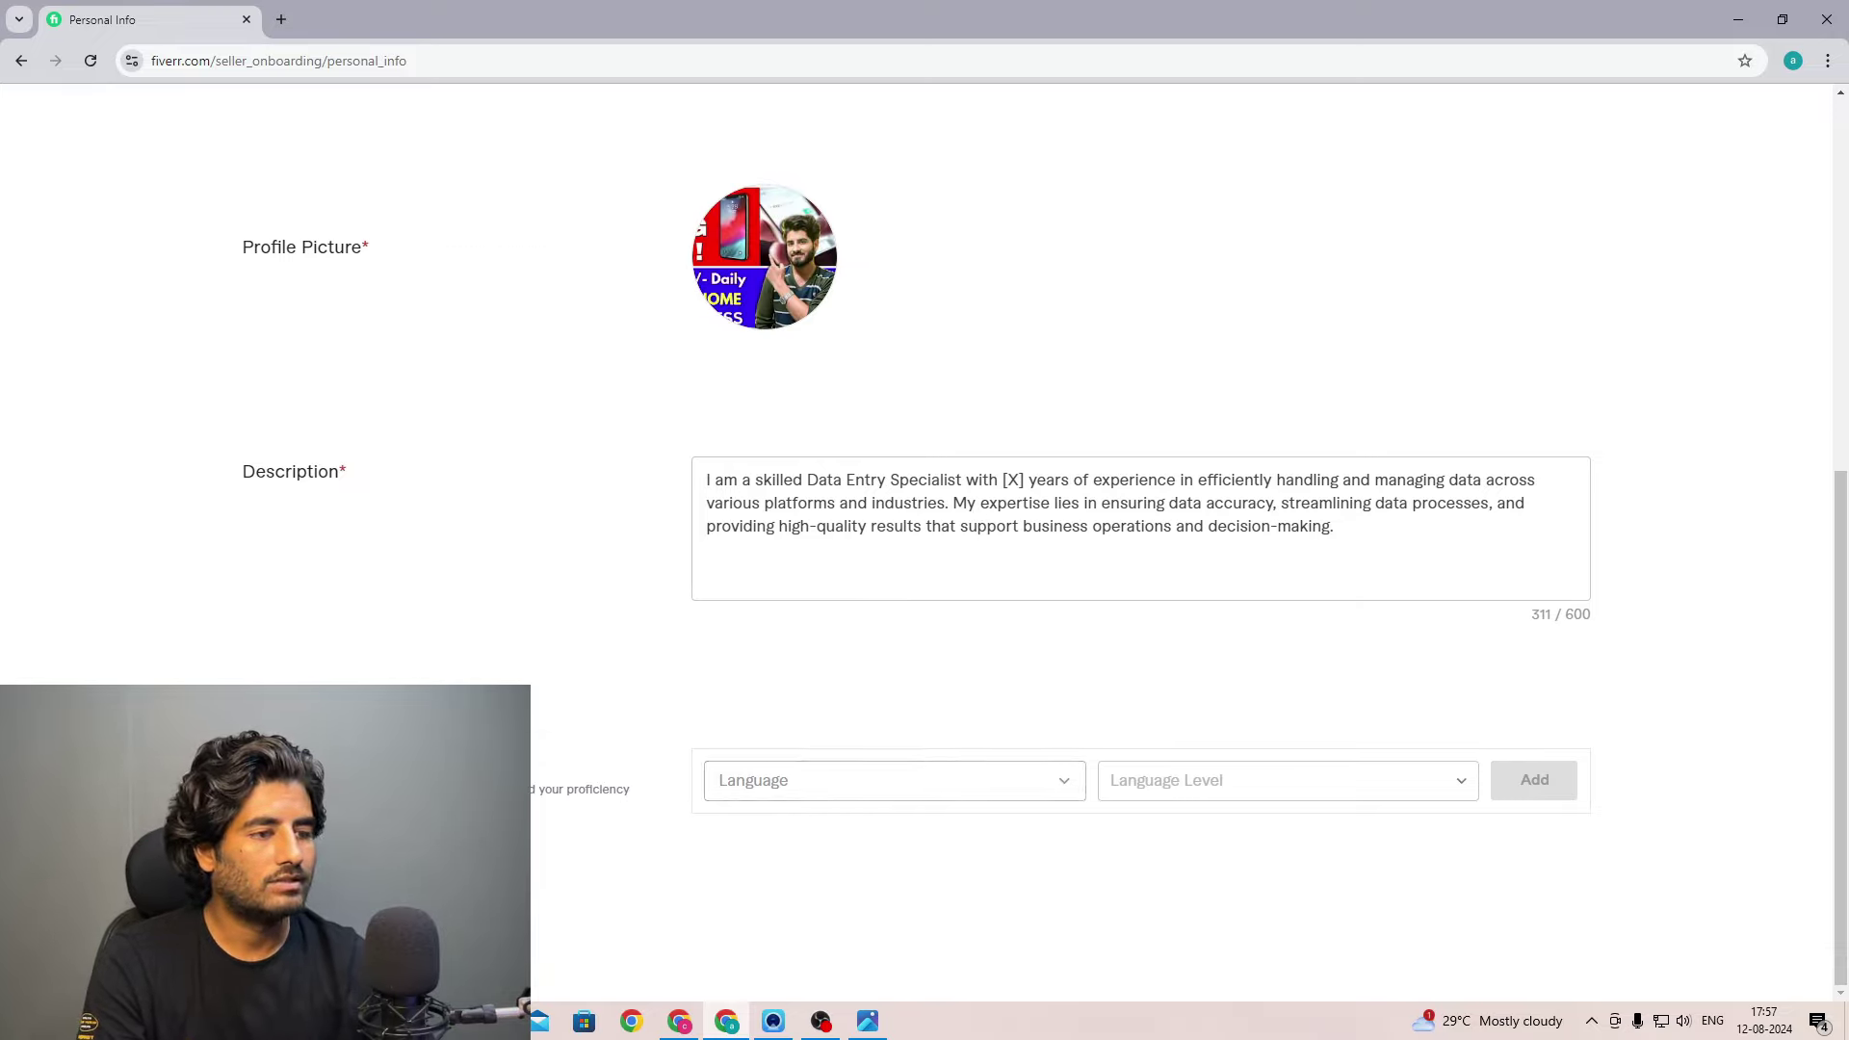
# Step: Add English at Conversational level to the profile's language list
pyautogui.click(825, 796)
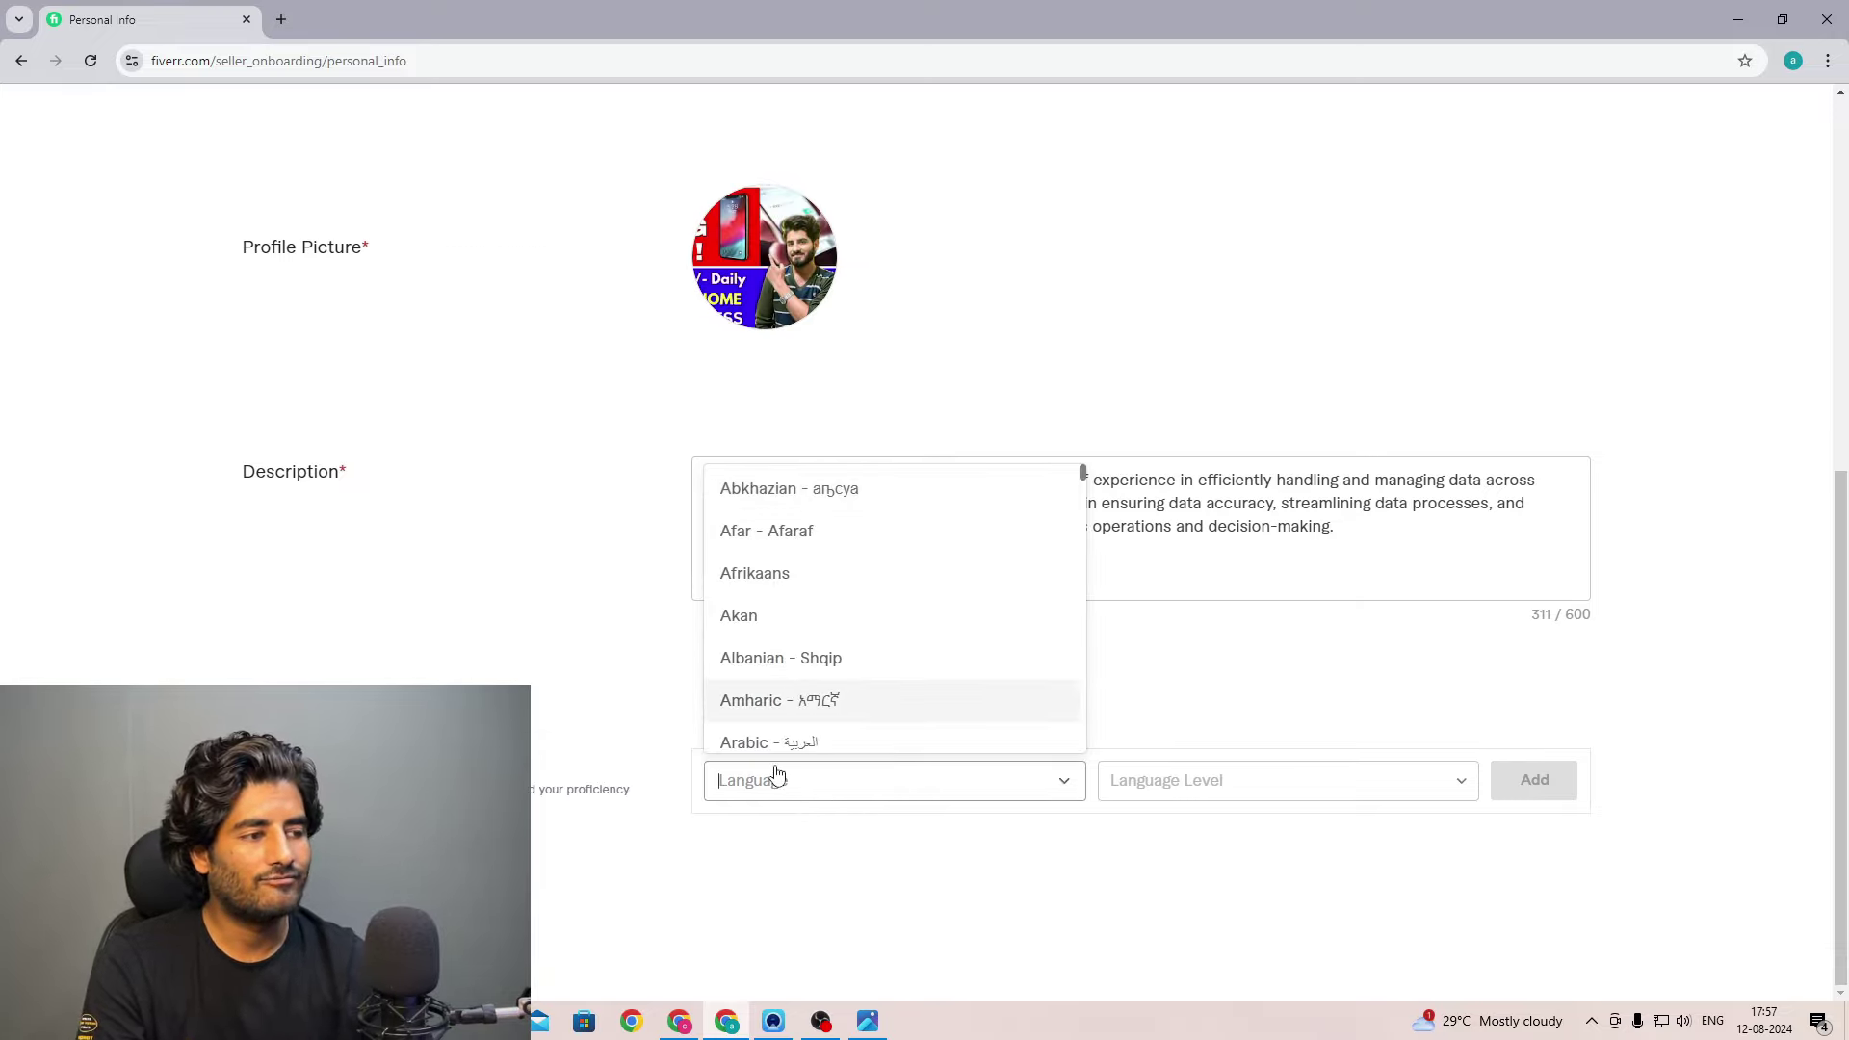
pyautogui.write('EN')
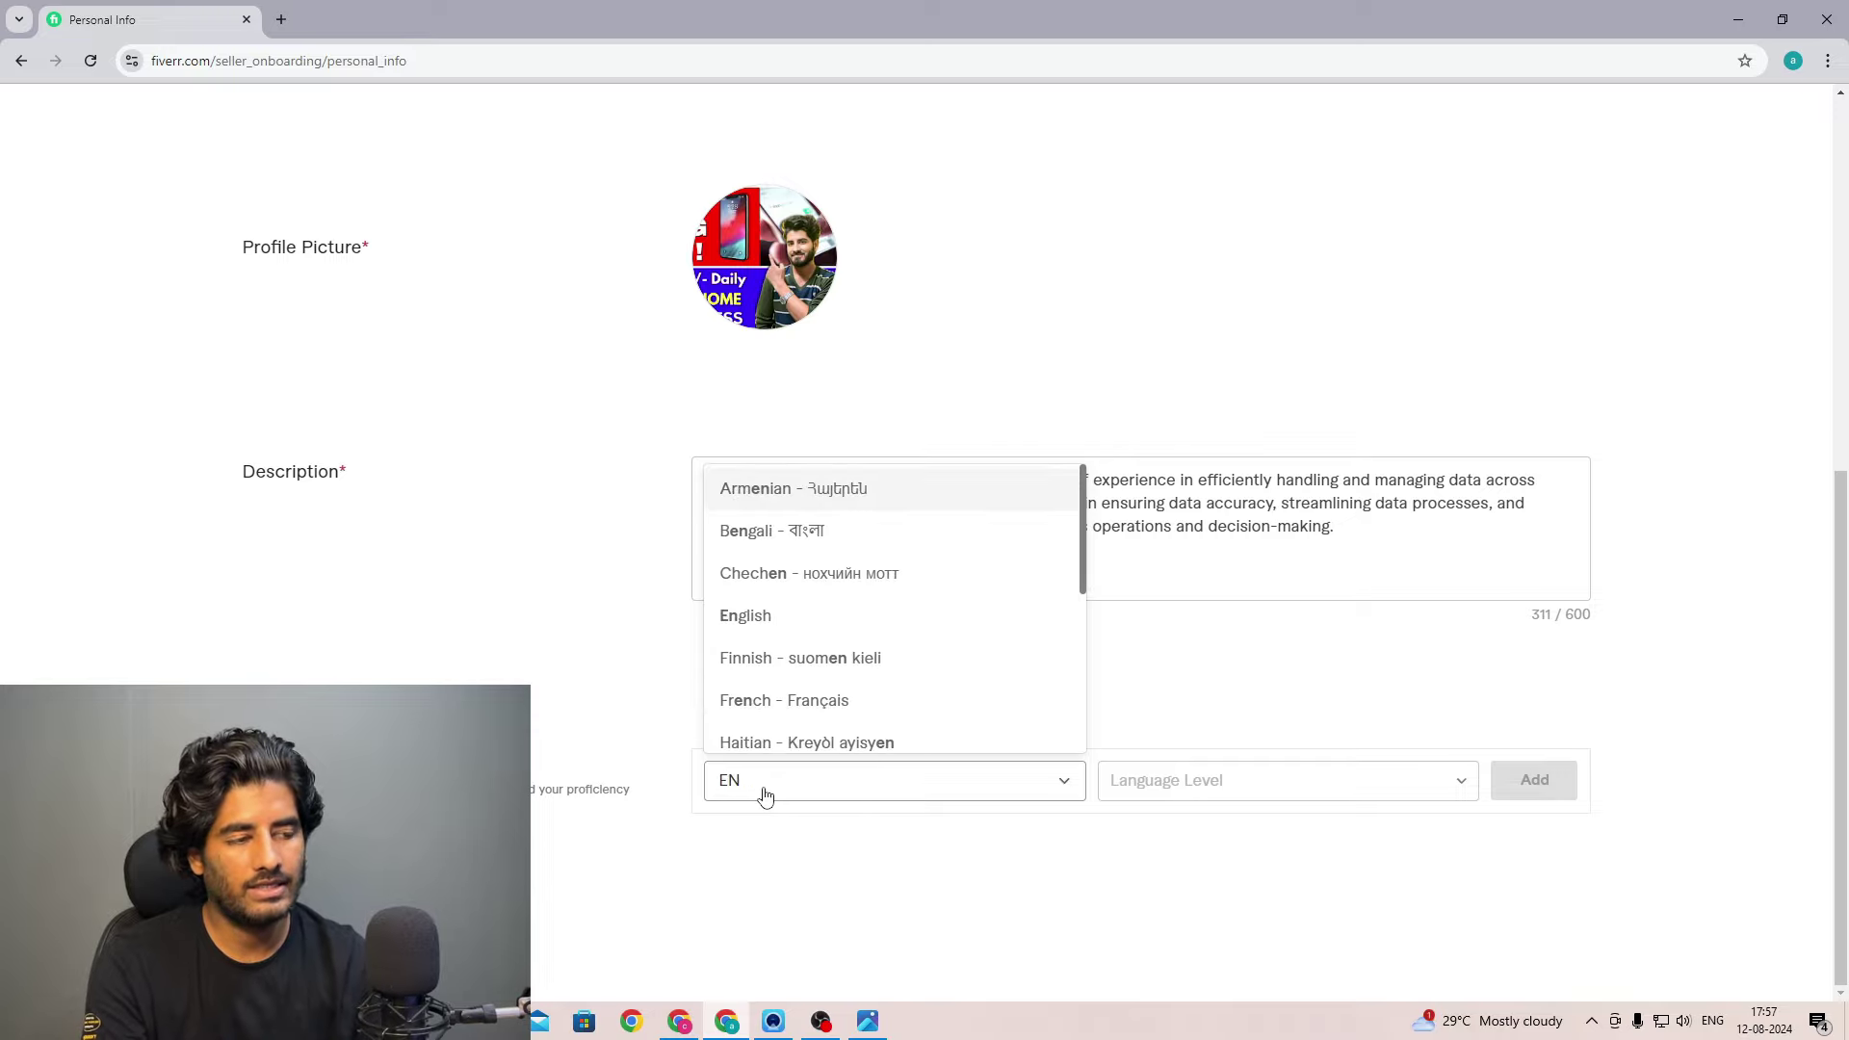
pyautogui.write('GL')
pyautogui.click(836, 729)
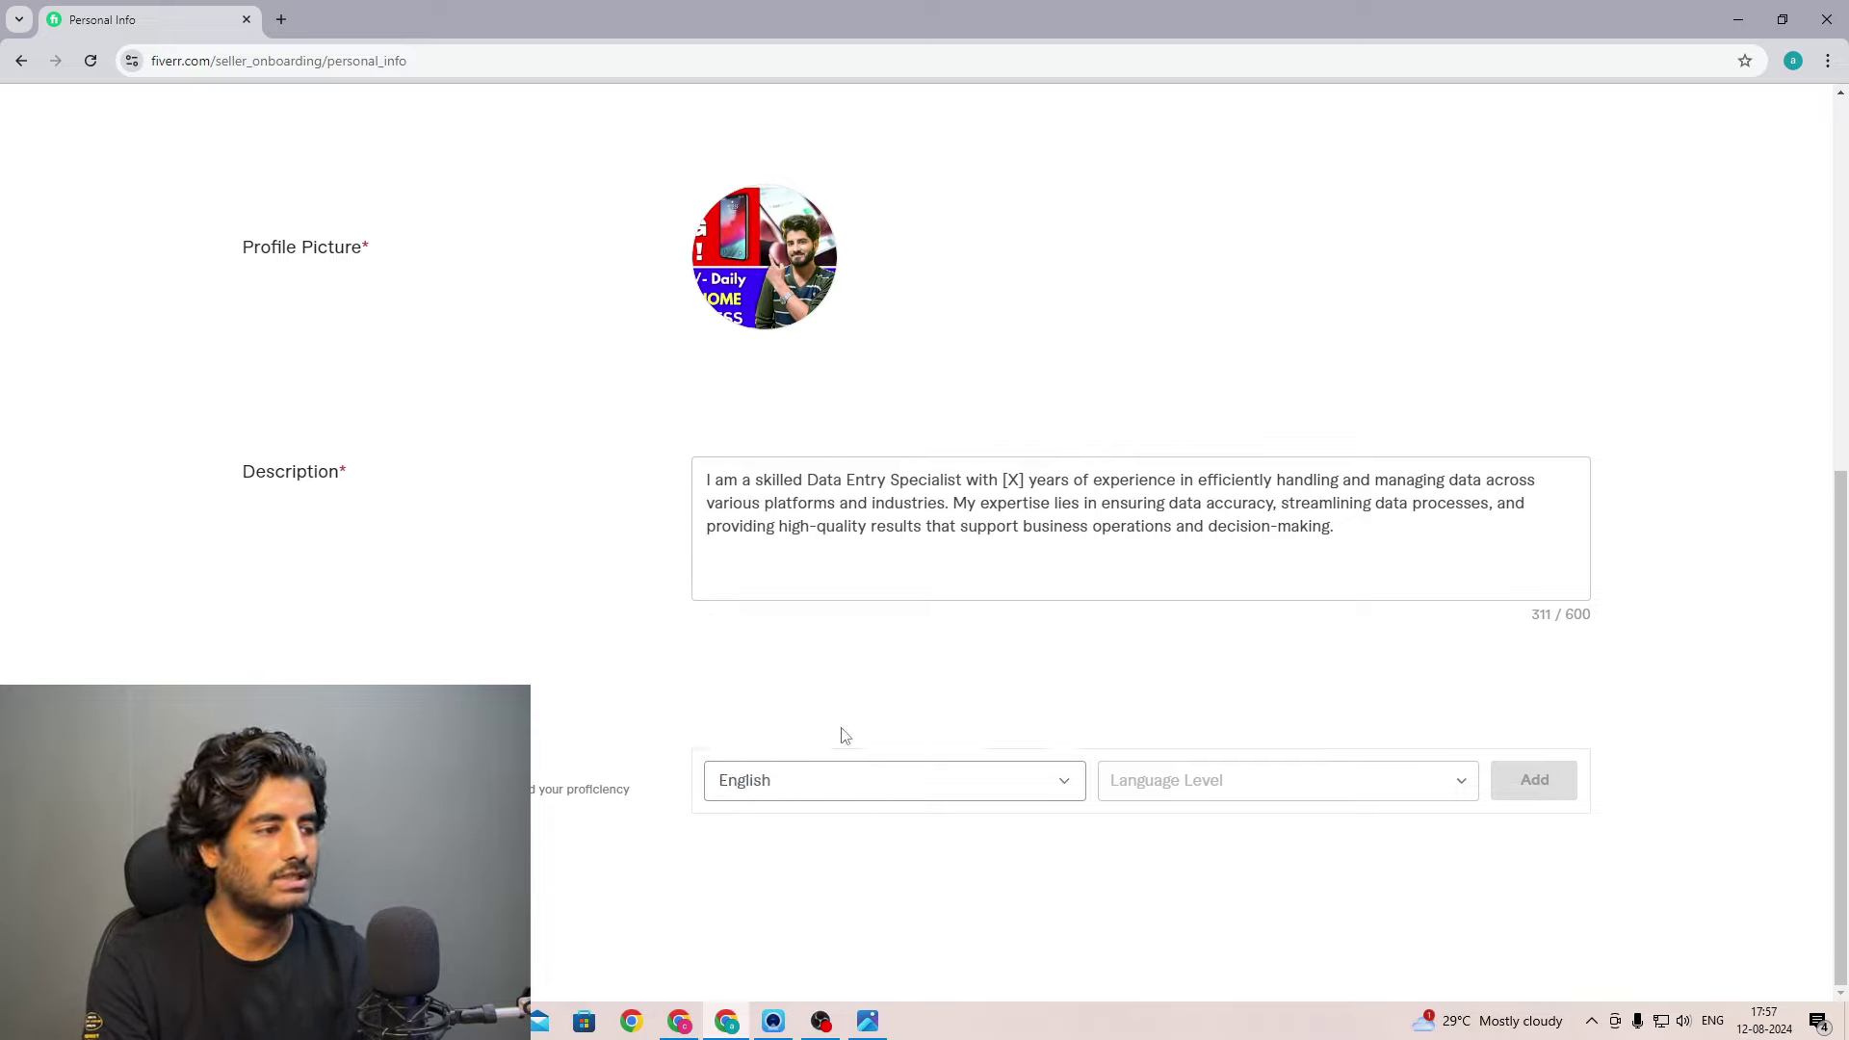
pyautogui.click(1169, 795)
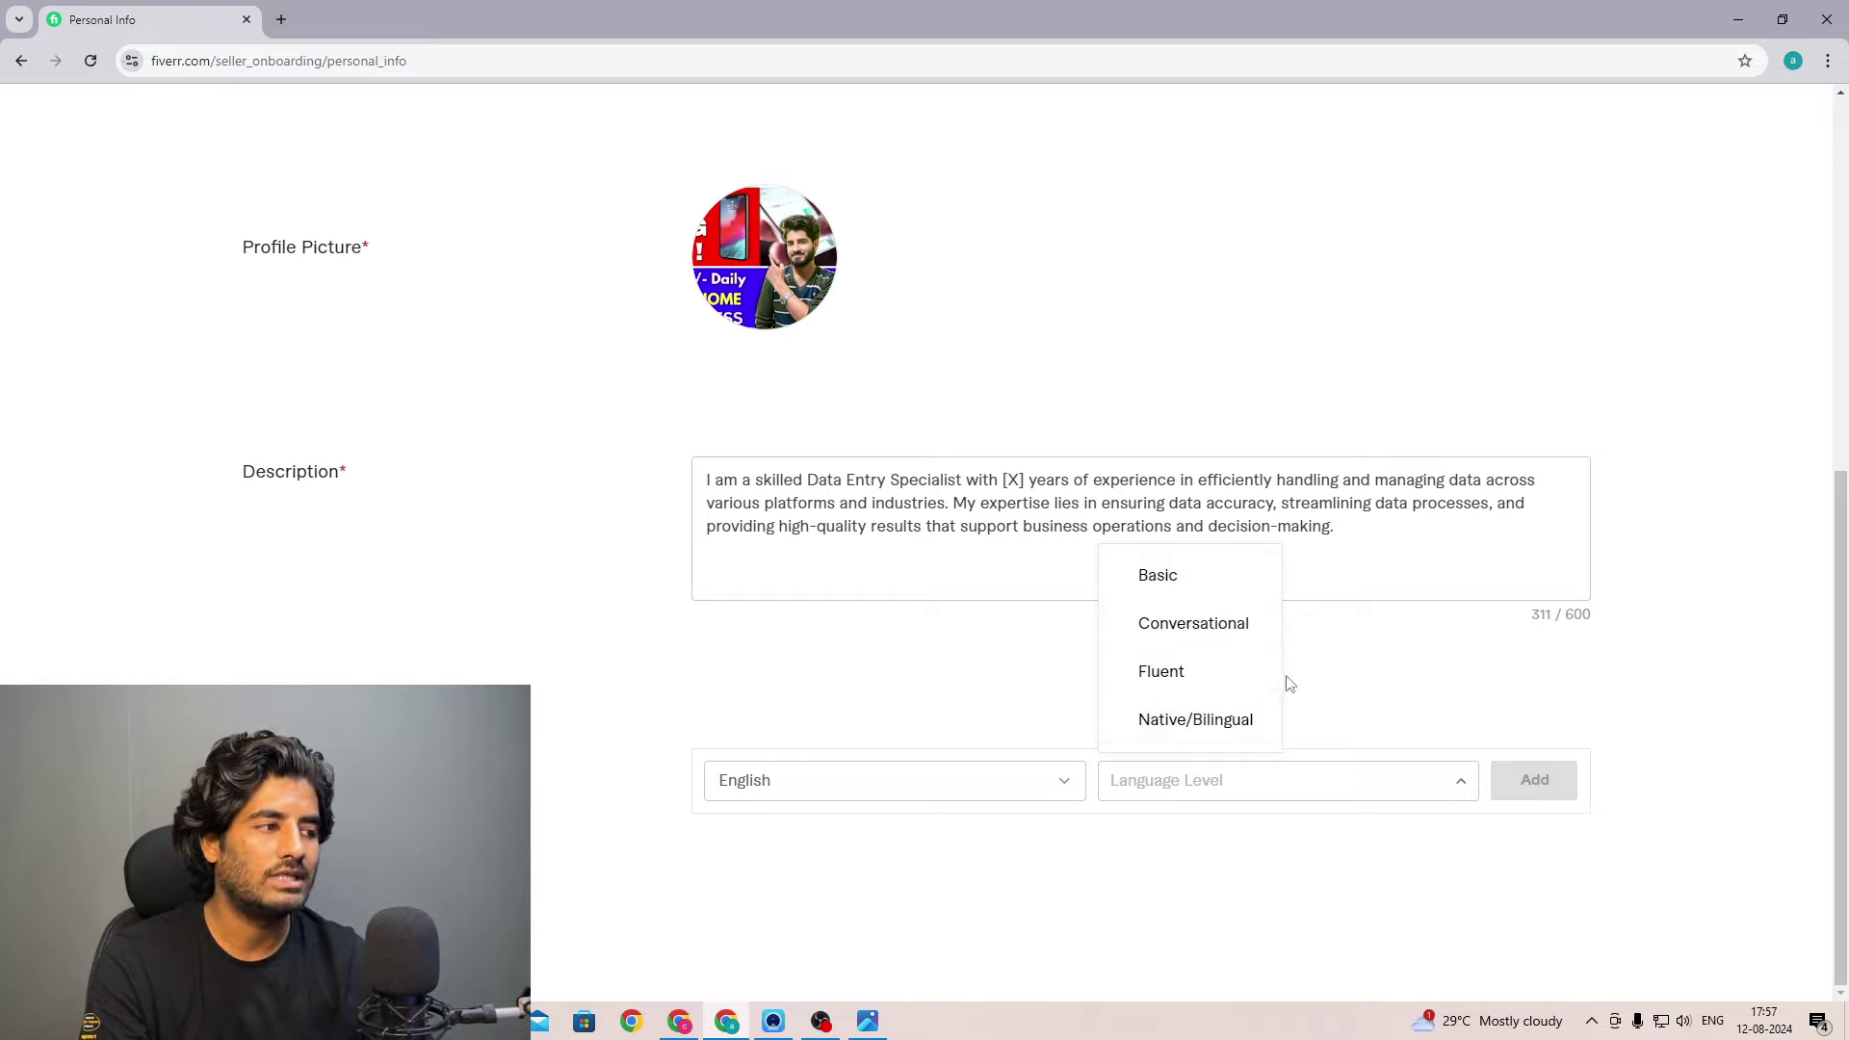
pyautogui.click(1233, 632)
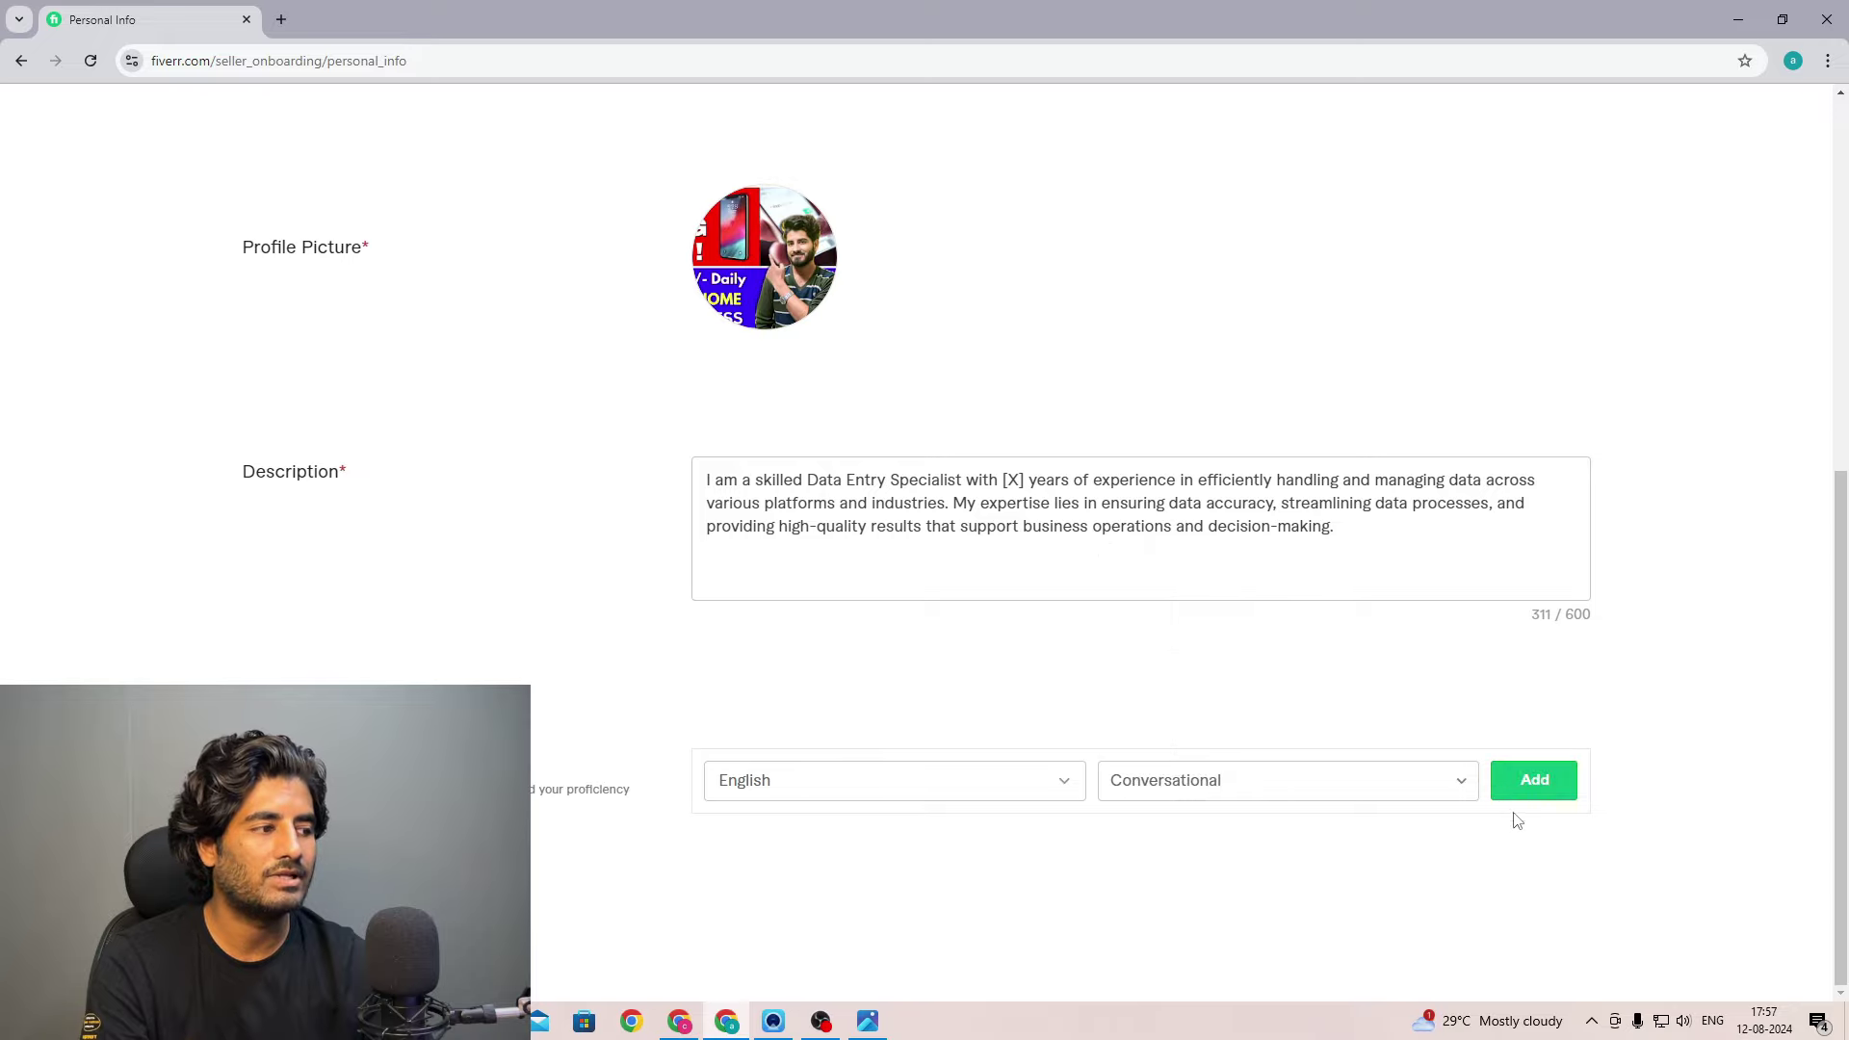
pyautogui.click(1535, 780)
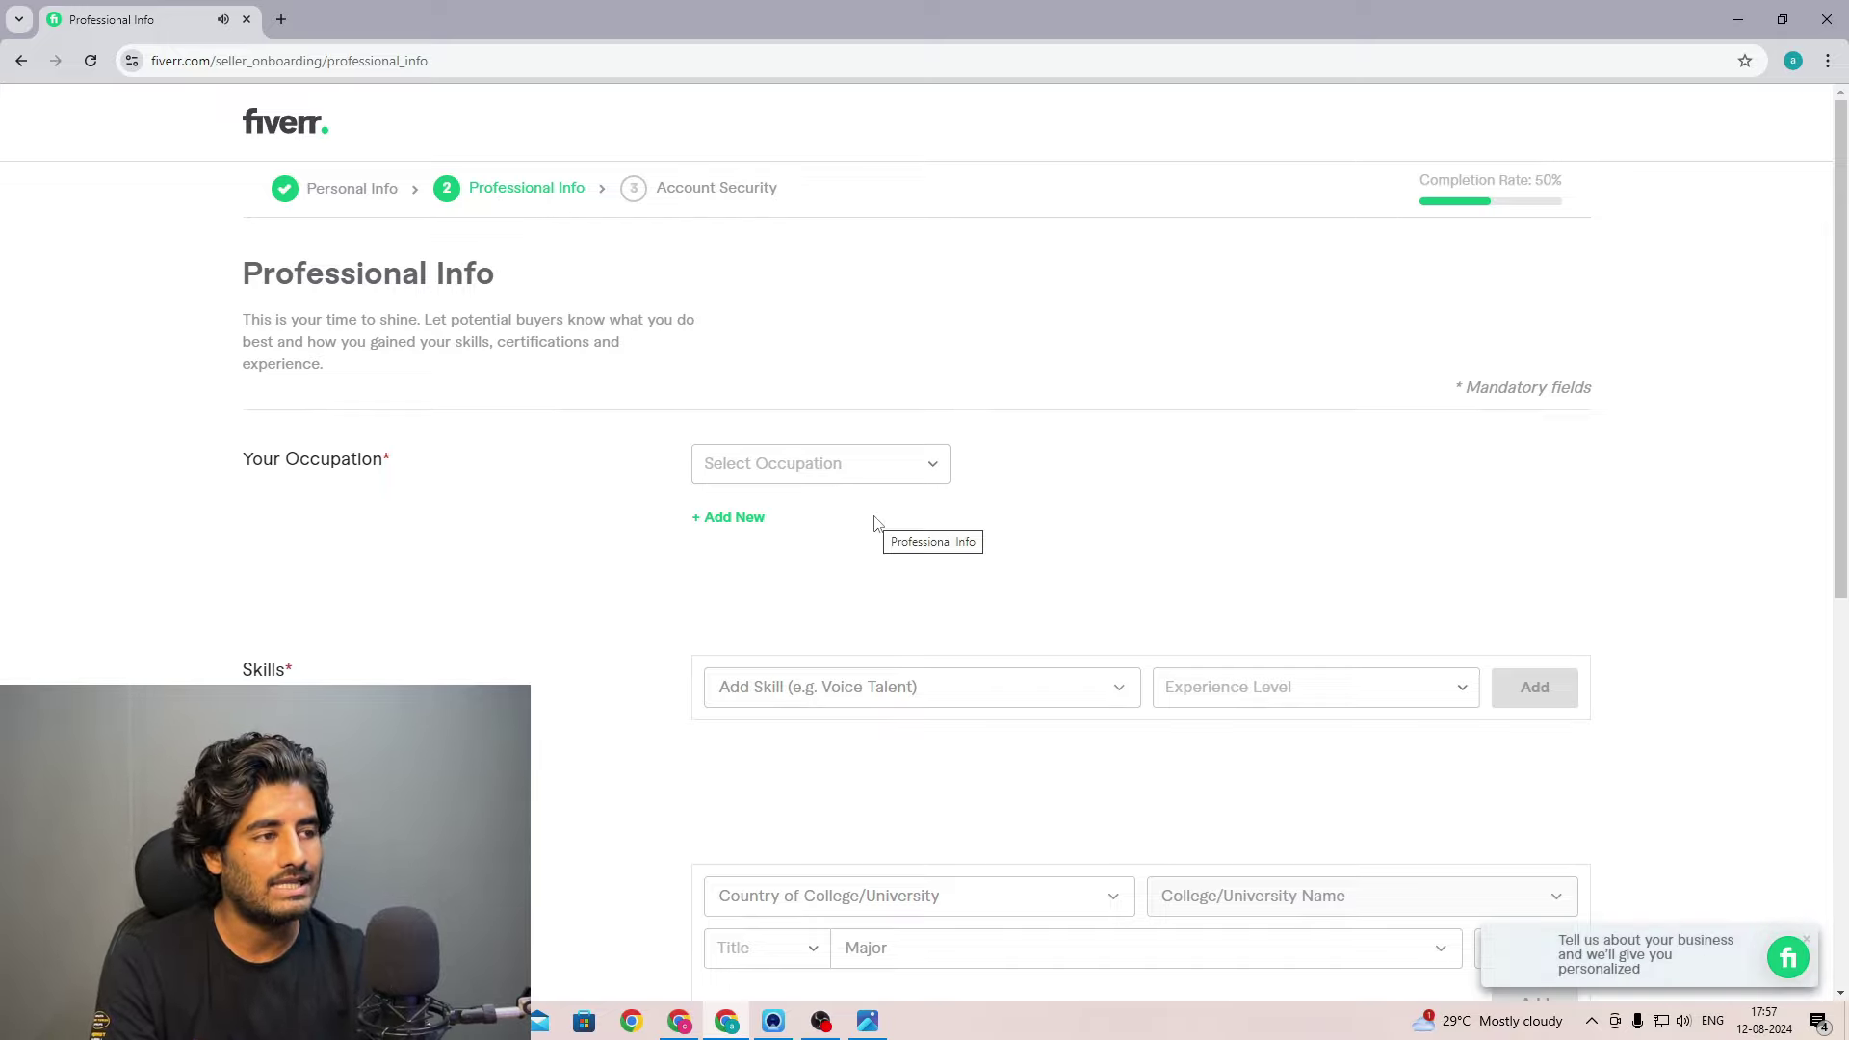
# Step: Choose Data as the occupation category
pyautogui.scroll(-2, 385, 508)
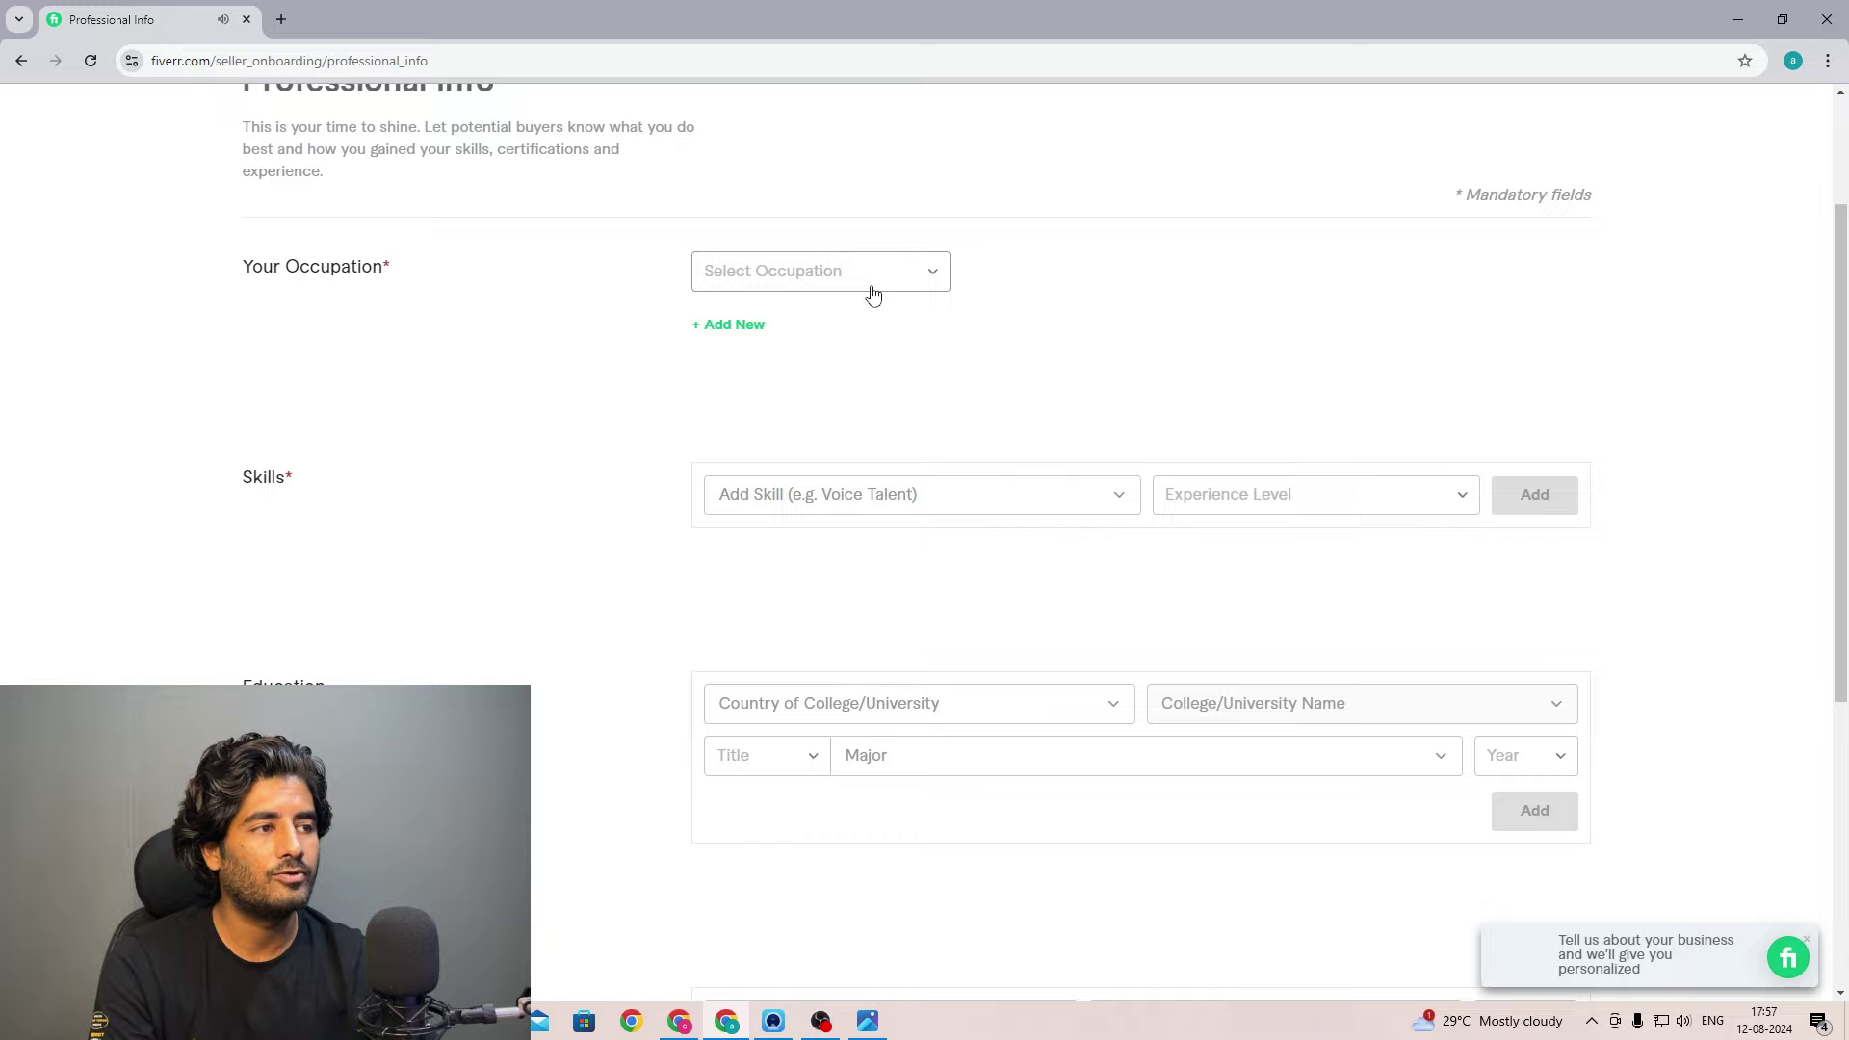
pyautogui.click(871, 287)
pyautogui.scroll(-2, 823, 397)
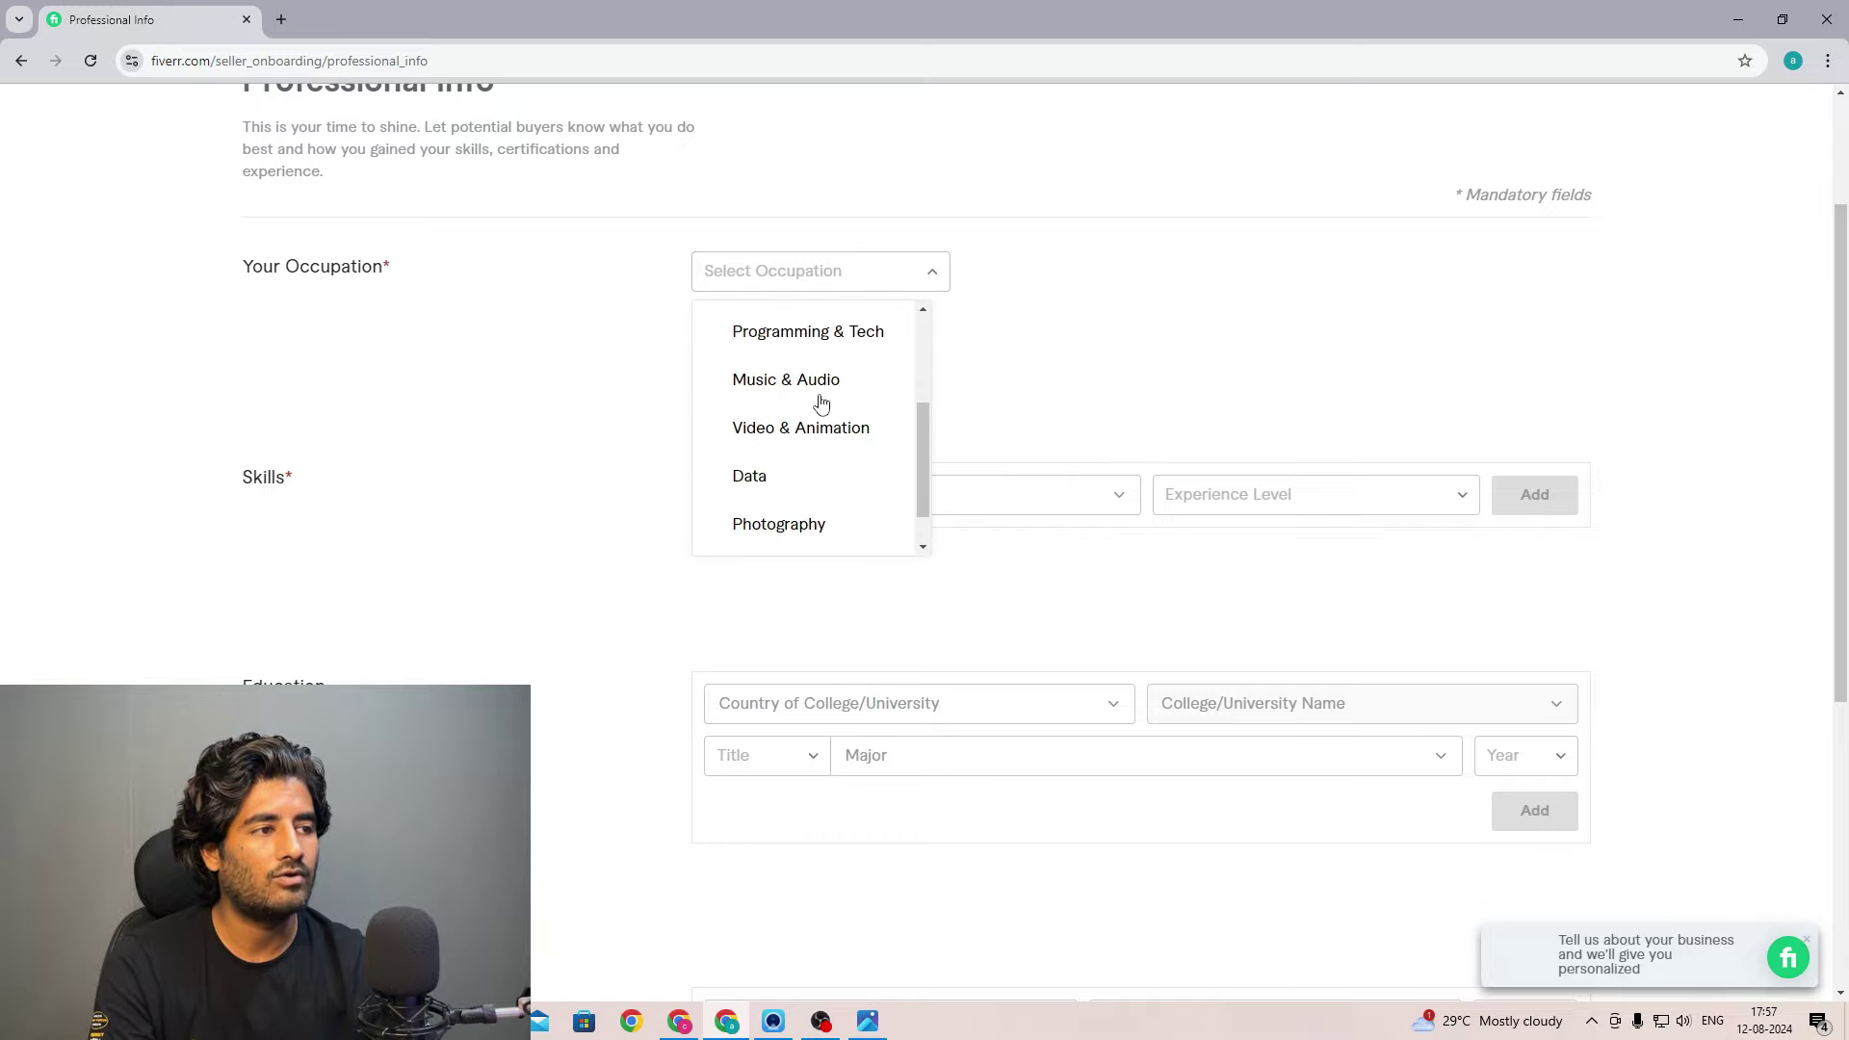
pyautogui.click(796, 476)
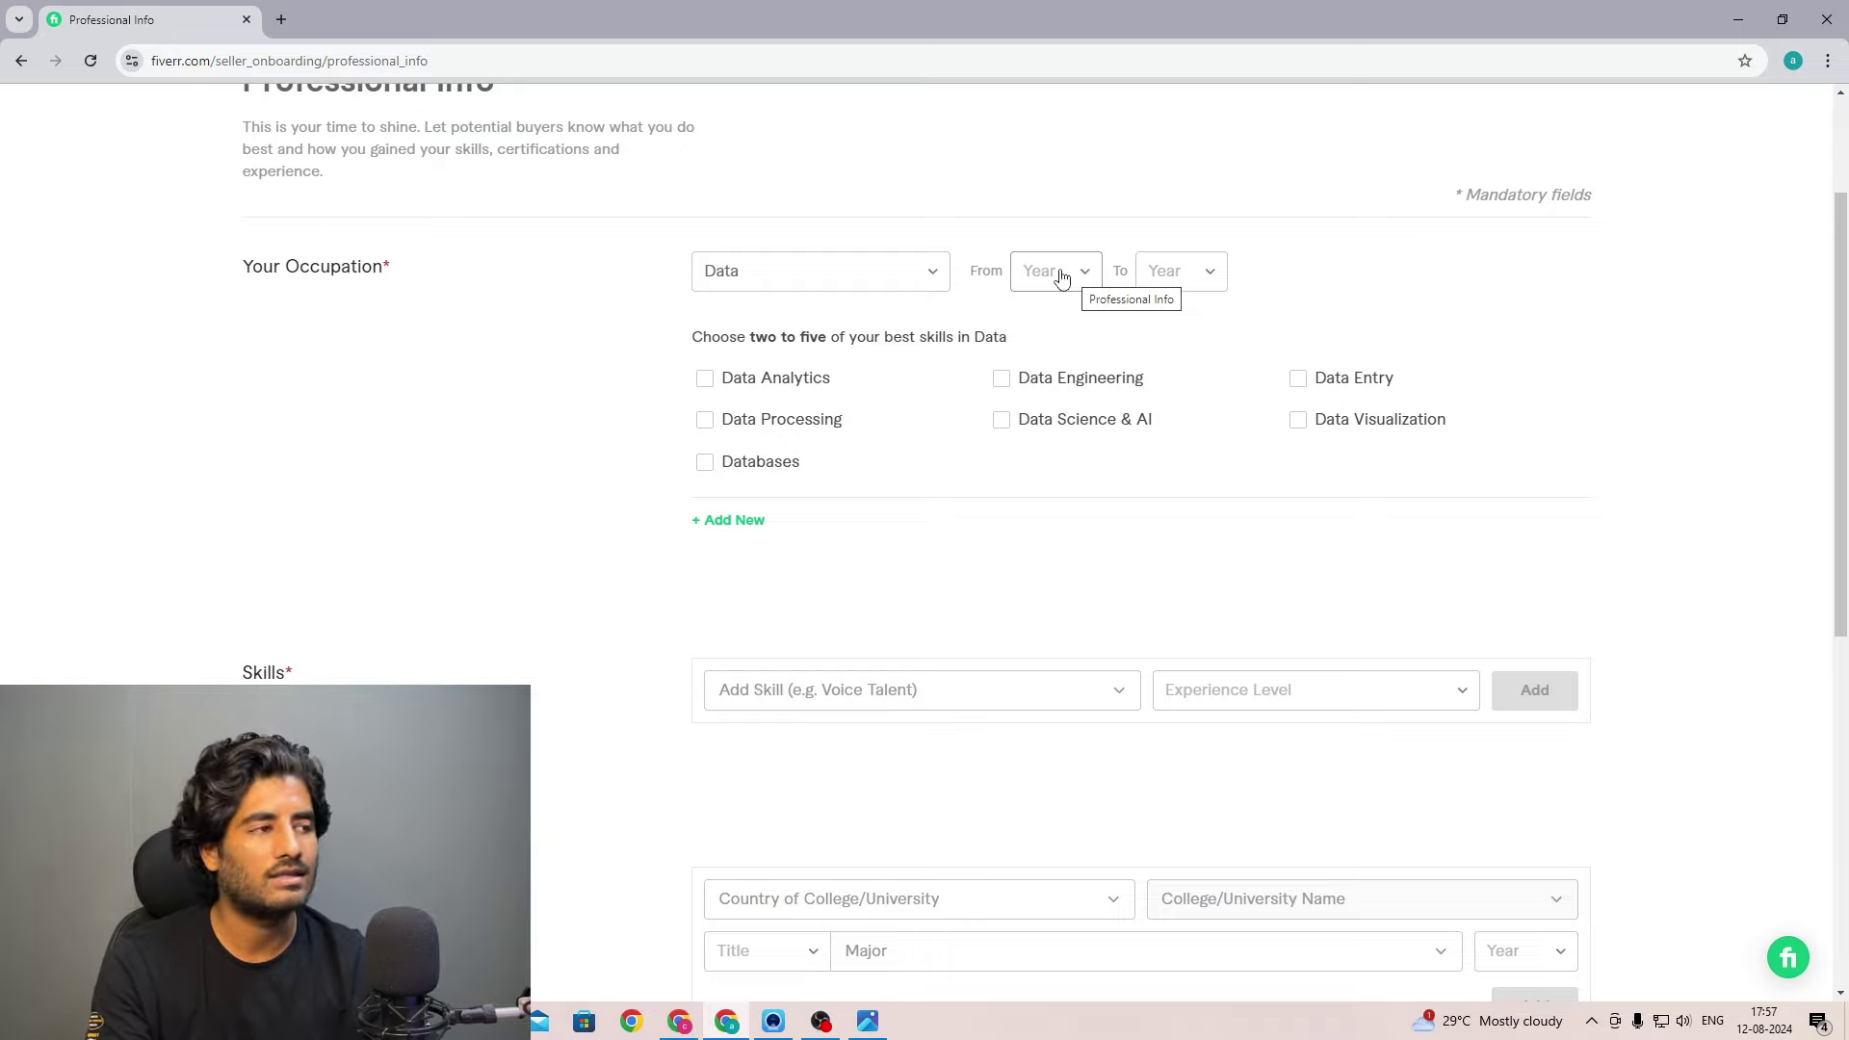
# Step: Set the Data occupation years from 2019 to 2024
pyautogui.click(1061, 275)
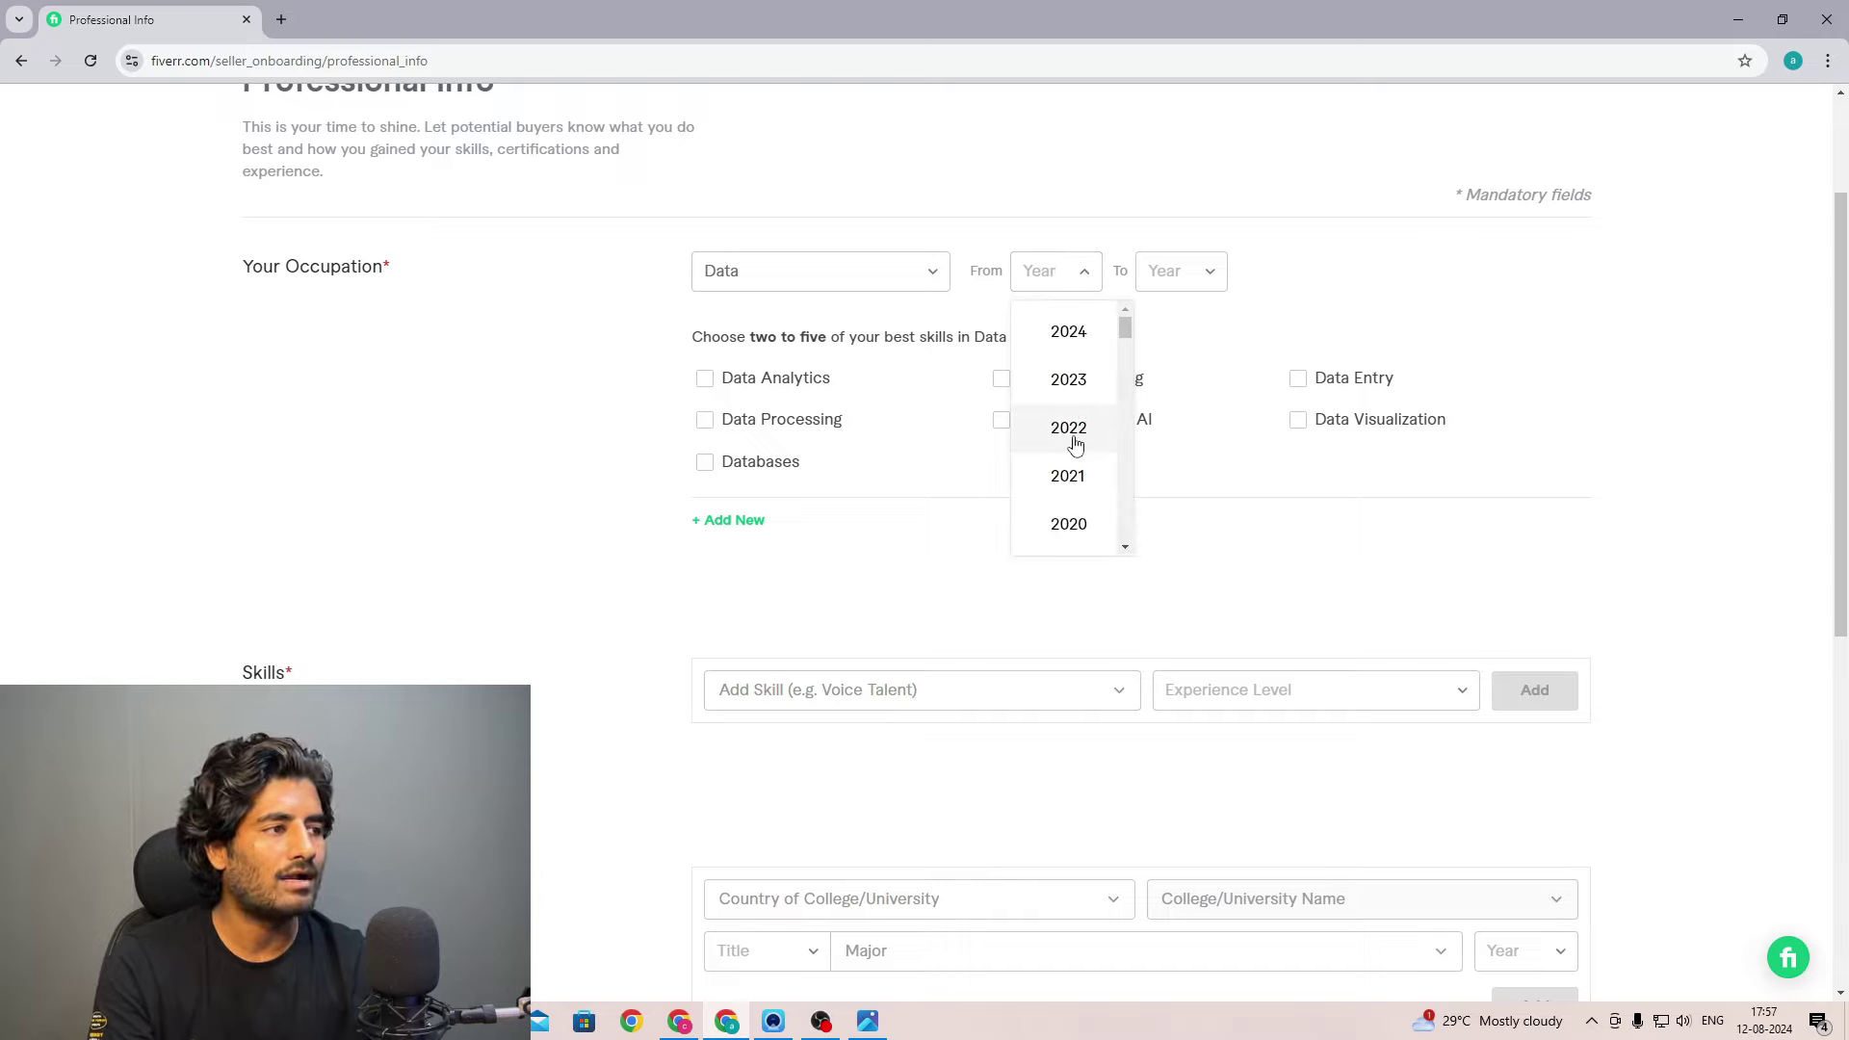
pyautogui.scroll(-1, 1067, 364)
pyautogui.scroll(-2, 1073, 361)
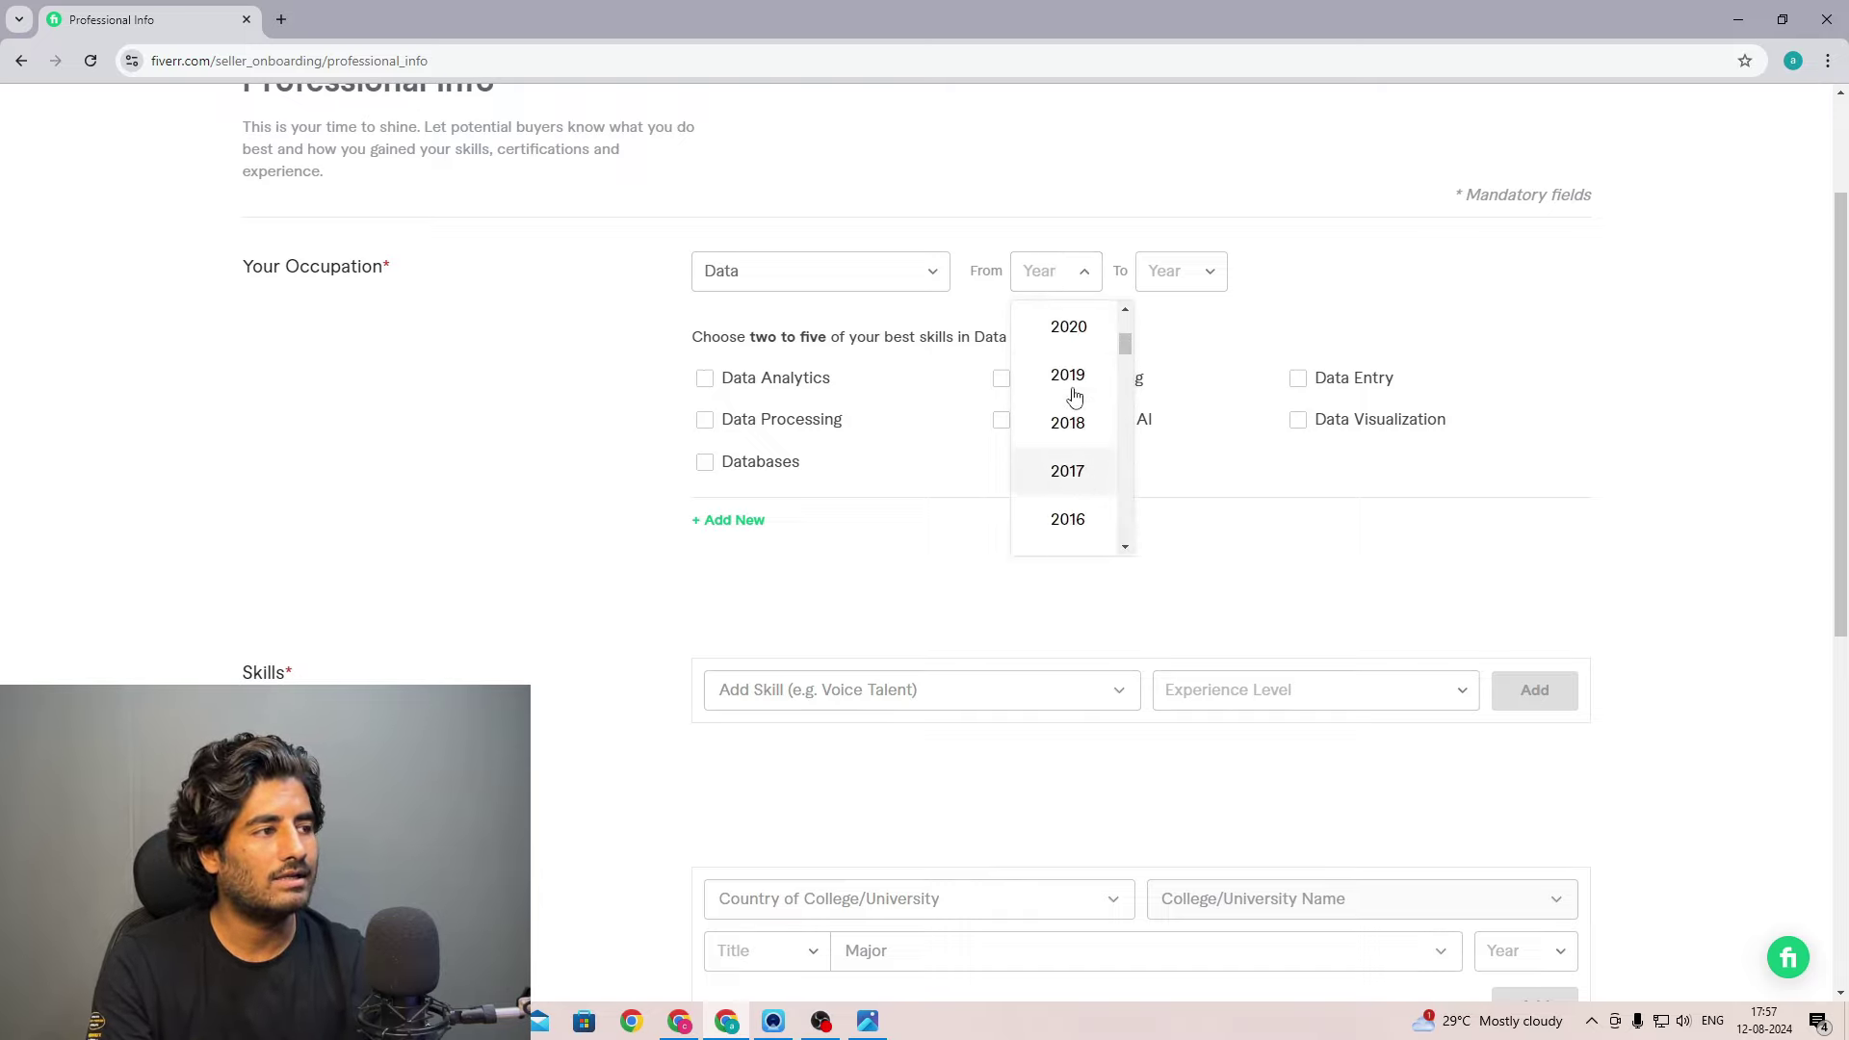
pyautogui.moveTo(1125, 349); pyautogui.dragTo(1124, 344)
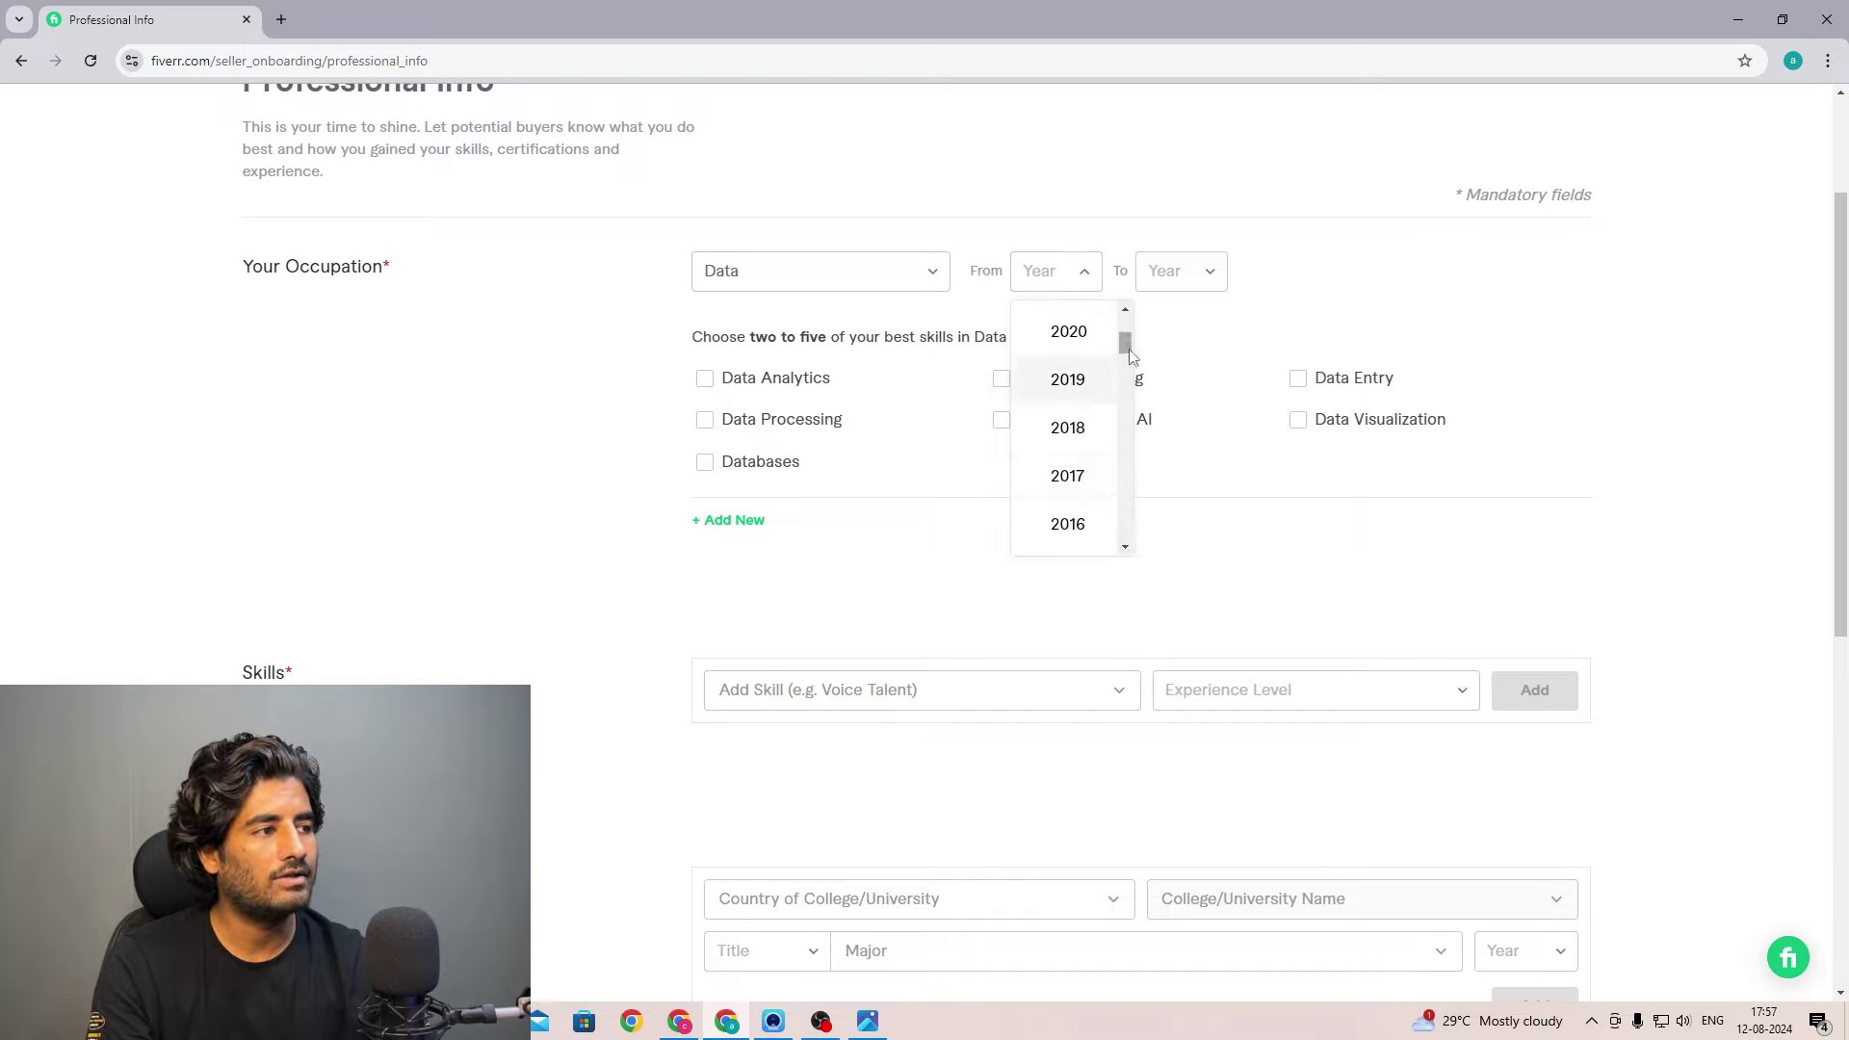
pyautogui.click(1090, 381)
pyautogui.click(1180, 281)
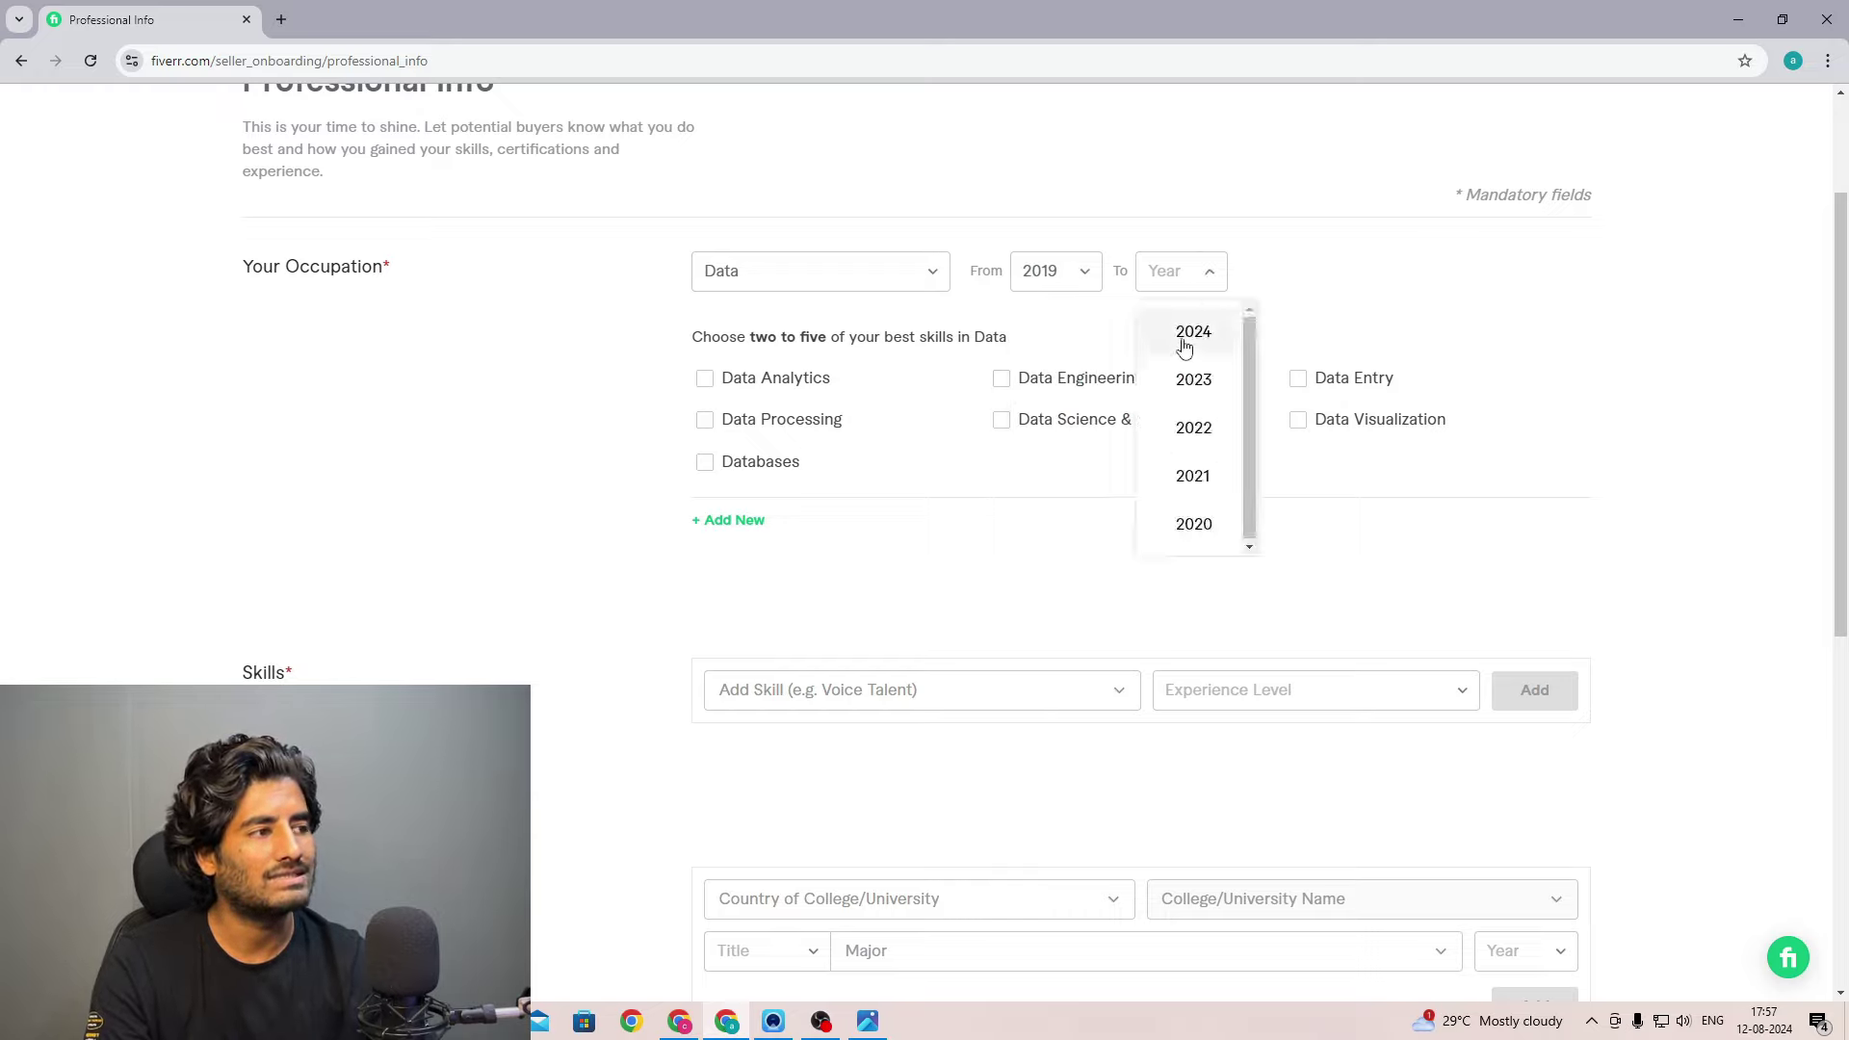
pyautogui.click(1193, 331)
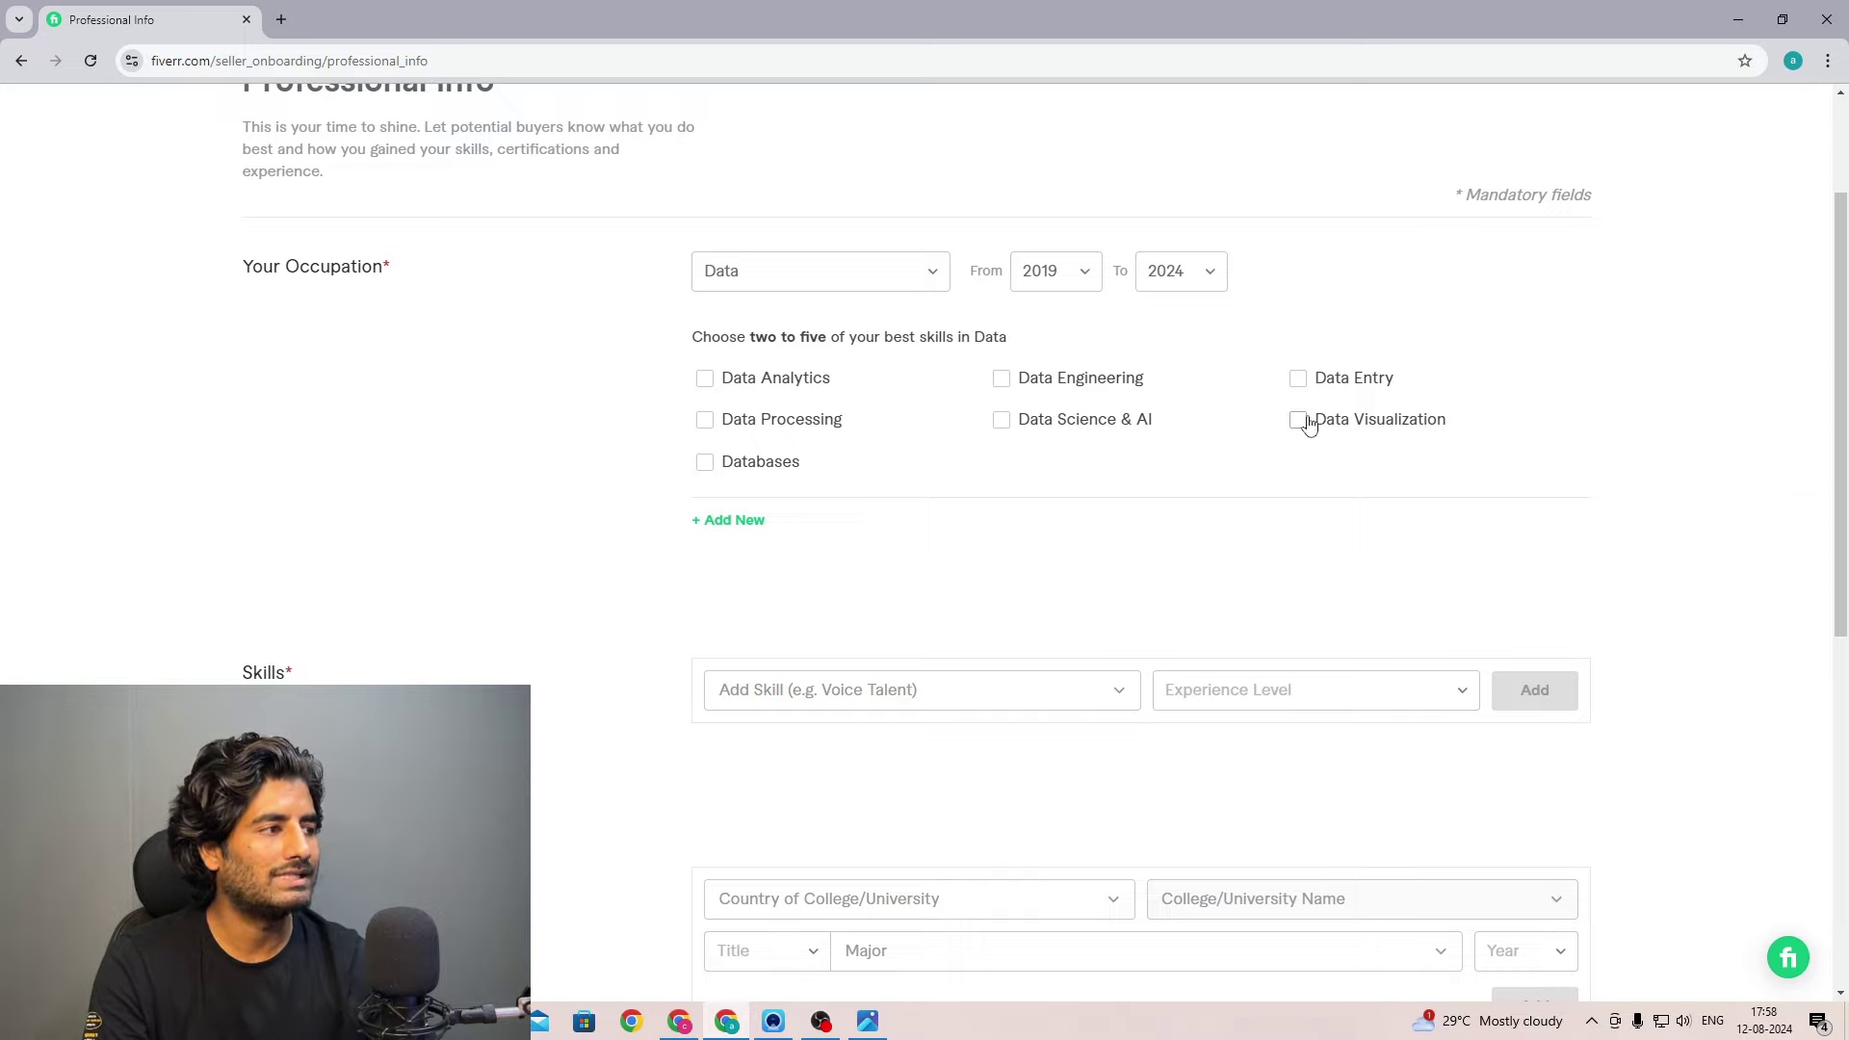
# Step: Tick Data Entry and Databases as best skills
pyautogui.click(1300, 379)
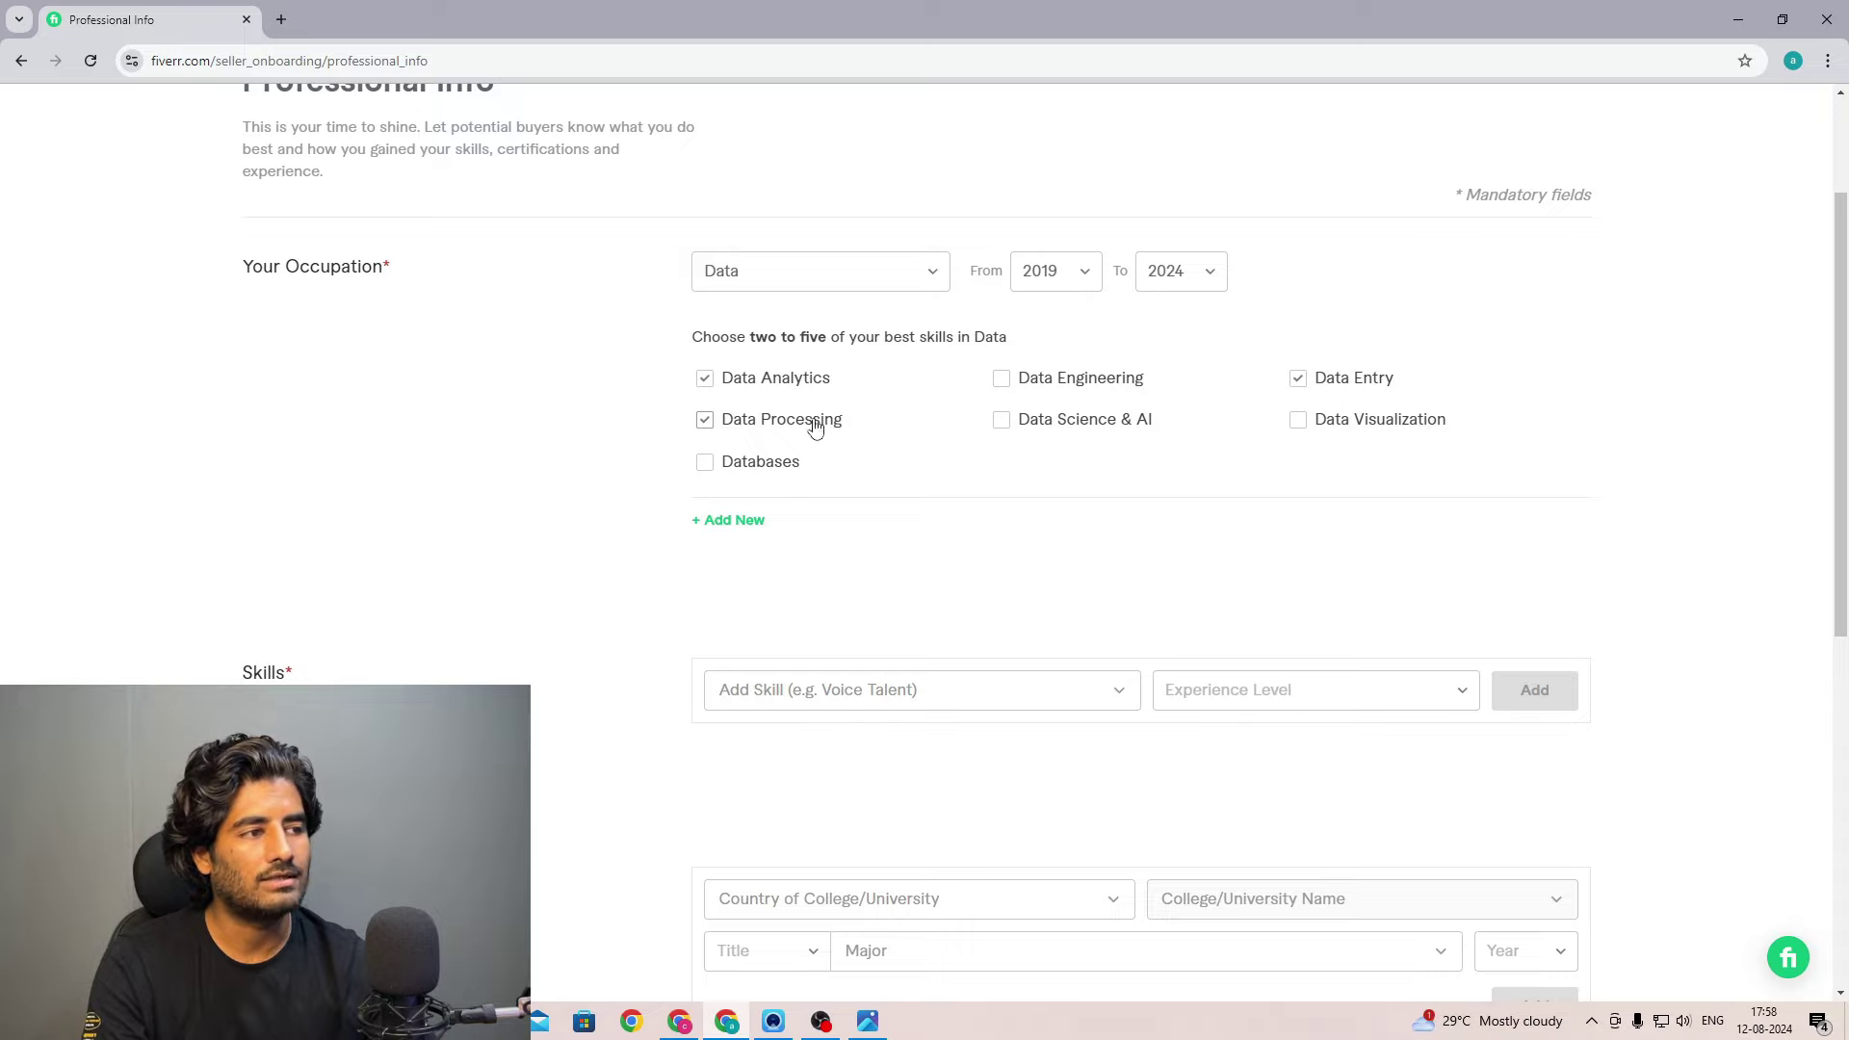
pyautogui.click(706, 468)
pyautogui.scroll(-2, 727, 525)
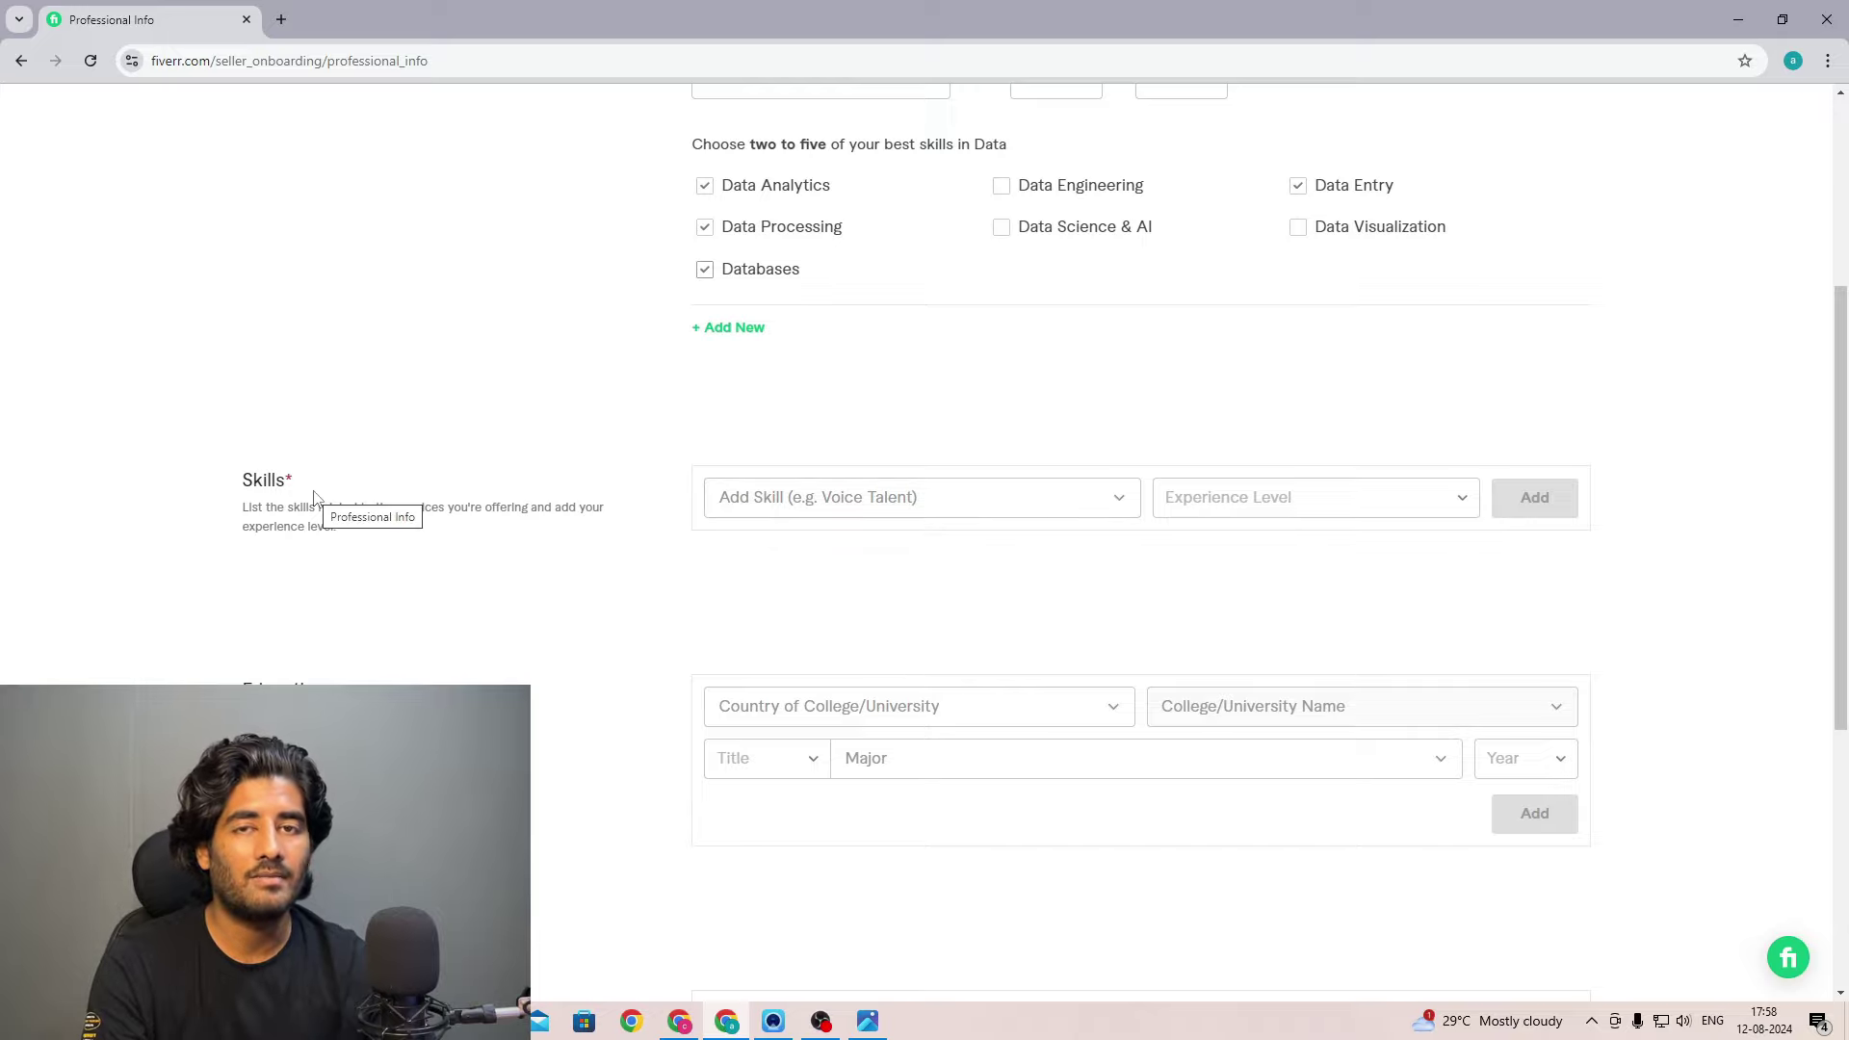
# Step: Add the skill 'Data entry' with Expert experience level to the profile
pyautogui.click(823, 501)
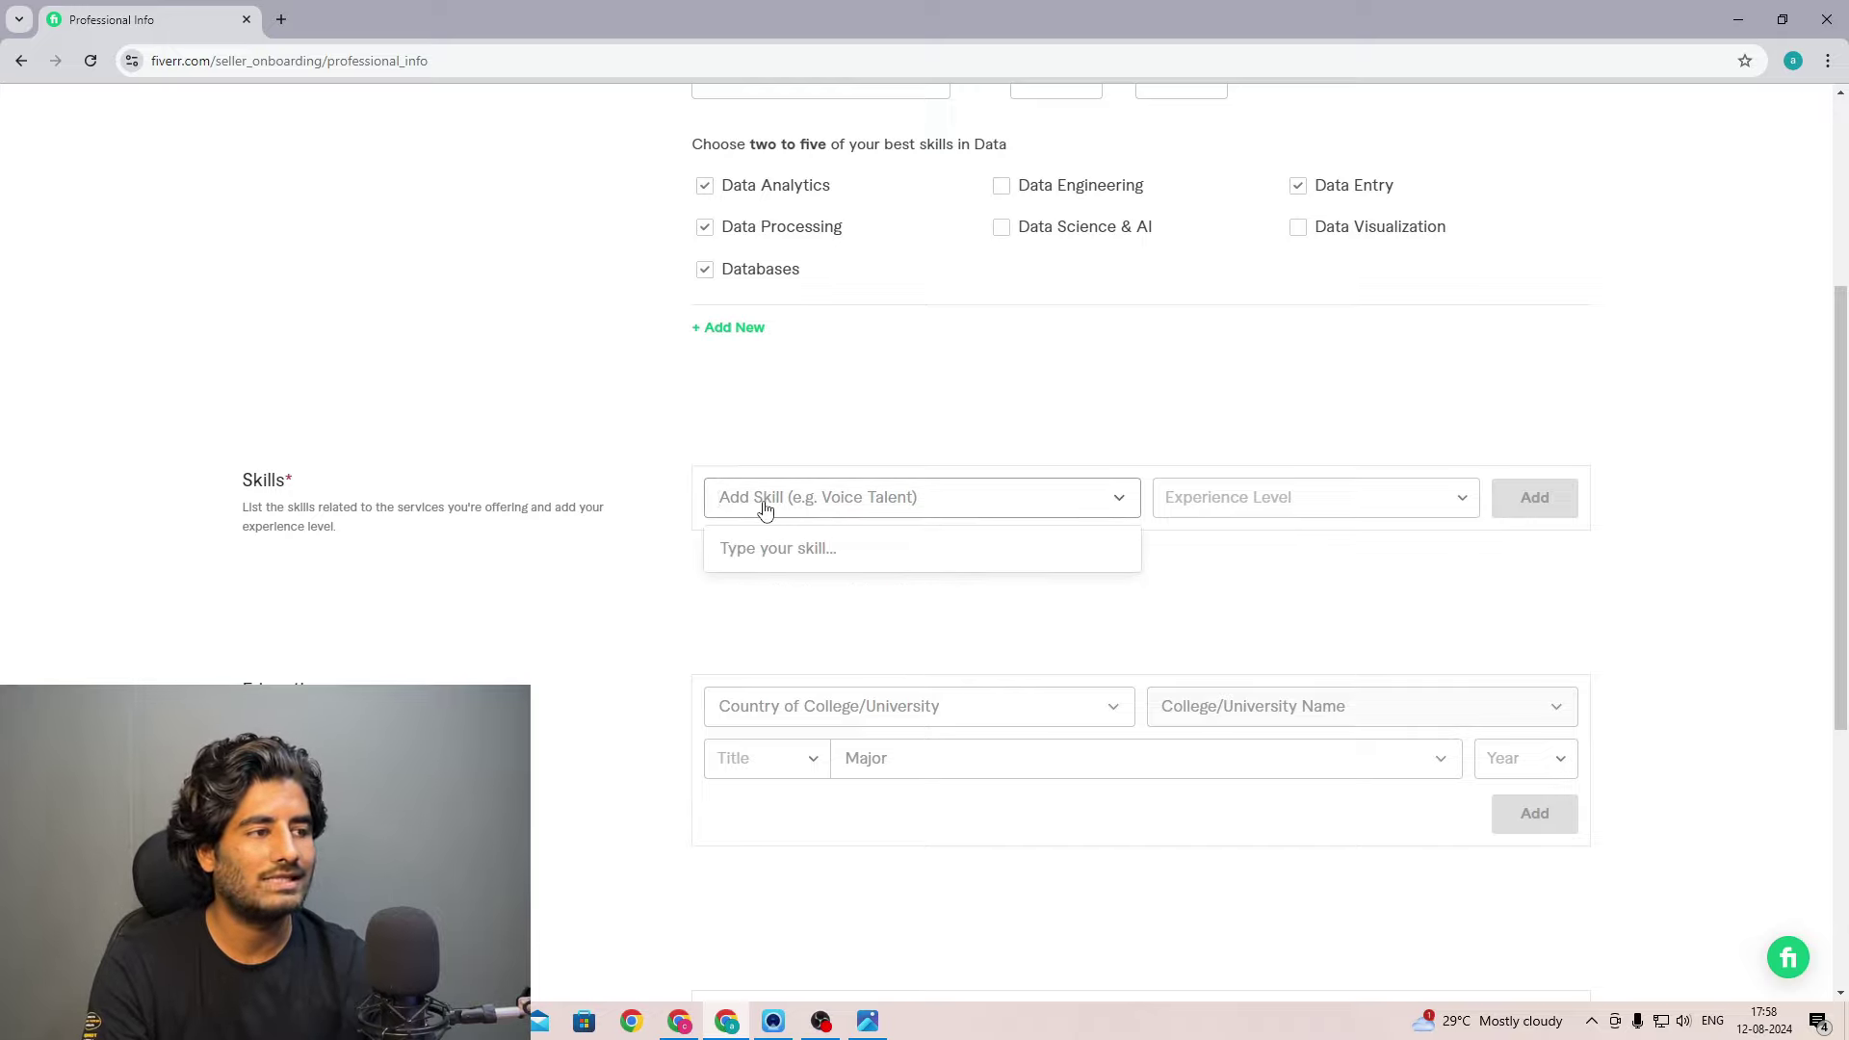
pyautogui.write('DATA')
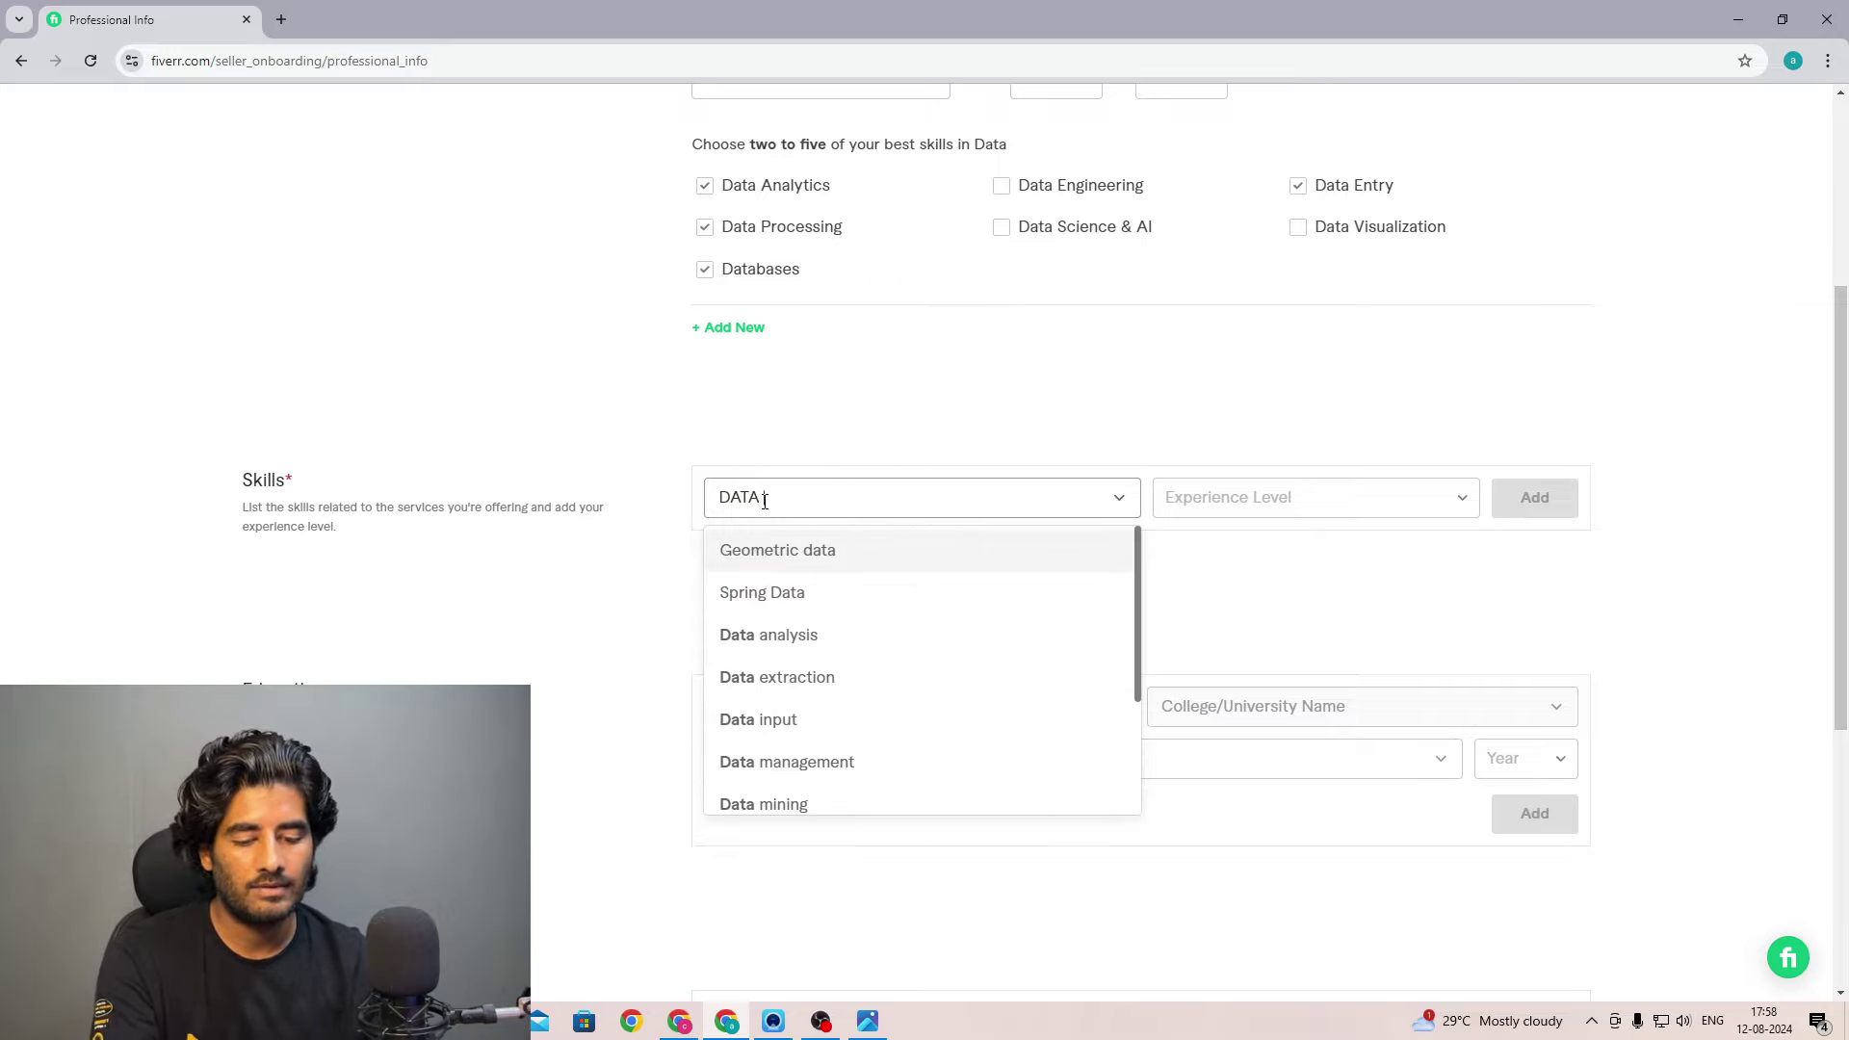
pyautogui.write(' EN')
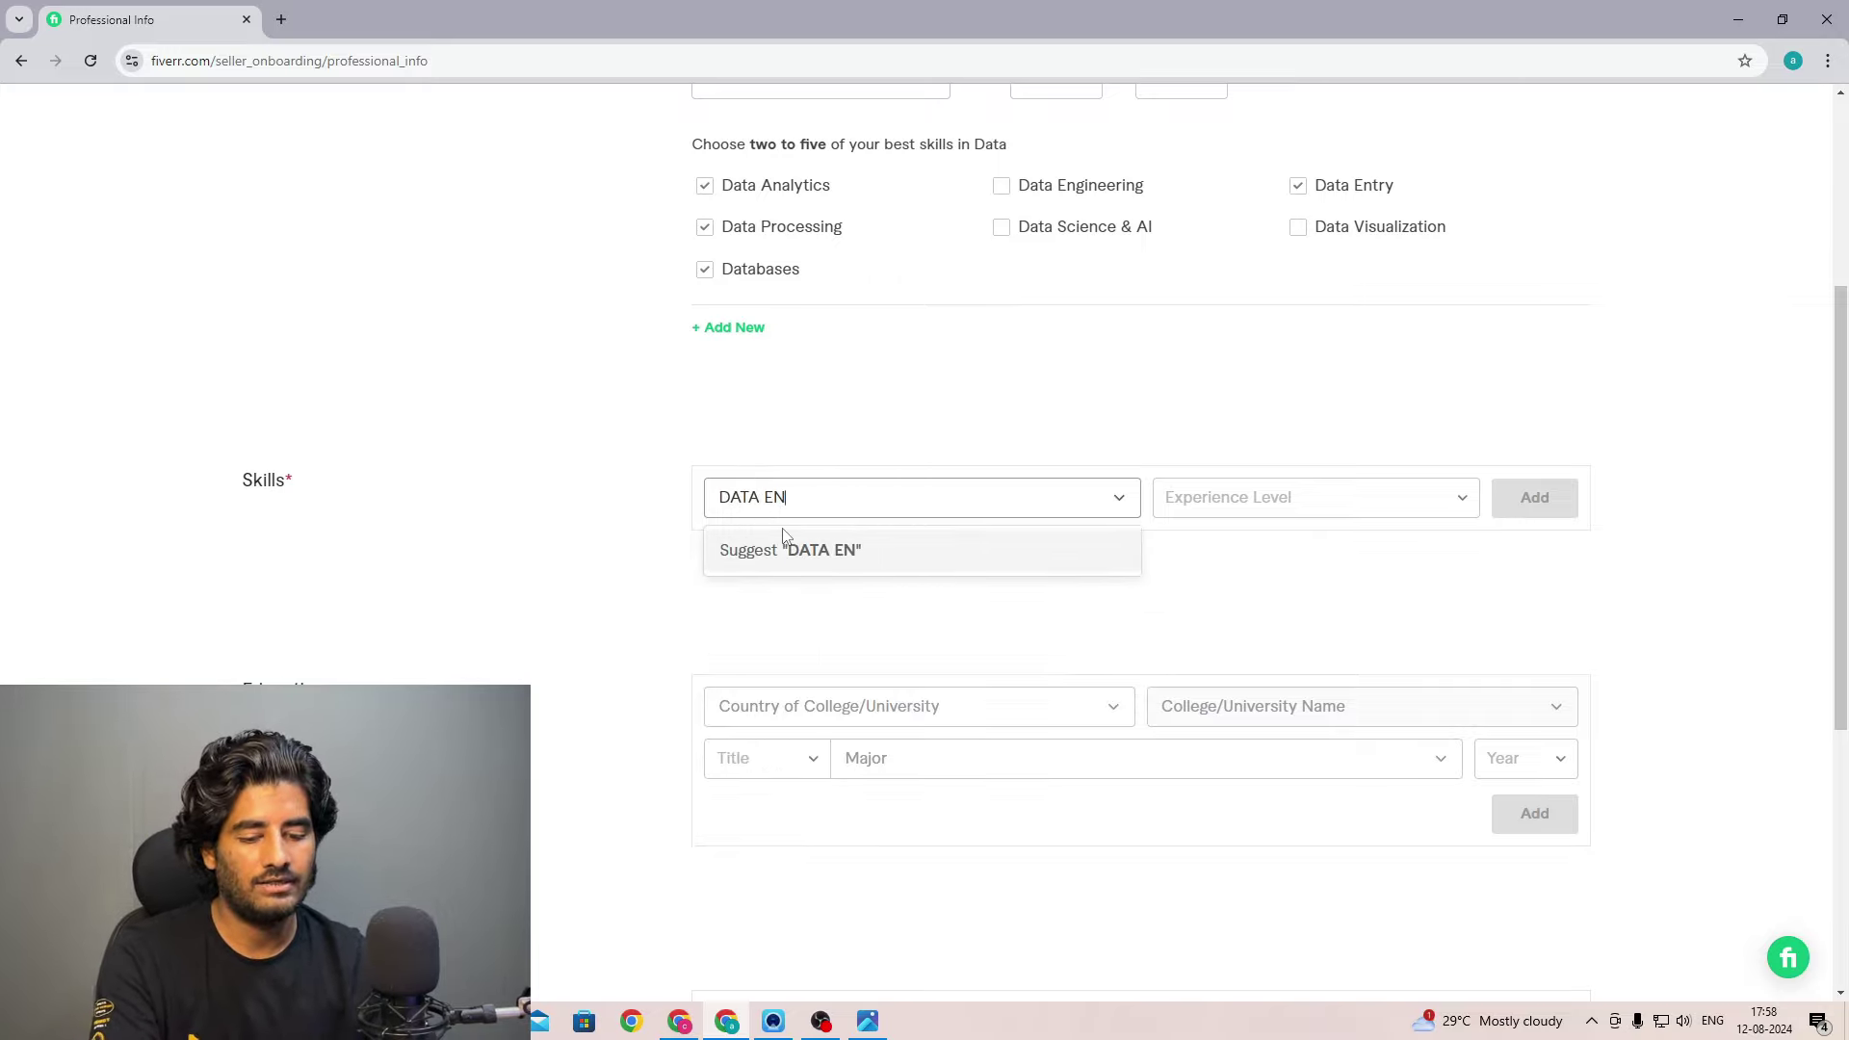
pyautogui.write('TRU')
pyautogui.press('BackSpace')
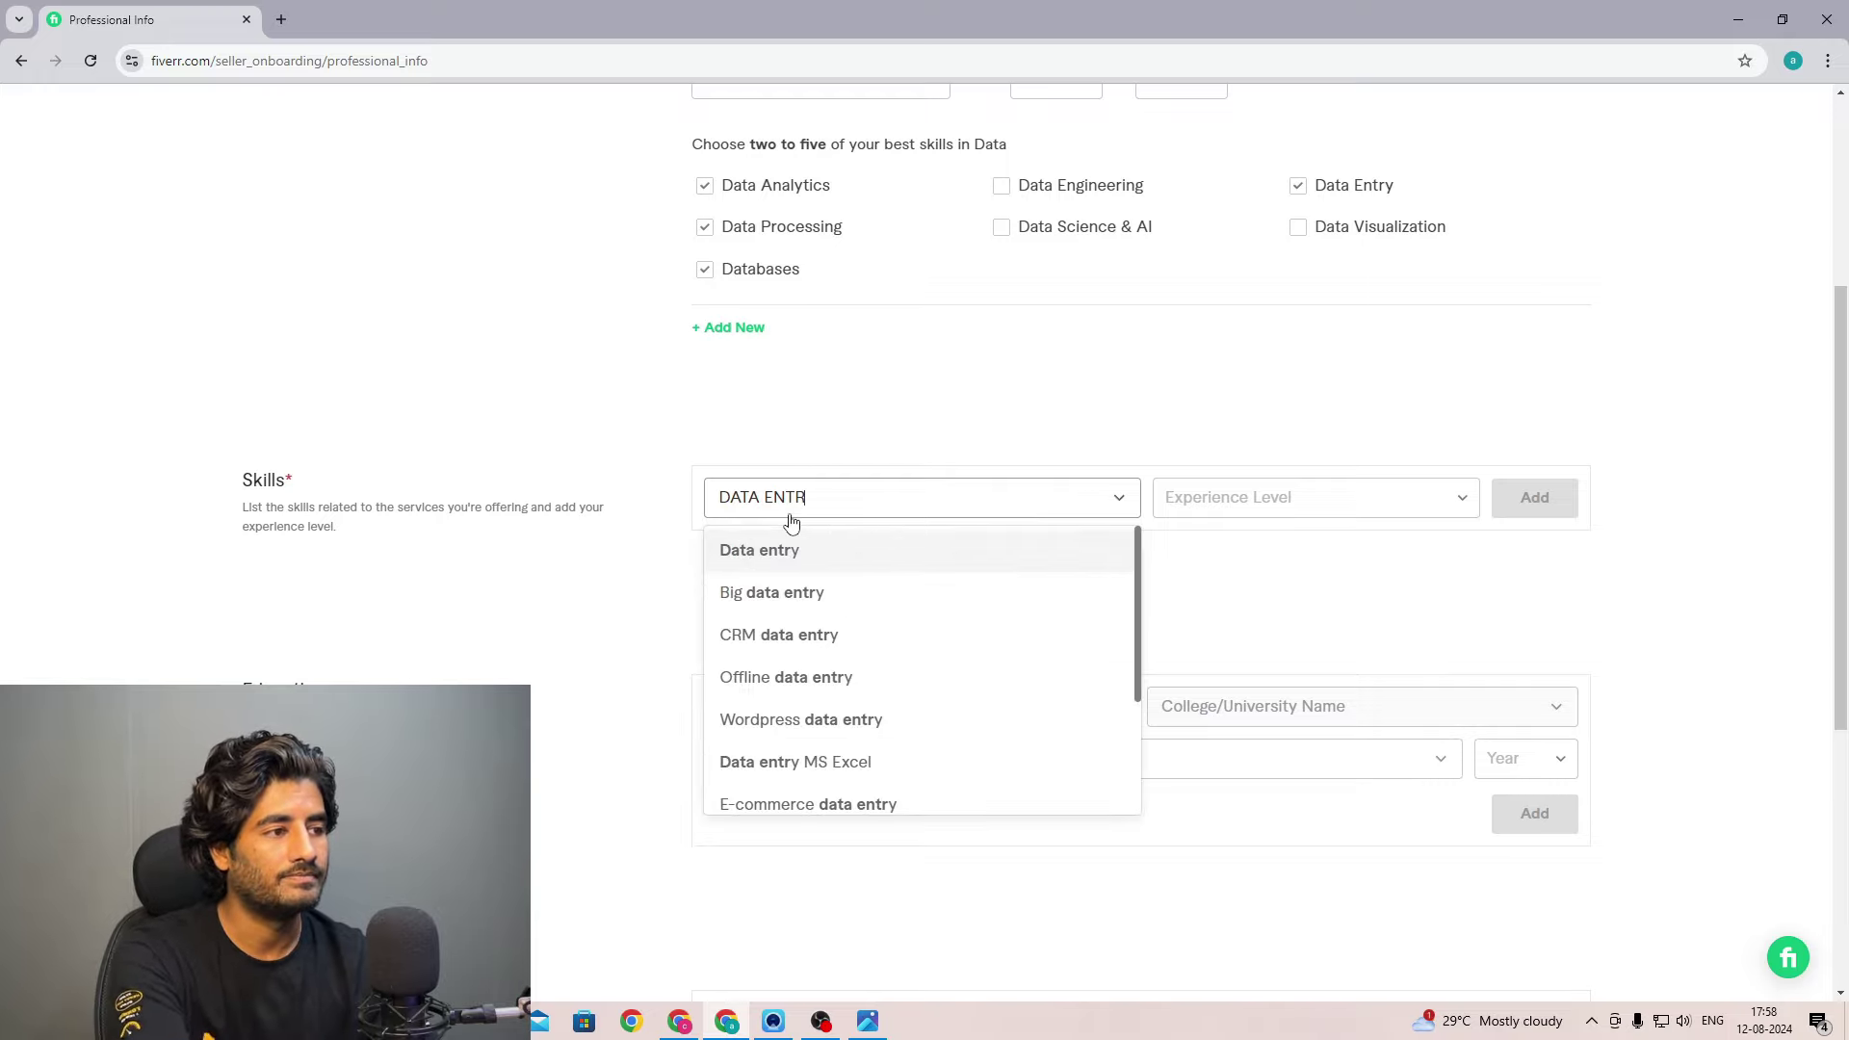
pyautogui.click(789, 545)
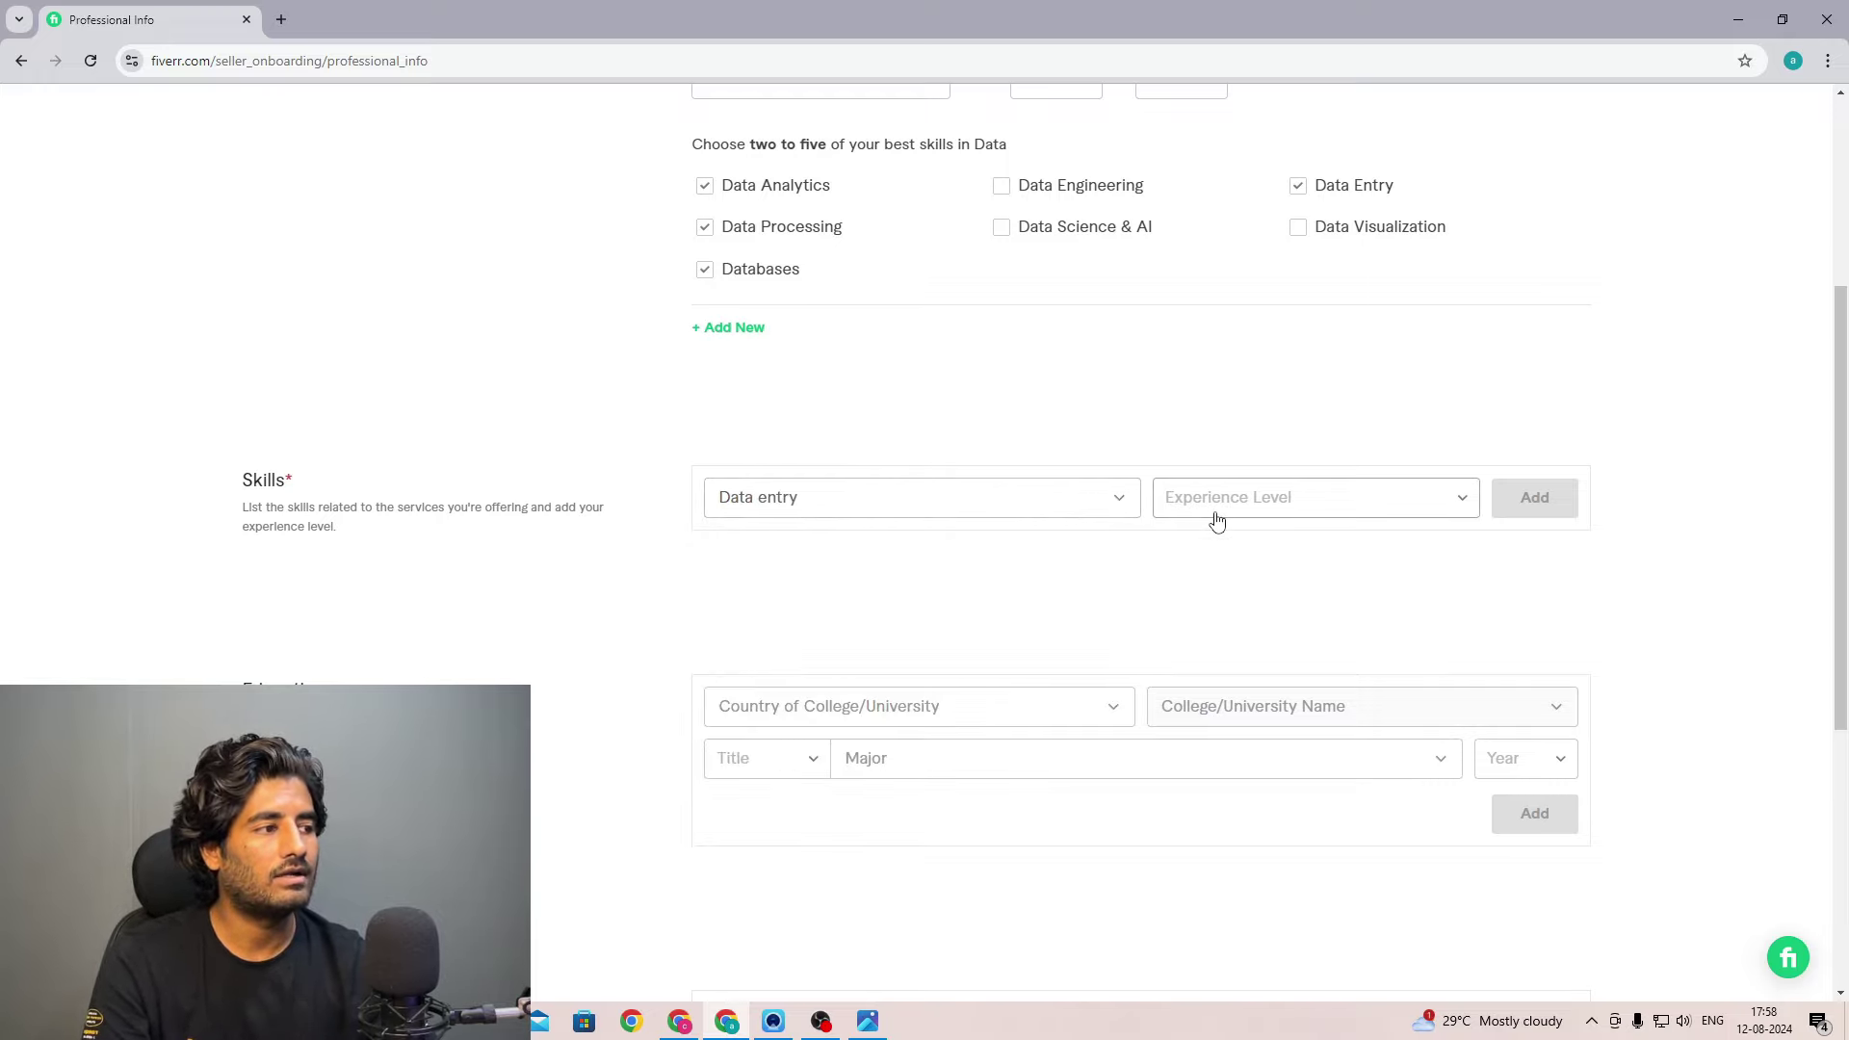
pyautogui.click(1259, 508)
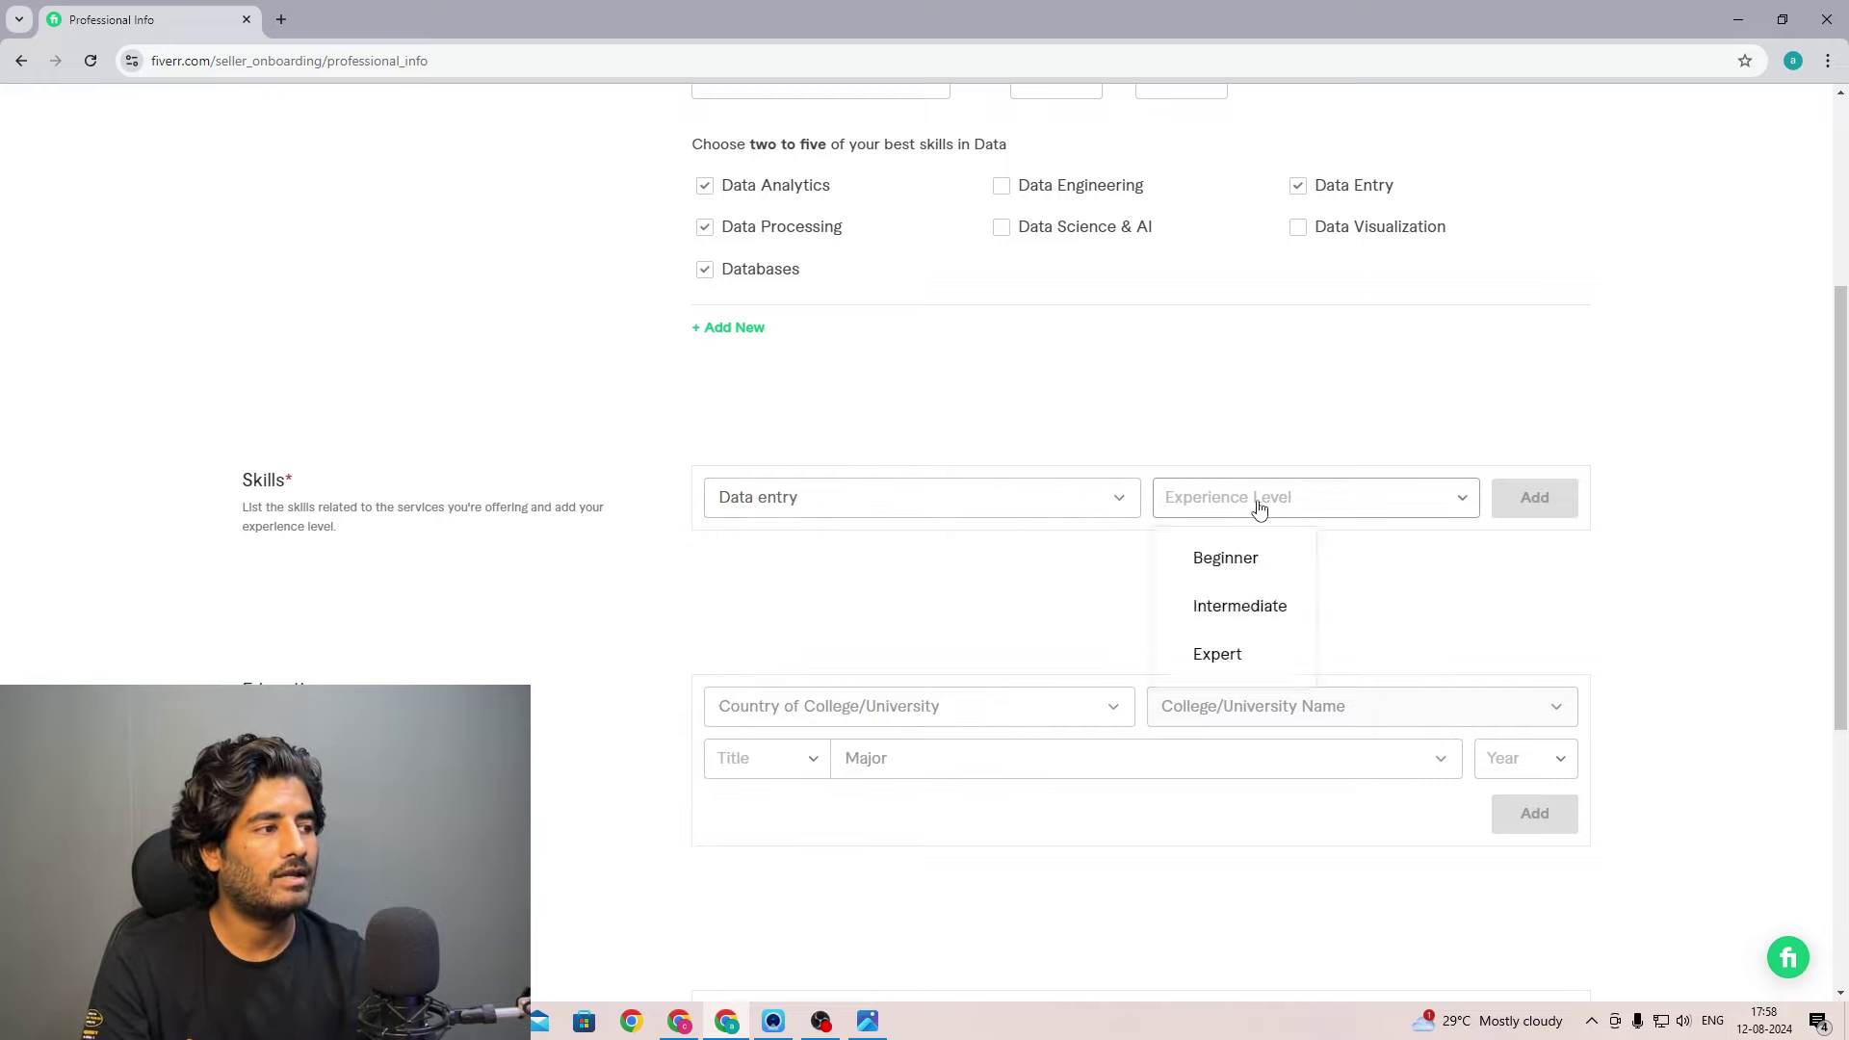
pyautogui.click(1212, 654)
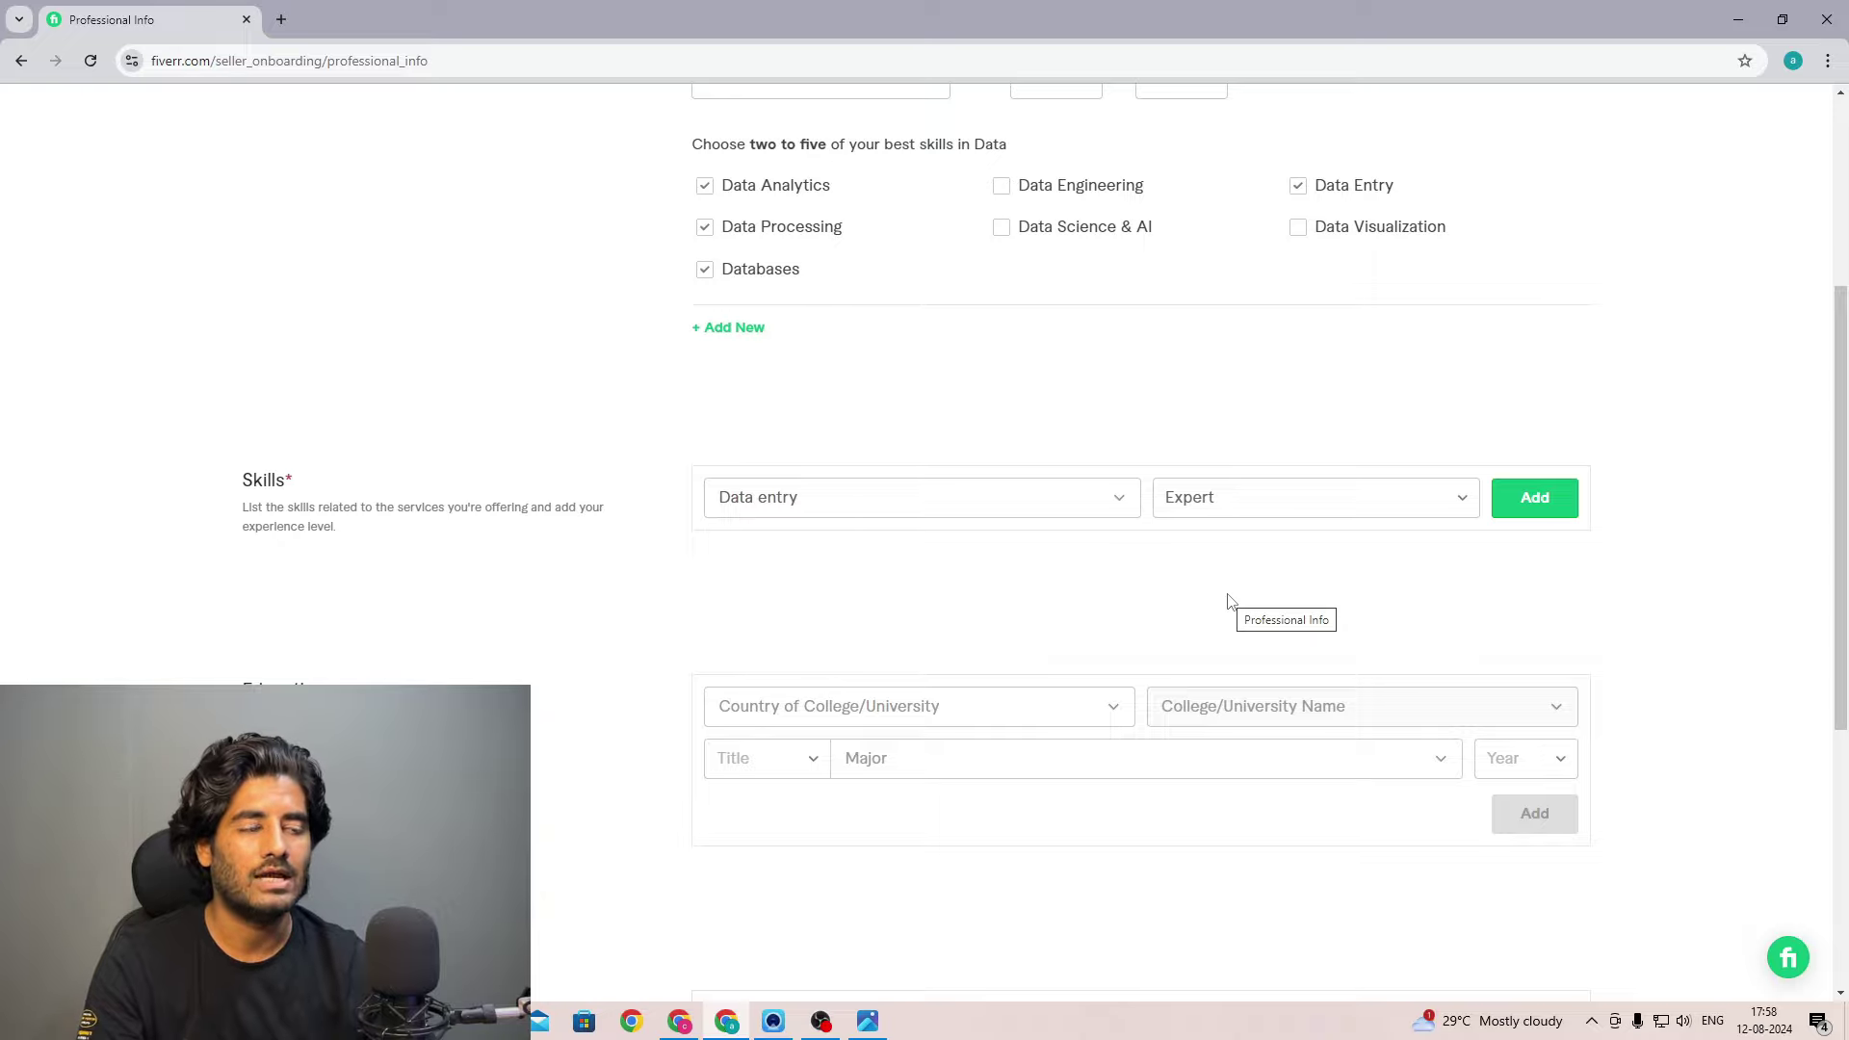
pyautogui.click(1535, 497)
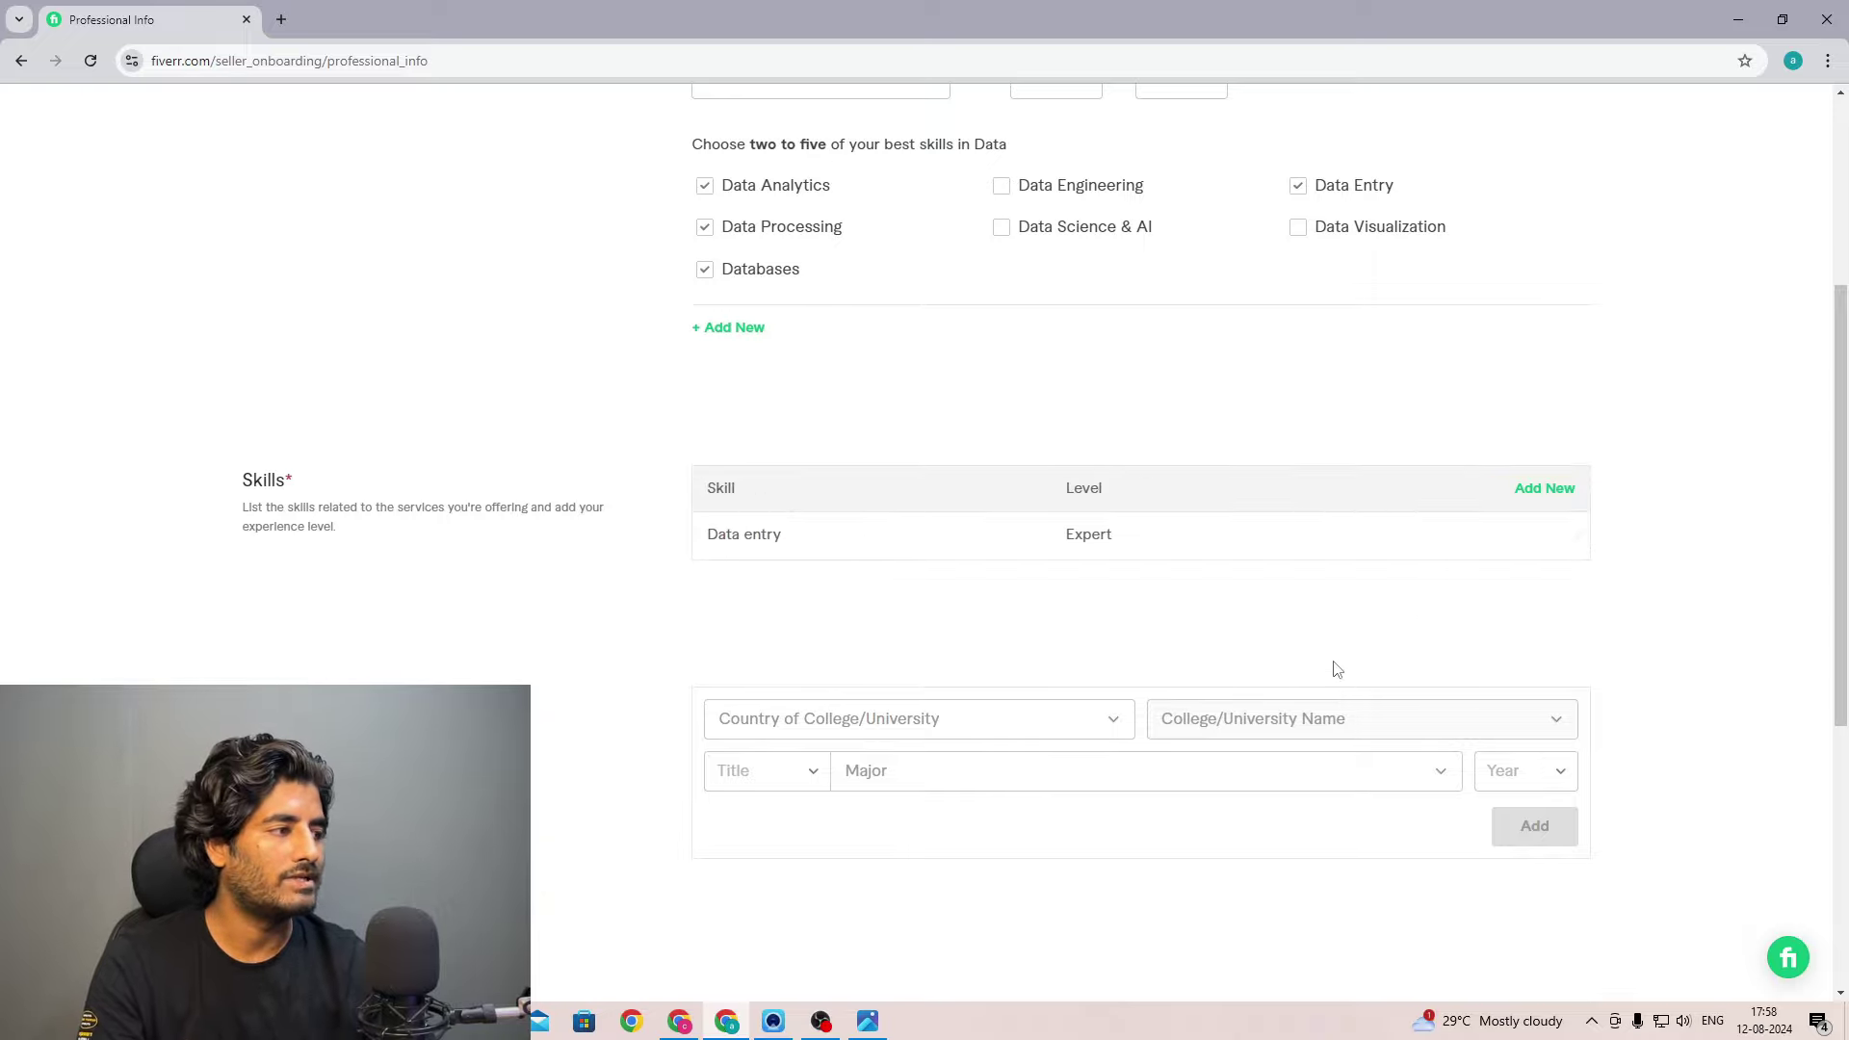
pyautogui.scroll(-3, 513, 424)
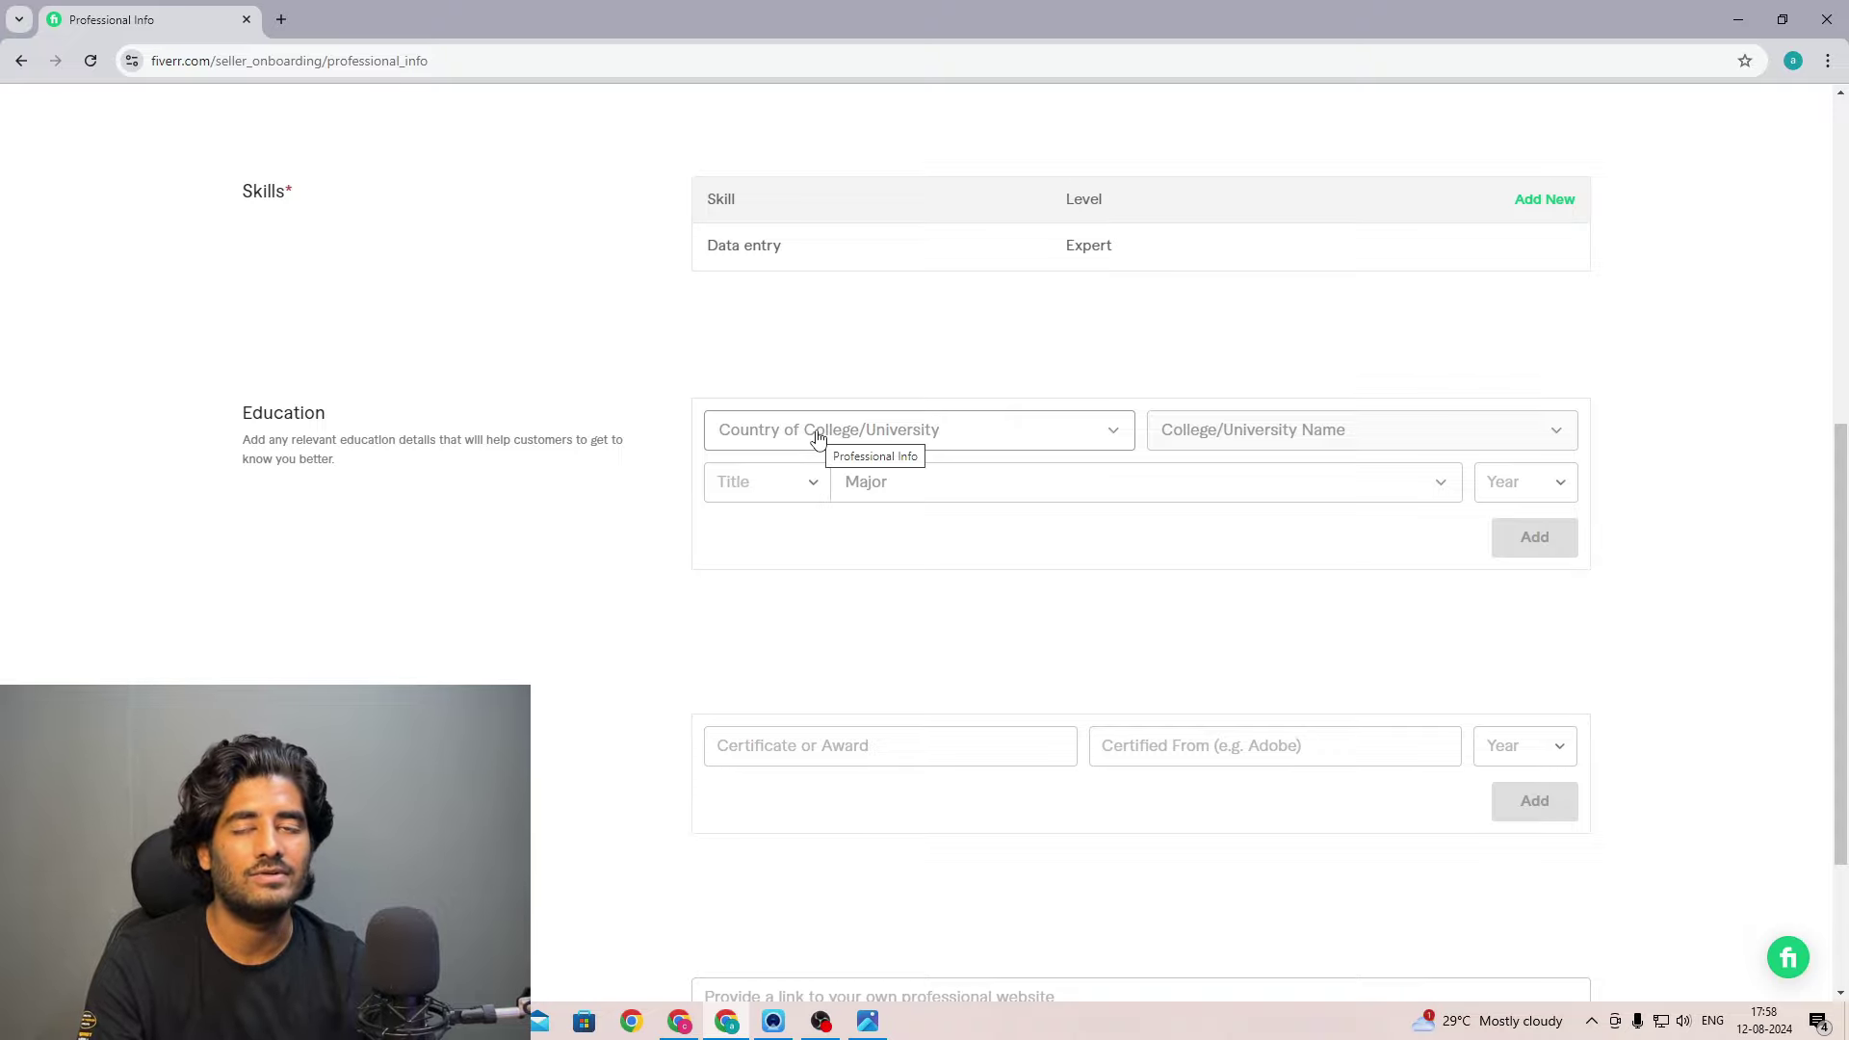
# Step: Set the education's college to Gautam Buddha University in India
pyautogui.click(816, 433)
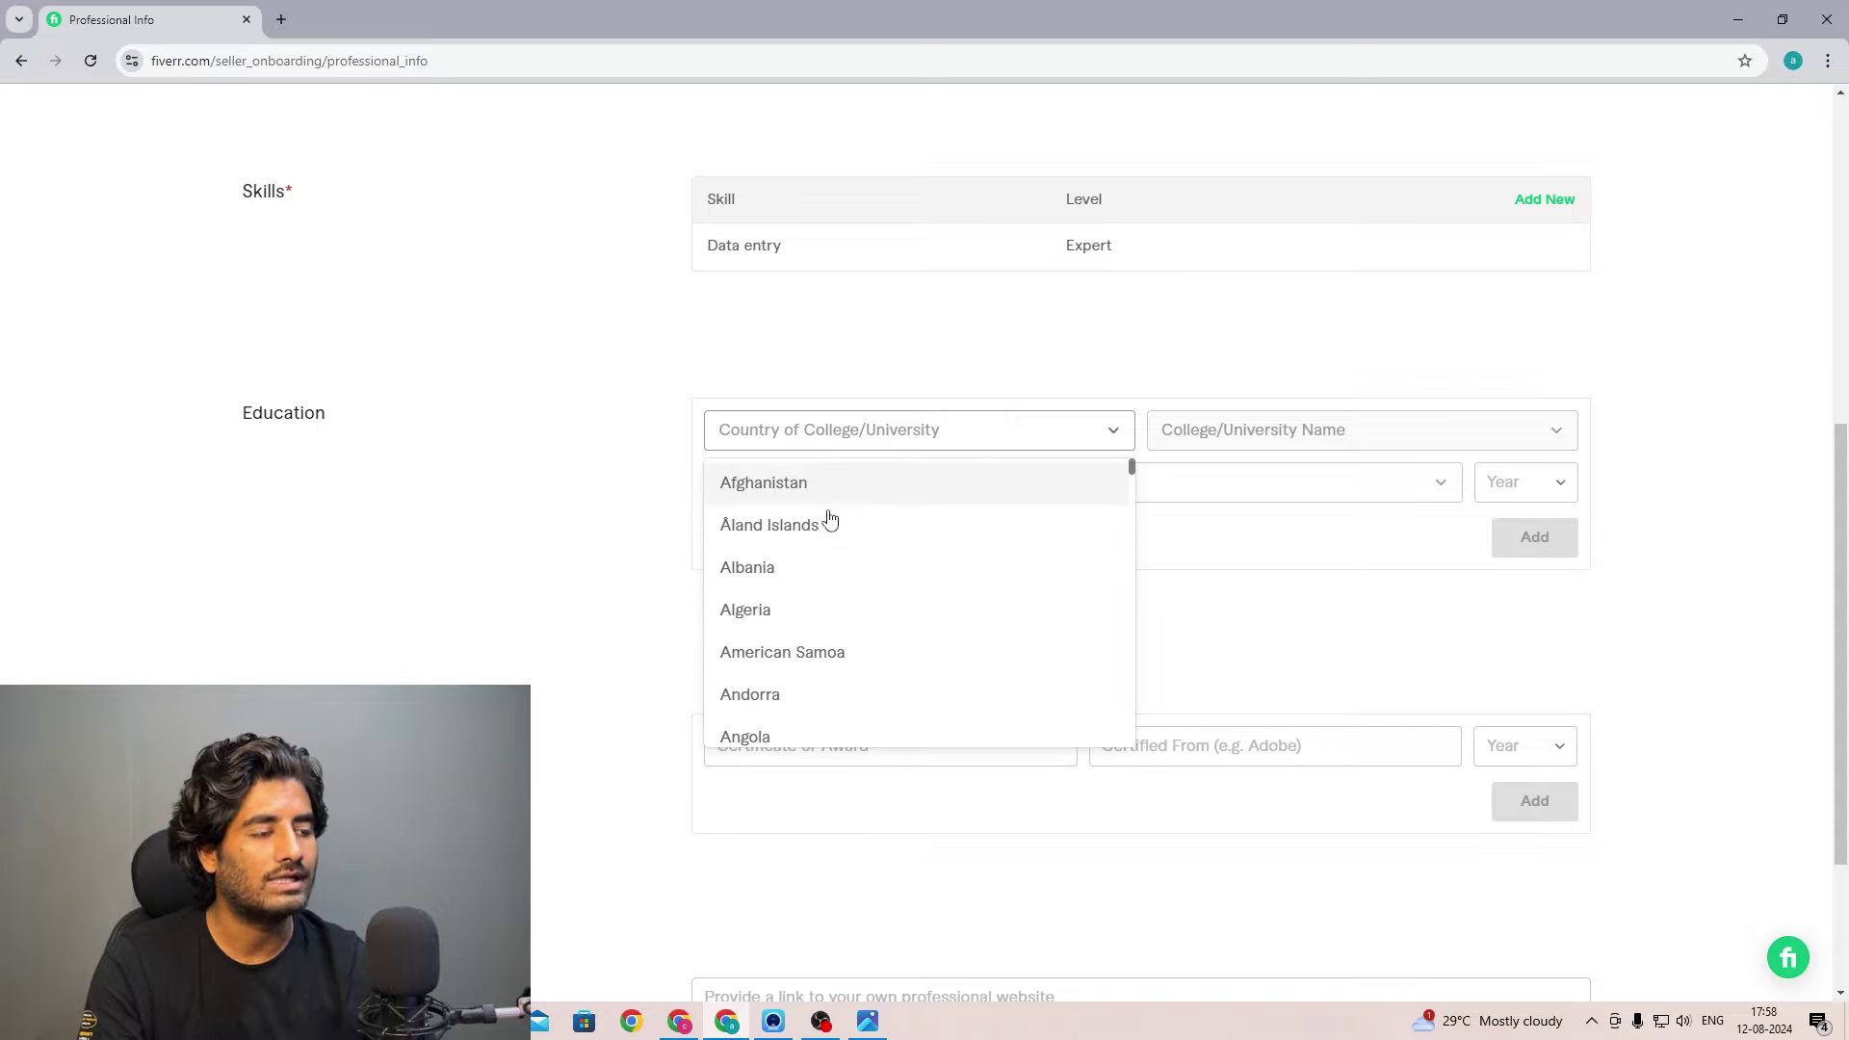
pyautogui.scroll(-3, 850, 574)
pyautogui.scroll(-5, 850, 574)
pyautogui.scroll(-5, 851, 574)
pyautogui.scroll(-5, 851, 572)
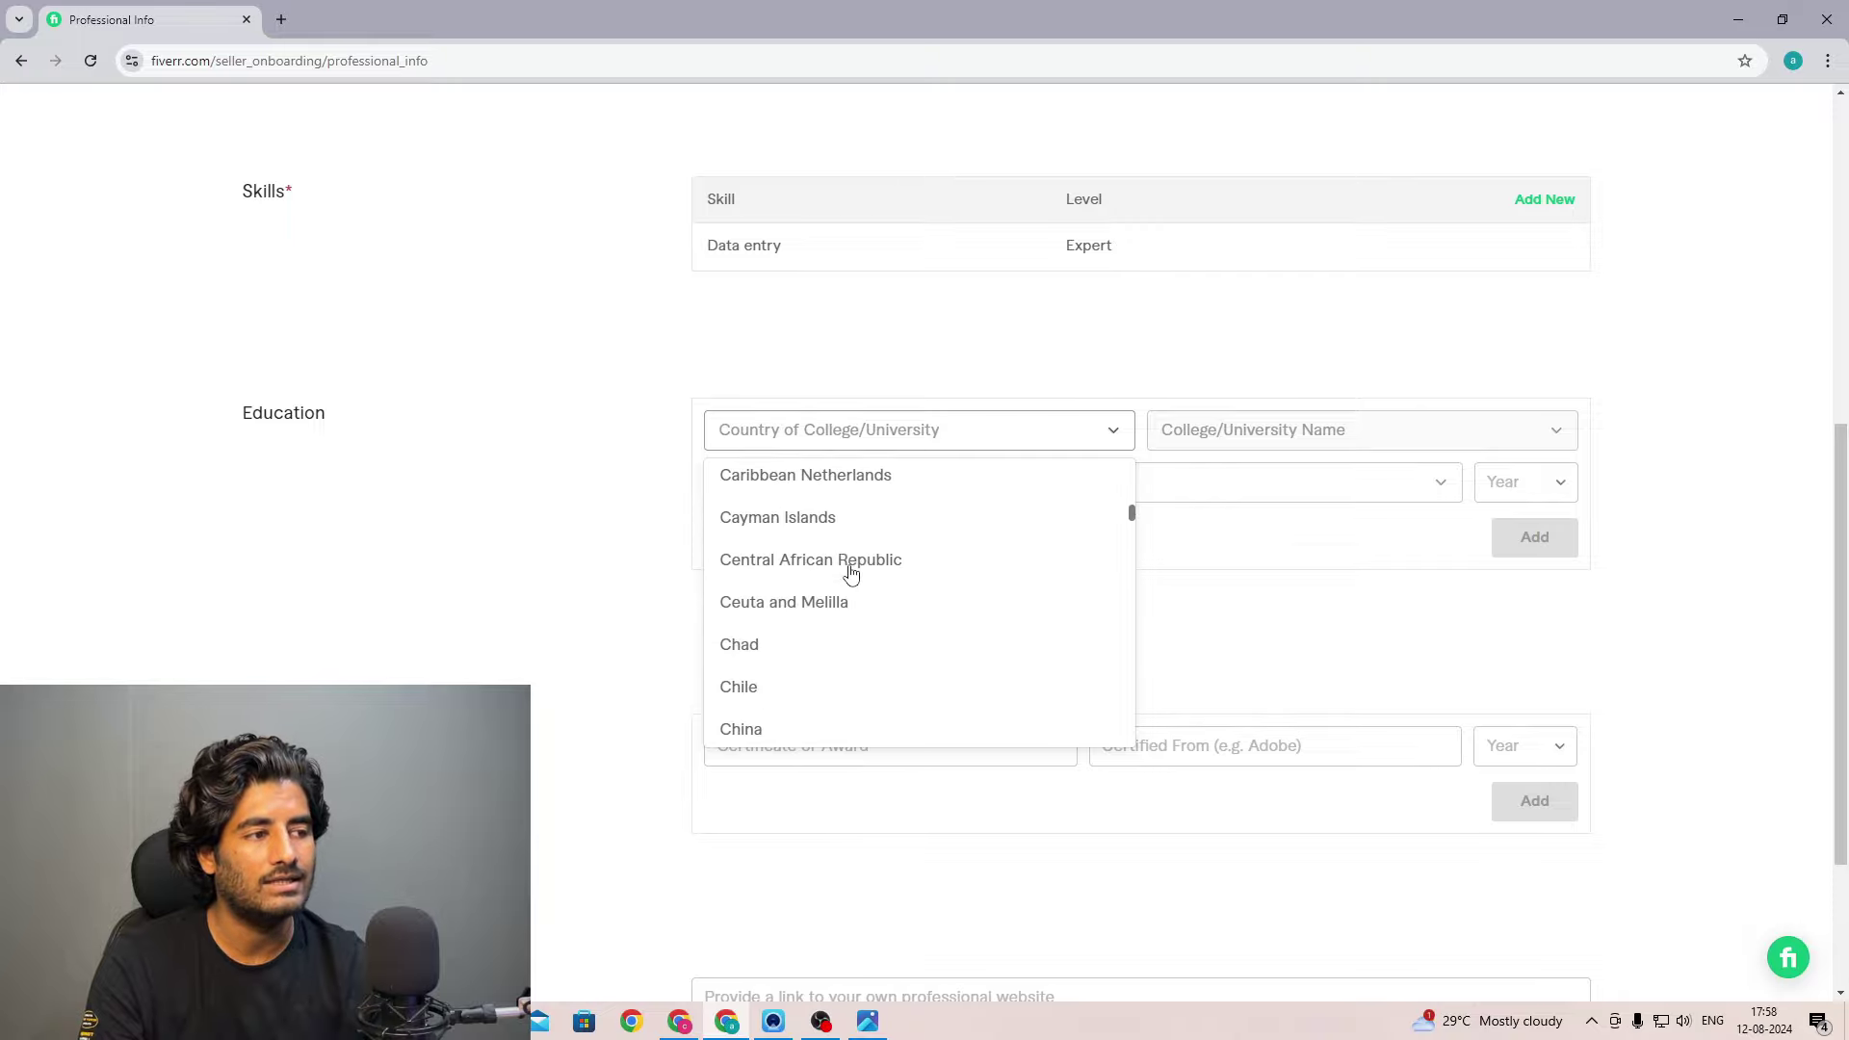
pyautogui.scroll(-5, 851, 574)
pyautogui.scroll(-5, 817, 598)
pyautogui.scroll(-5, 813, 603)
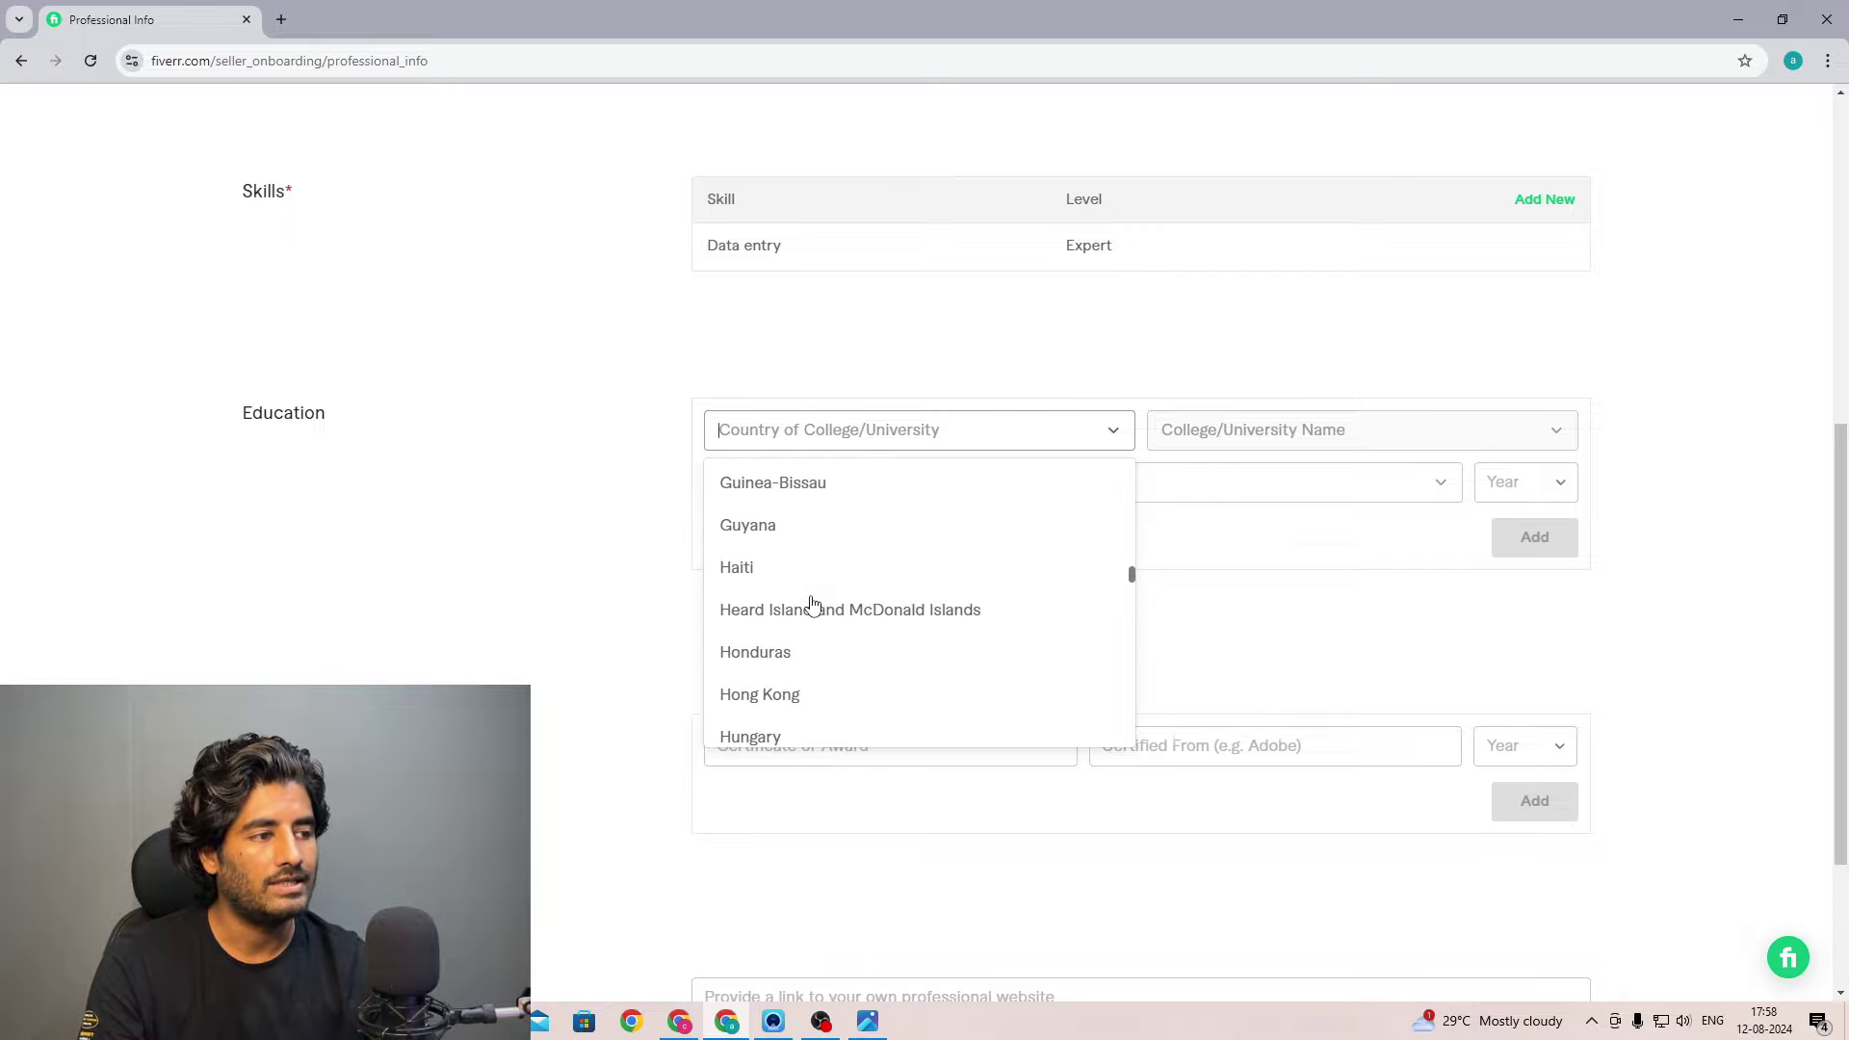
pyautogui.scroll(-5, 813, 603)
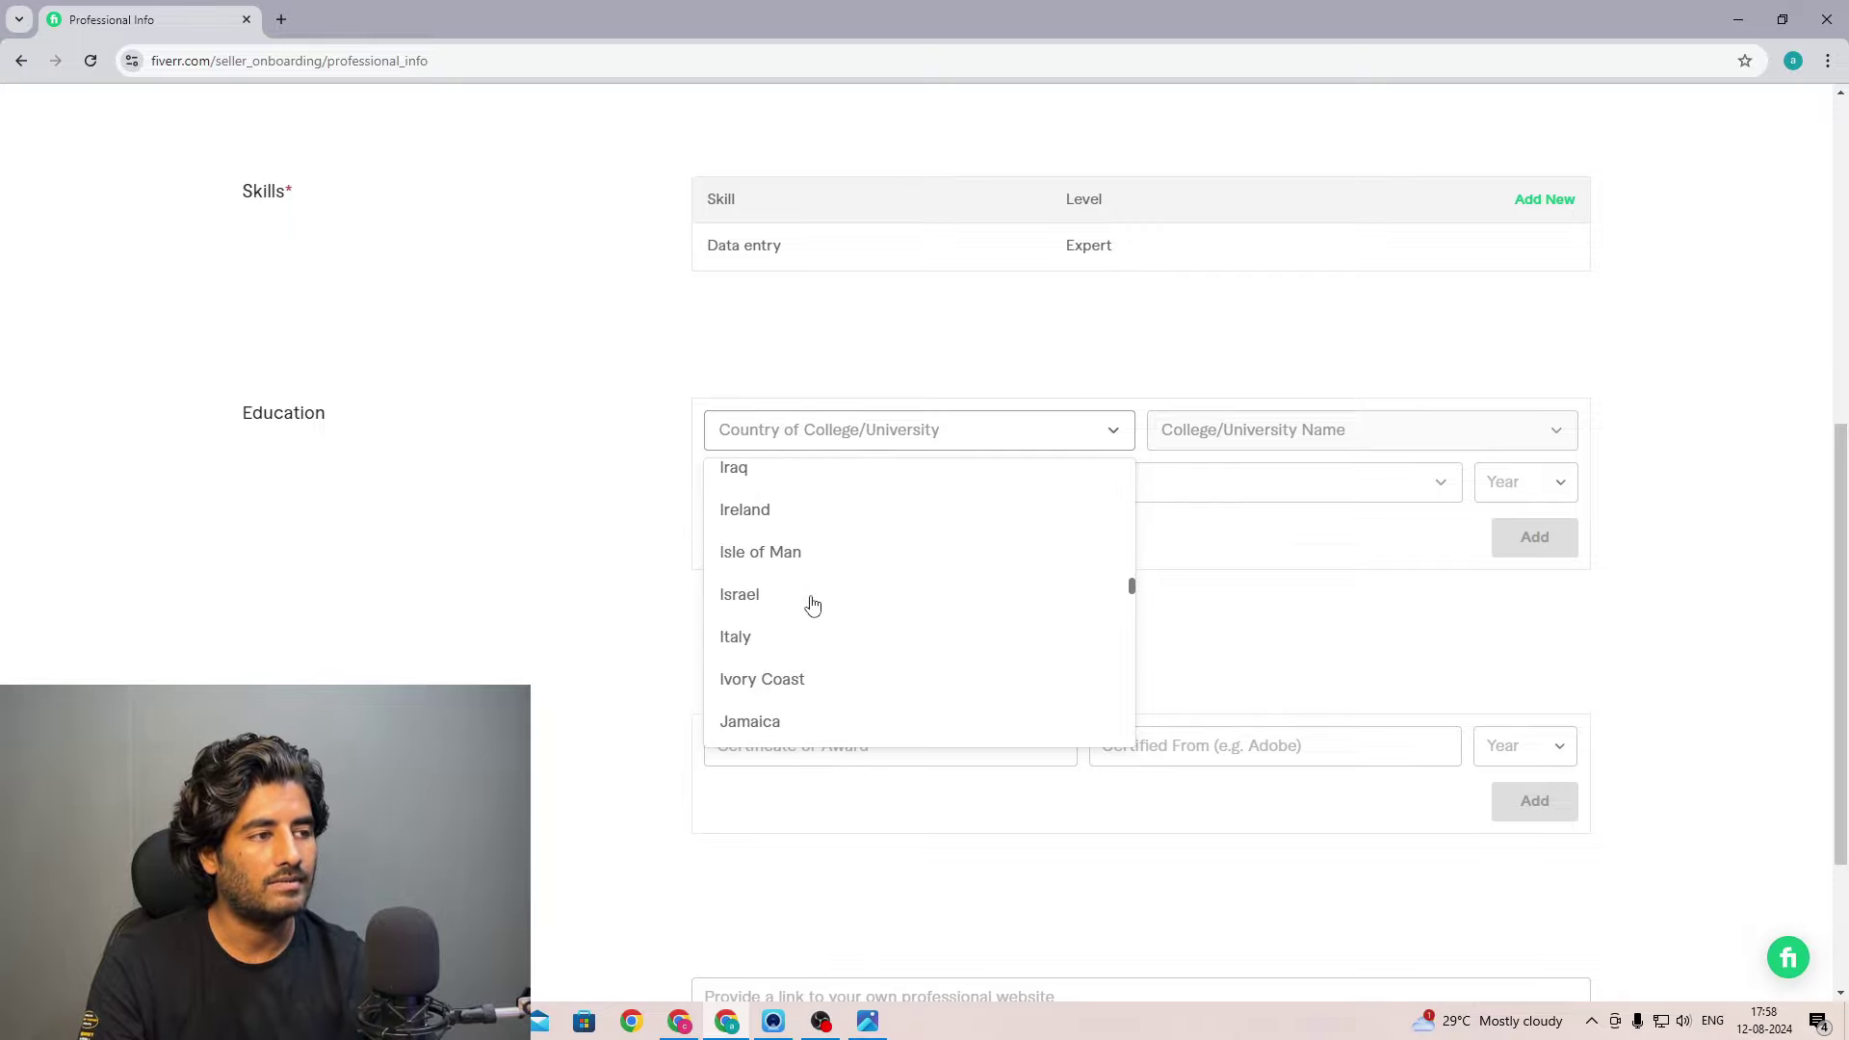
pyautogui.scroll(1, 761, 545)
pyautogui.scroll(1, 768, 529)
pyautogui.click(767, 528)
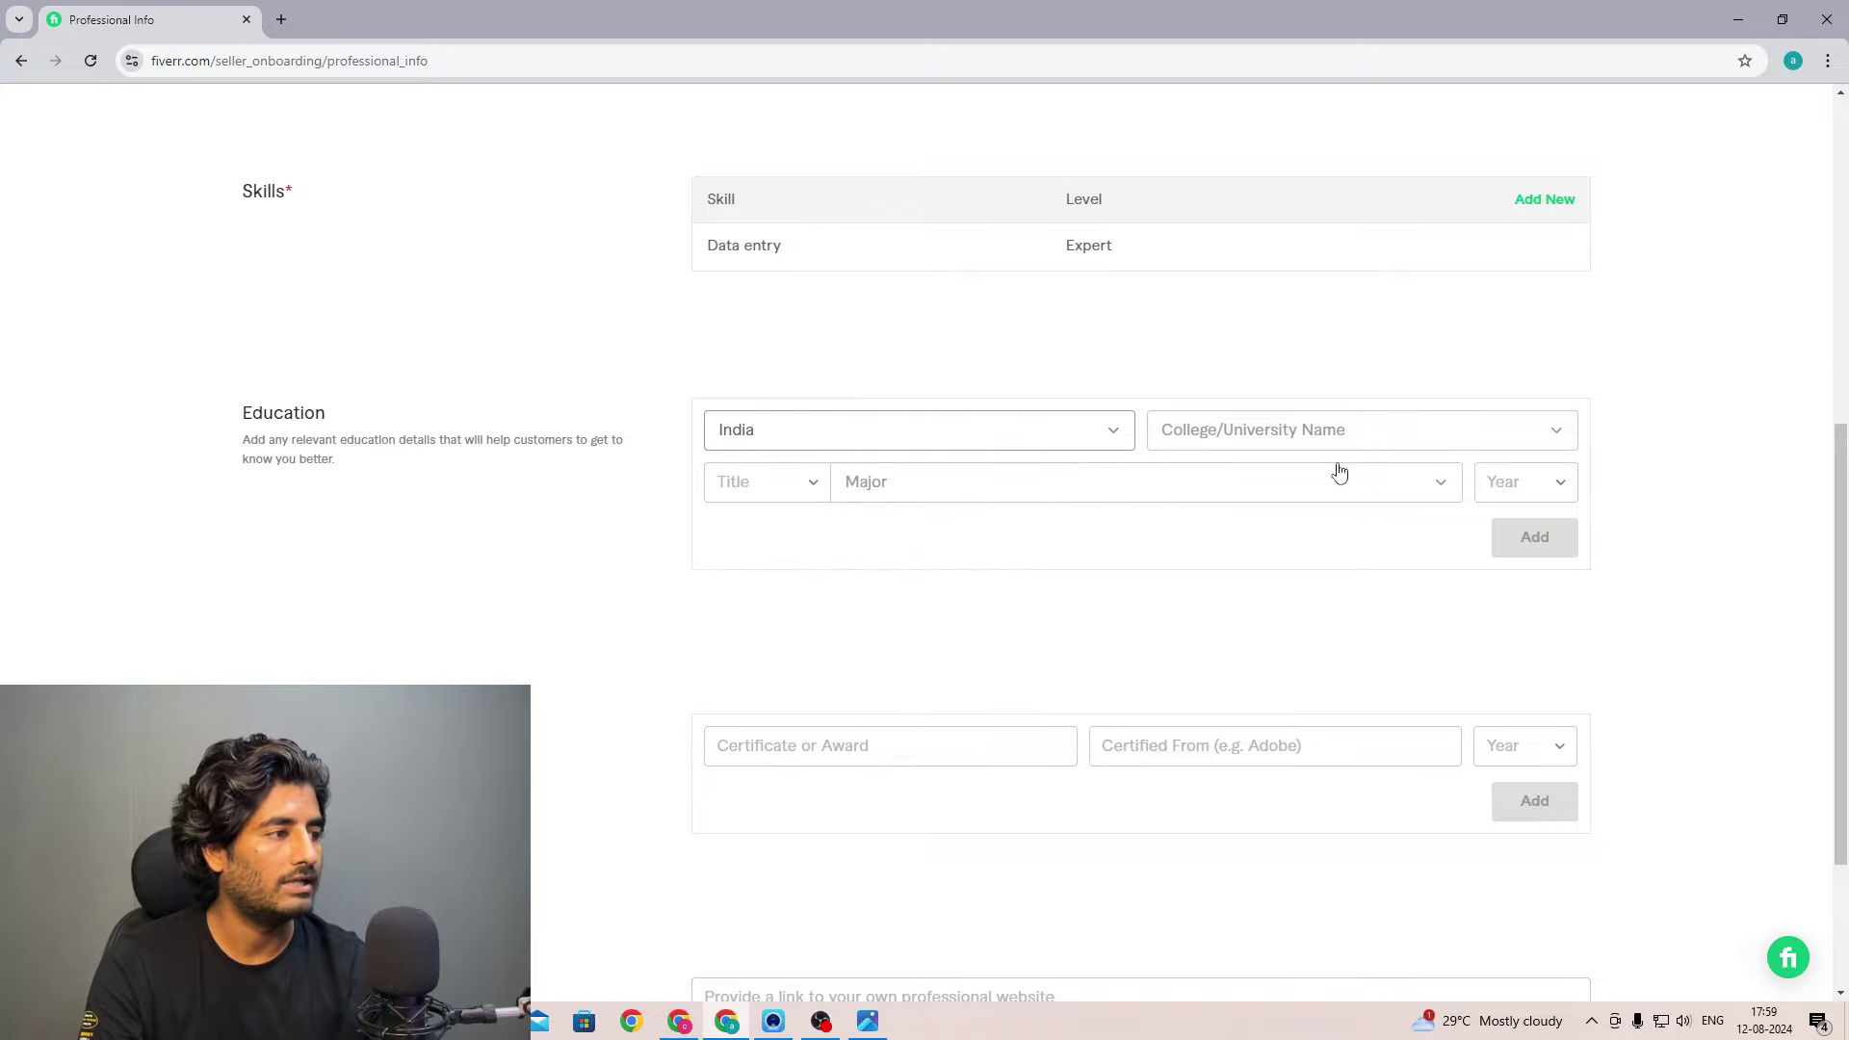
pyautogui.click(1279, 439)
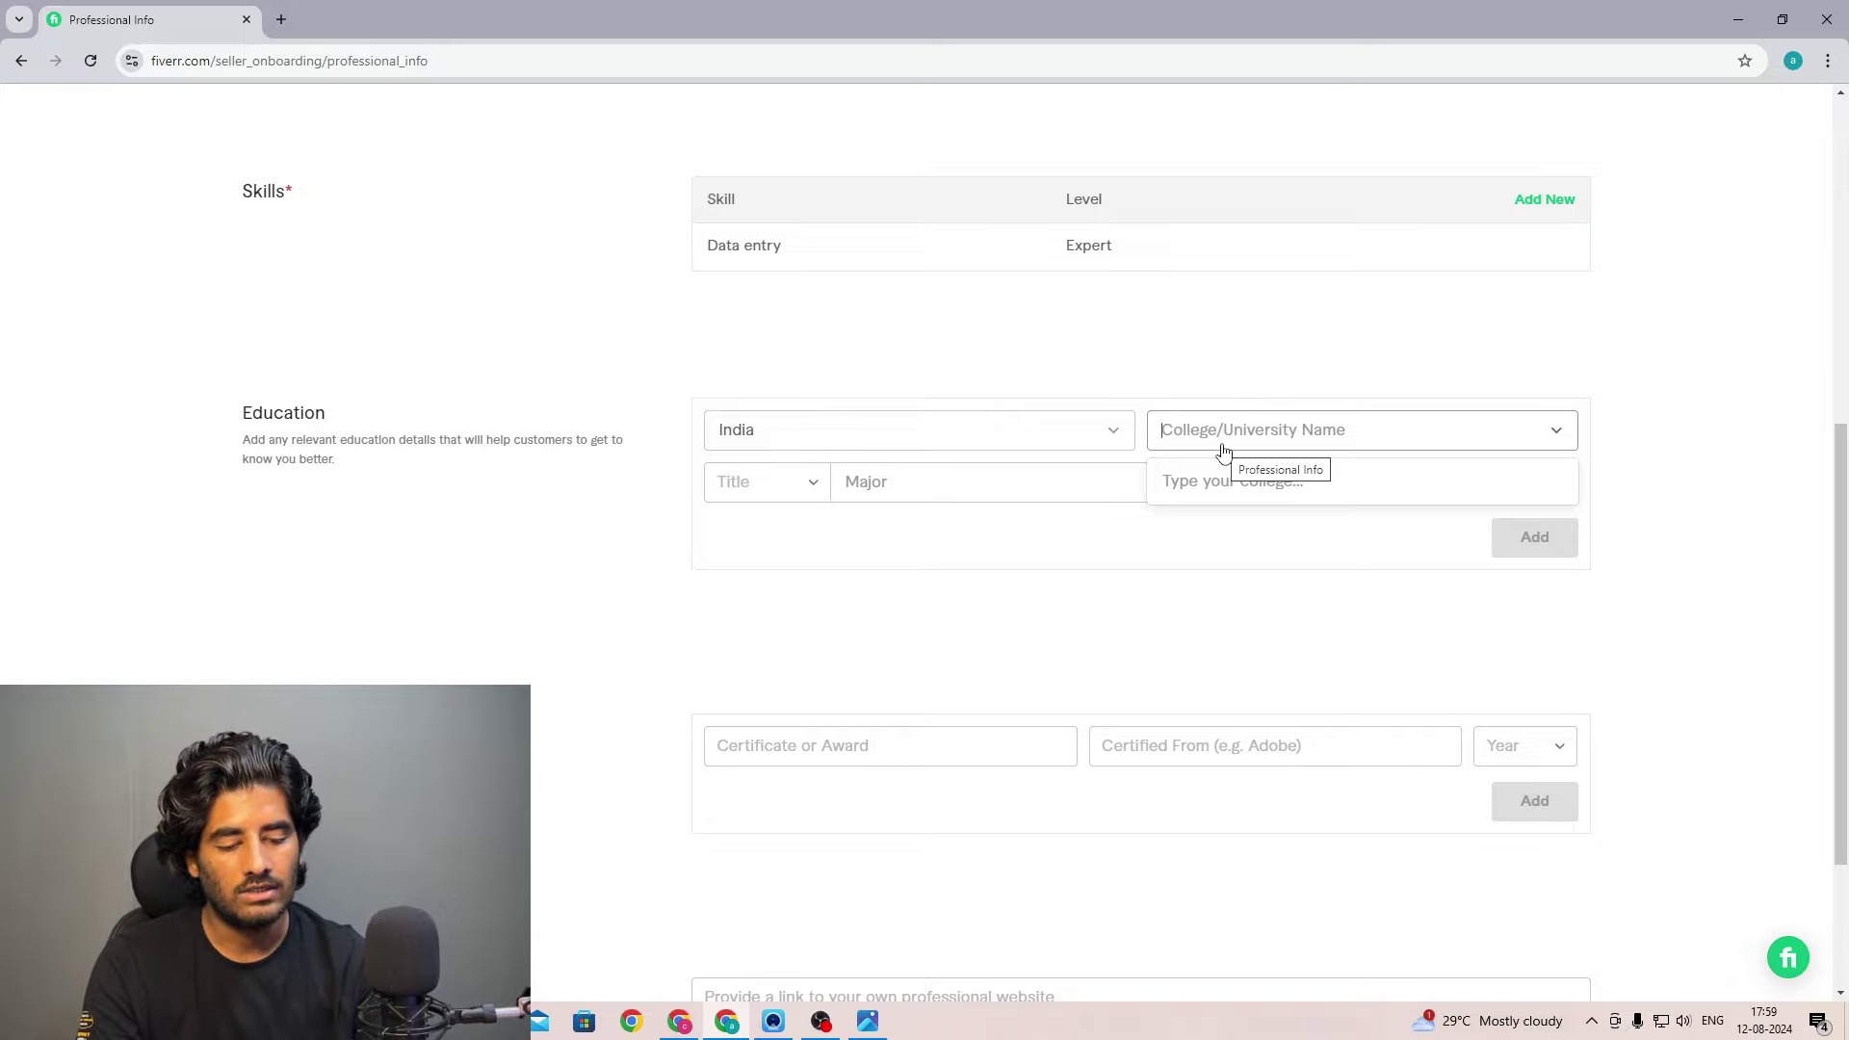
pyautogui.write('G')
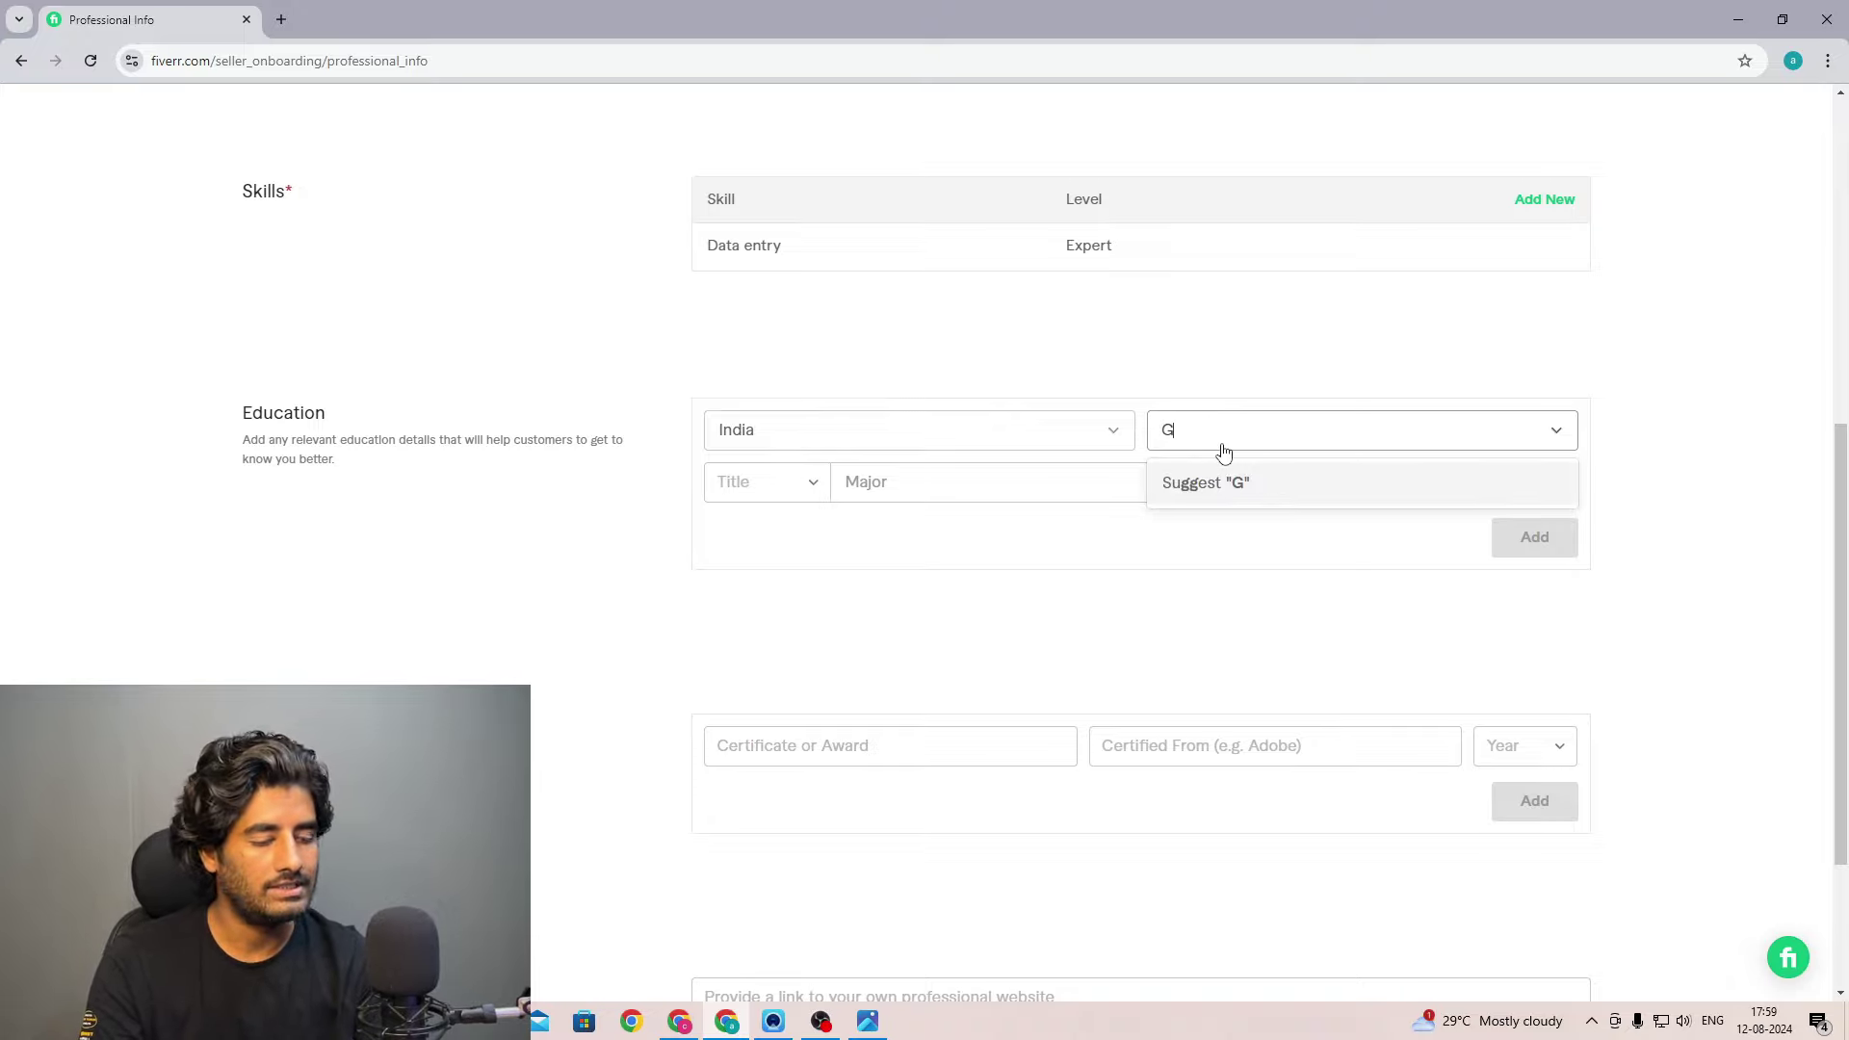
pyautogui.write('AUT')
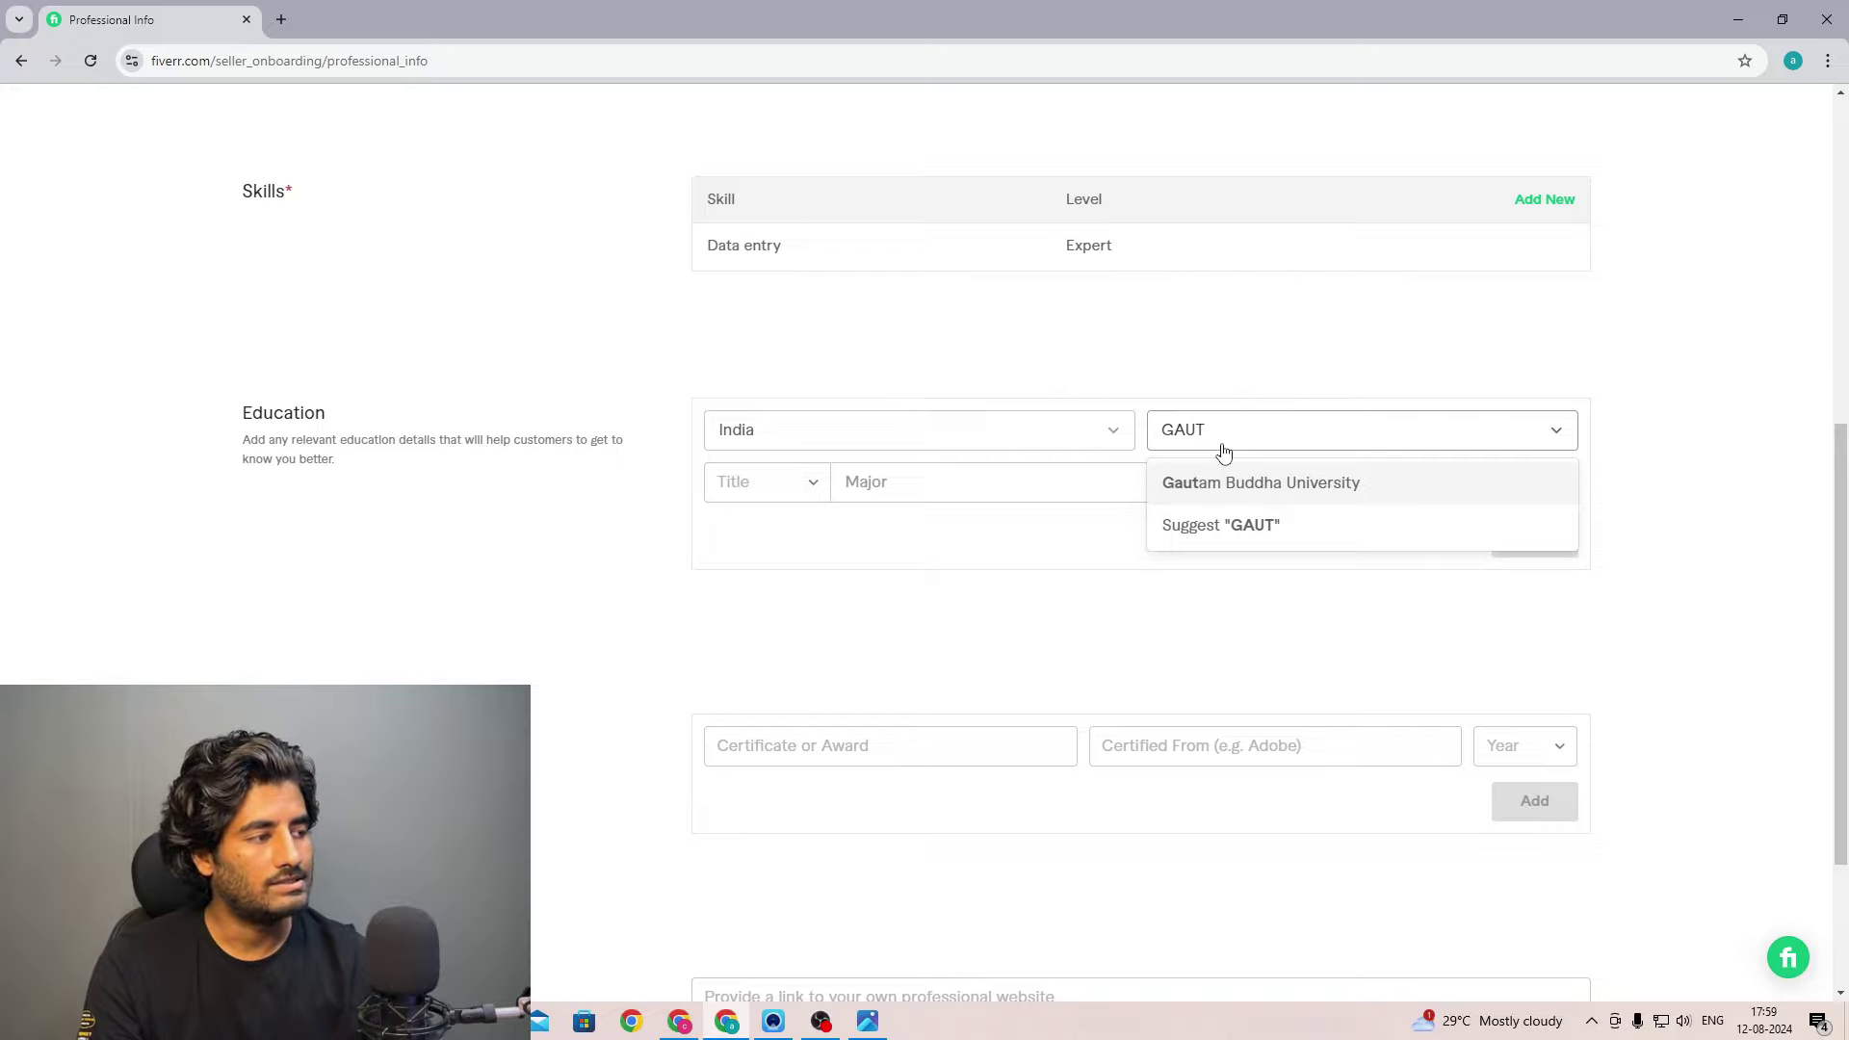
pyautogui.click(1228, 482)
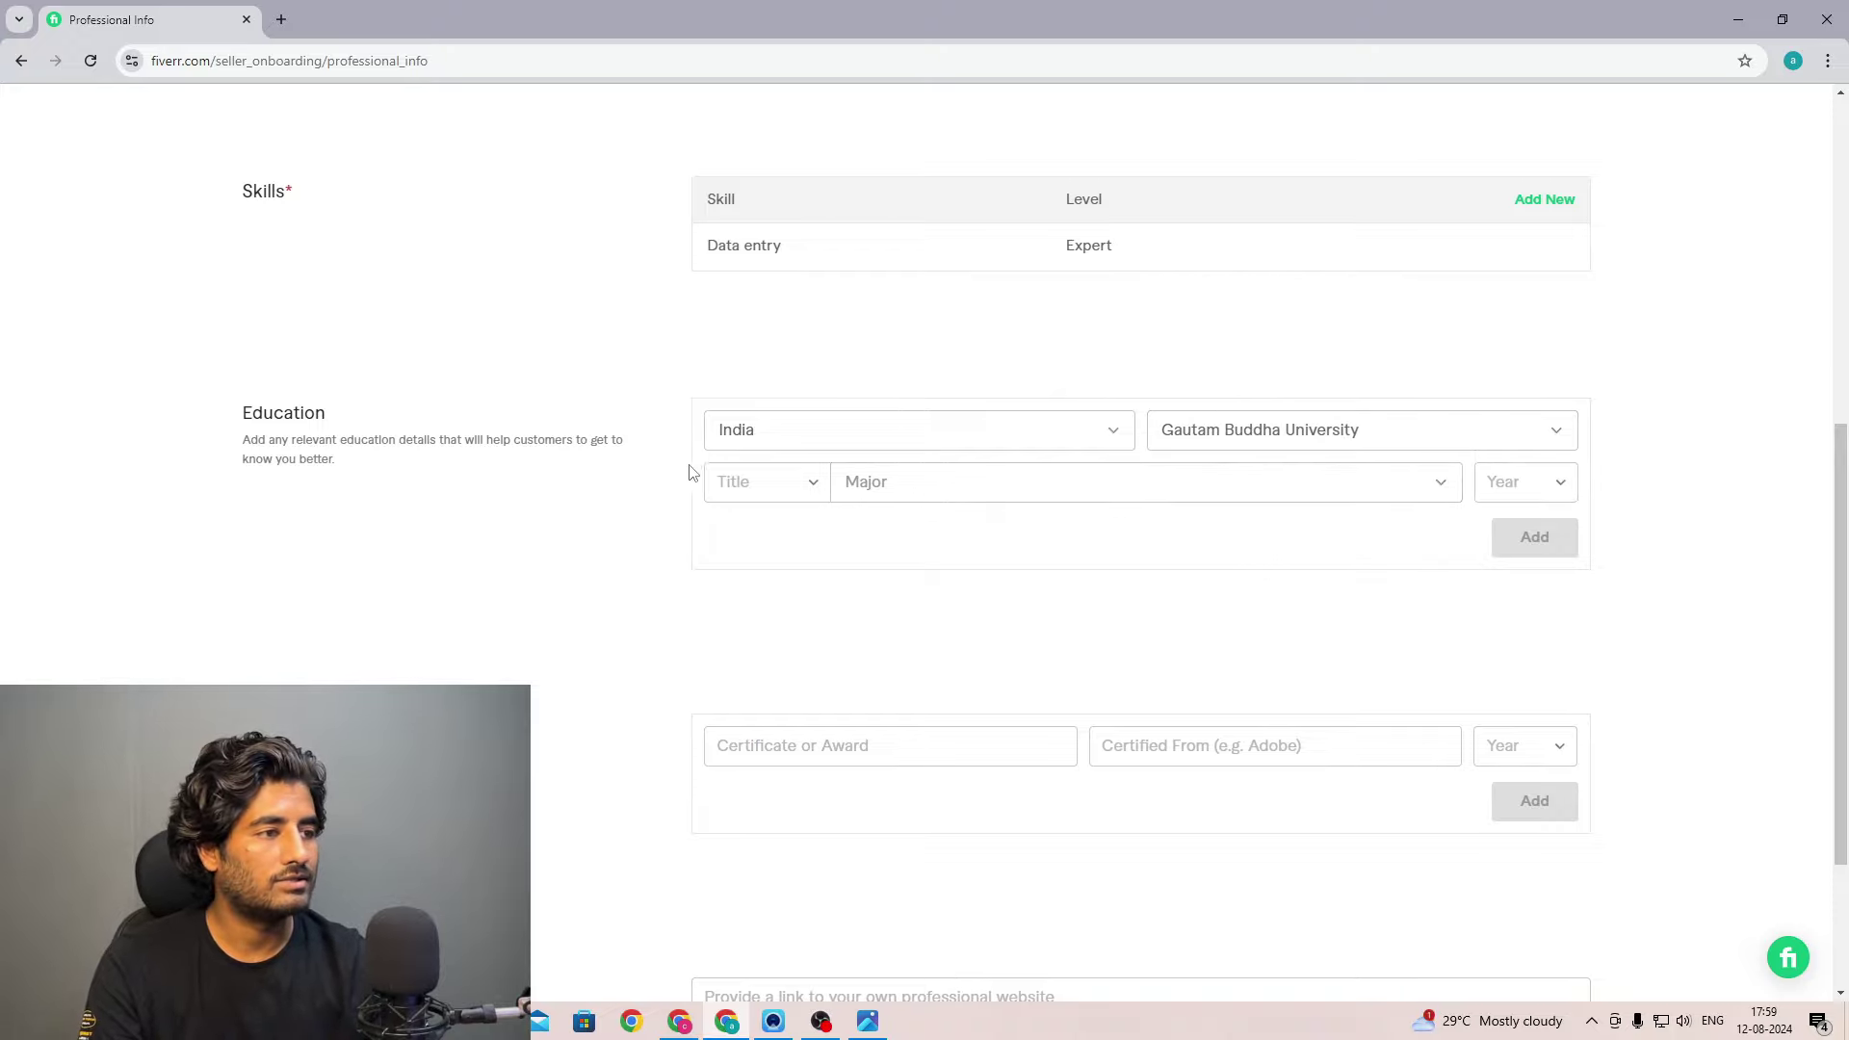
# Step: Enter a B.Sc. degree in pcm, graduated 2016, and add it to Education
pyautogui.click(776, 484)
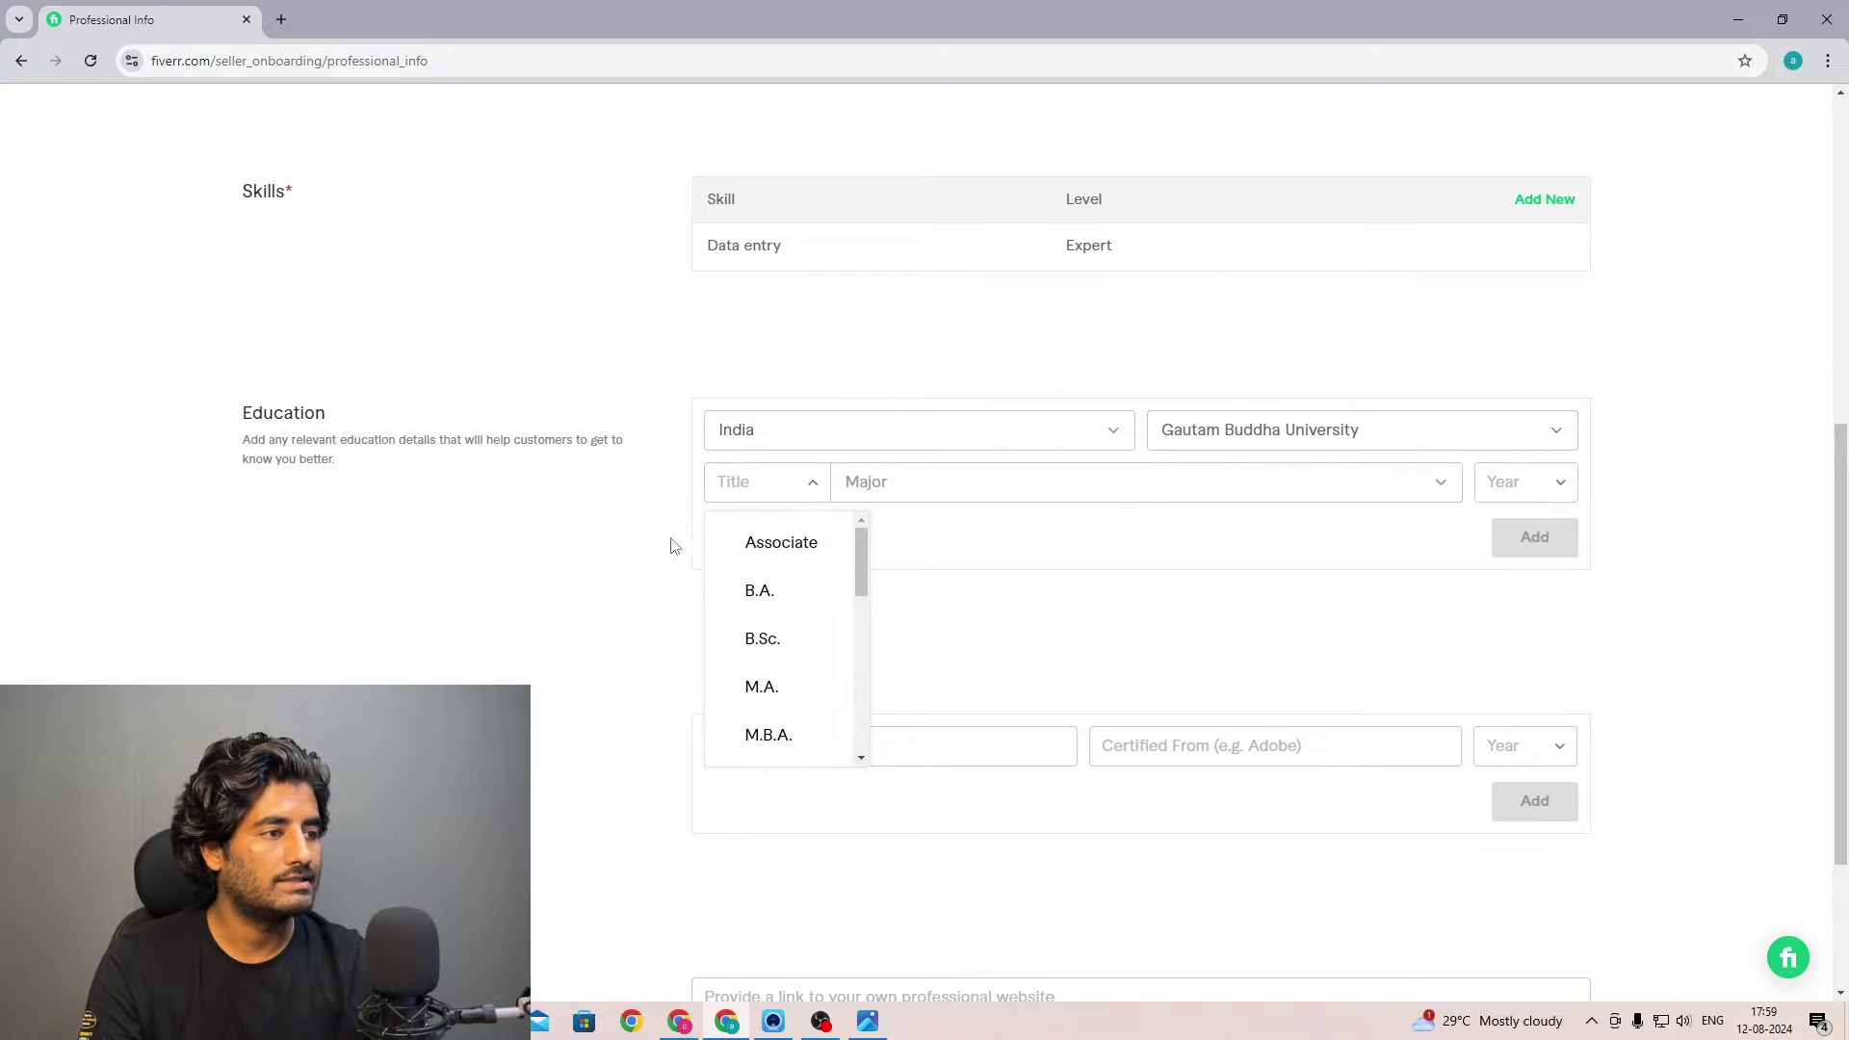
pyautogui.click(780, 640)
pyautogui.click(1032, 492)
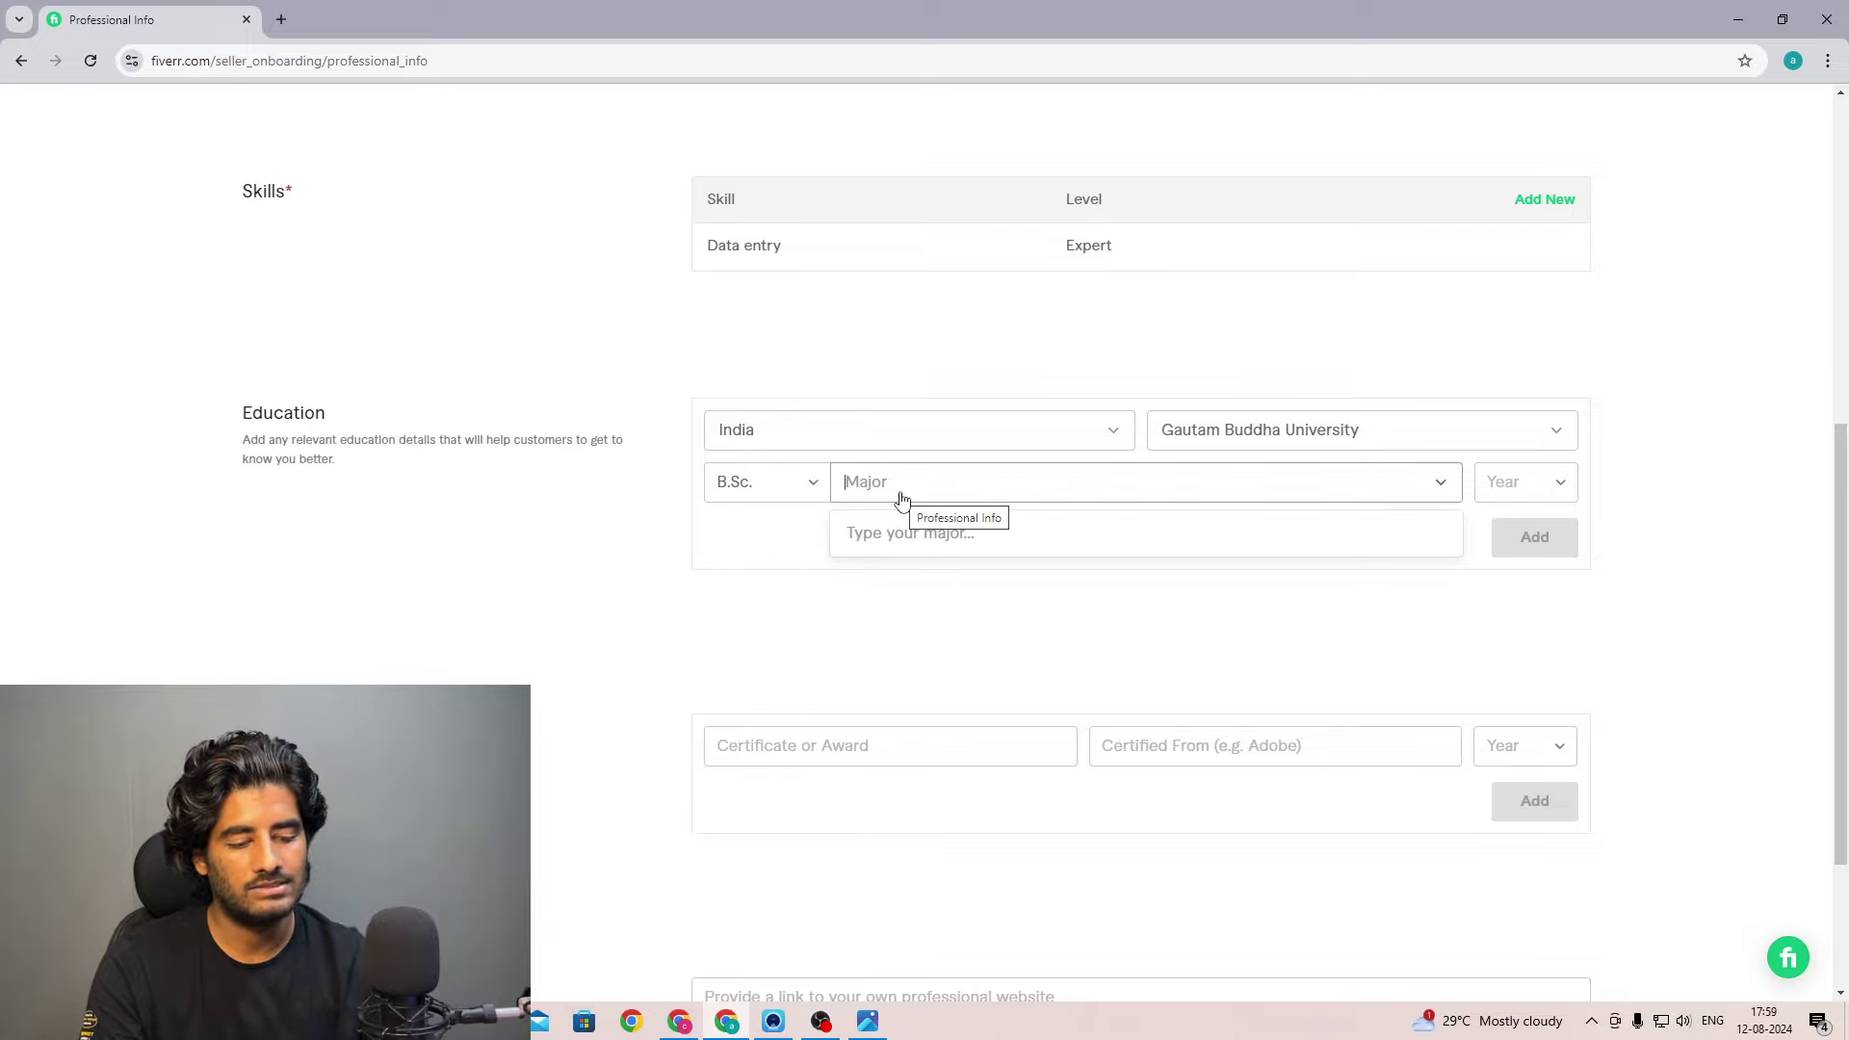
pyautogui.write('PCM')
pyautogui.click(877, 541)
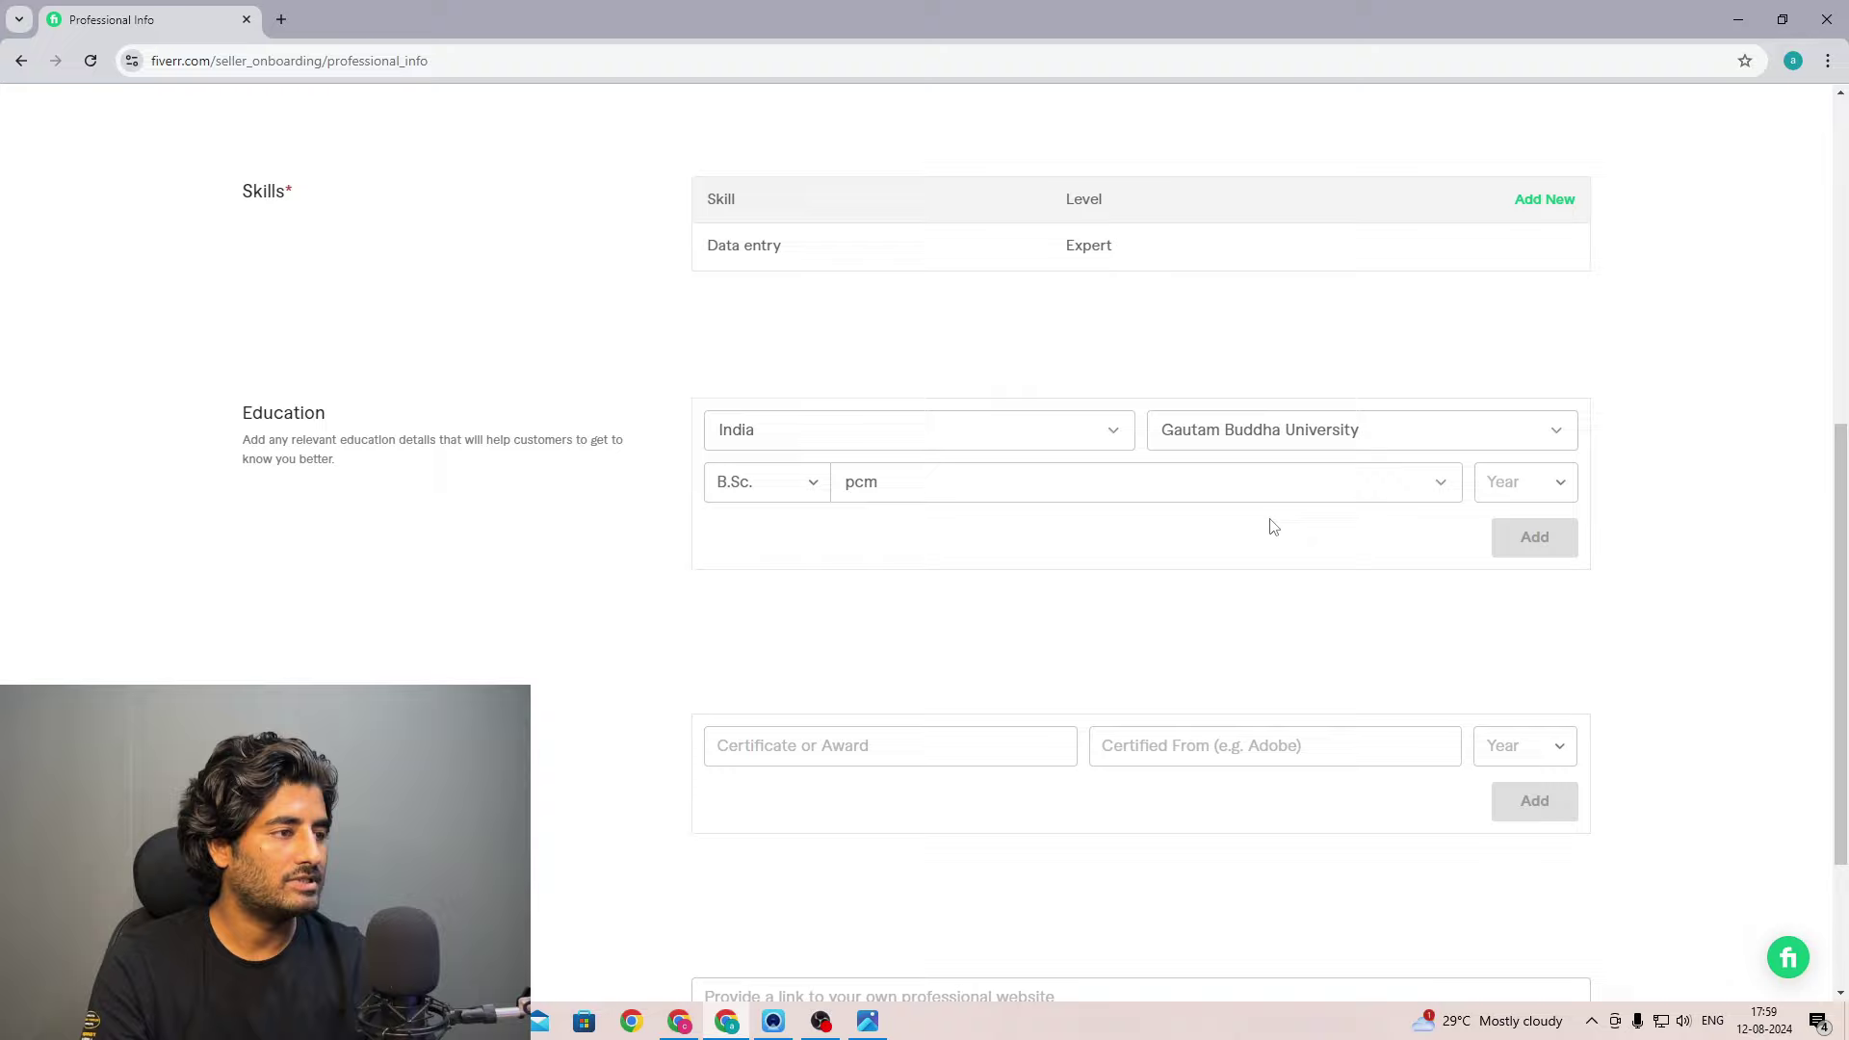
pyautogui.click(1547, 501)
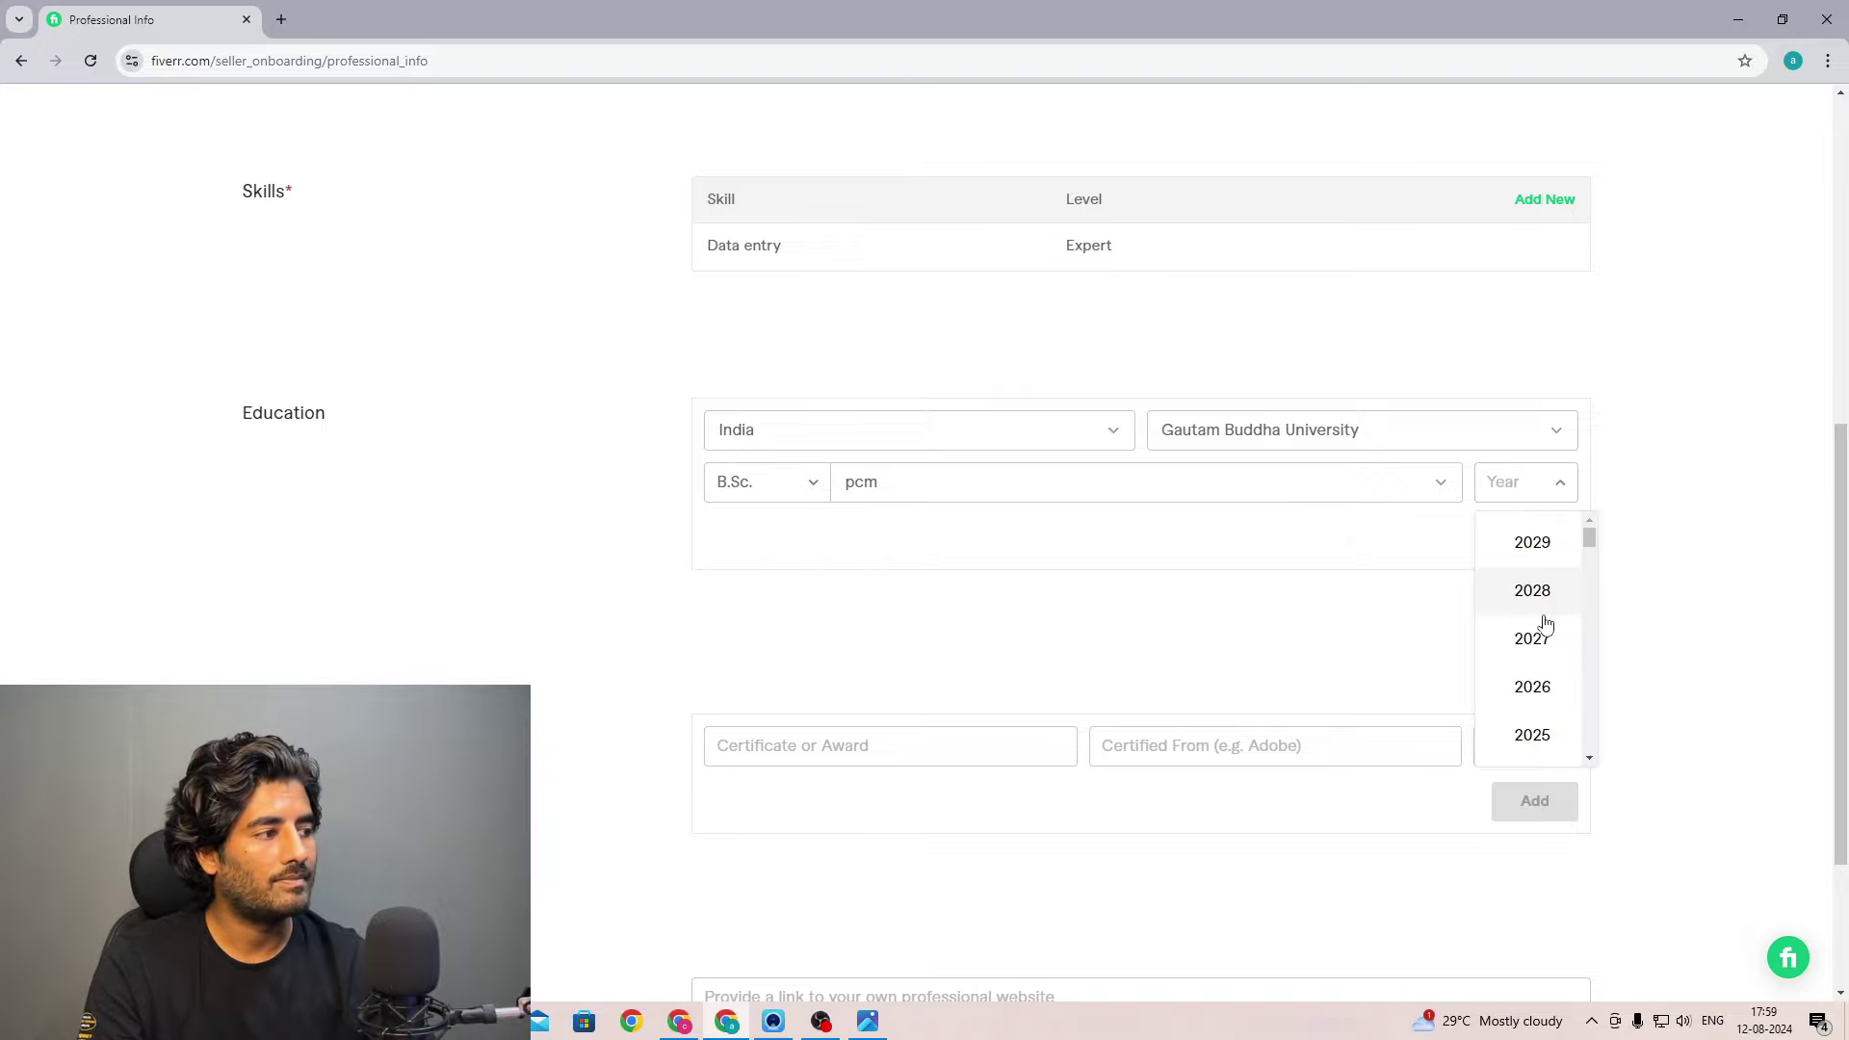
pyautogui.scroll(4, 1540, 655)
pyautogui.scroll(-3, 1589, 654)
pyautogui.scroll(-2, 1657, 638)
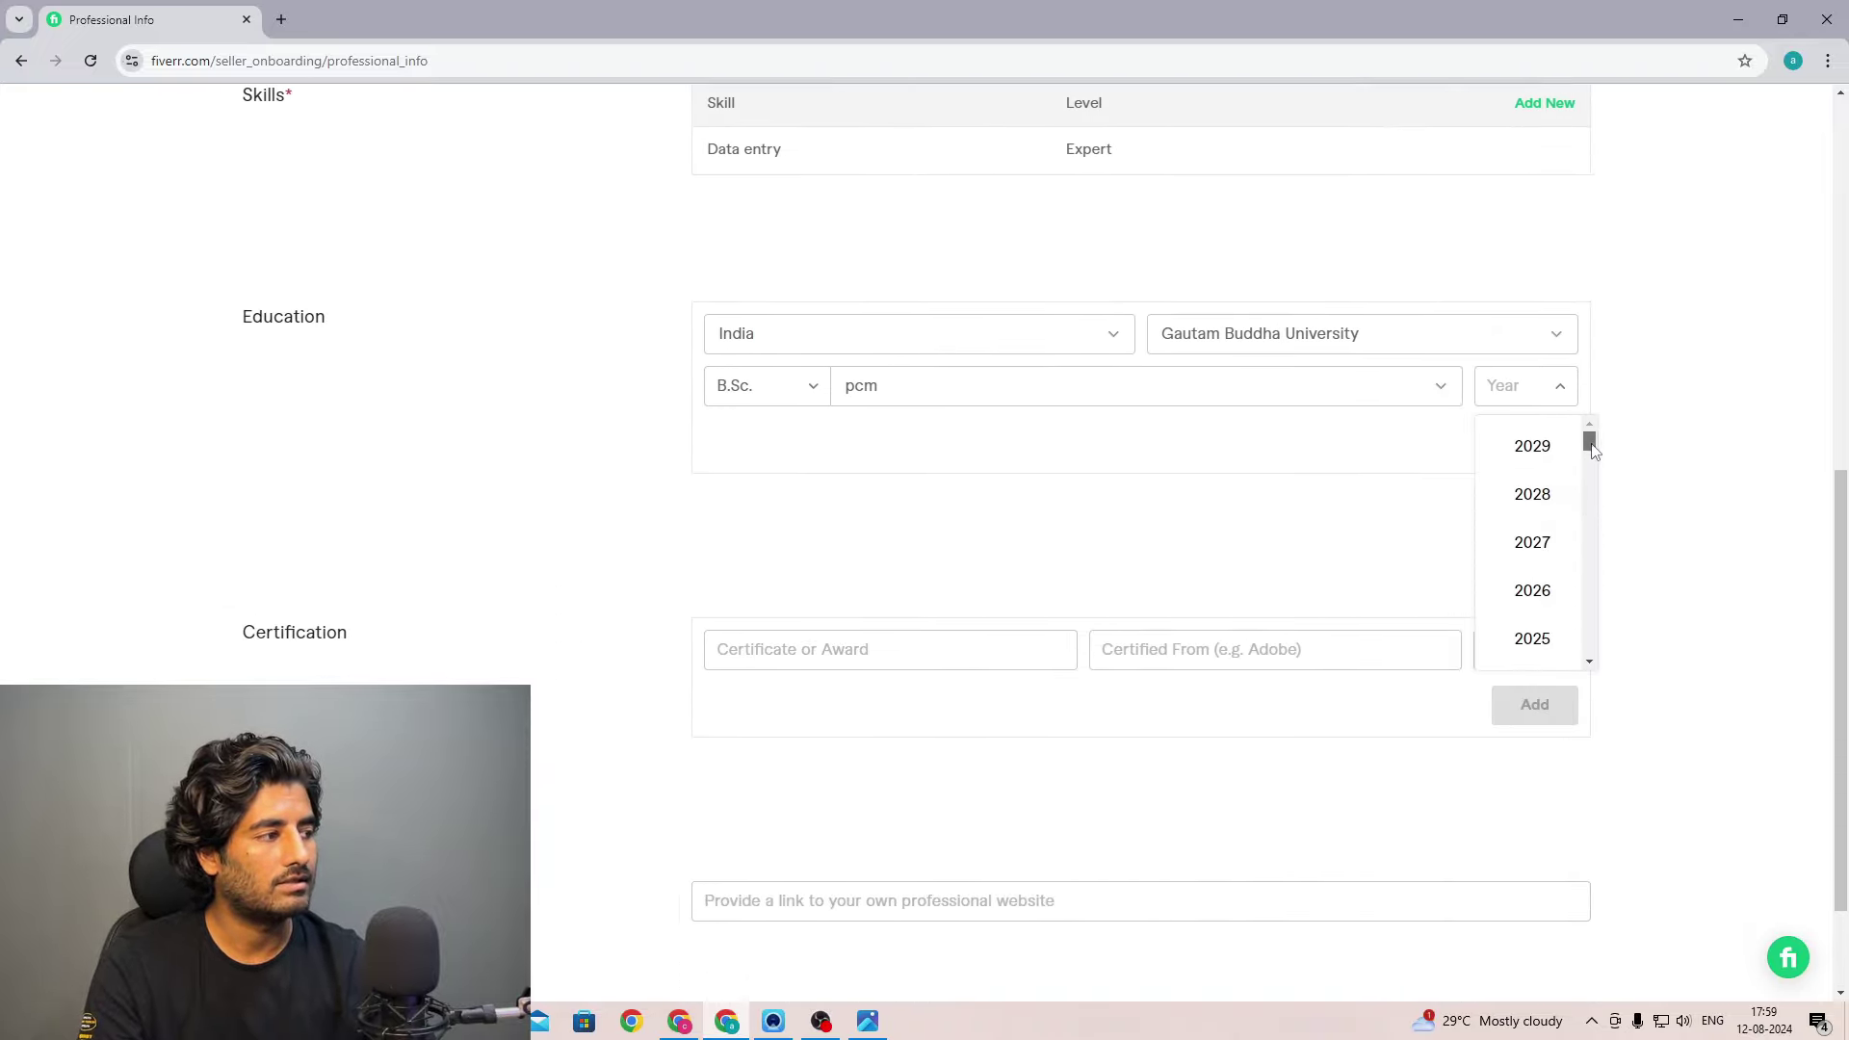
pyautogui.moveTo(1594, 451); pyautogui.dragTo(1591, 483)
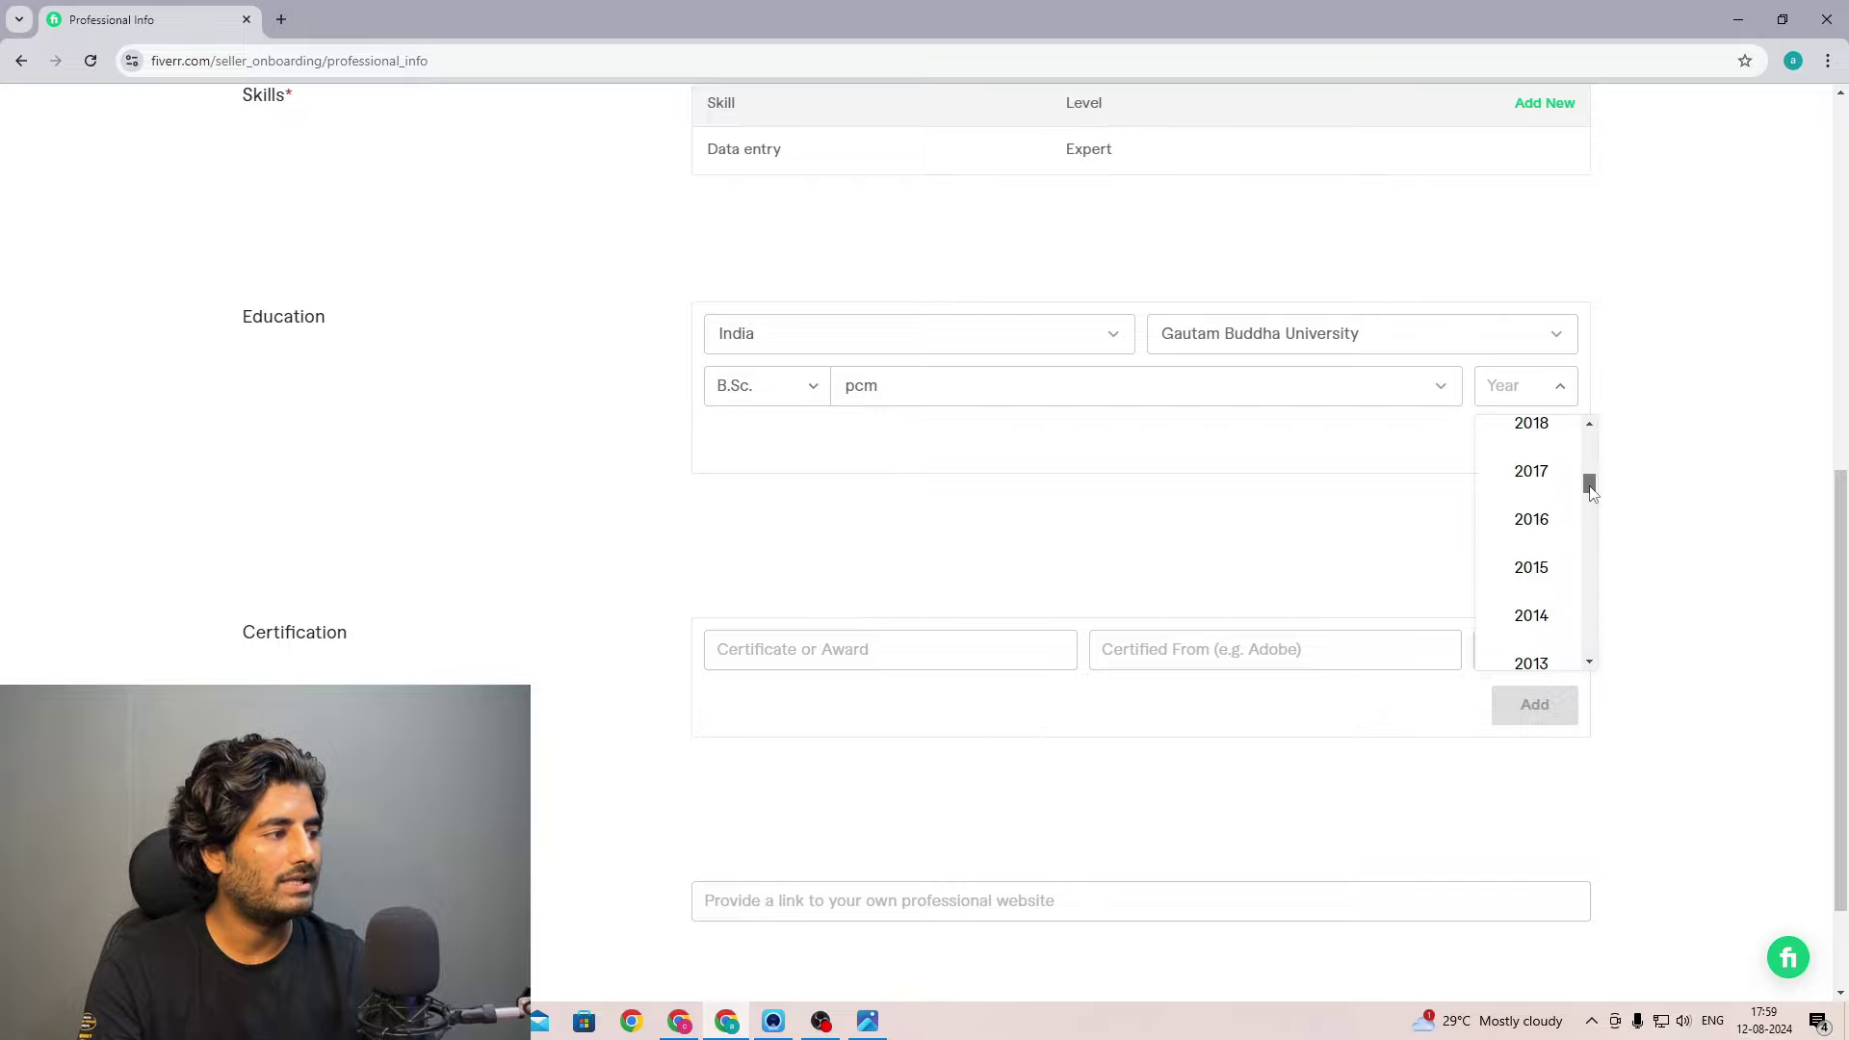
pyautogui.click(1554, 521)
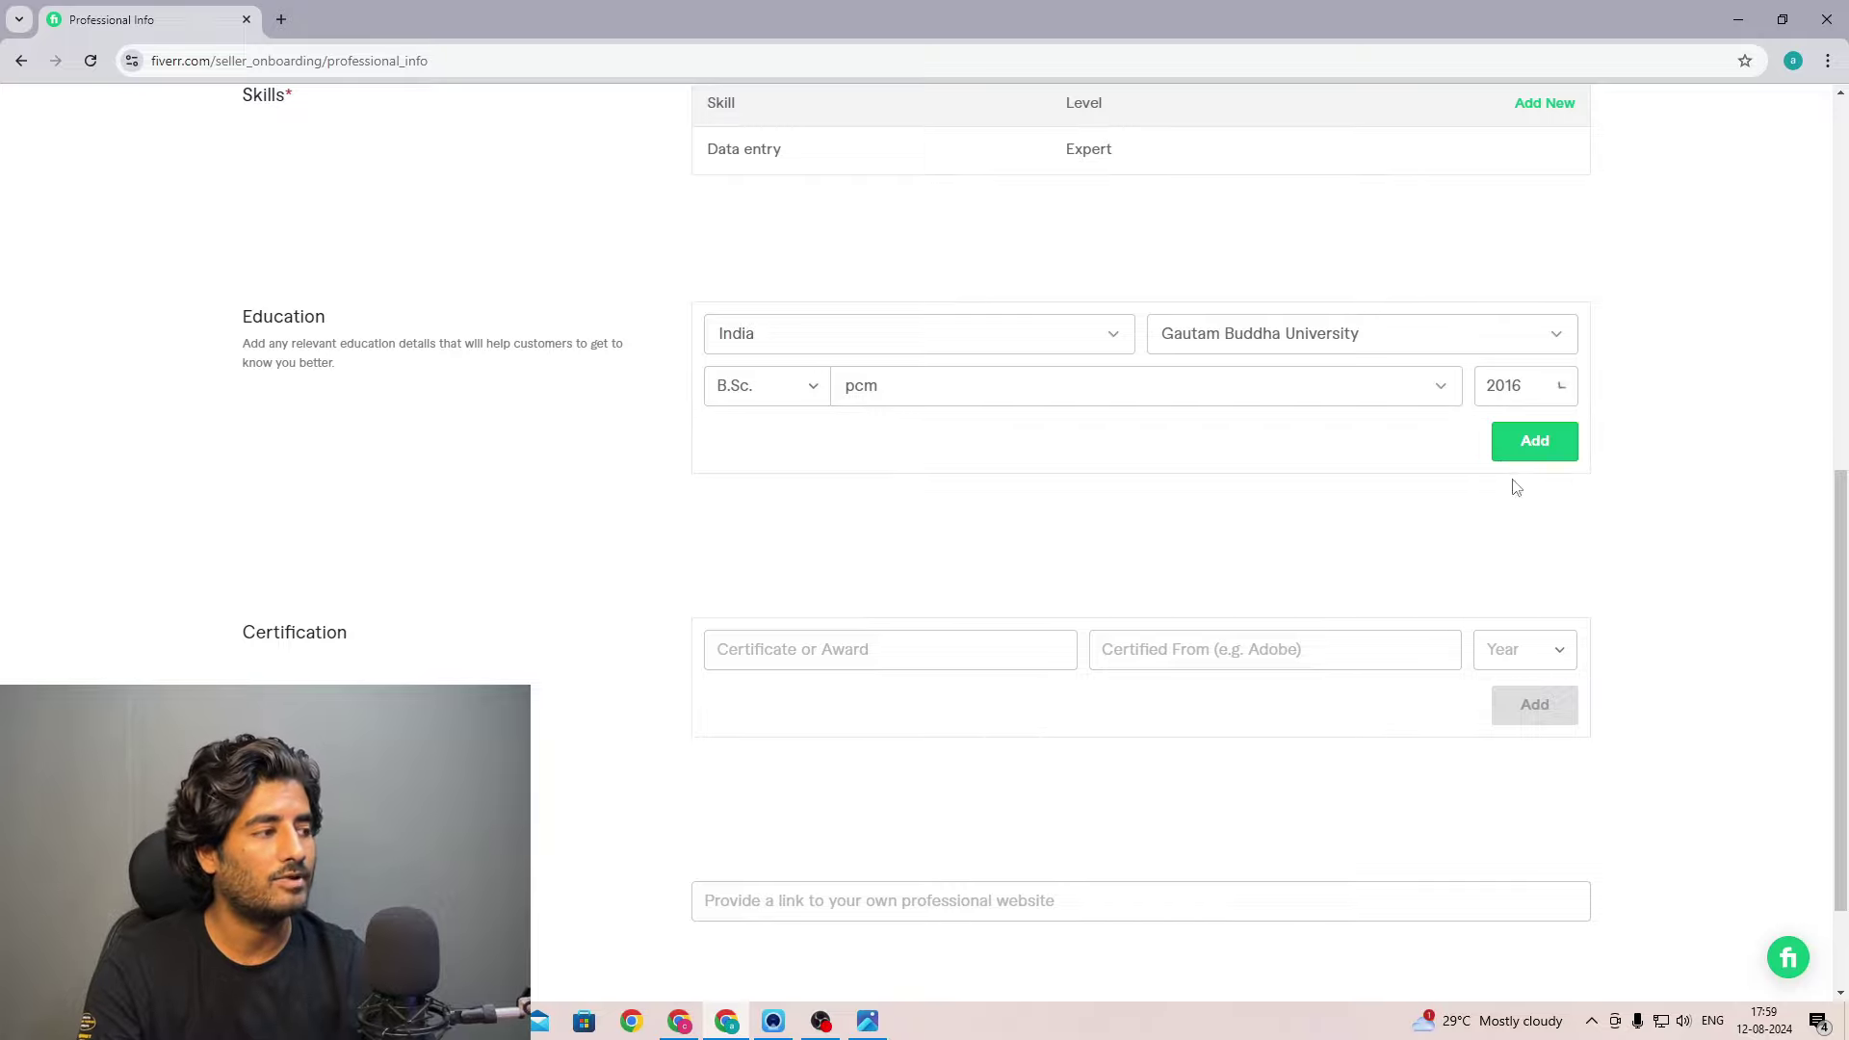
pyautogui.click(1562, 447)
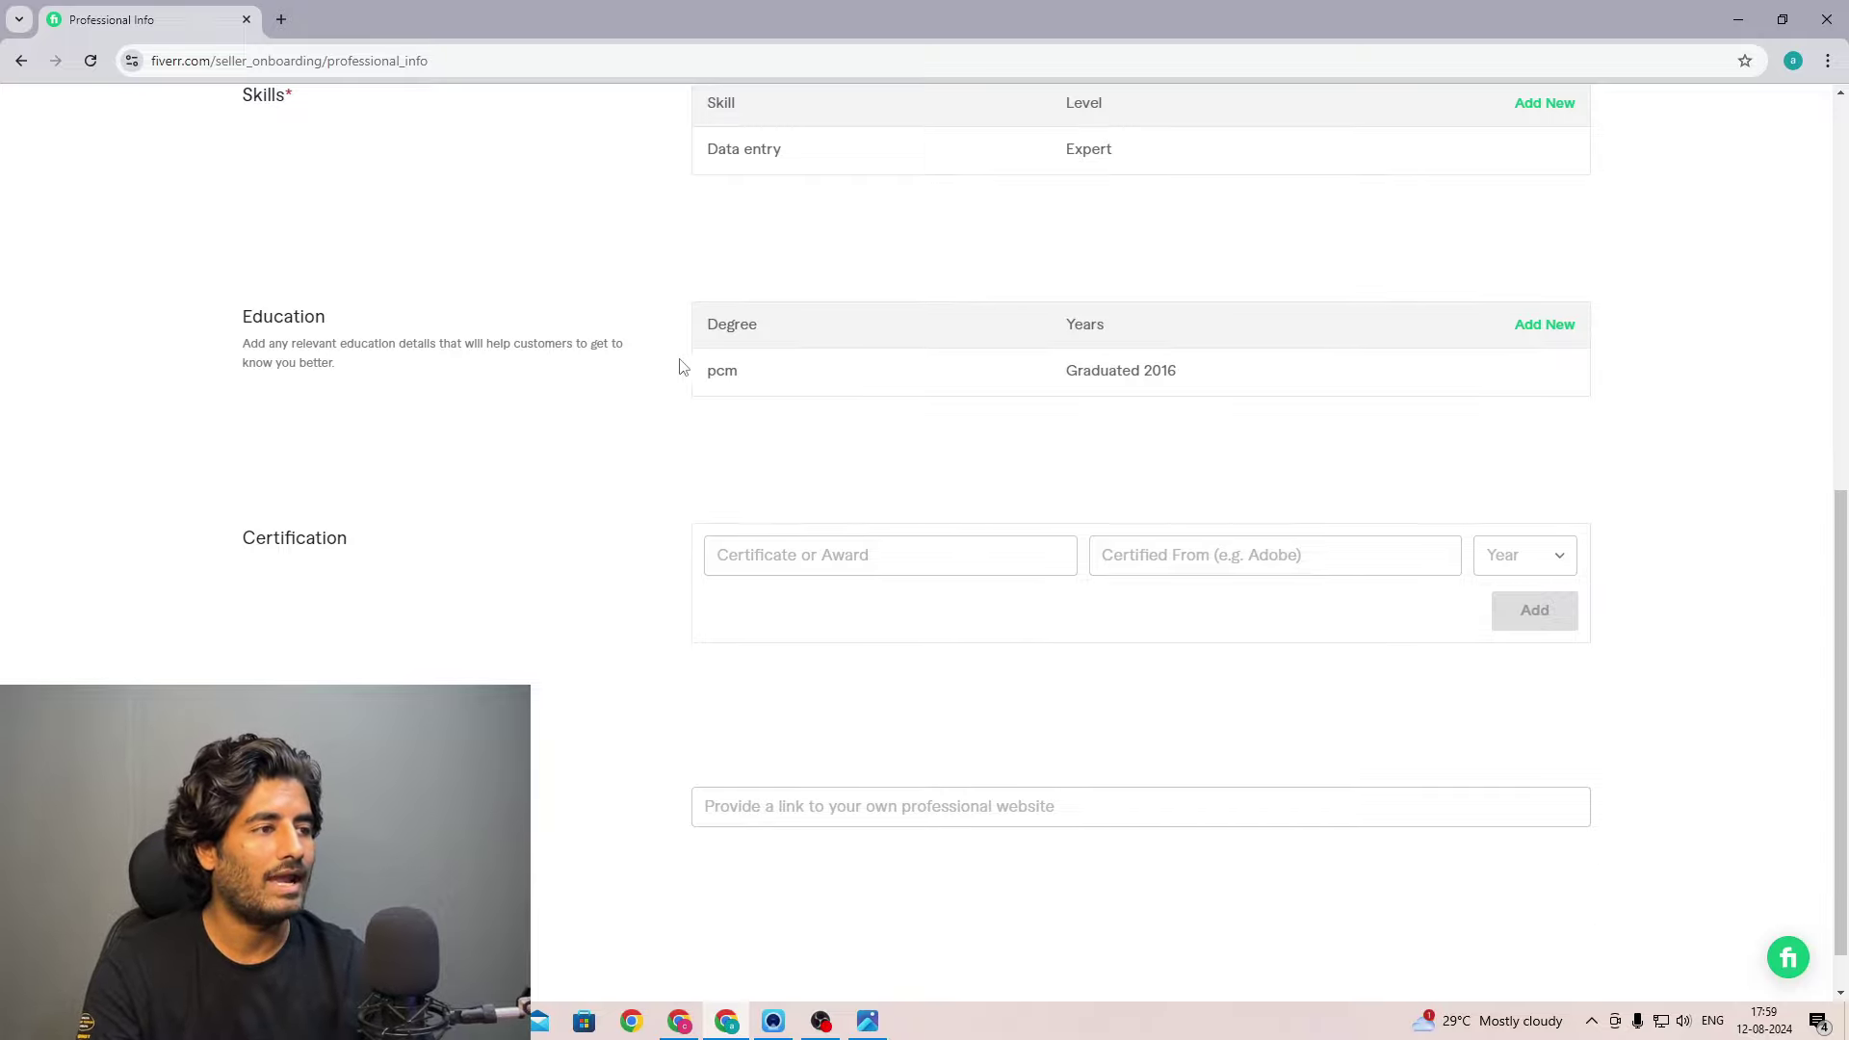
pyautogui.scroll(-1, 671, 438)
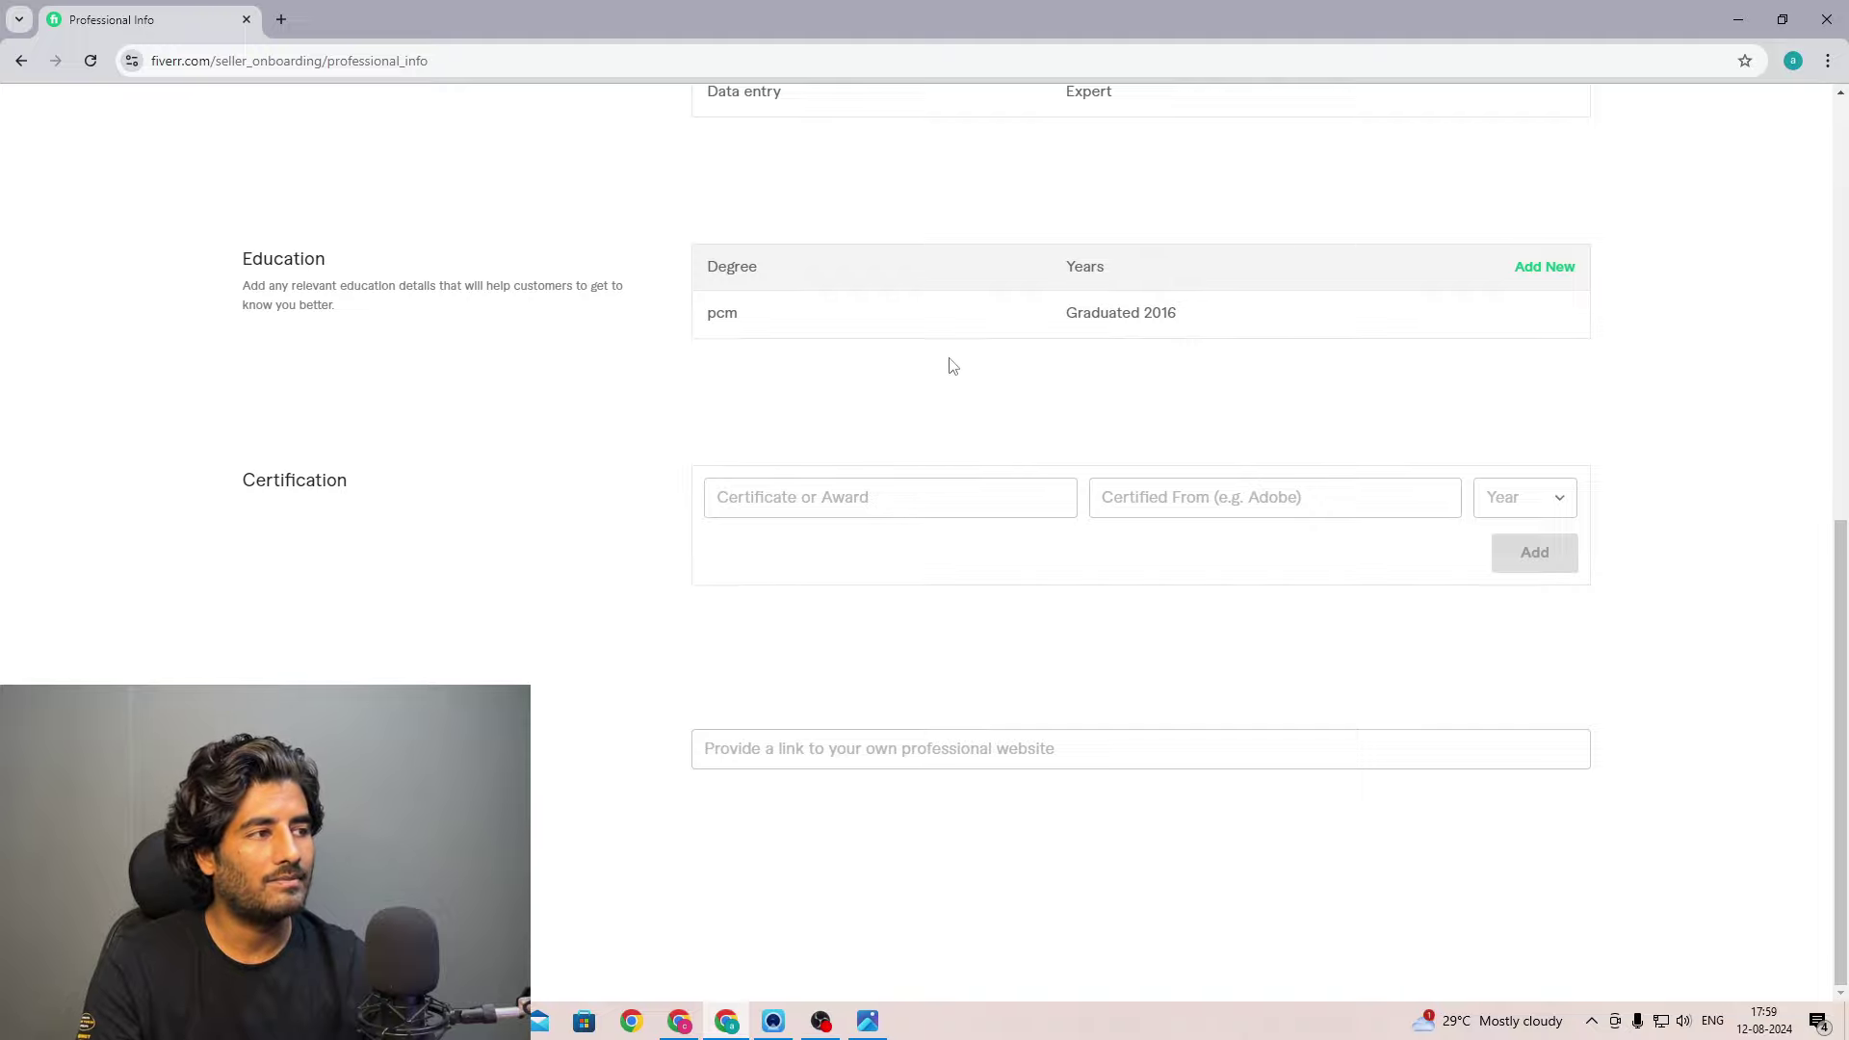
pyautogui.moveTo(331, 537)
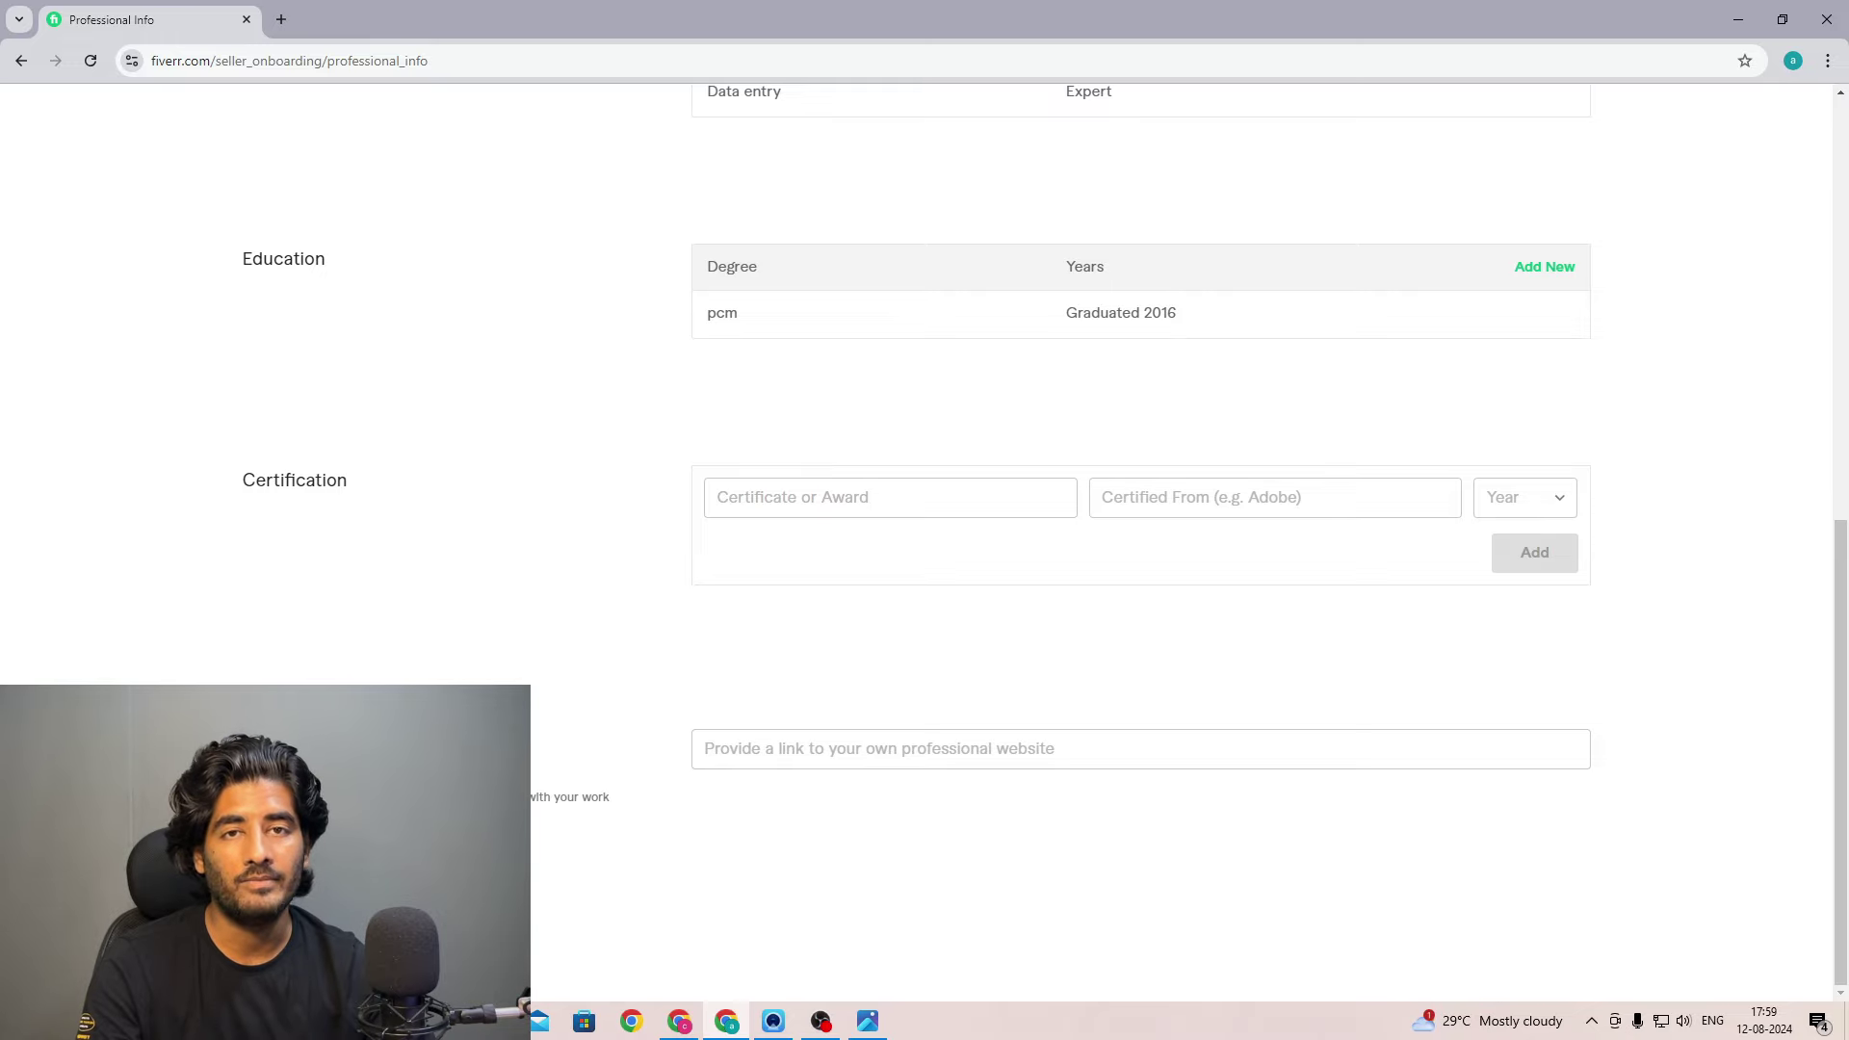
pyautogui.click(871, 1023)
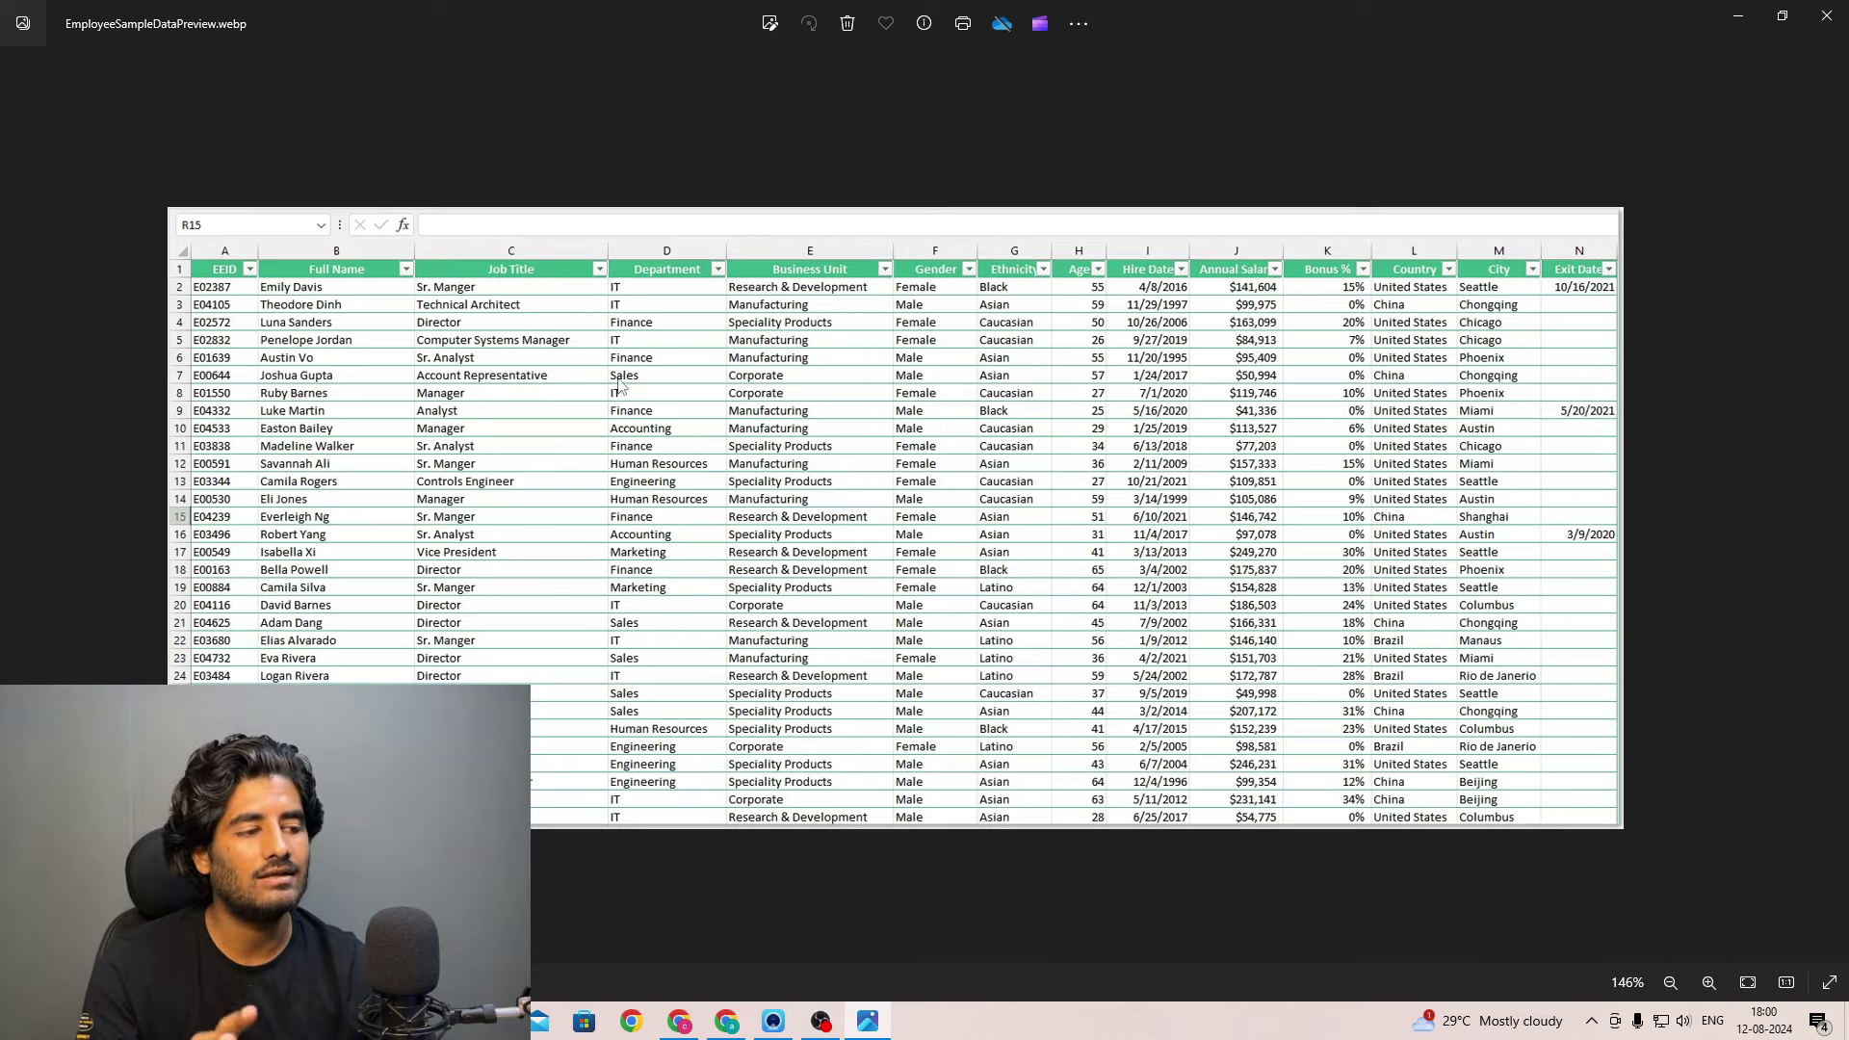
pyautogui.click(868, 1022)
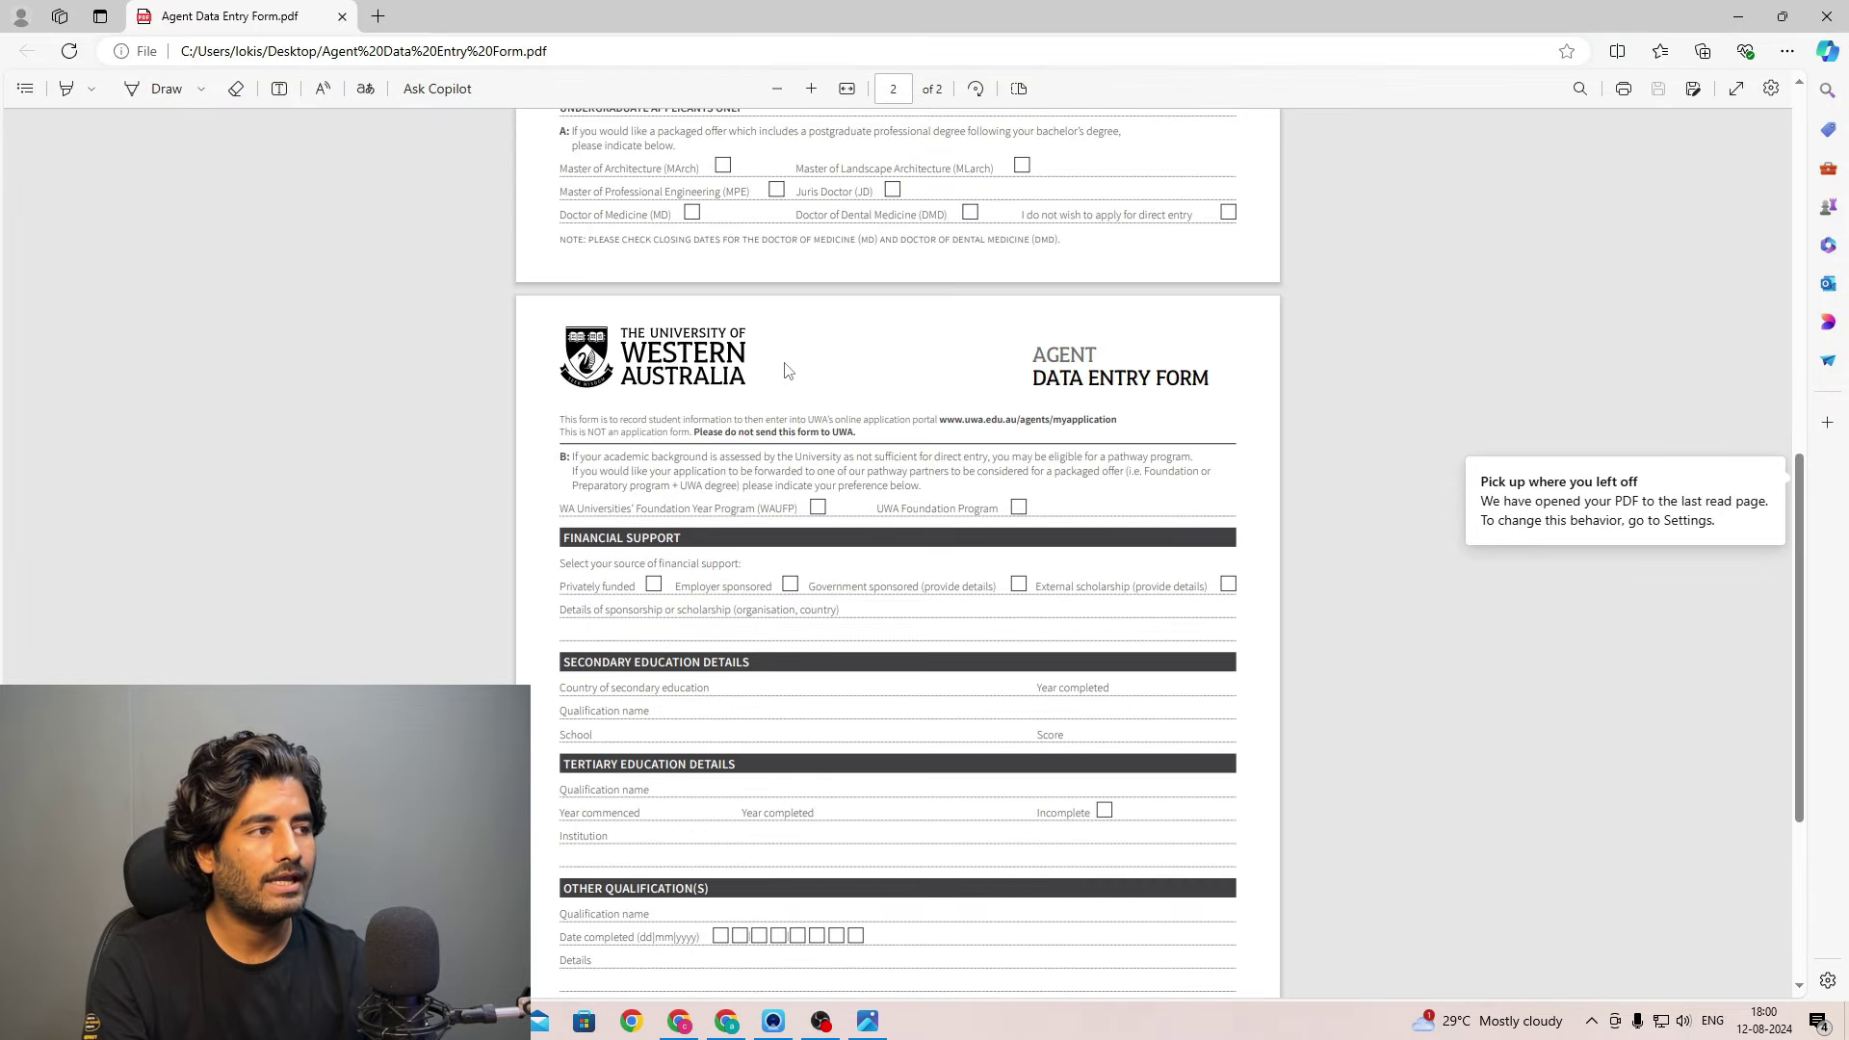
# Step: Scroll through the Agent Data Entry Form PDF, then switch back to the Fiverr page
pyautogui.scroll(-3, 788, 370)
pyautogui.scroll(1, 1056, 236)
pyautogui.scroll(1, 1073, 280)
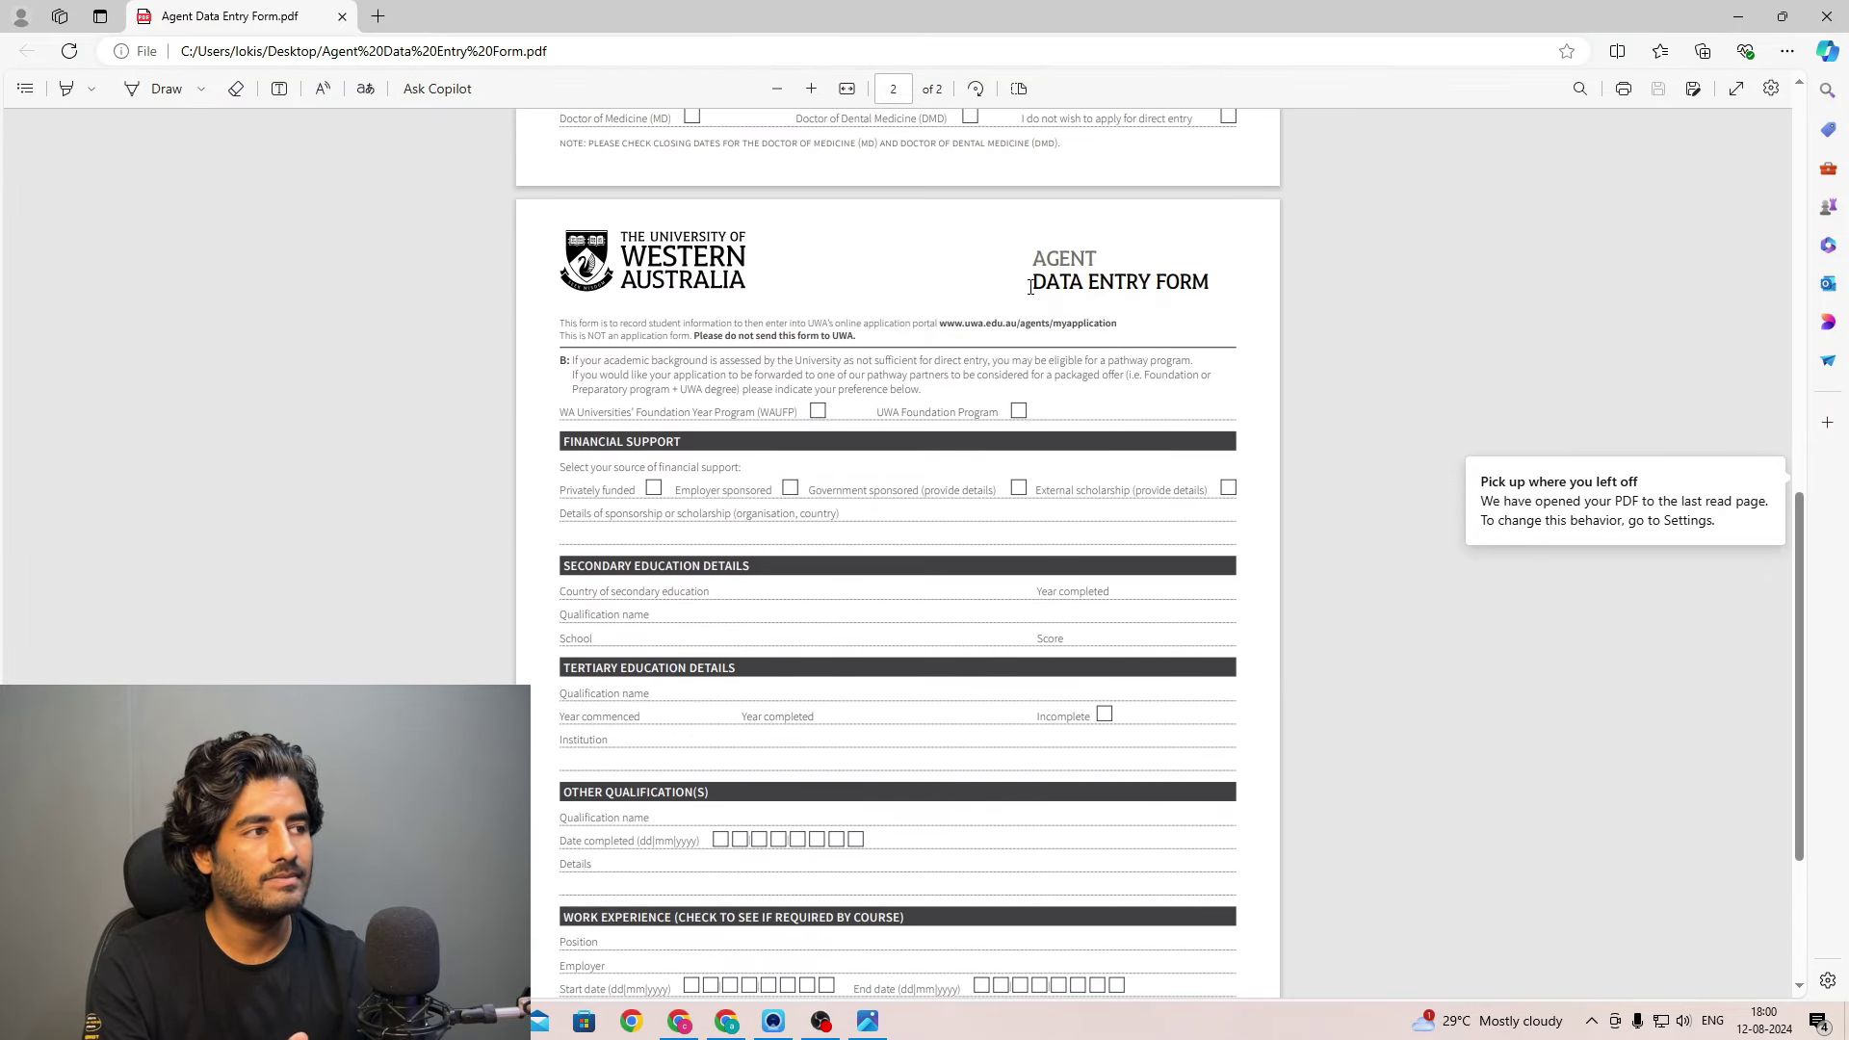
pyautogui.scroll(-3, 993, 448)
pyautogui.scroll(4, 872, 461)
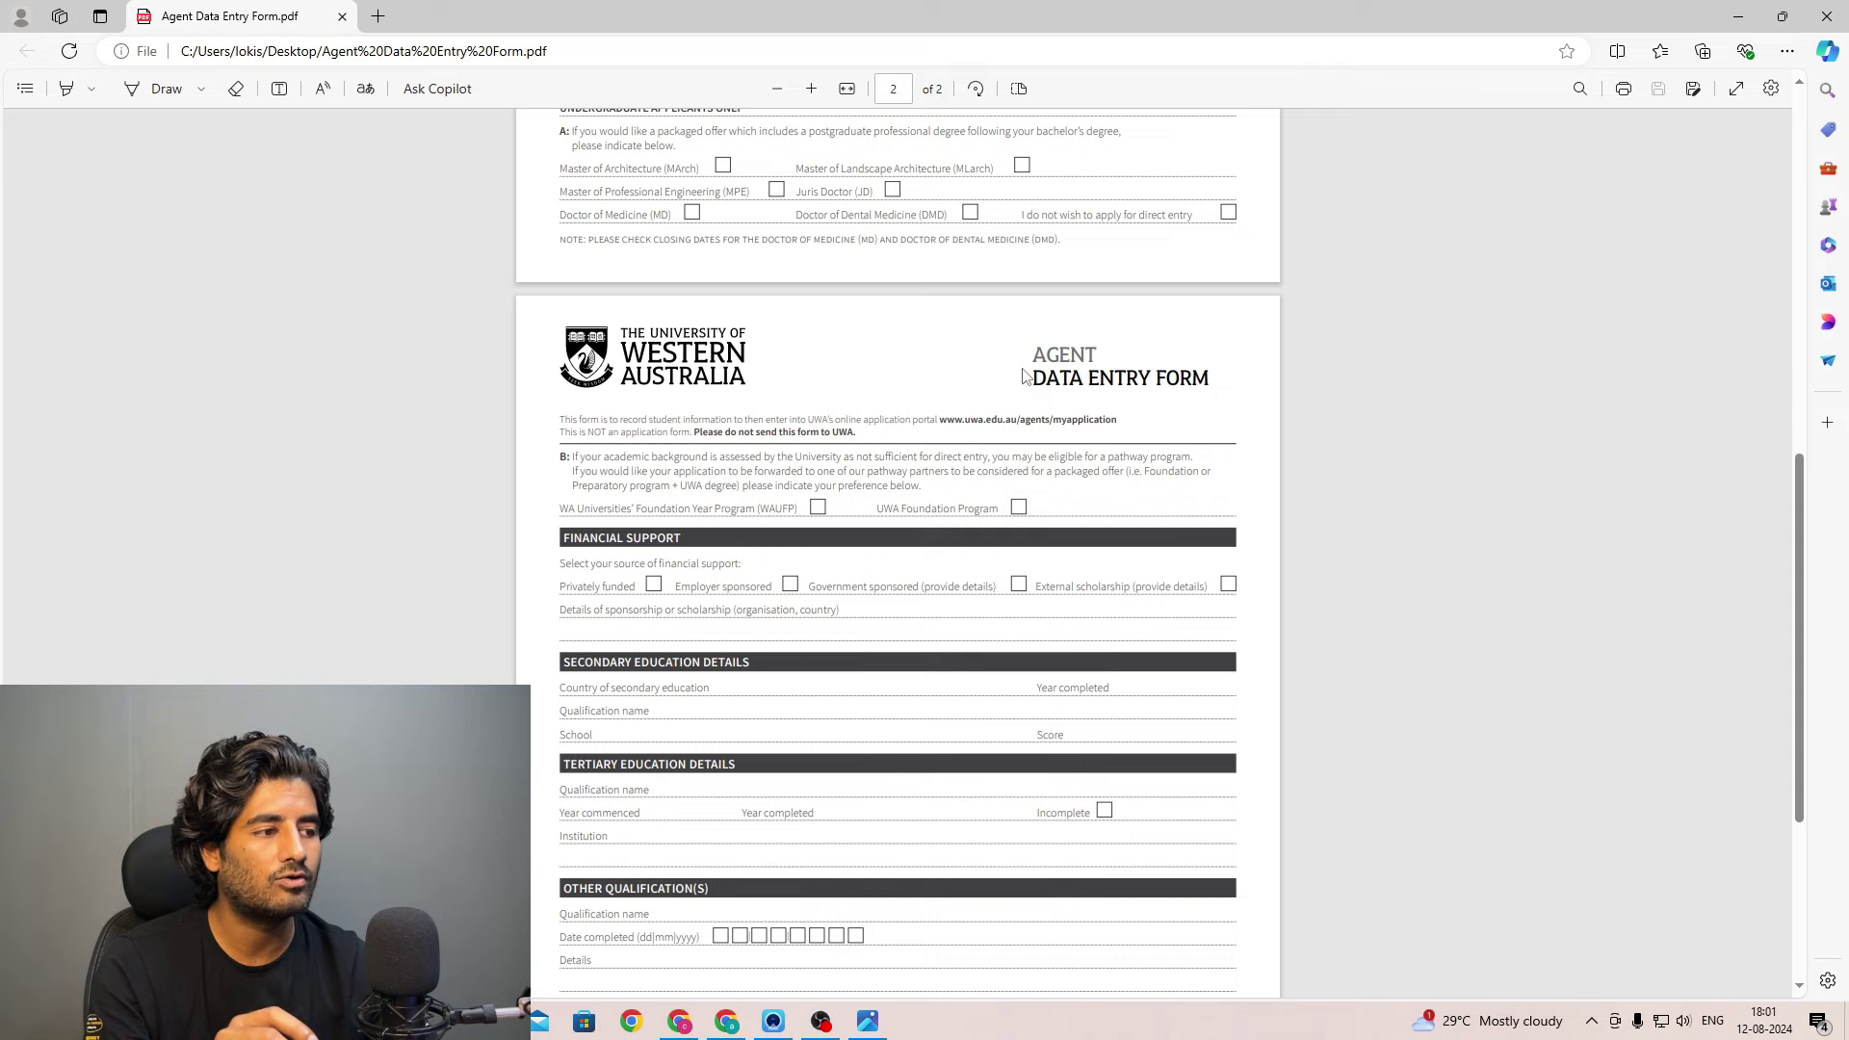
pyautogui.click(720, 1028)
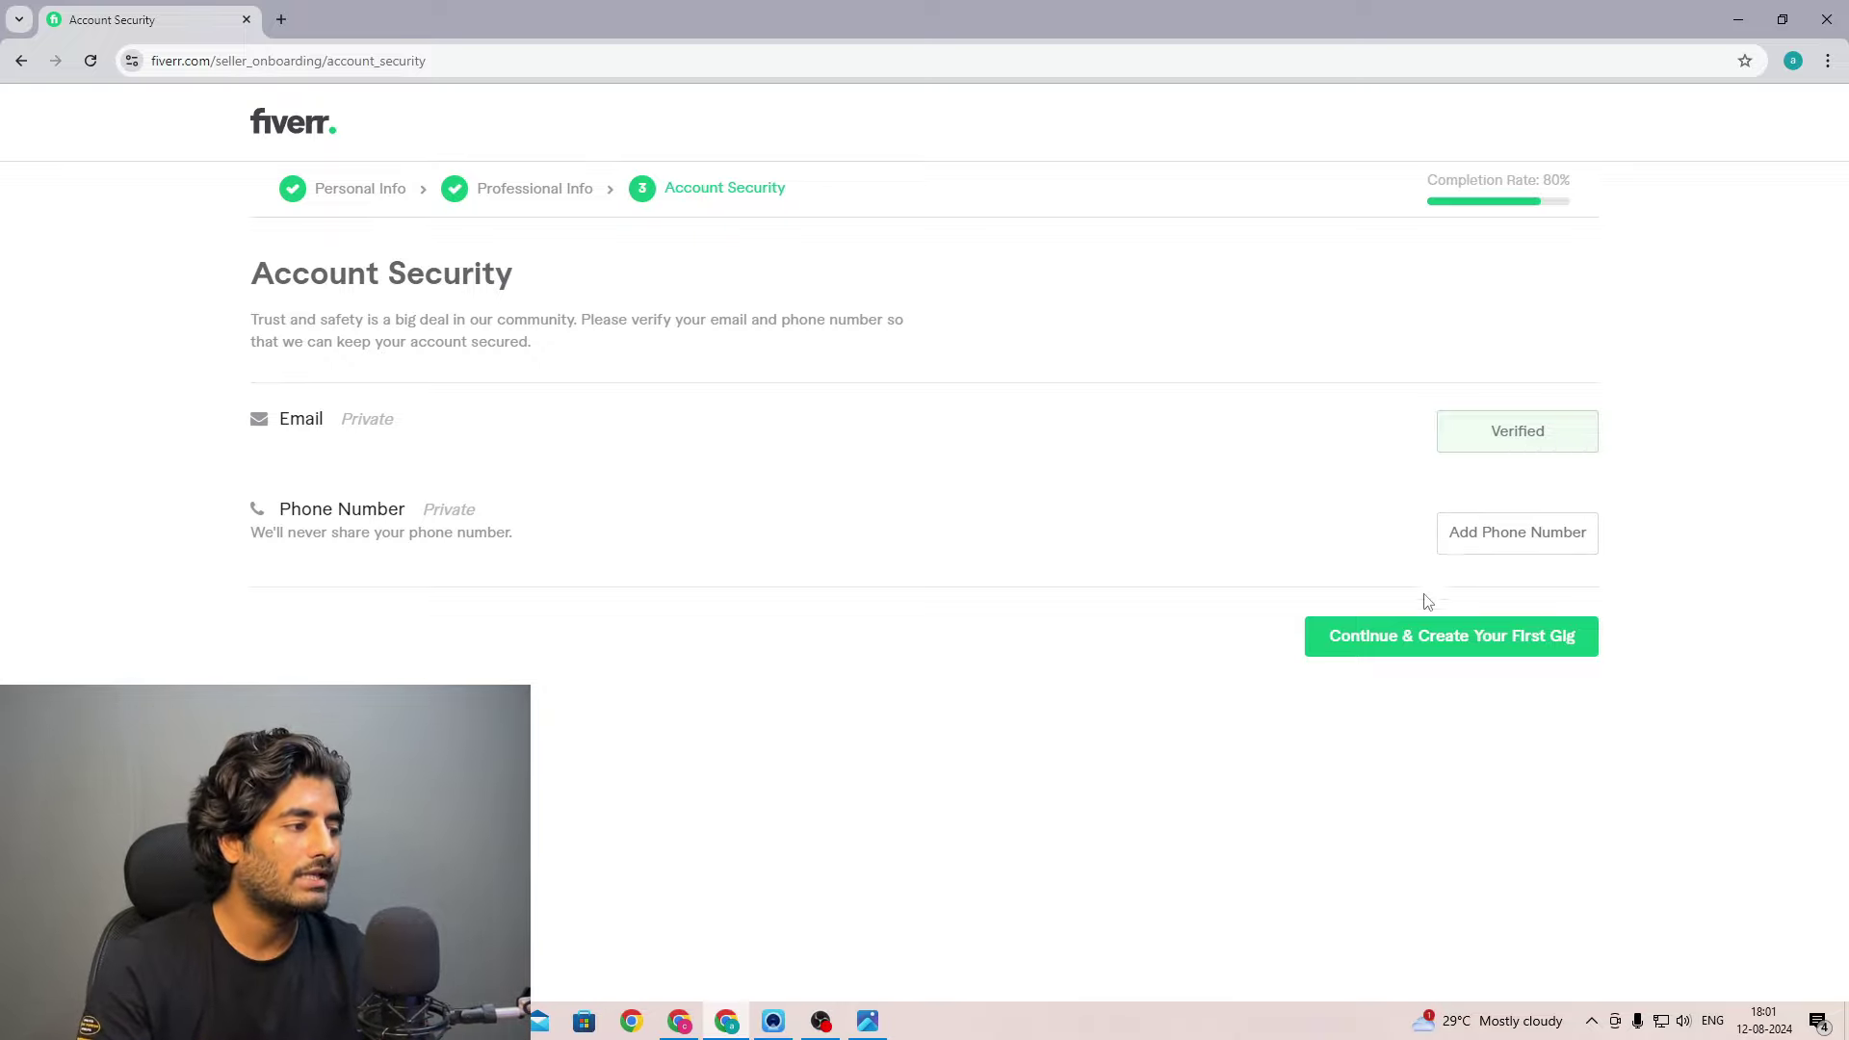
# Step: Continue to creating the first gig, dismiss the profile notice, and begin adding a phone number
pyautogui.click(1397, 654)
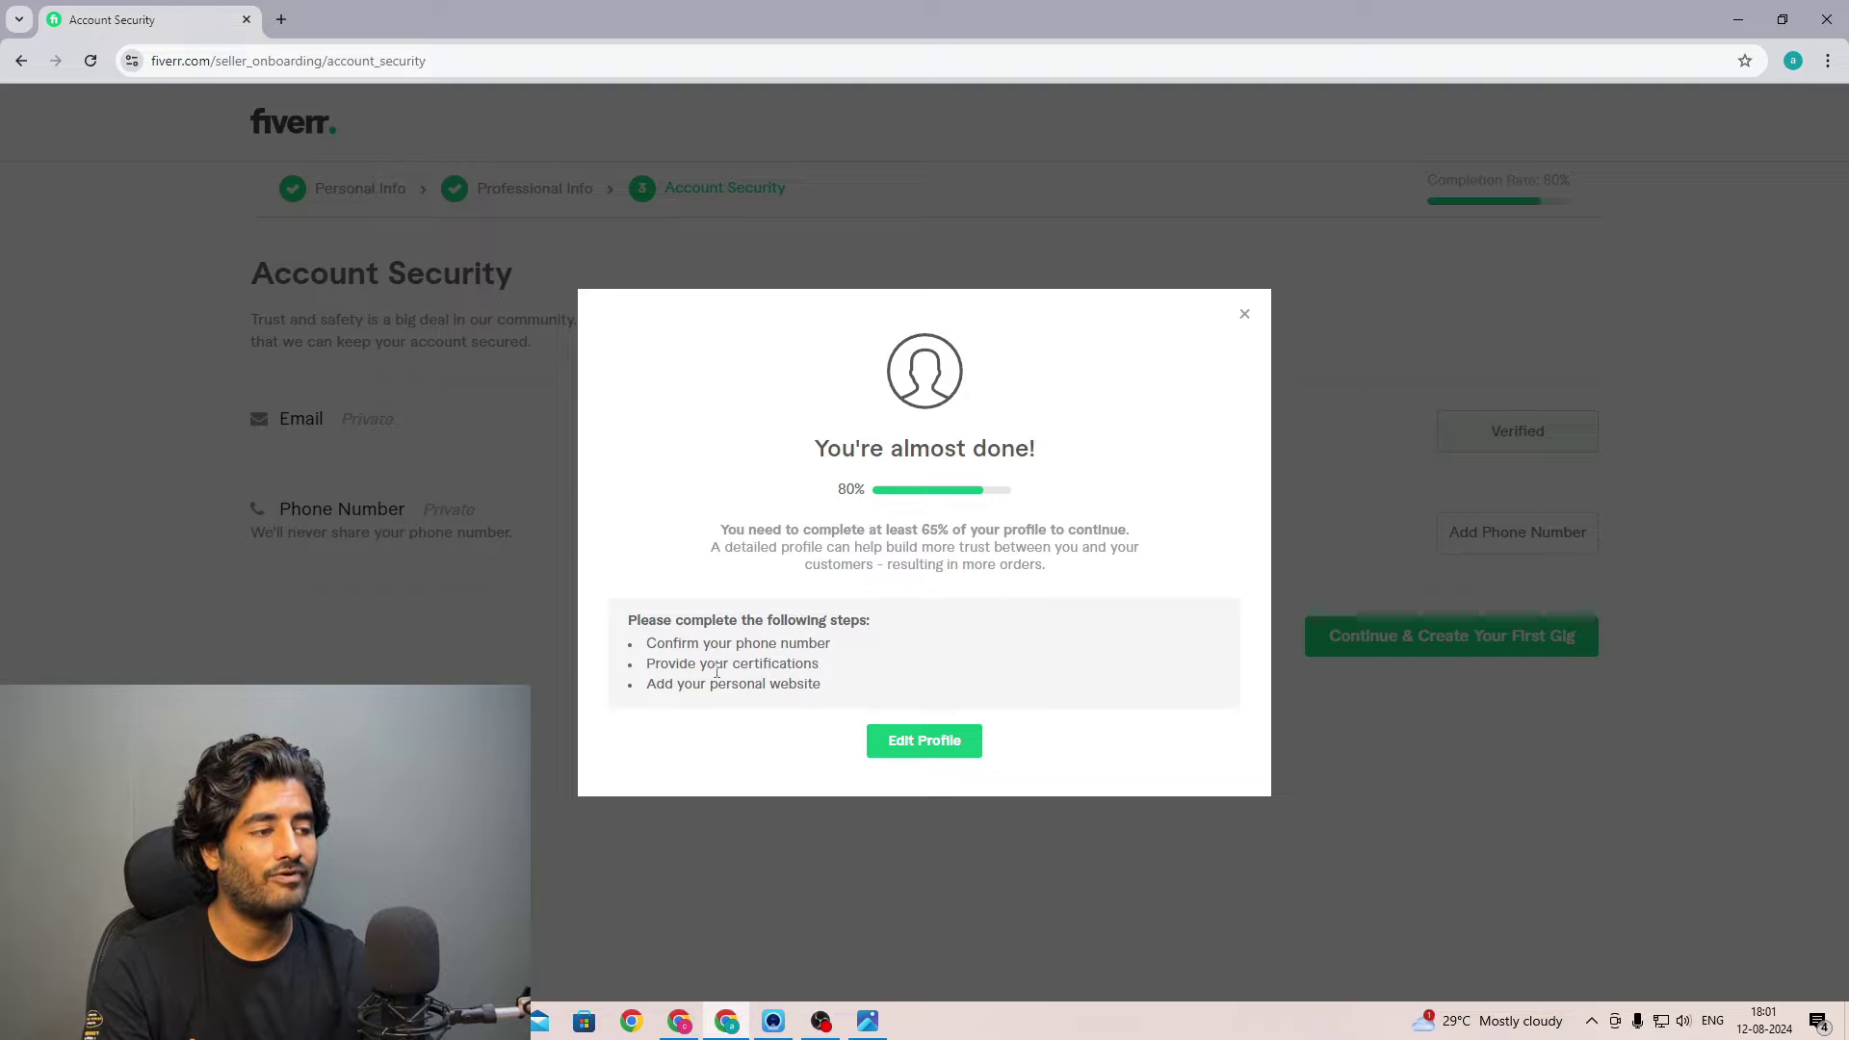
pyautogui.click(901, 744)
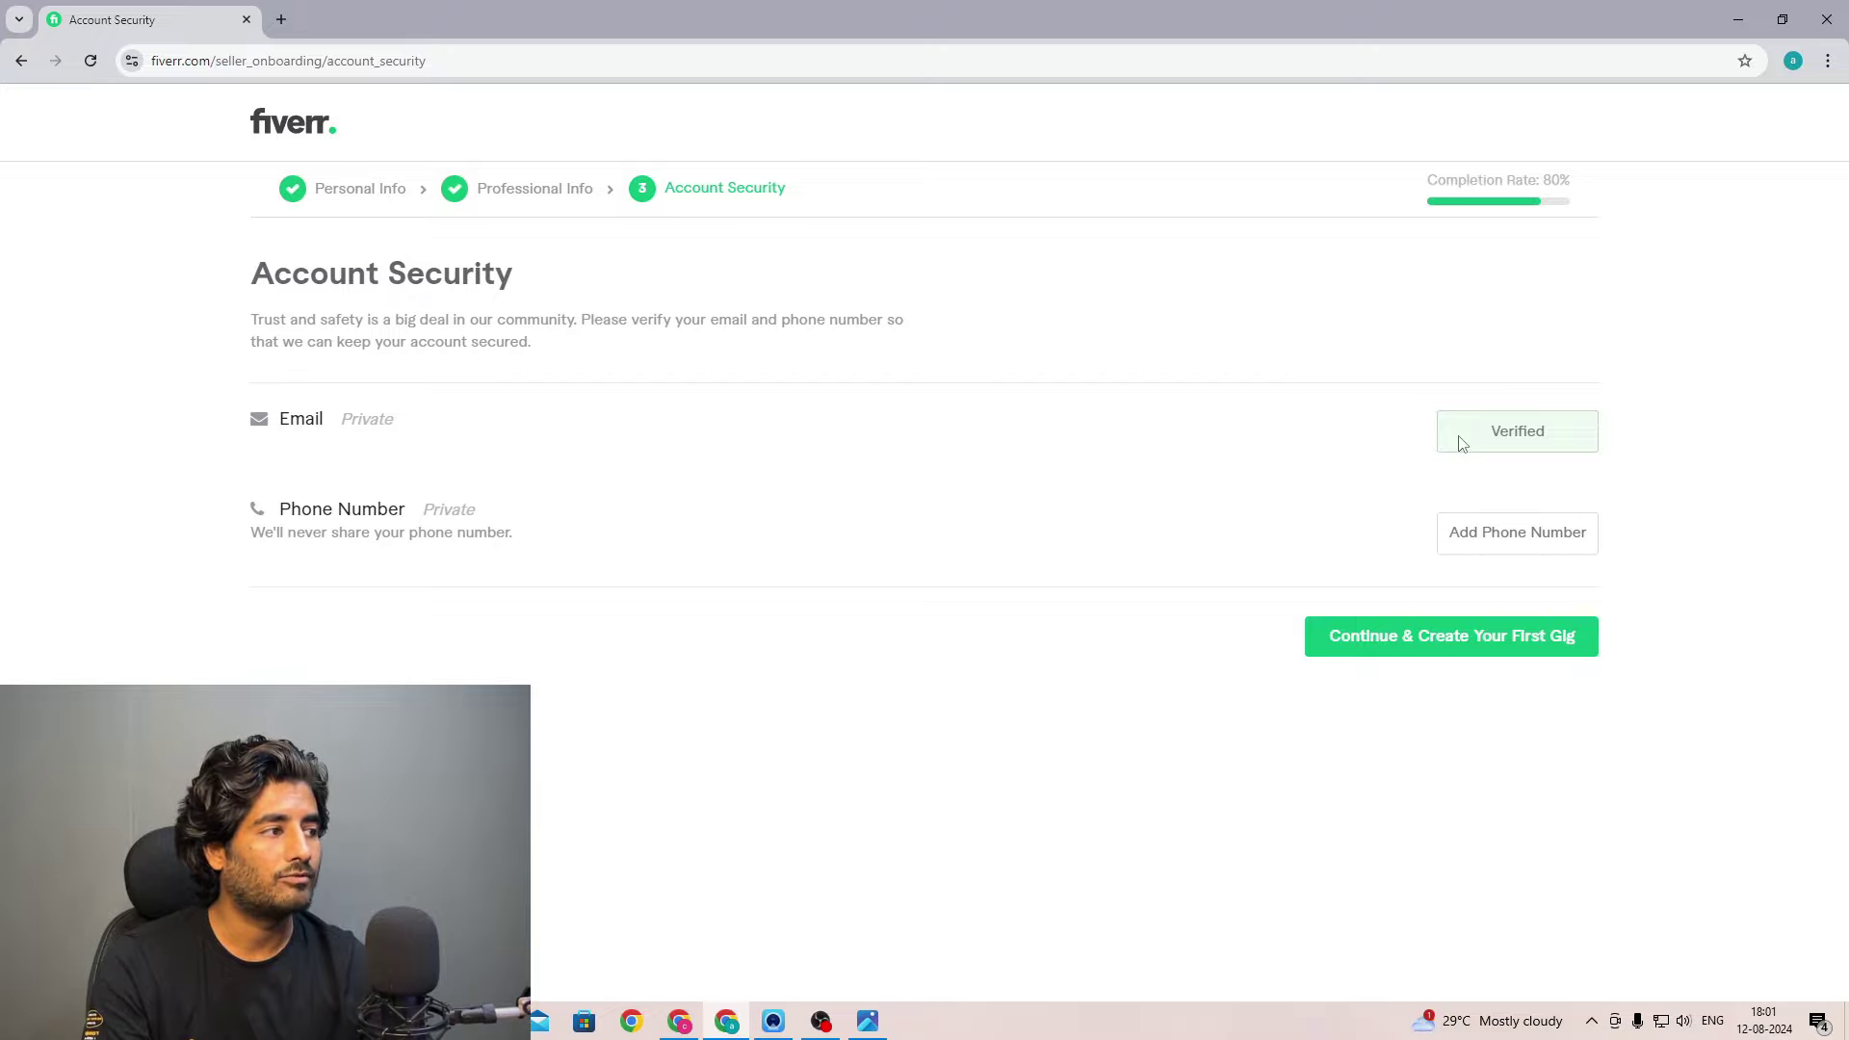
pyautogui.click(1488, 536)
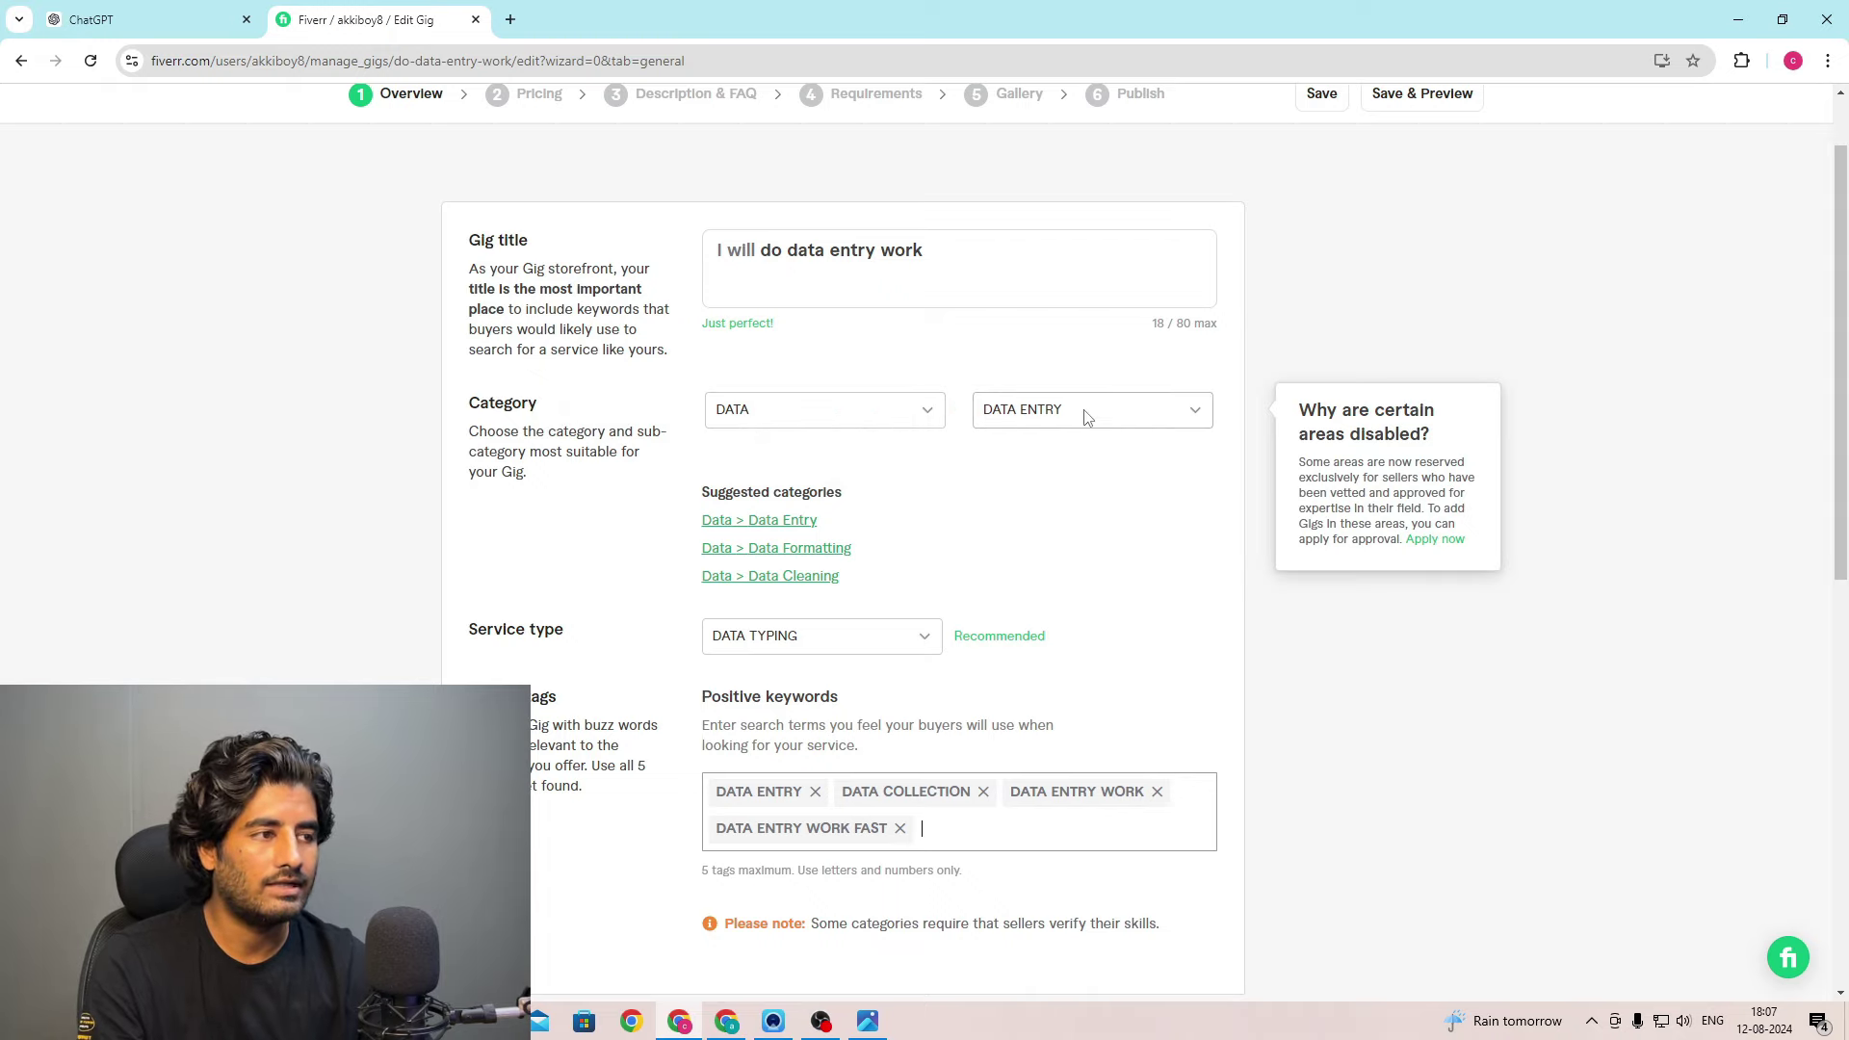
# Step: Remove the DATA COLLECTION and DATA ENTRY WORK FAST tags and save the gig overview
pyautogui.scroll(-1, 1059, 433)
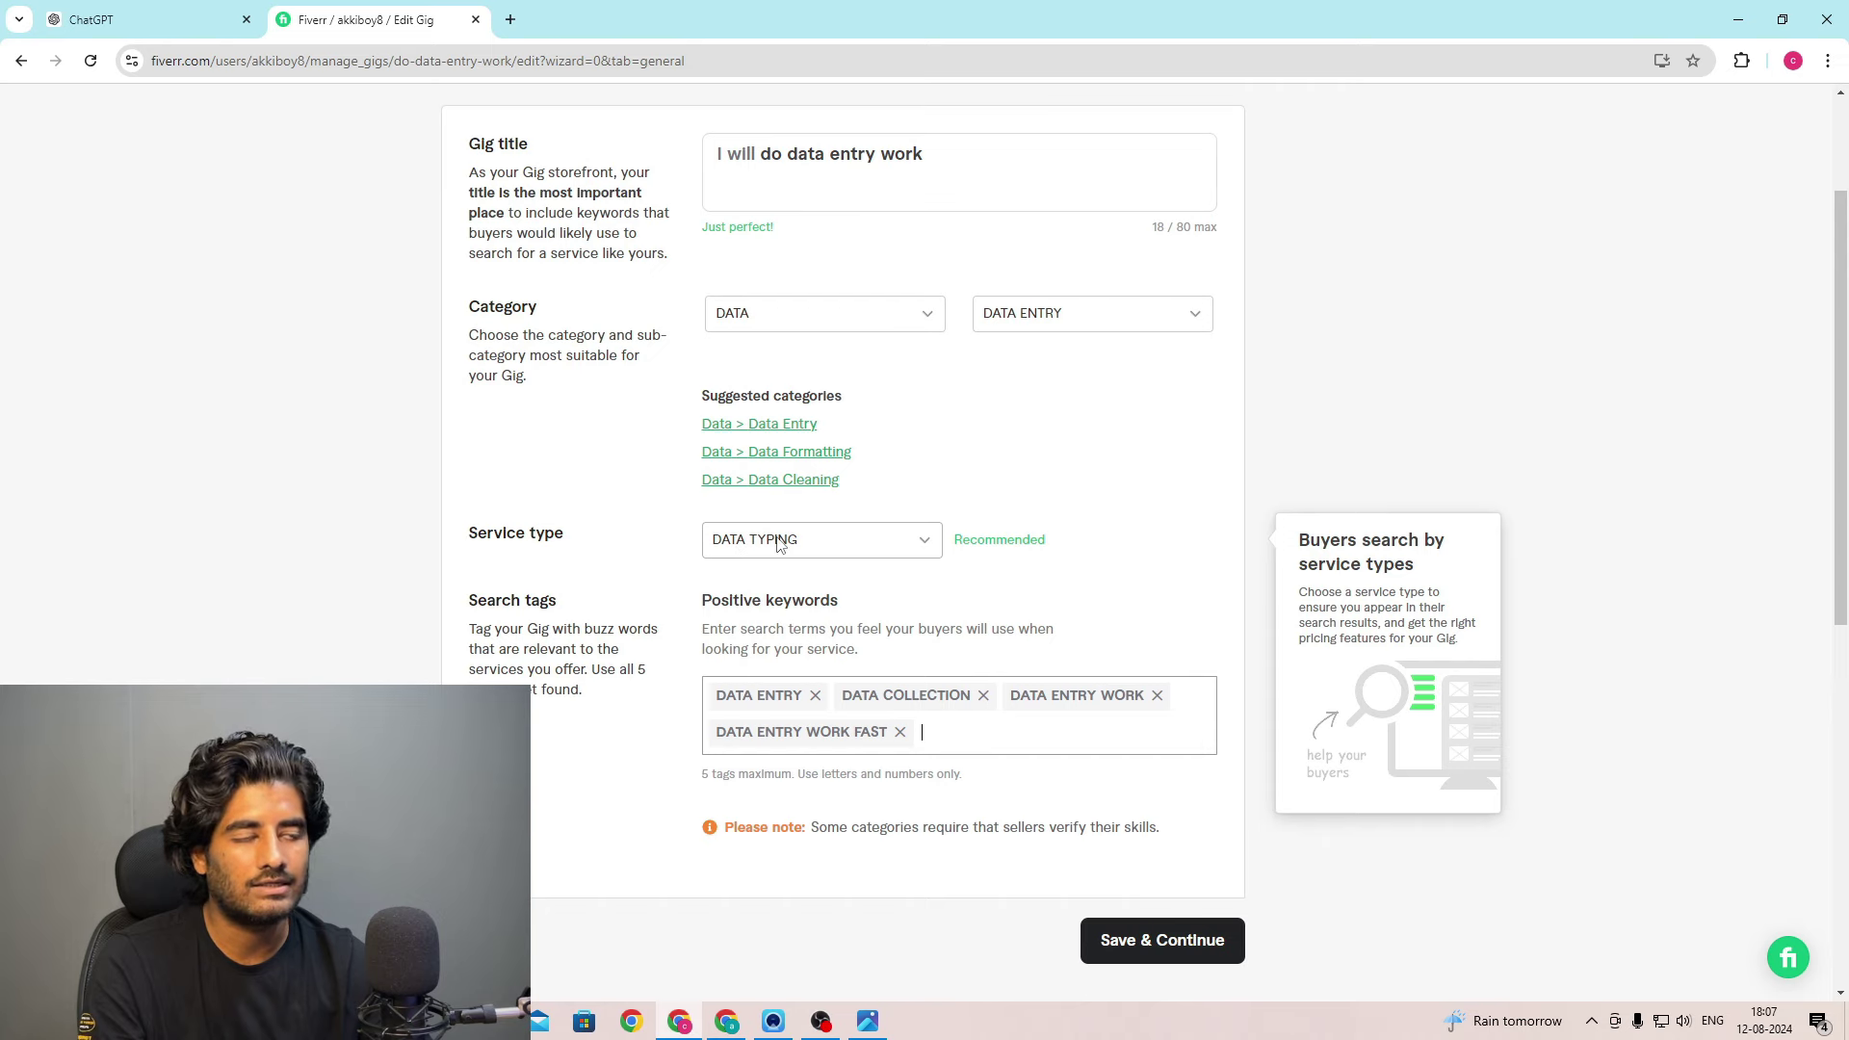
pyautogui.scroll(-2, 782, 546)
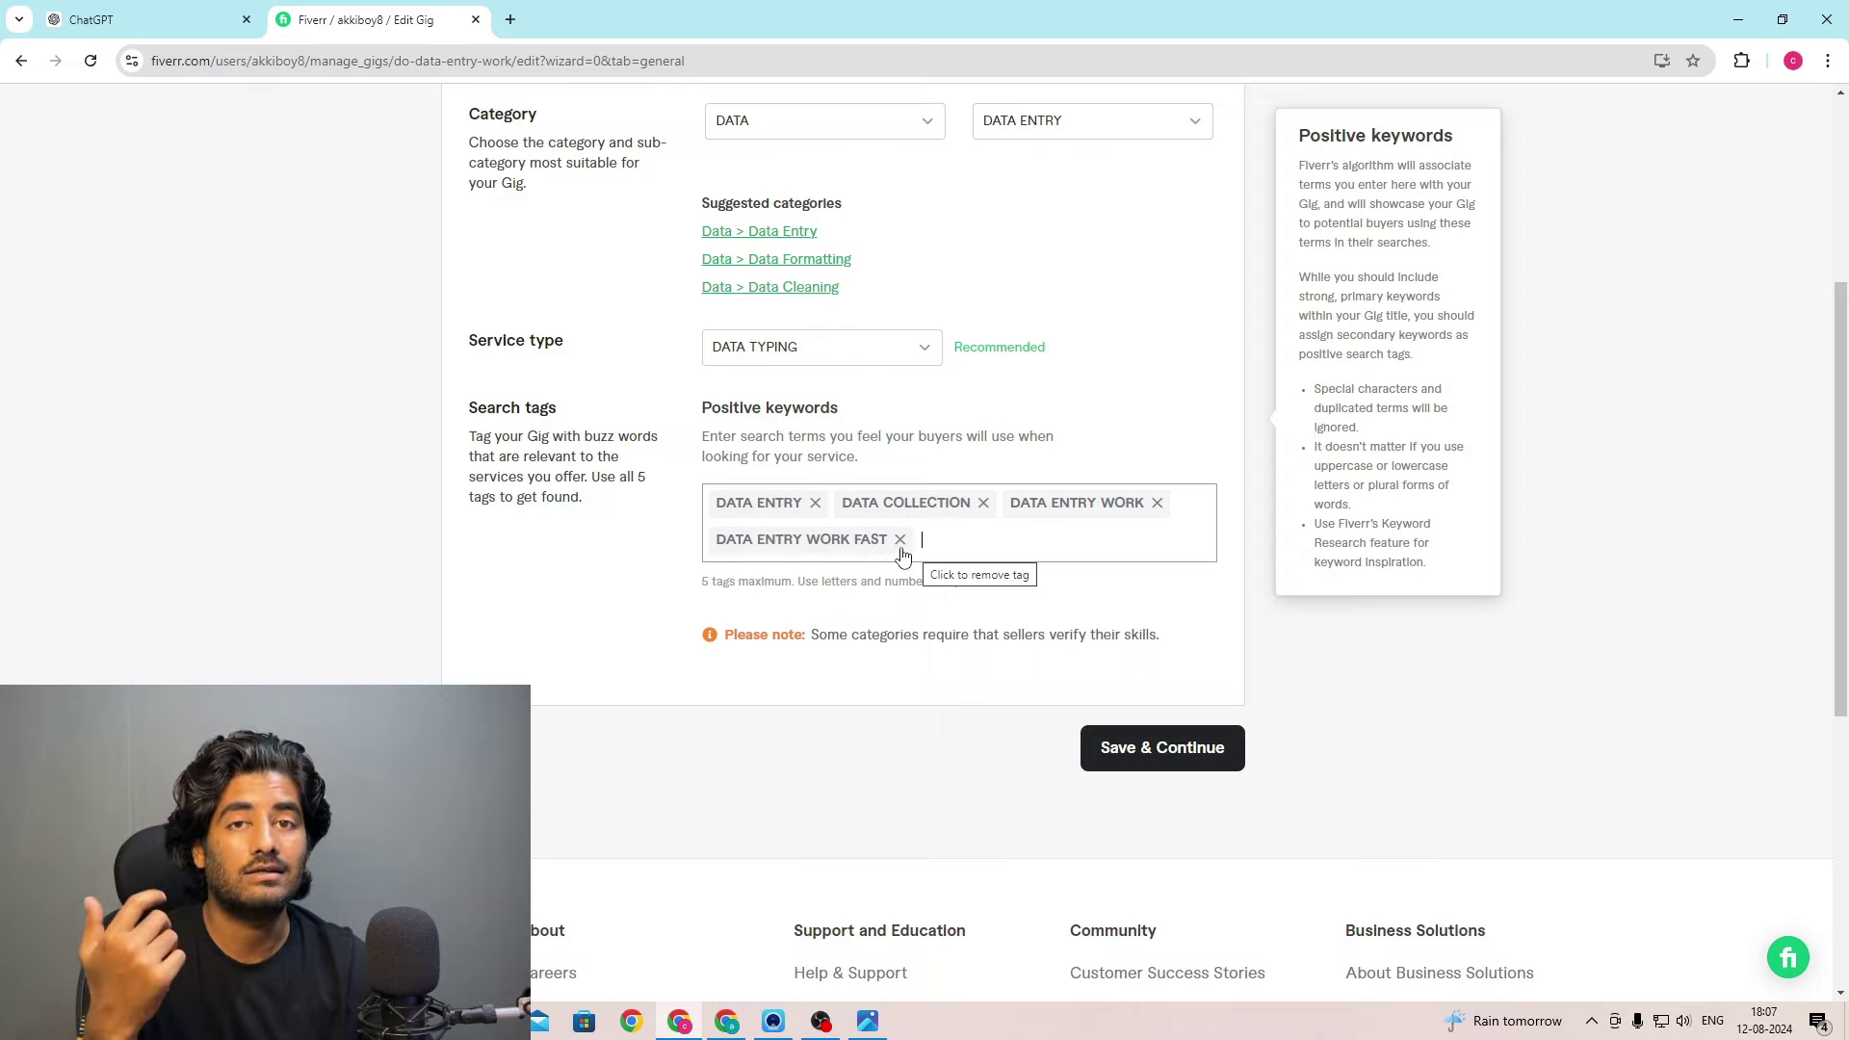
pyautogui.click(1093, 682)
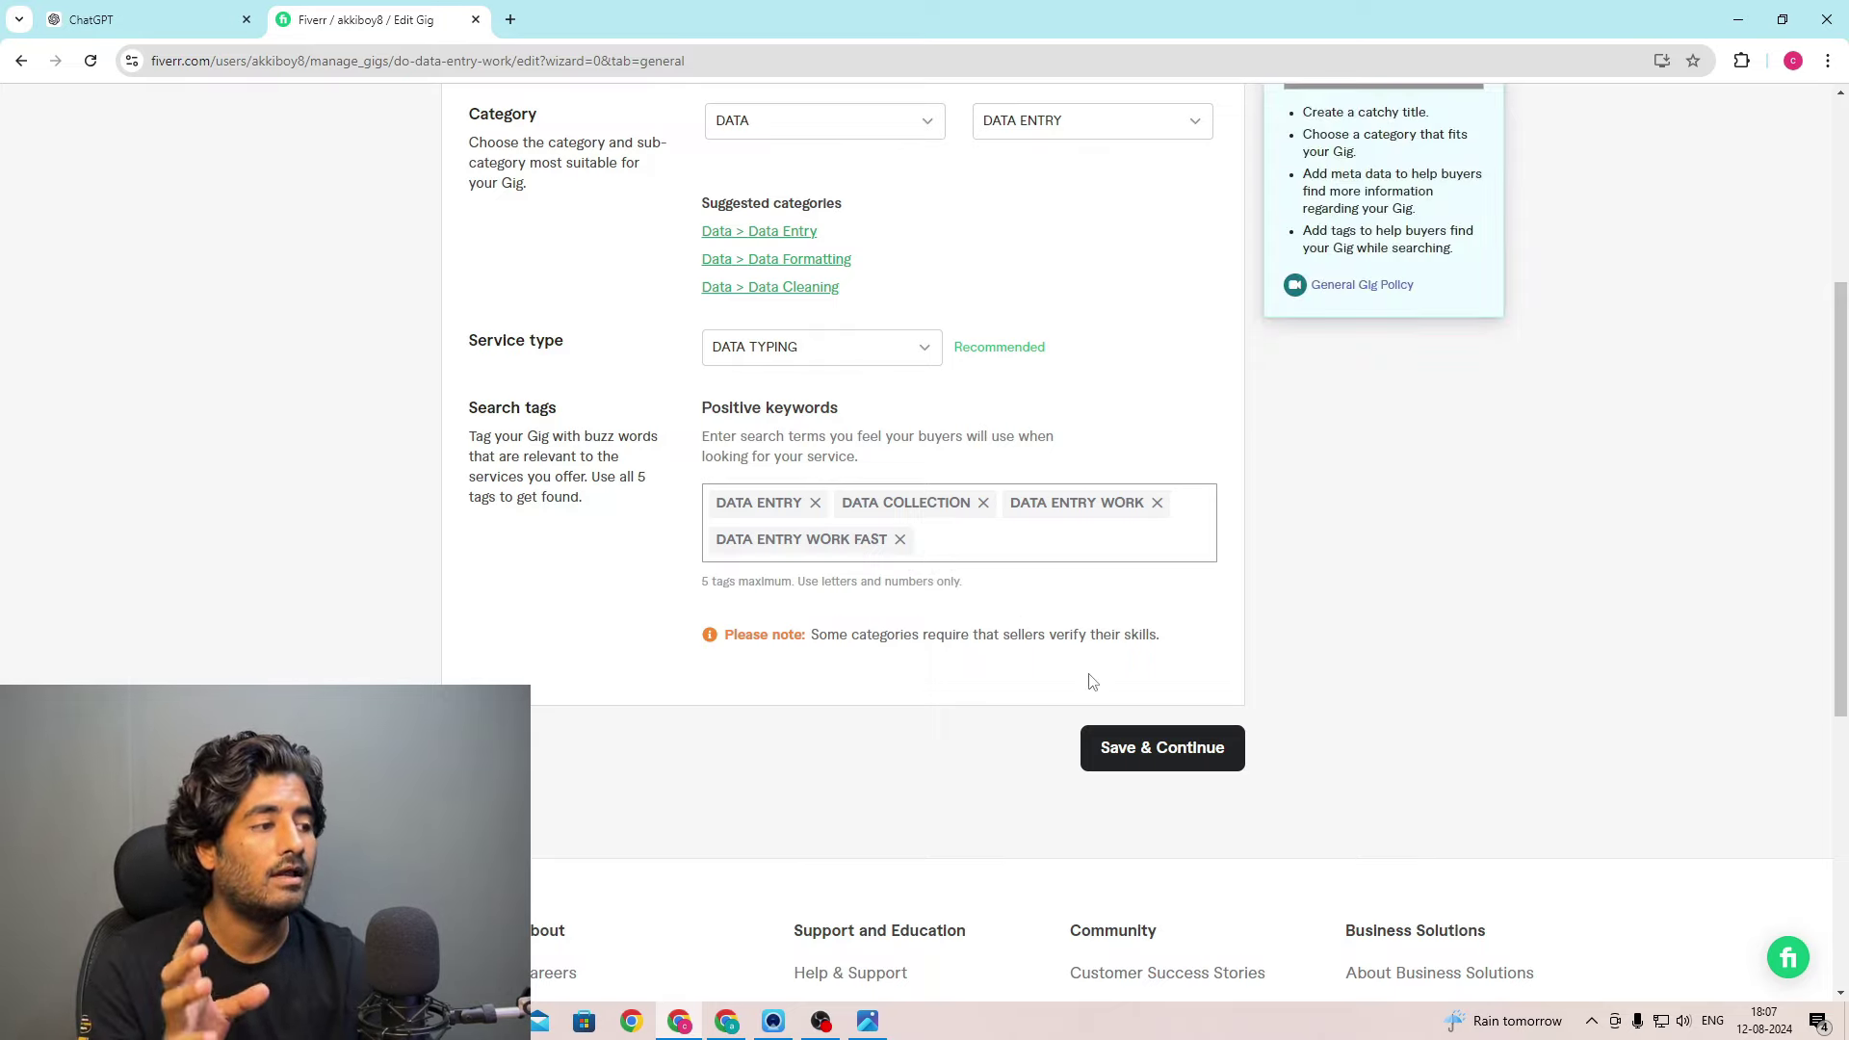
pyautogui.click(1126, 761)
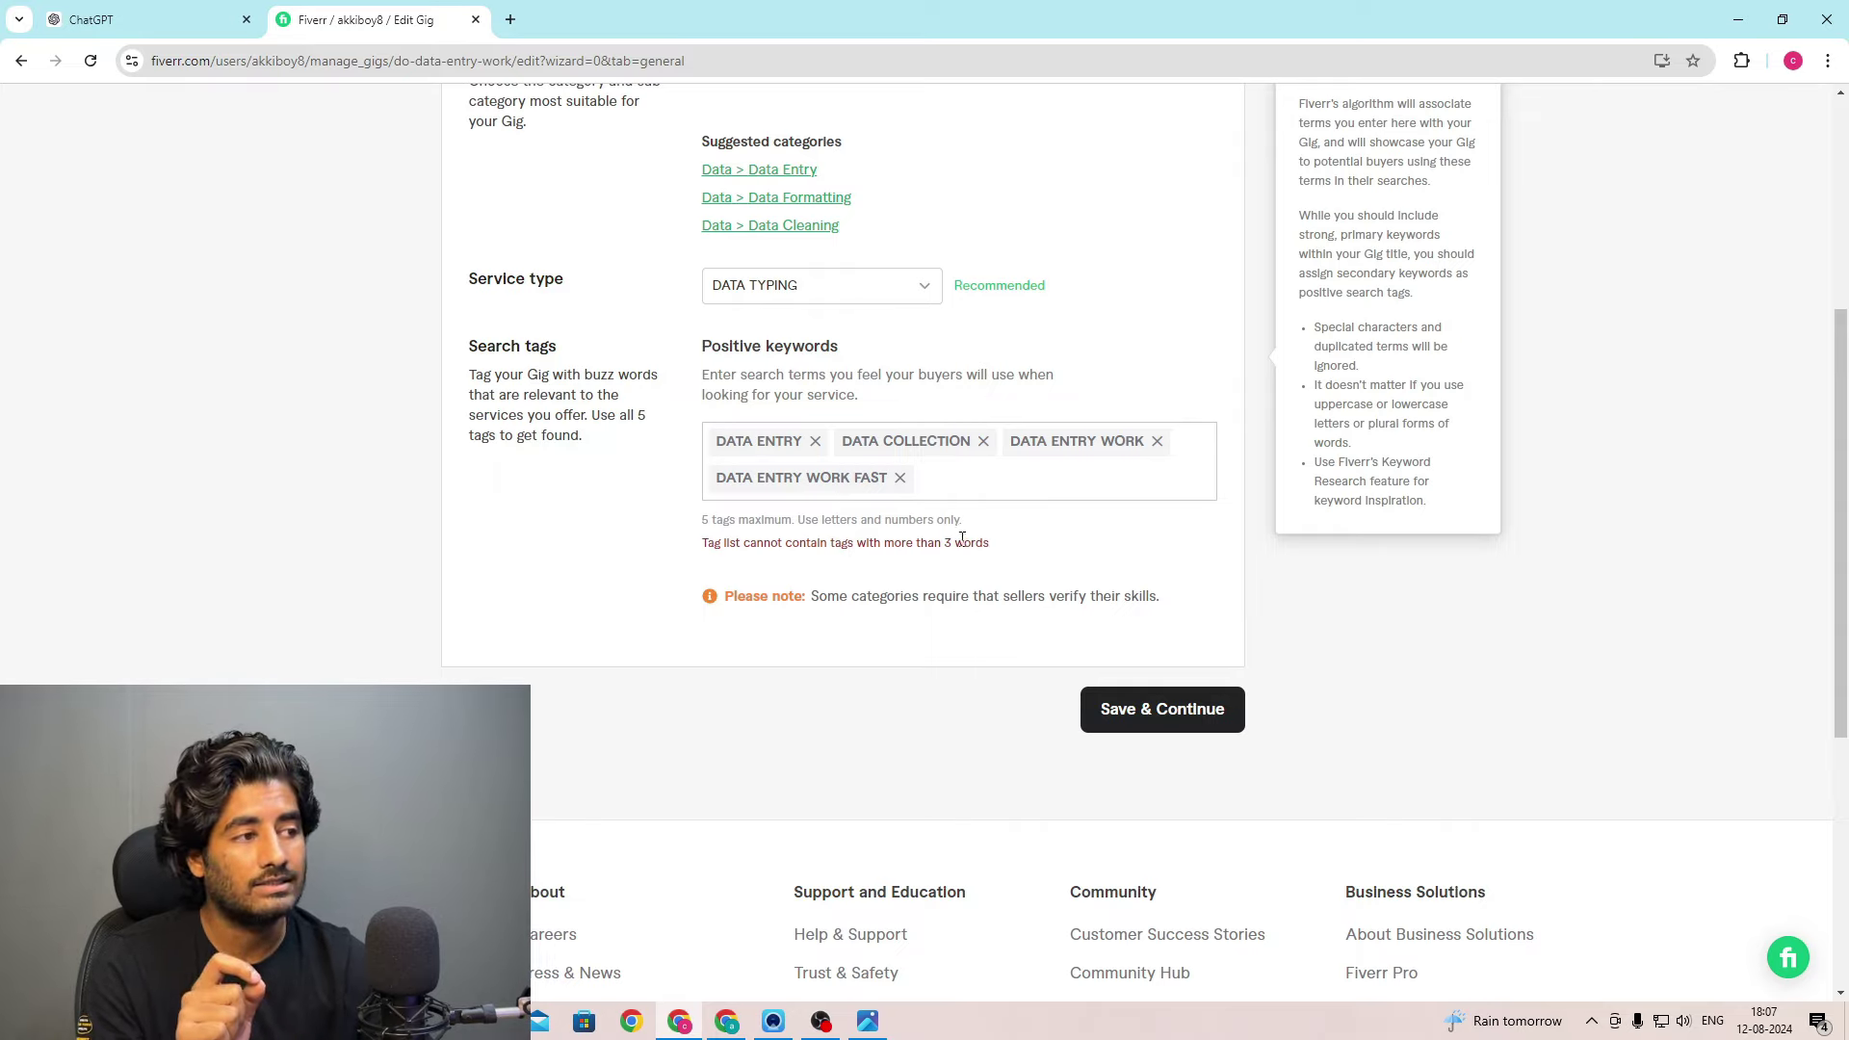
pyautogui.click(983, 442)
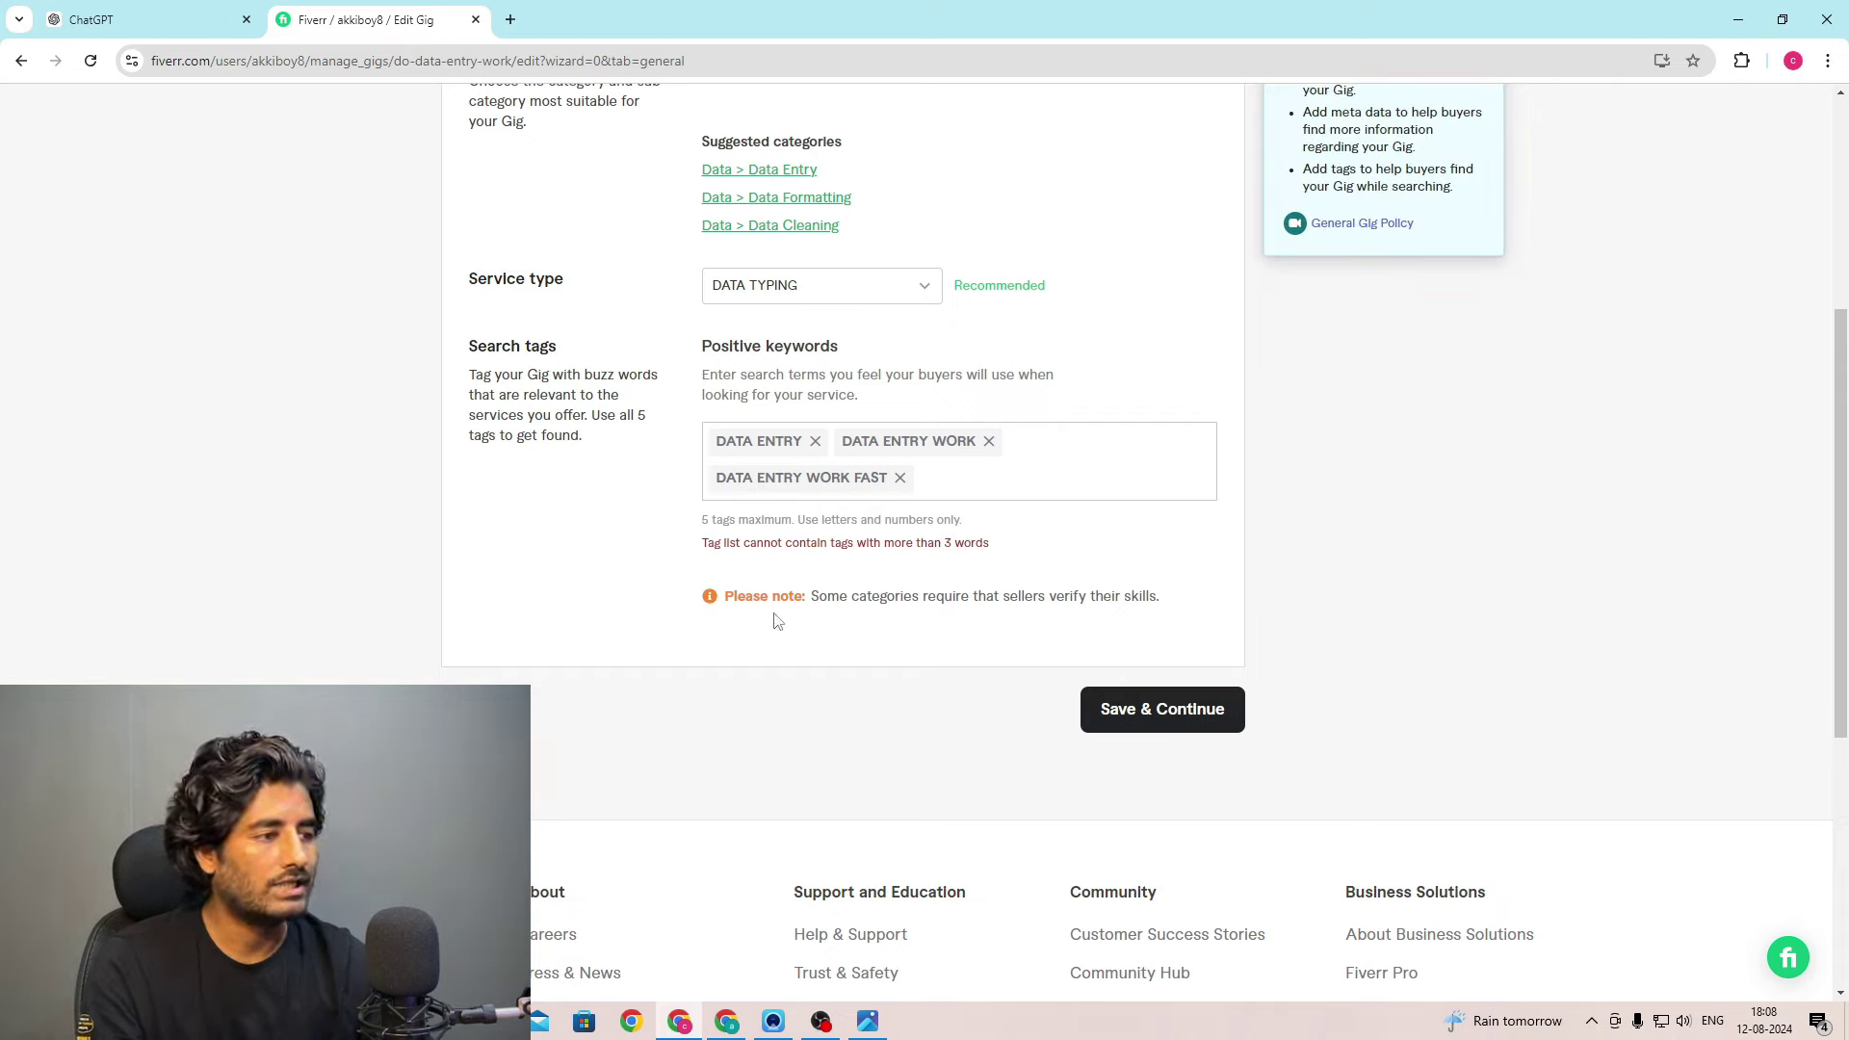
pyautogui.click(899, 479)
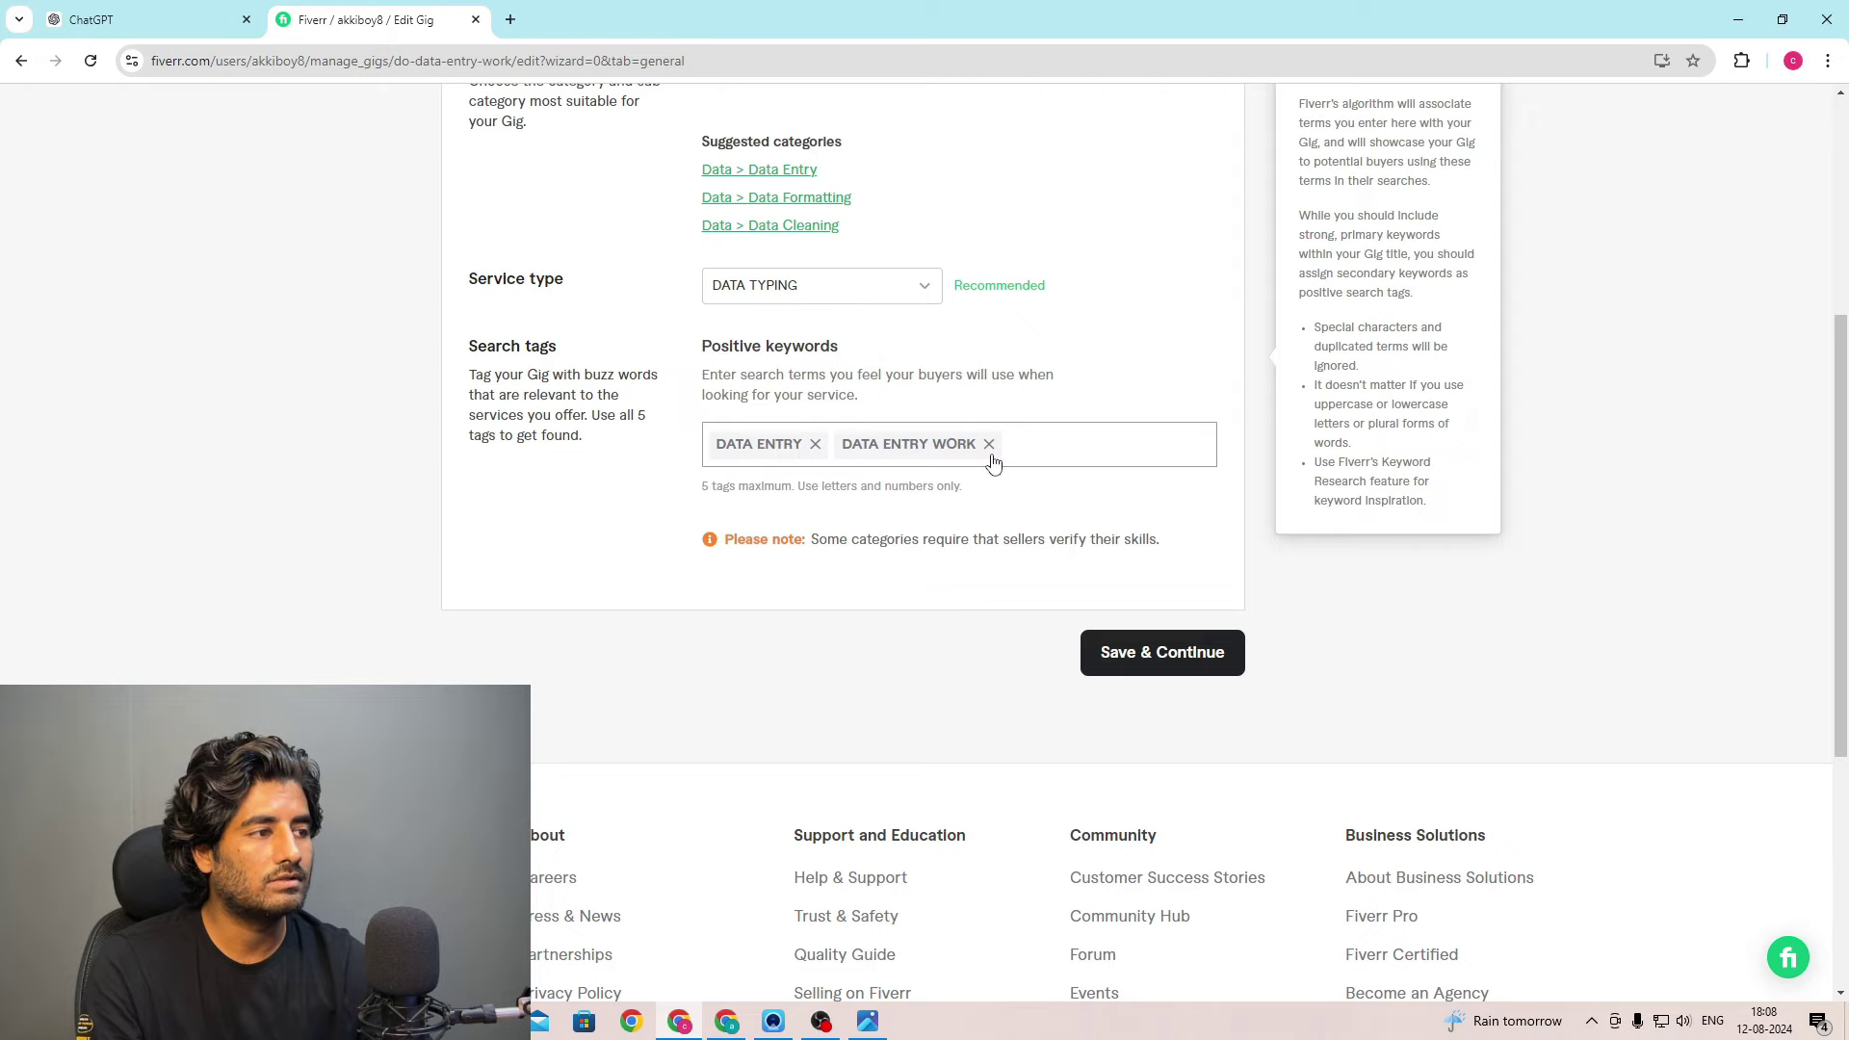
pyautogui.click(1107, 651)
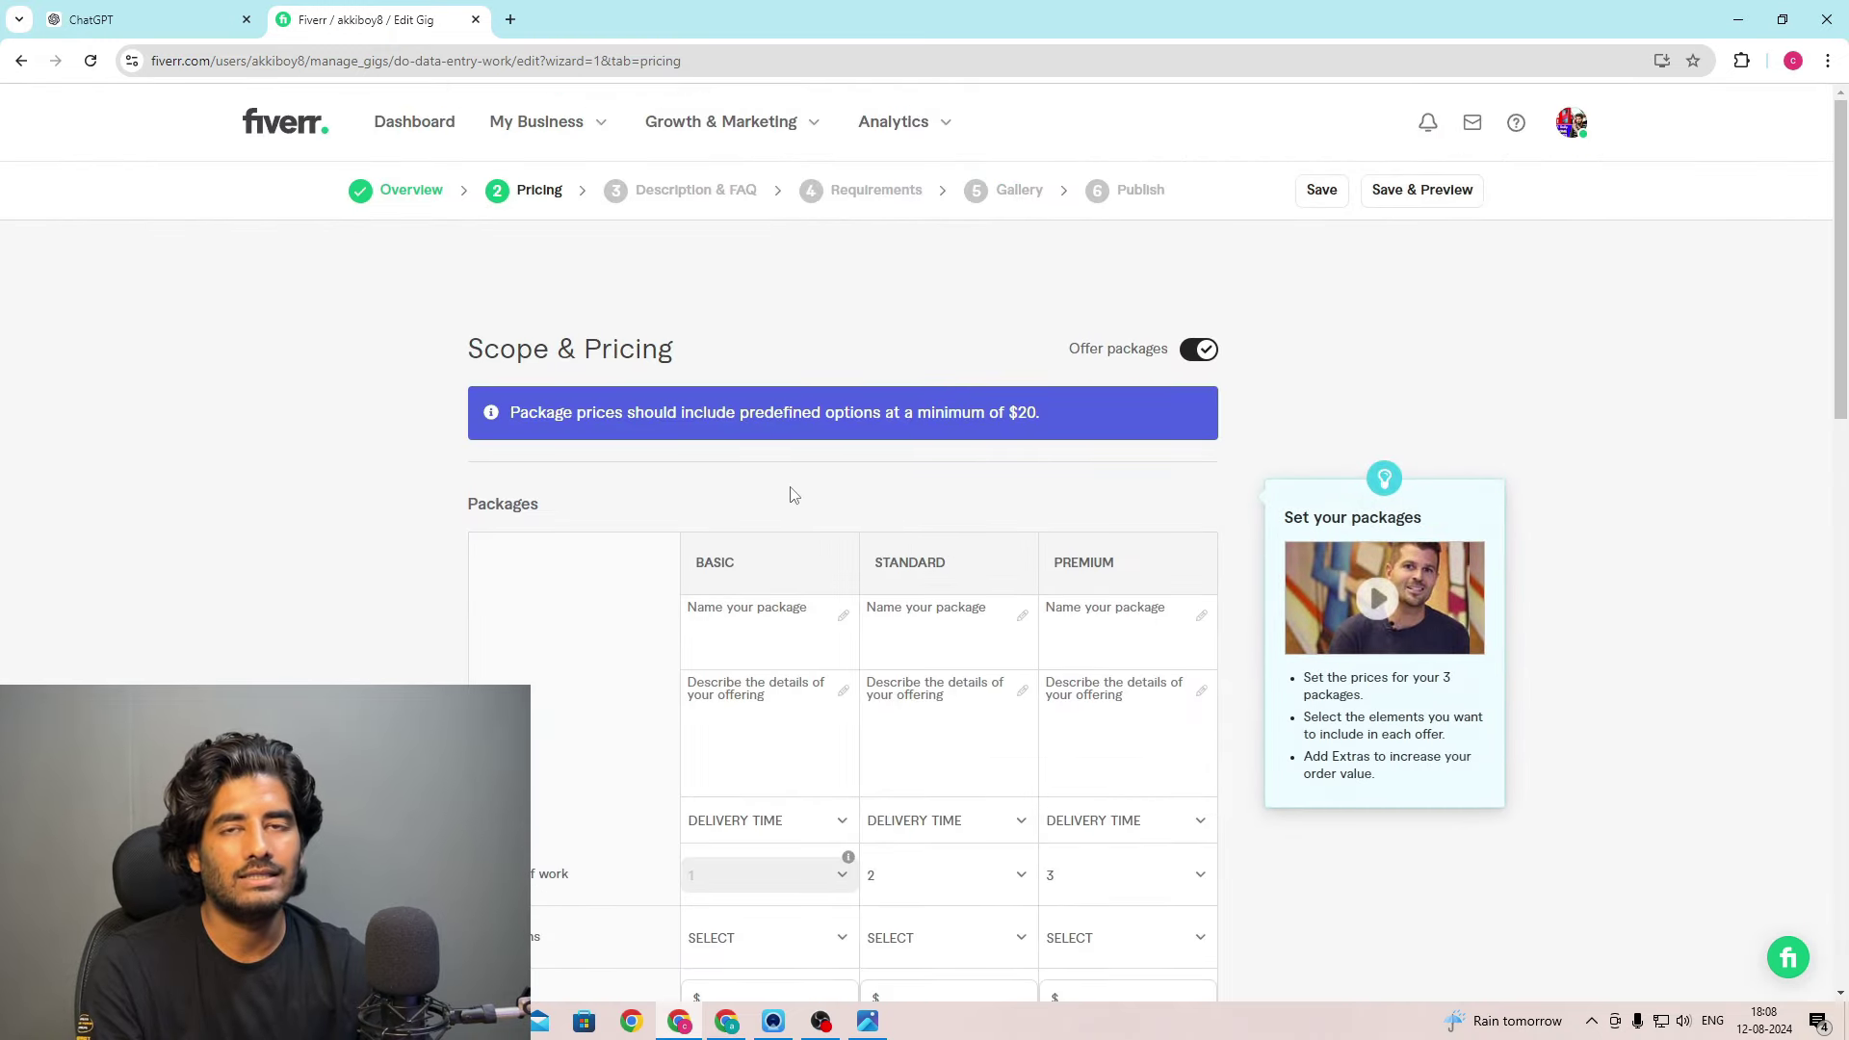
# Step: Review the Basic, Standard and Premium packages and the additional-hours extra service
pyautogui.scroll(-2, 809, 476)
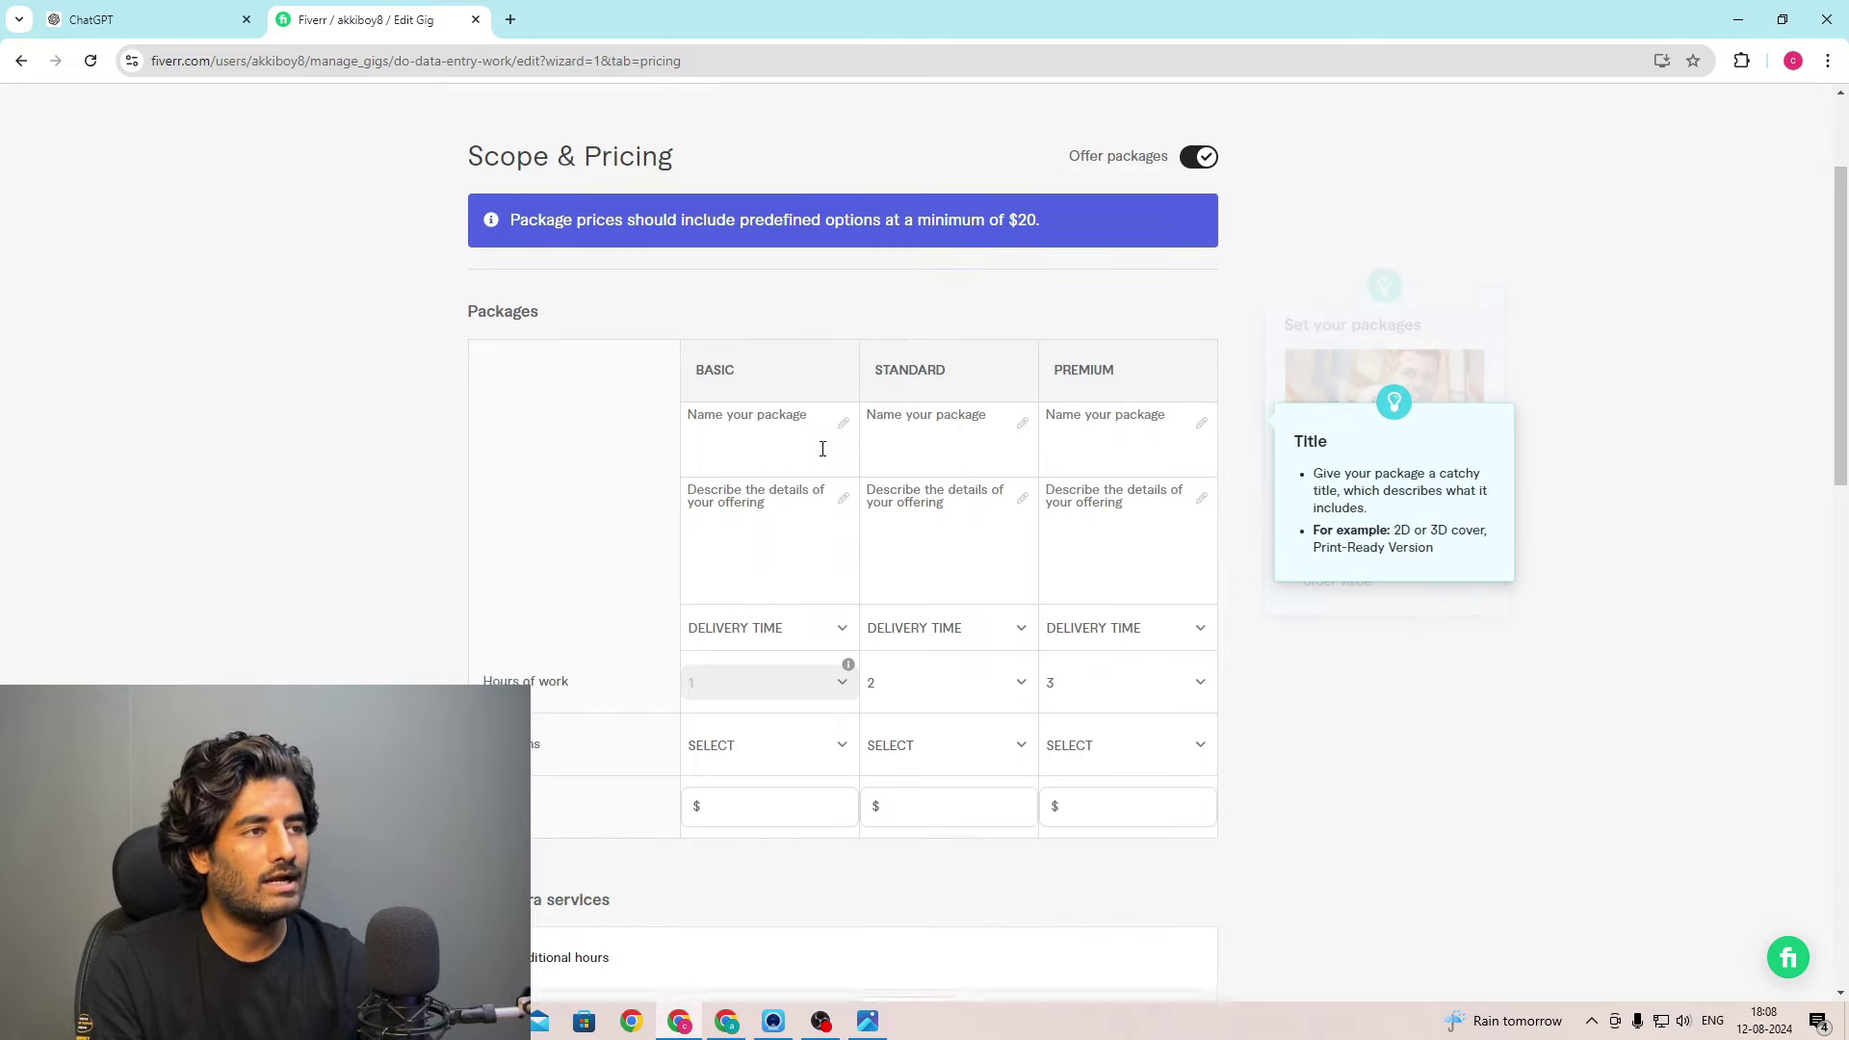
pyautogui.scroll(2, 578, 337)
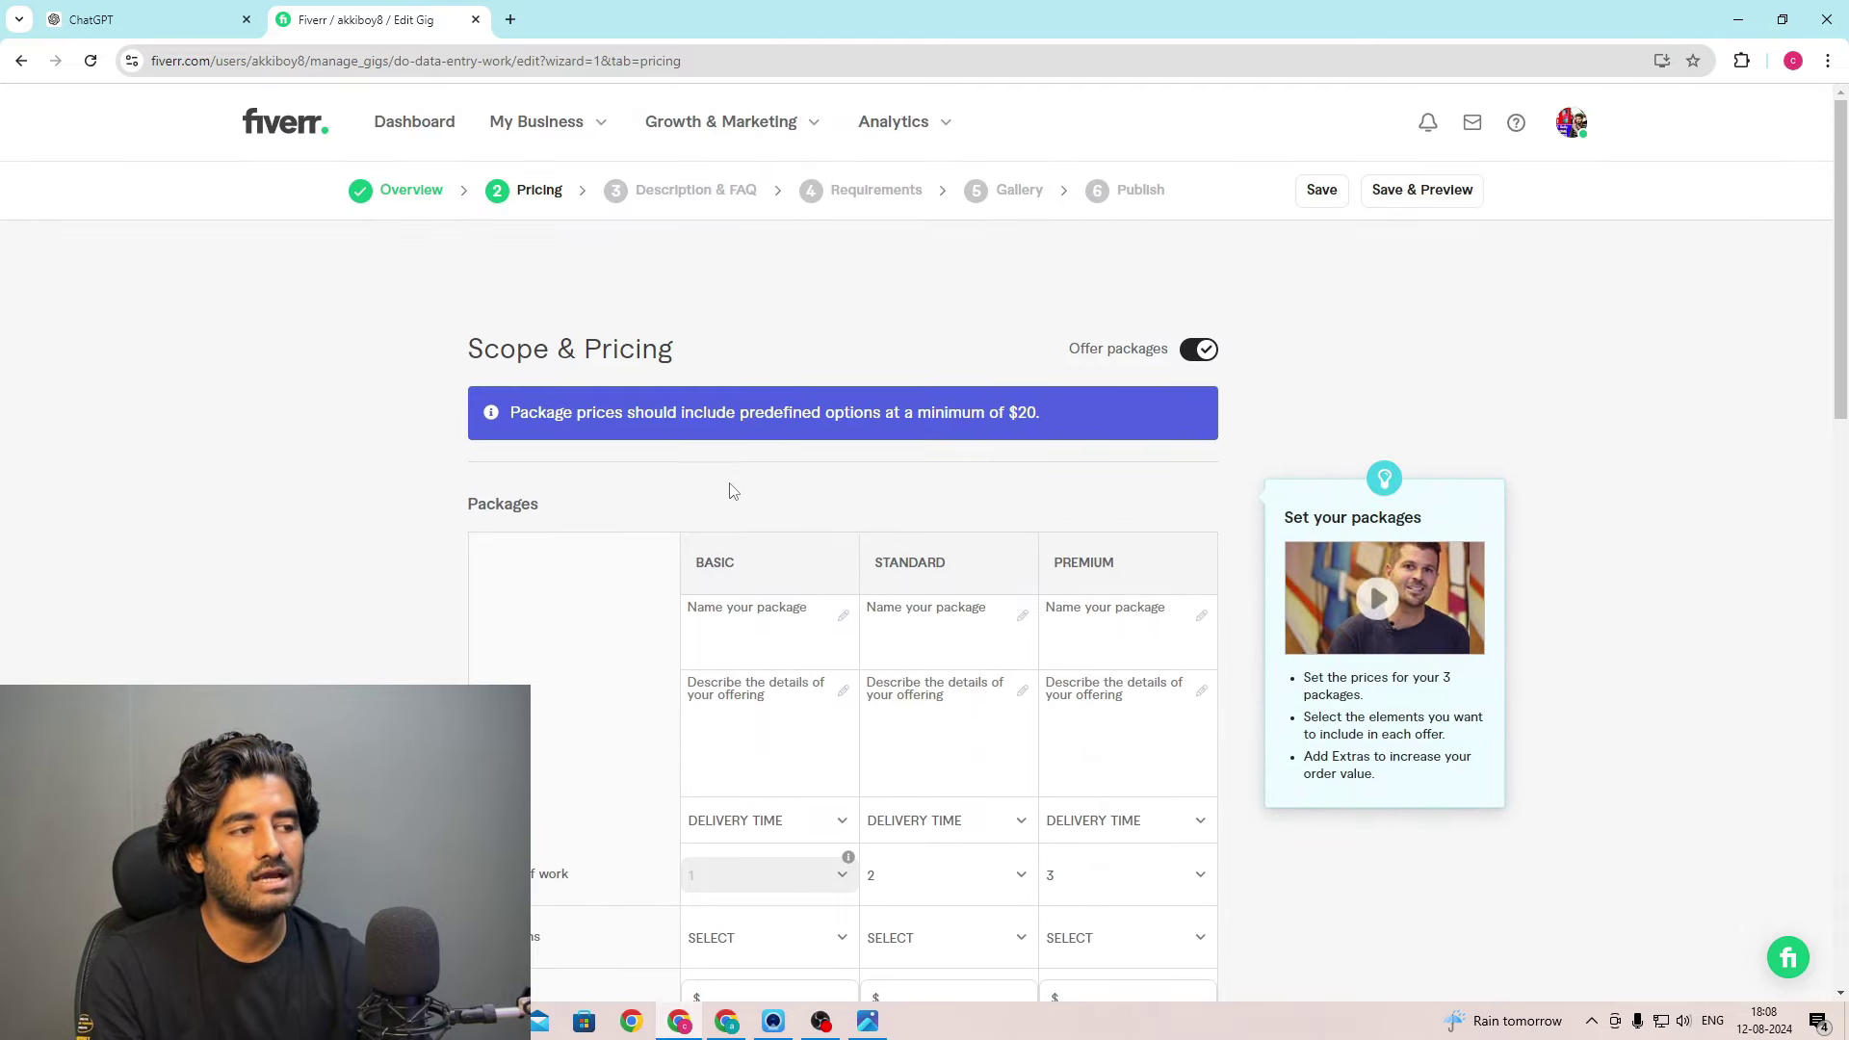
pyautogui.scroll(-1, 729, 491)
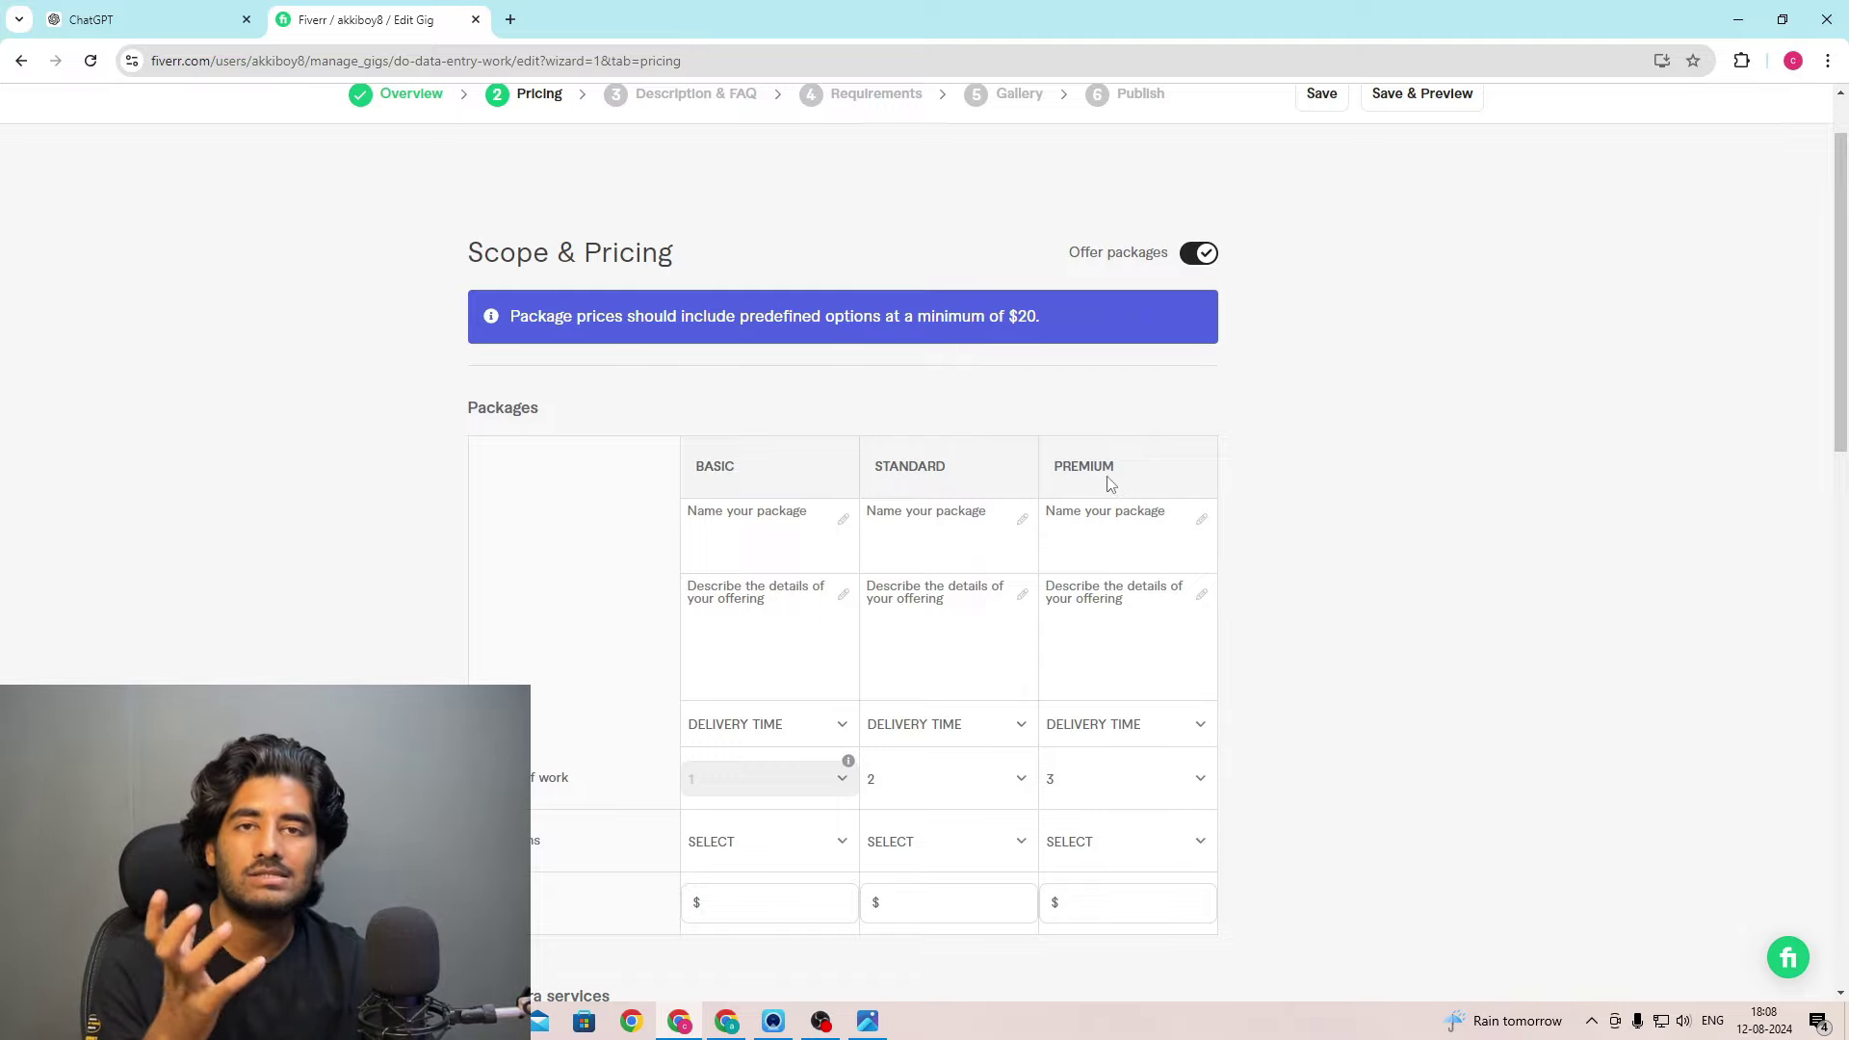
pyautogui.scroll(-1, 1018, 458)
pyautogui.scroll(-2, 1018, 457)
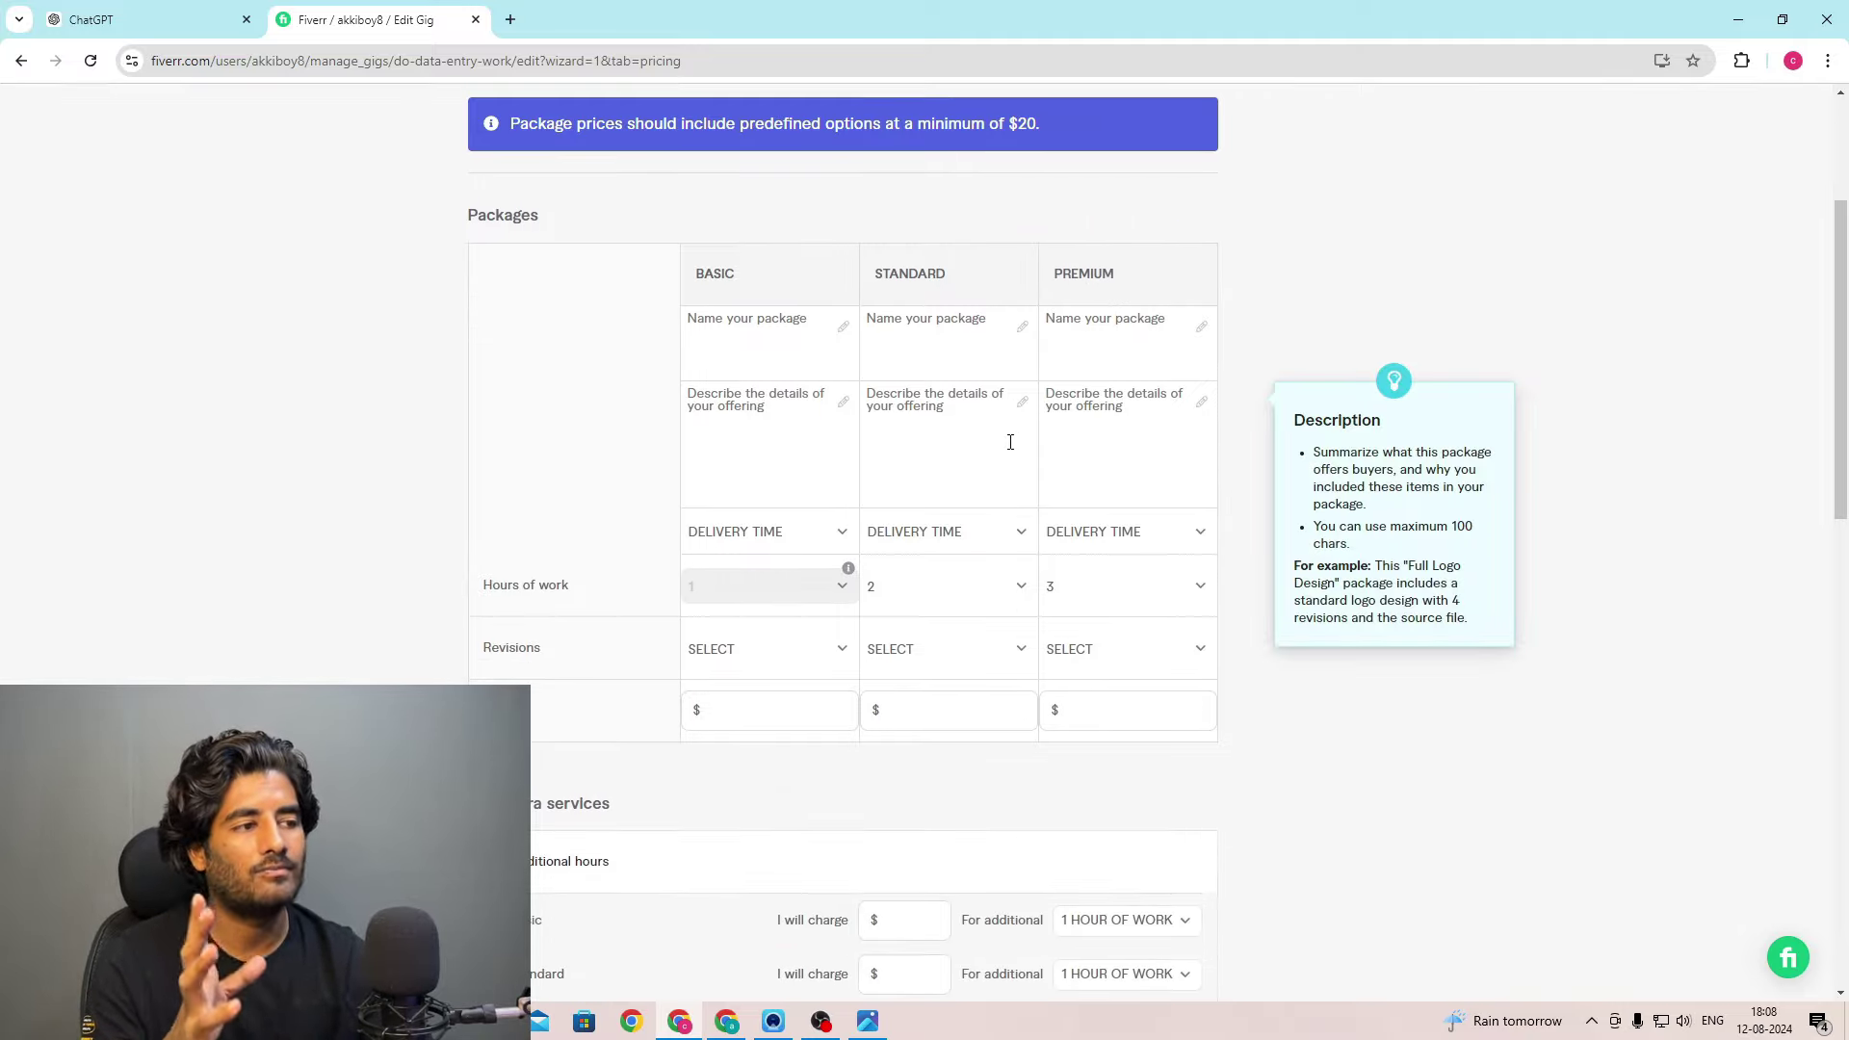
pyautogui.scroll(-3, 1010, 444)
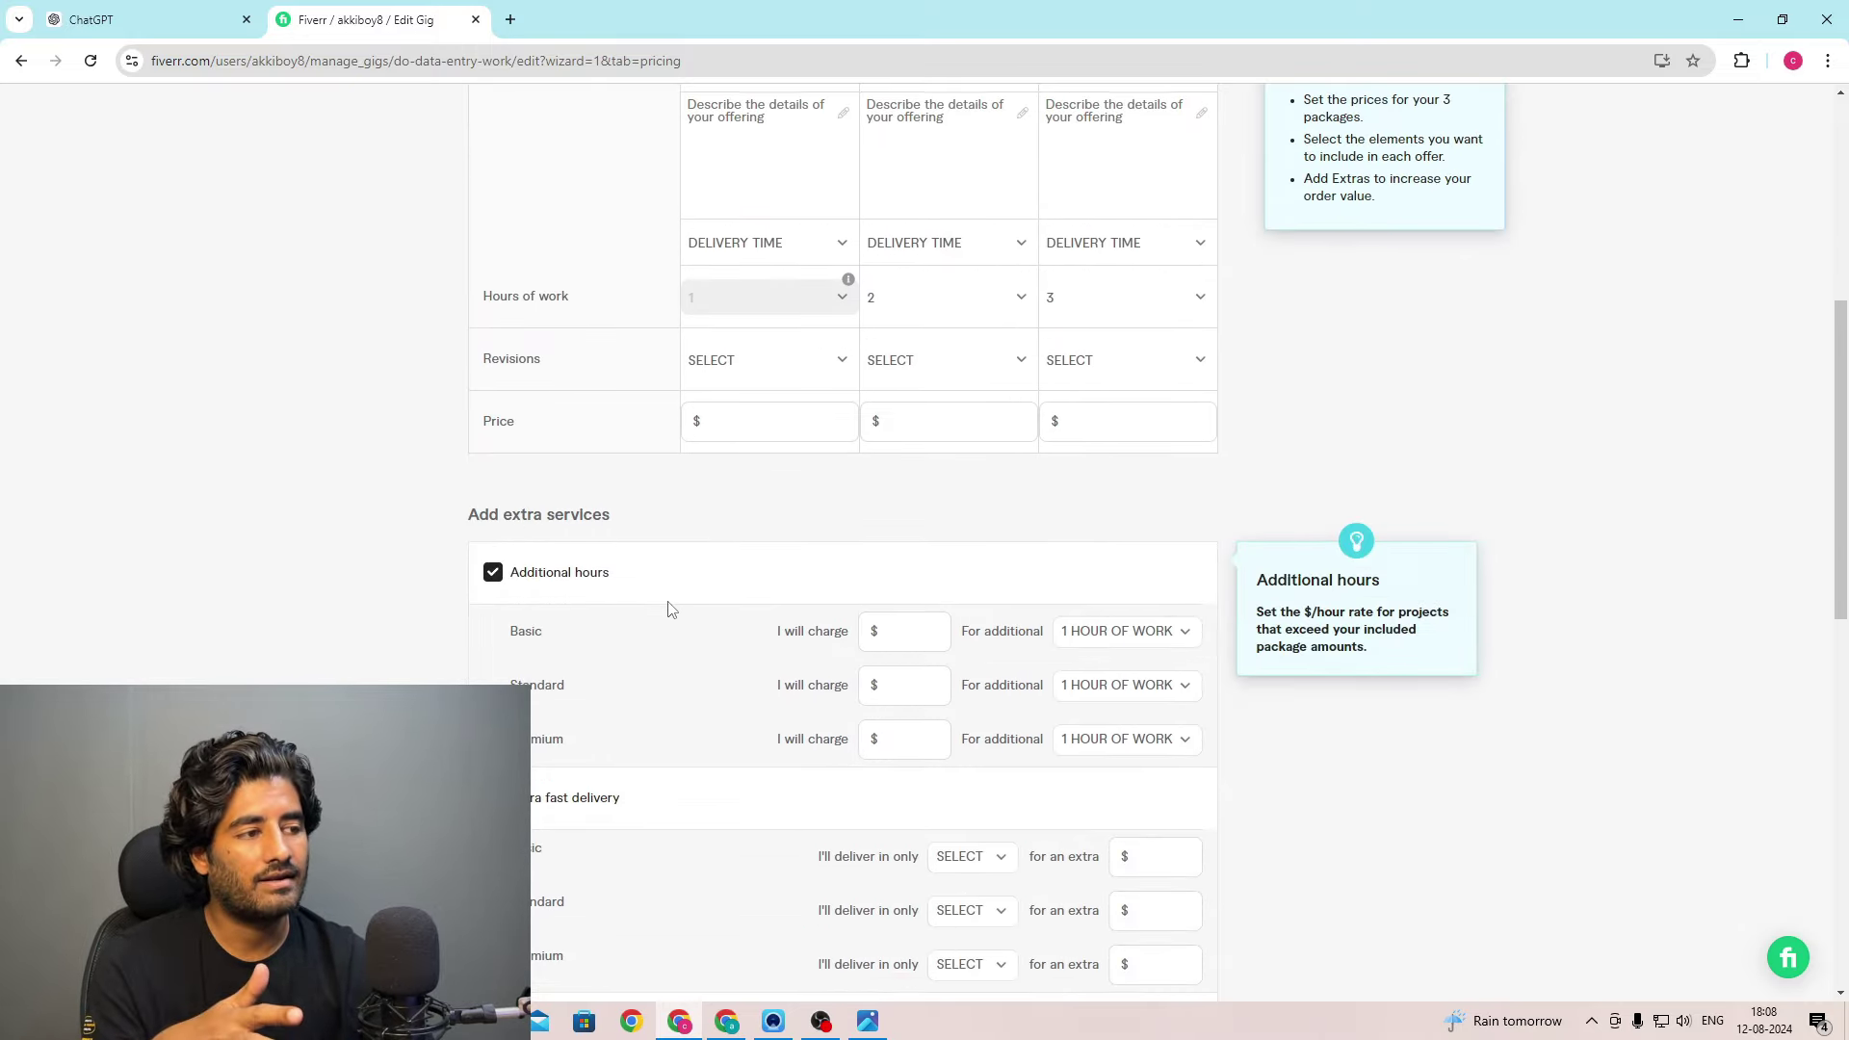
pyautogui.scroll(-1, 669, 609)
pyautogui.scroll(-1, 594, 469)
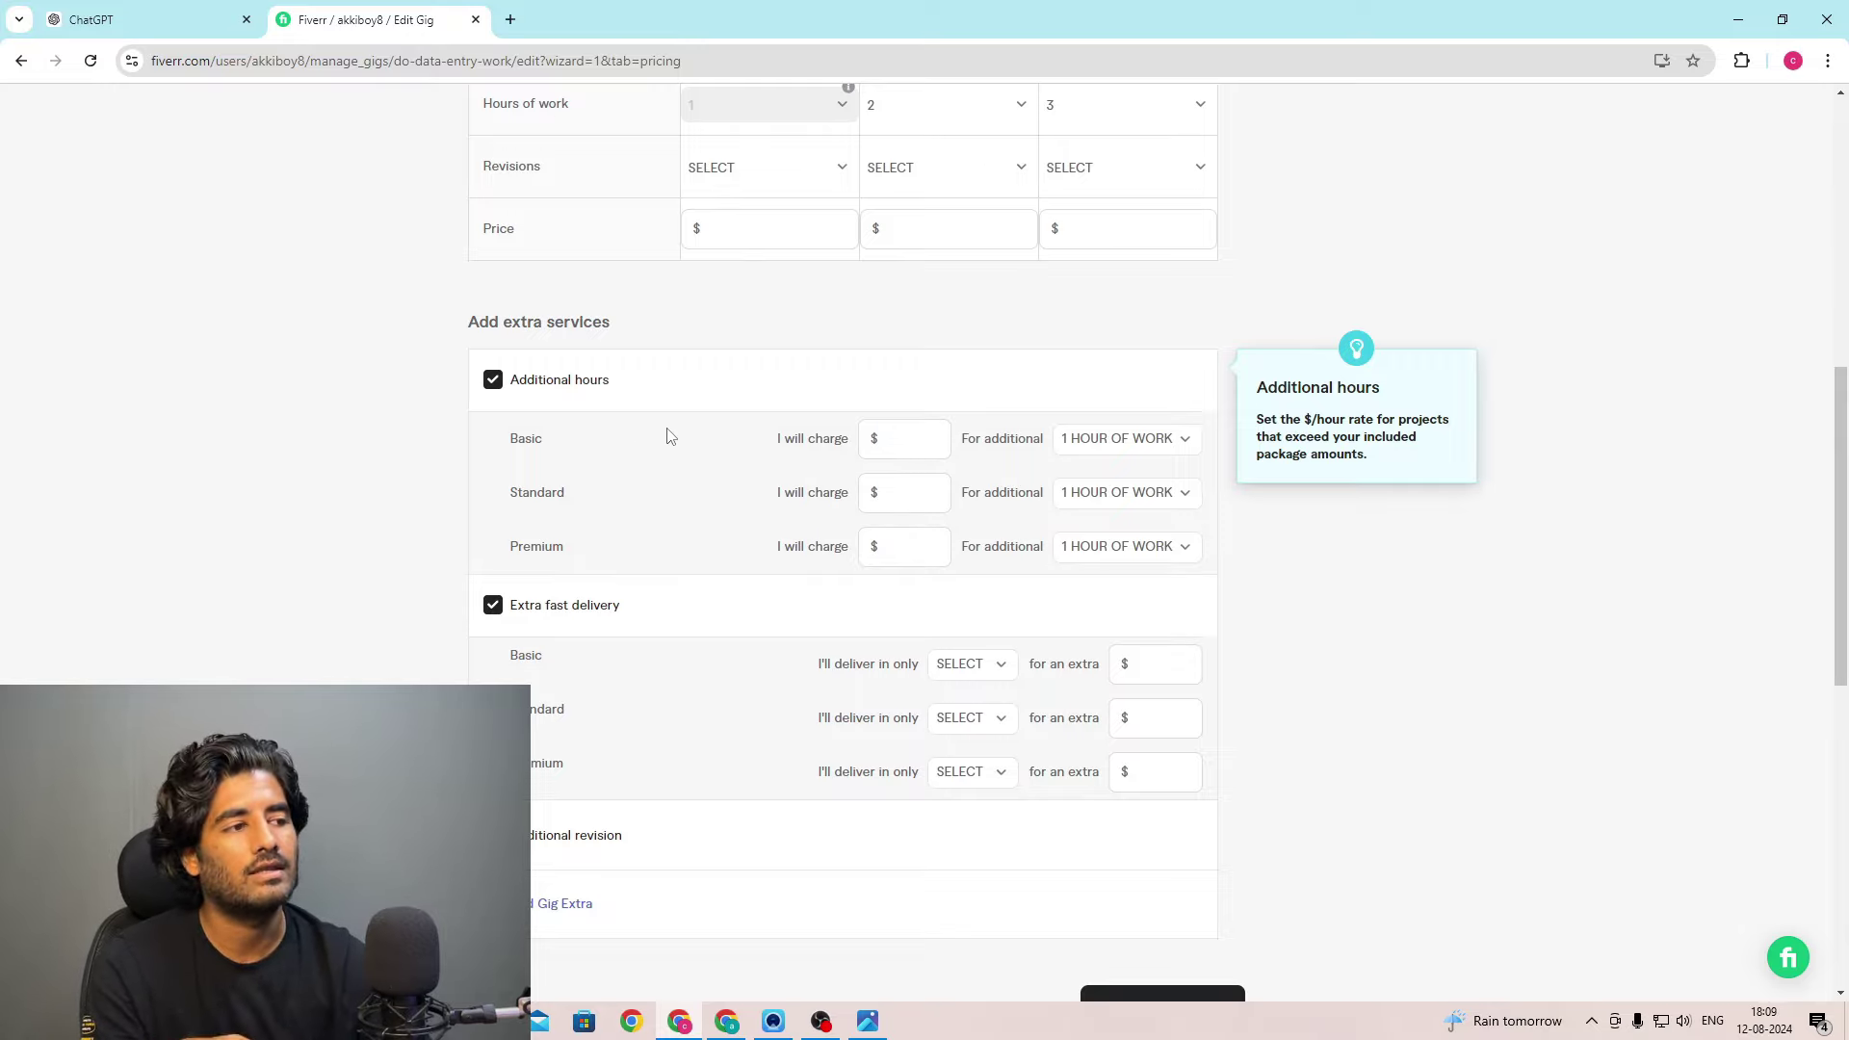
pyautogui.click(888, 444)
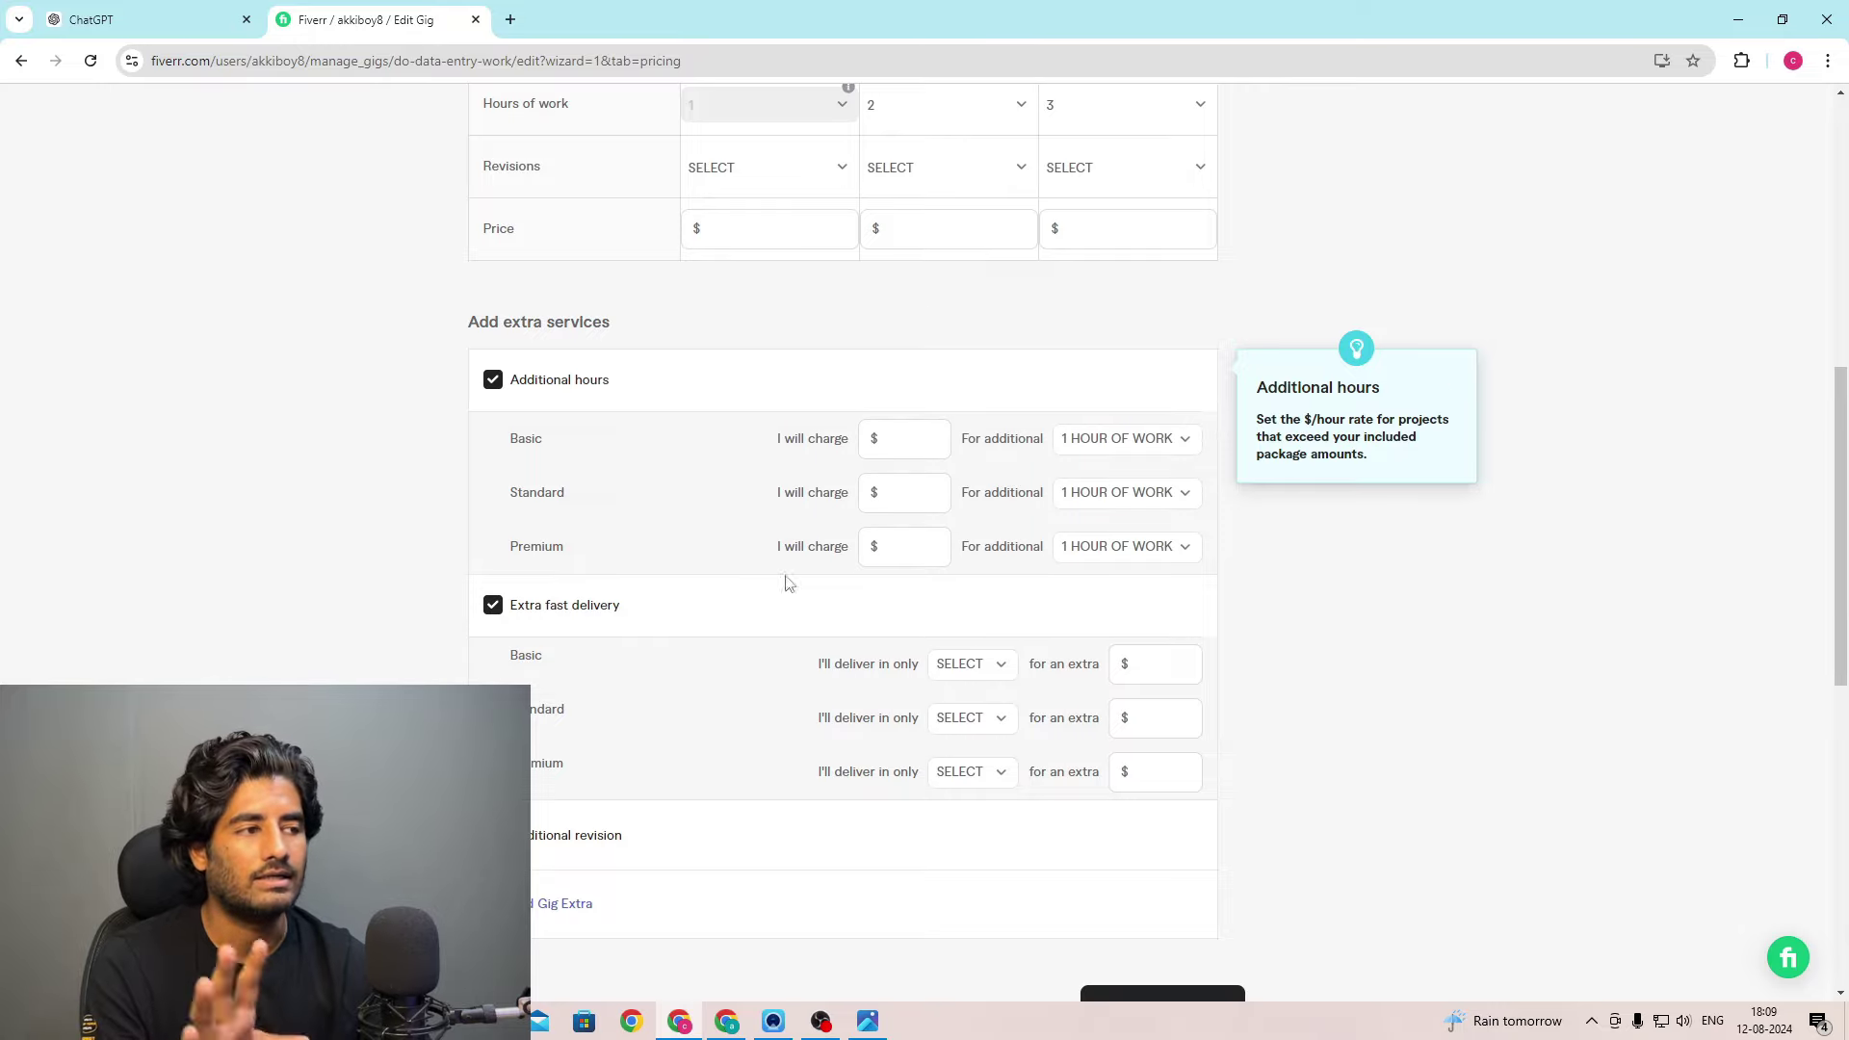
pyautogui.scroll(-2, 708, 613)
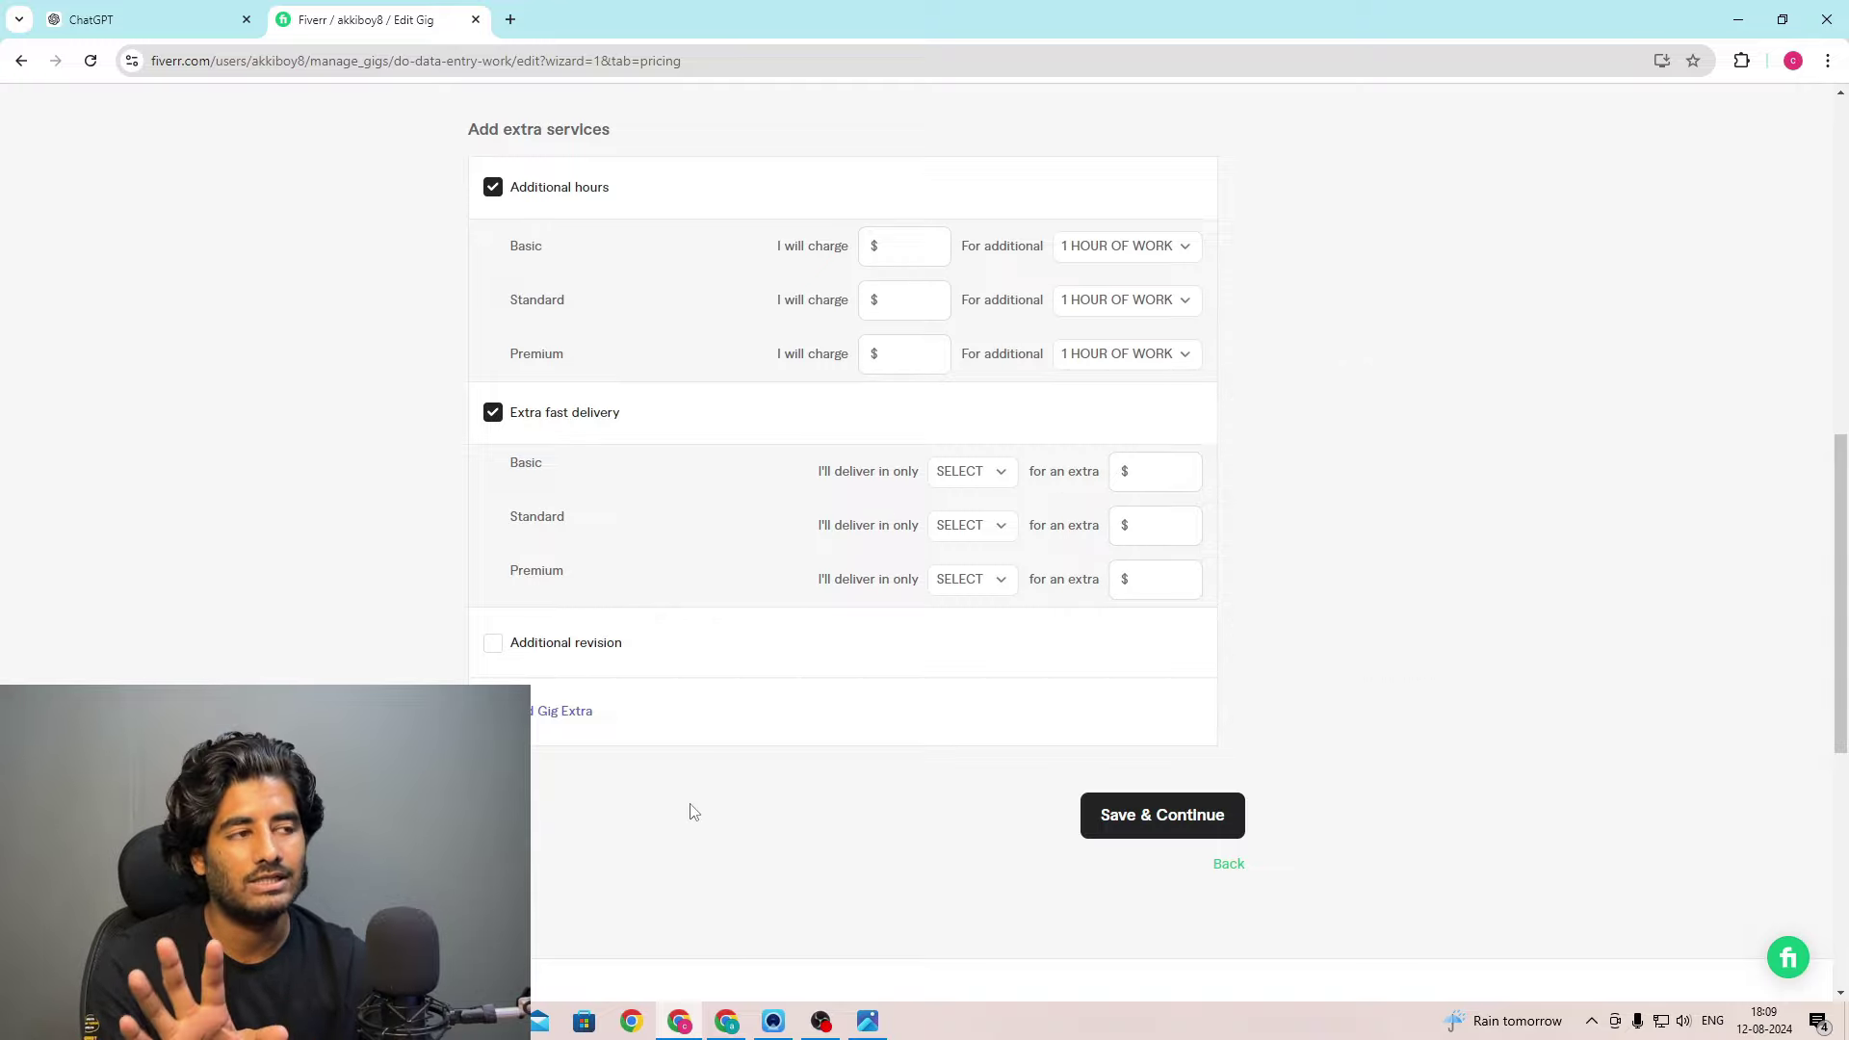
pyautogui.scroll(3, 669, 919)
pyautogui.scroll(3, 670, 910)
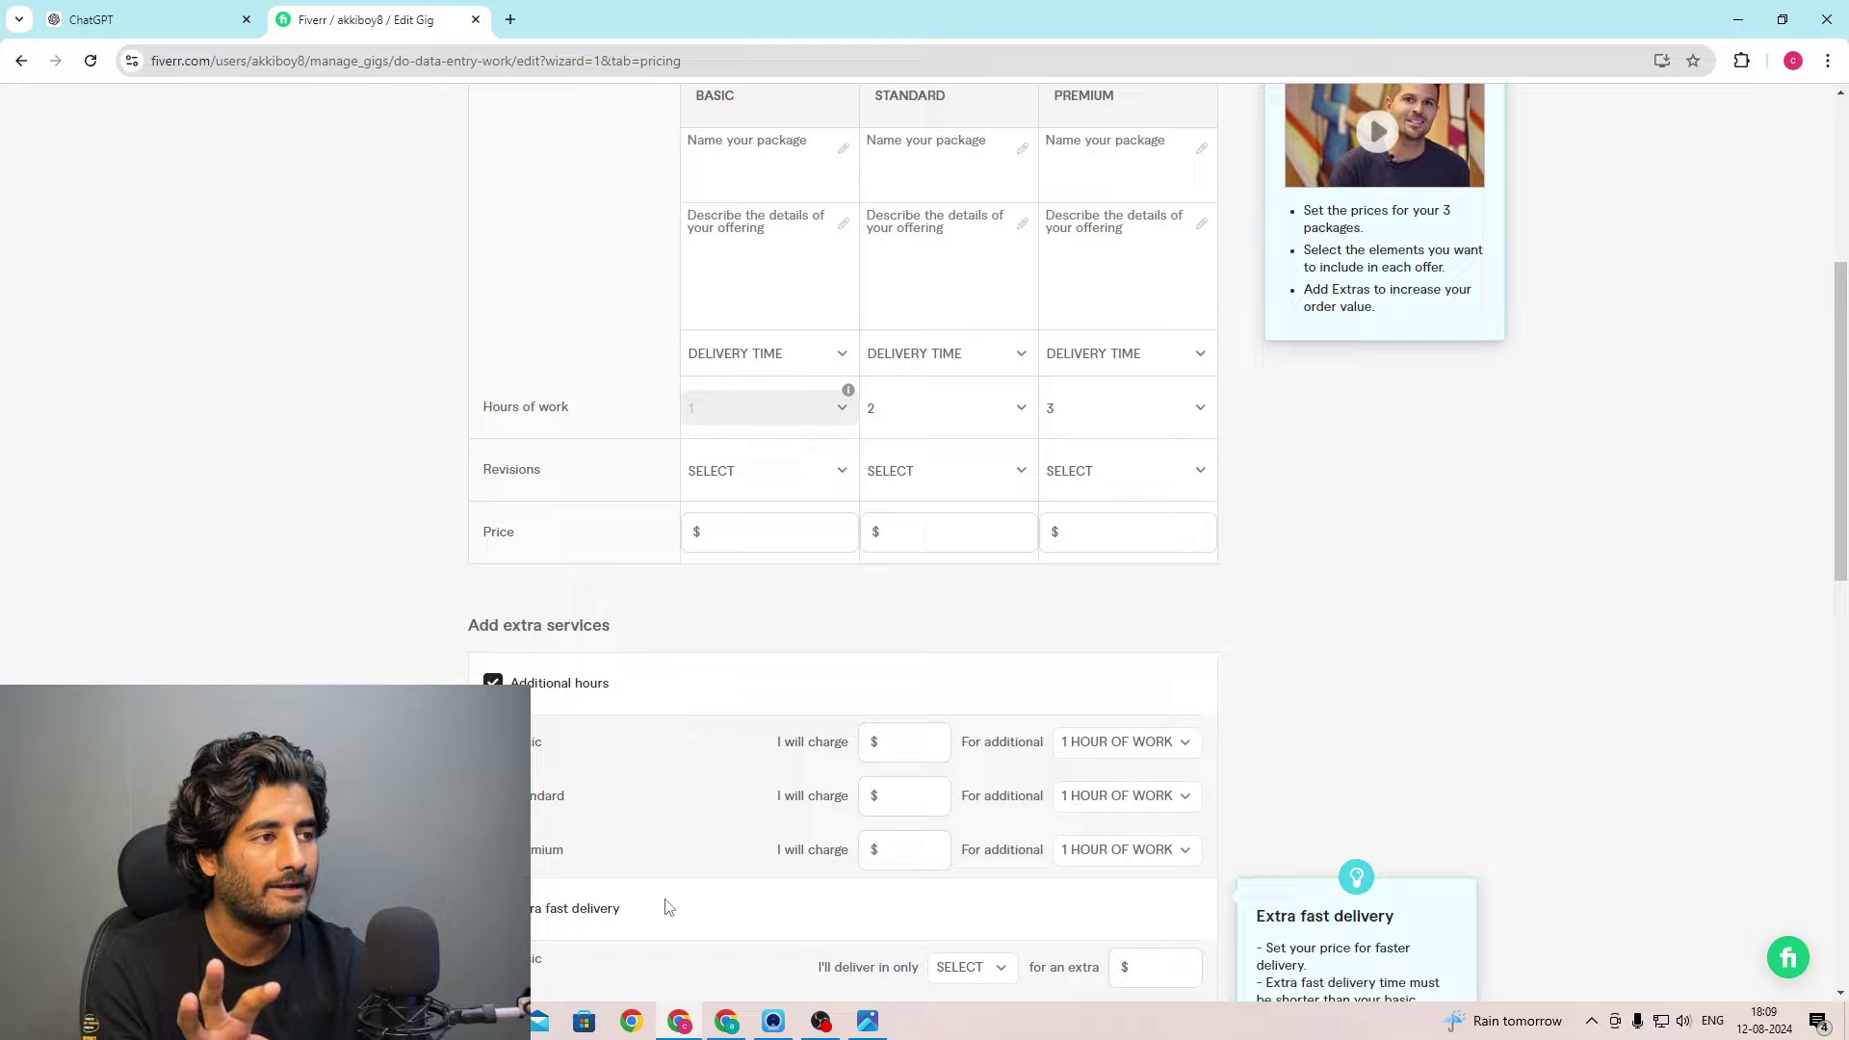
pyautogui.scroll(4, 645, 674)
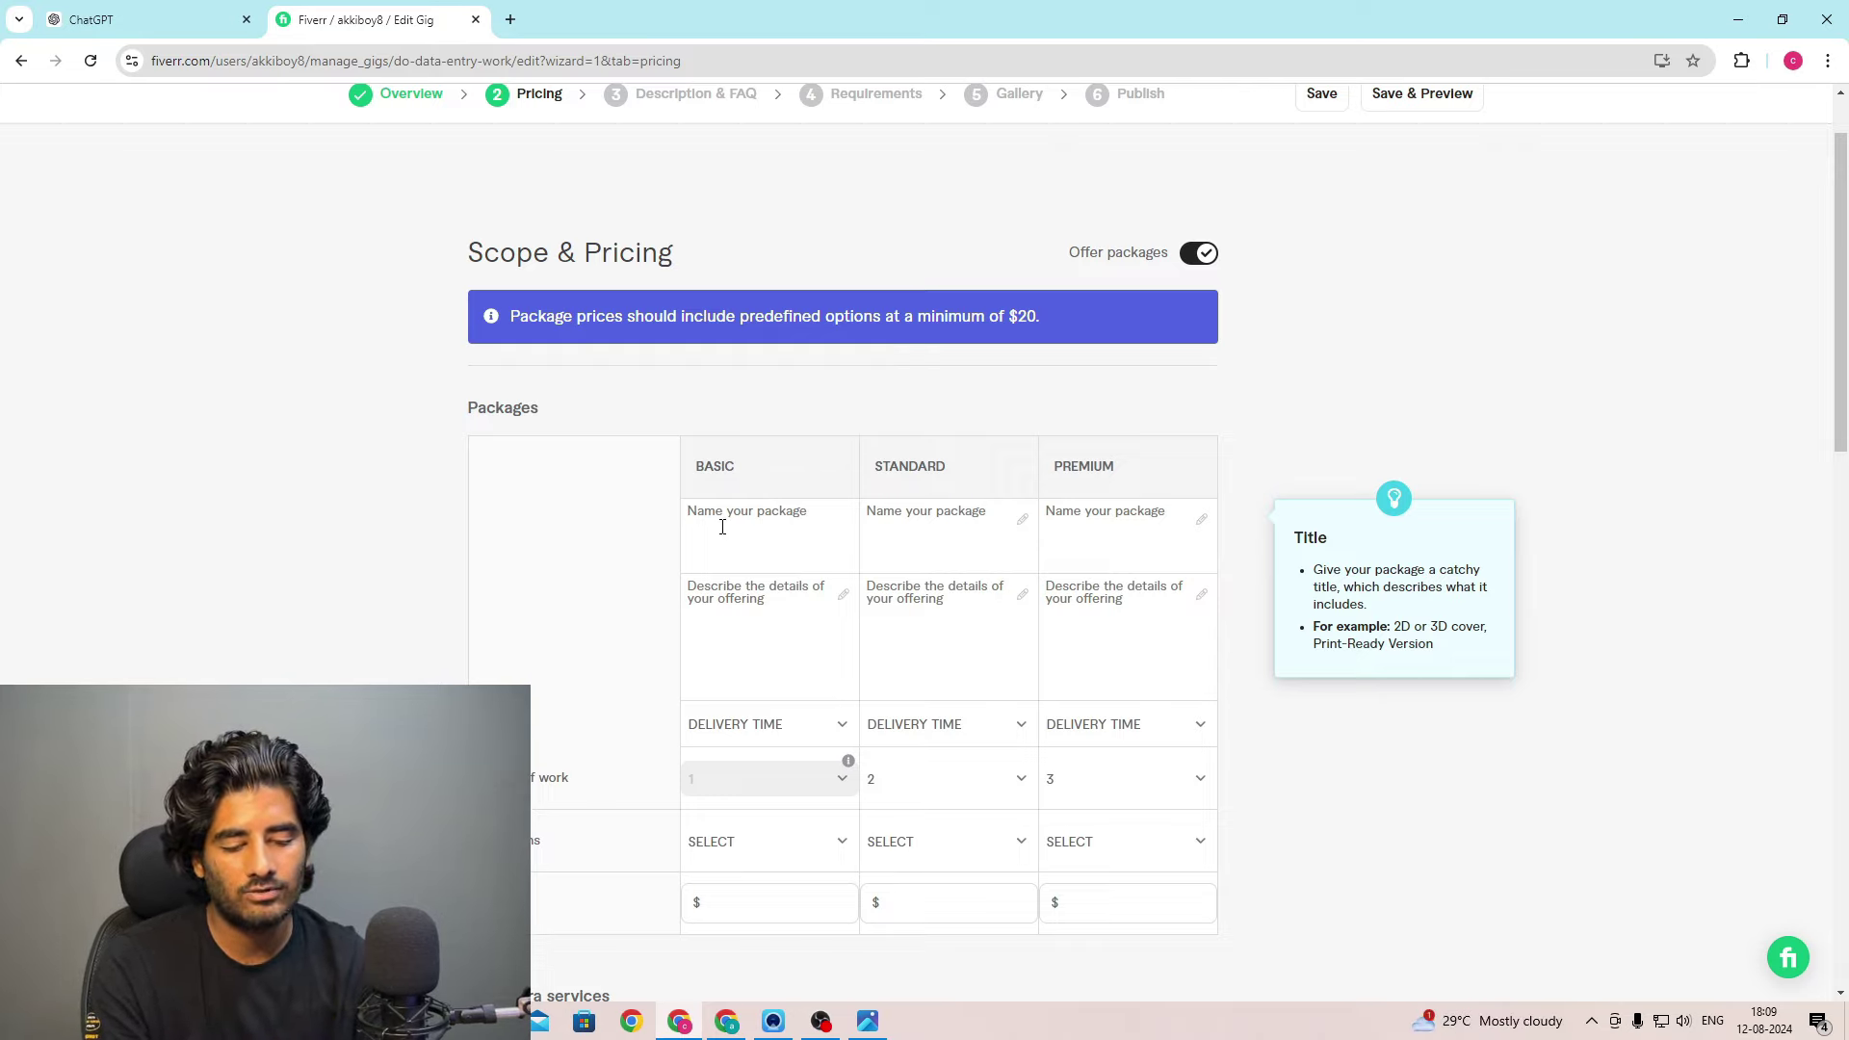
# Step: Name the packages SILVER, GOLD and DIAMOND
pyautogui.write('GO')
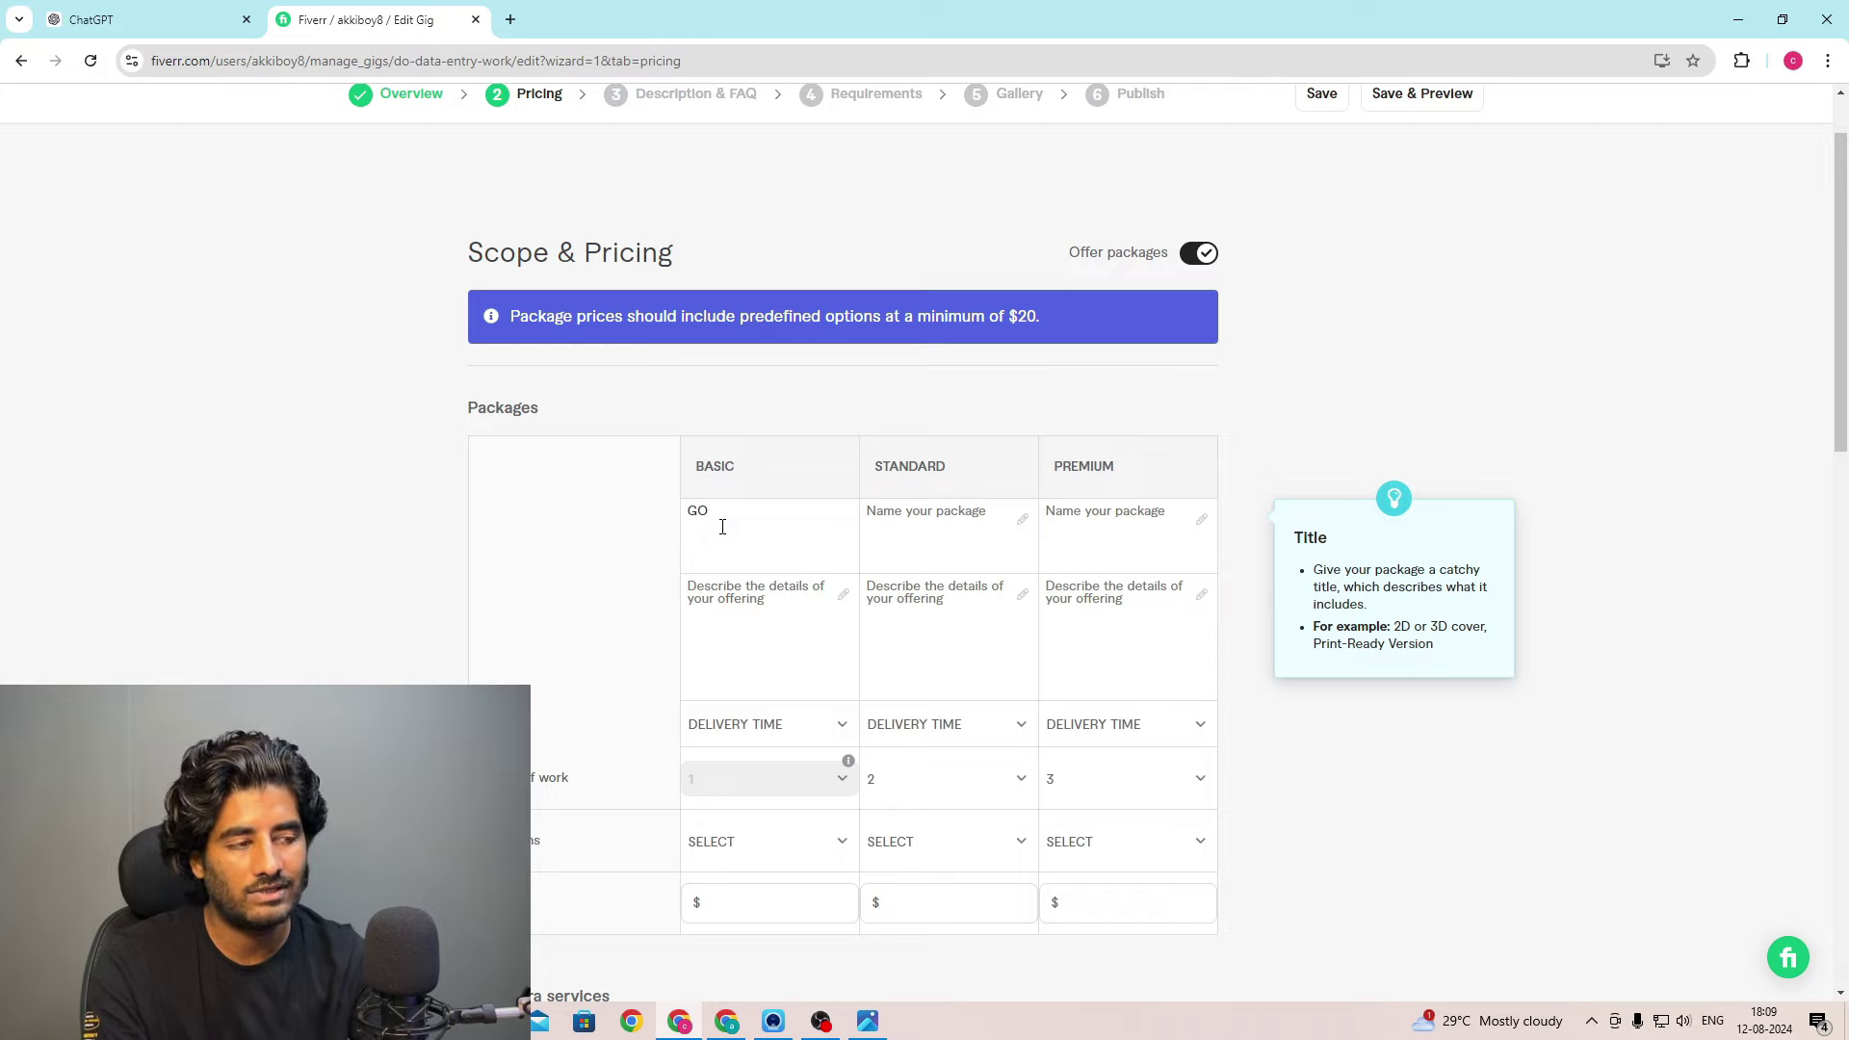
pyautogui.press('BackSpace')
pyautogui.press('BackSpace')
pyautogui.write('SIL')
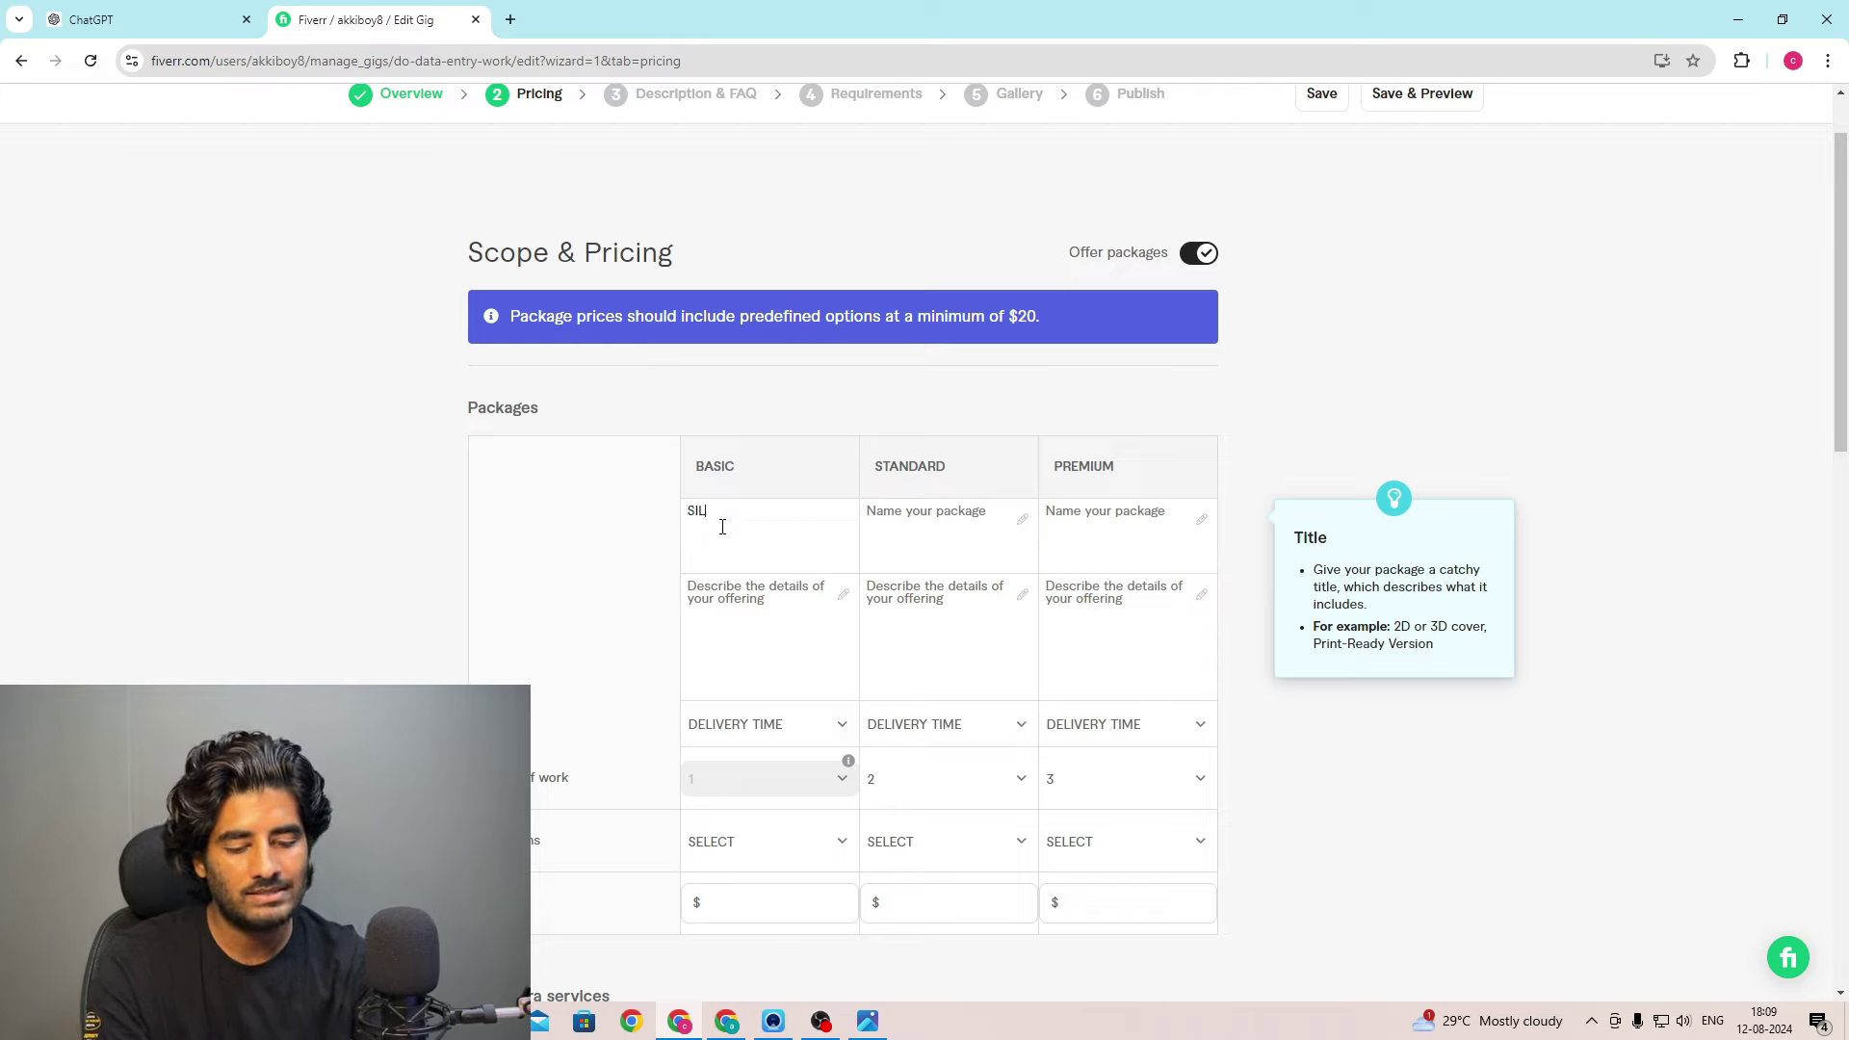
pyautogui.write('VER')
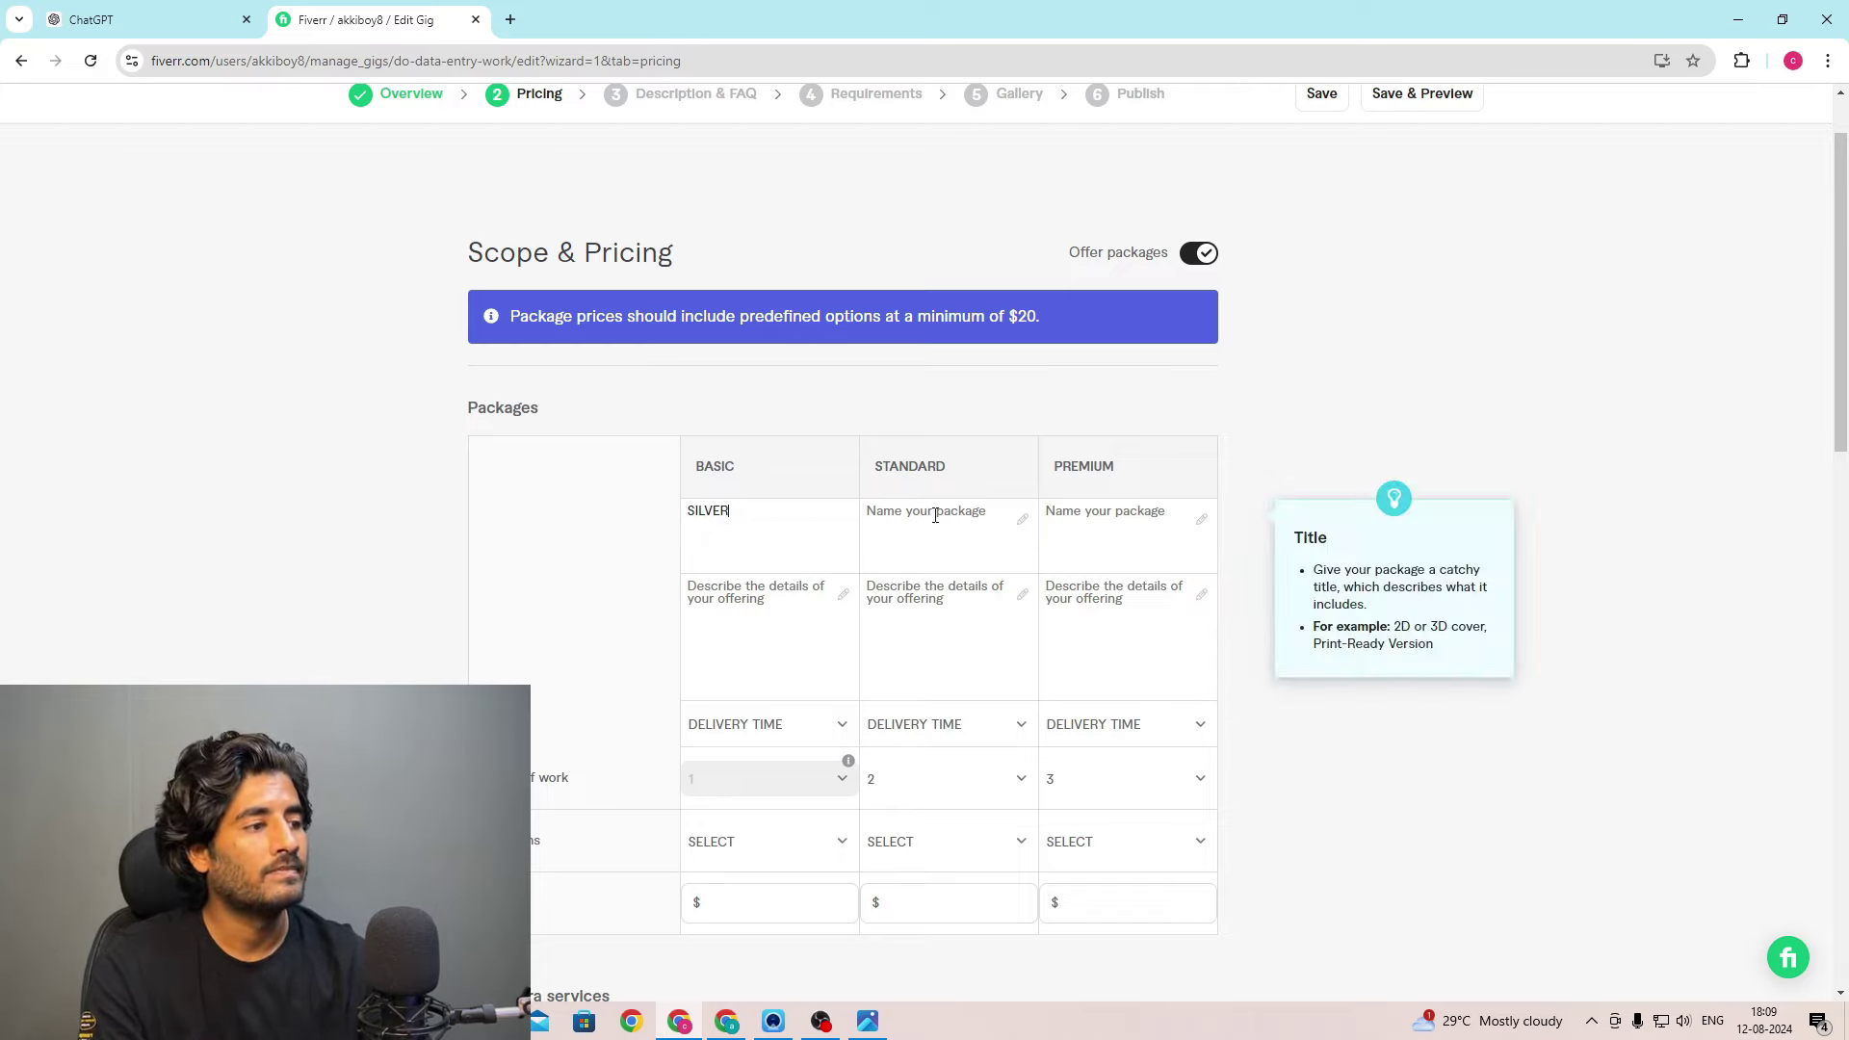
pyautogui.click(935, 515)
pyautogui.write('GH')
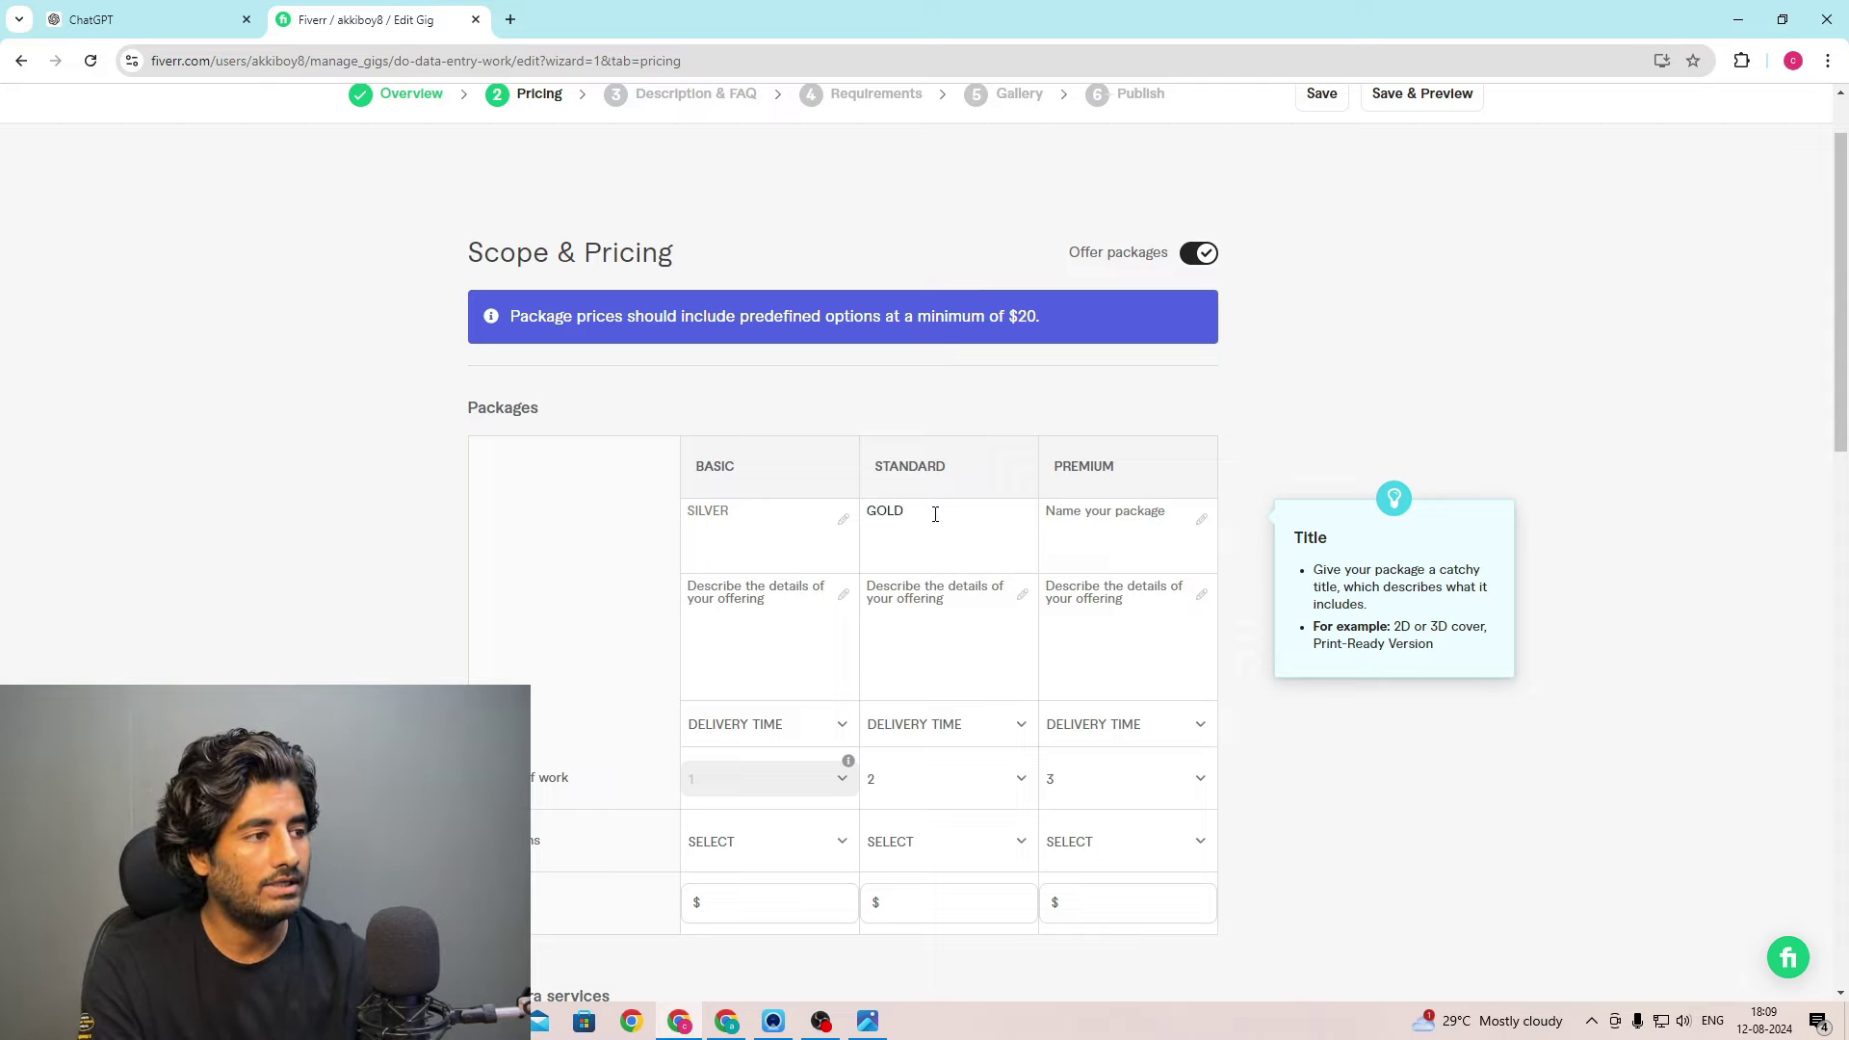
pyautogui.click(1087, 510)
pyautogui.write('DIAMOND')
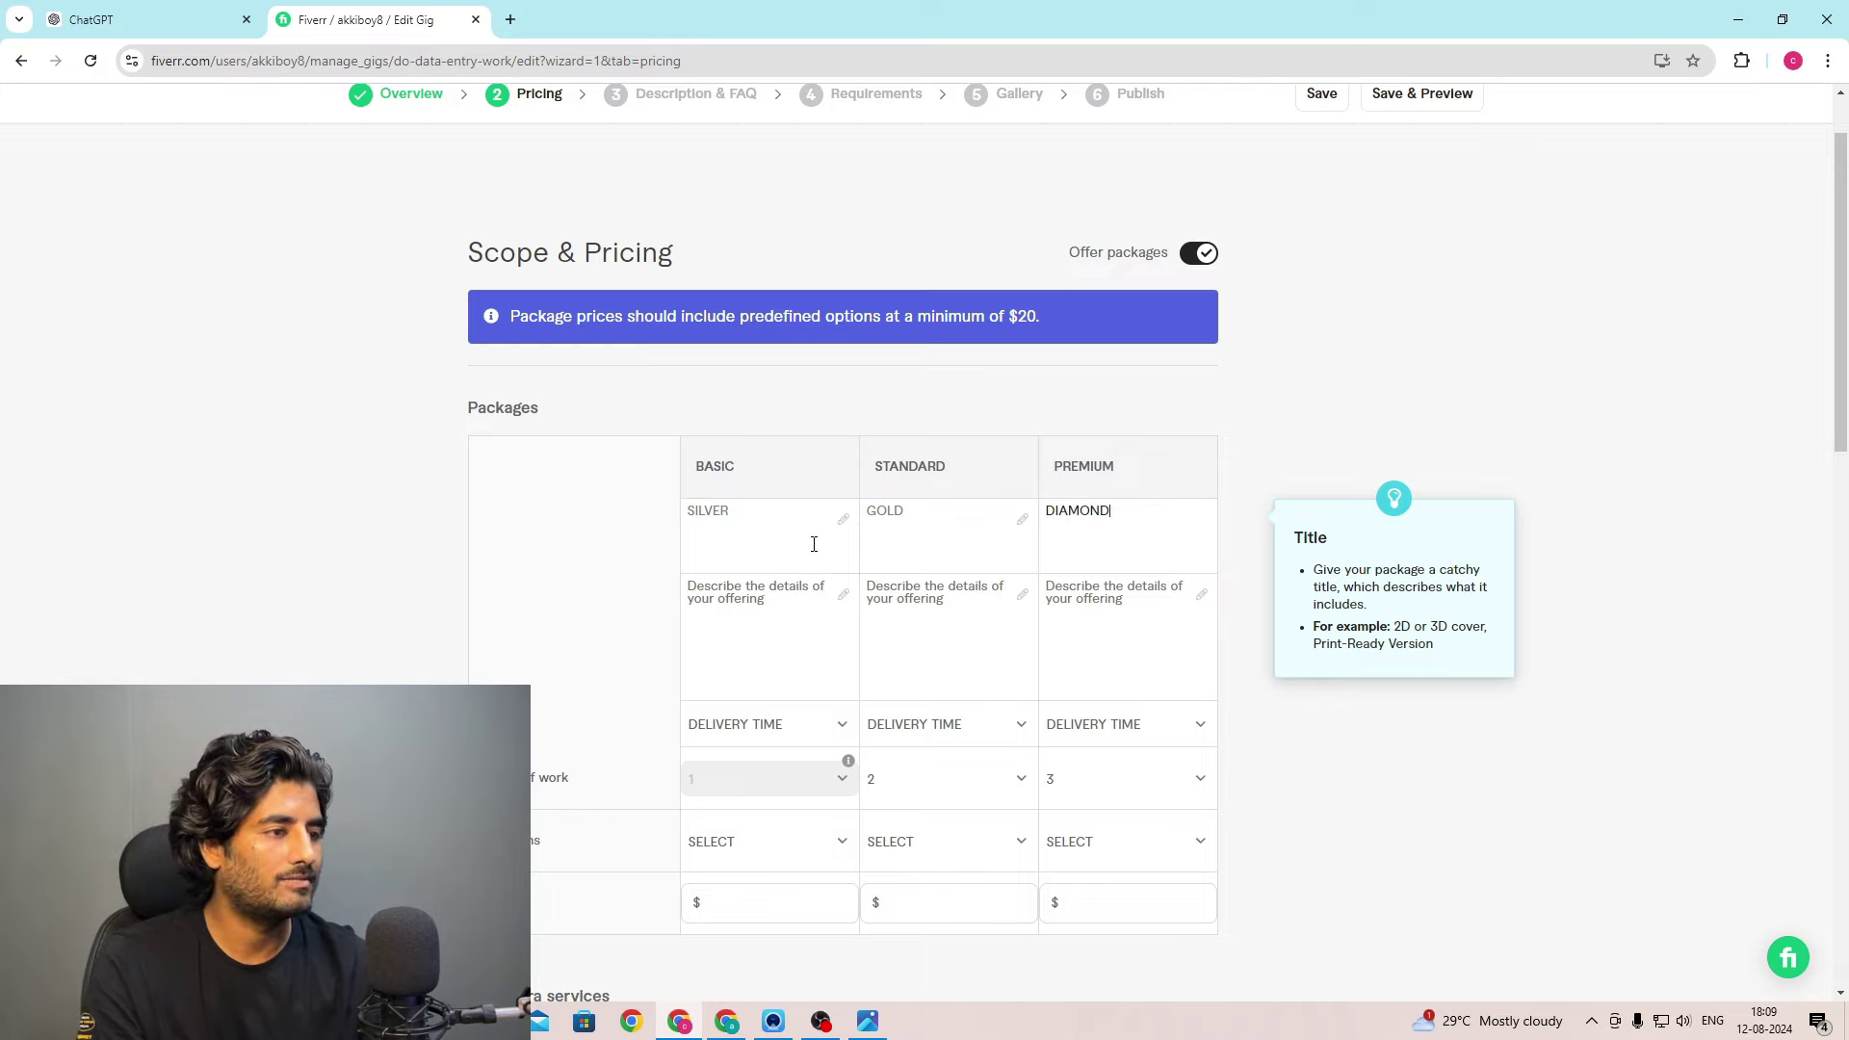
pyautogui.click(619, 566)
# Step: Give each package the description DATA ENTRY WORK
pyautogui.click(733, 608)
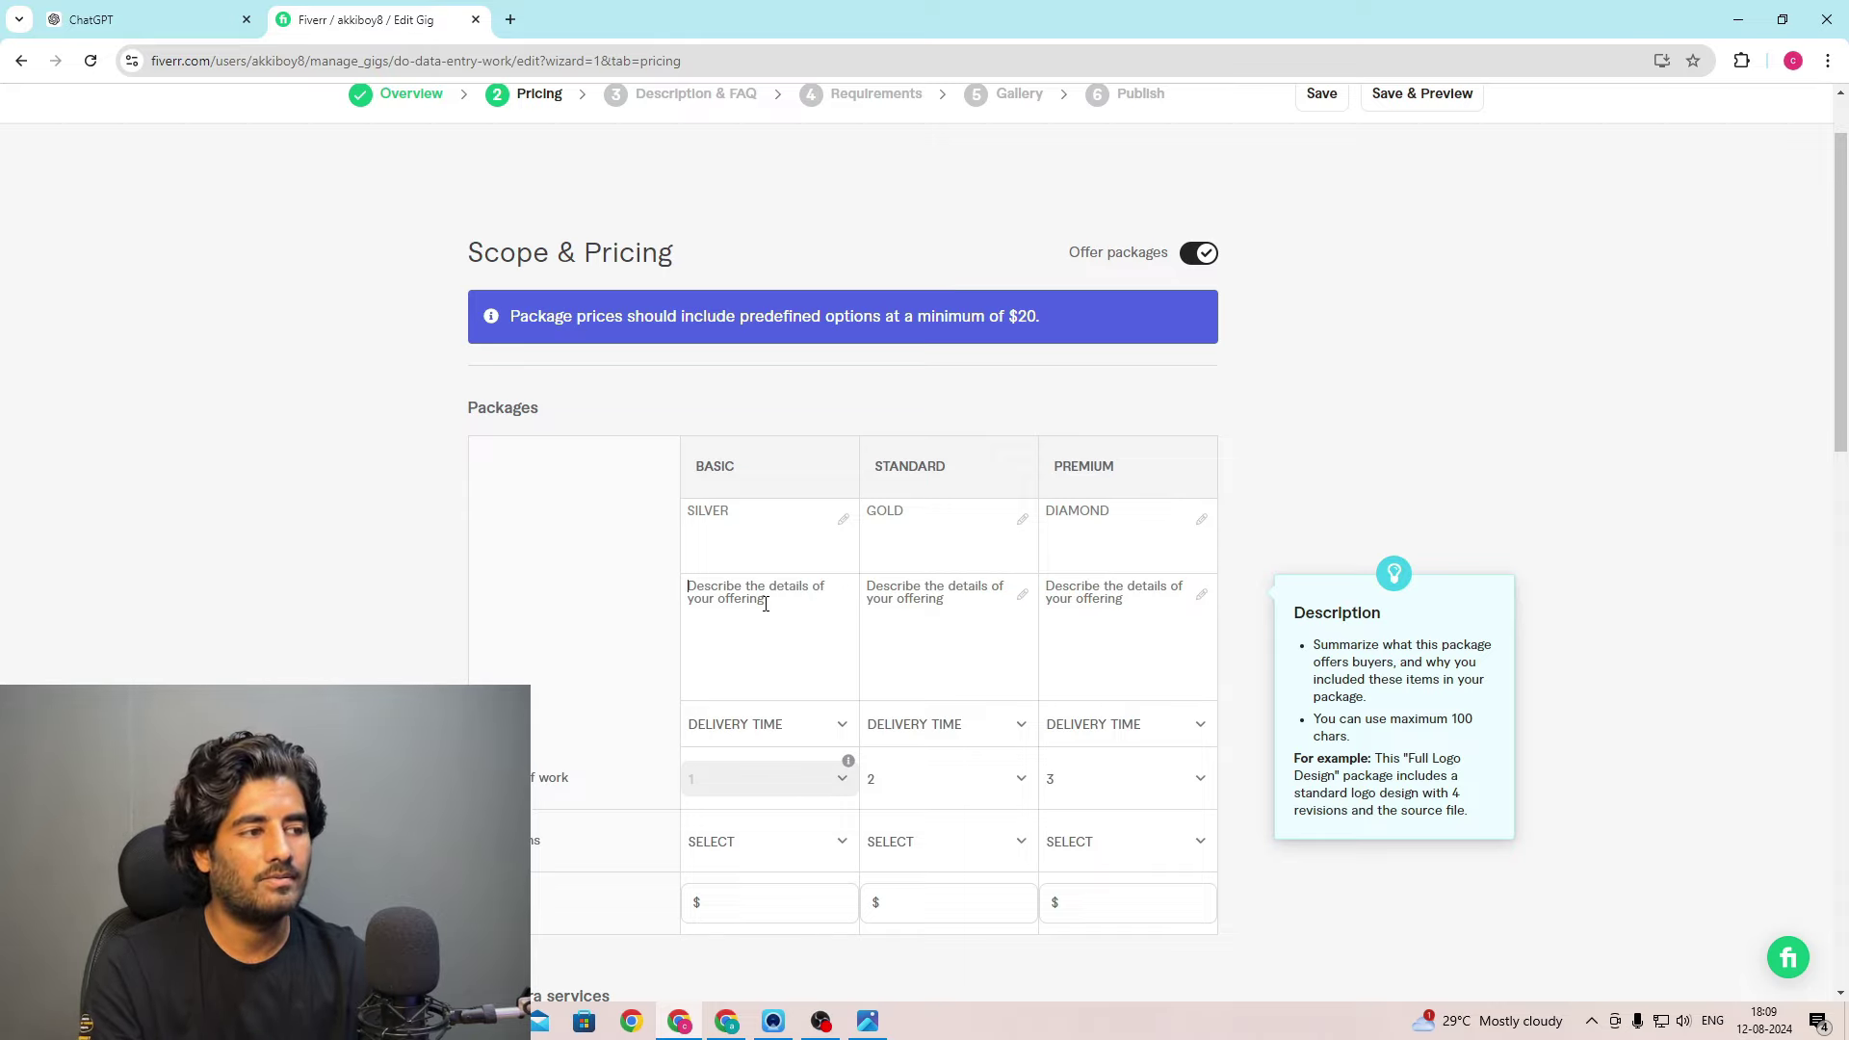
pyautogui.write('DATA ENTRY WO')
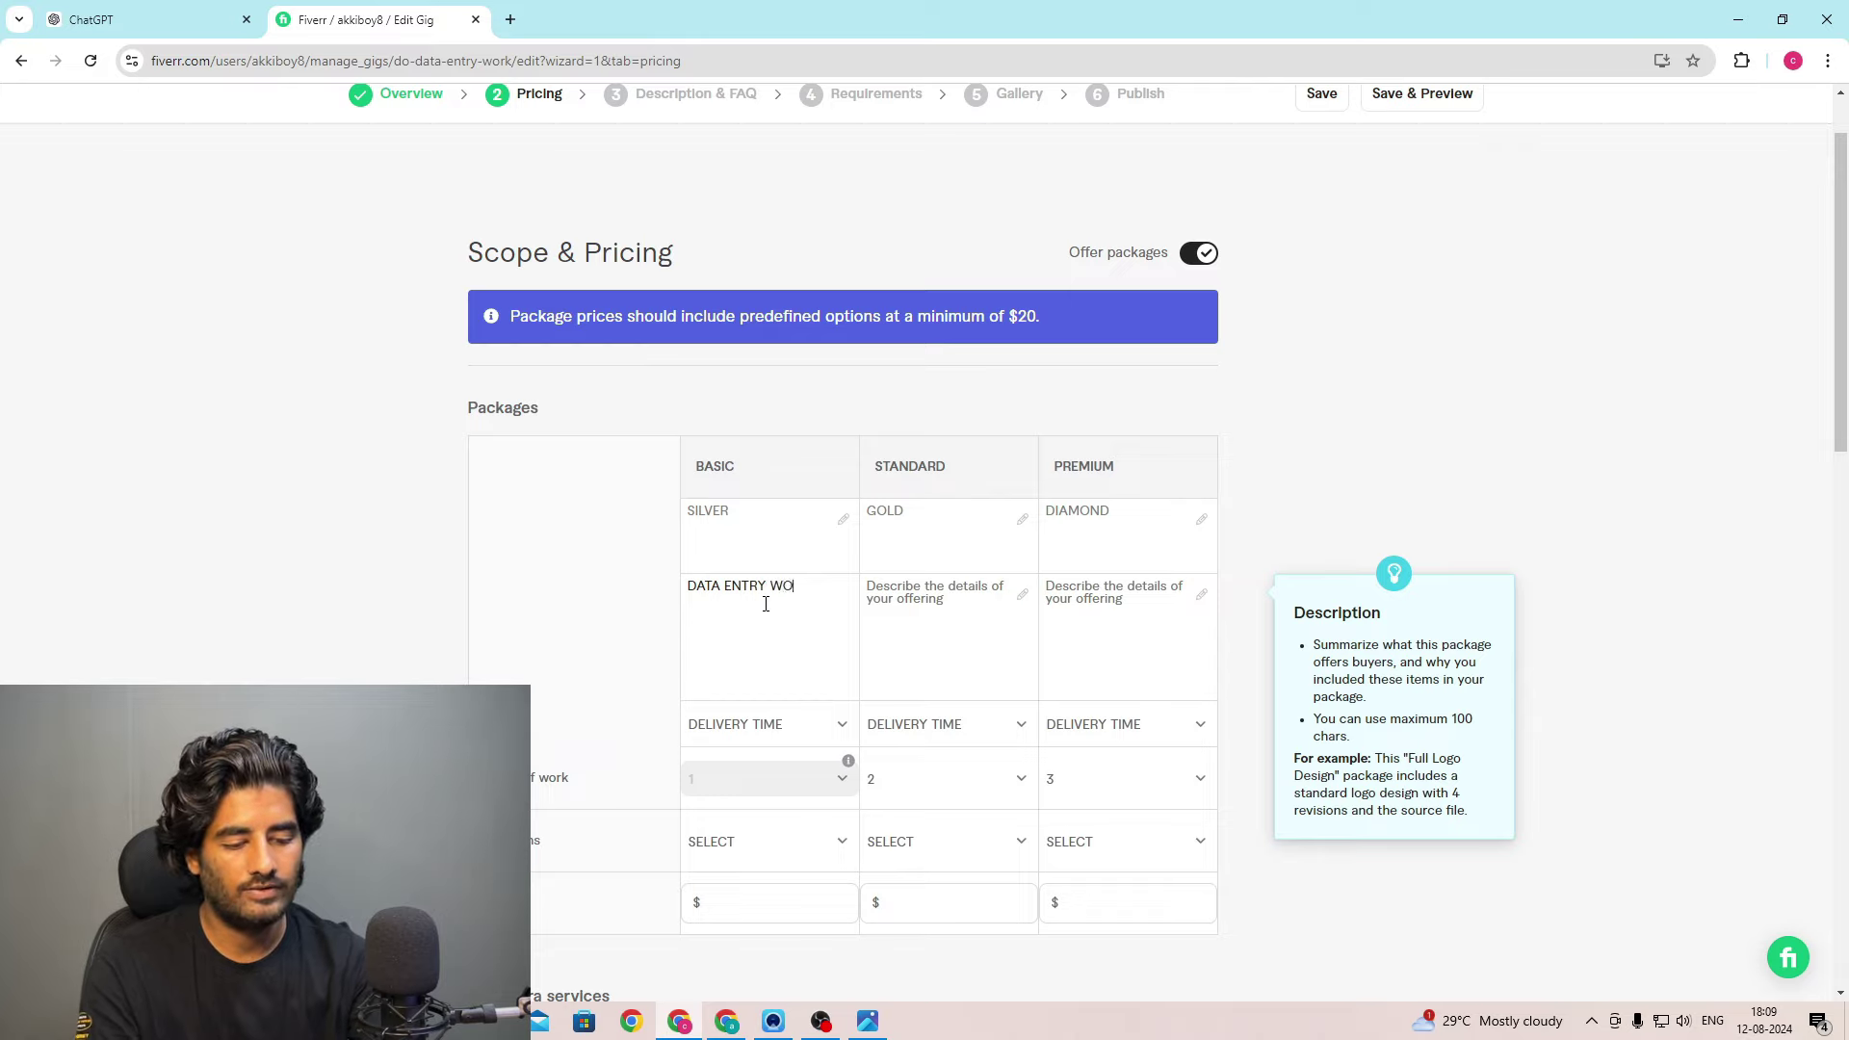
pyautogui.write('RK')
pyautogui.click(1002, 590)
pyautogui.write('DATA ENTRY WORK')
pyautogui.moveTo(1001, 591); pyautogui.dragTo(879, 589)
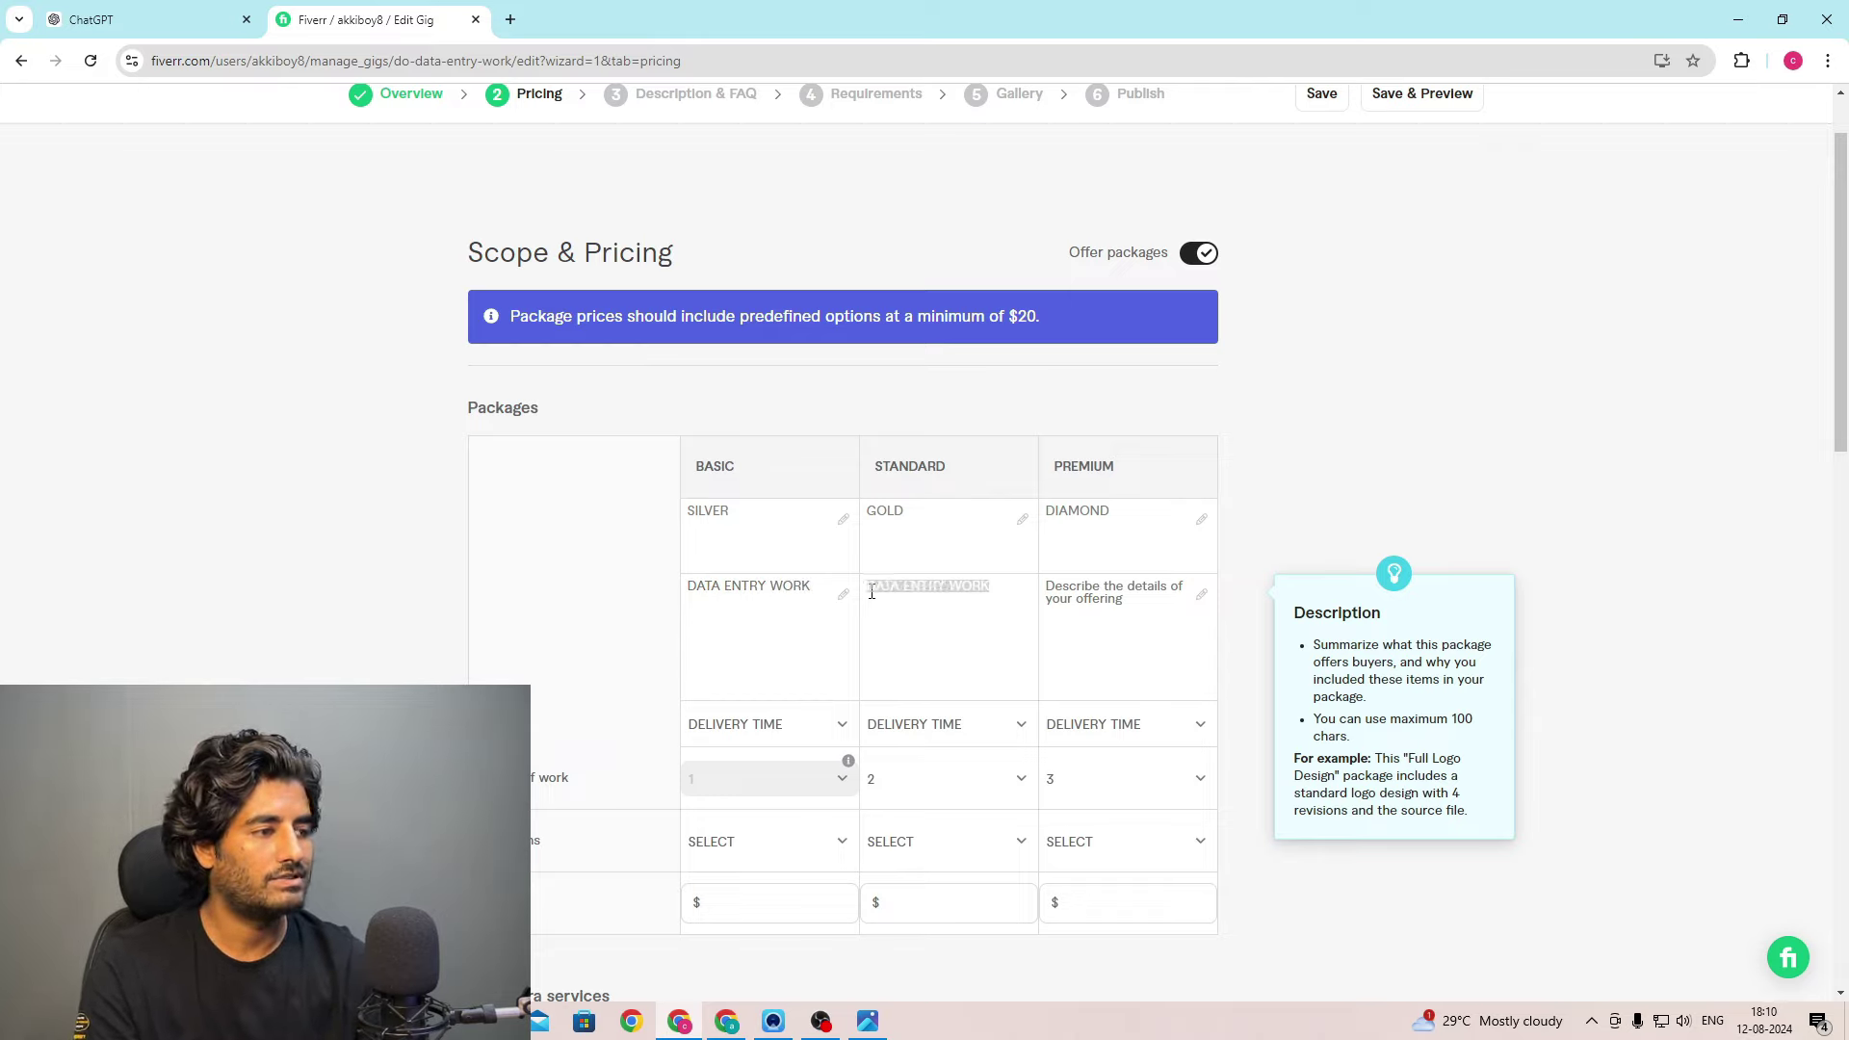
pyautogui.click(1078, 611)
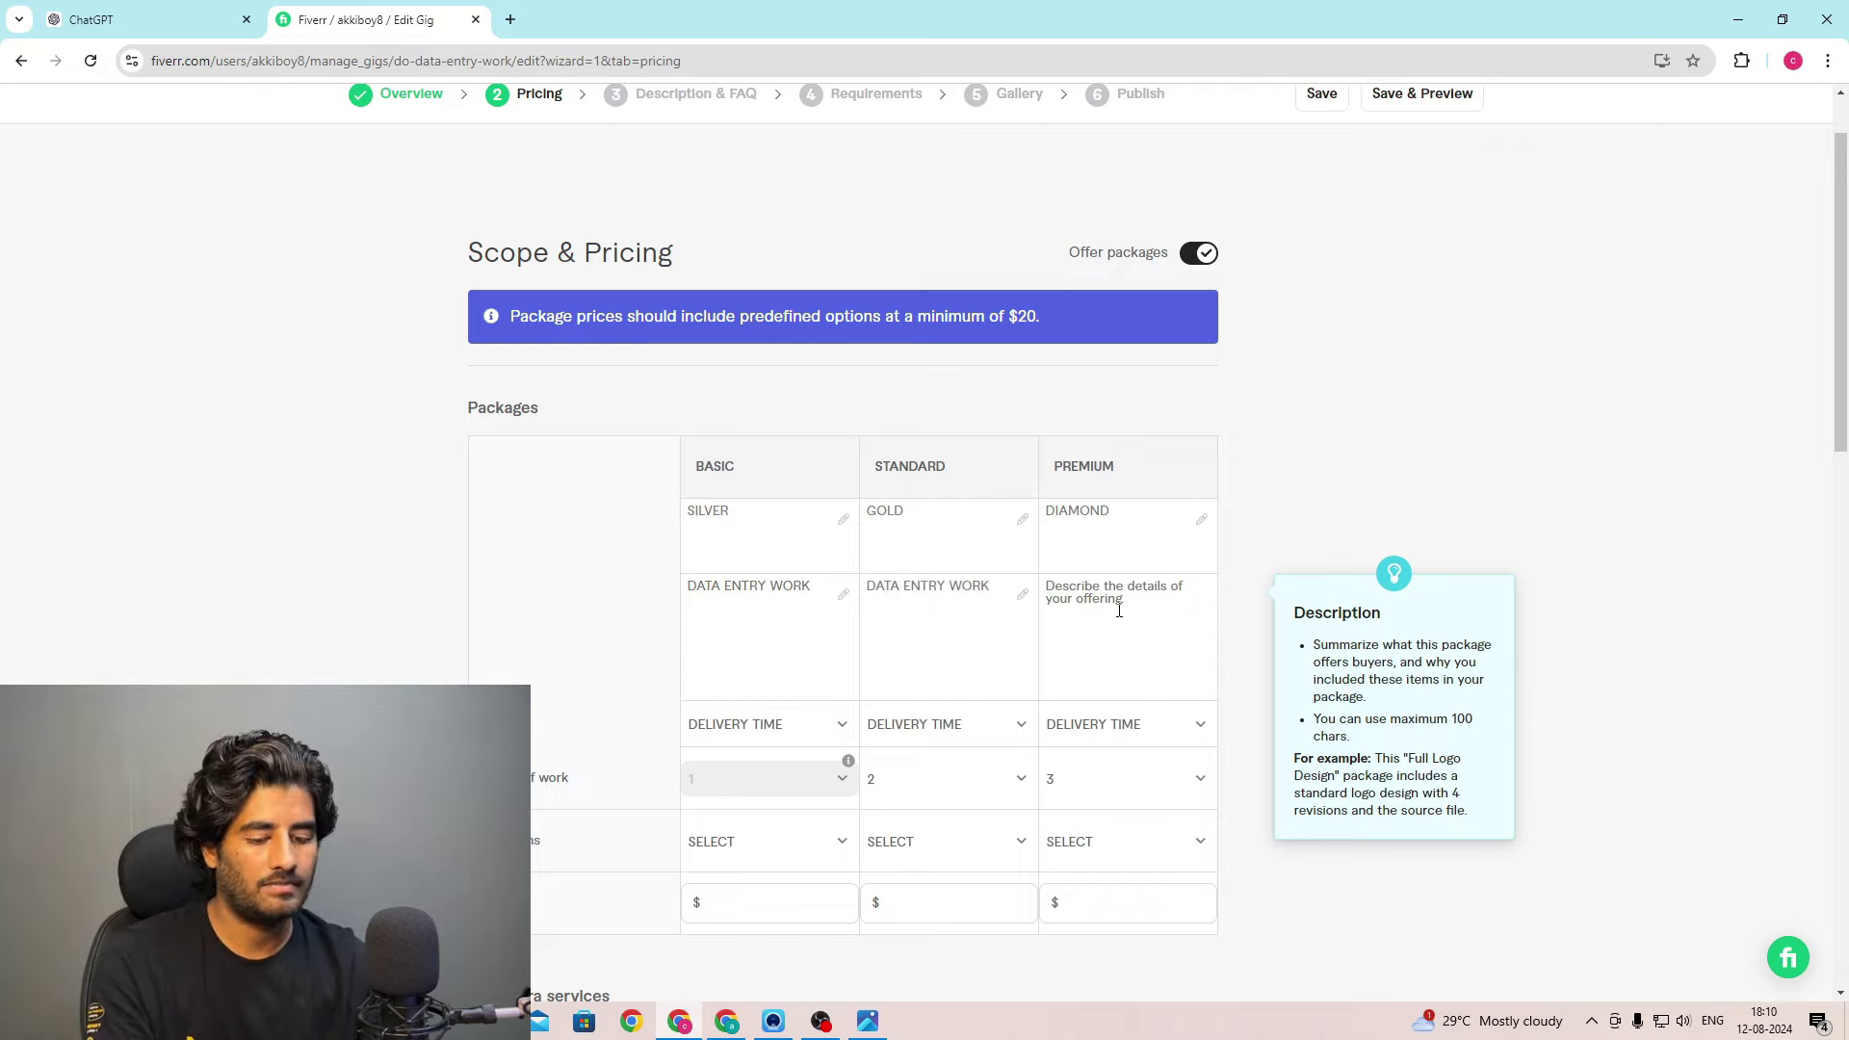
pyautogui.write('DATA ENTRY WORK')
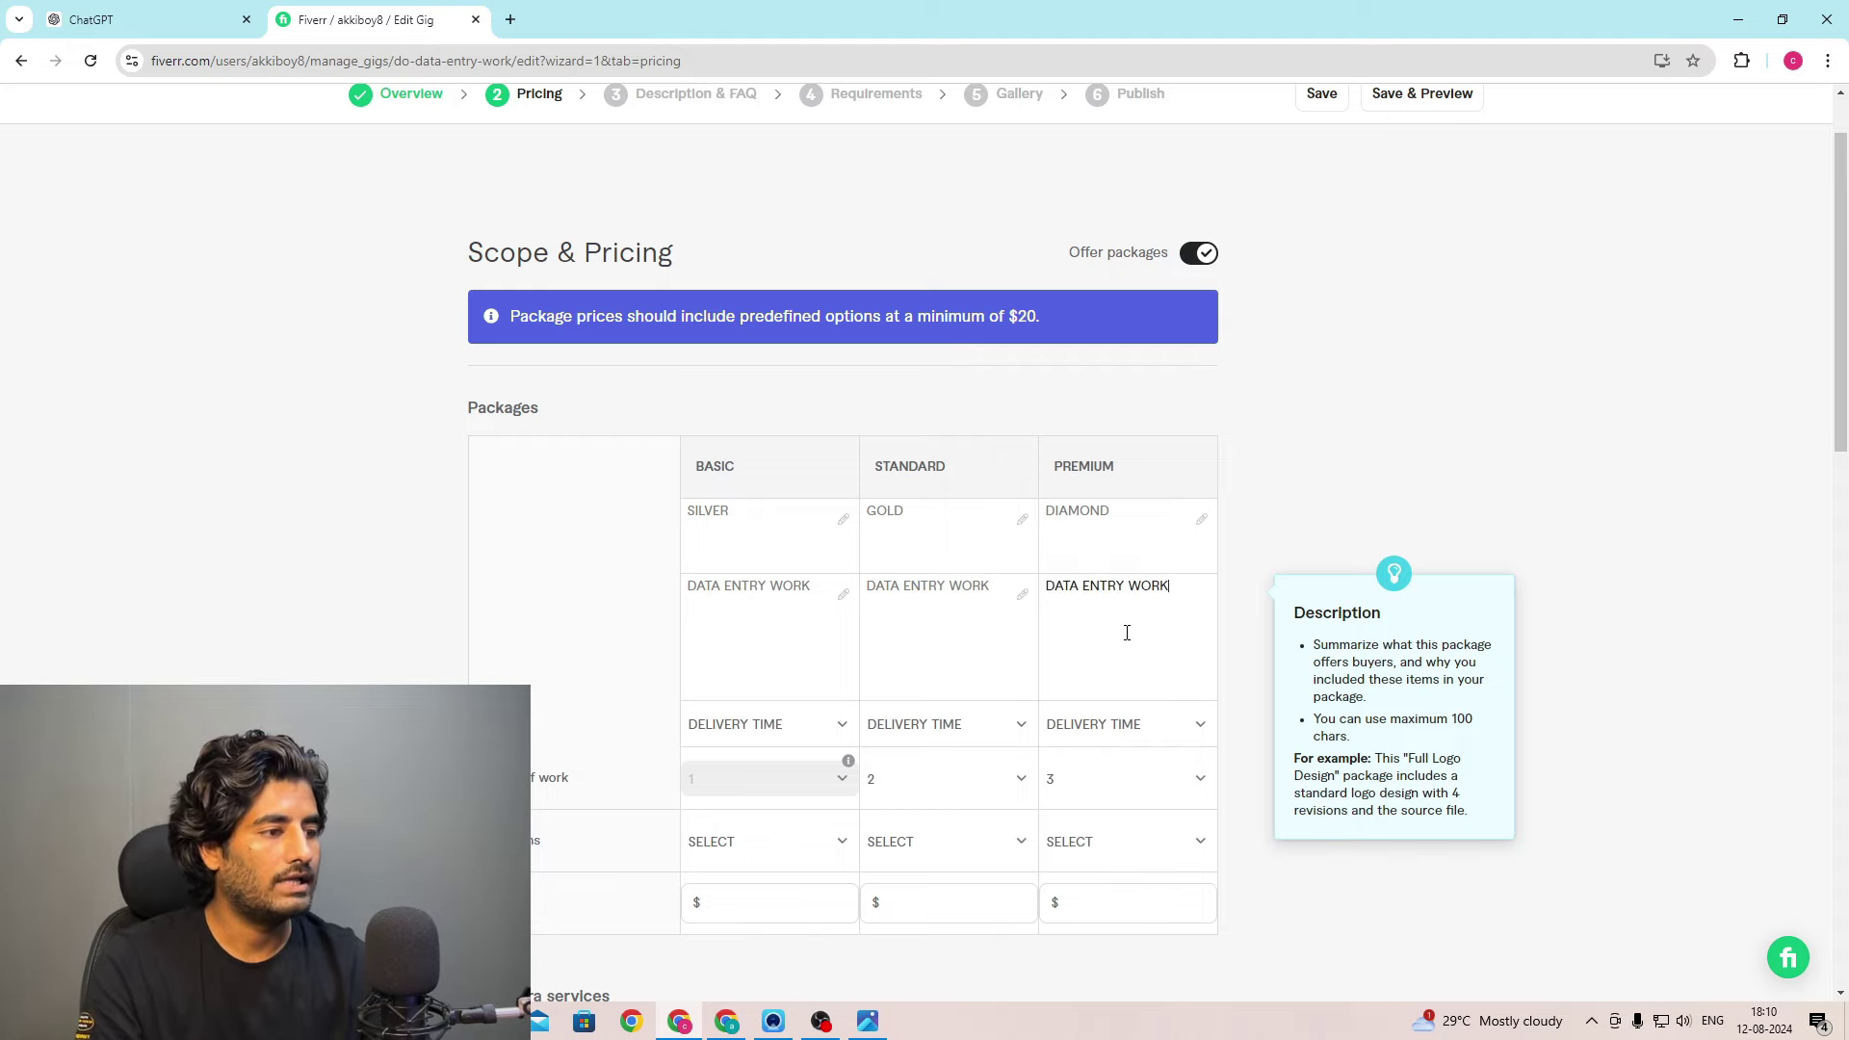
pyautogui.scroll(-2, 809, 713)
# Step: Set Basic and Standard delivery to 1 day and Premium delivery to 2 days
pyautogui.click(820, 547)
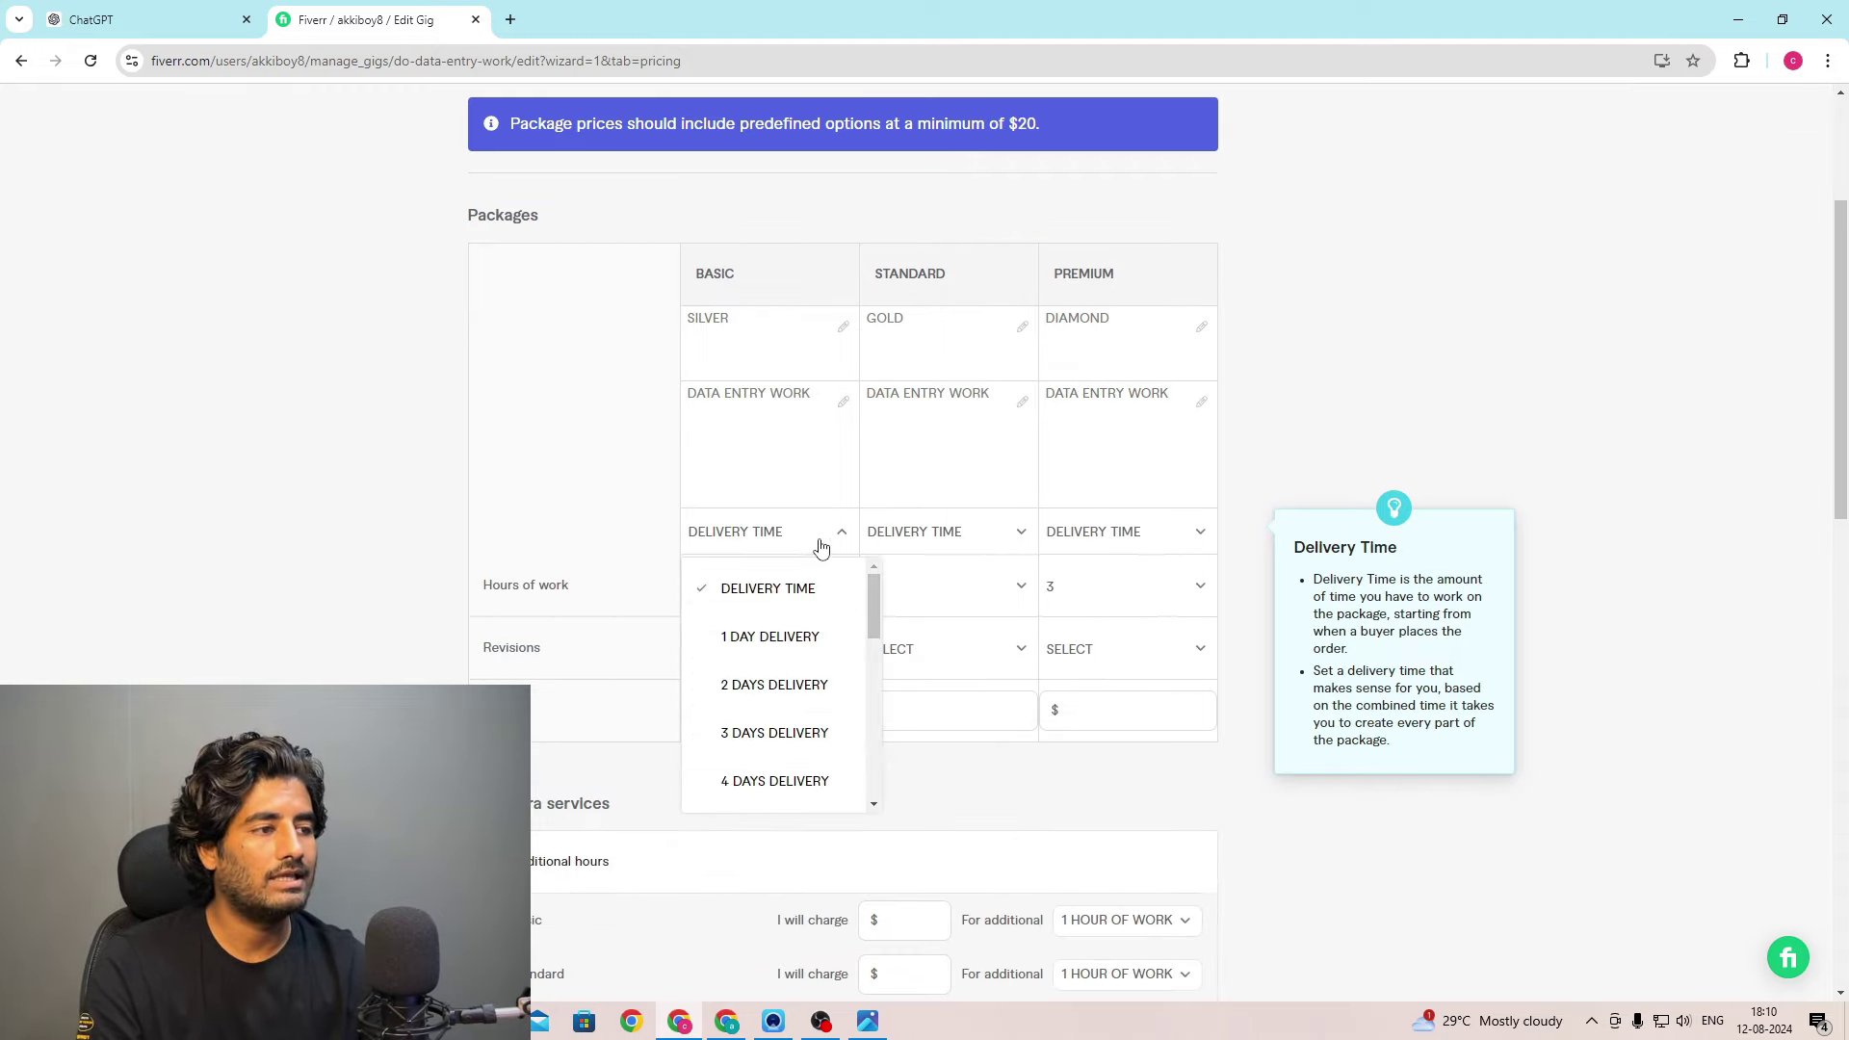
pyautogui.scroll(-3, 756, 723)
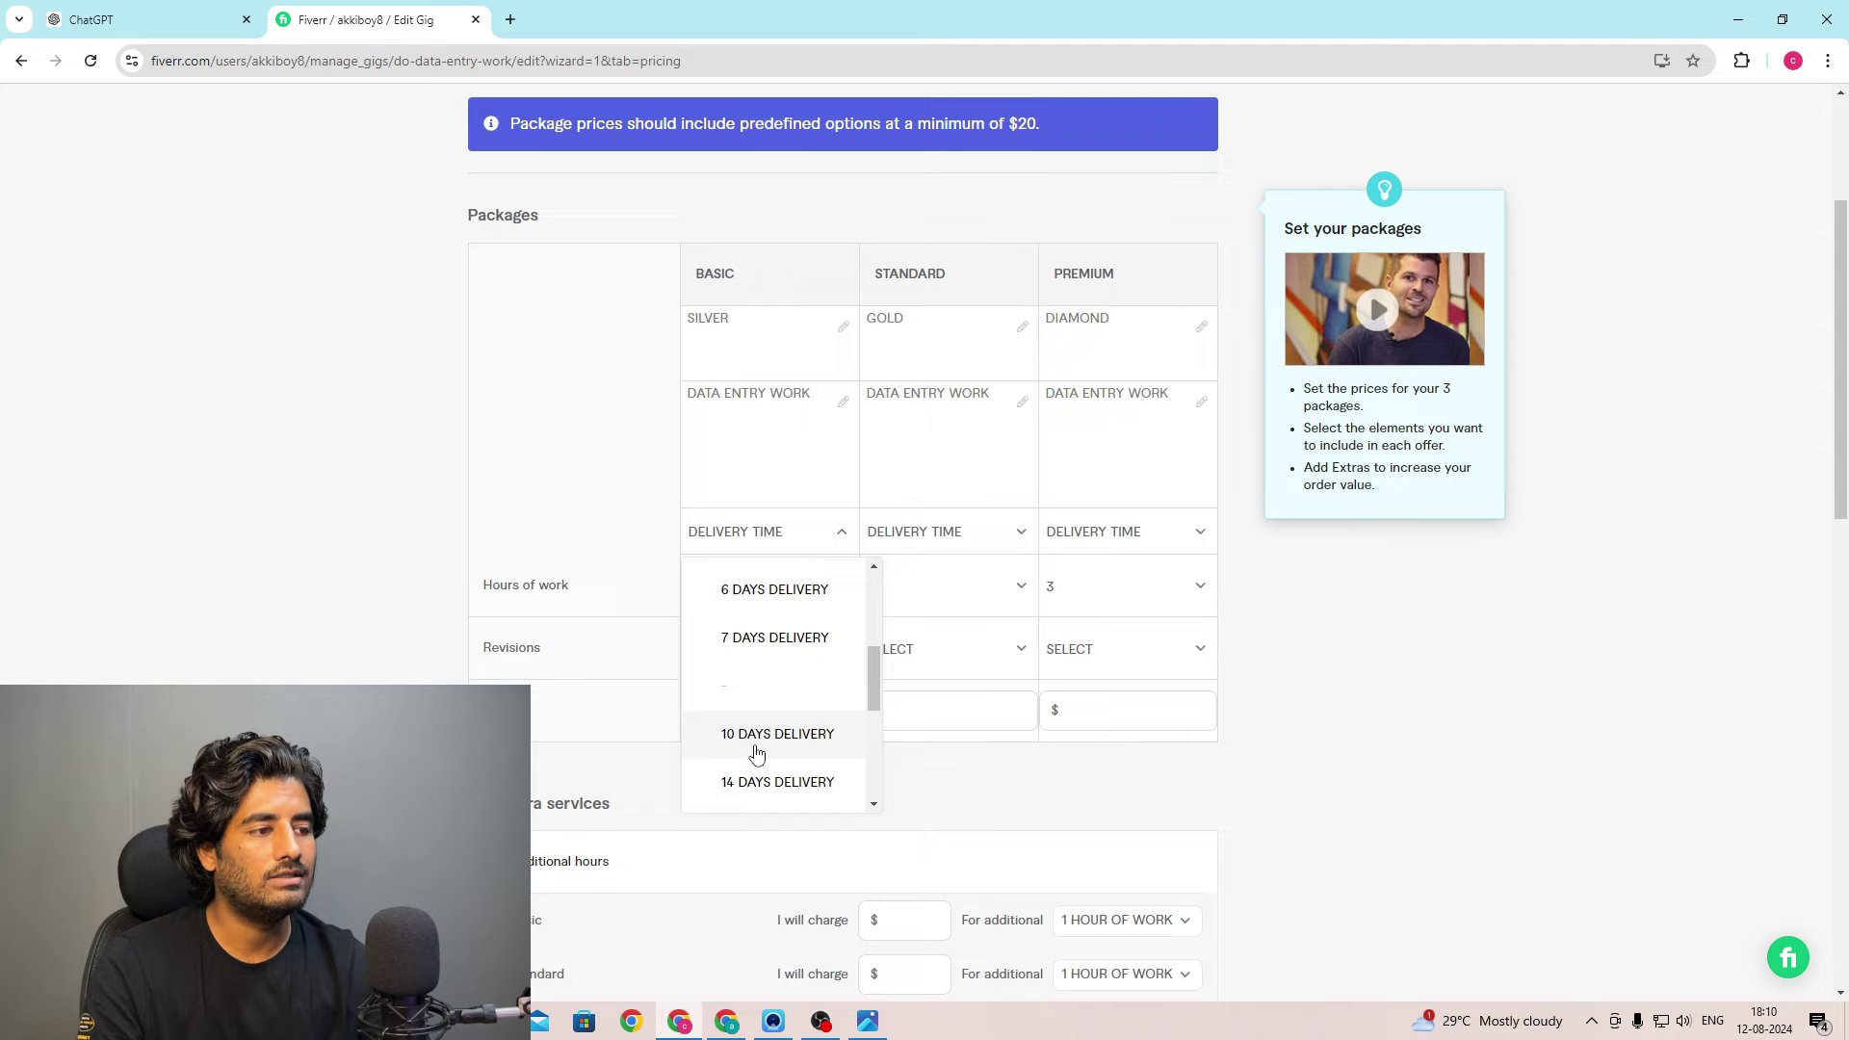
pyautogui.scroll(3, 756, 753)
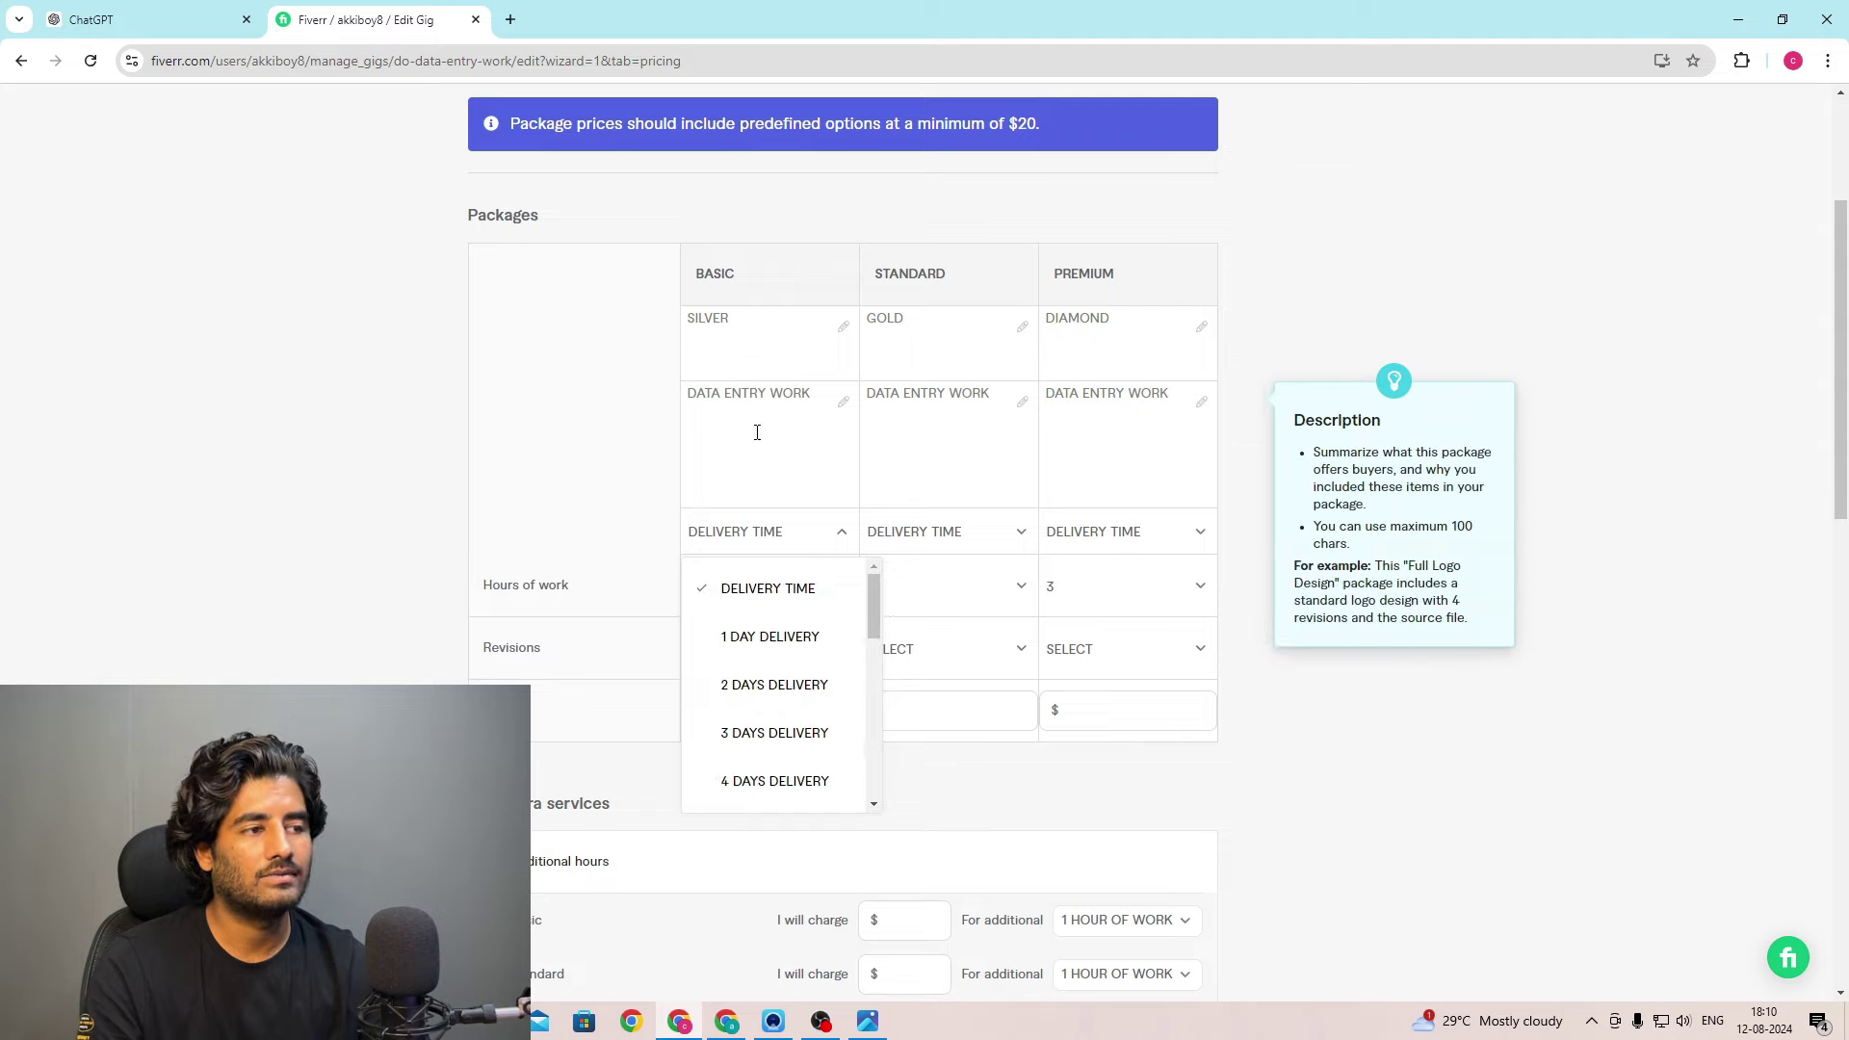
pyautogui.click(769, 641)
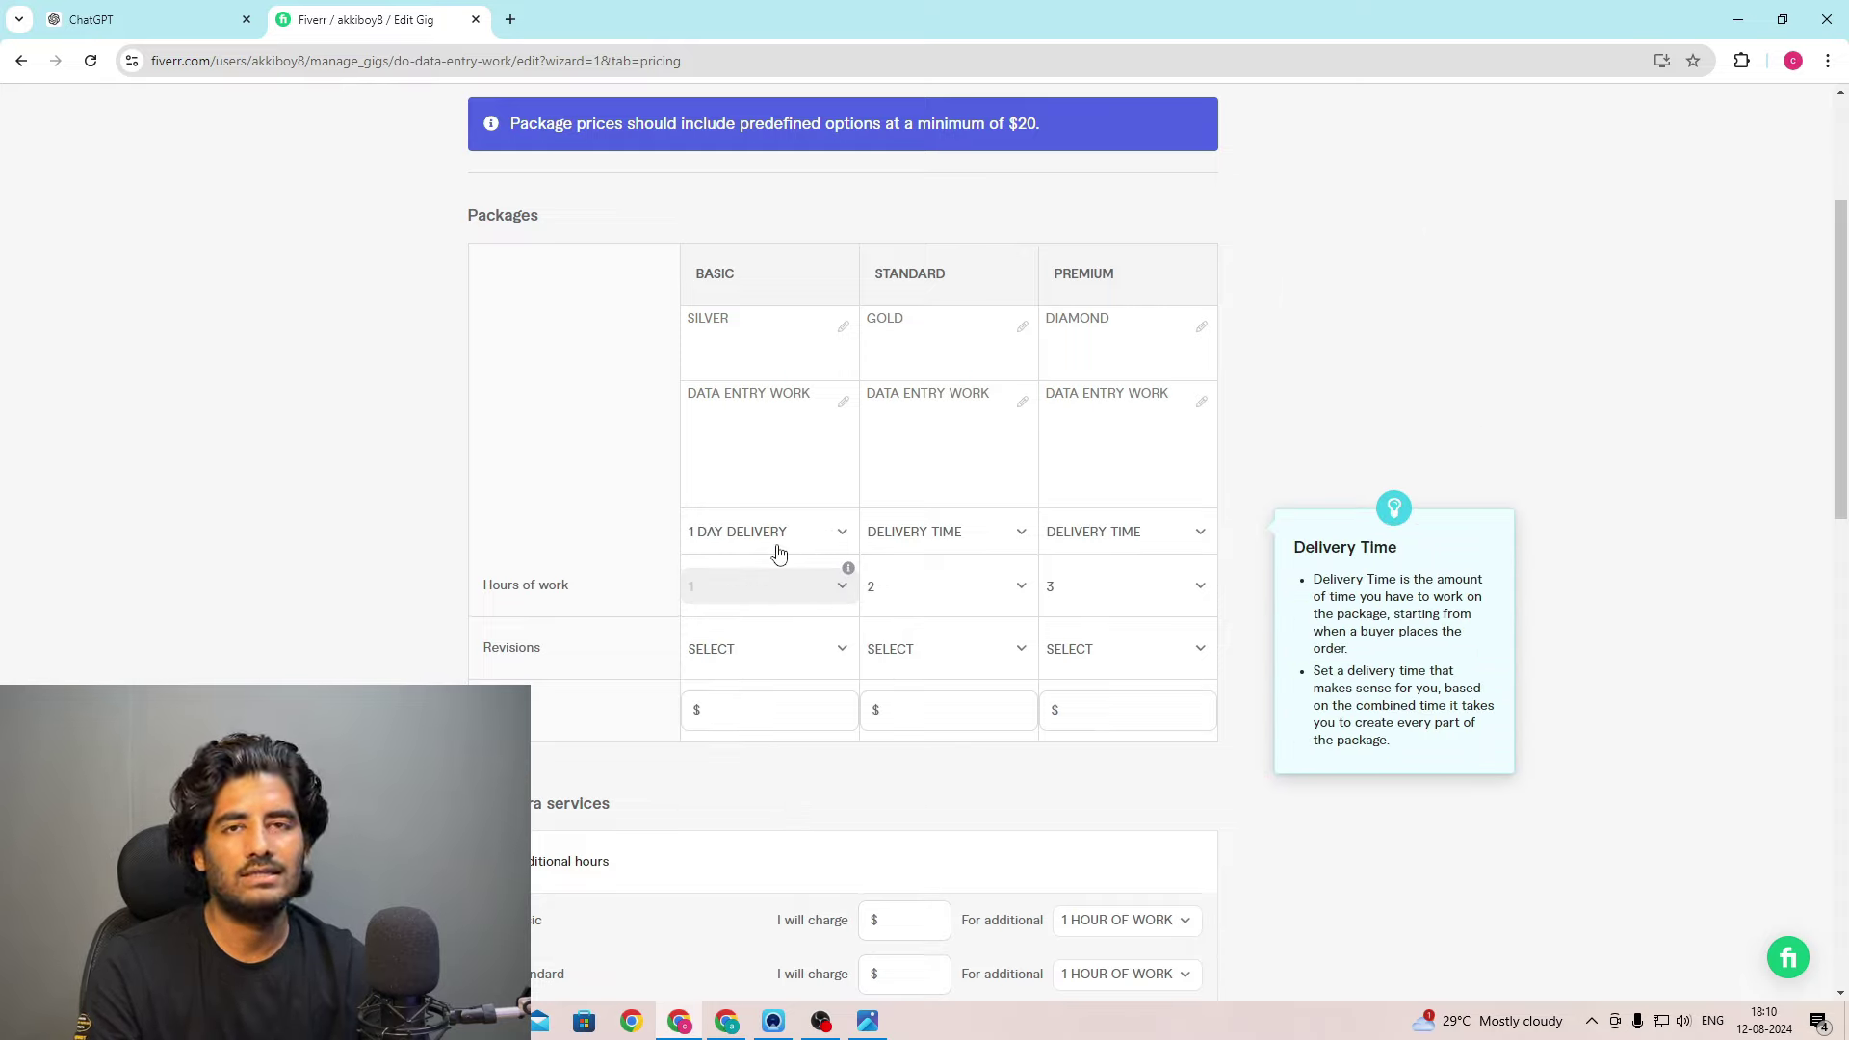
pyautogui.click(941, 532)
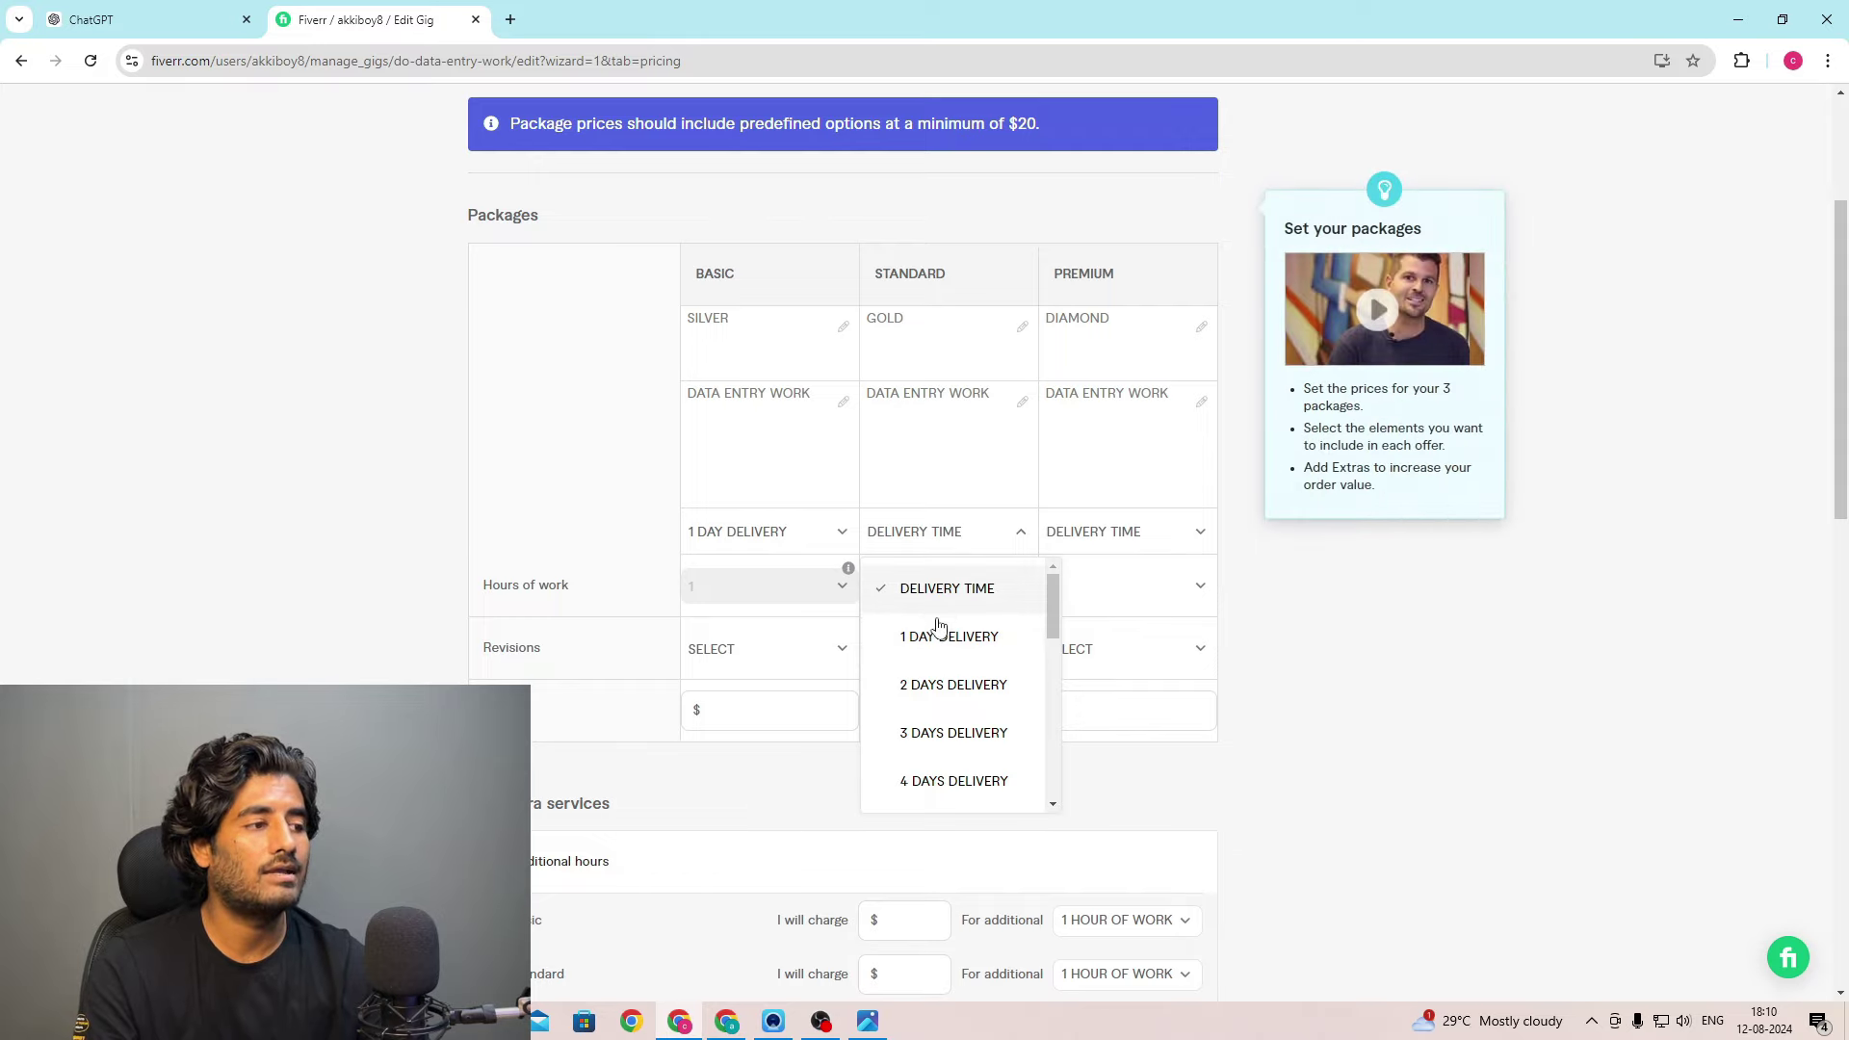
pyautogui.click(944, 636)
pyautogui.click(1114, 533)
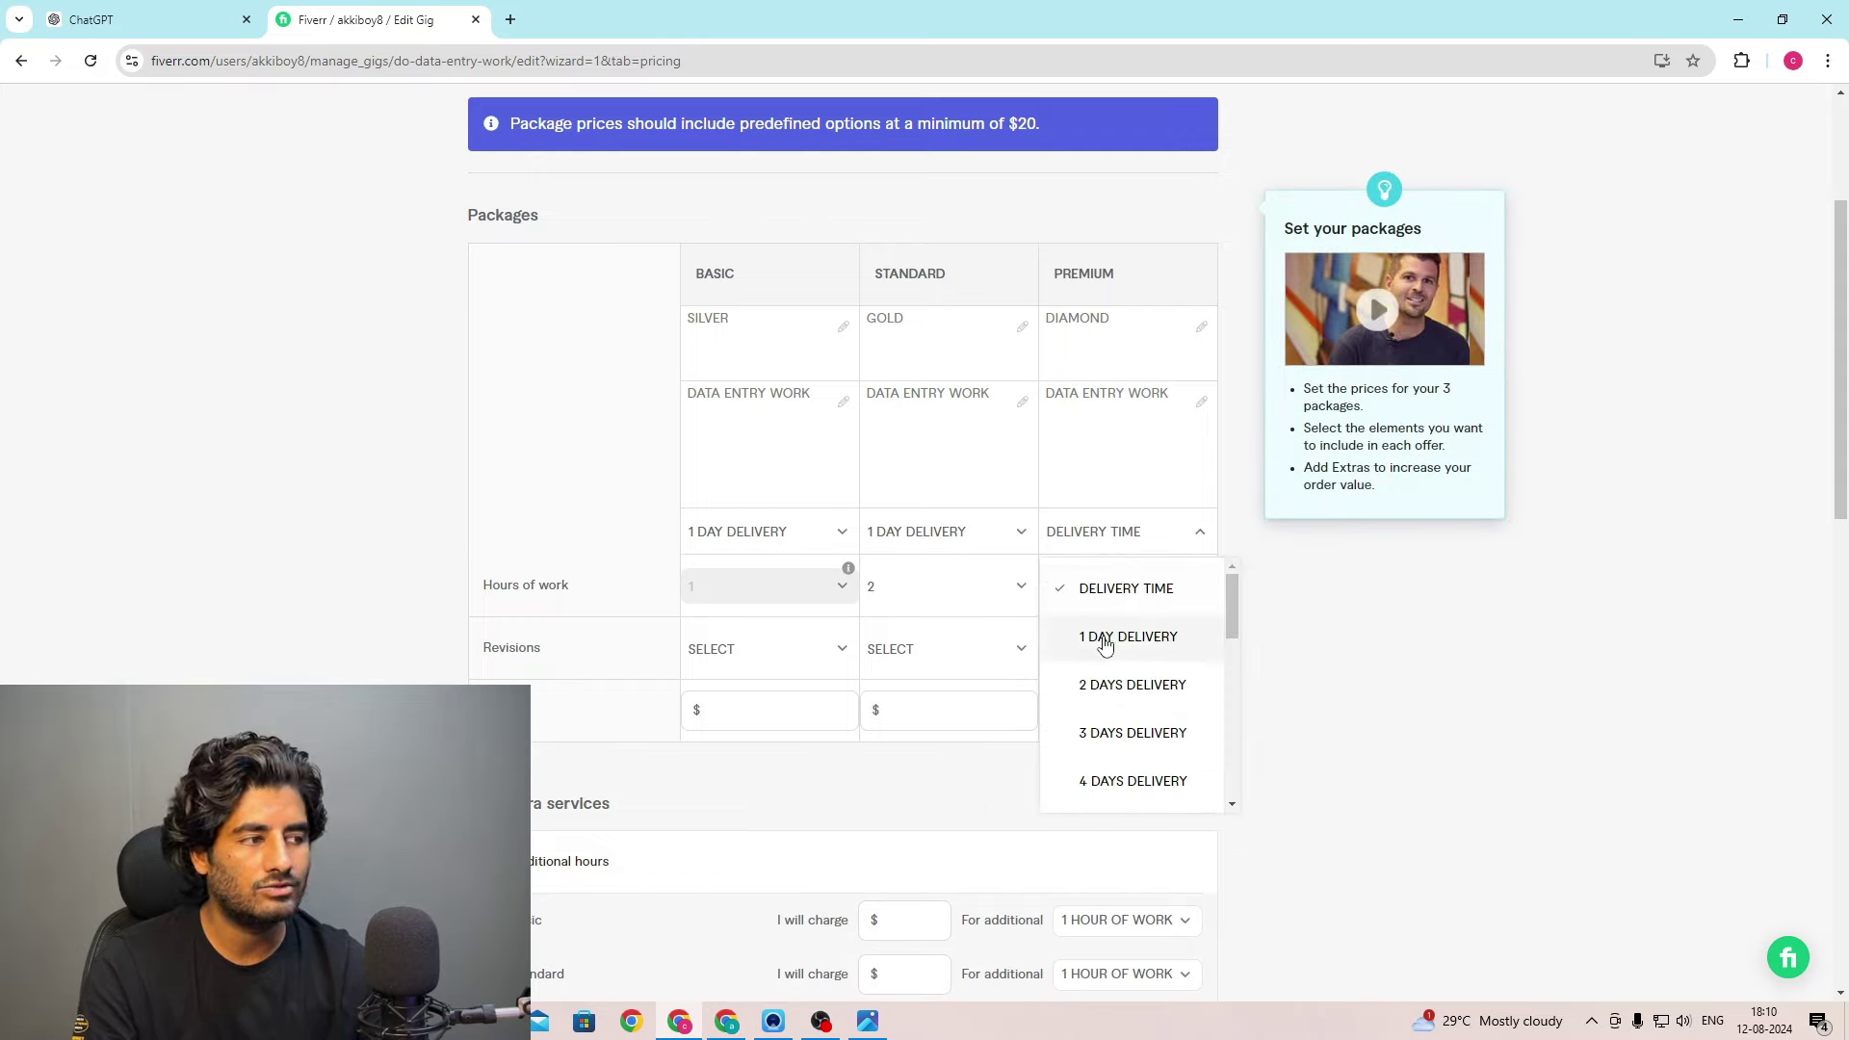
pyautogui.click(1106, 636)
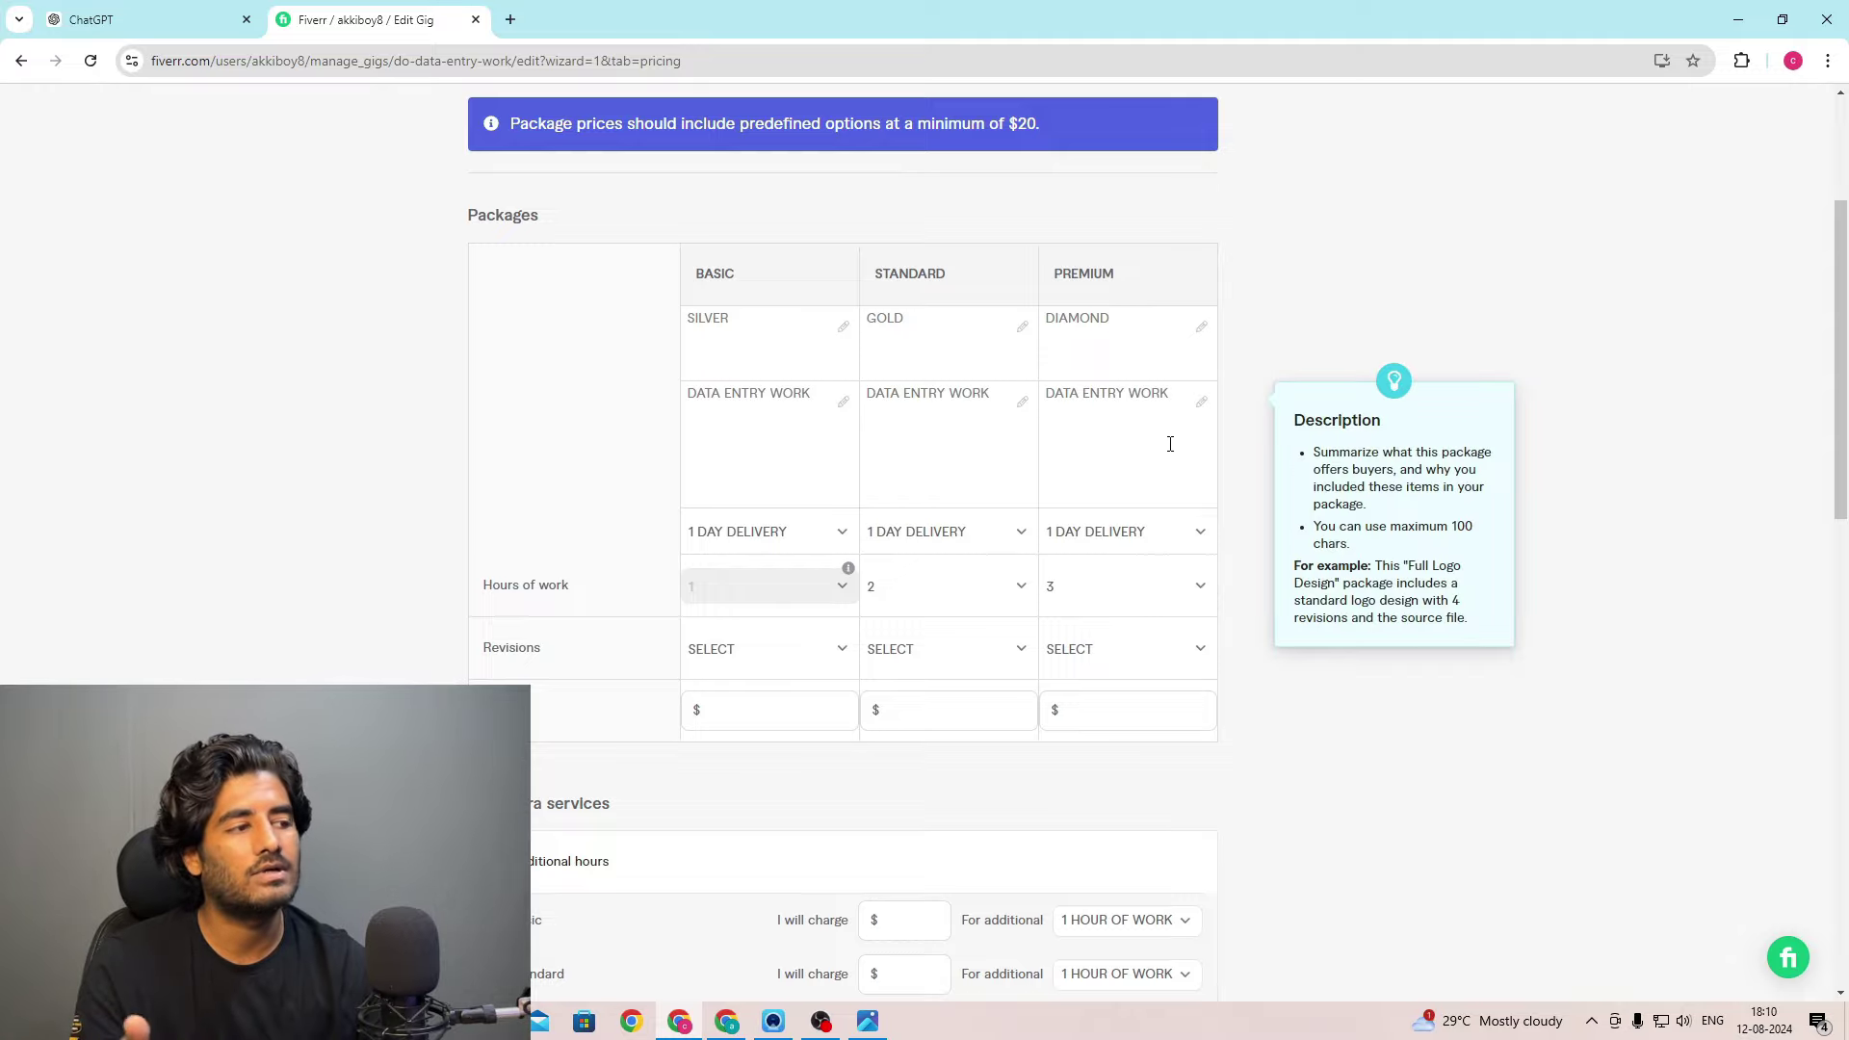
pyautogui.click(1143, 532)
pyautogui.click(1119, 684)
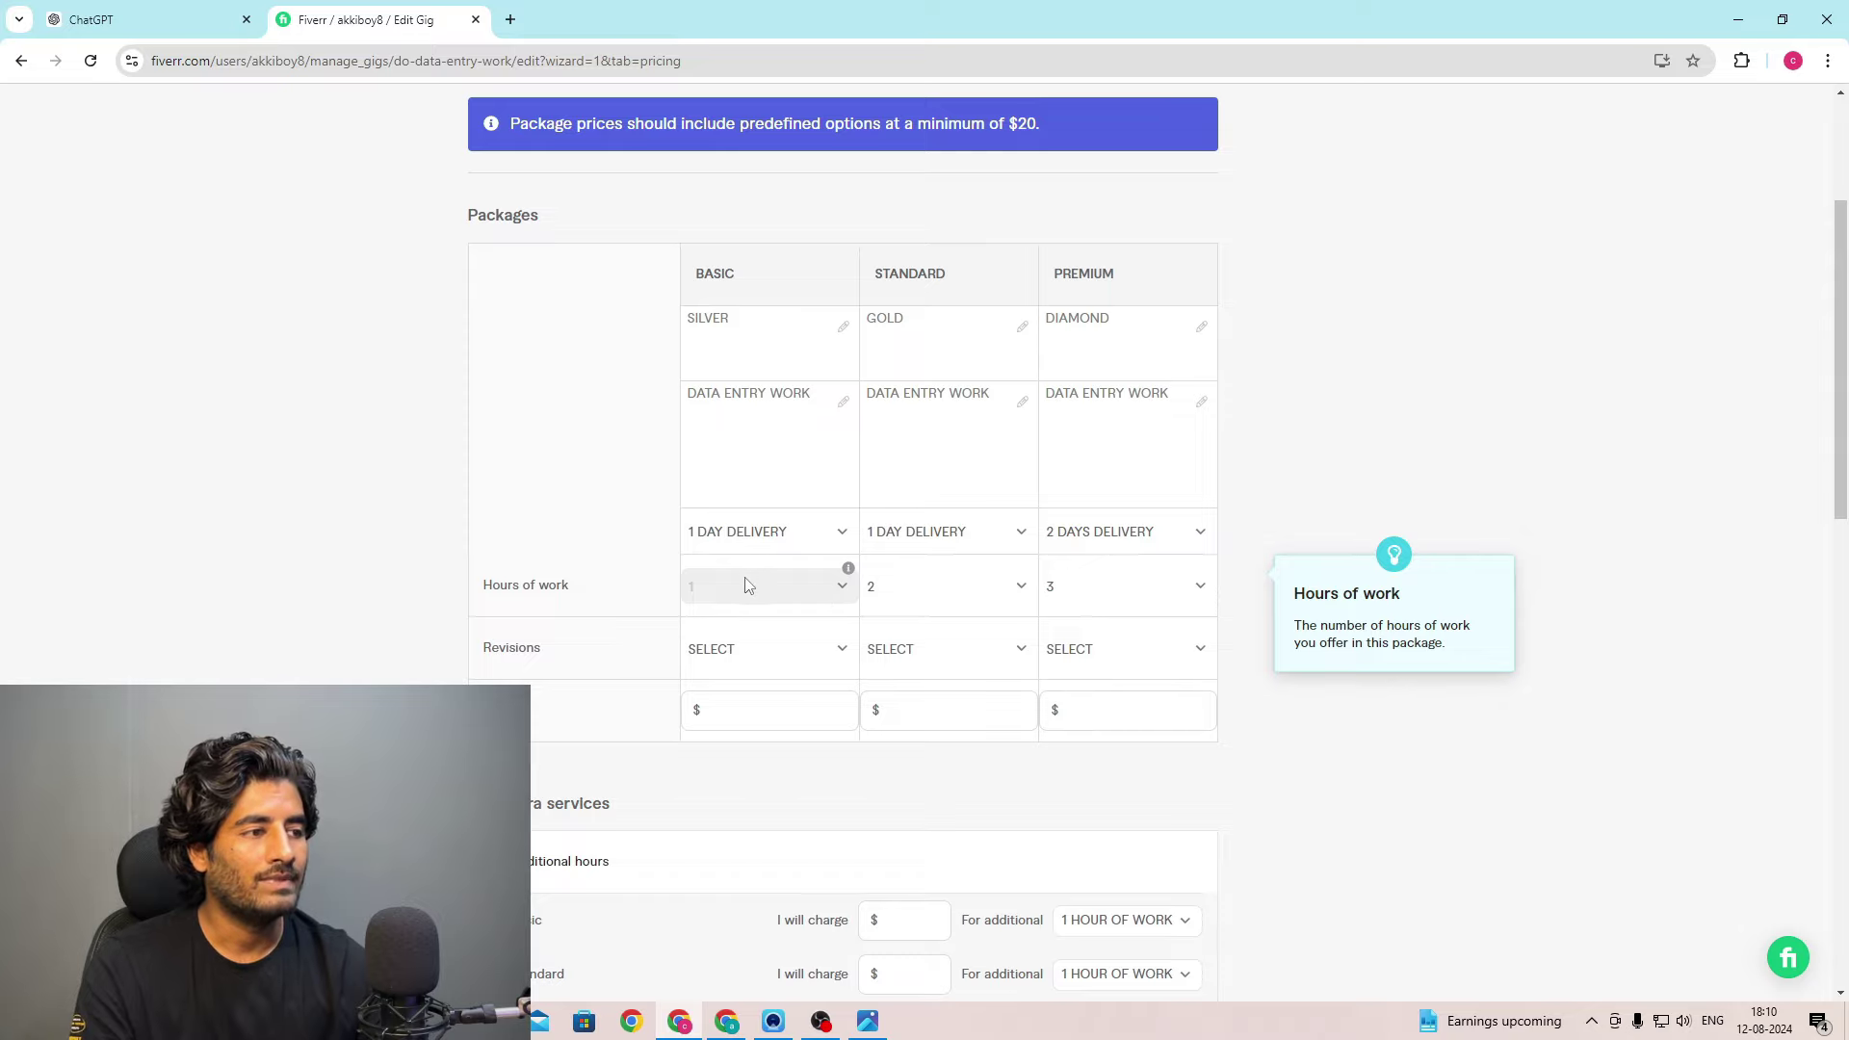
# Step: Set Standard hours of work to 3, Premium to 4, and Premium delivery back to 1 day
pyautogui.click(1022, 586)
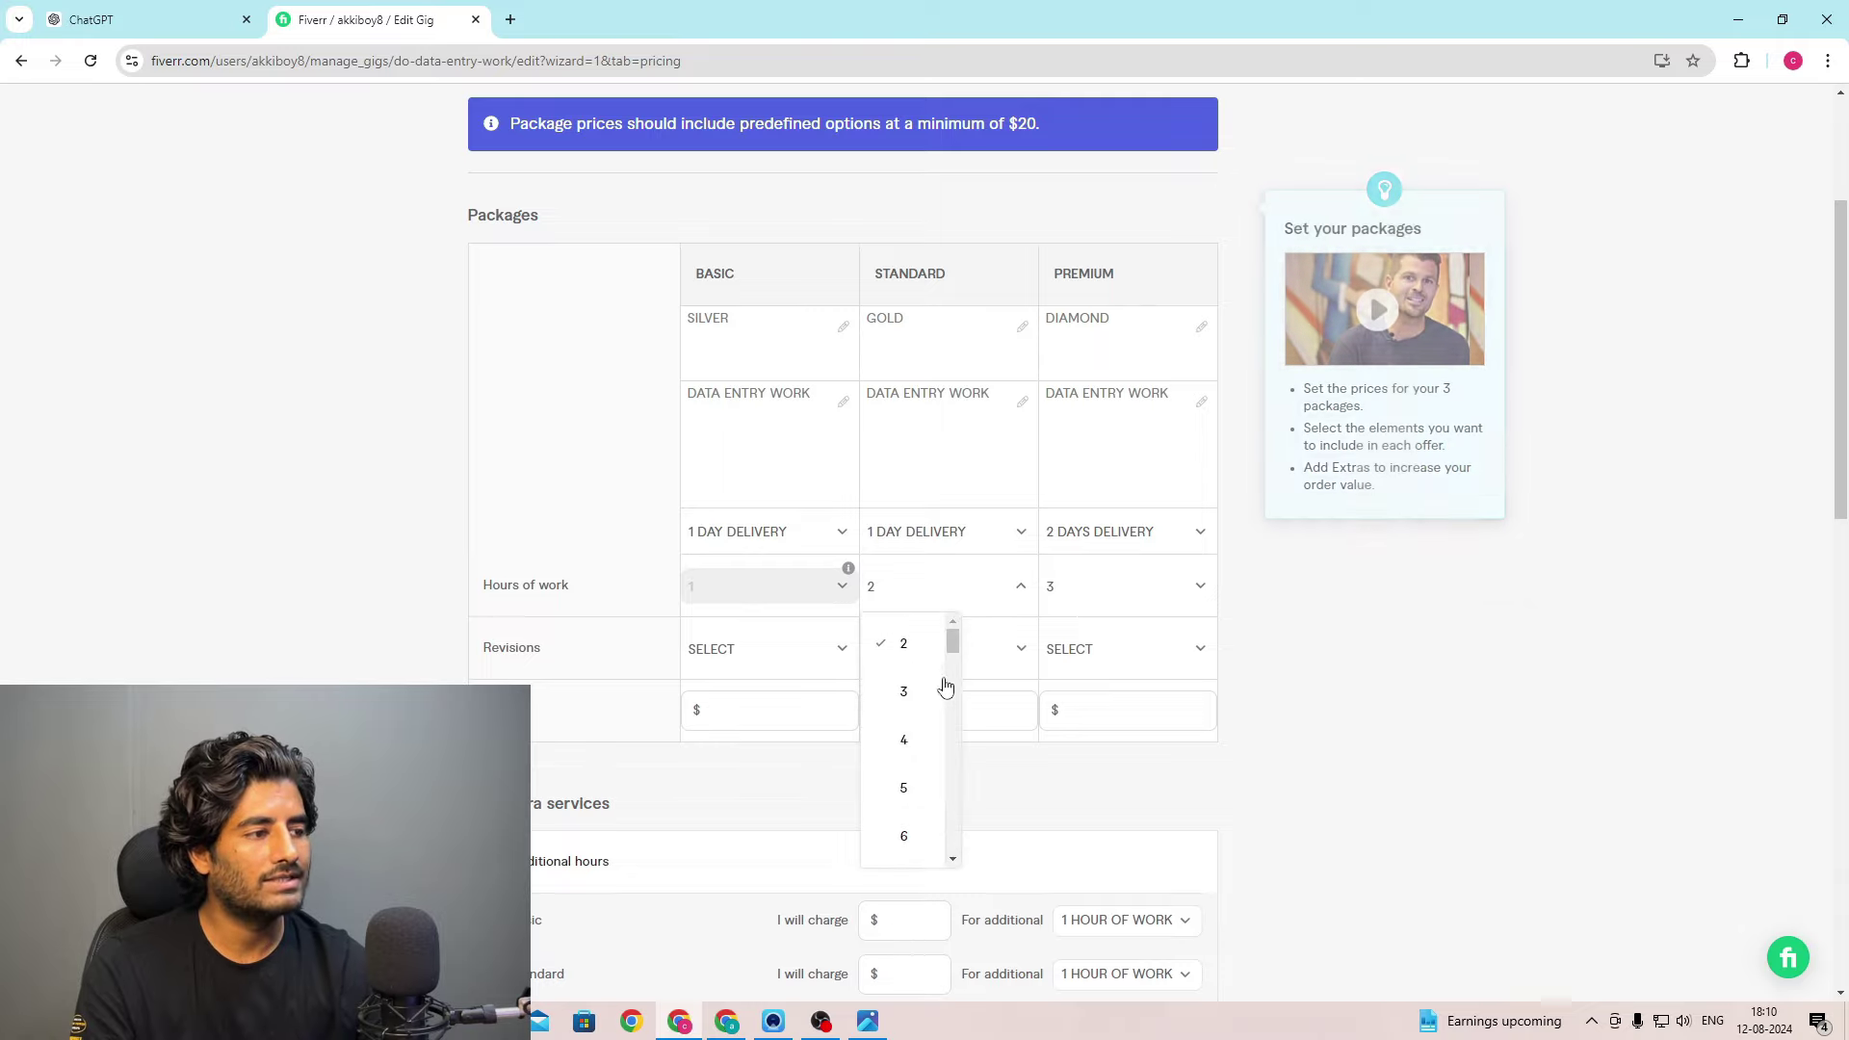
pyautogui.click(912, 692)
pyautogui.click(1106, 586)
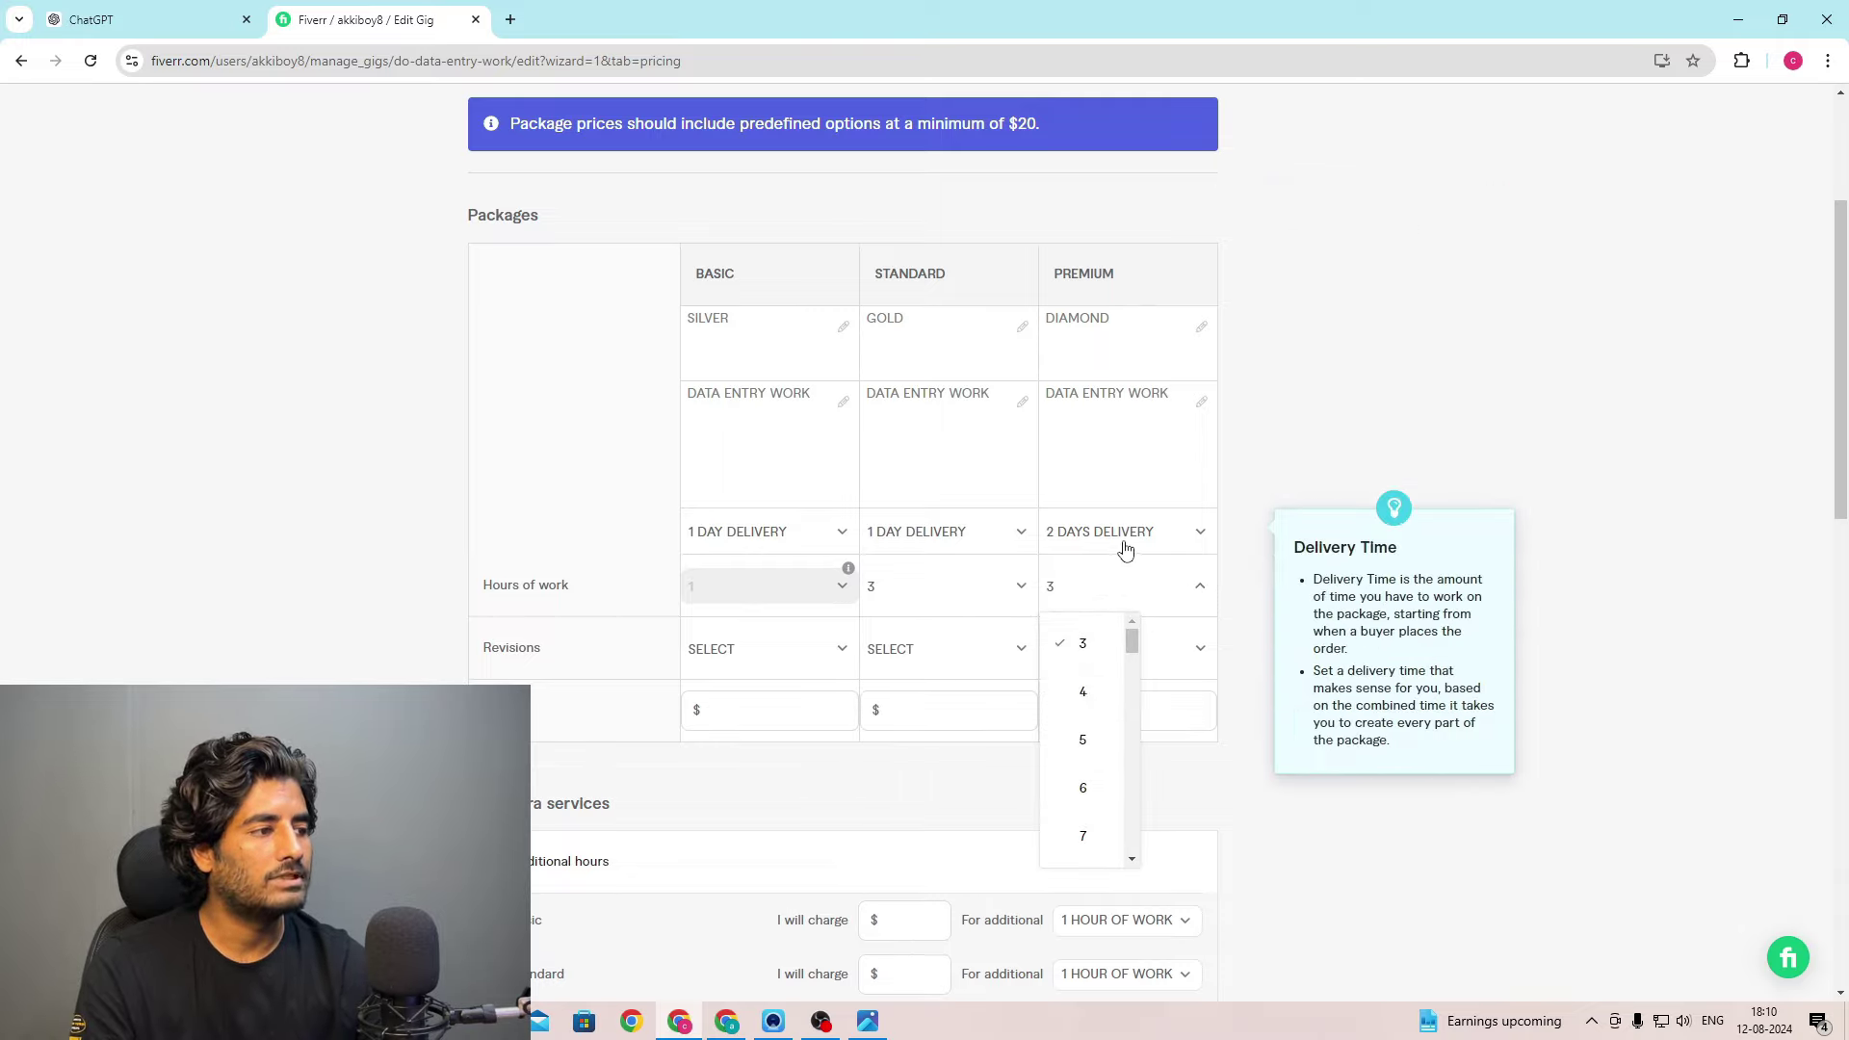
pyautogui.click(1134, 542)
pyautogui.click(1098, 632)
pyautogui.click(1102, 586)
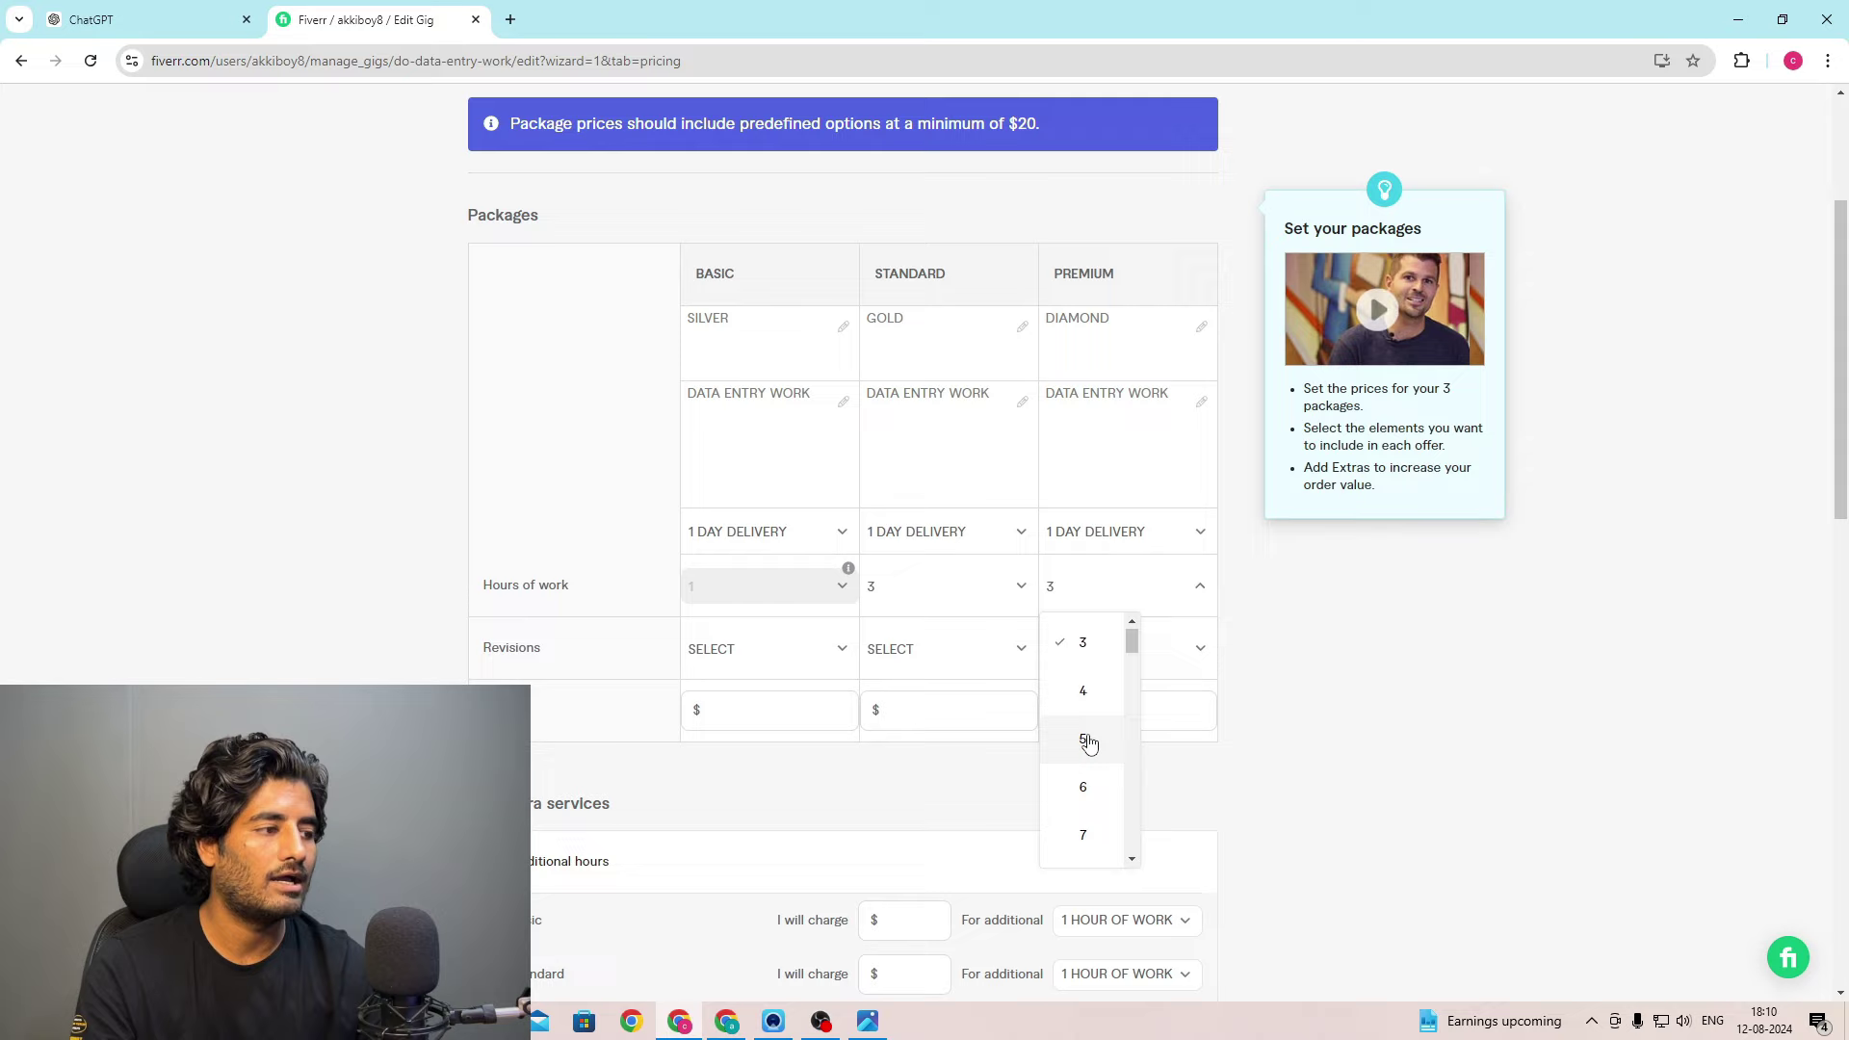
pyautogui.scroll(-2, 1083, 732)
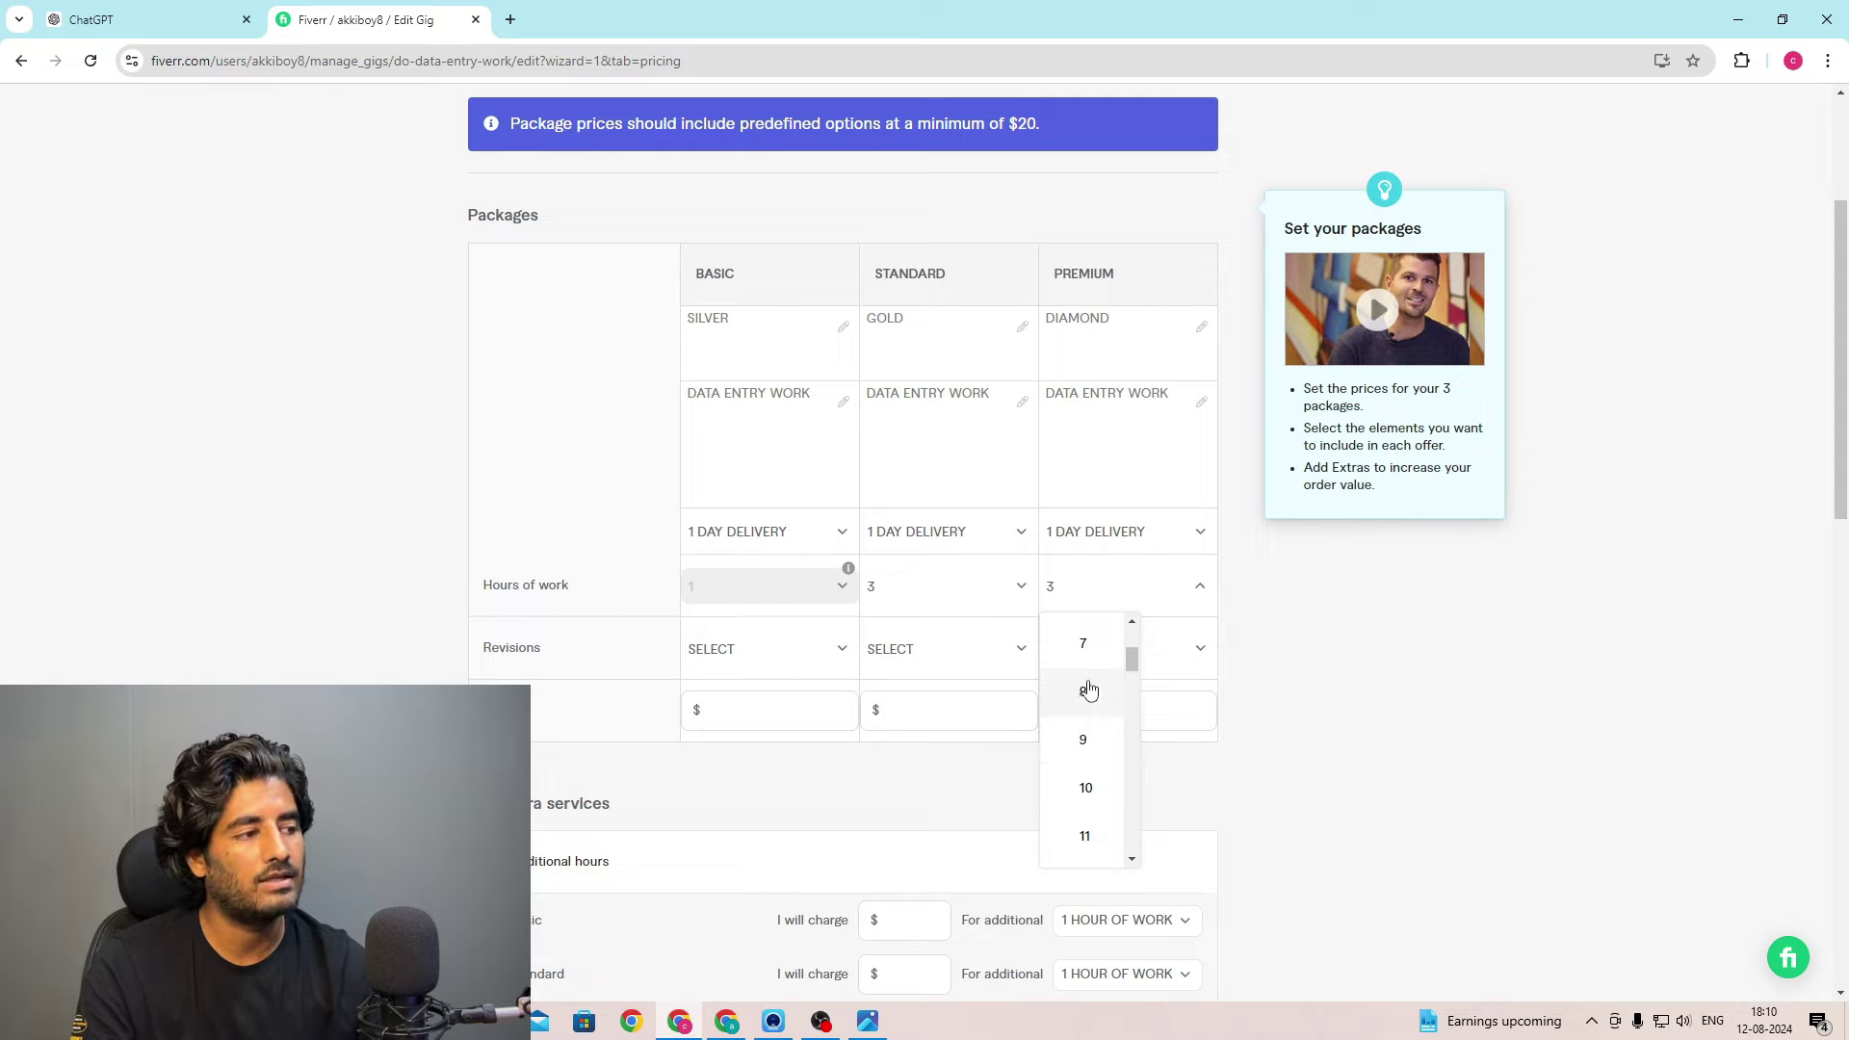
pyautogui.scroll(1, 1088, 674)
pyautogui.scroll(1, 1085, 684)
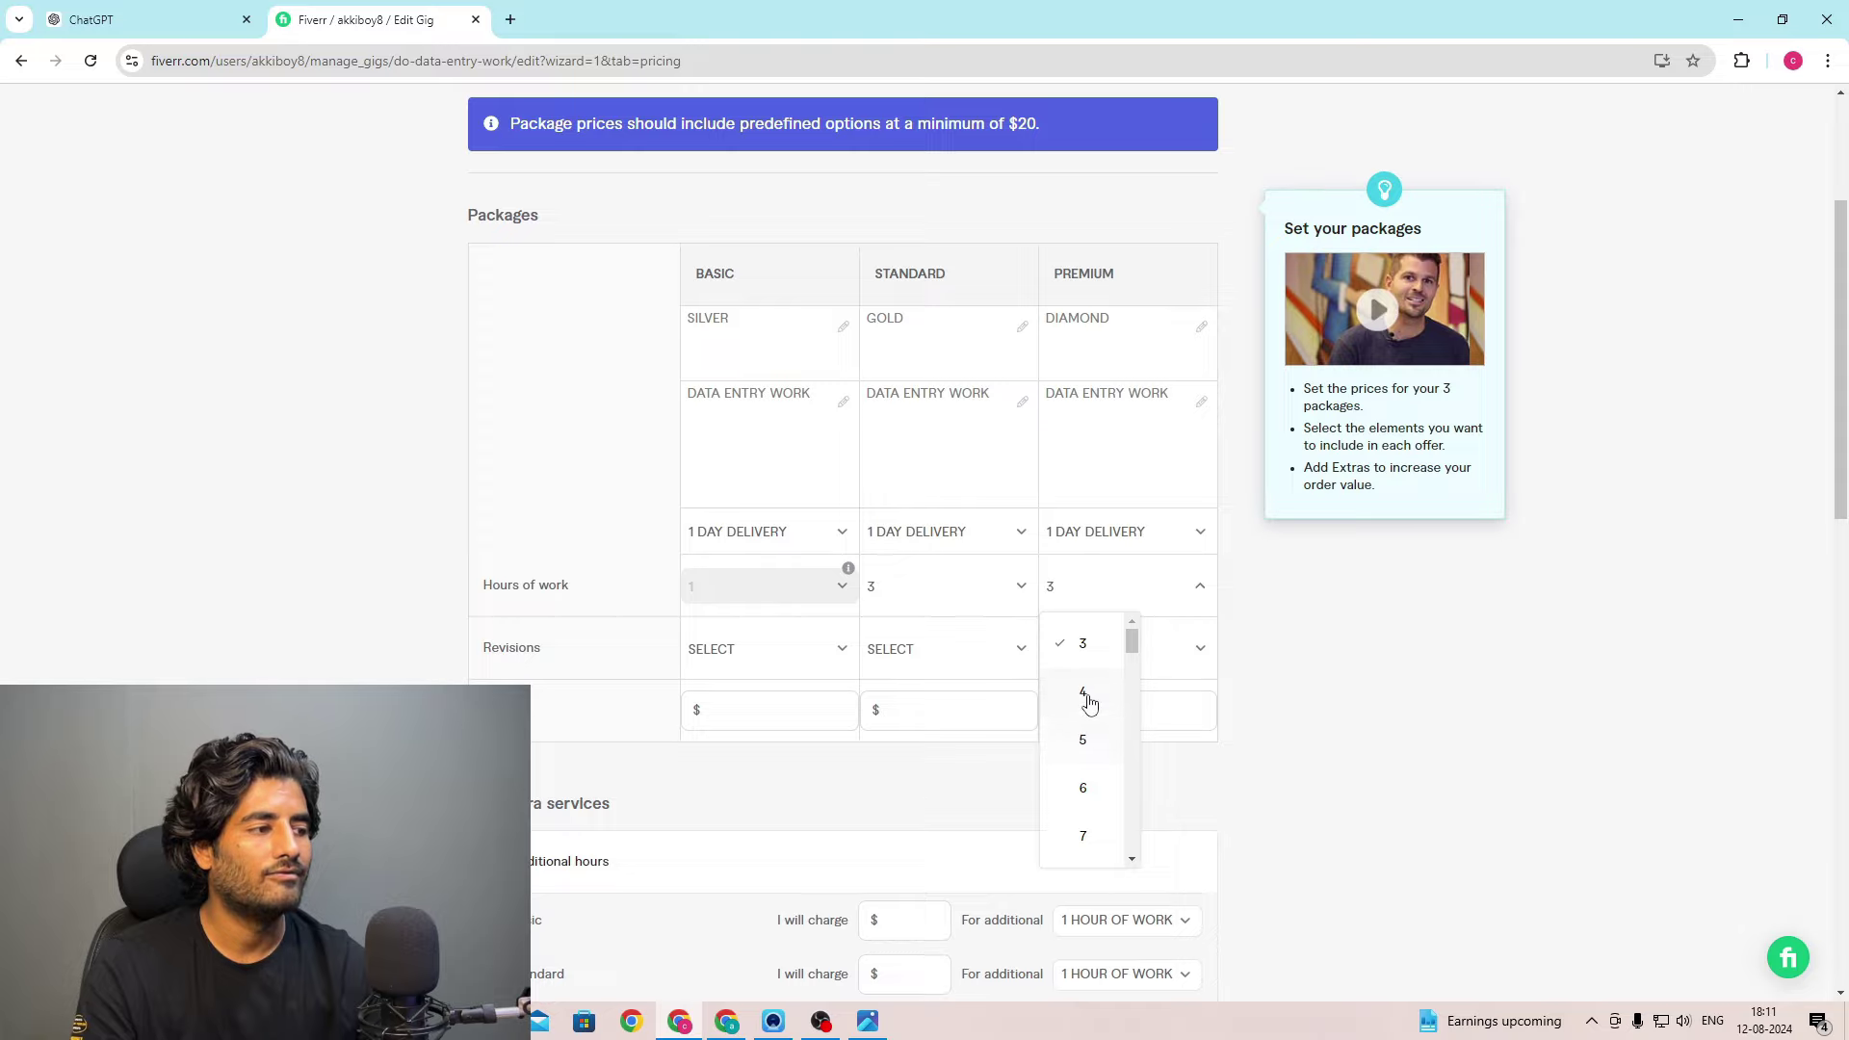
pyautogui.click(1092, 706)
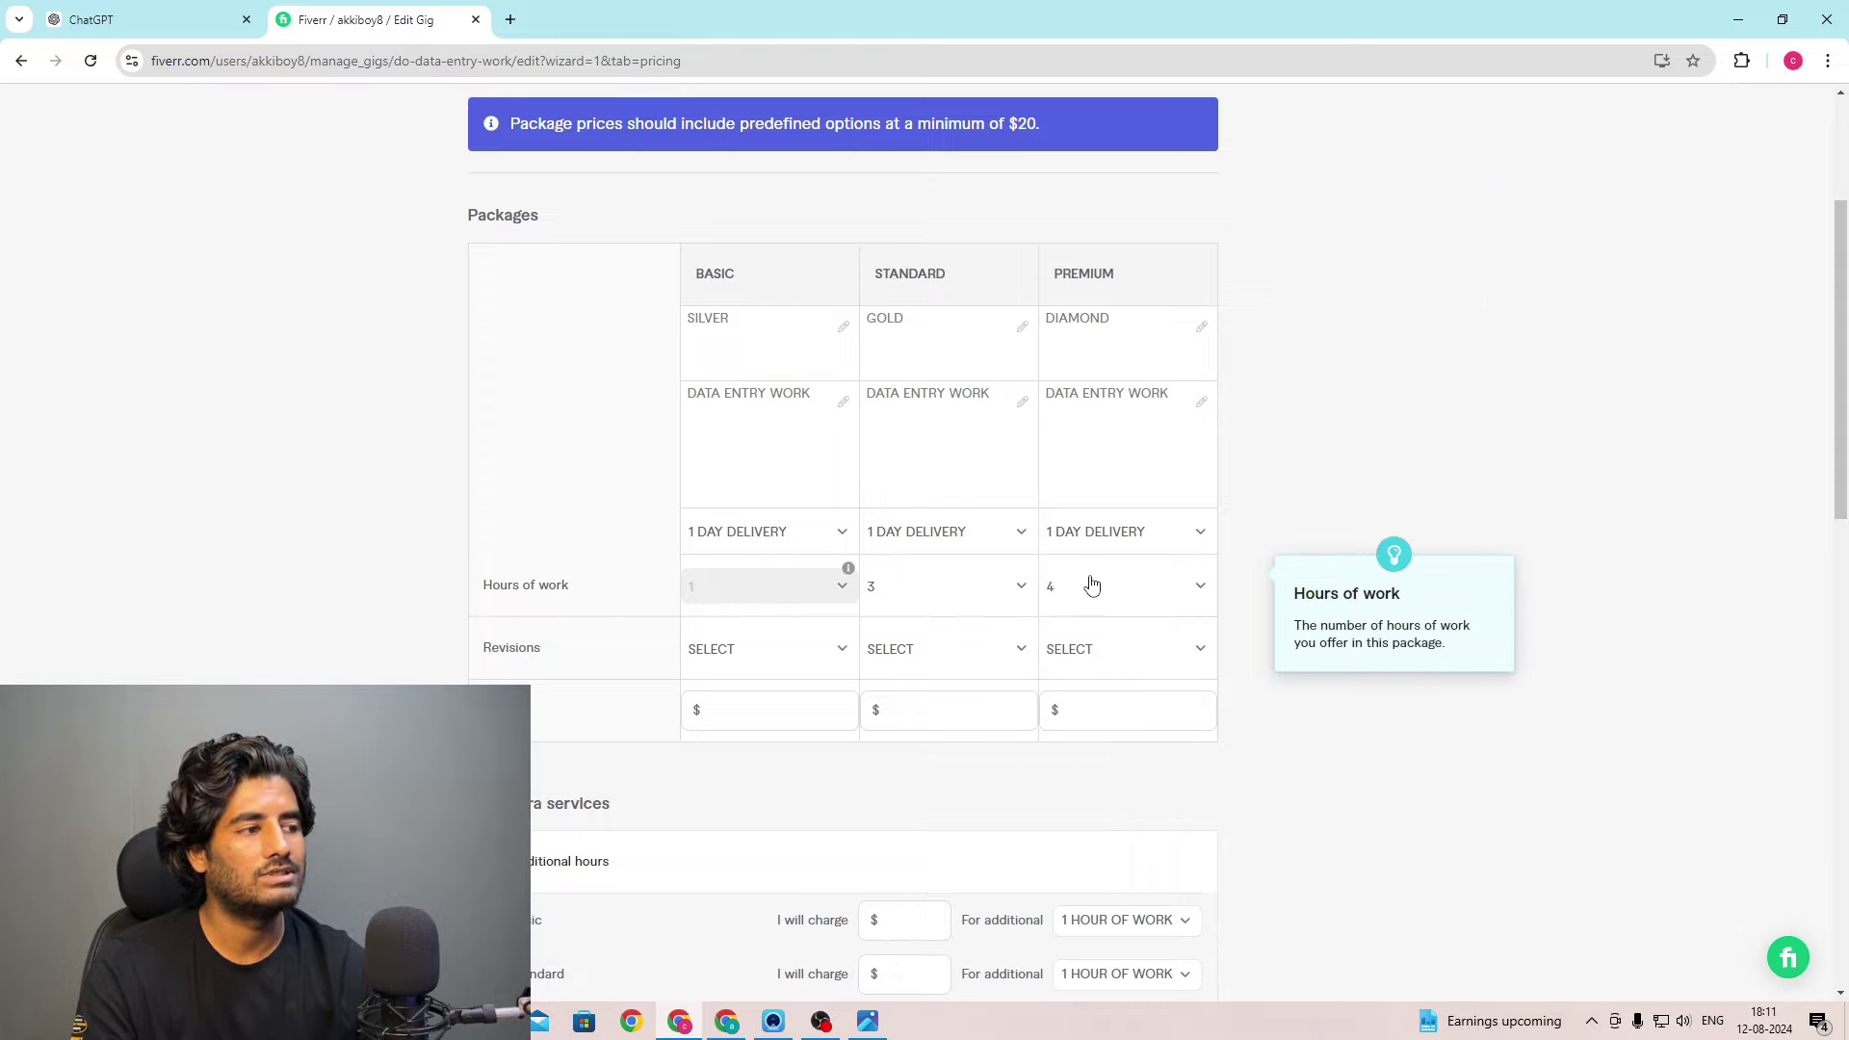
pyautogui.scroll(-1, 886, 547)
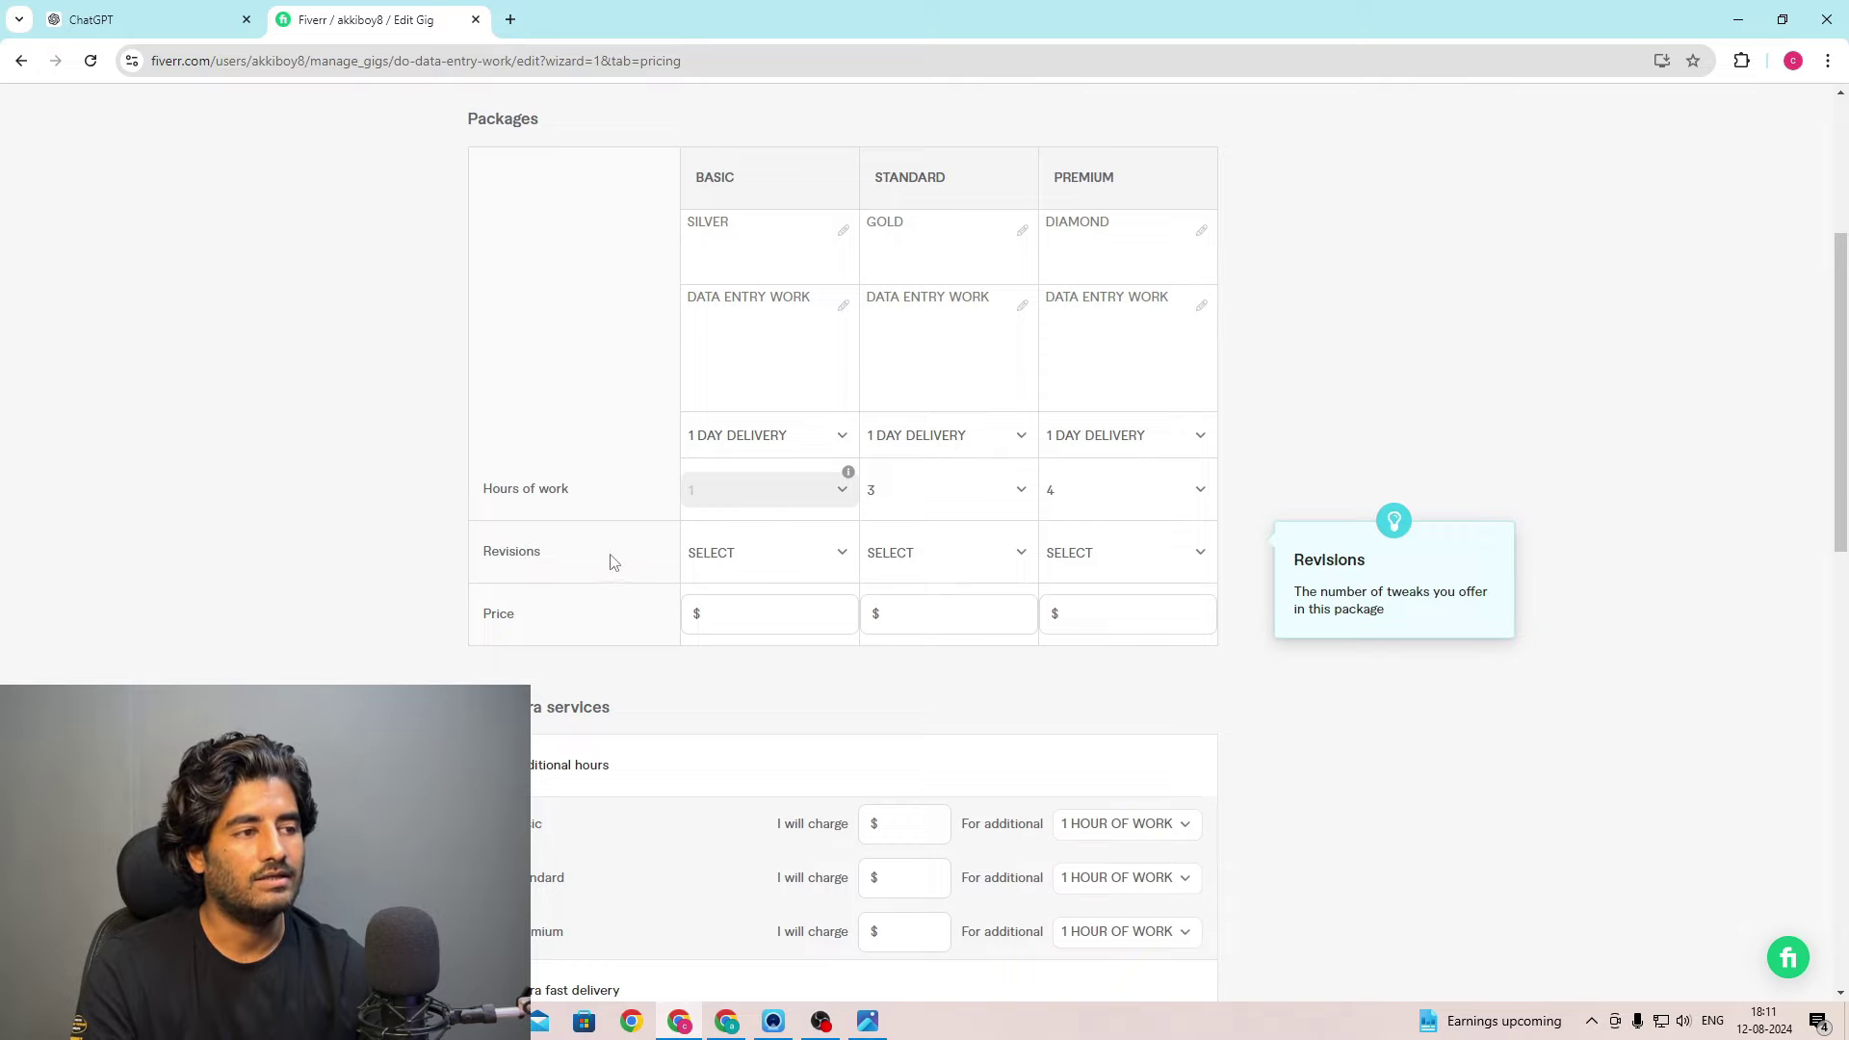
# Step: Give Basic 1 revision at $5 and Standard 2 revisions at $10
pyautogui.click(834, 561)
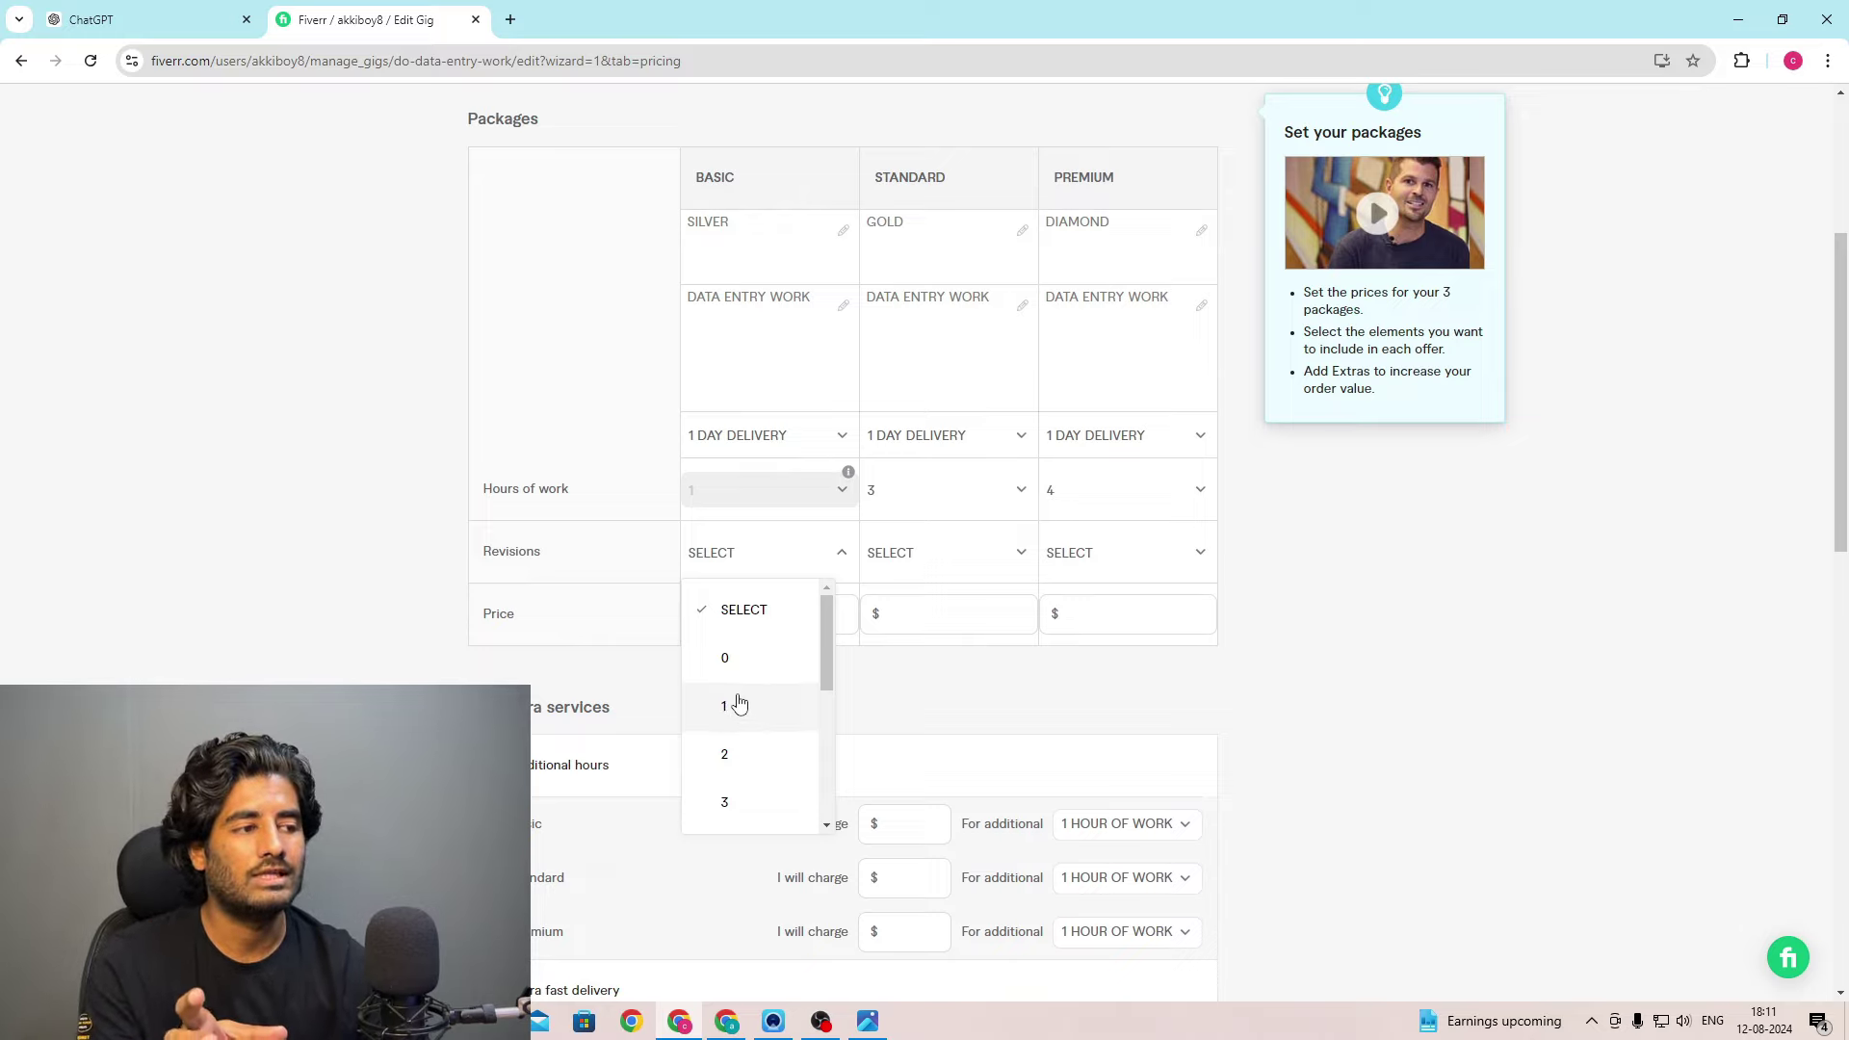
pyautogui.click(738, 704)
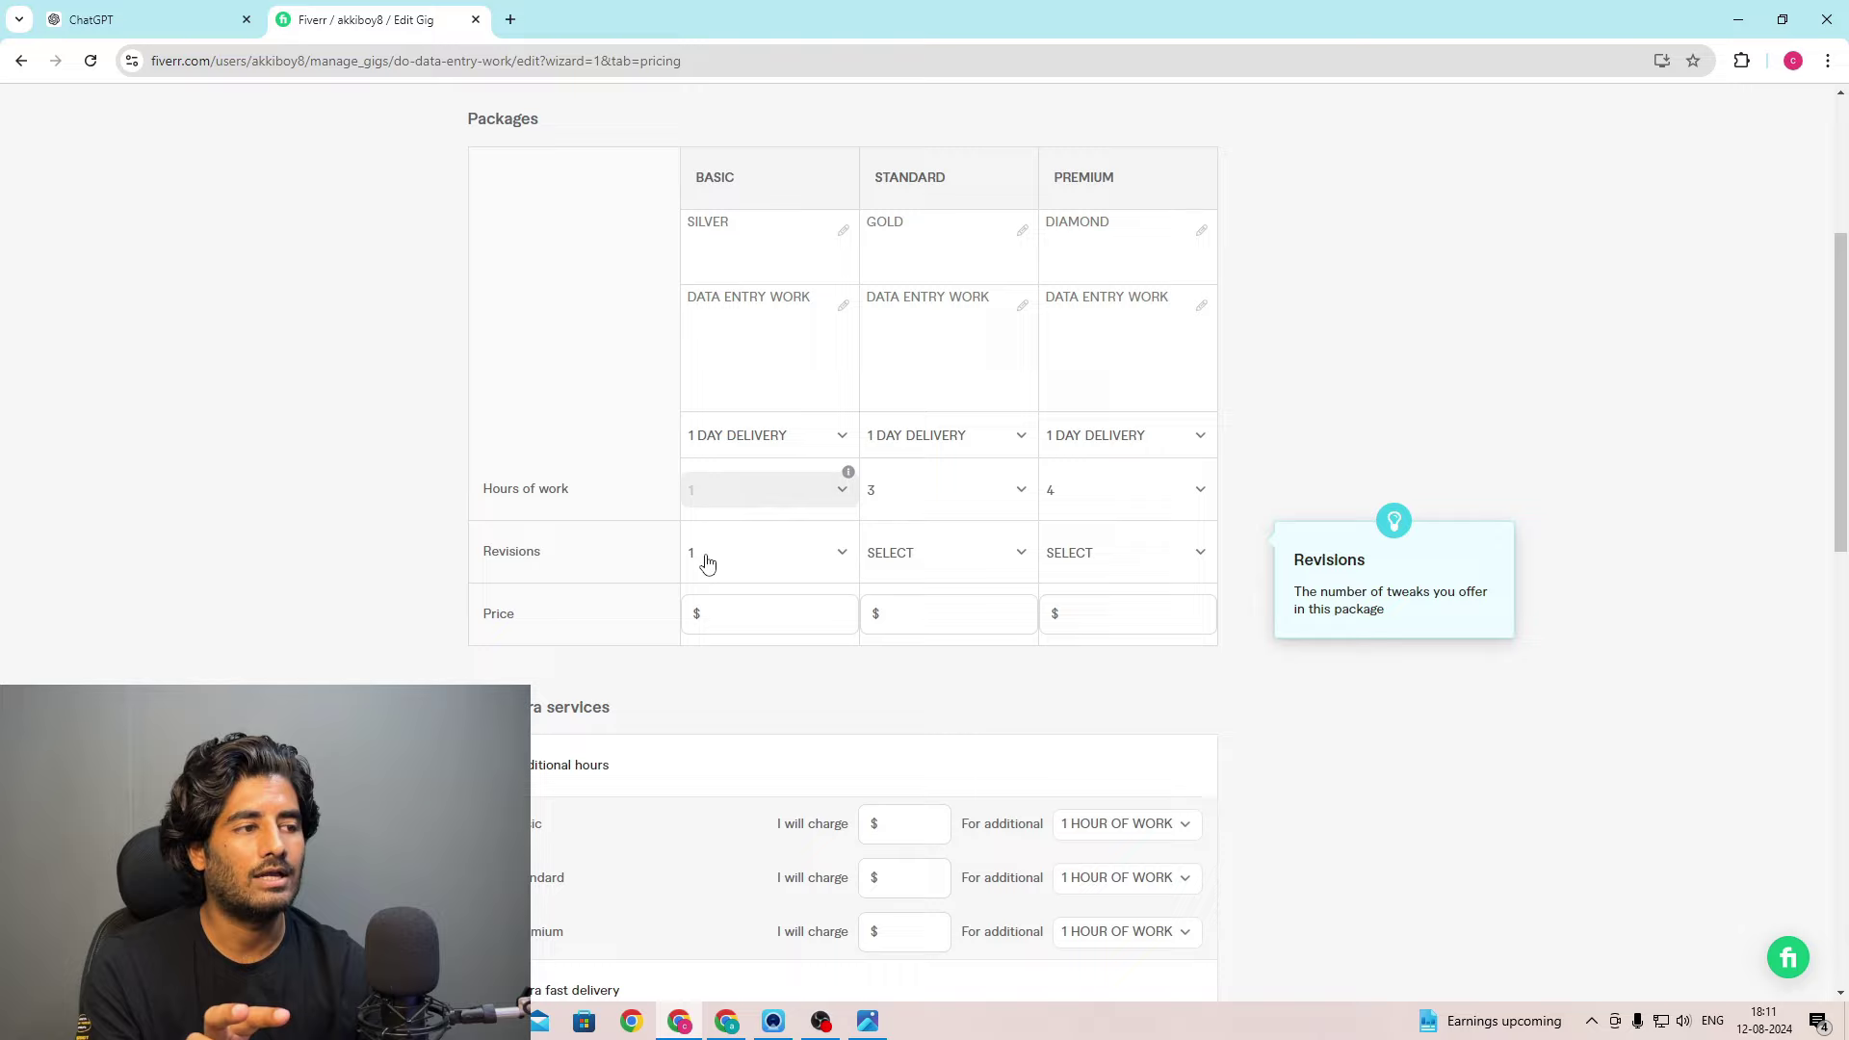
pyautogui.click(720, 614)
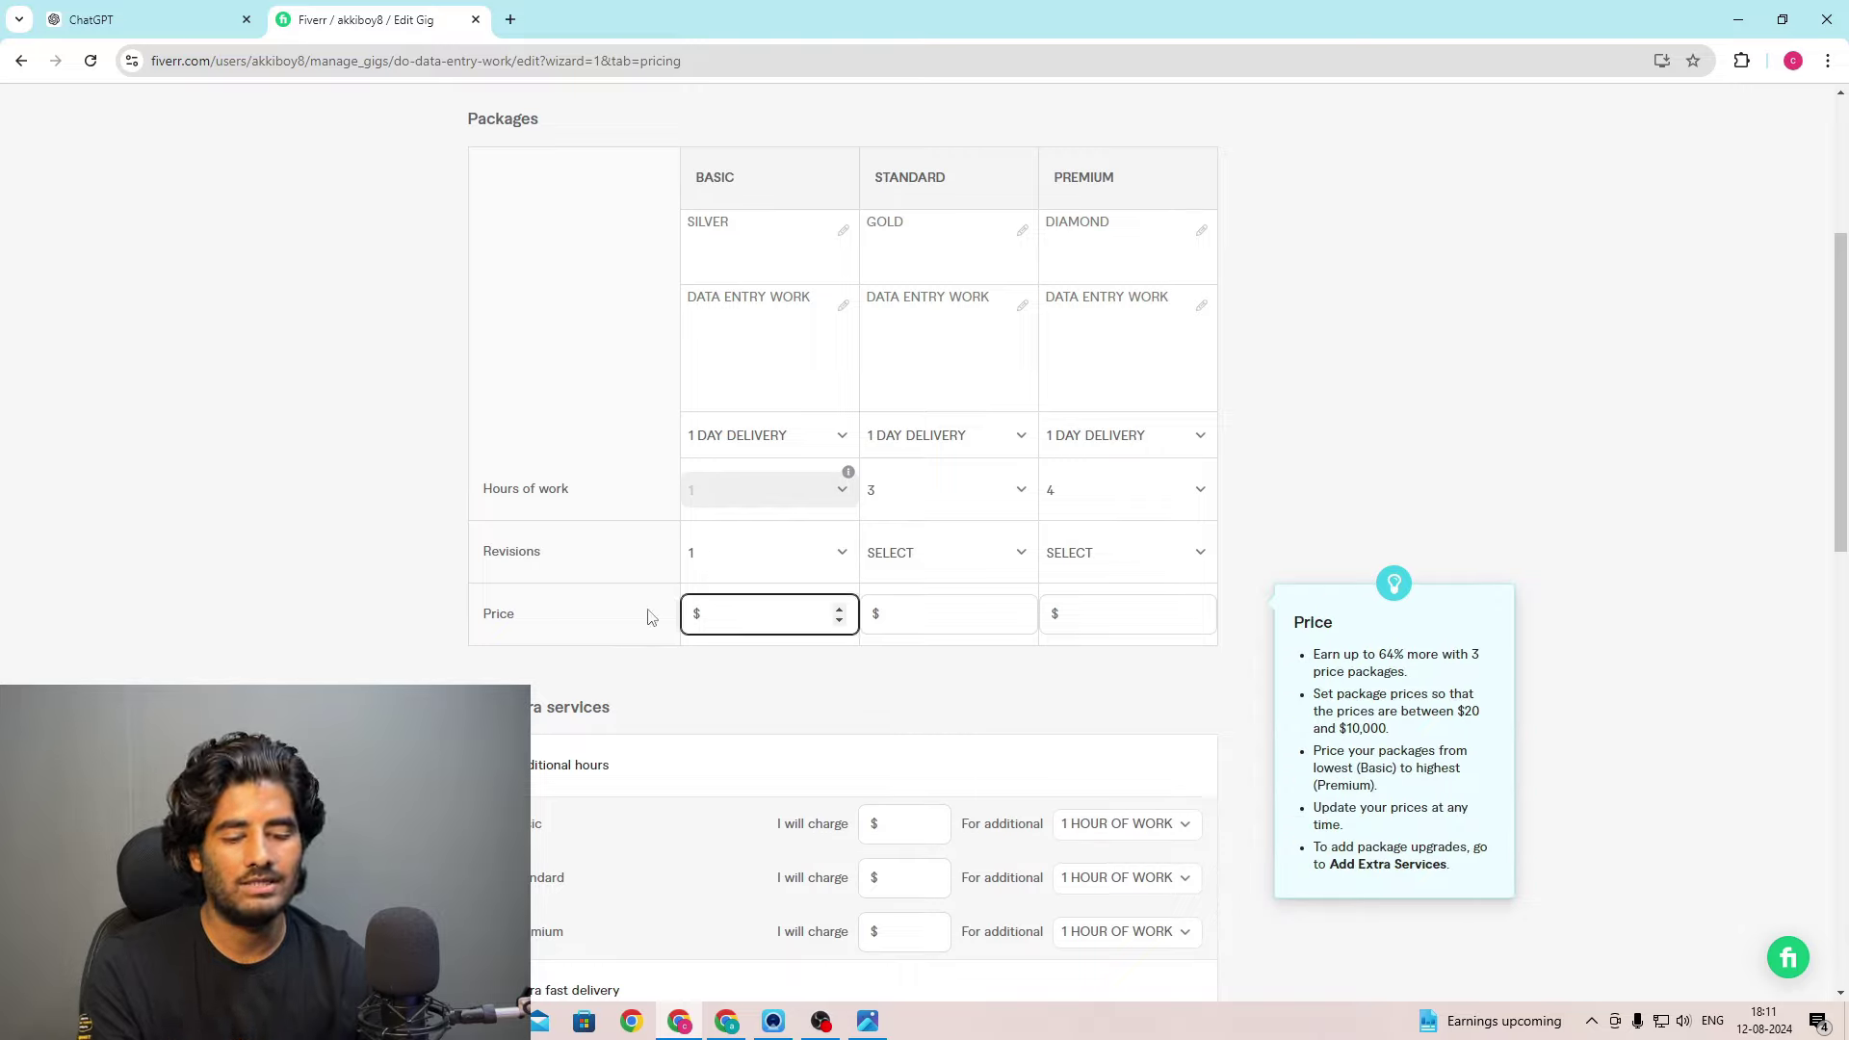
pyautogui.write('5')
pyautogui.click(782, 677)
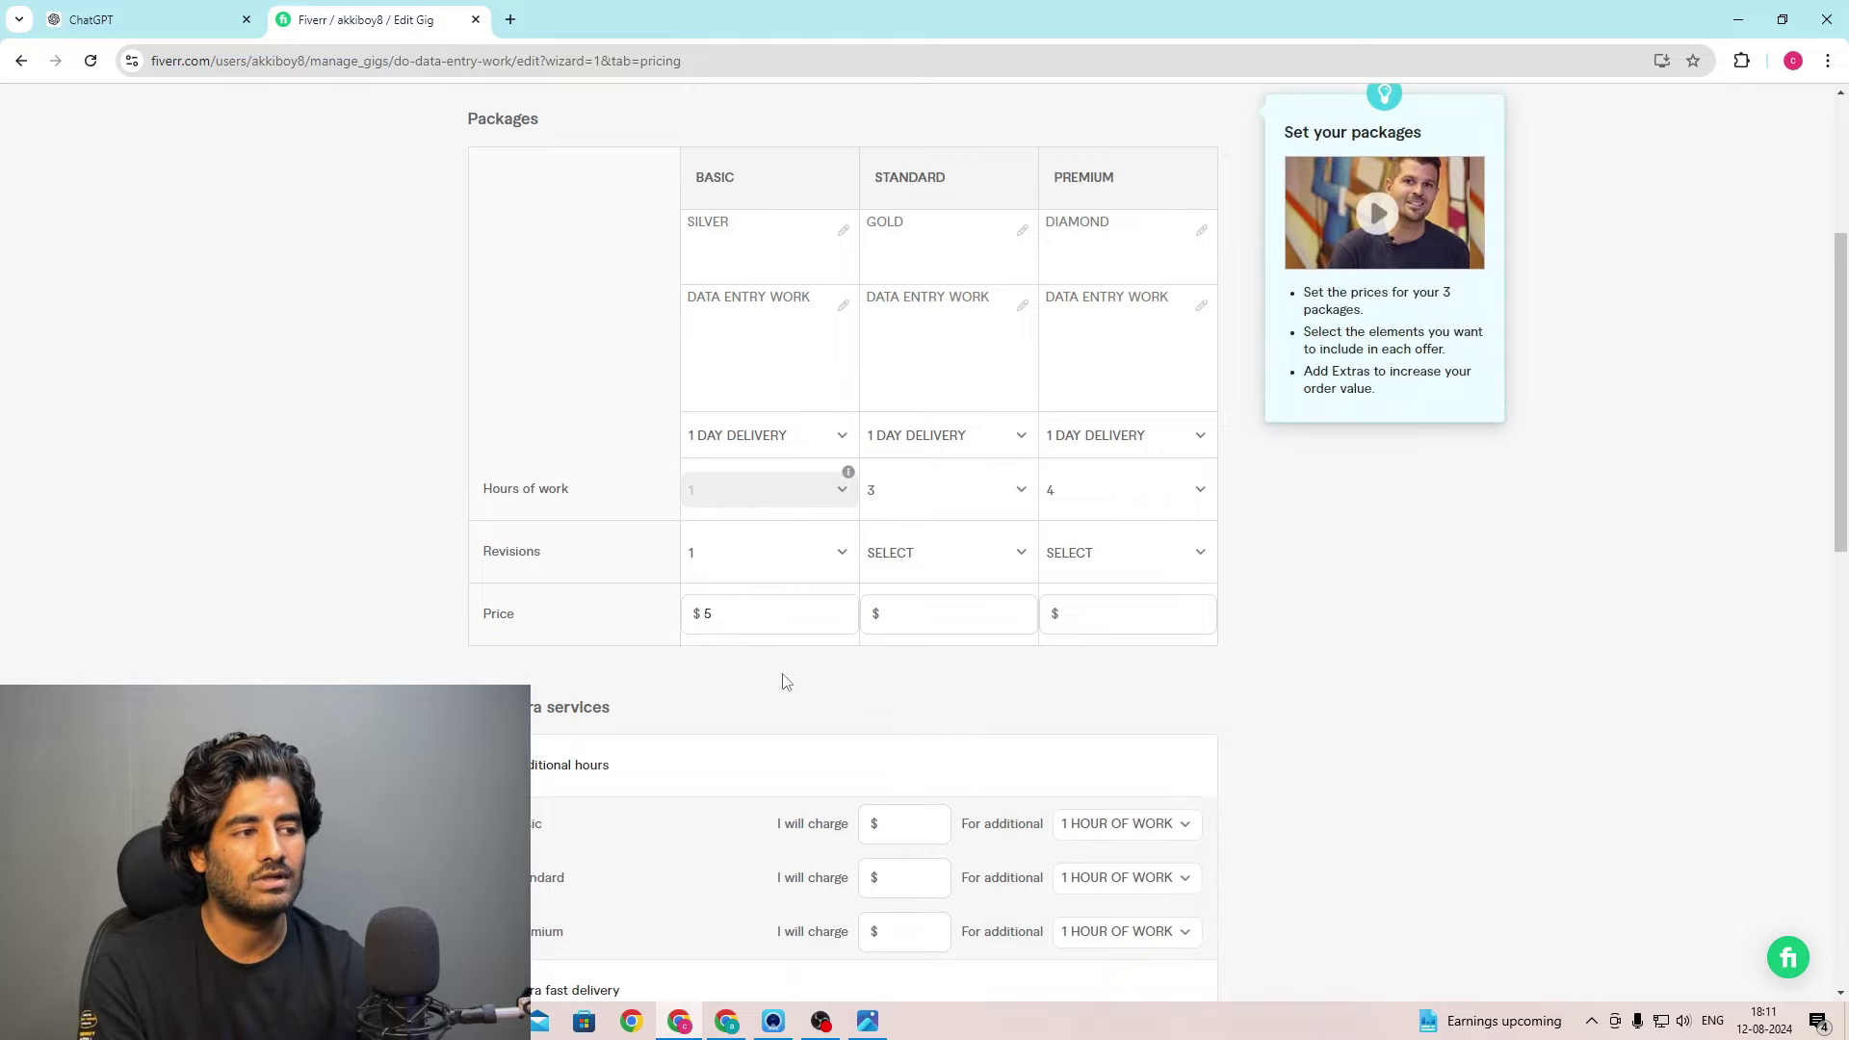
pyautogui.click(933, 555)
pyautogui.click(918, 758)
pyautogui.click(954, 609)
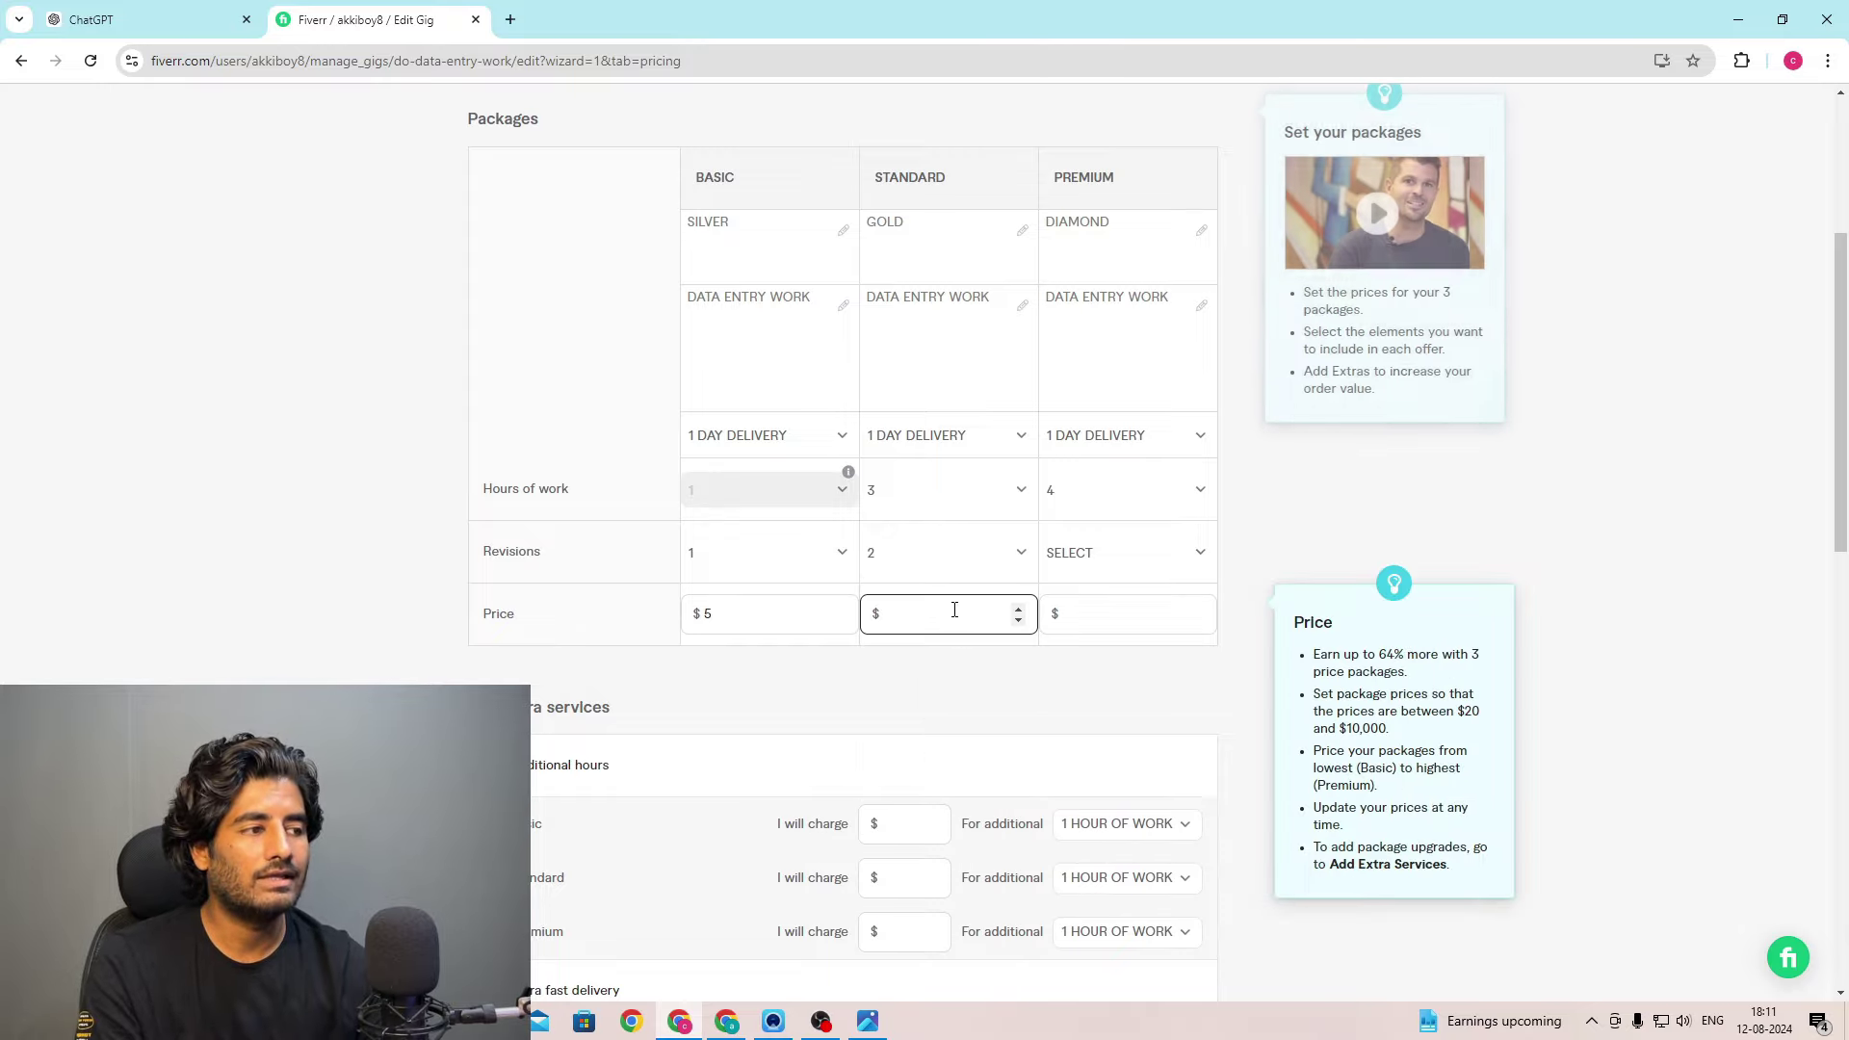
pyautogui.write('1')
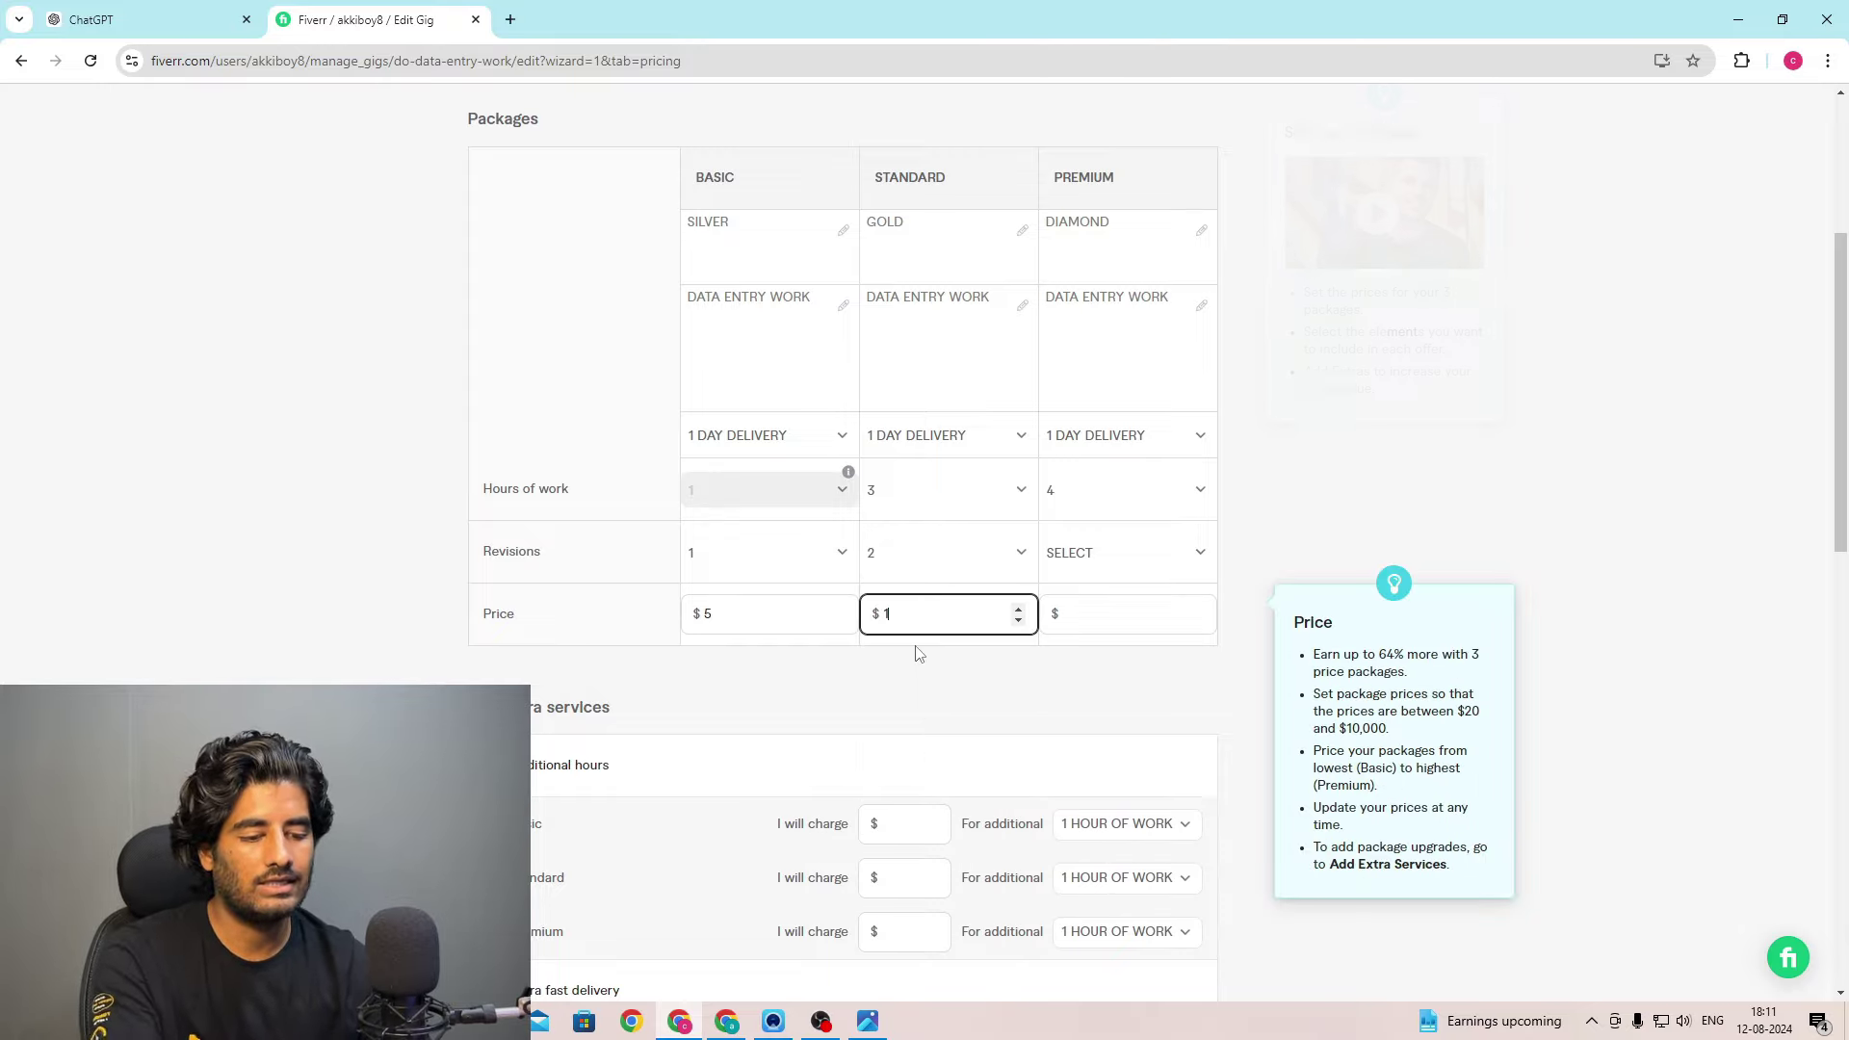
pyautogui.write('0')
# Step: Give Premium 4 revisions at $25, then review the Standard and Basic prices
pyautogui.click(1088, 555)
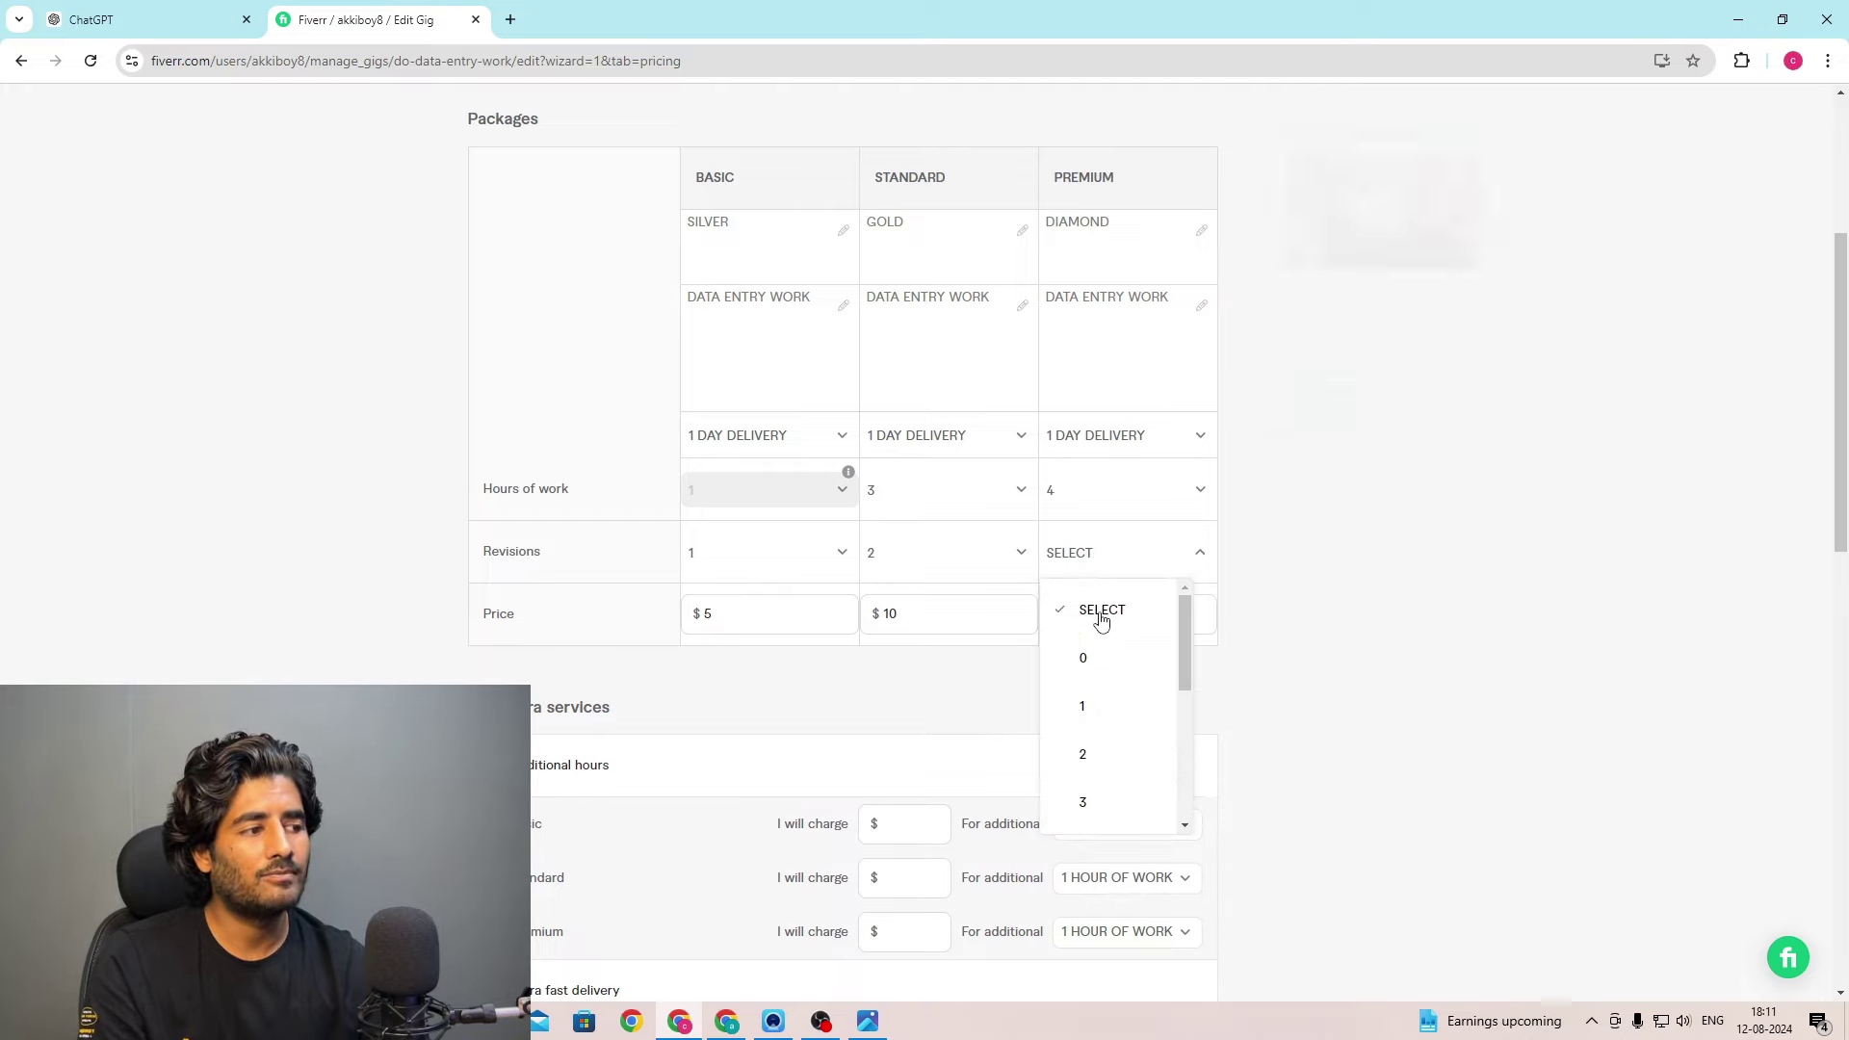
pyautogui.scroll(-2, 1101, 647)
pyautogui.click(1095, 664)
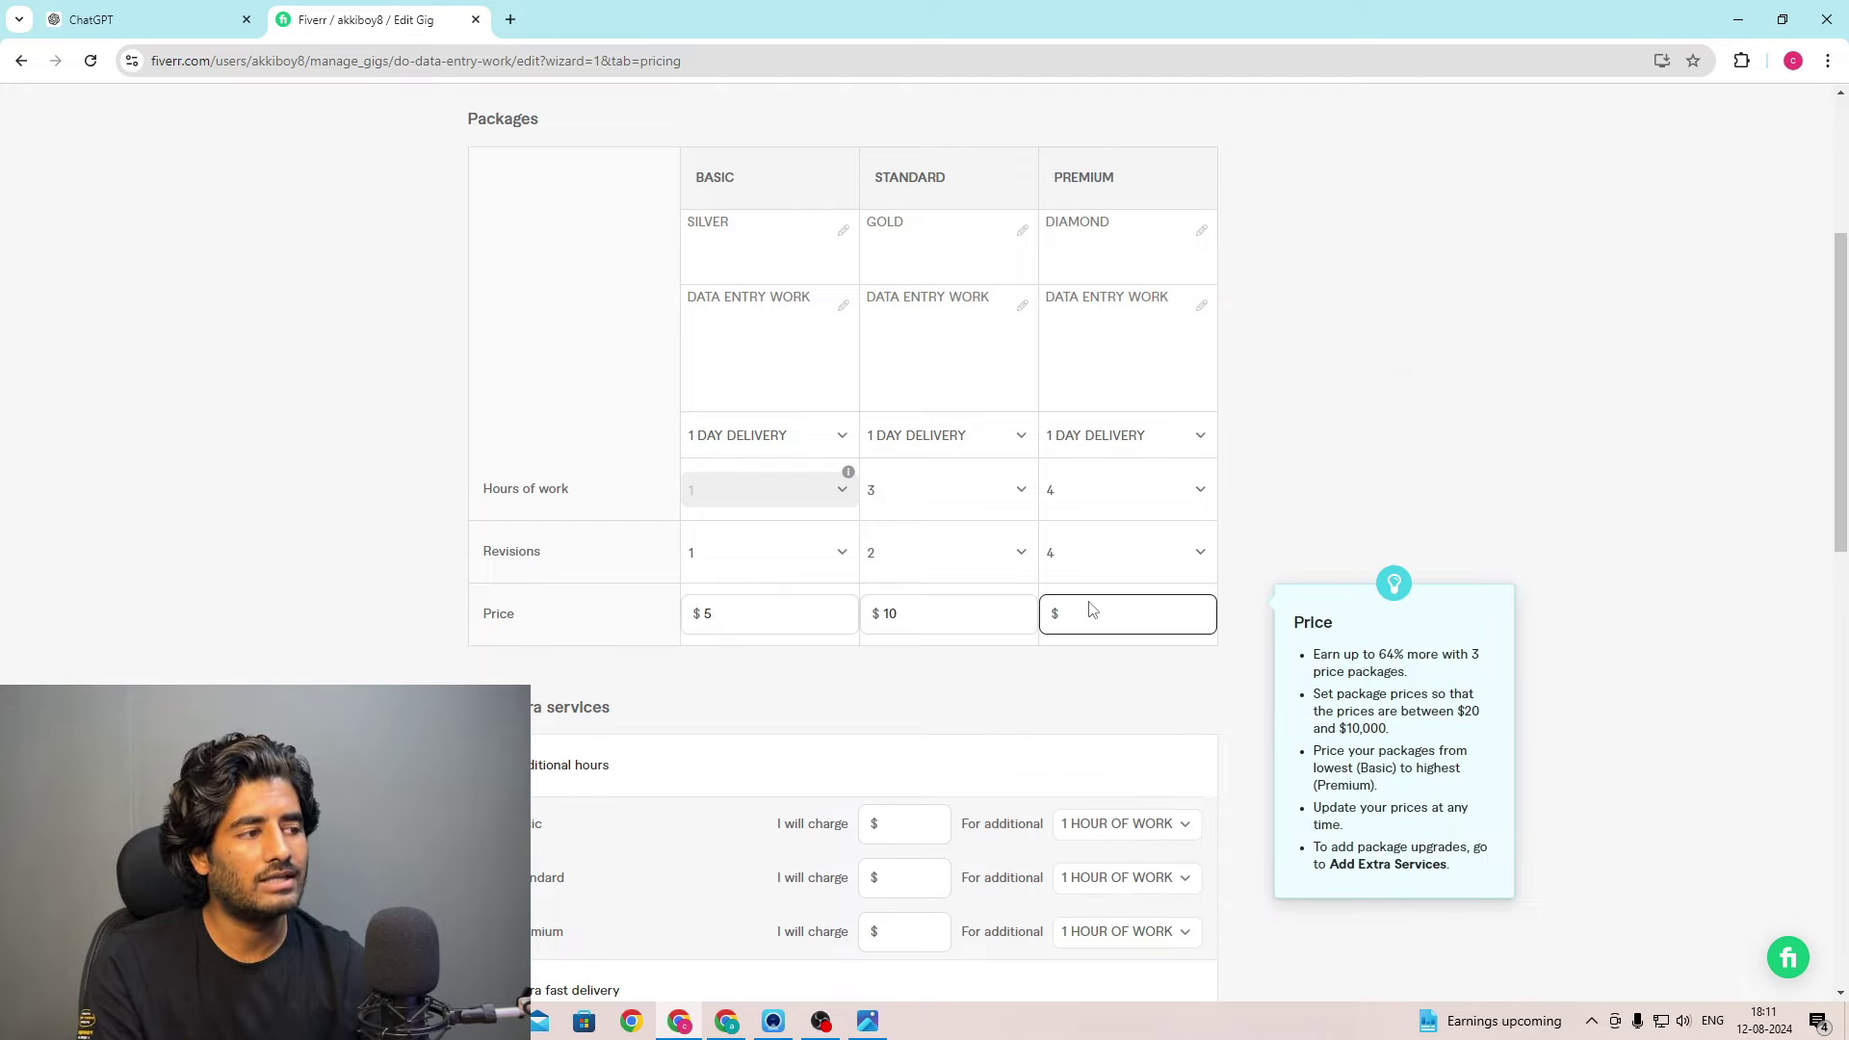
pyautogui.click(1086, 614)
pyautogui.write('2')
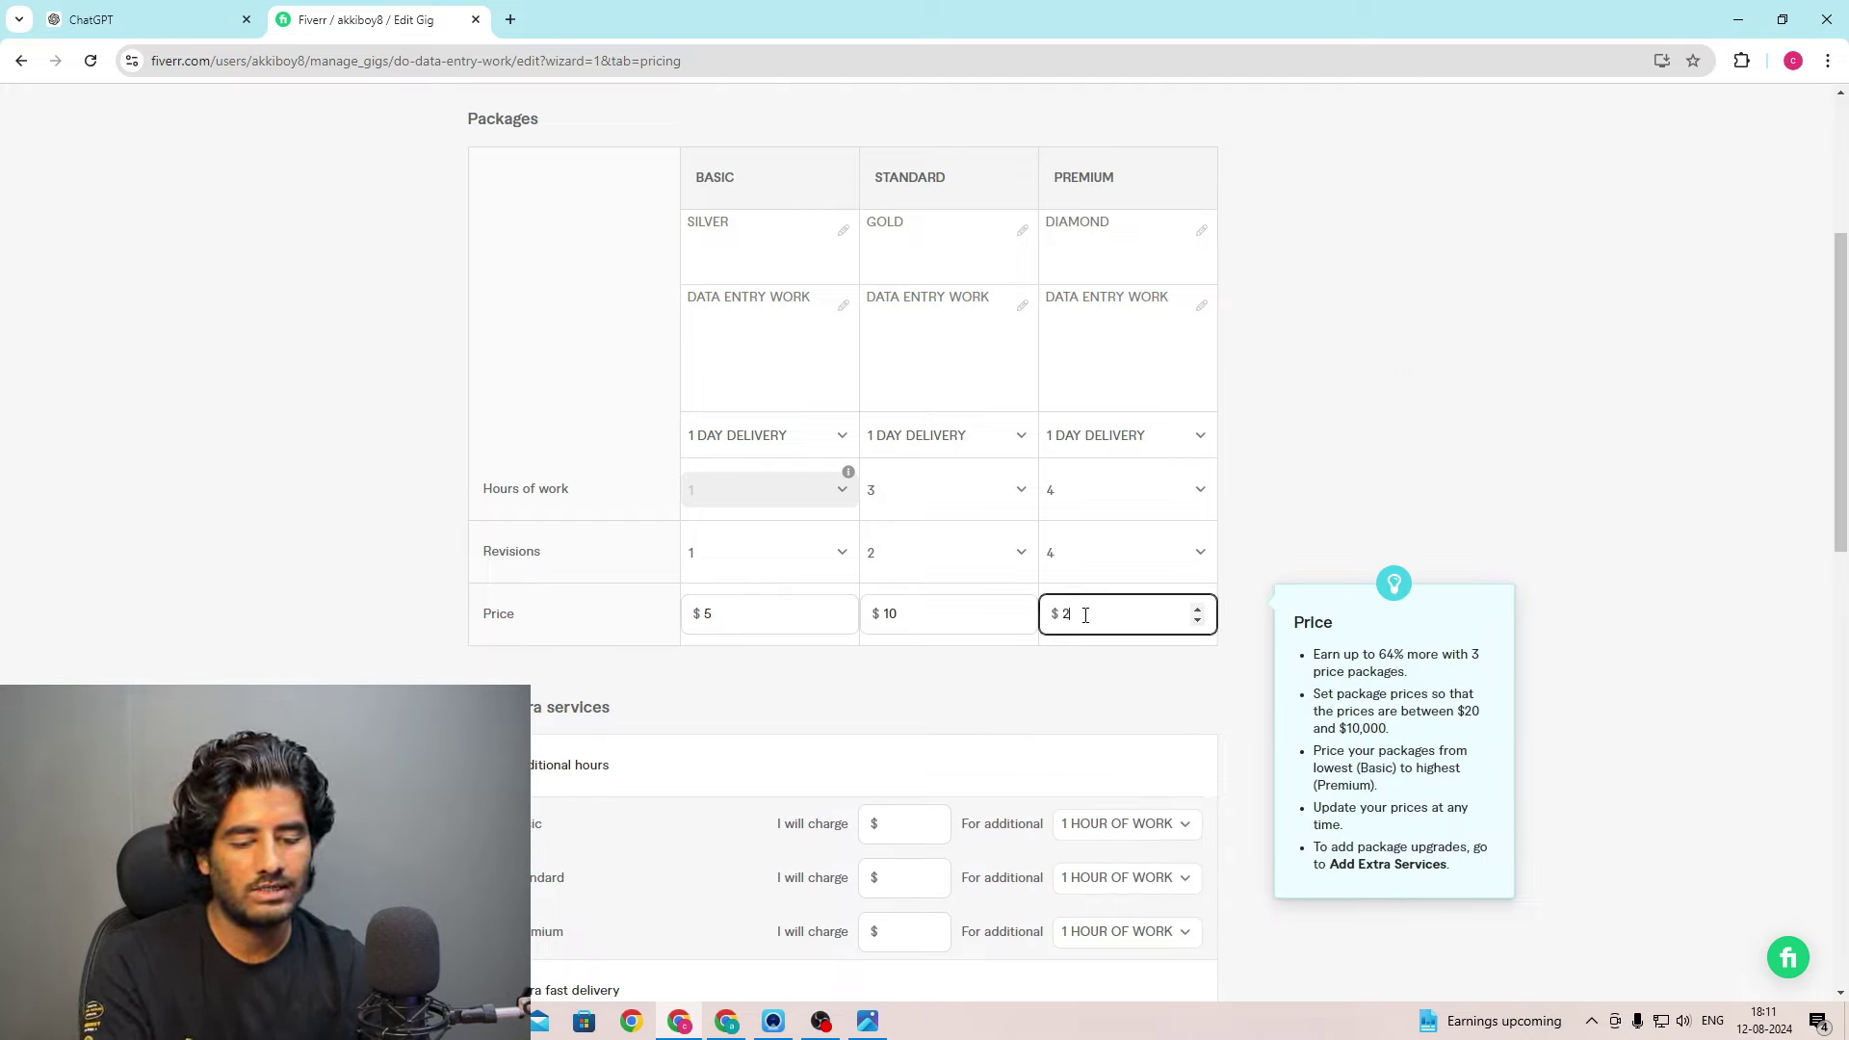
pyautogui.write('5')
pyautogui.click(1044, 693)
pyautogui.click(1092, 624)
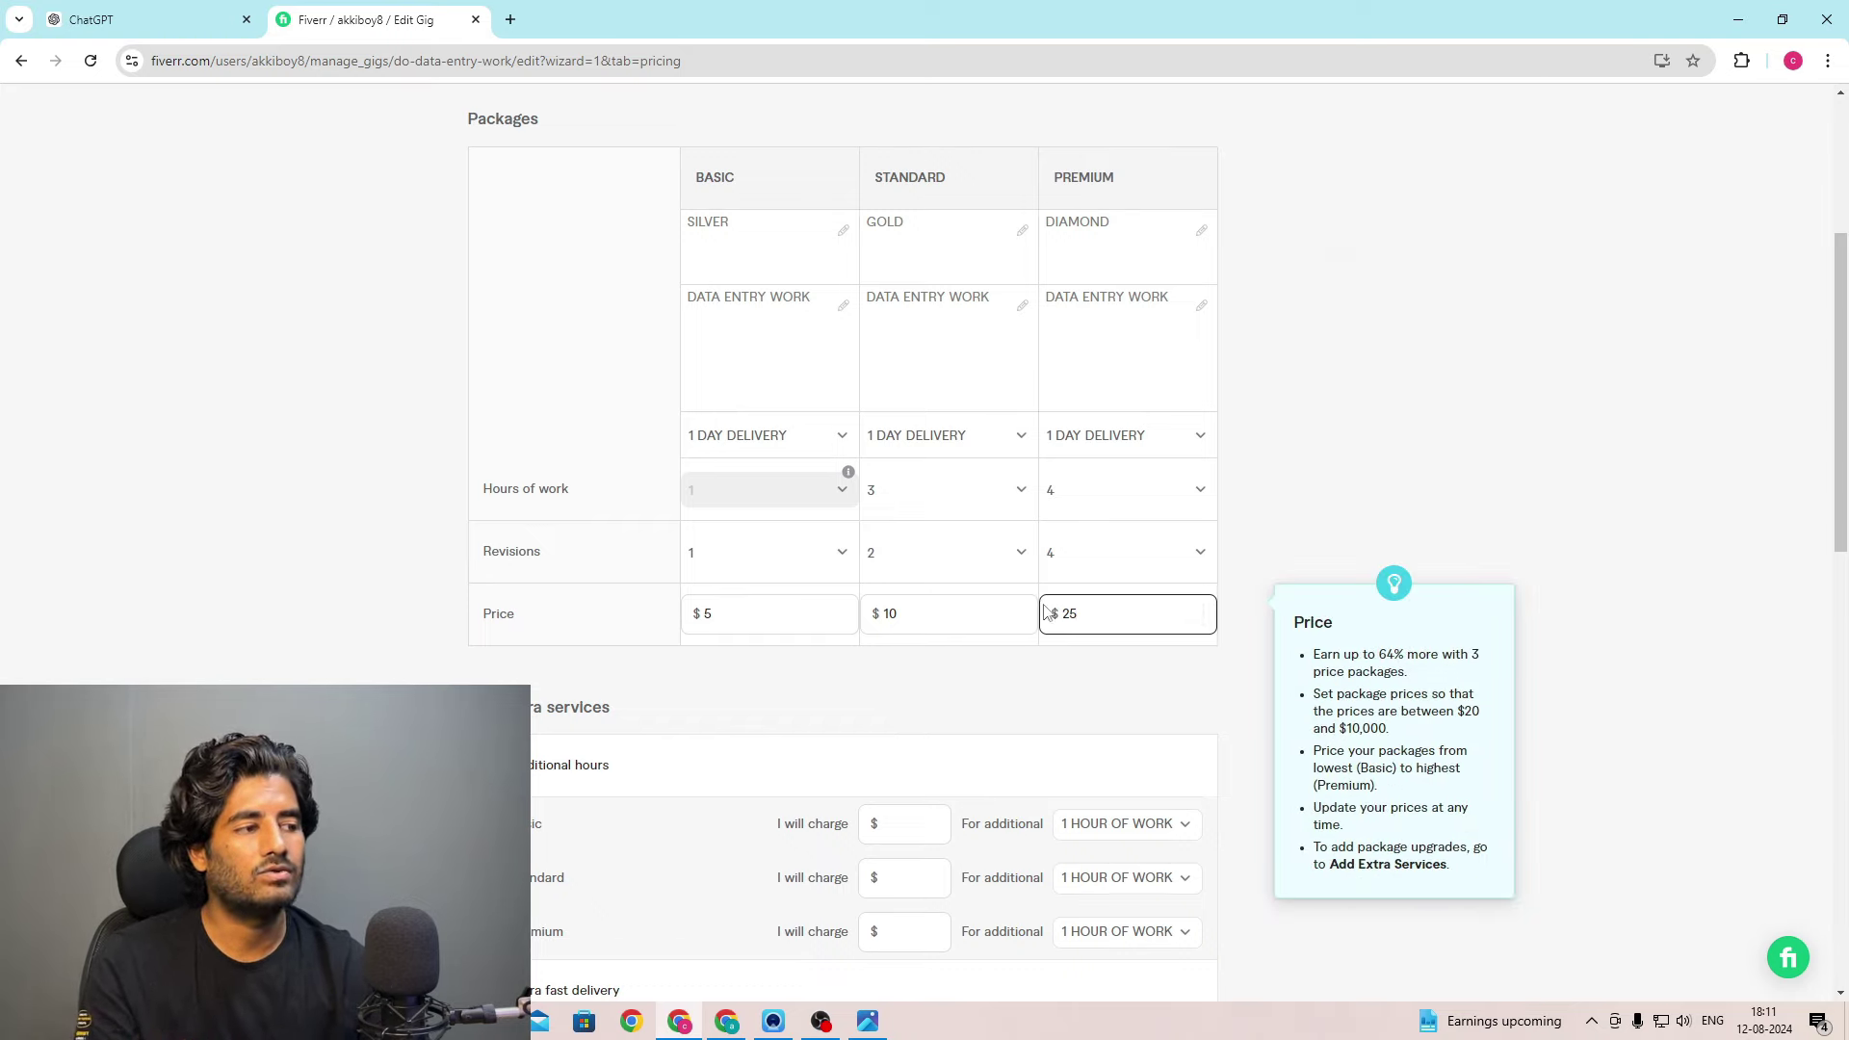
pyautogui.click(865, 617)
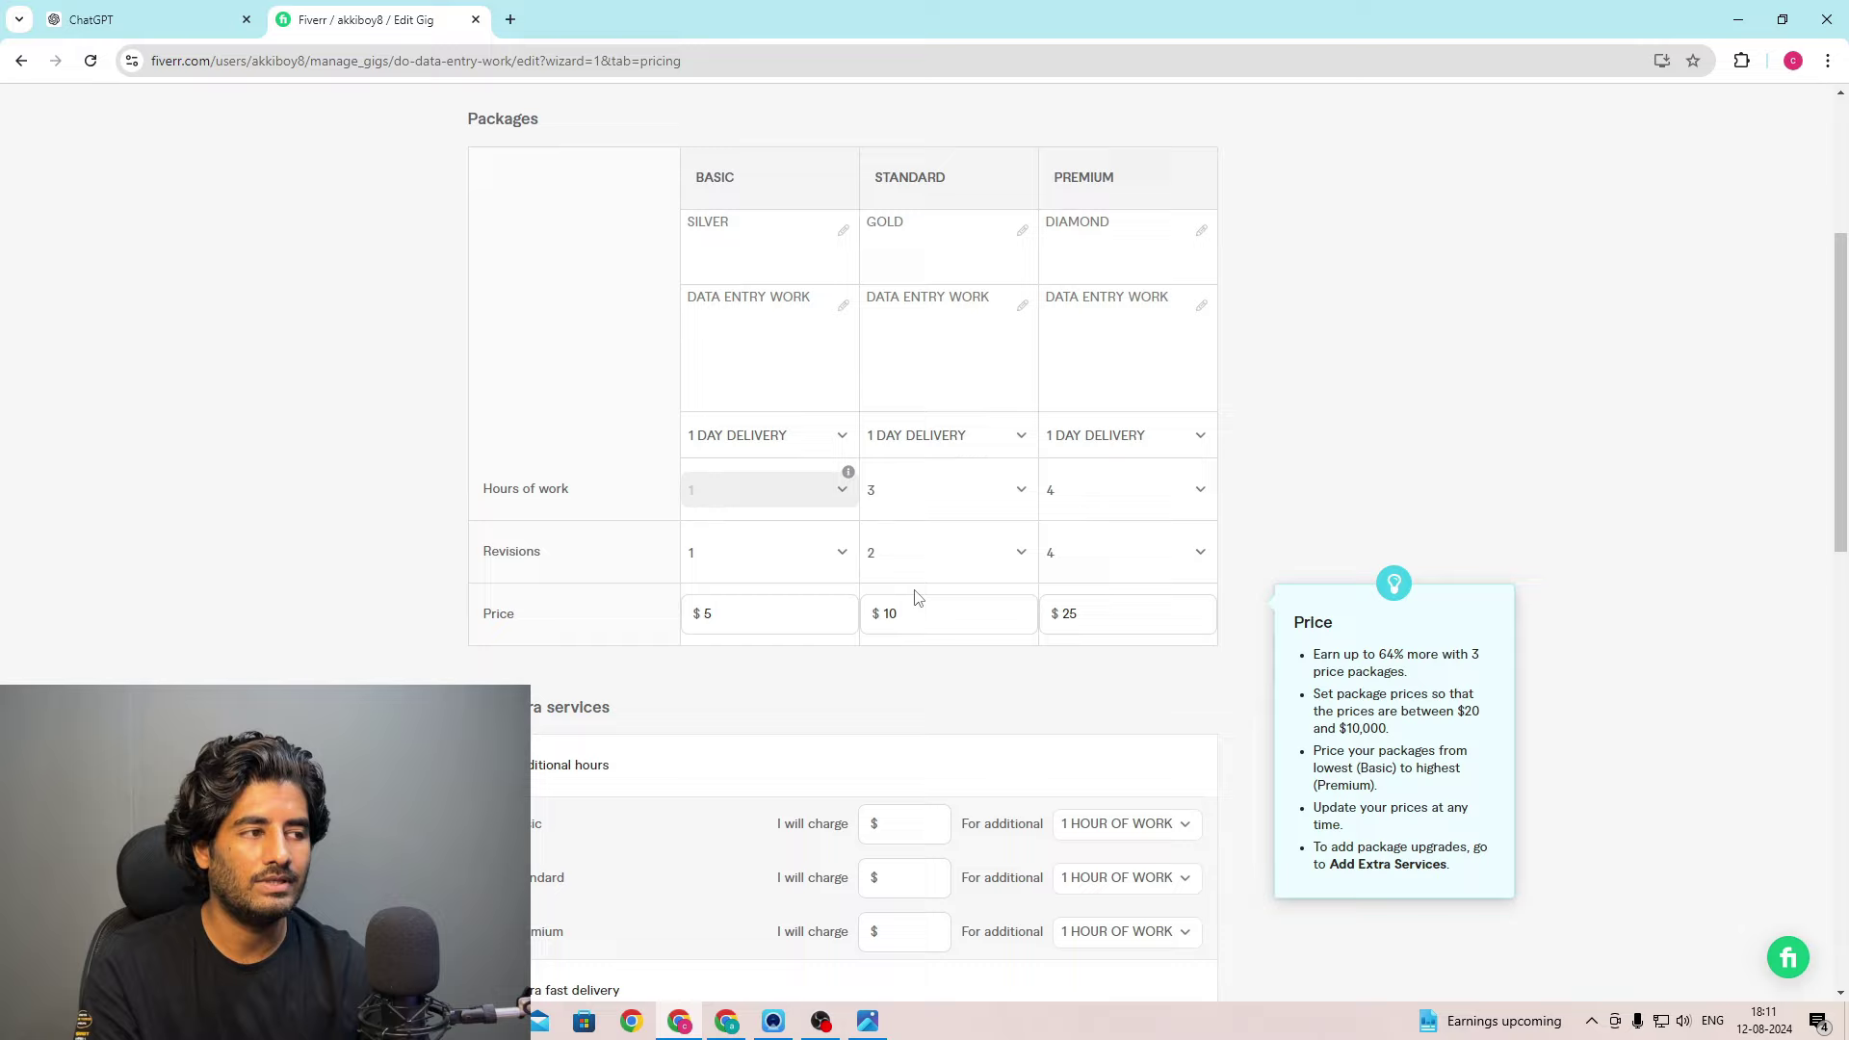
pyautogui.click(692, 619)
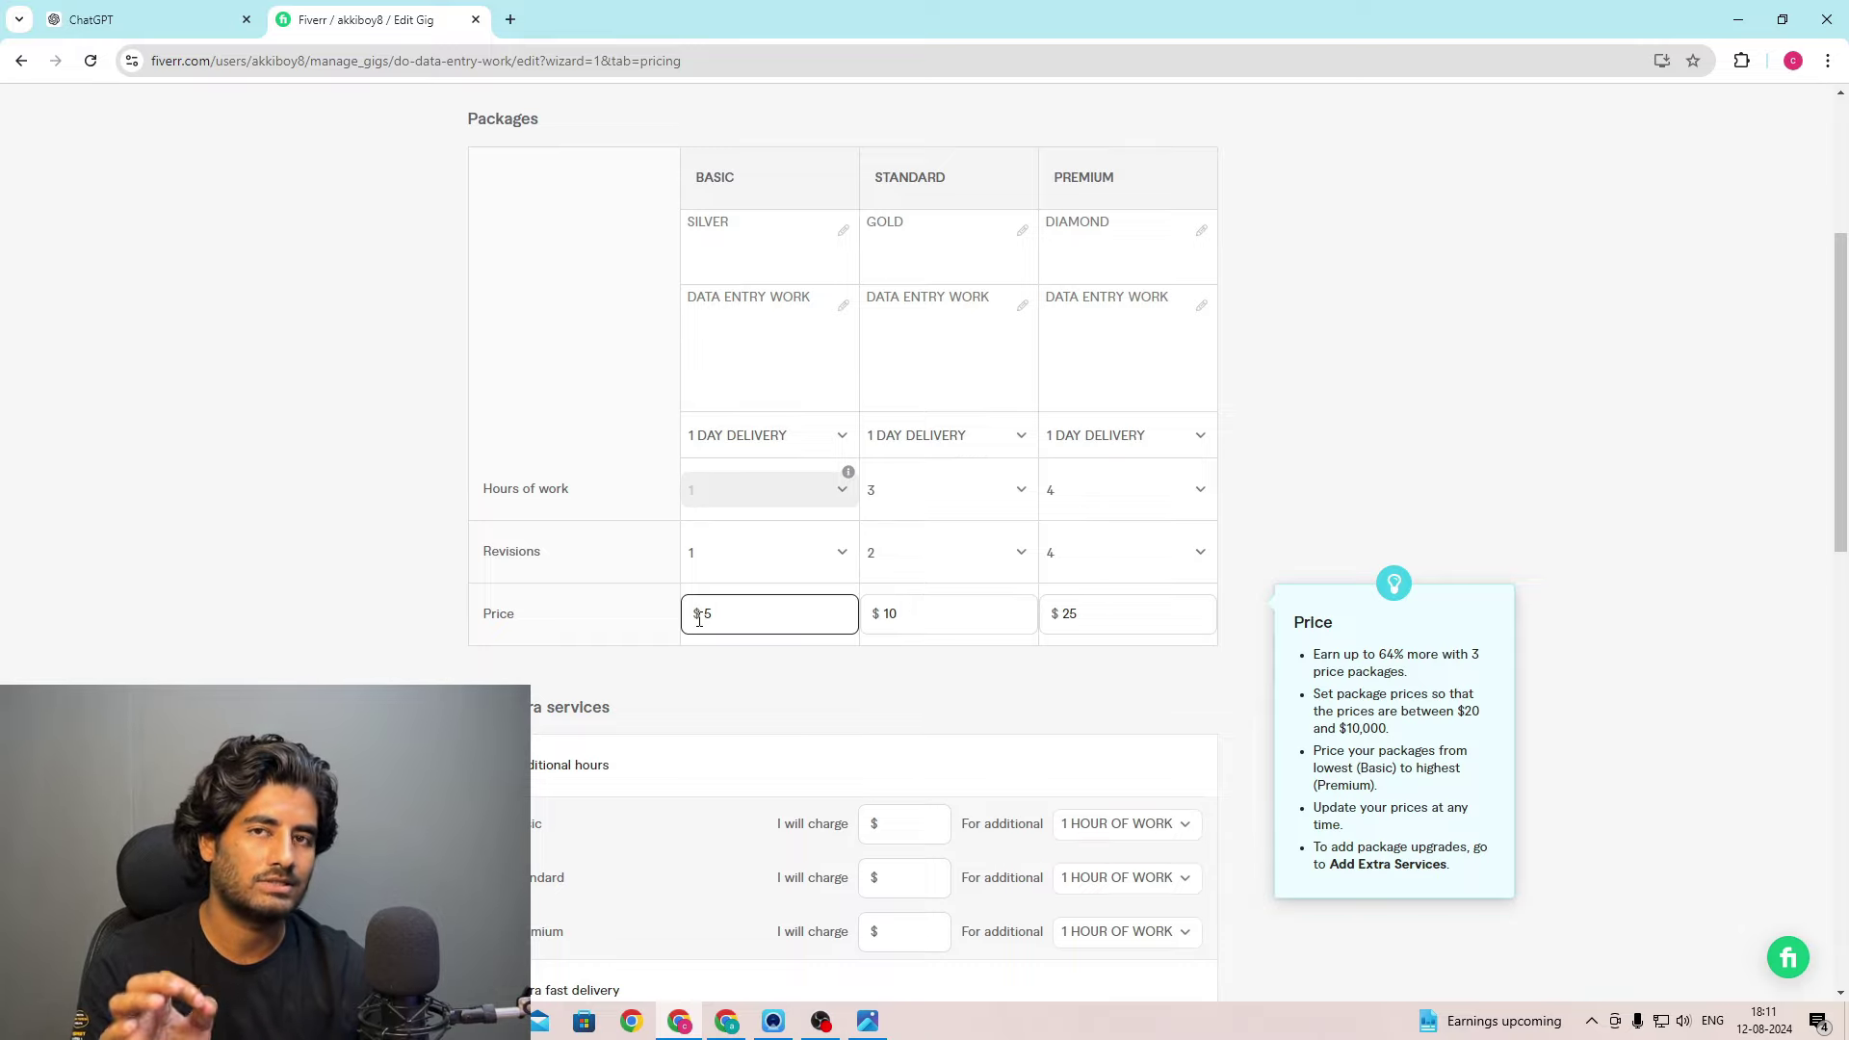
pyautogui.moveTo(776, 616)
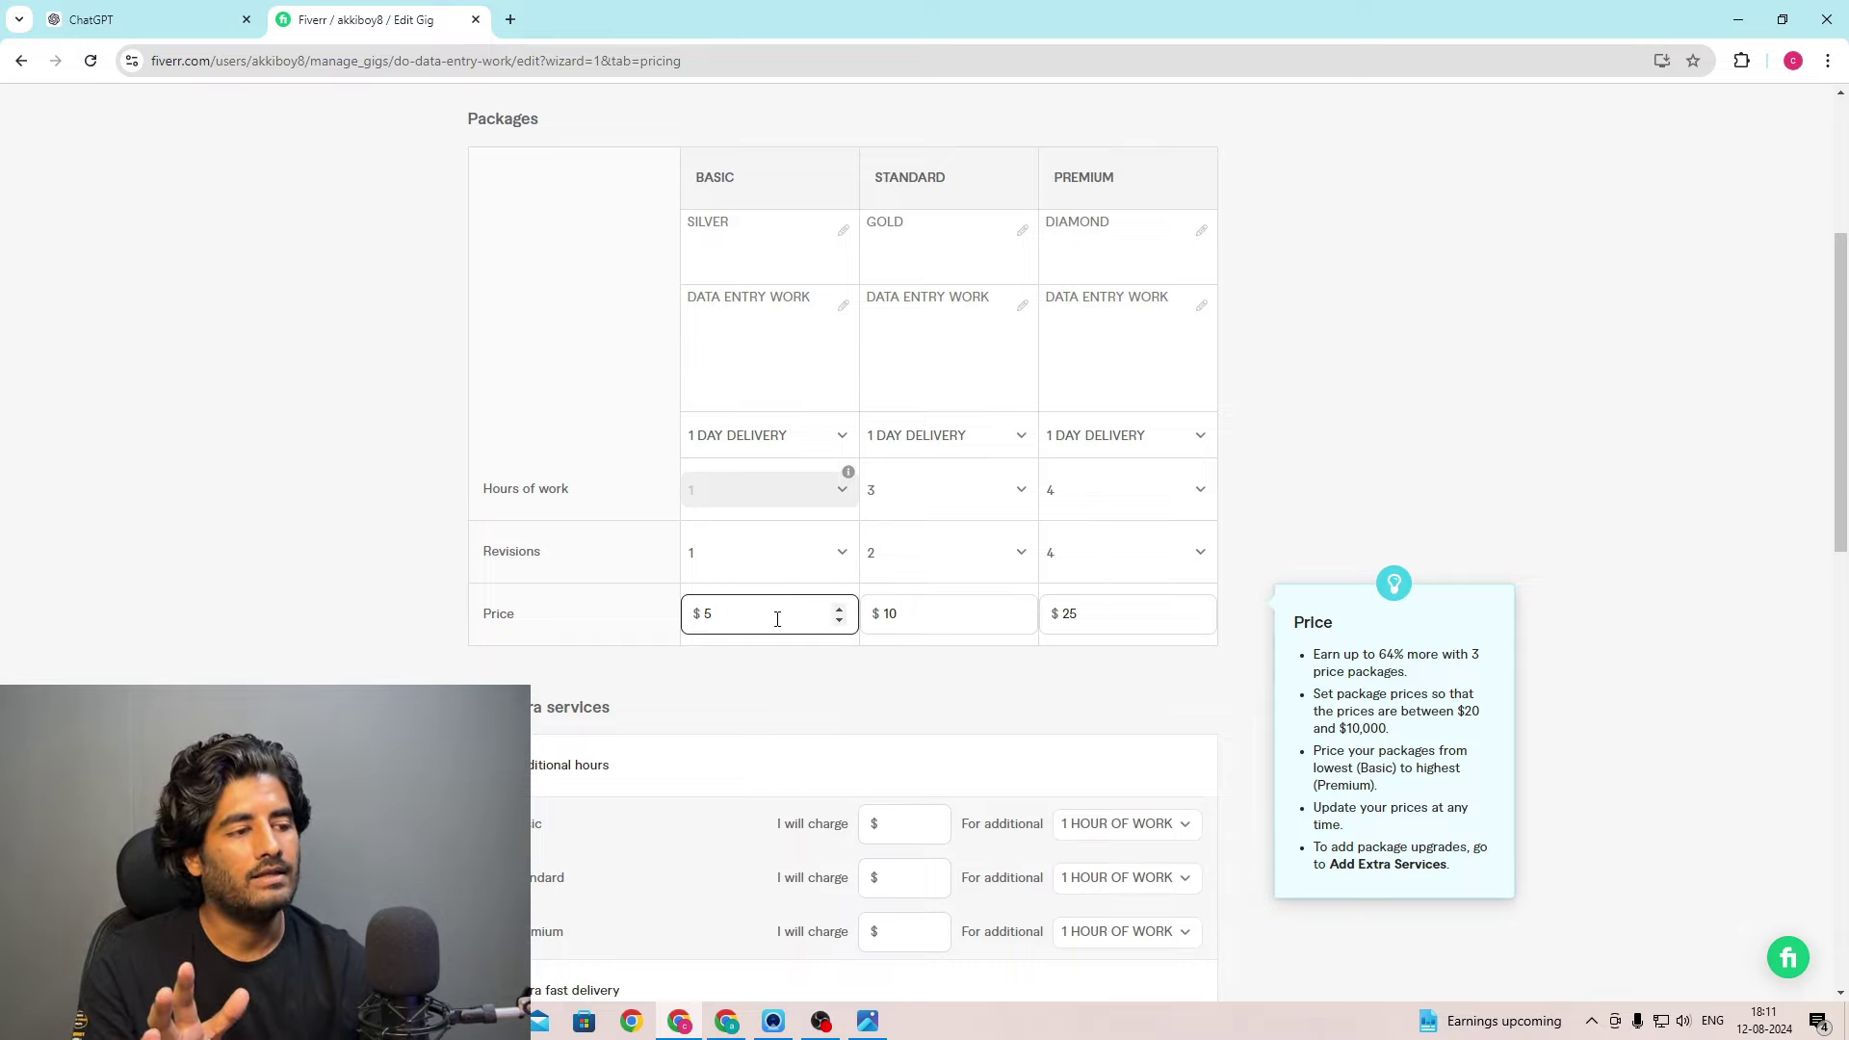
pyautogui.scroll(-3, 761, 622)
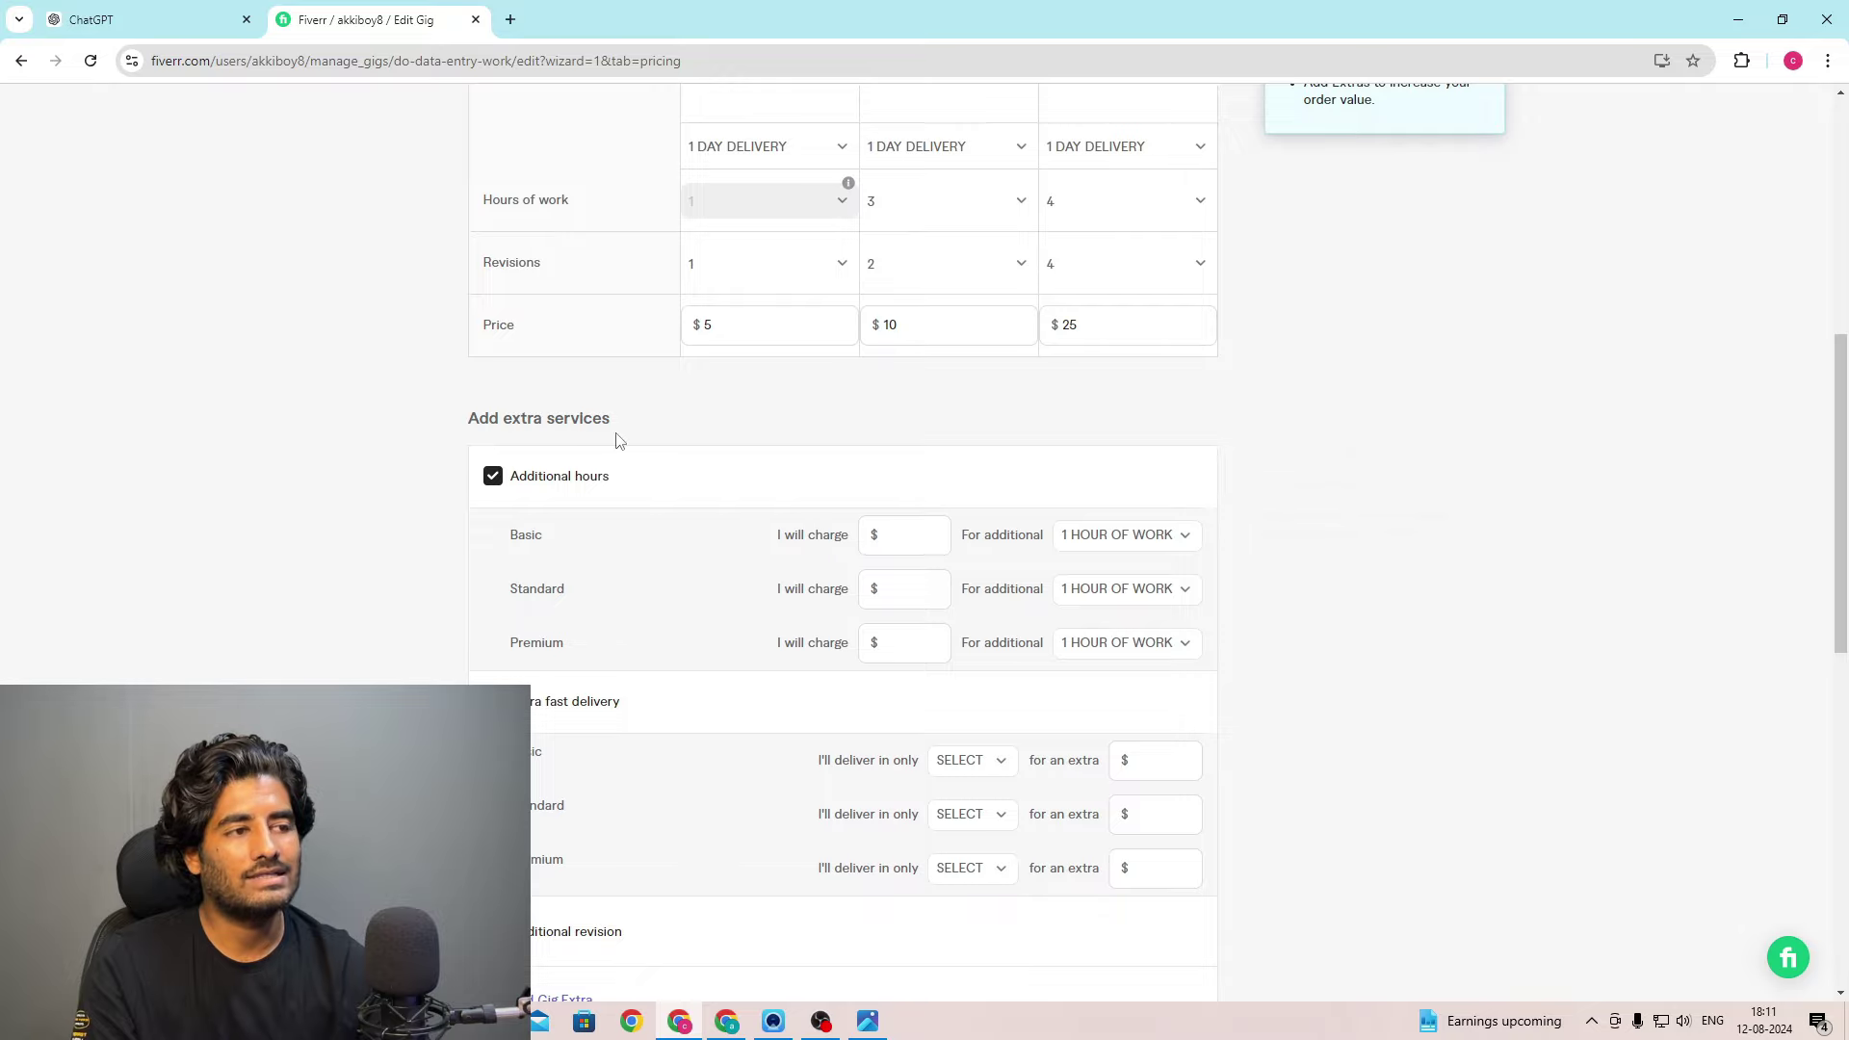
# Step: Fill the Additional hours extra: $8 for 1 hour, $15 for 2 hours, $30 for 3 hours
pyautogui.scroll(-1, 569, 501)
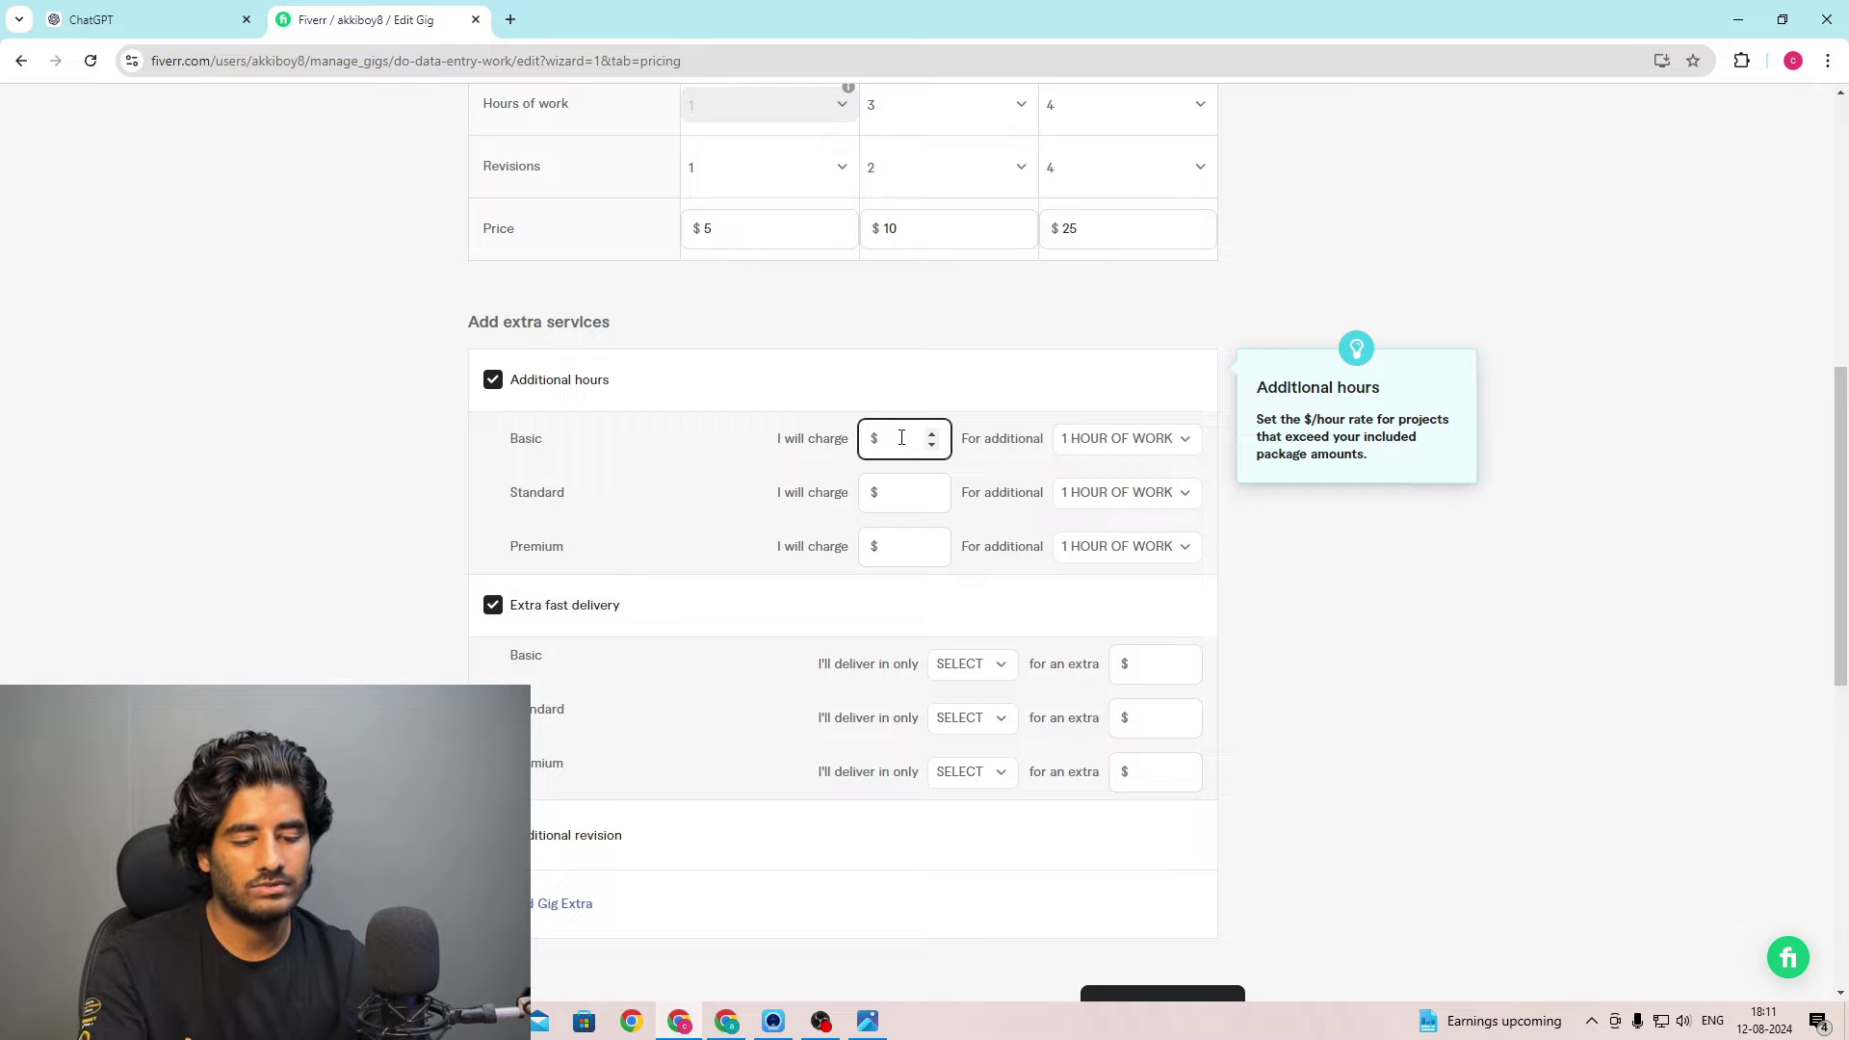
pyautogui.write('8')
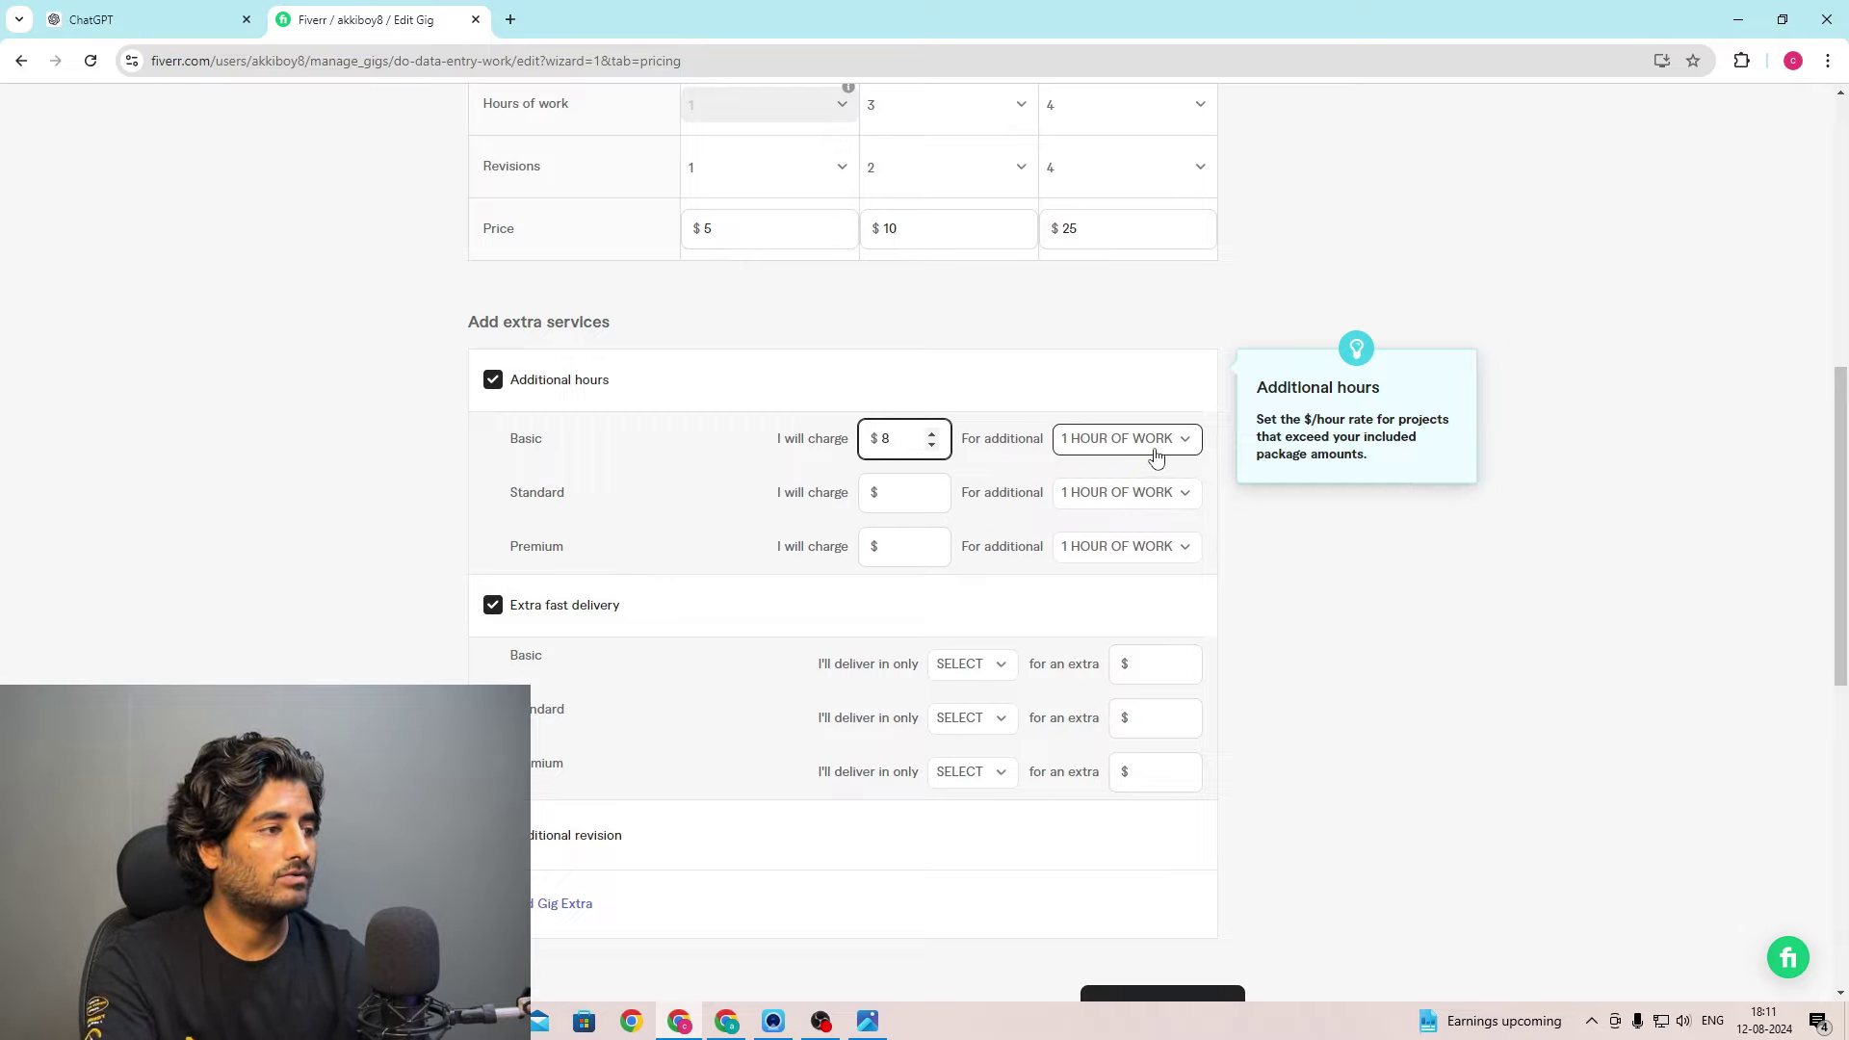
pyautogui.click(1156, 451)
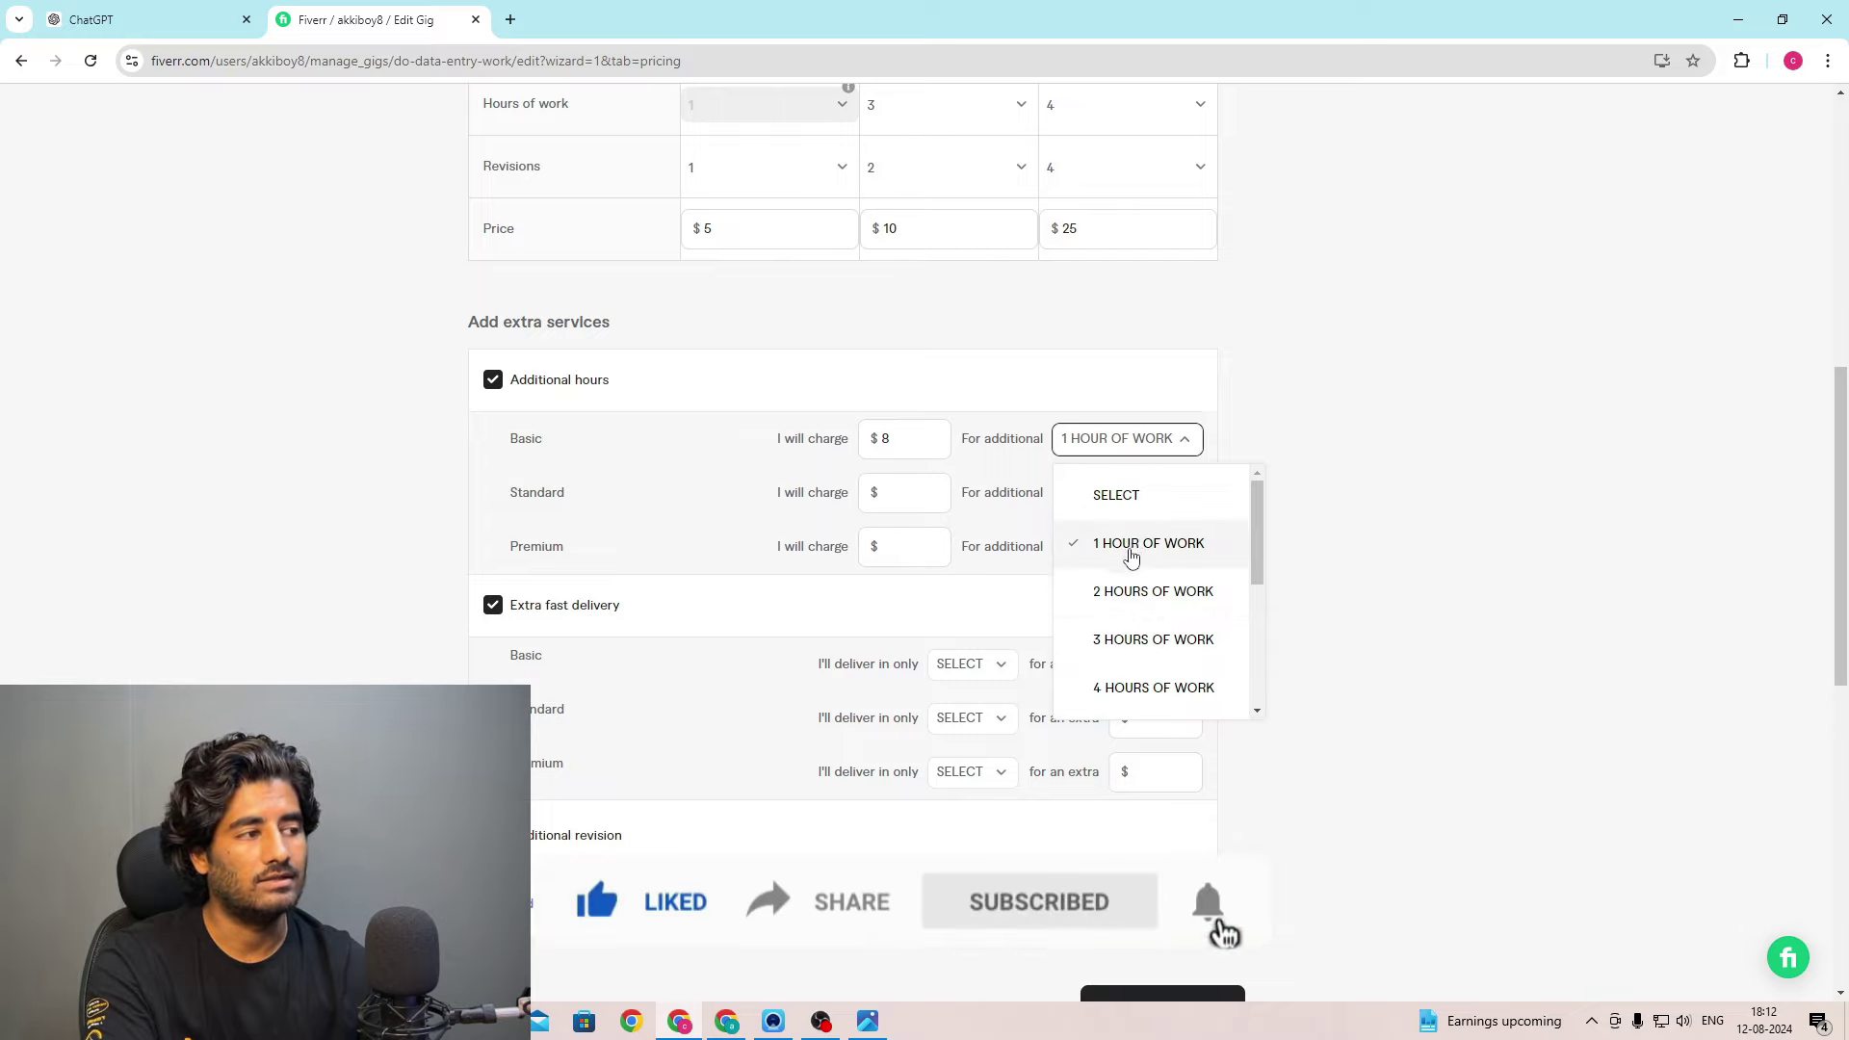
pyautogui.click(1131, 554)
pyautogui.click(925, 501)
pyautogui.write('5')
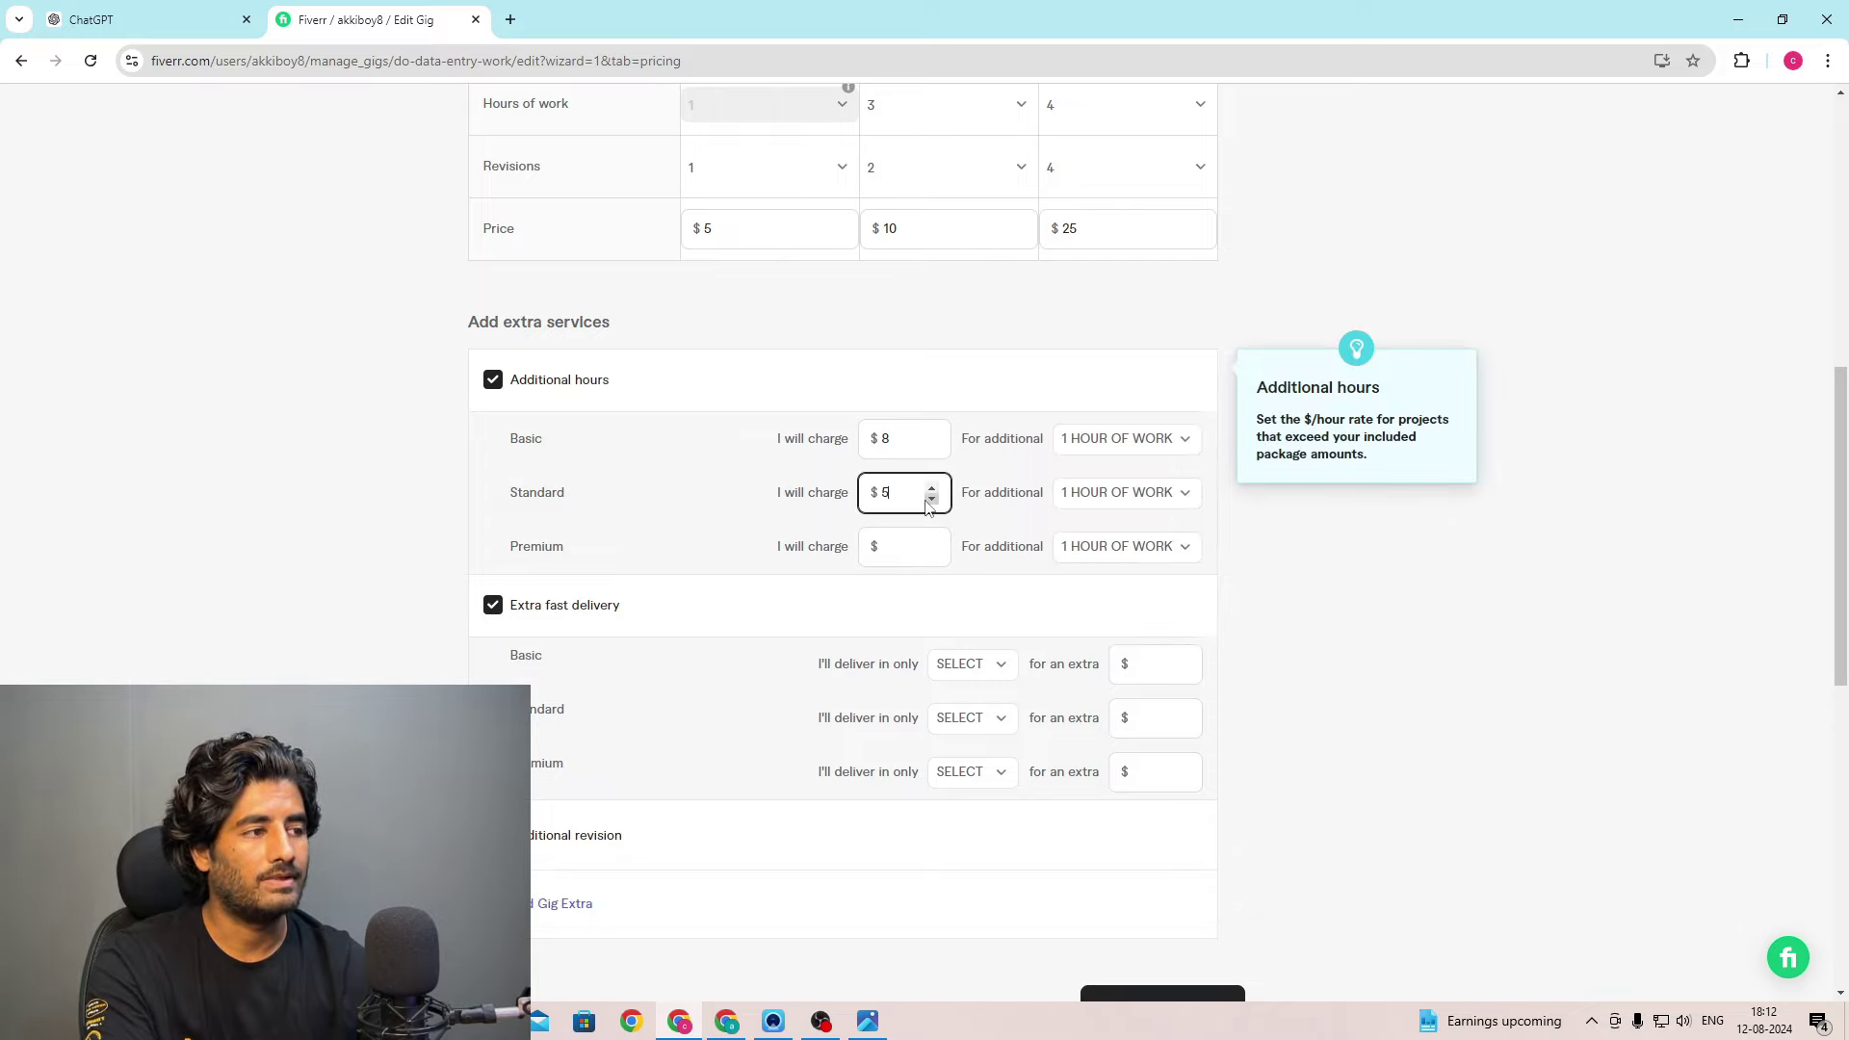
pyautogui.click(1155, 492)
pyautogui.click(1129, 641)
pyautogui.click(917, 555)
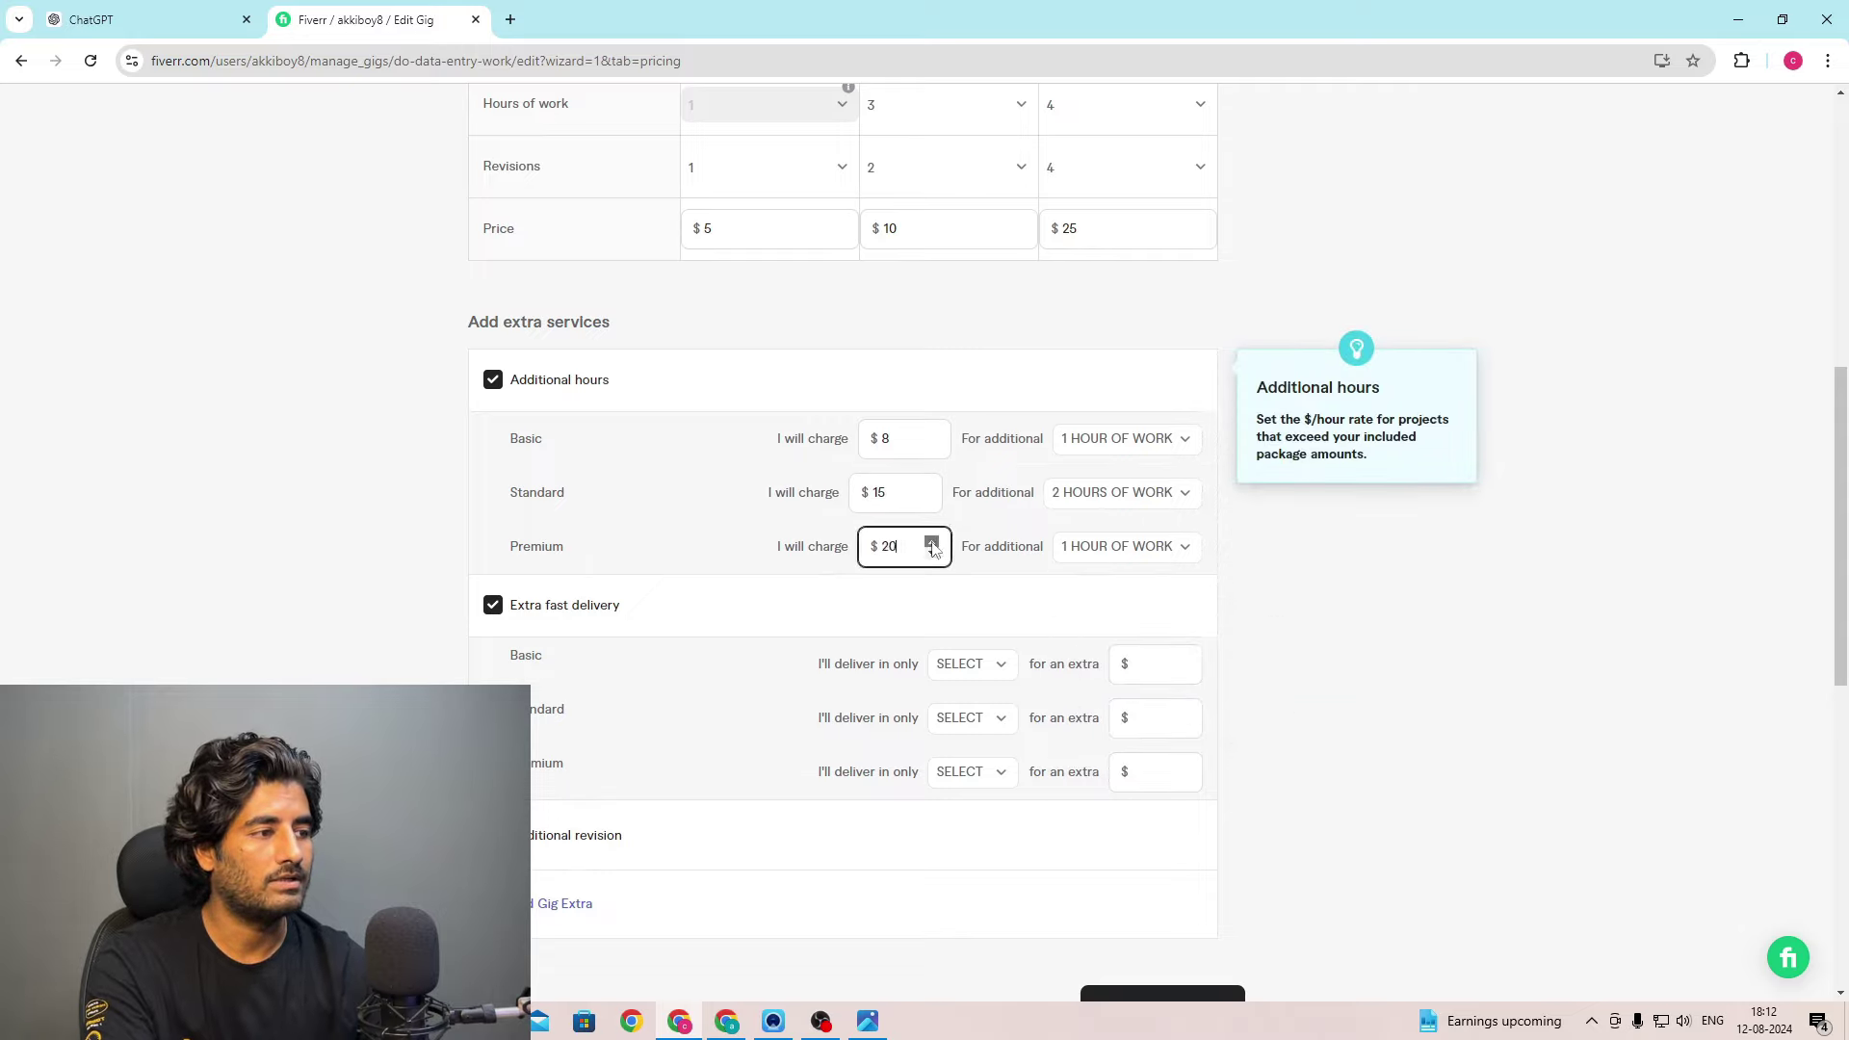
pyautogui.click(1176, 545)
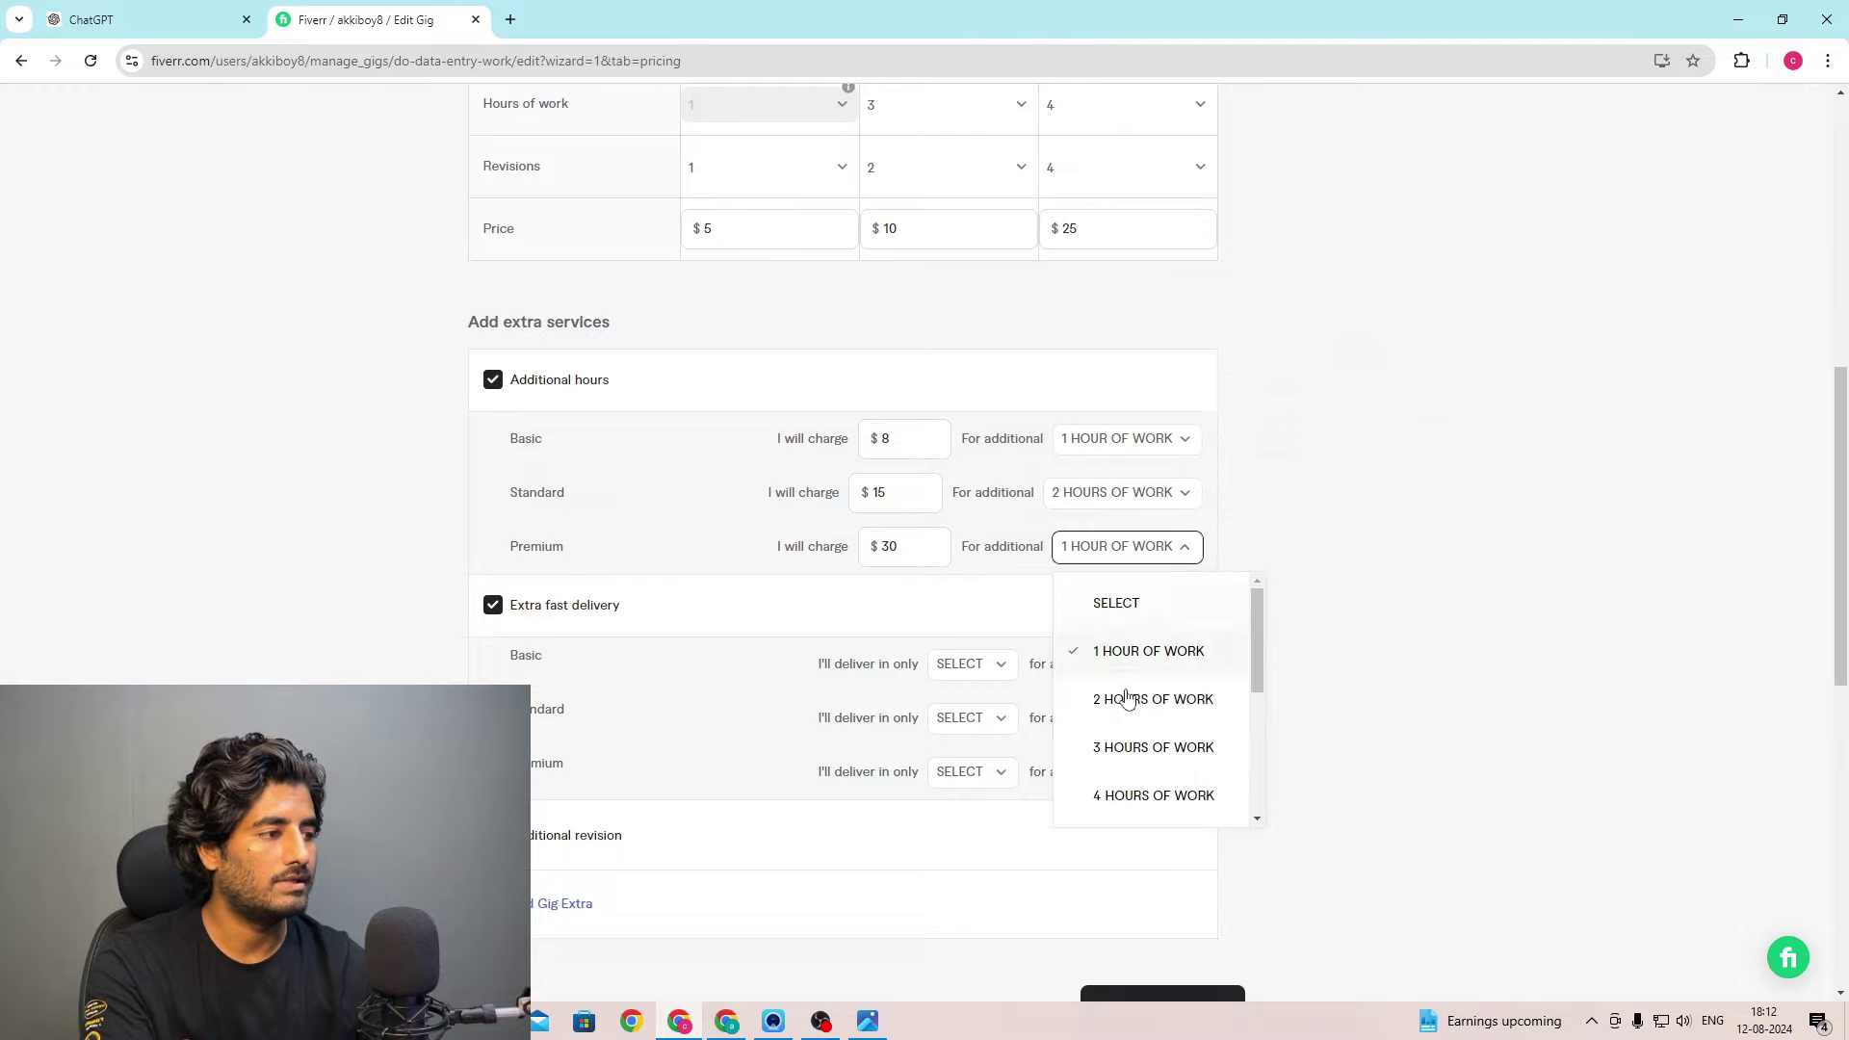
pyautogui.click(1131, 747)
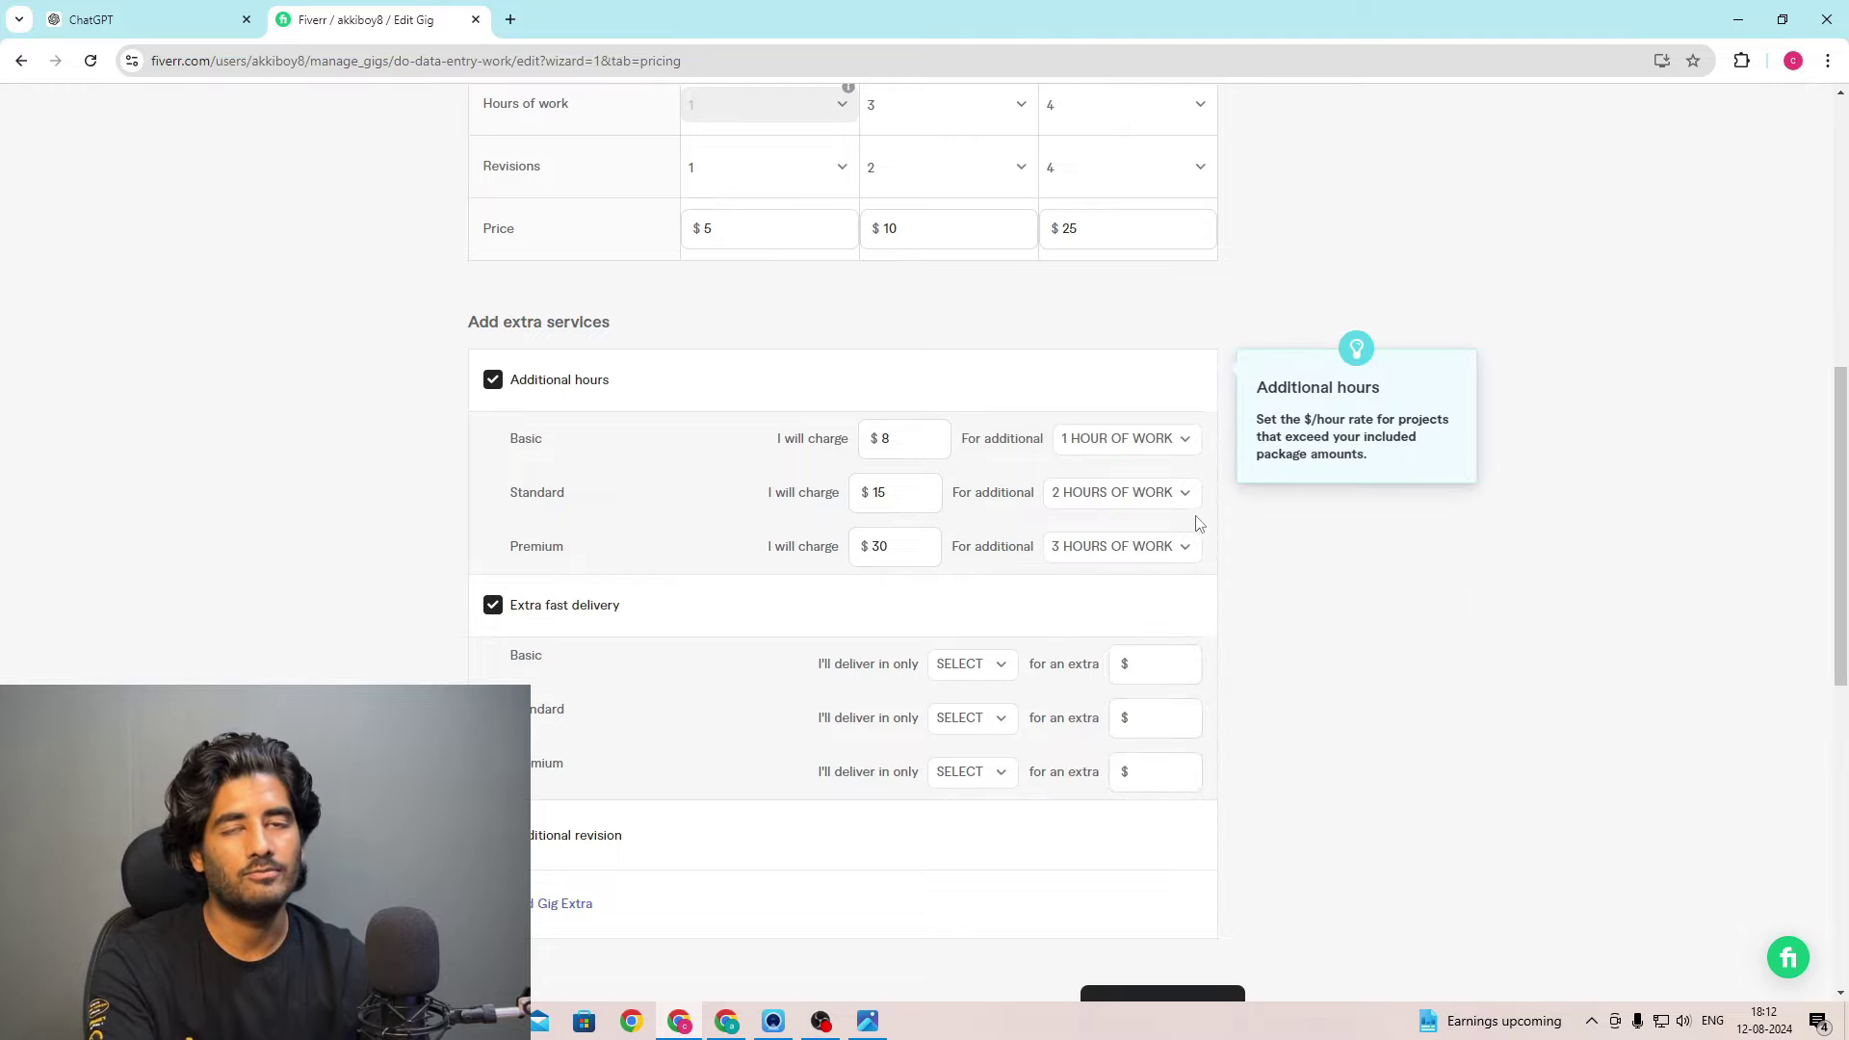
pyautogui.click(879, 438)
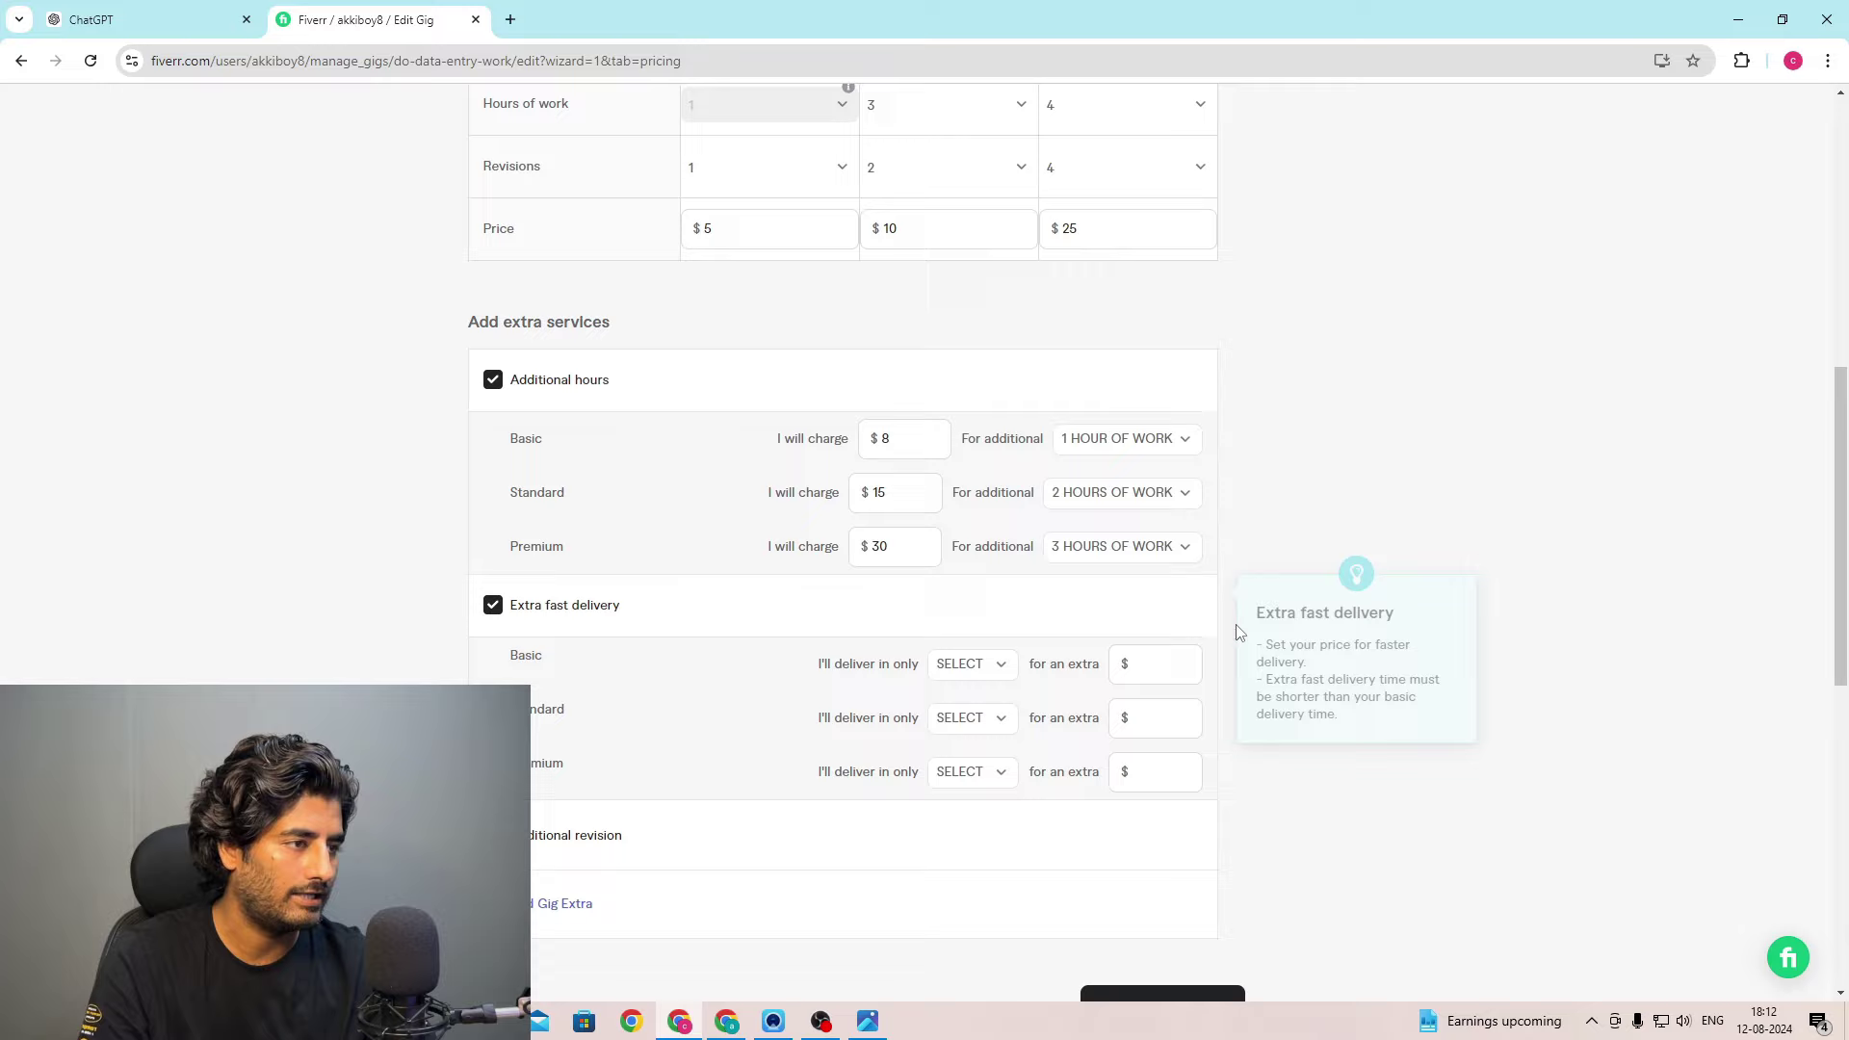
# Step: Give the Basic package 1-day extra fast delivery for an extra $5
pyautogui.scroll(-4, 675, 578)
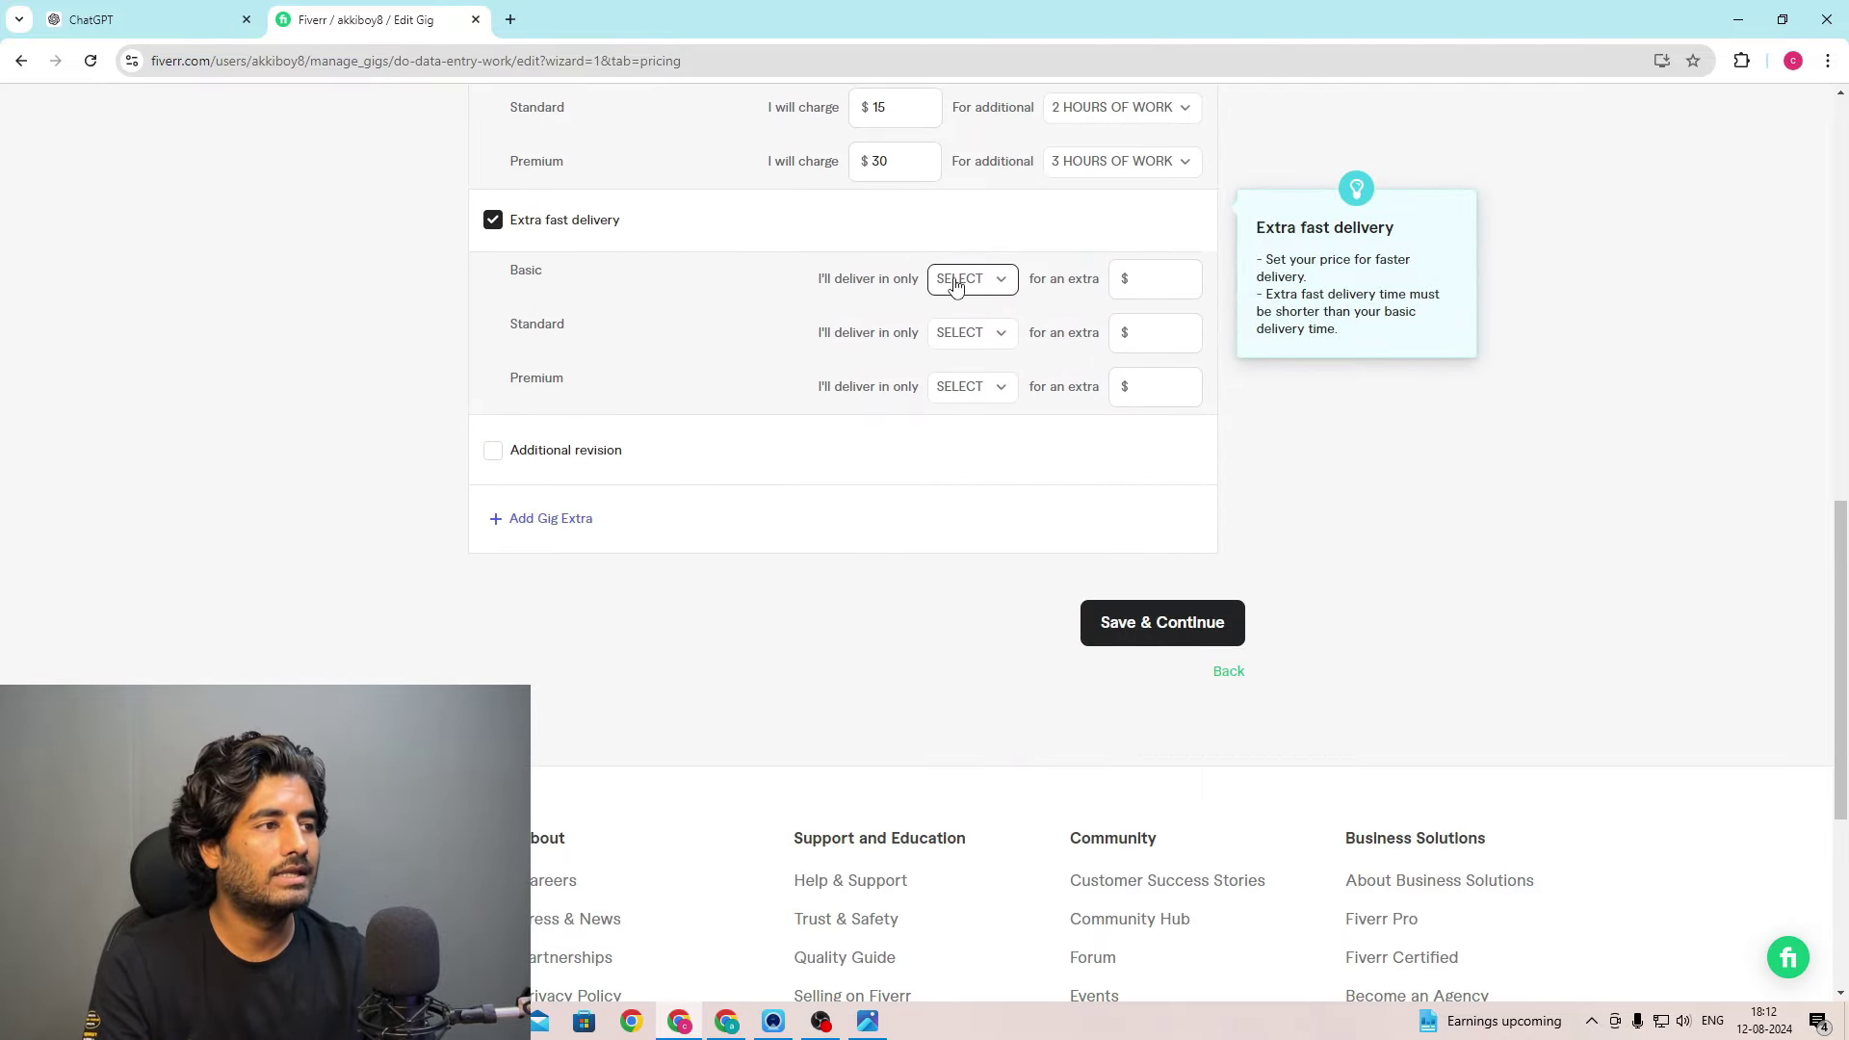
pyautogui.click(987, 281)
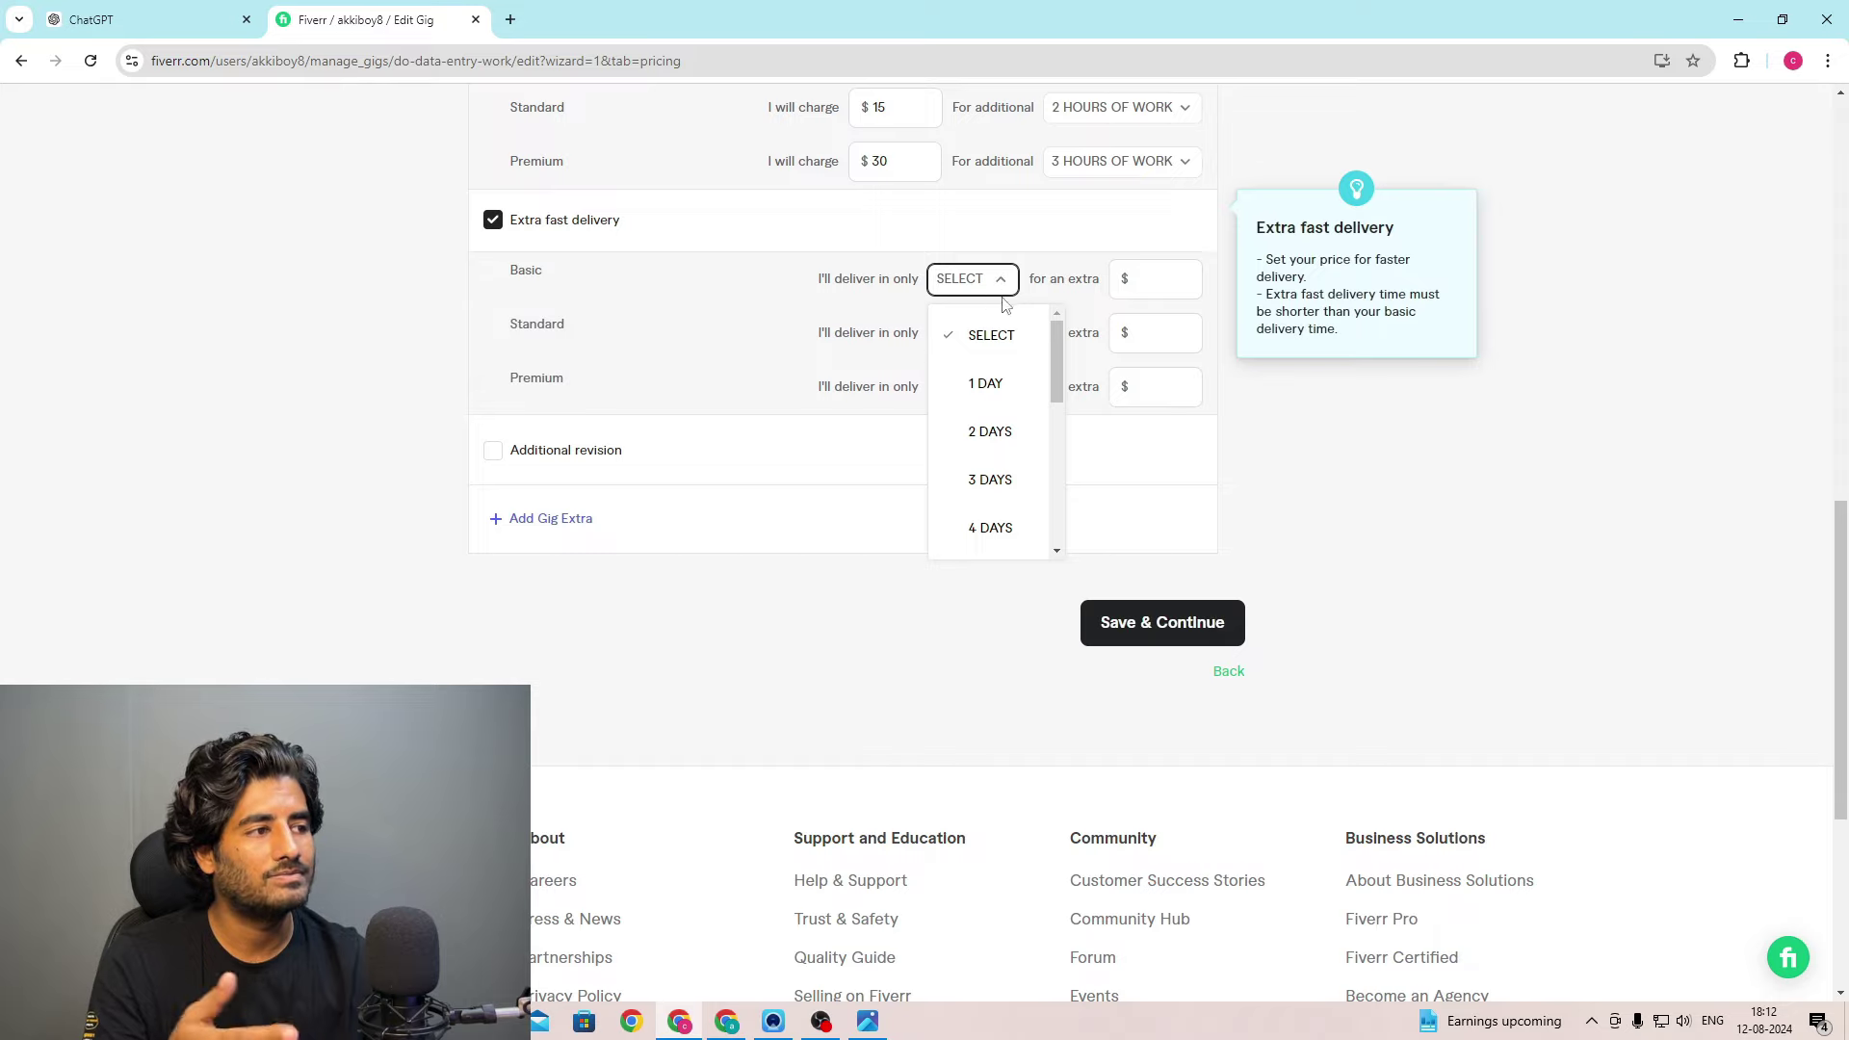
pyautogui.click(997, 405)
pyautogui.click(1141, 281)
pyautogui.write('20')
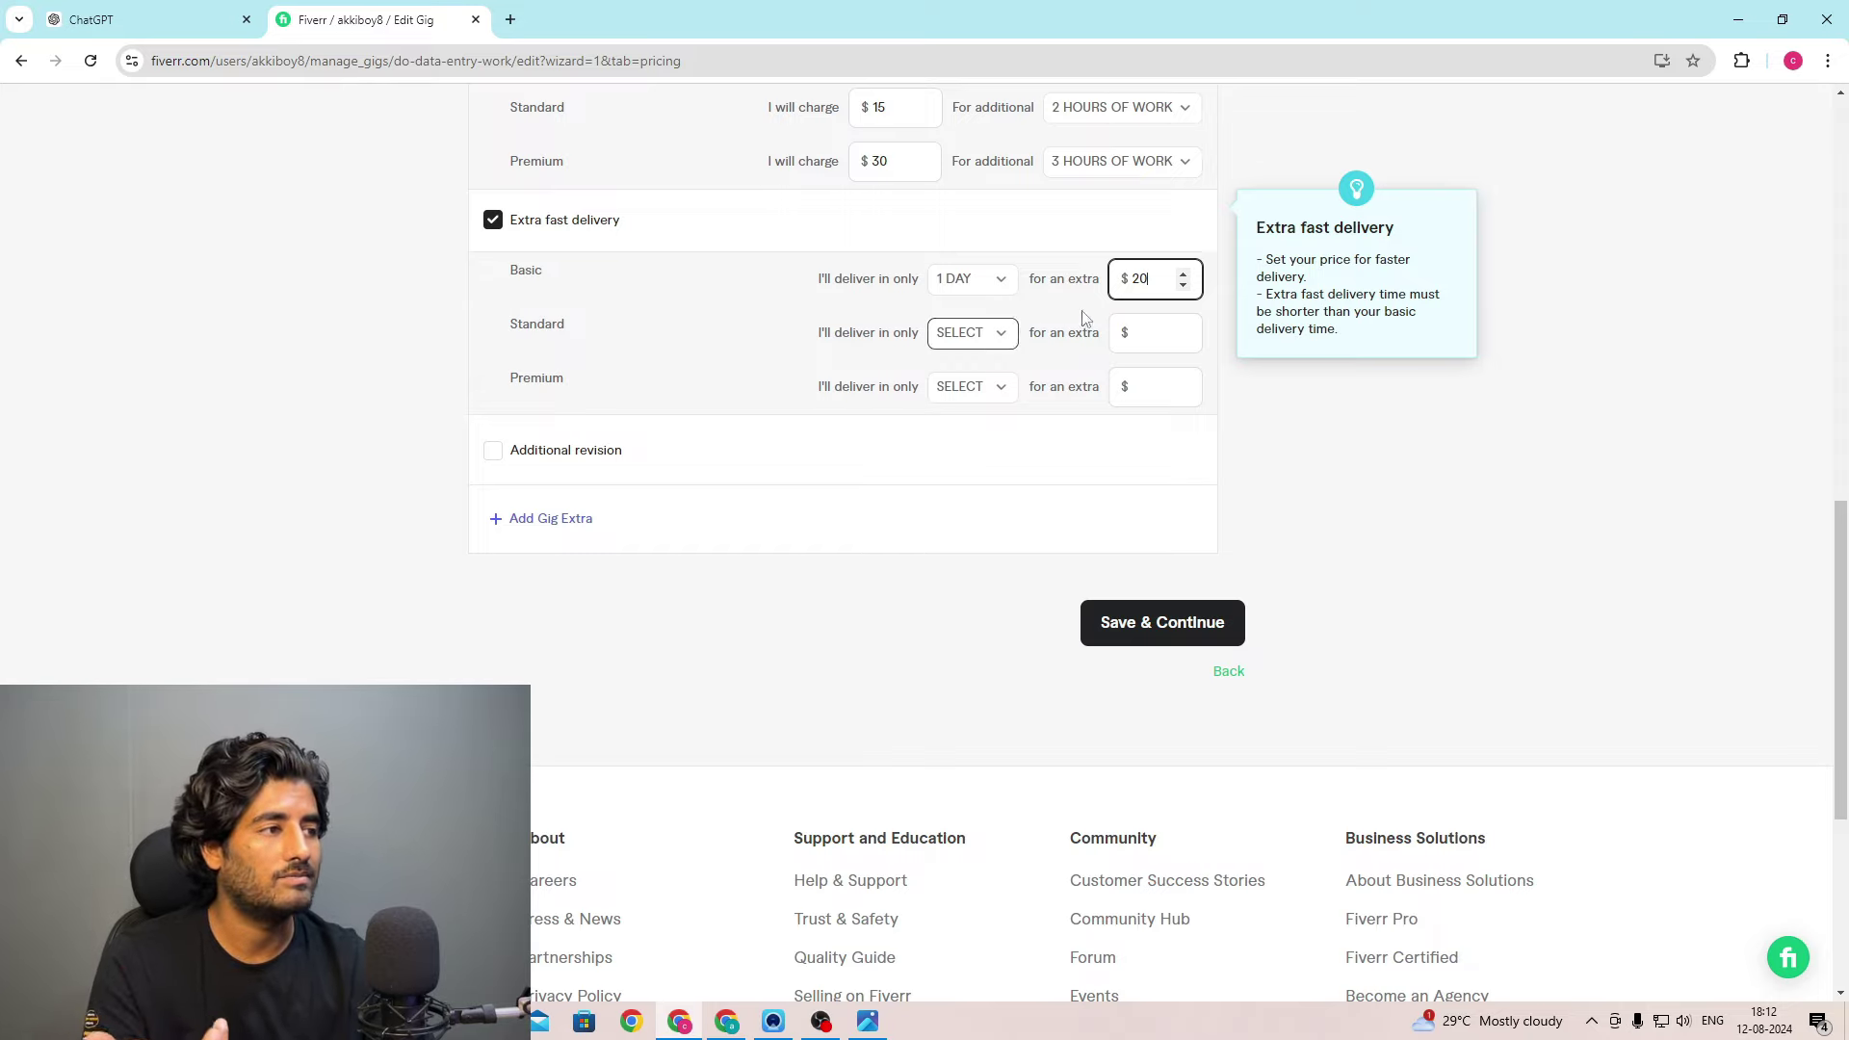
pyautogui.click(1184, 286)
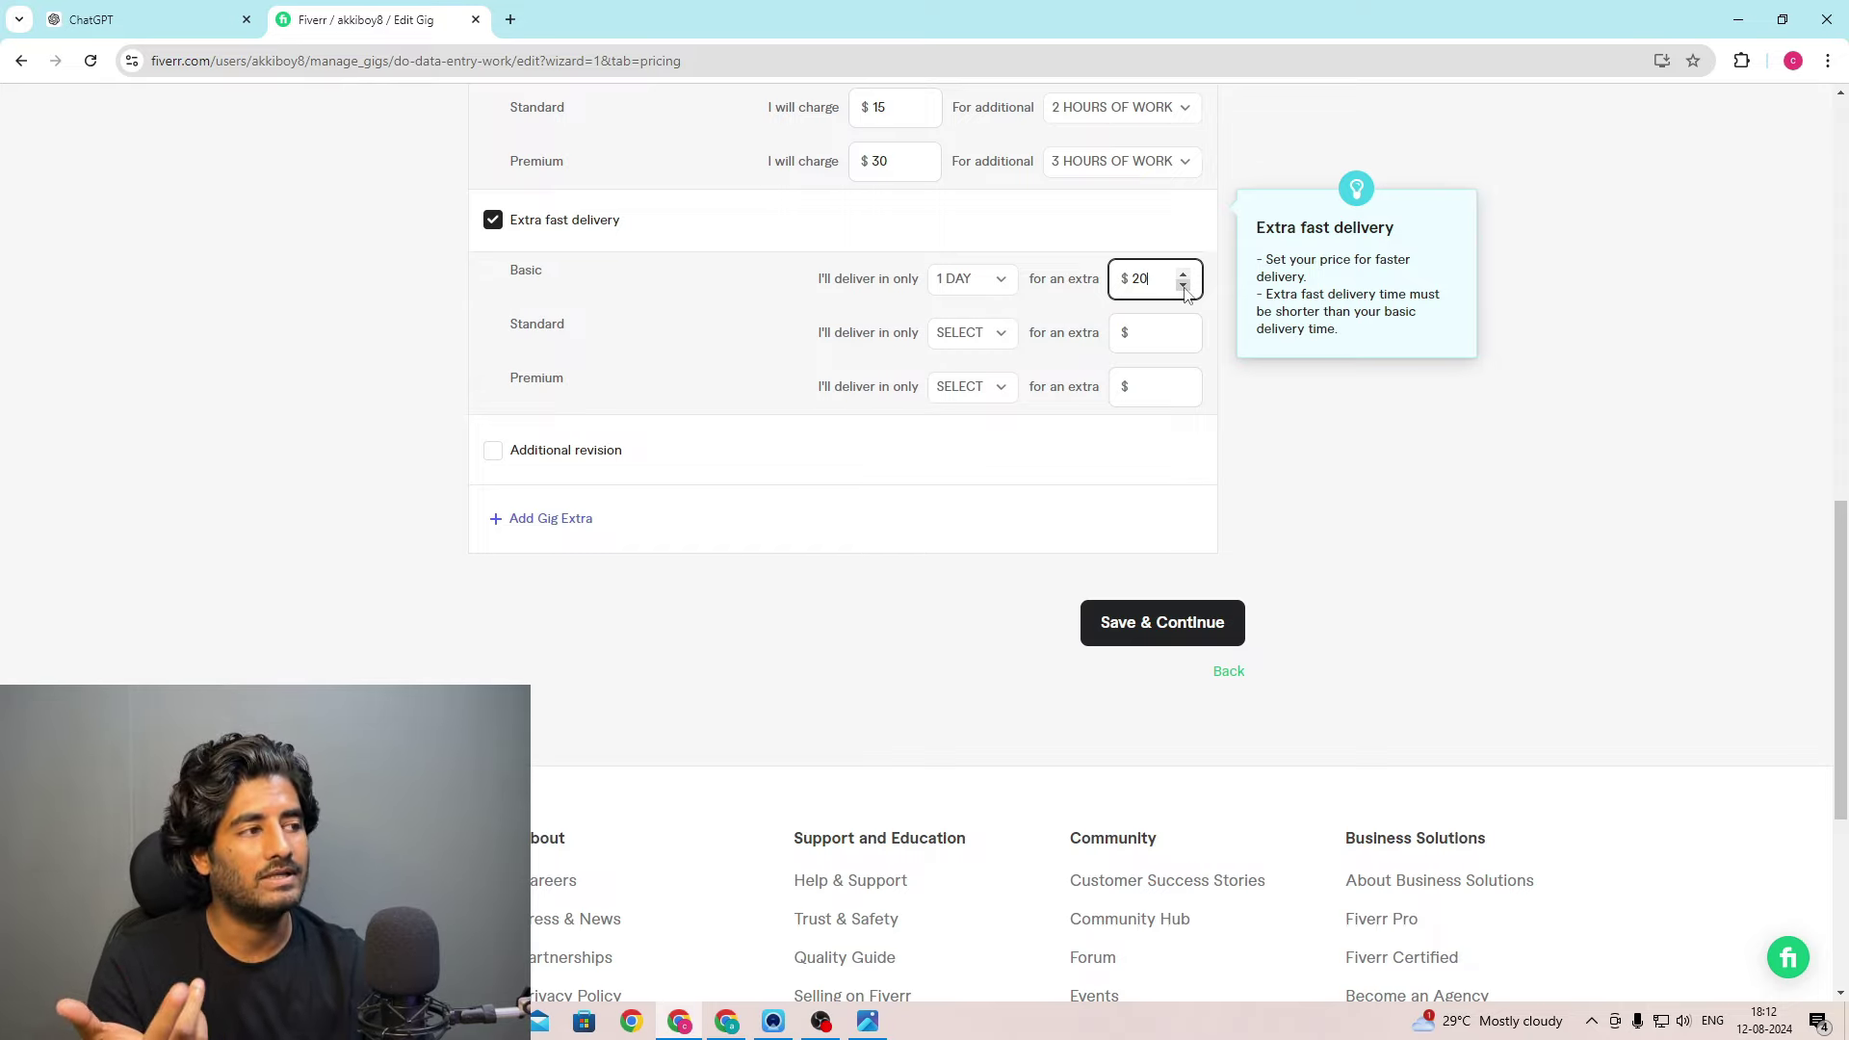
pyautogui.click(1182, 285)
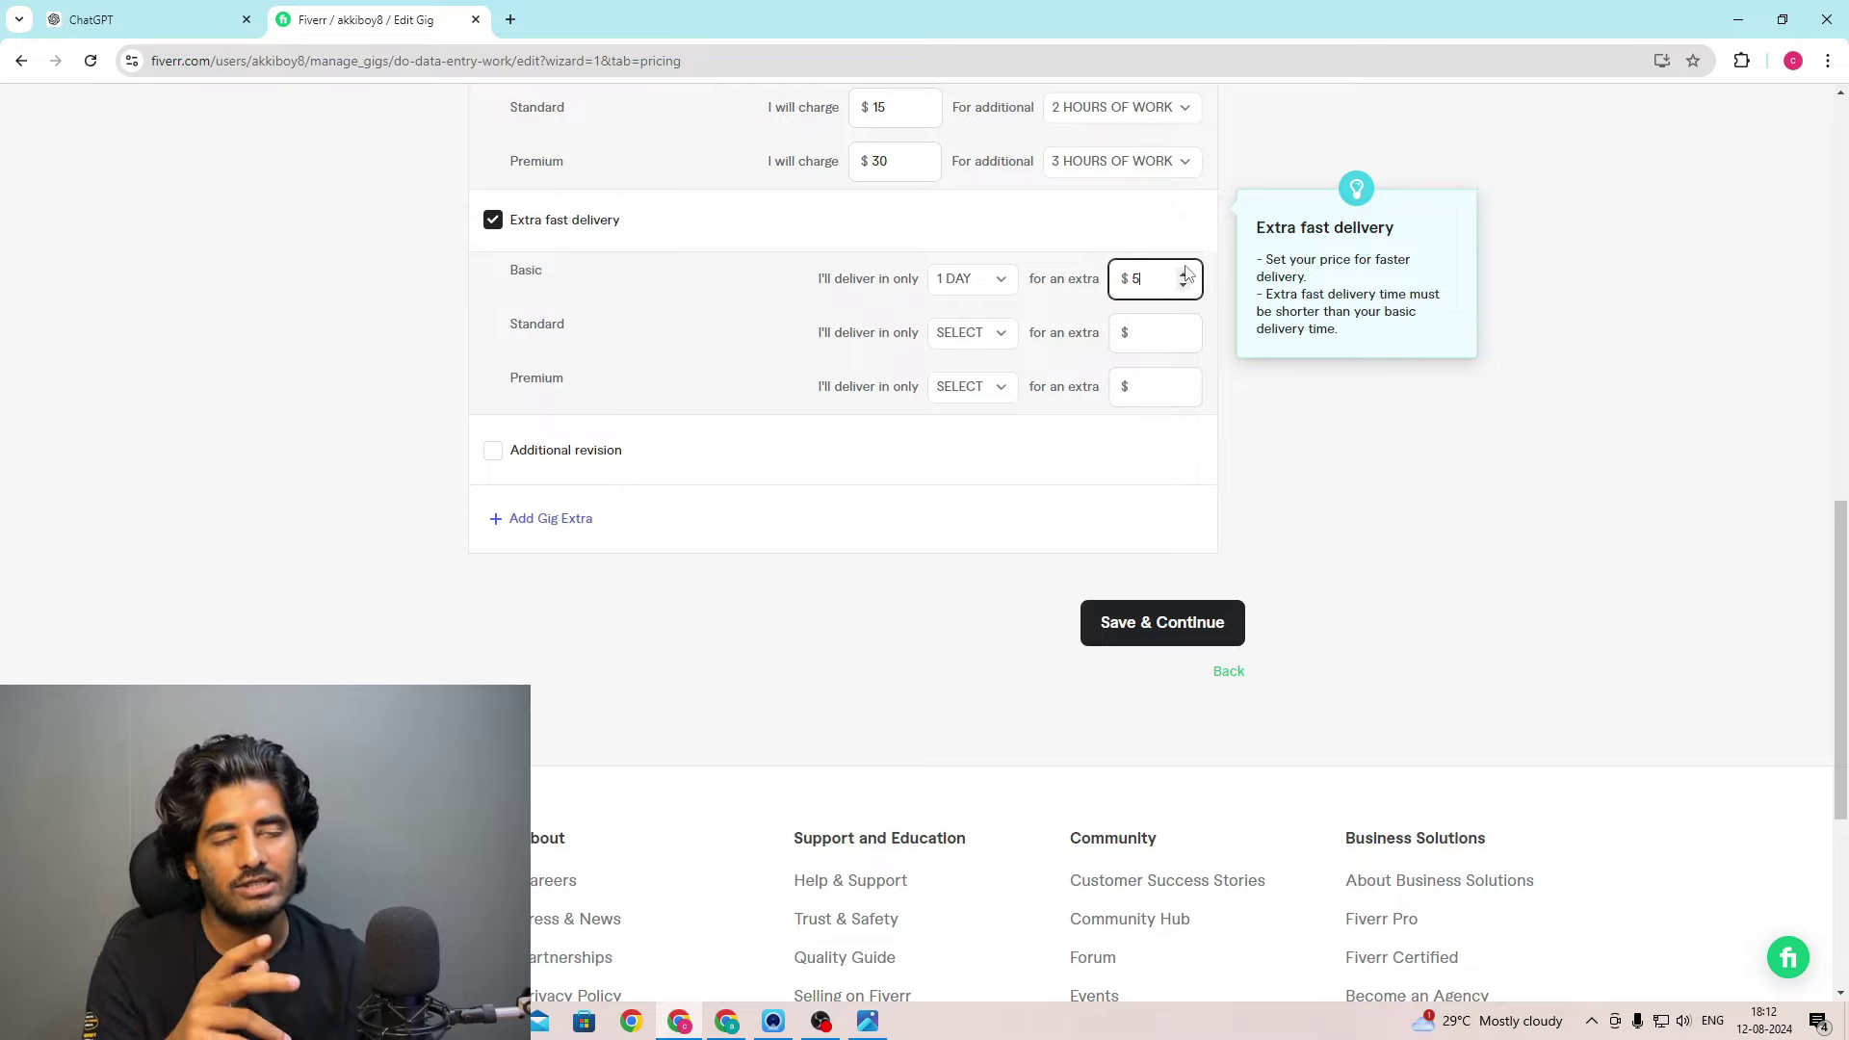
# Step: Give the Standard package 1-day extra fast delivery for an extra $10
pyautogui.click(995, 337)
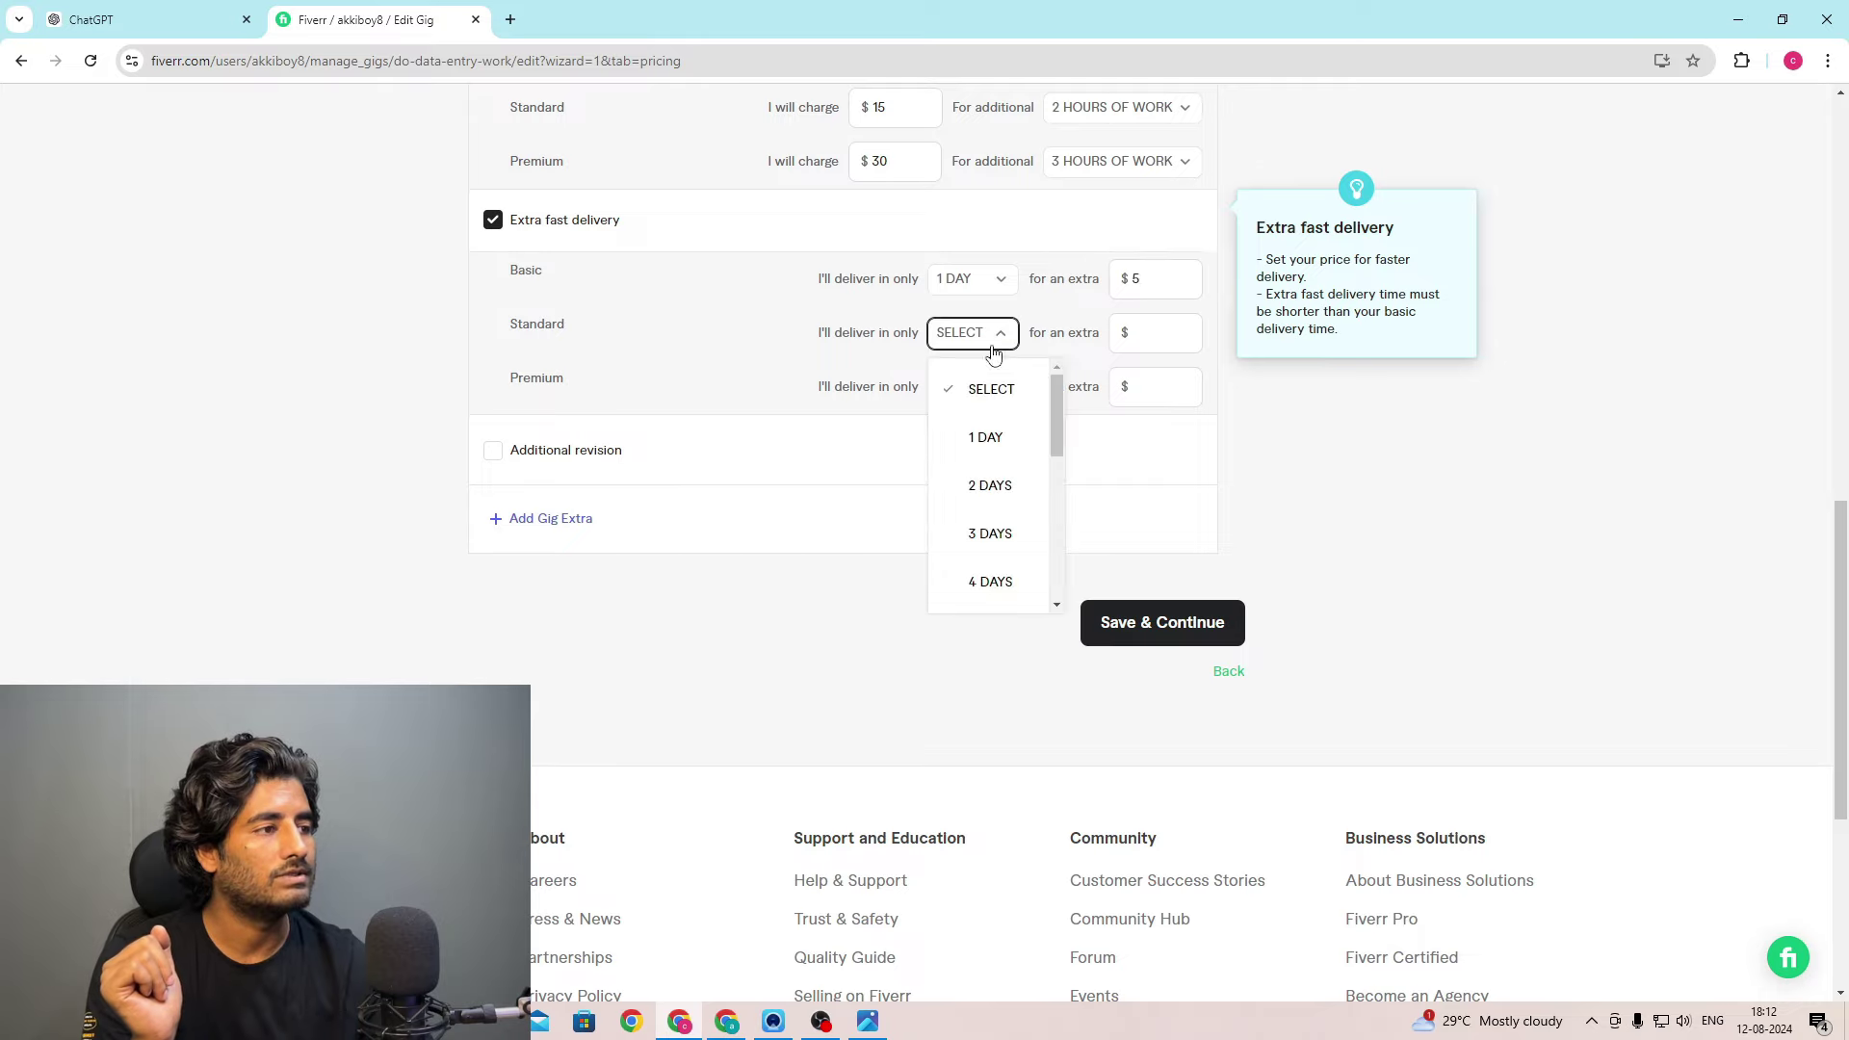
pyautogui.click(997, 454)
pyautogui.click(1126, 331)
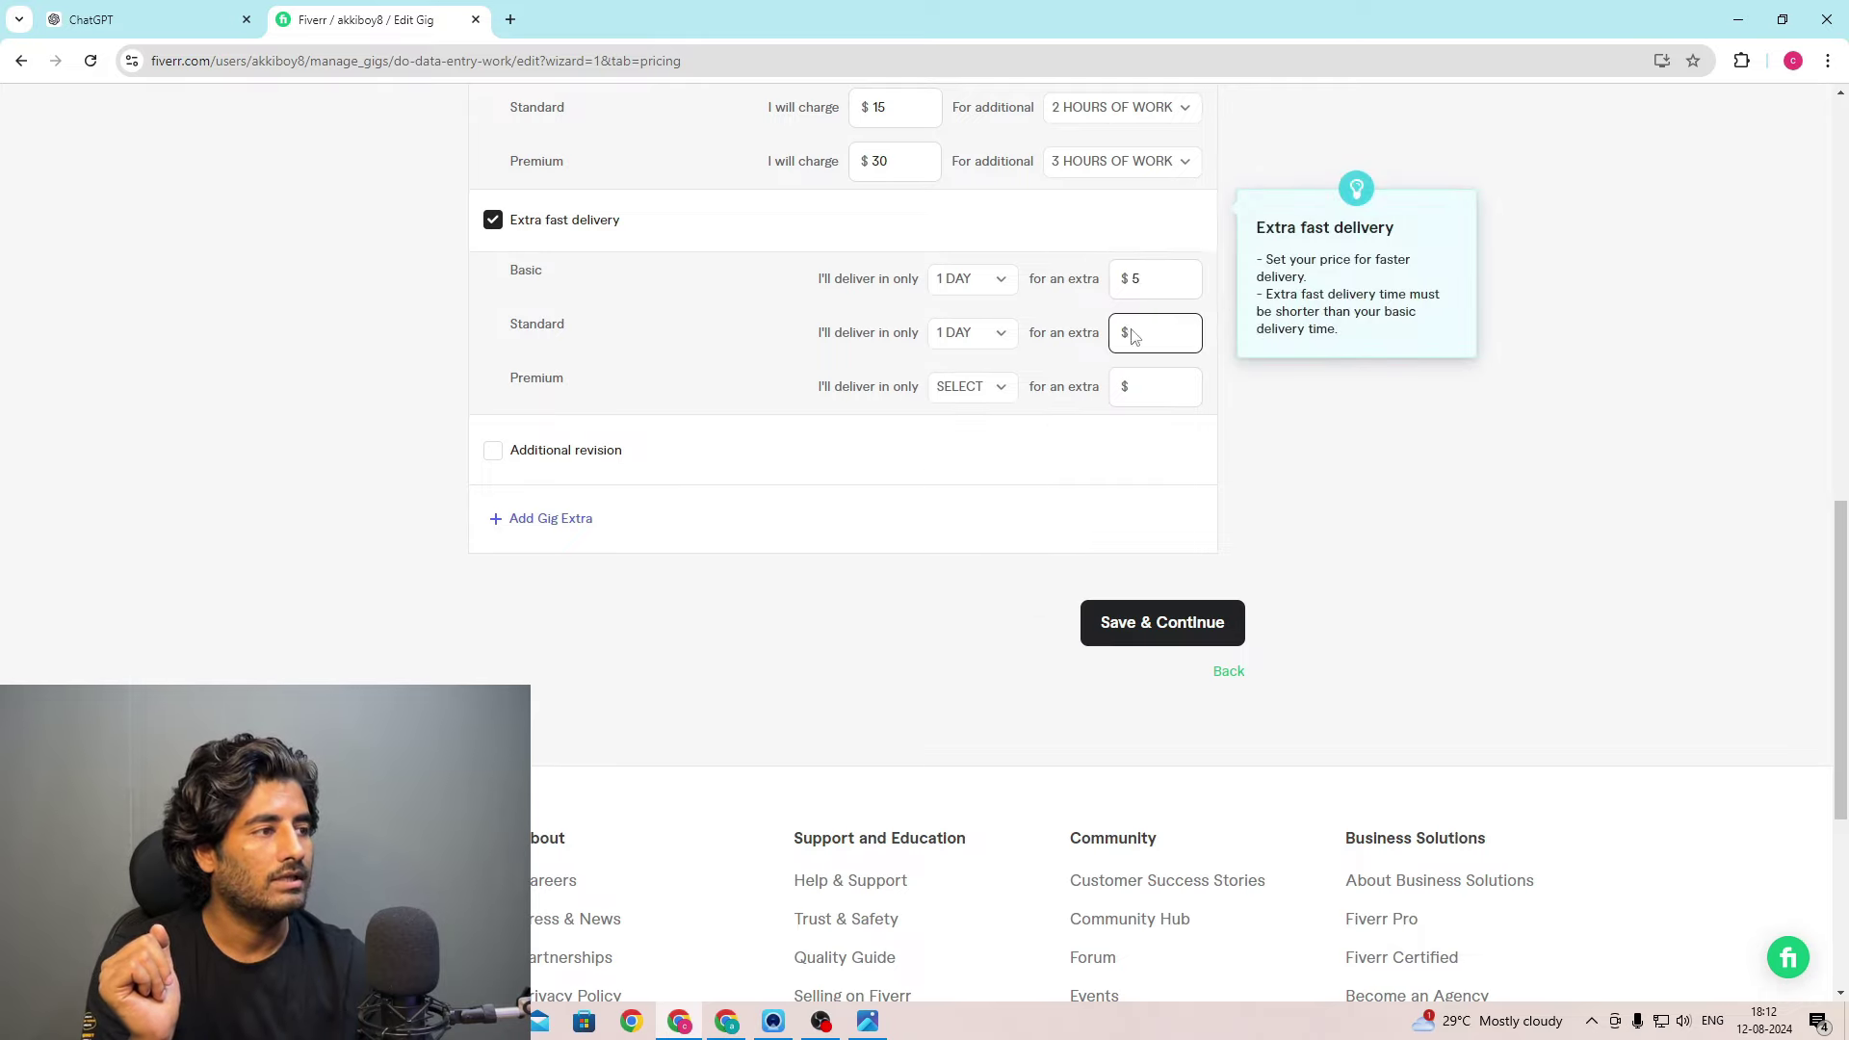
pyautogui.click(1000, 337)
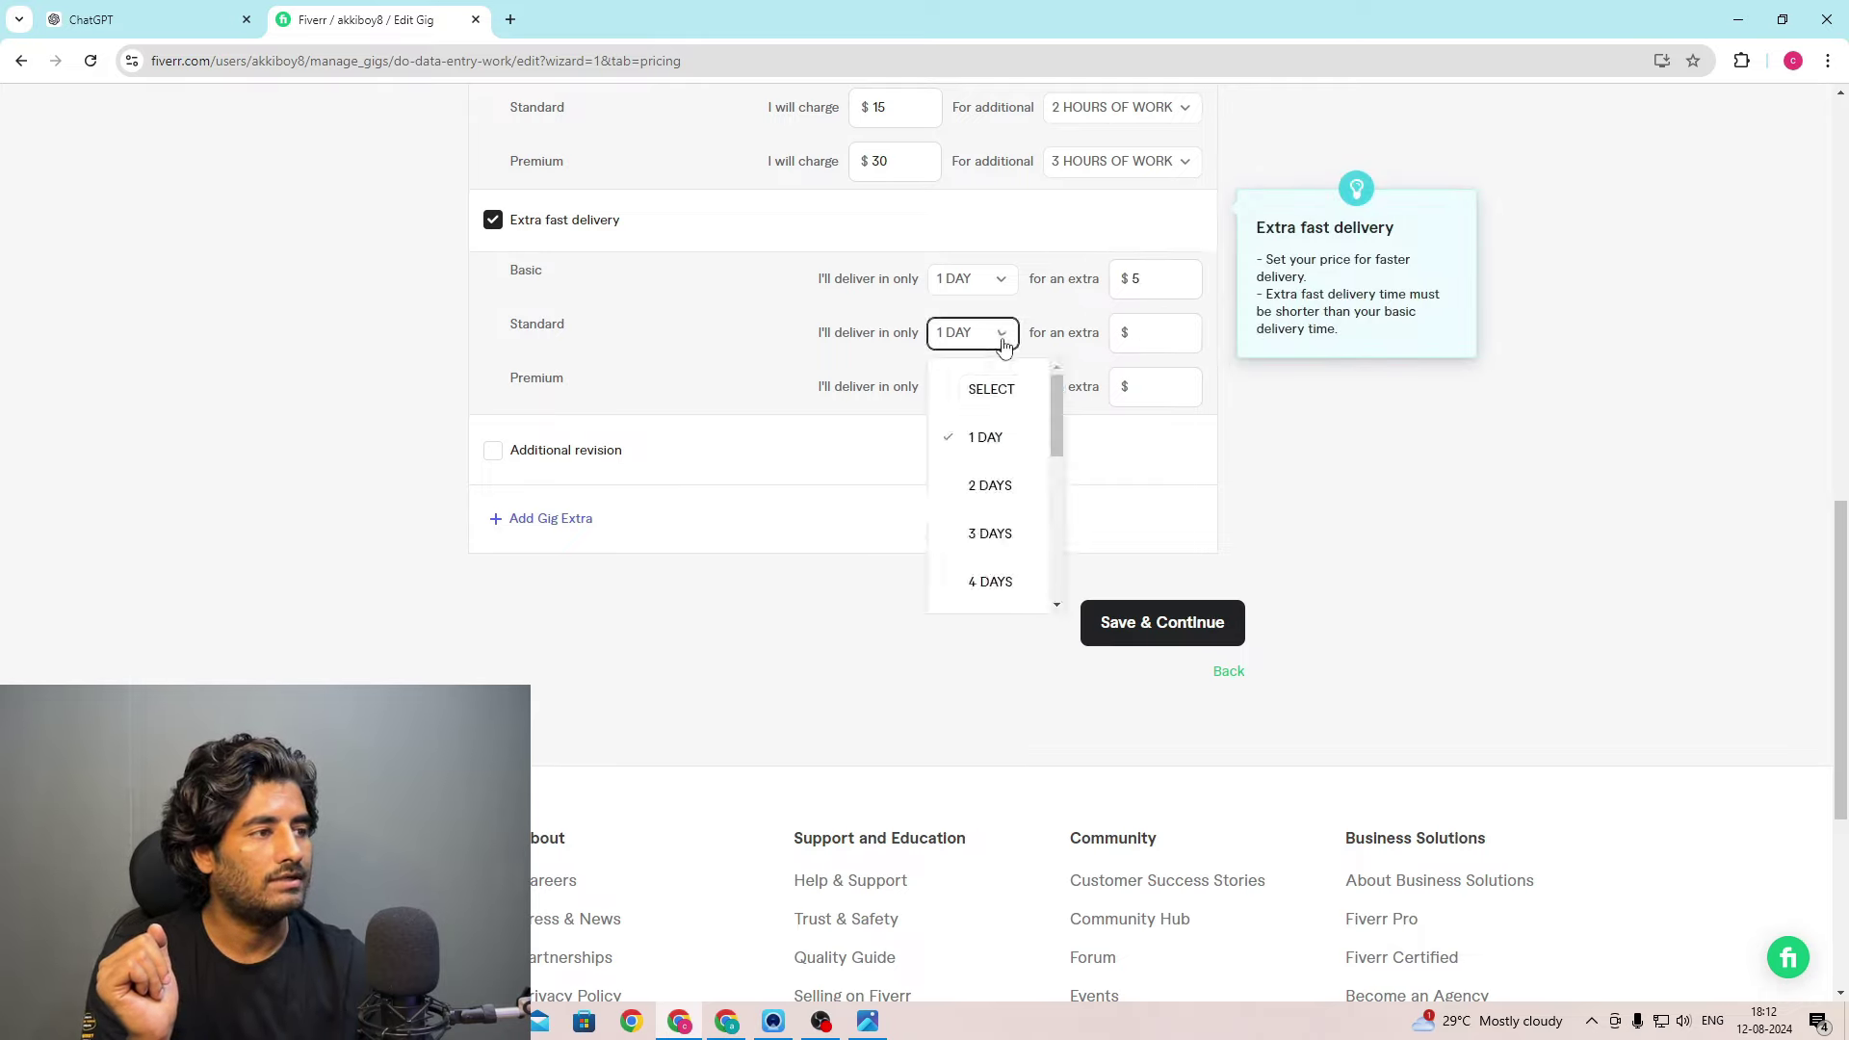
pyautogui.click(991, 429)
pyautogui.click(1147, 332)
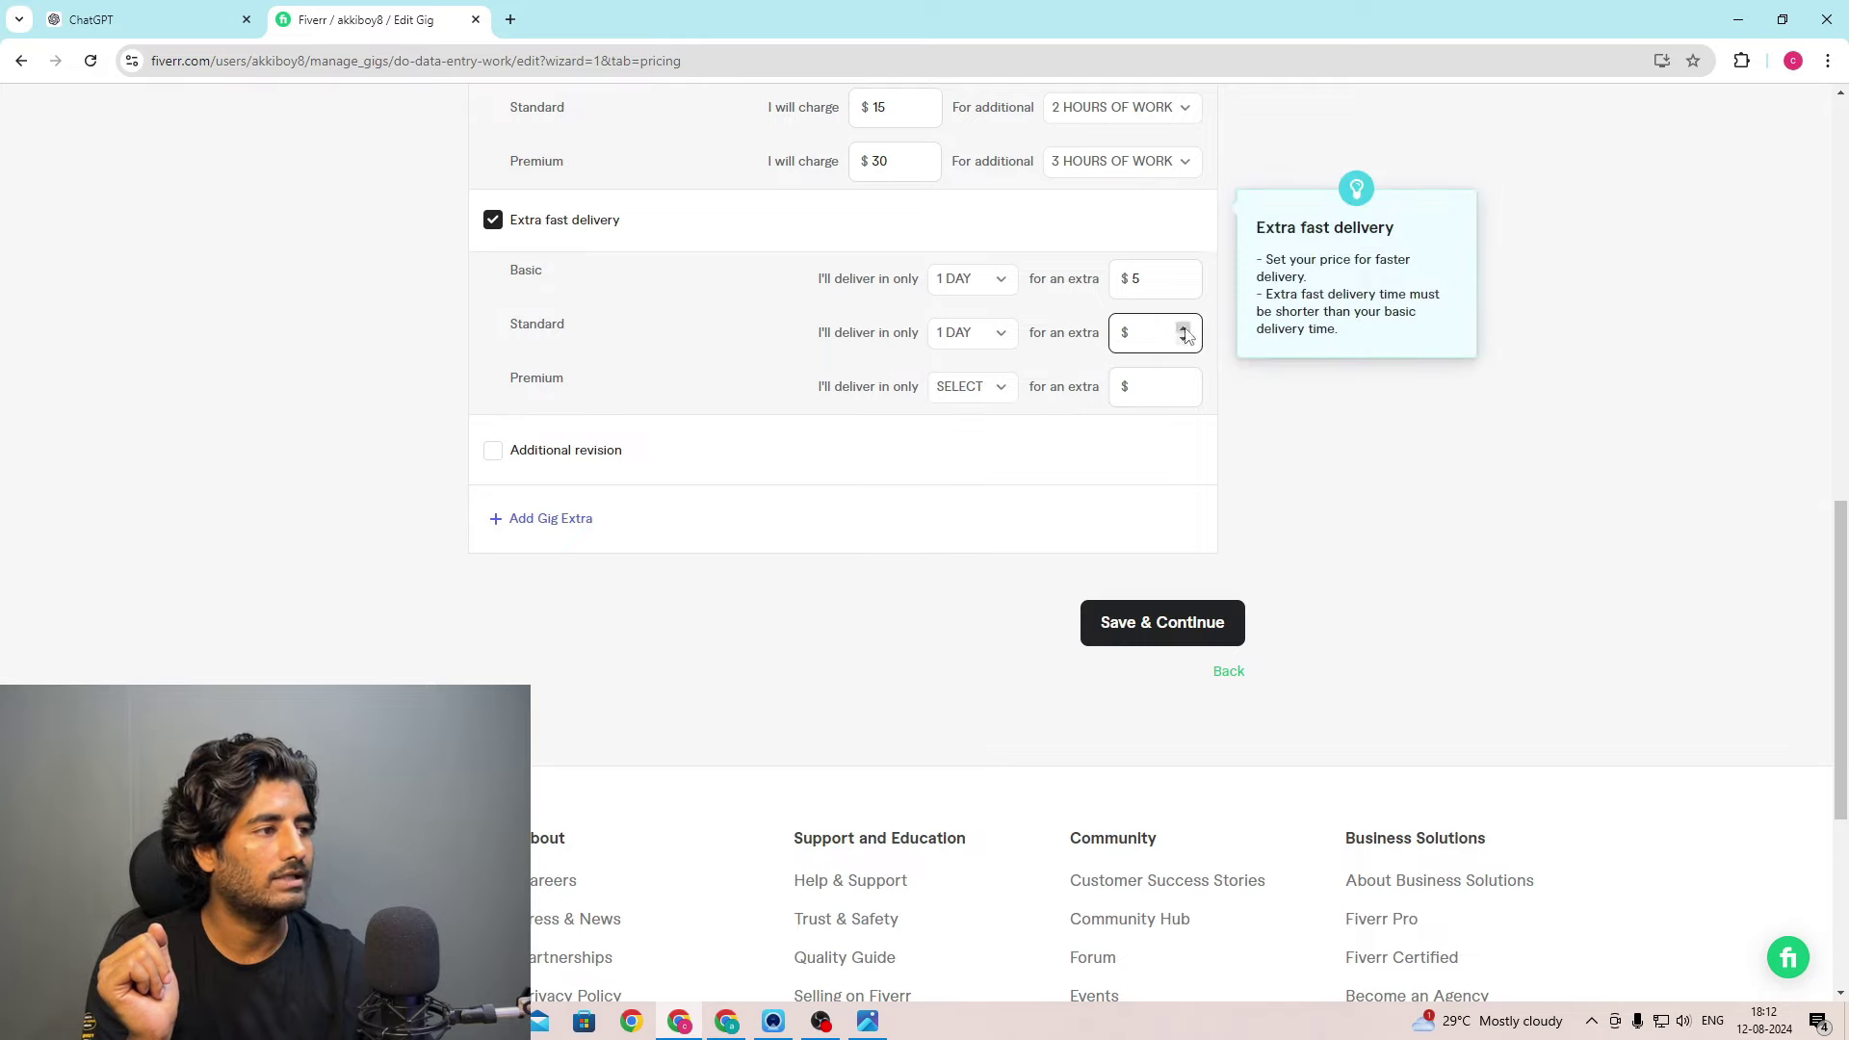
pyautogui.write('5')
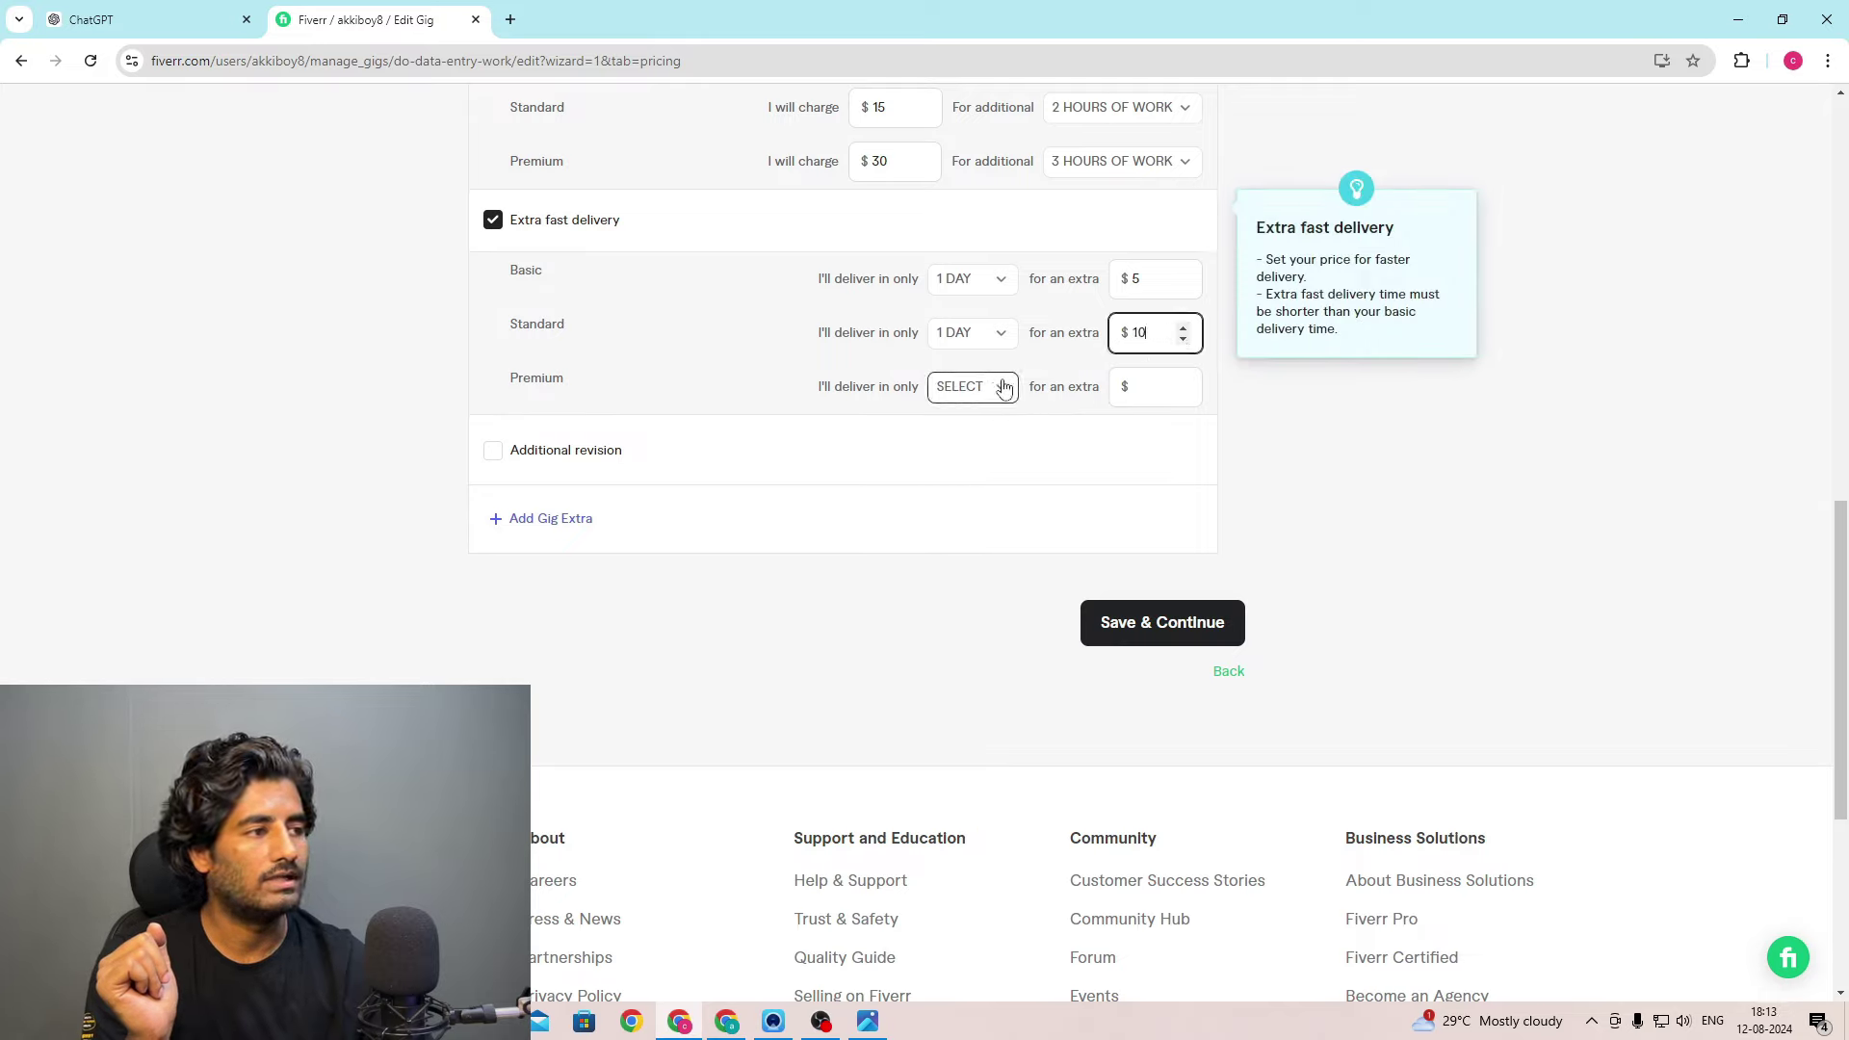
# Step: Give the Premium package 1-day extra fast delivery for an extra $20
pyautogui.click(1002, 386)
pyautogui.click(977, 491)
pyautogui.click(1173, 384)
pyautogui.write('20')
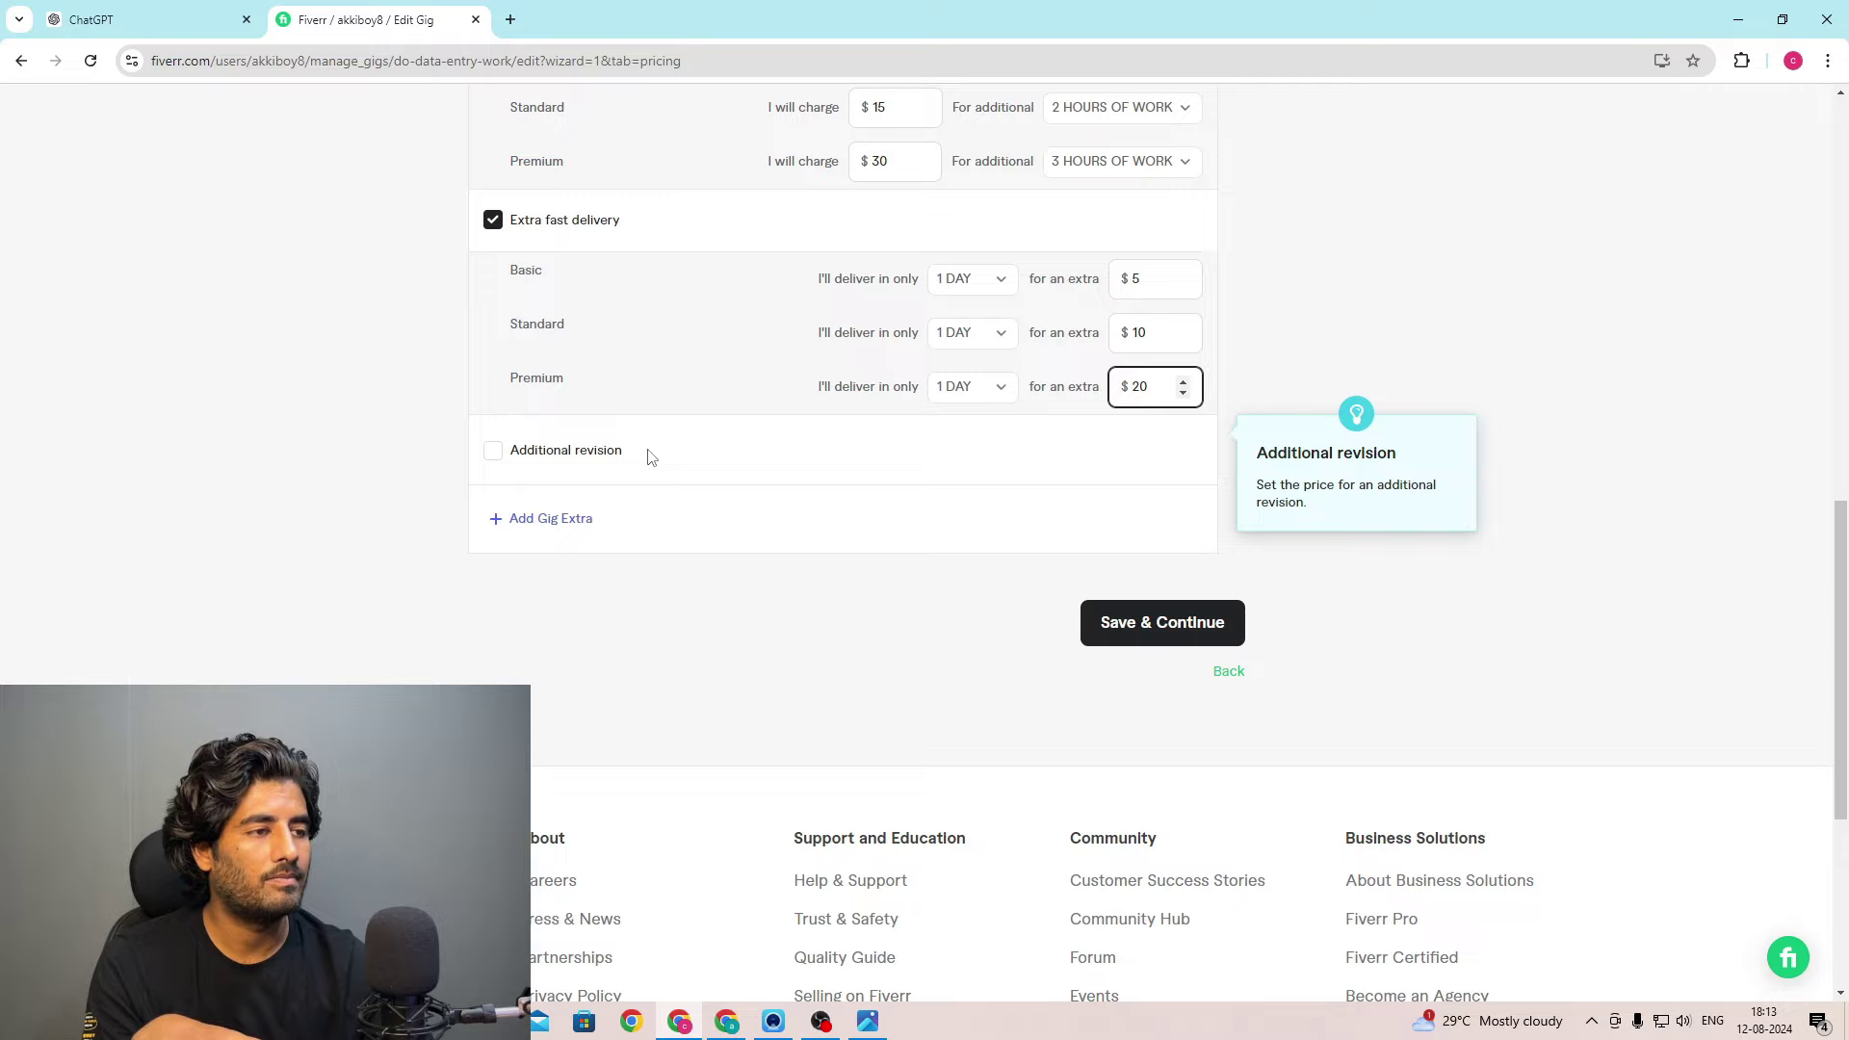
pyautogui.click(1136, 622)
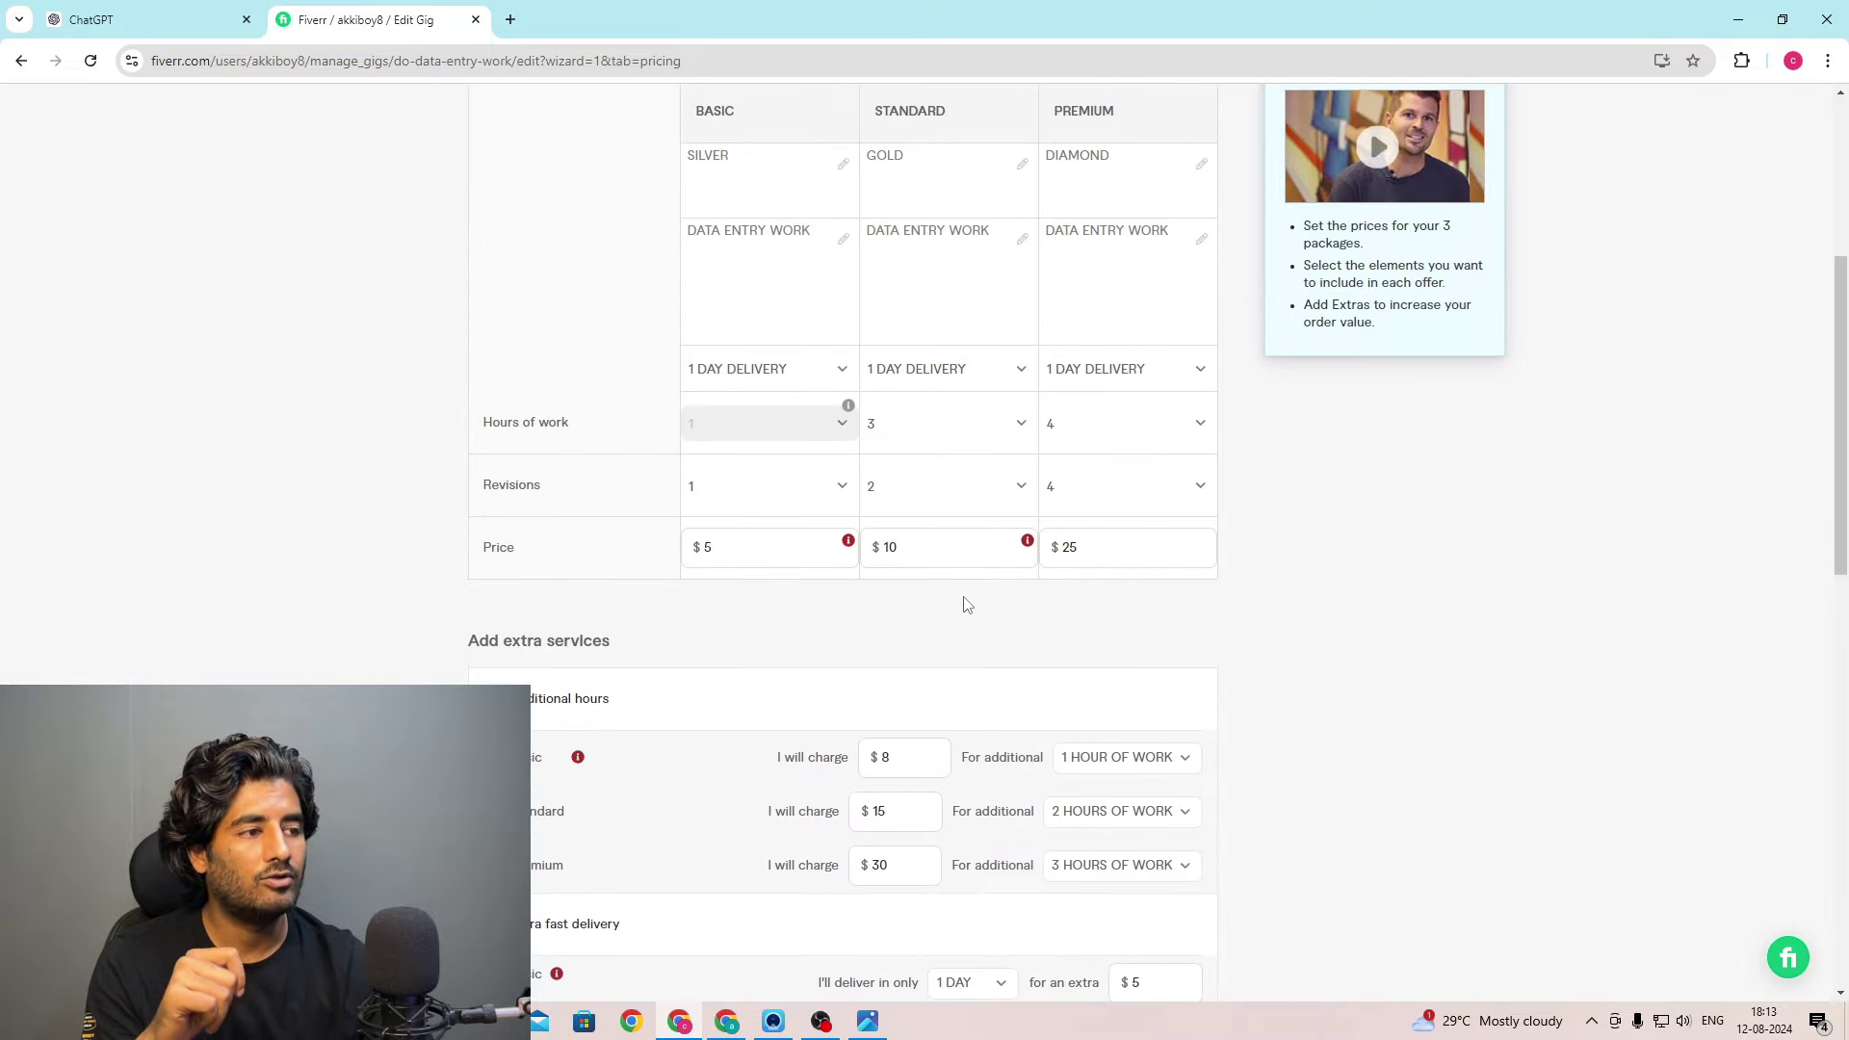
# Step: Raise the package prices to $20 Basic, $25 Standard and $45 Premium
pyautogui.scroll(-1, 818, 629)
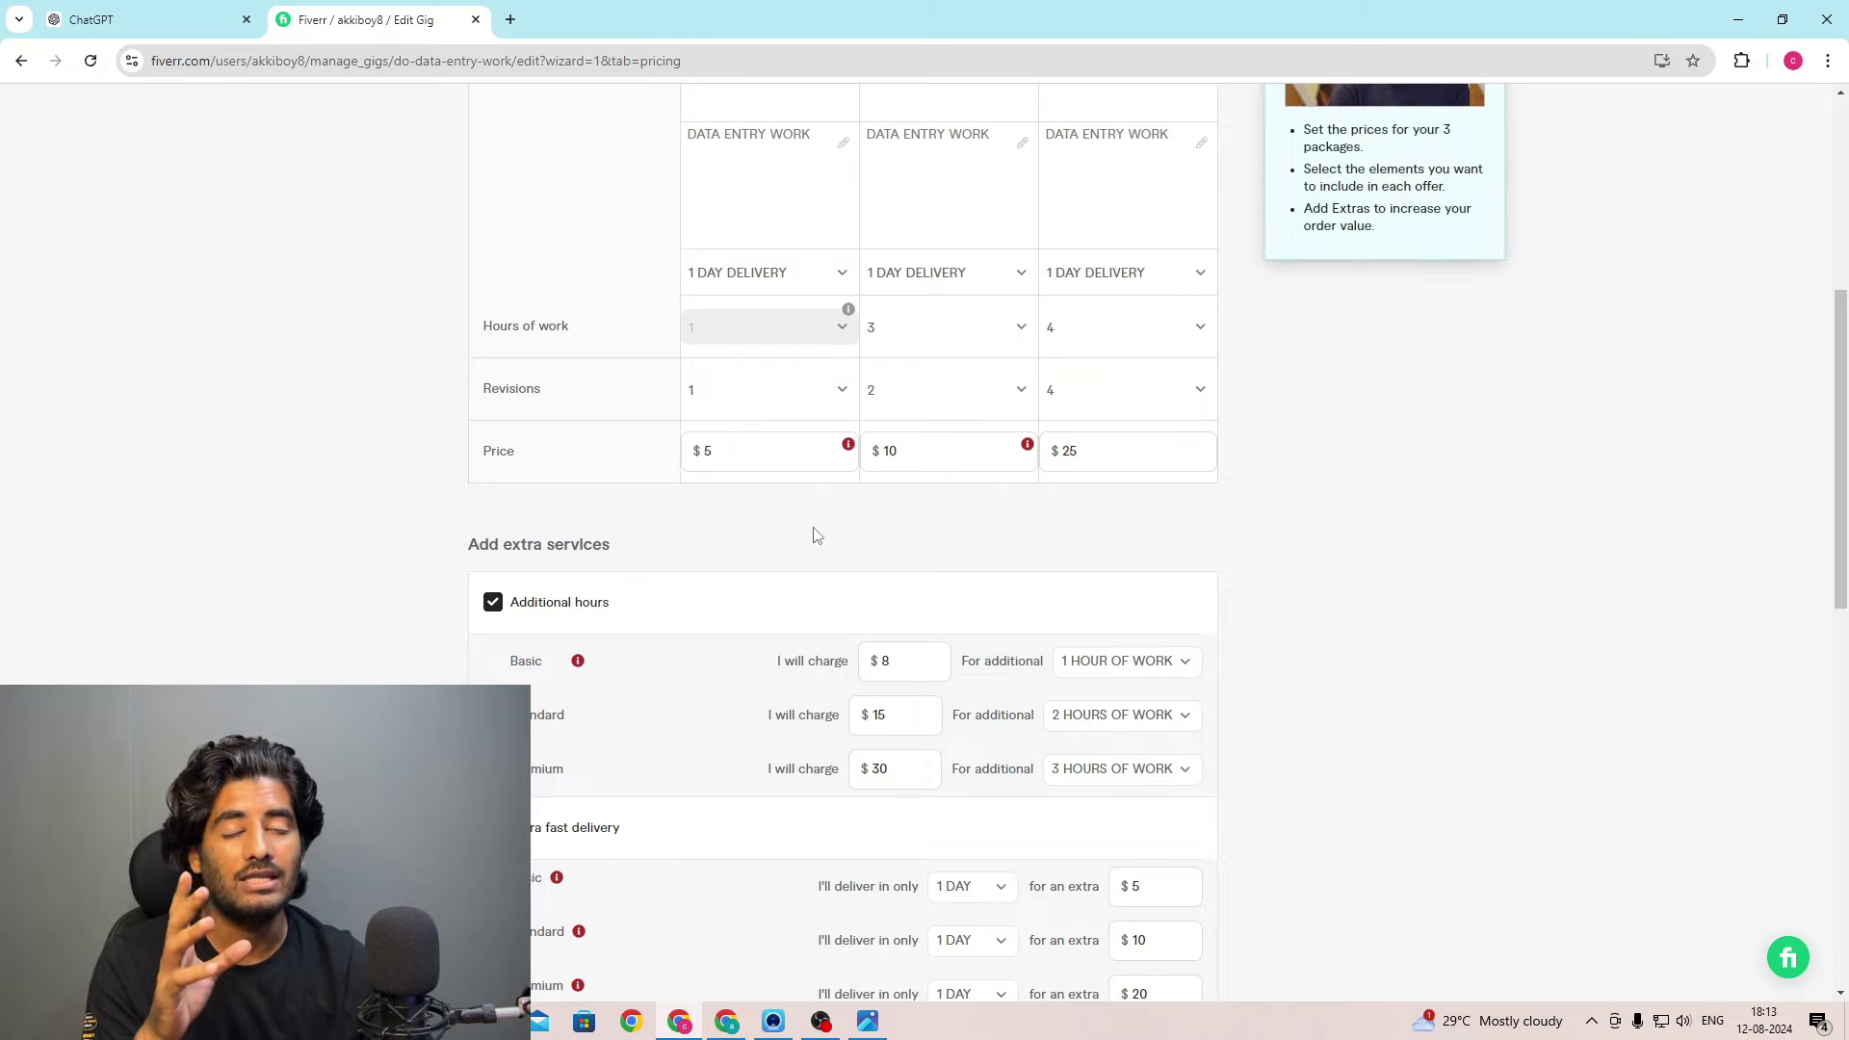
pyautogui.click(839, 449)
pyautogui.write('20')
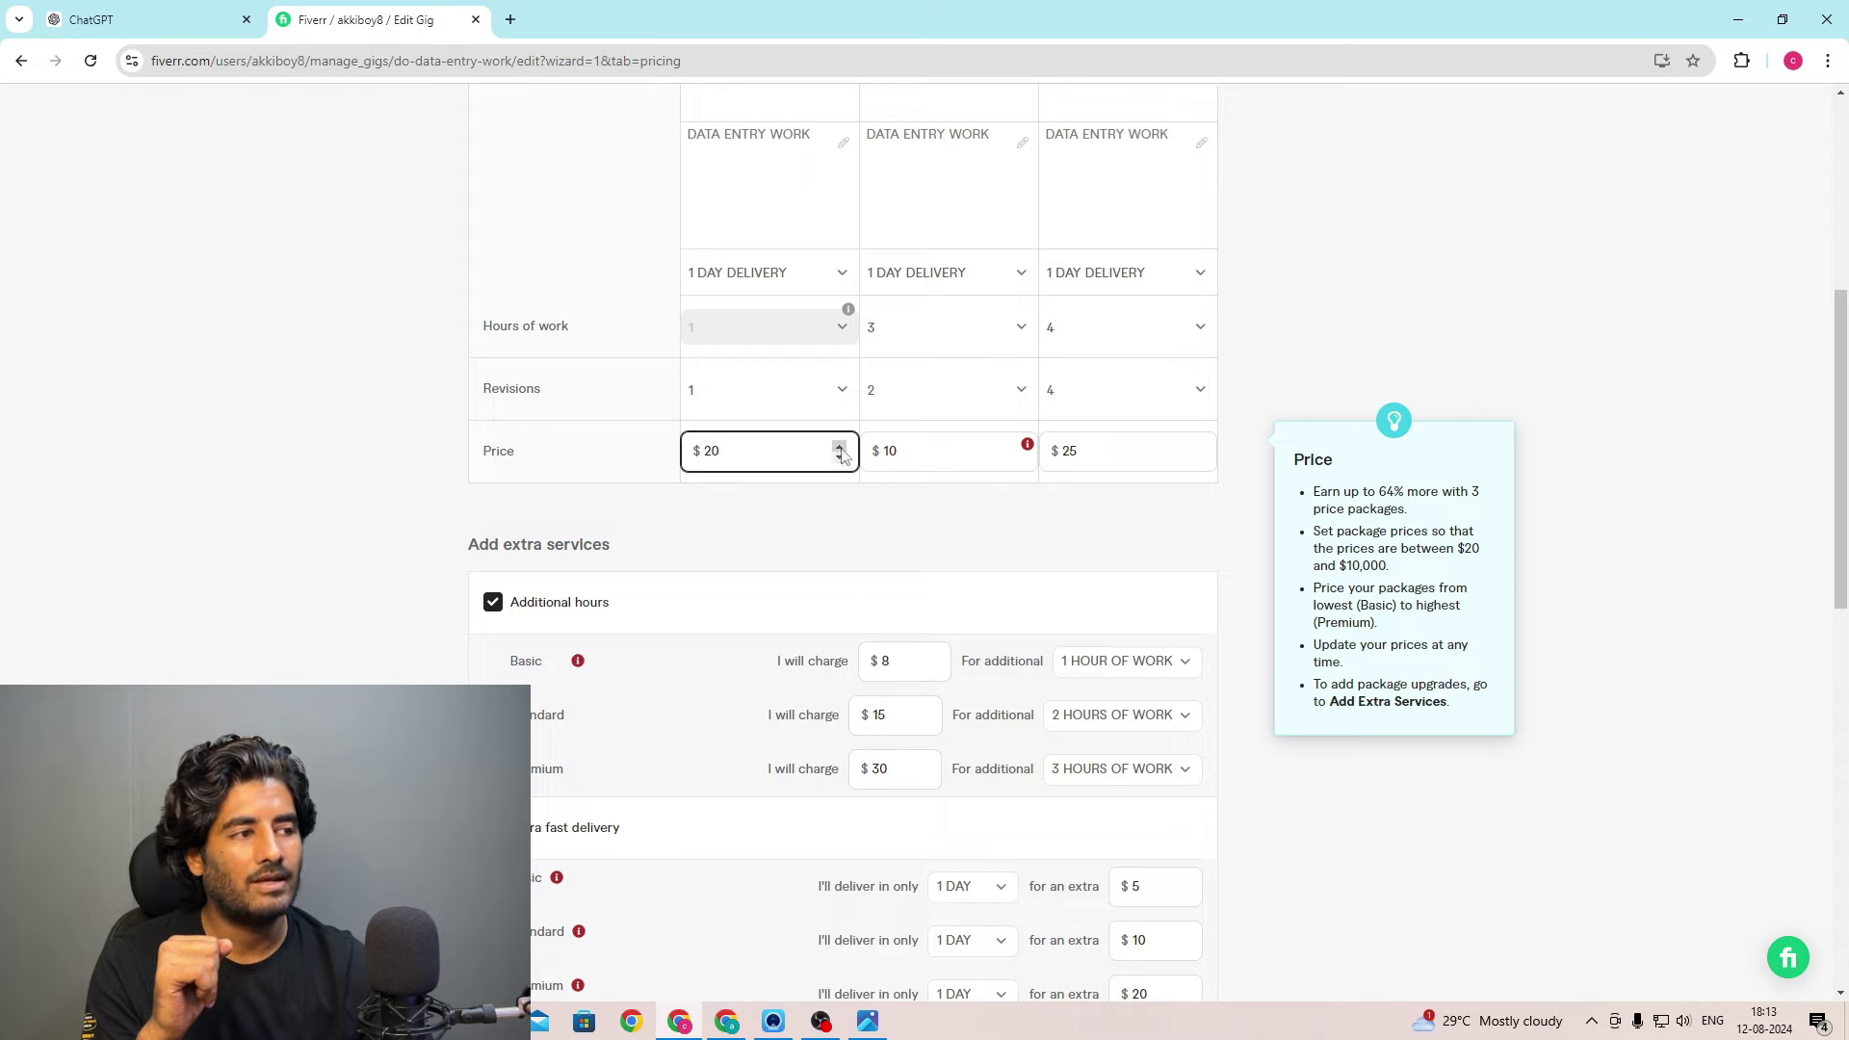
pyautogui.click(1017, 452)
pyautogui.click(1017, 448)
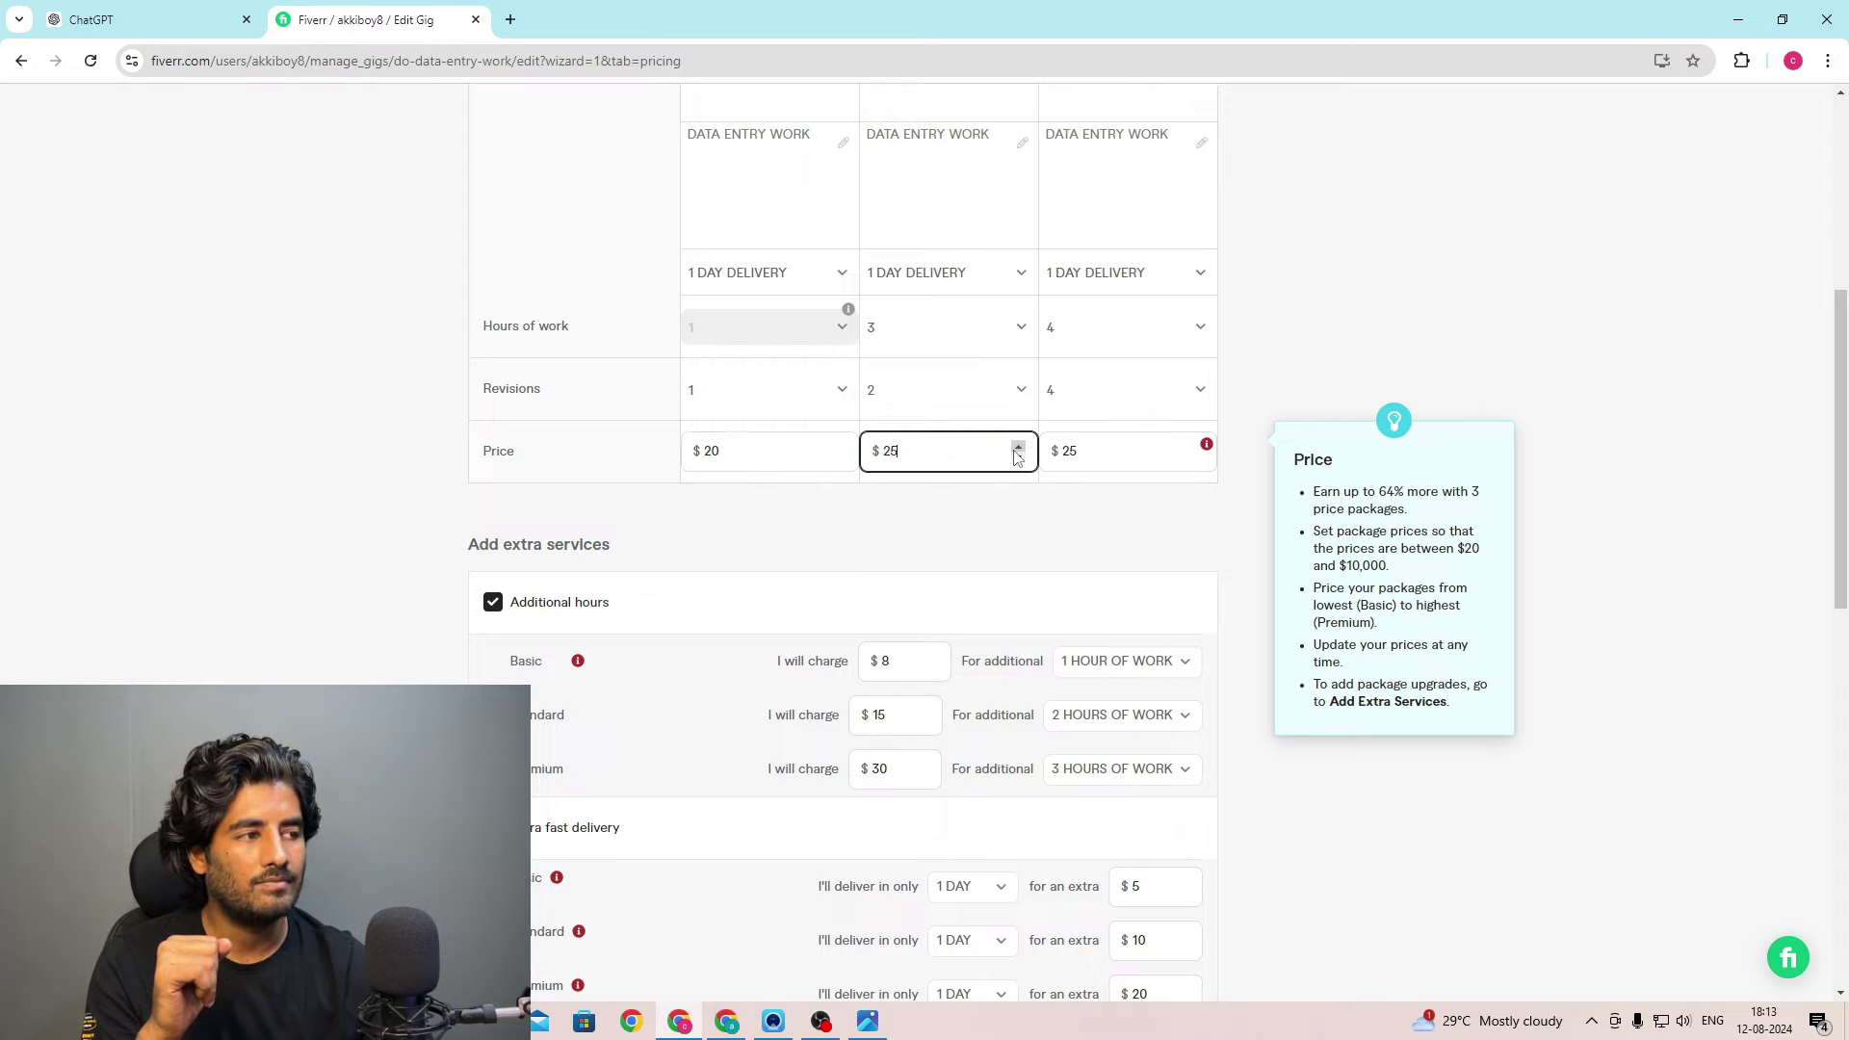
pyautogui.click(1197, 448)
pyautogui.write('4')
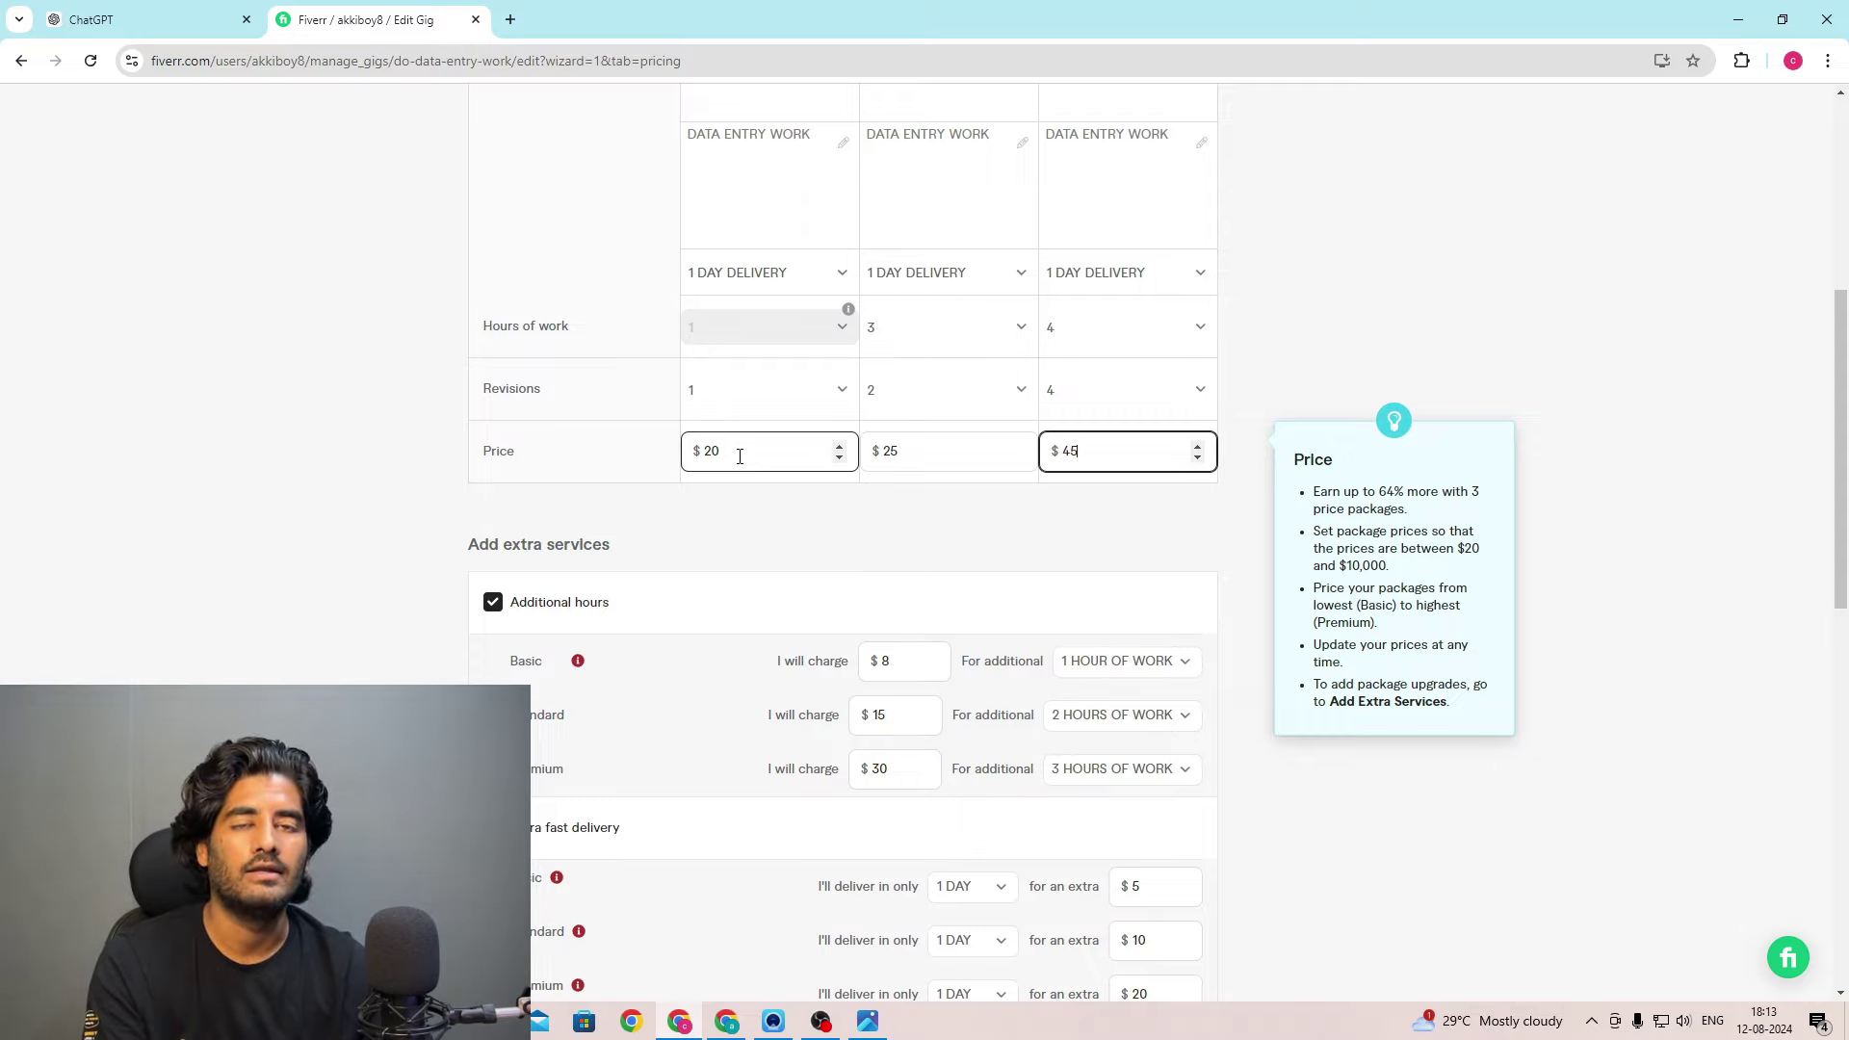
# Step: Raise the Basic additional-hours charge to $15
pyautogui.scroll(-1, 886, 626)
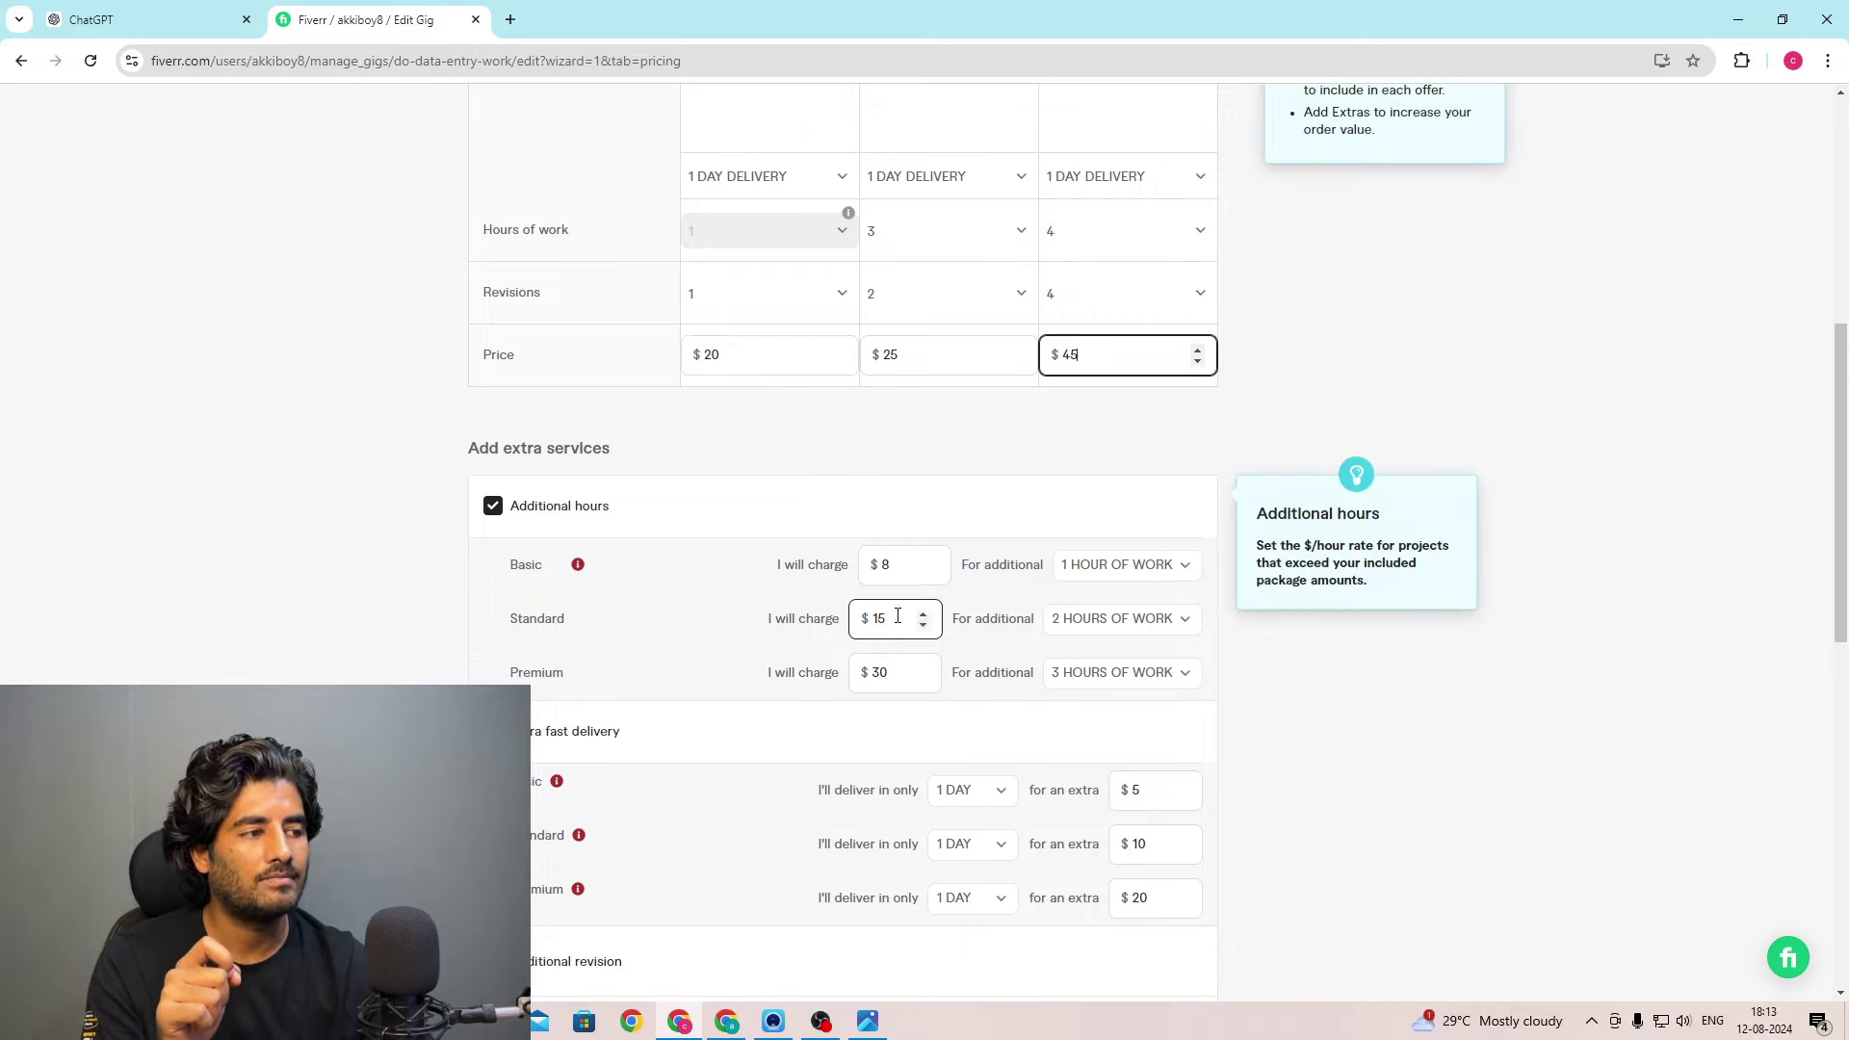
pyautogui.click(932, 563)
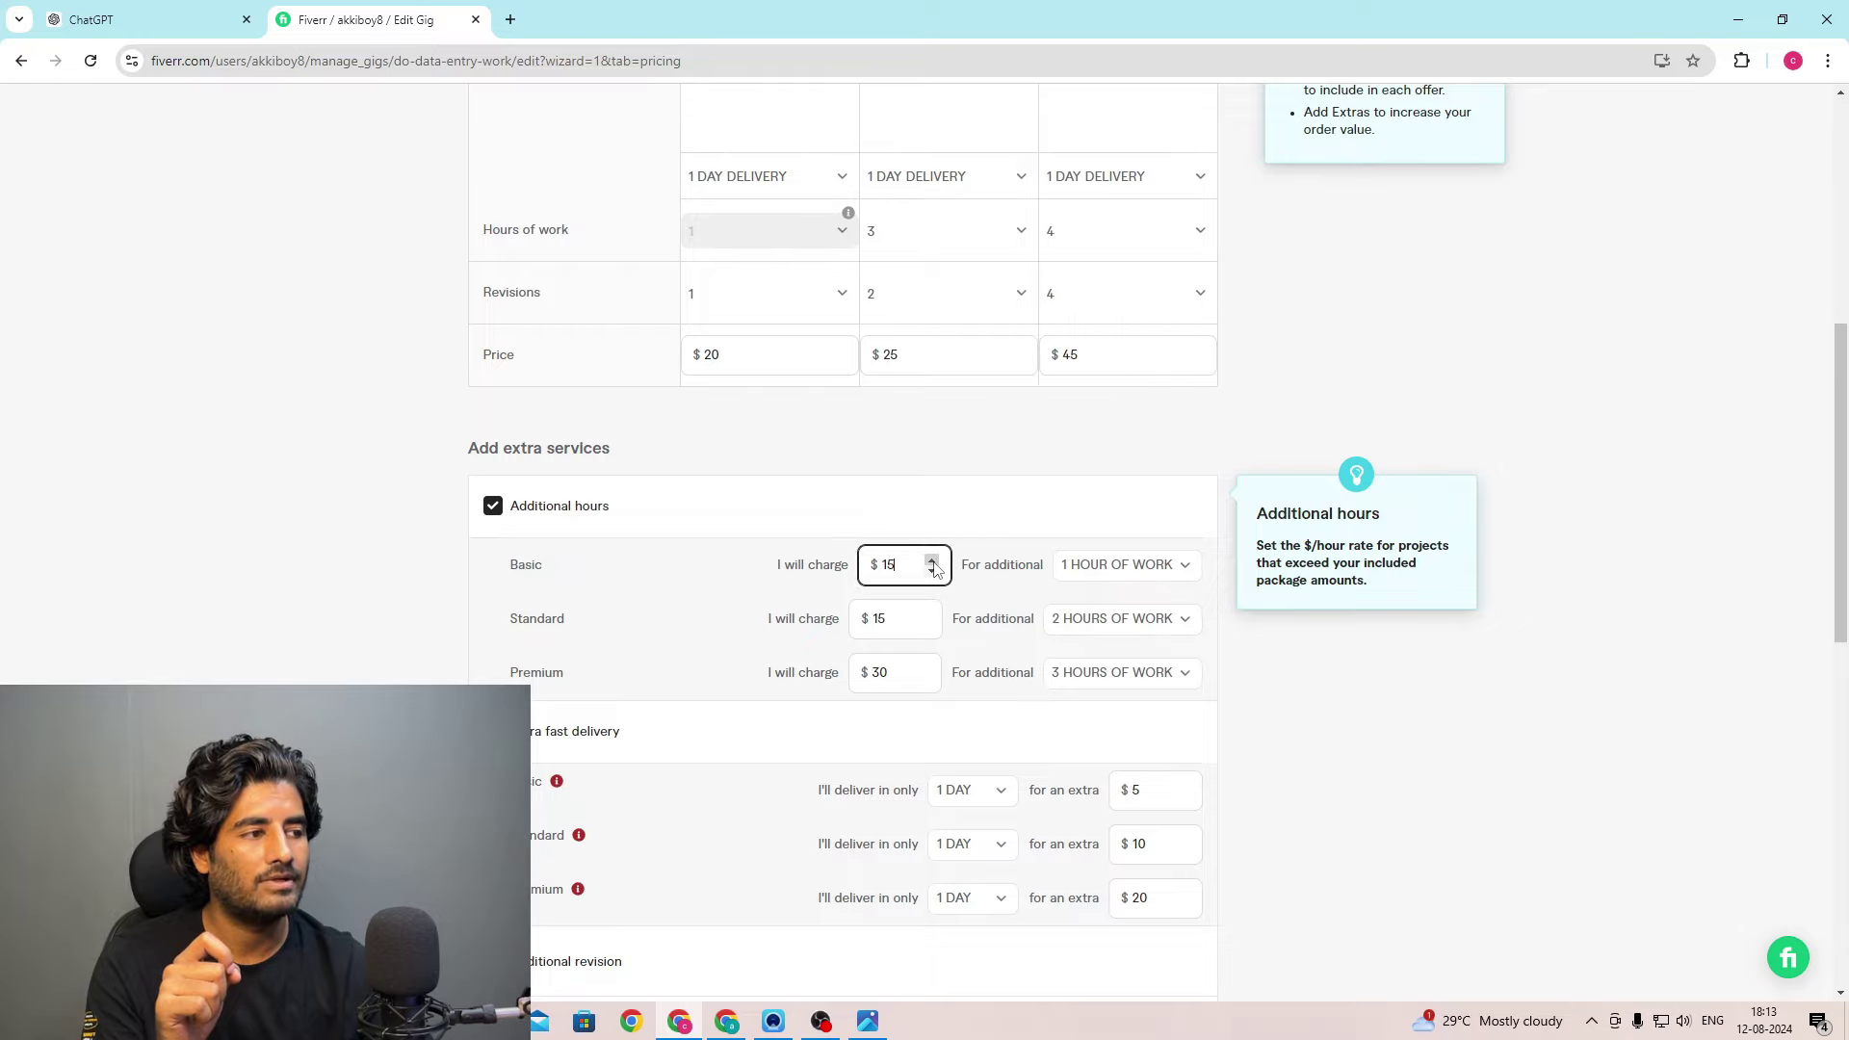
pyautogui.click(473, 568)
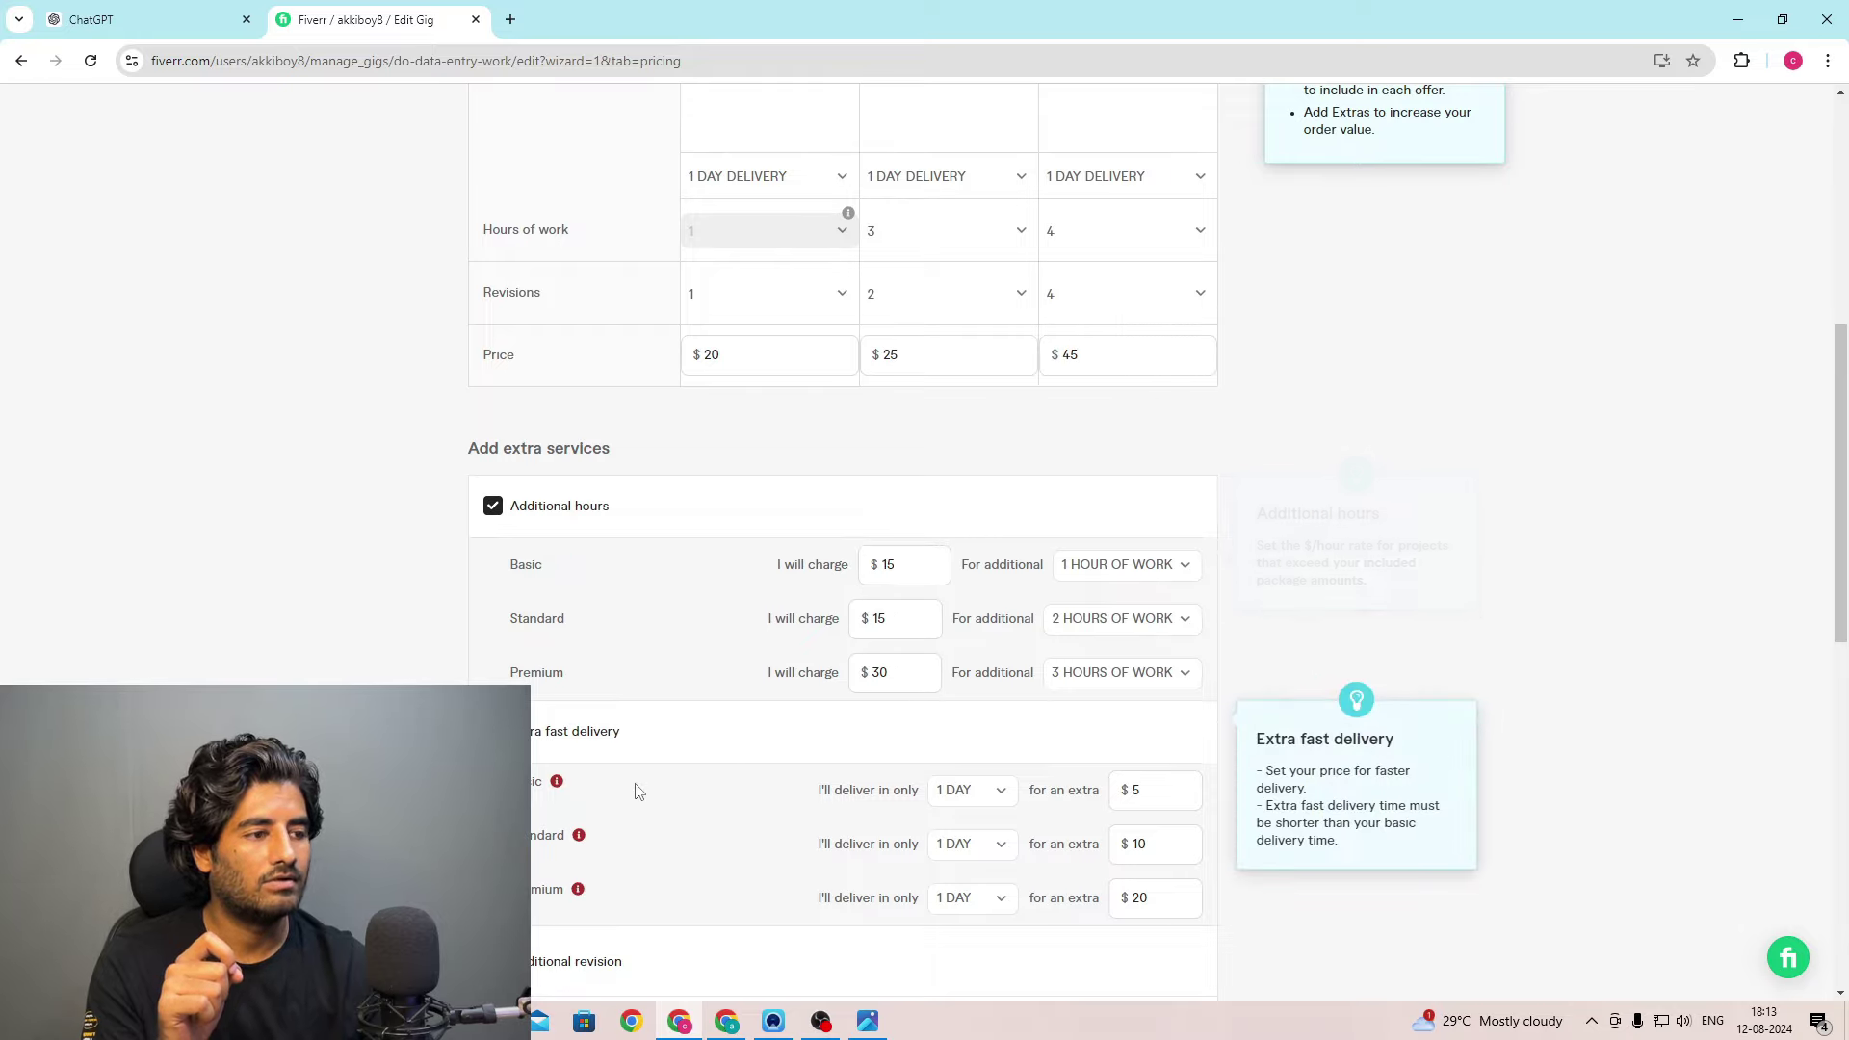
pyautogui.scroll(-2, 683, 778)
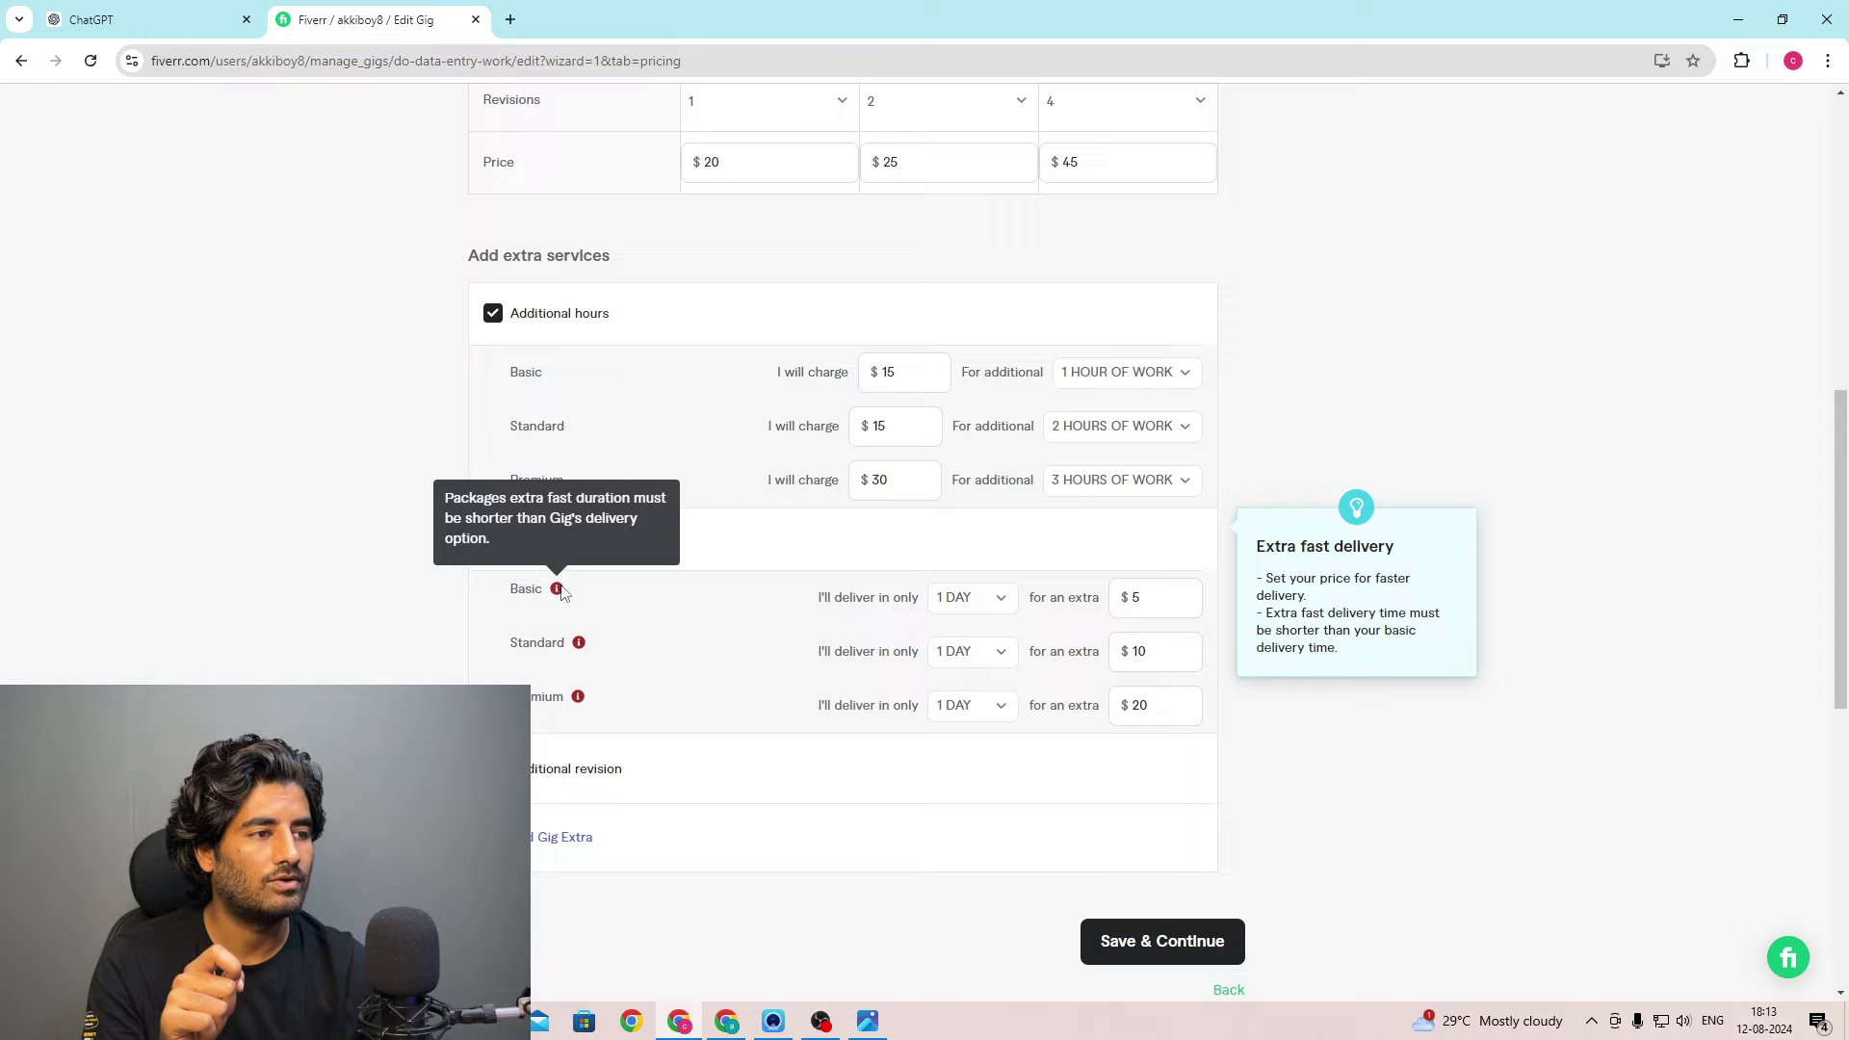
# Step: Check the fast-delivery choices, toggle Additional revision on then off, and save the pricing
pyautogui.click(998, 600)
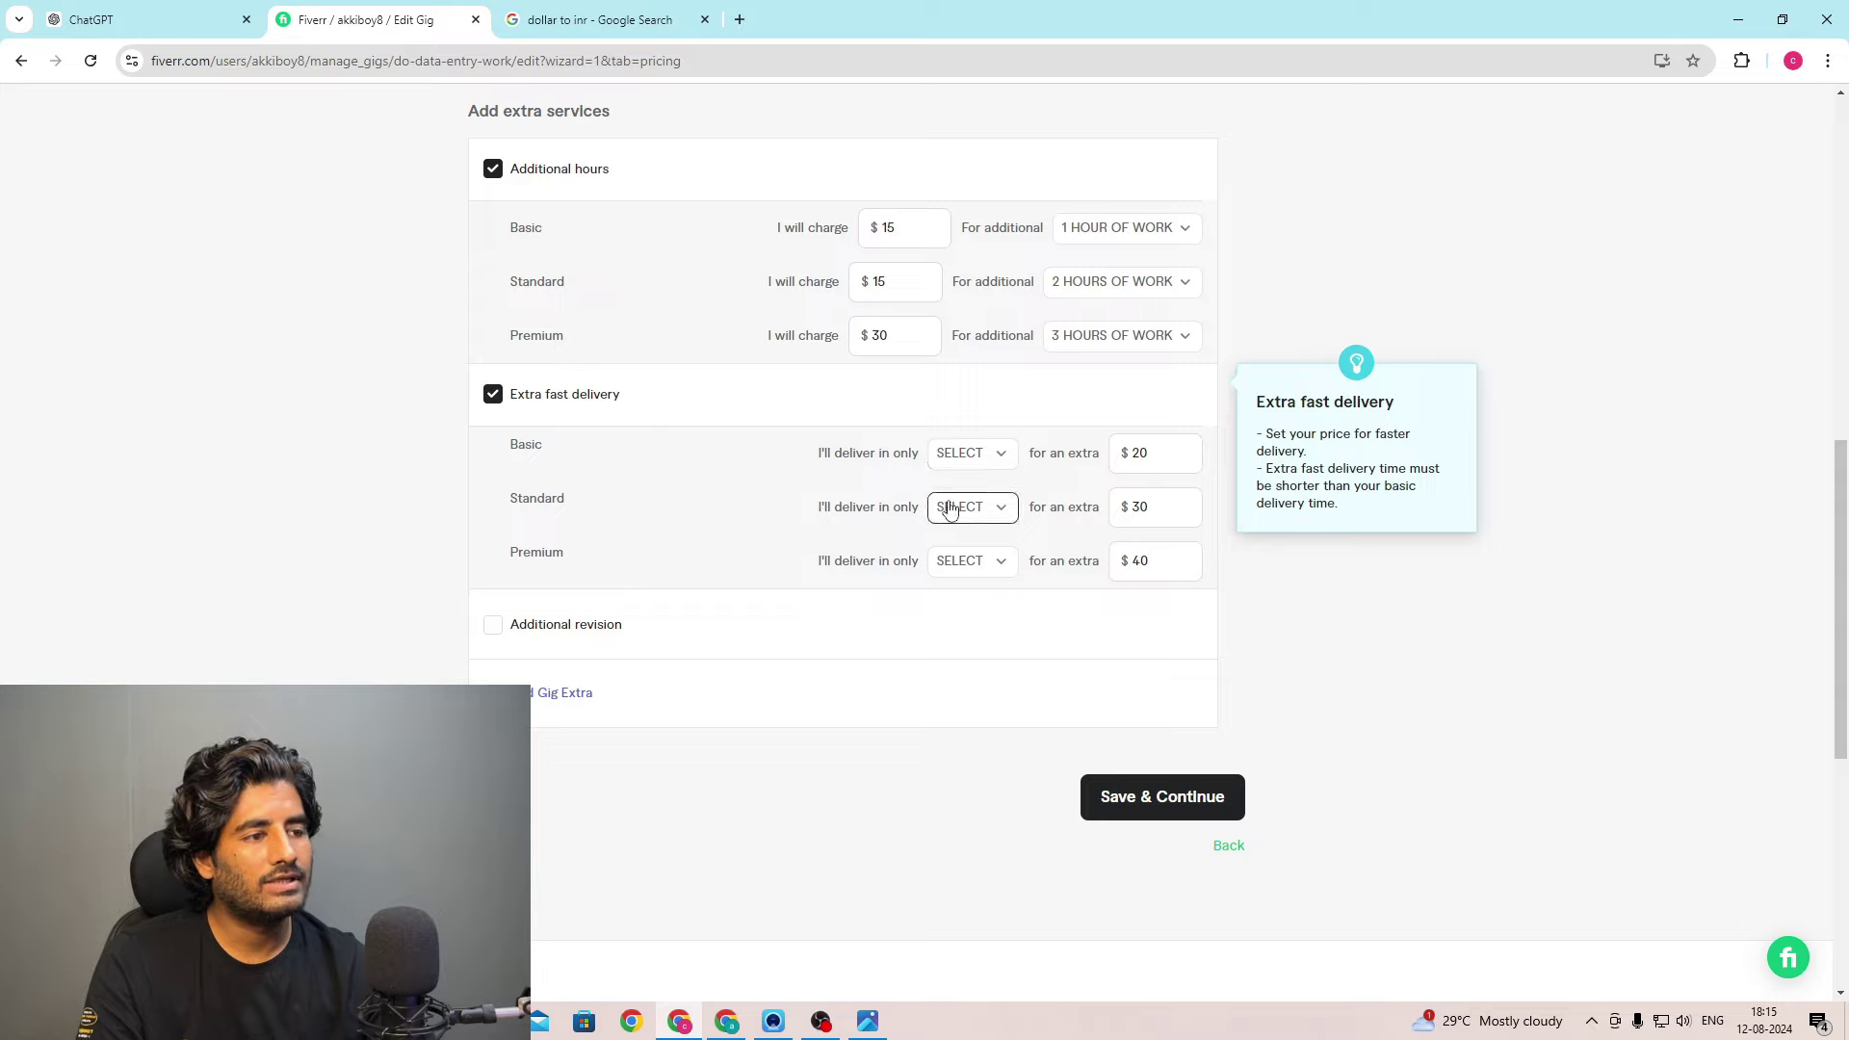
pyautogui.click(493, 626)
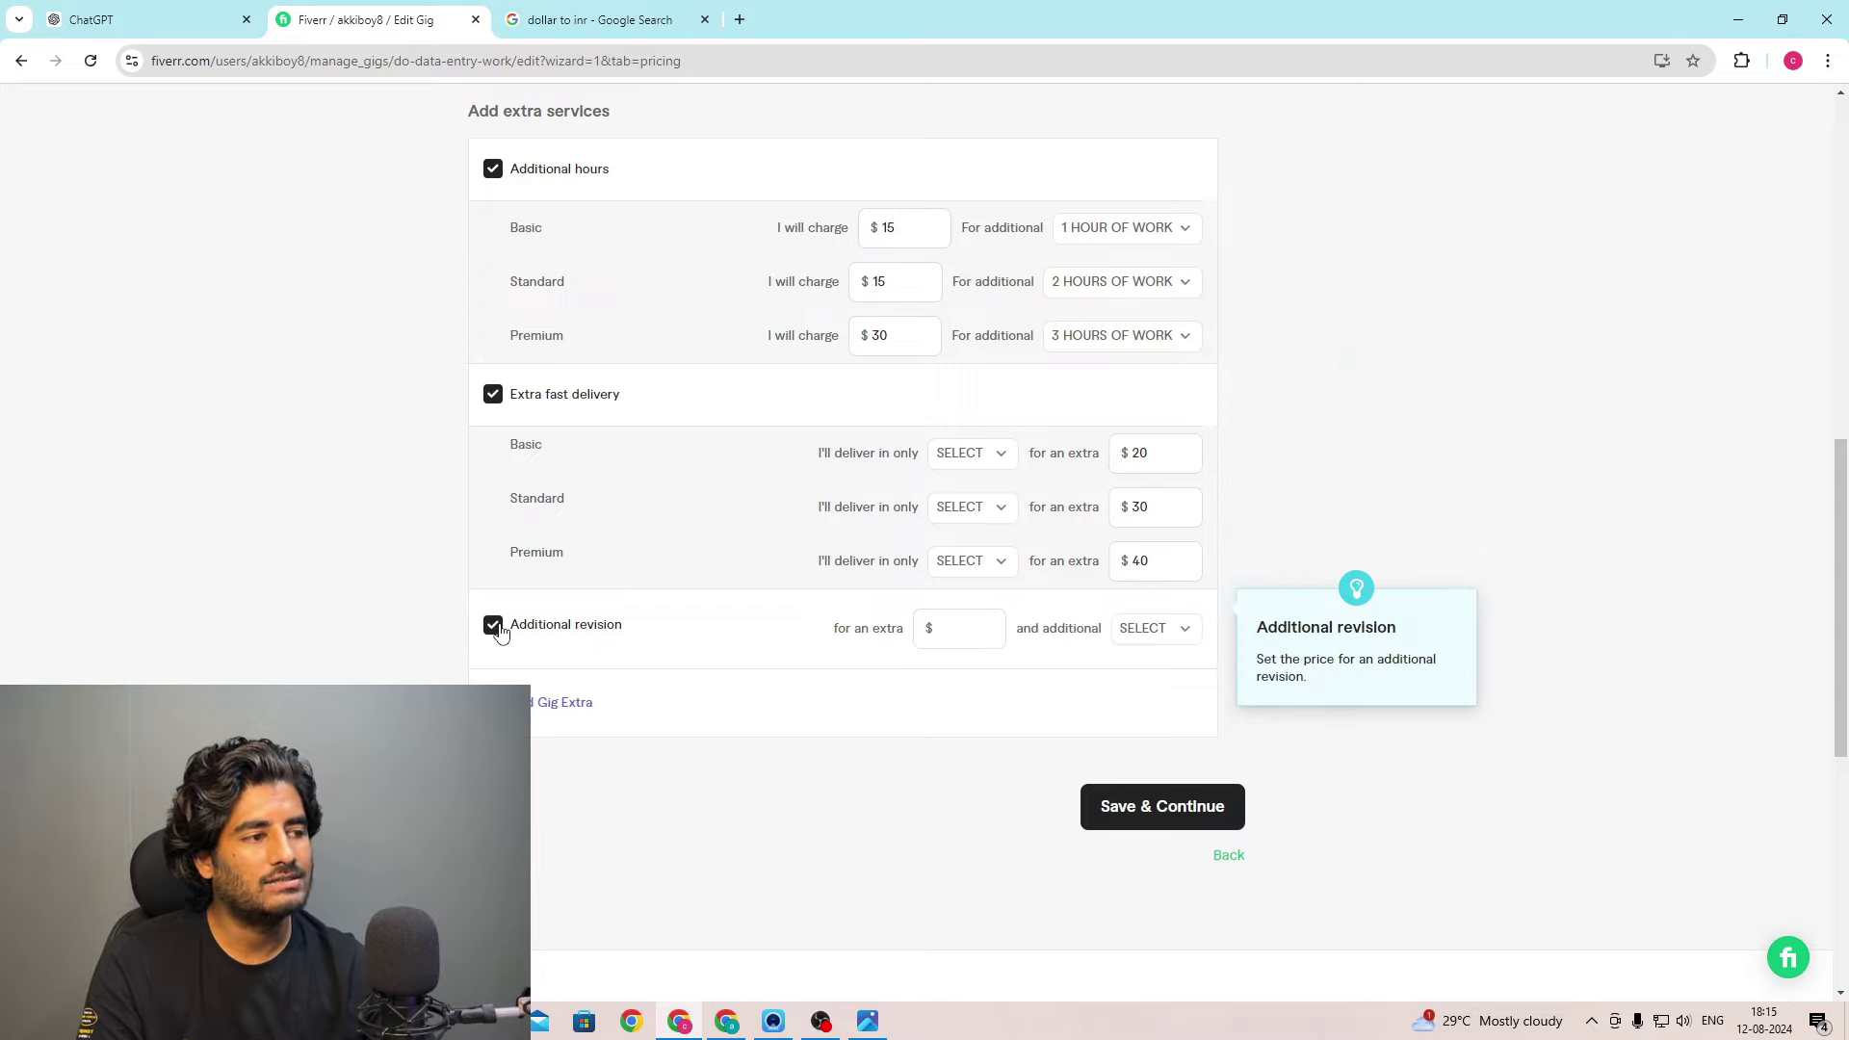
pyautogui.click(992, 640)
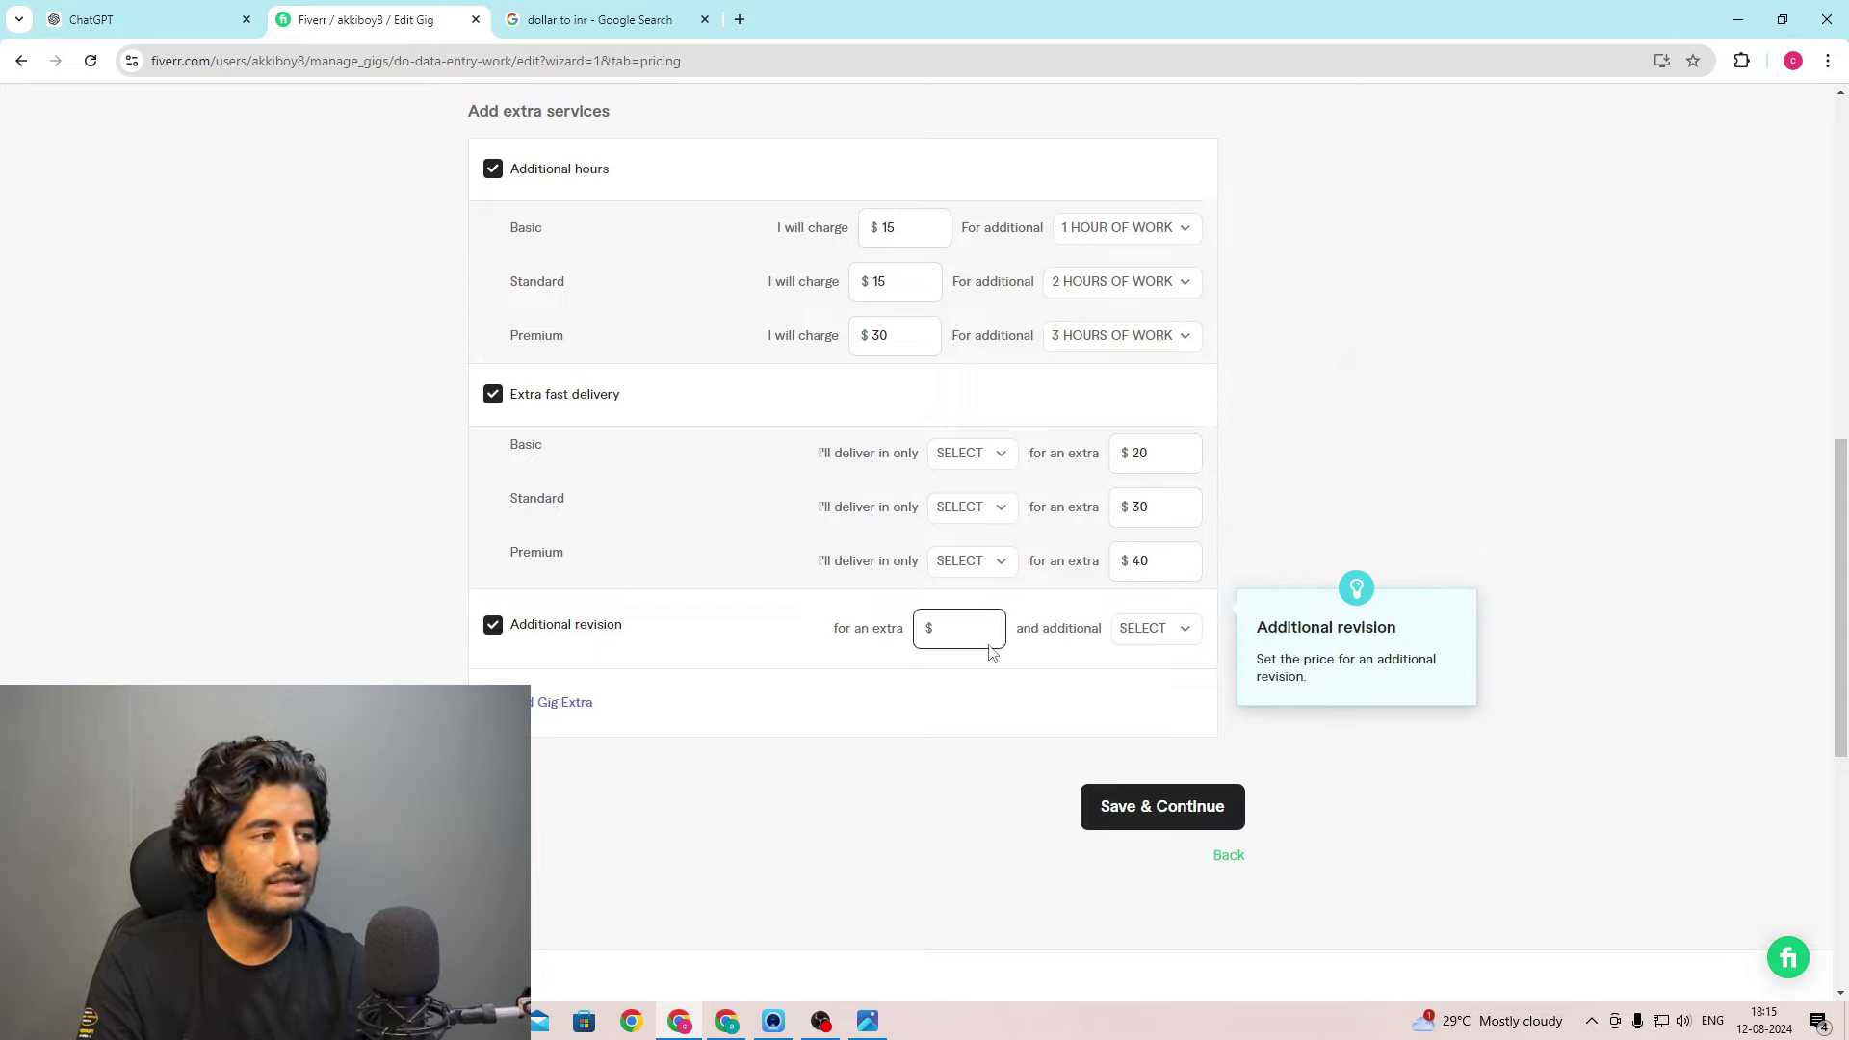
pyautogui.click(493, 625)
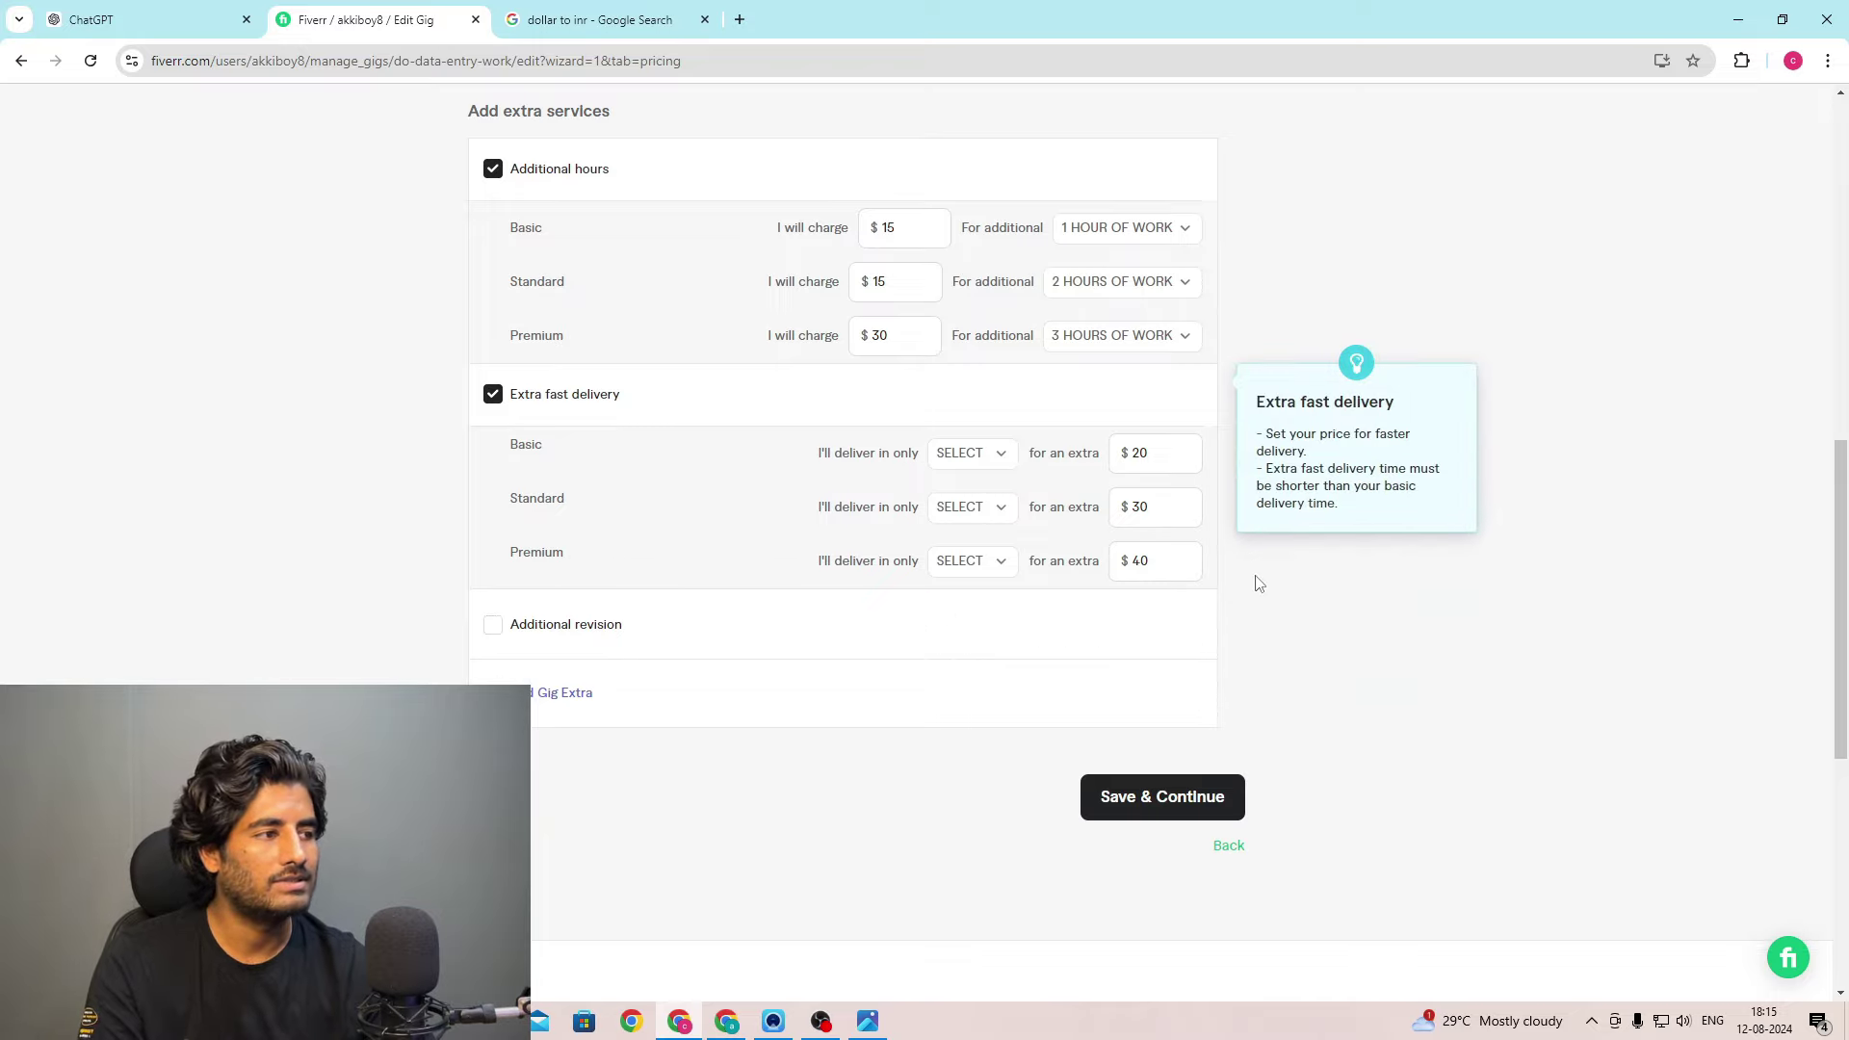
pyautogui.click(1165, 814)
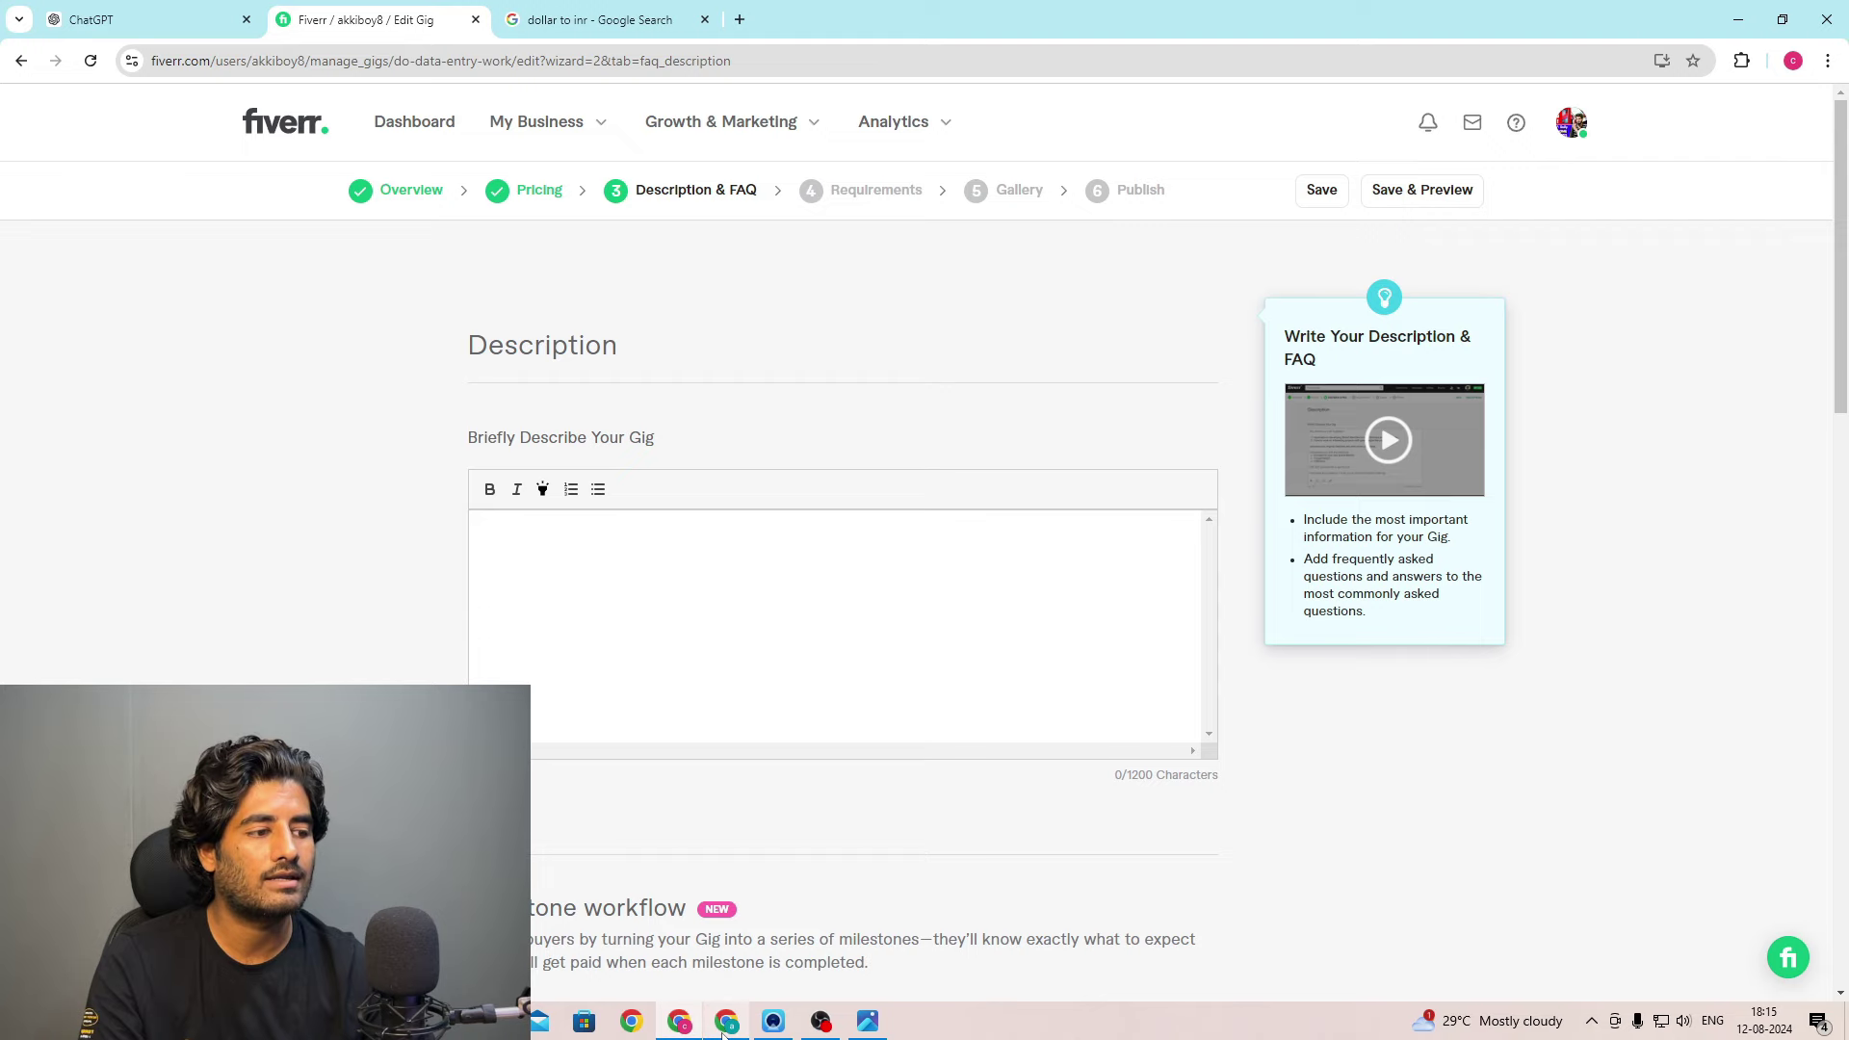
# Step: In ChatGPT, resend the Data Entry Description heading as a new prompt
pyautogui.click(97, 9)
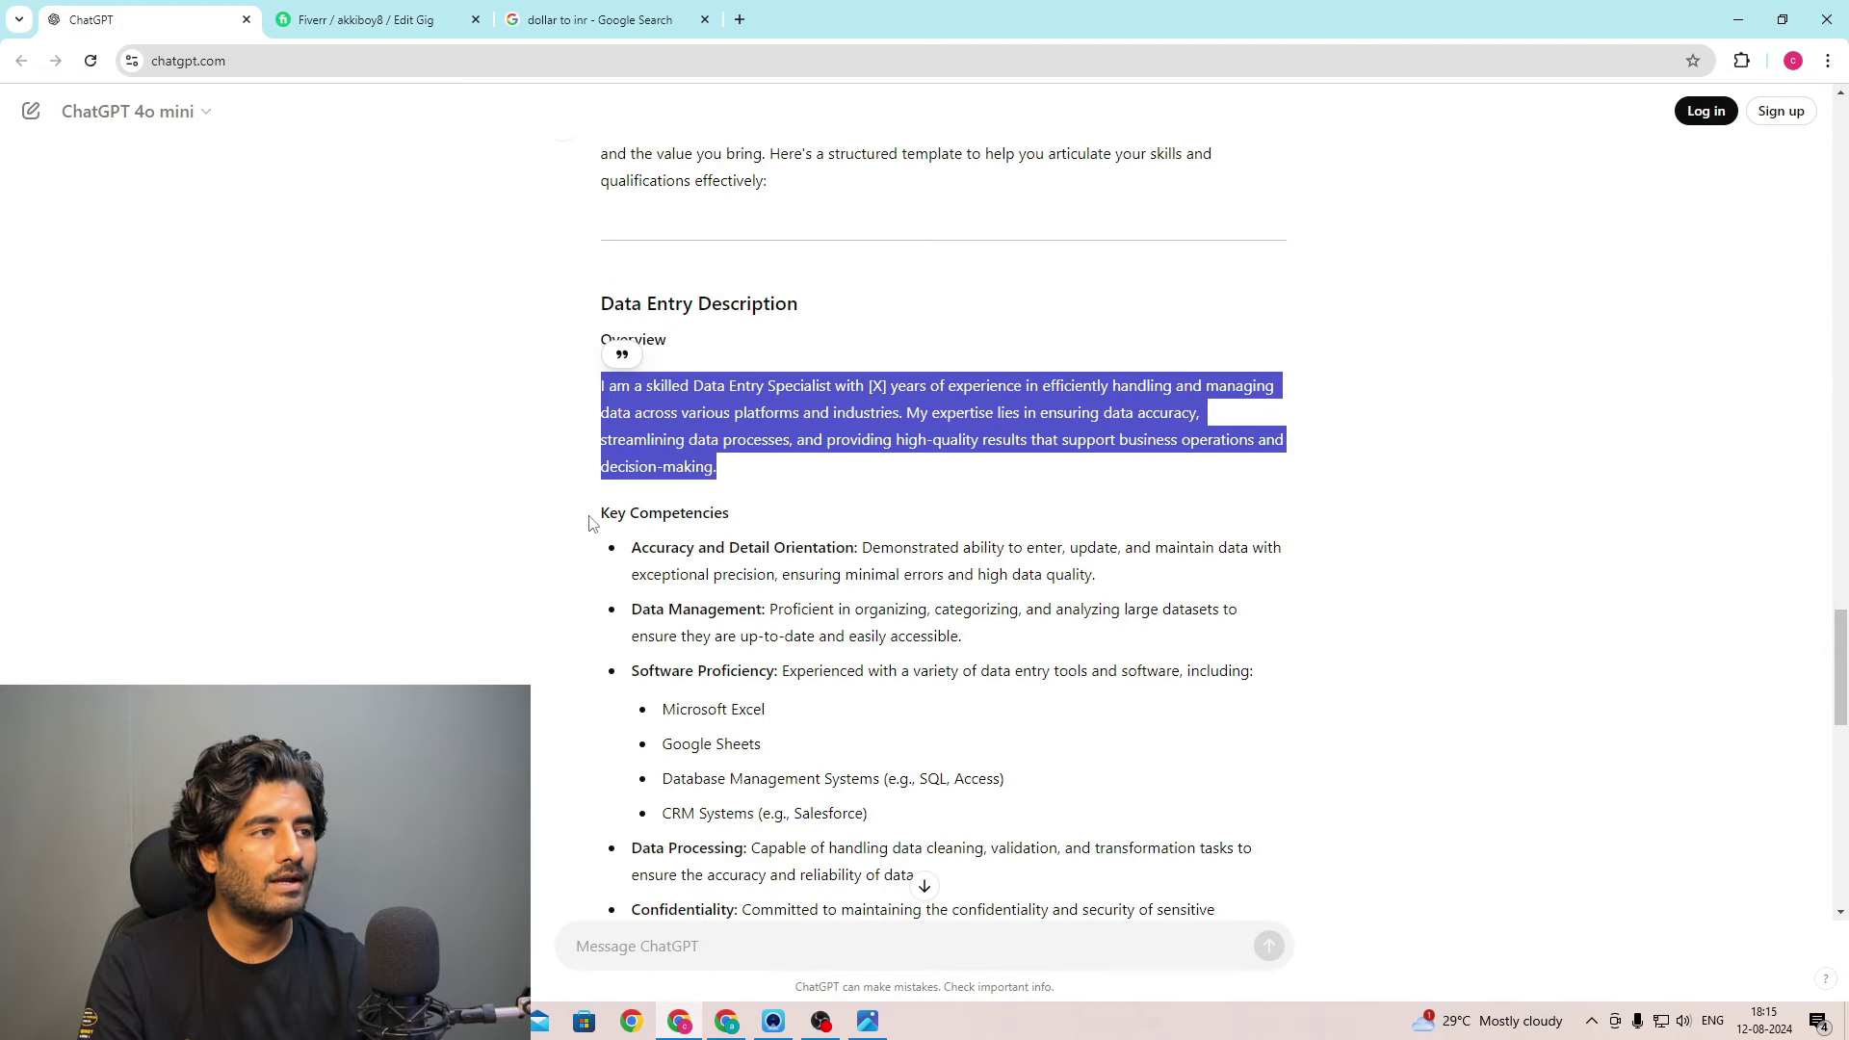
pyautogui.click(492, 369)
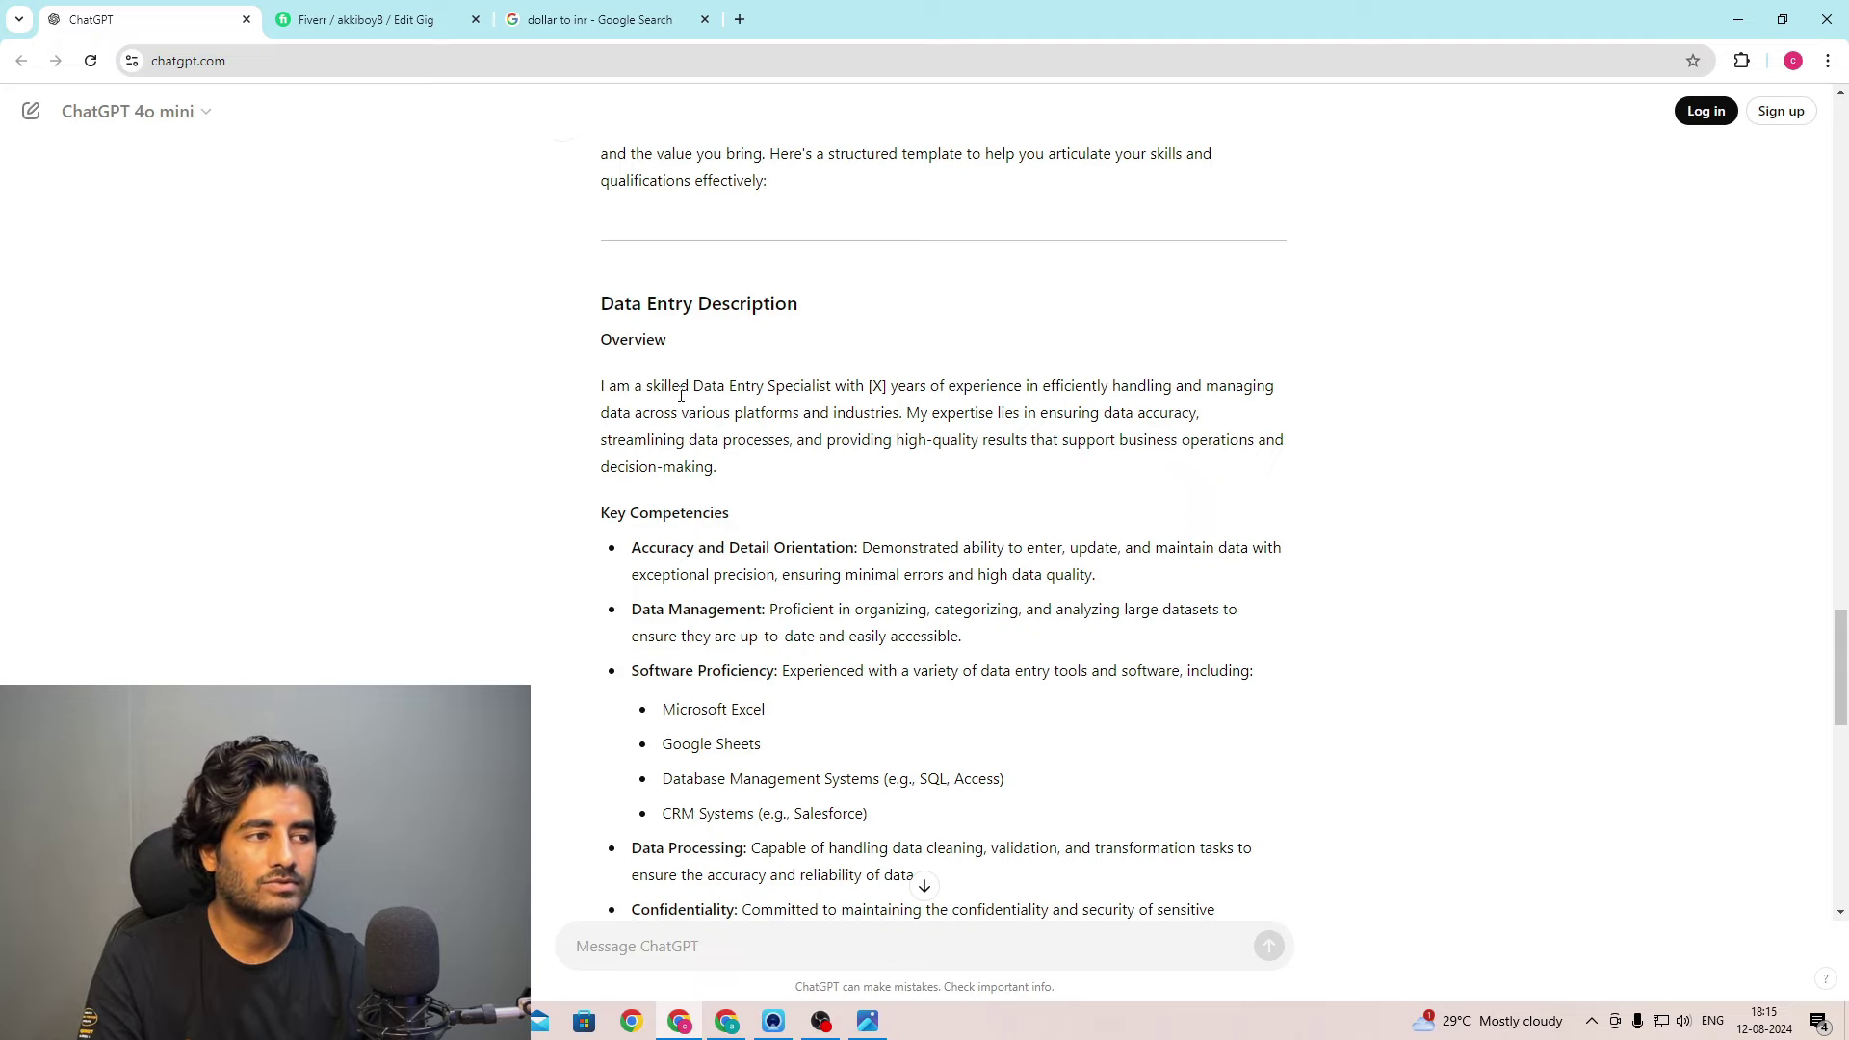
pyautogui.scroll(-2, 684, 404)
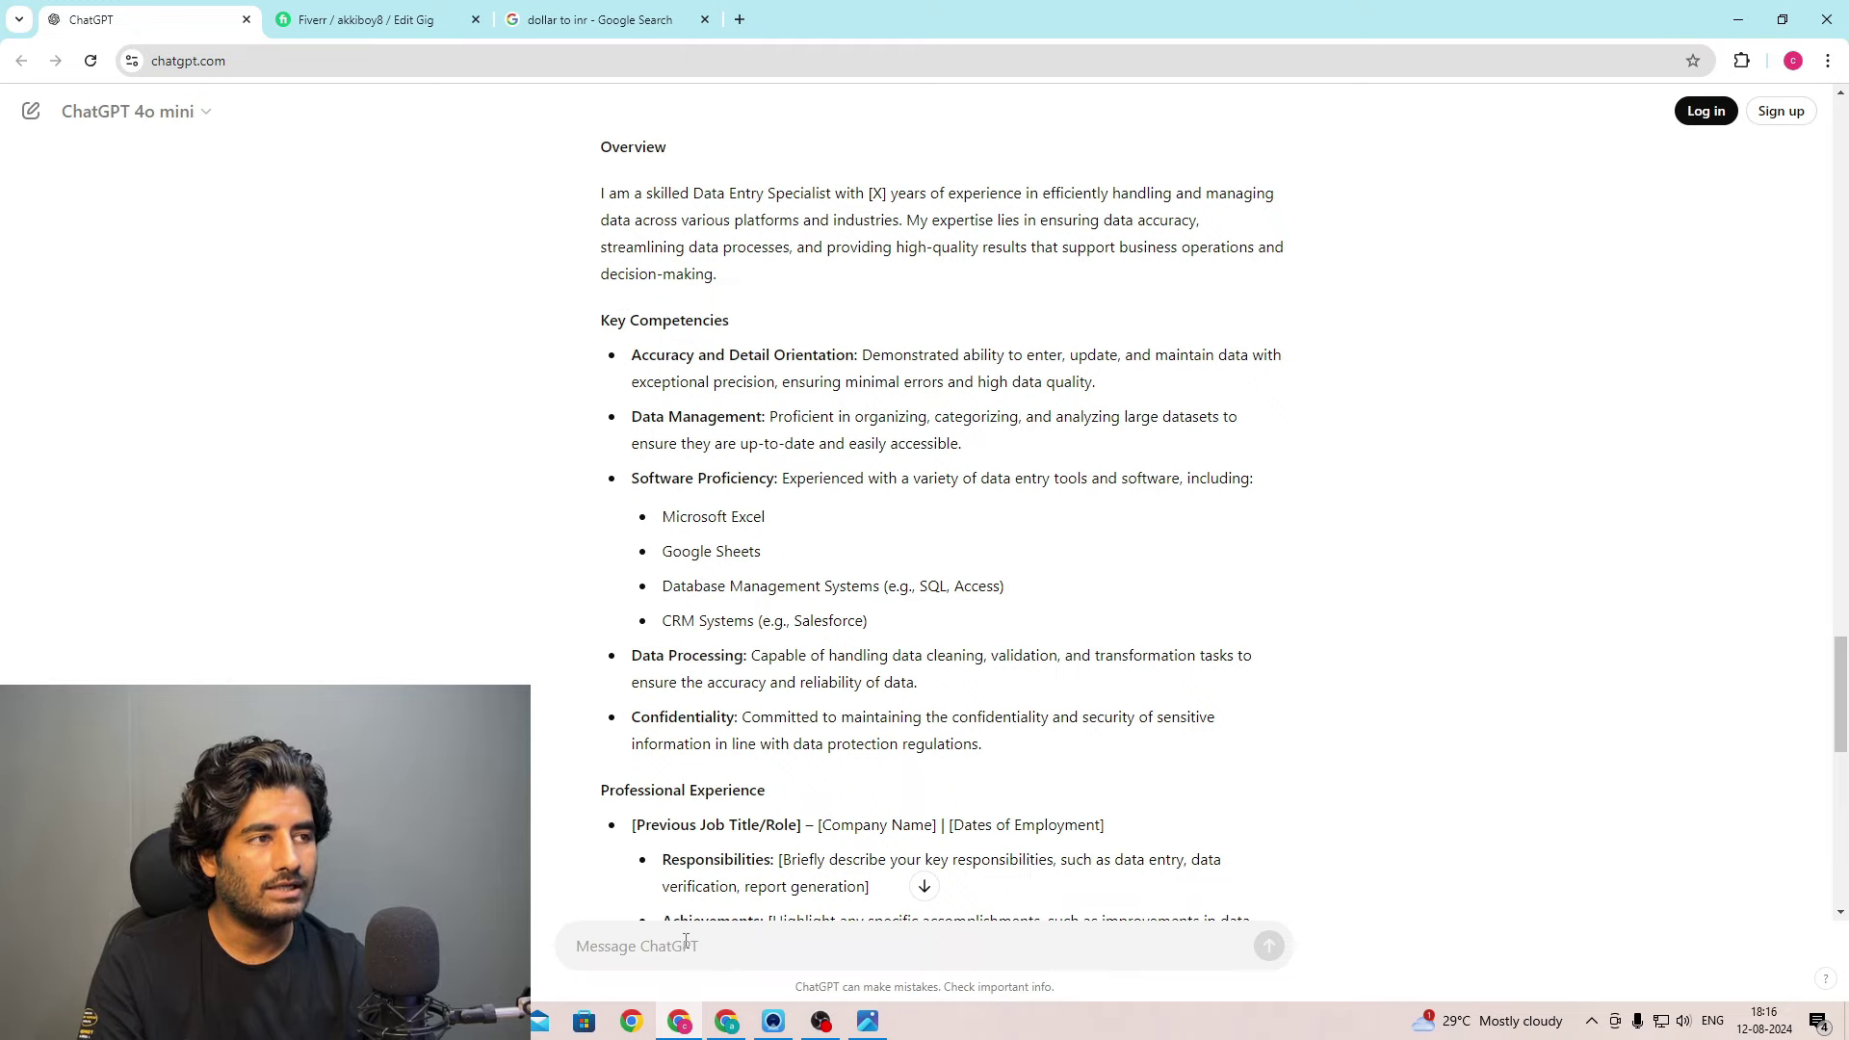
pyautogui.scroll(3, 578, 674)
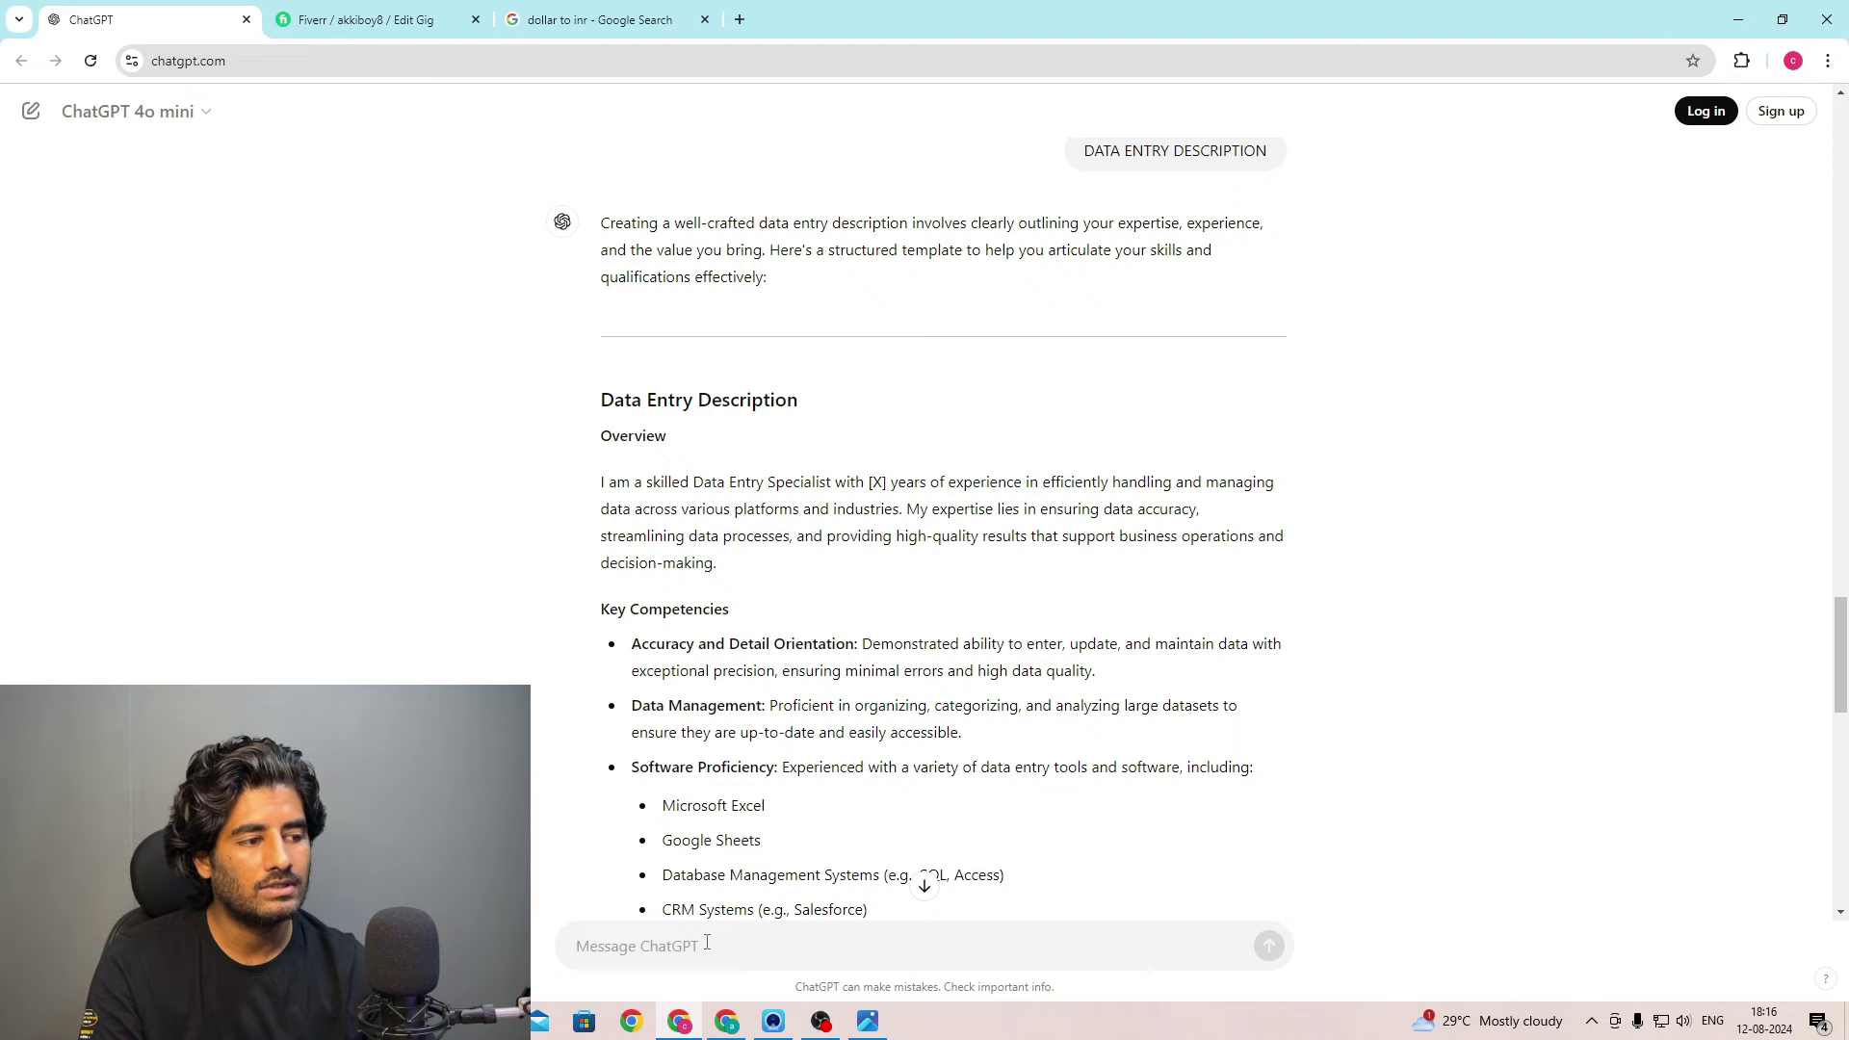
pyautogui.moveTo(799, 406); pyautogui.dragTo(597, 289)
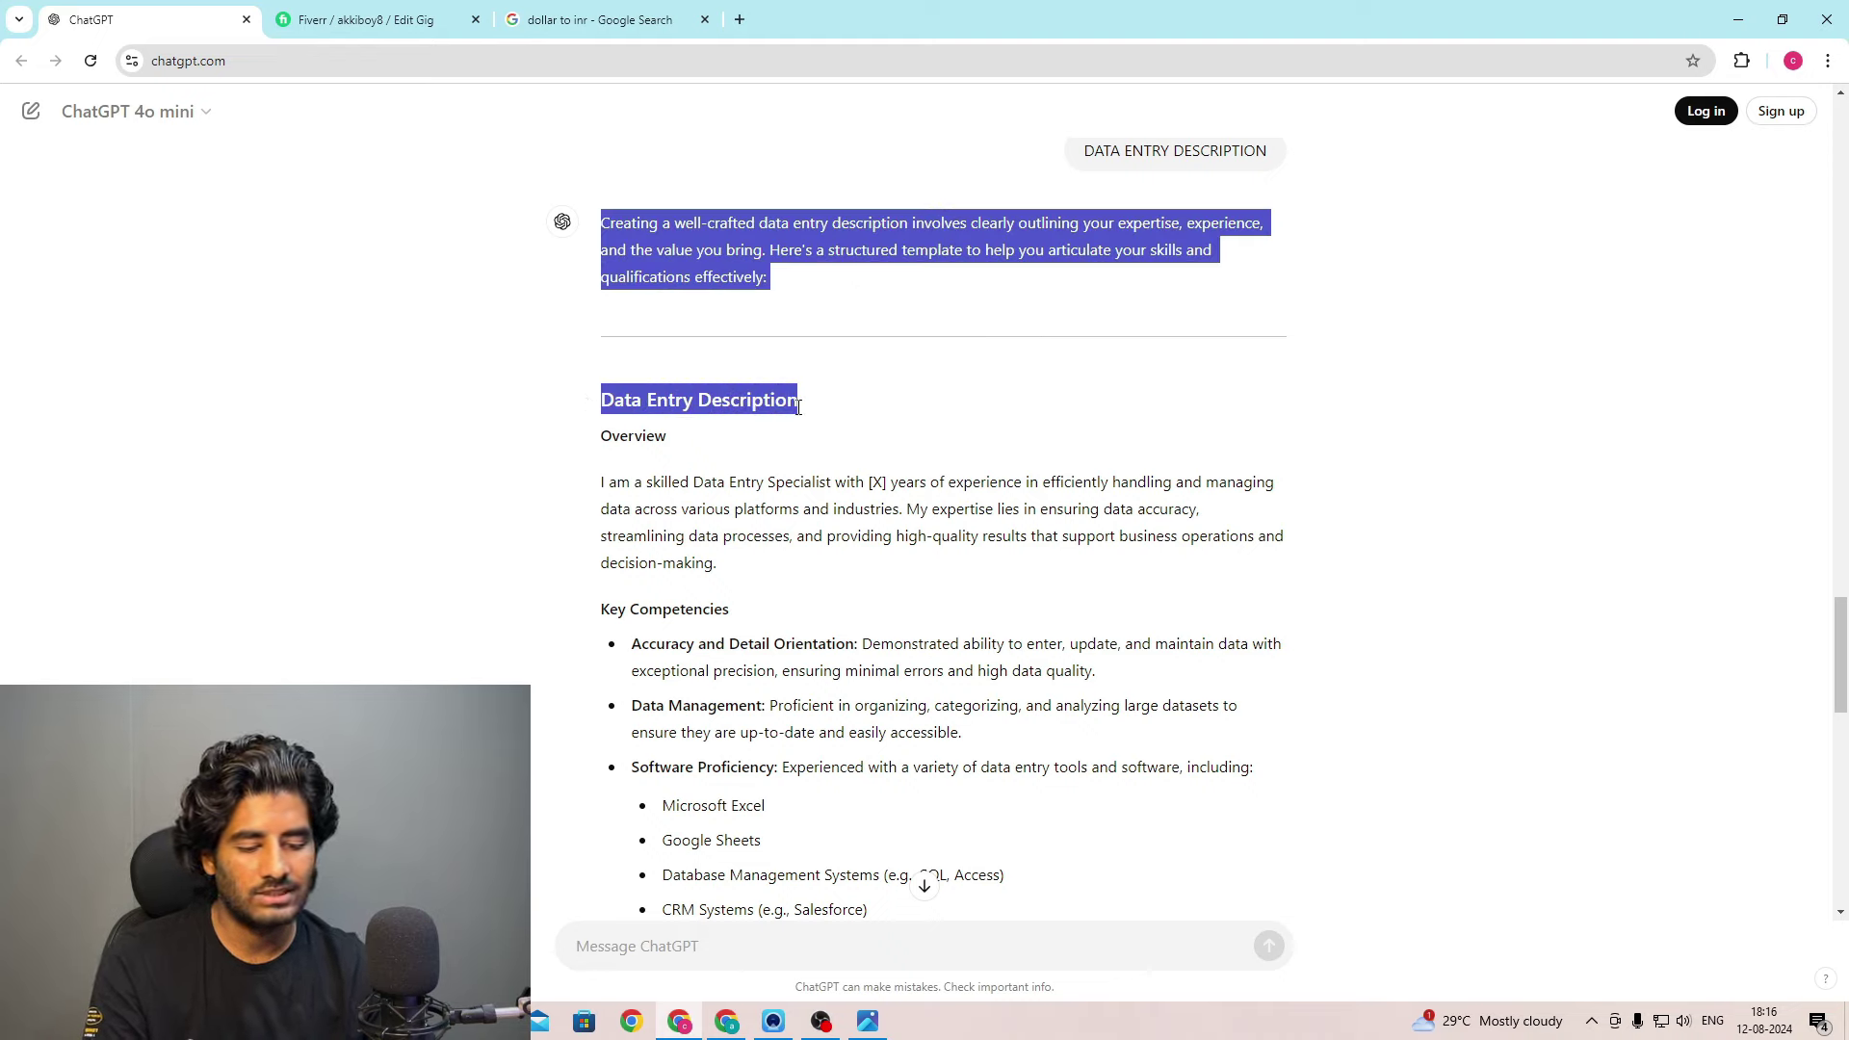
pyautogui.moveTo(804, 405); pyautogui.dragTo(607, 401)
pyautogui.hotkey('ctrl', 'c')
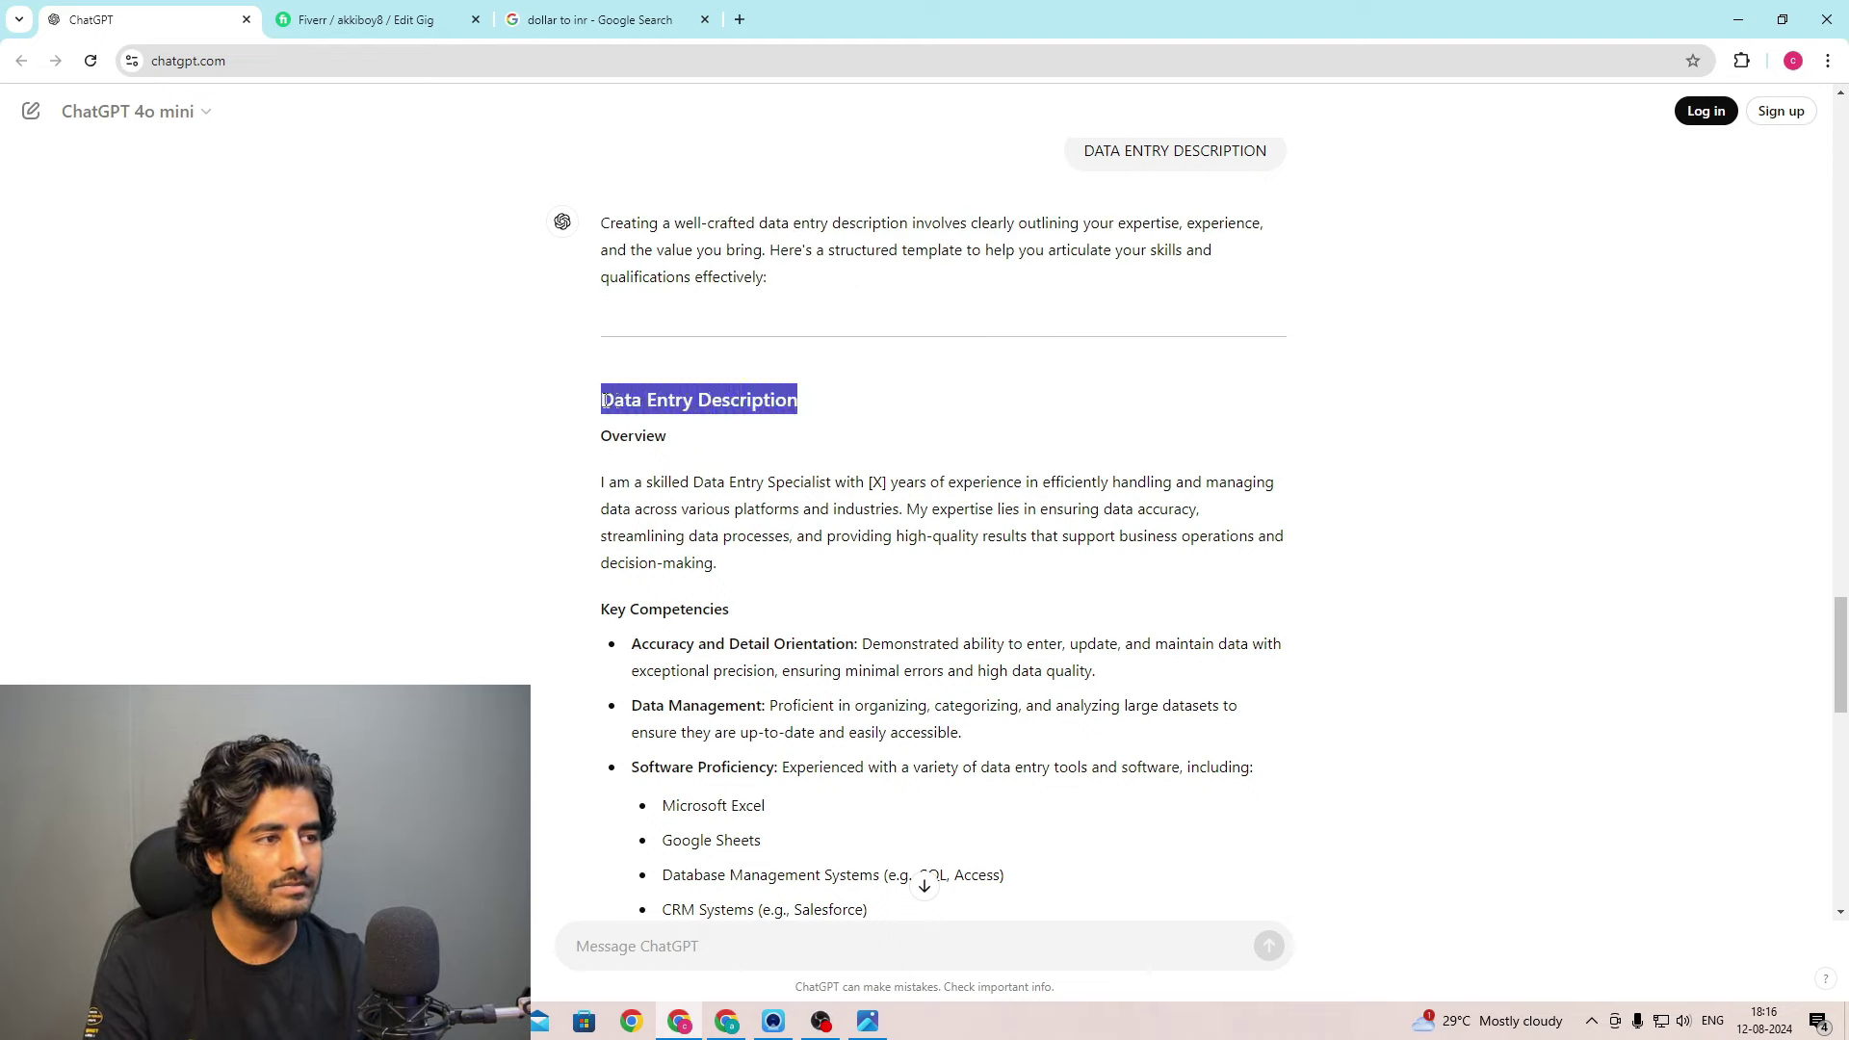
pyautogui.click(726, 943)
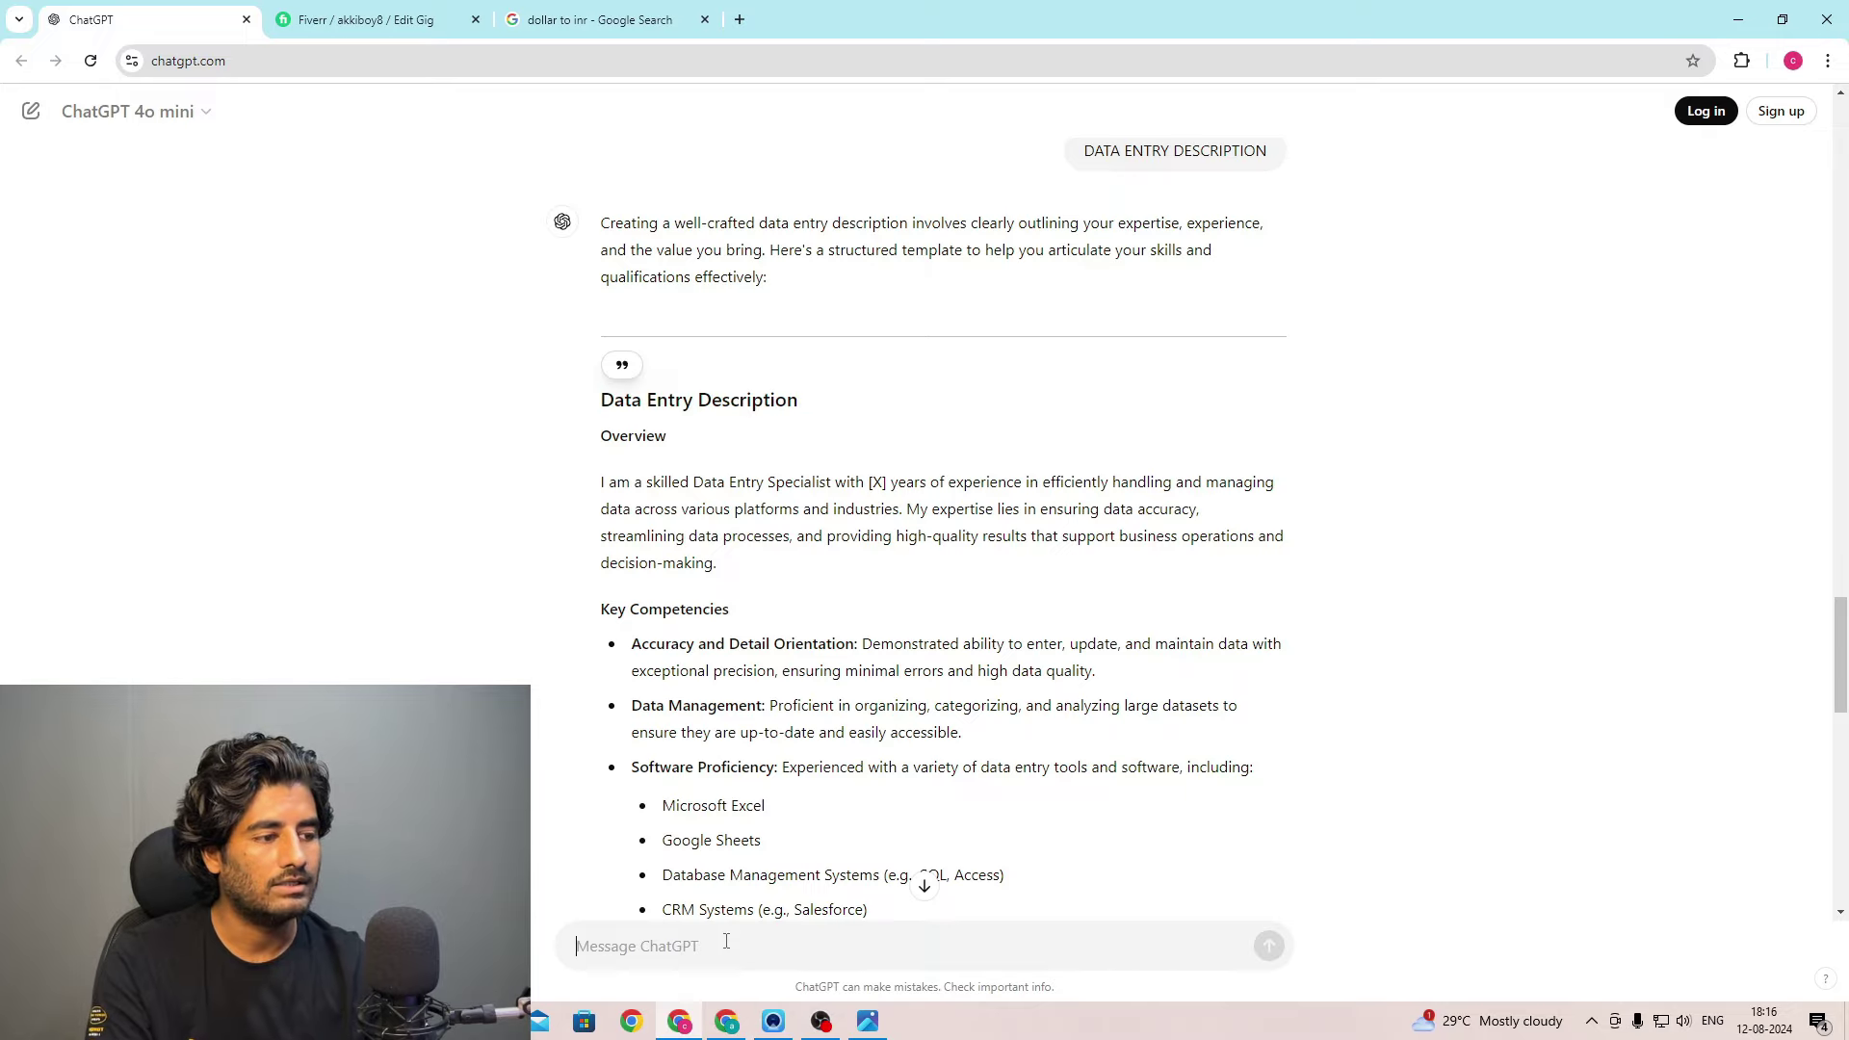
pyautogui.hotkey('ctrl', 'v')
pyautogui.press('Return')
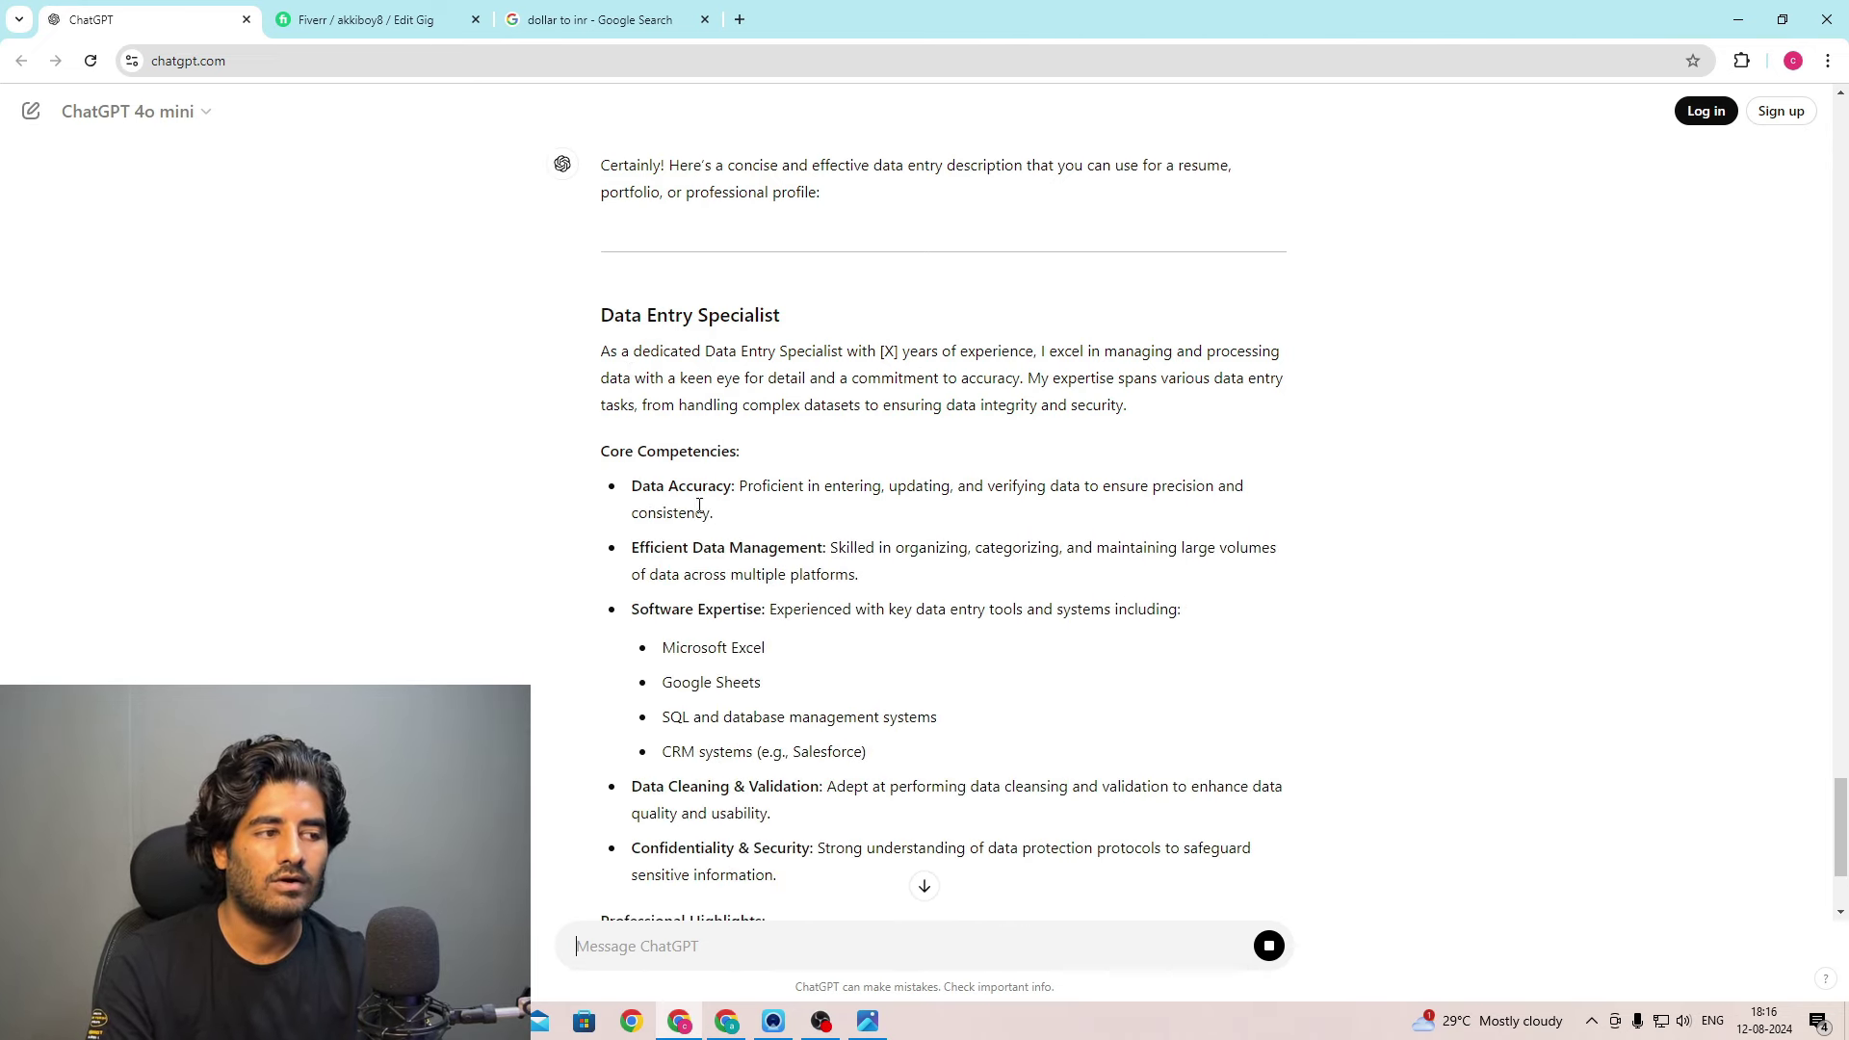
# Step: Copy the new Data Entry Specialist description and return to the Fiverr gig editor
pyautogui.moveTo(601, 316); pyautogui.dragTo(866, 811)
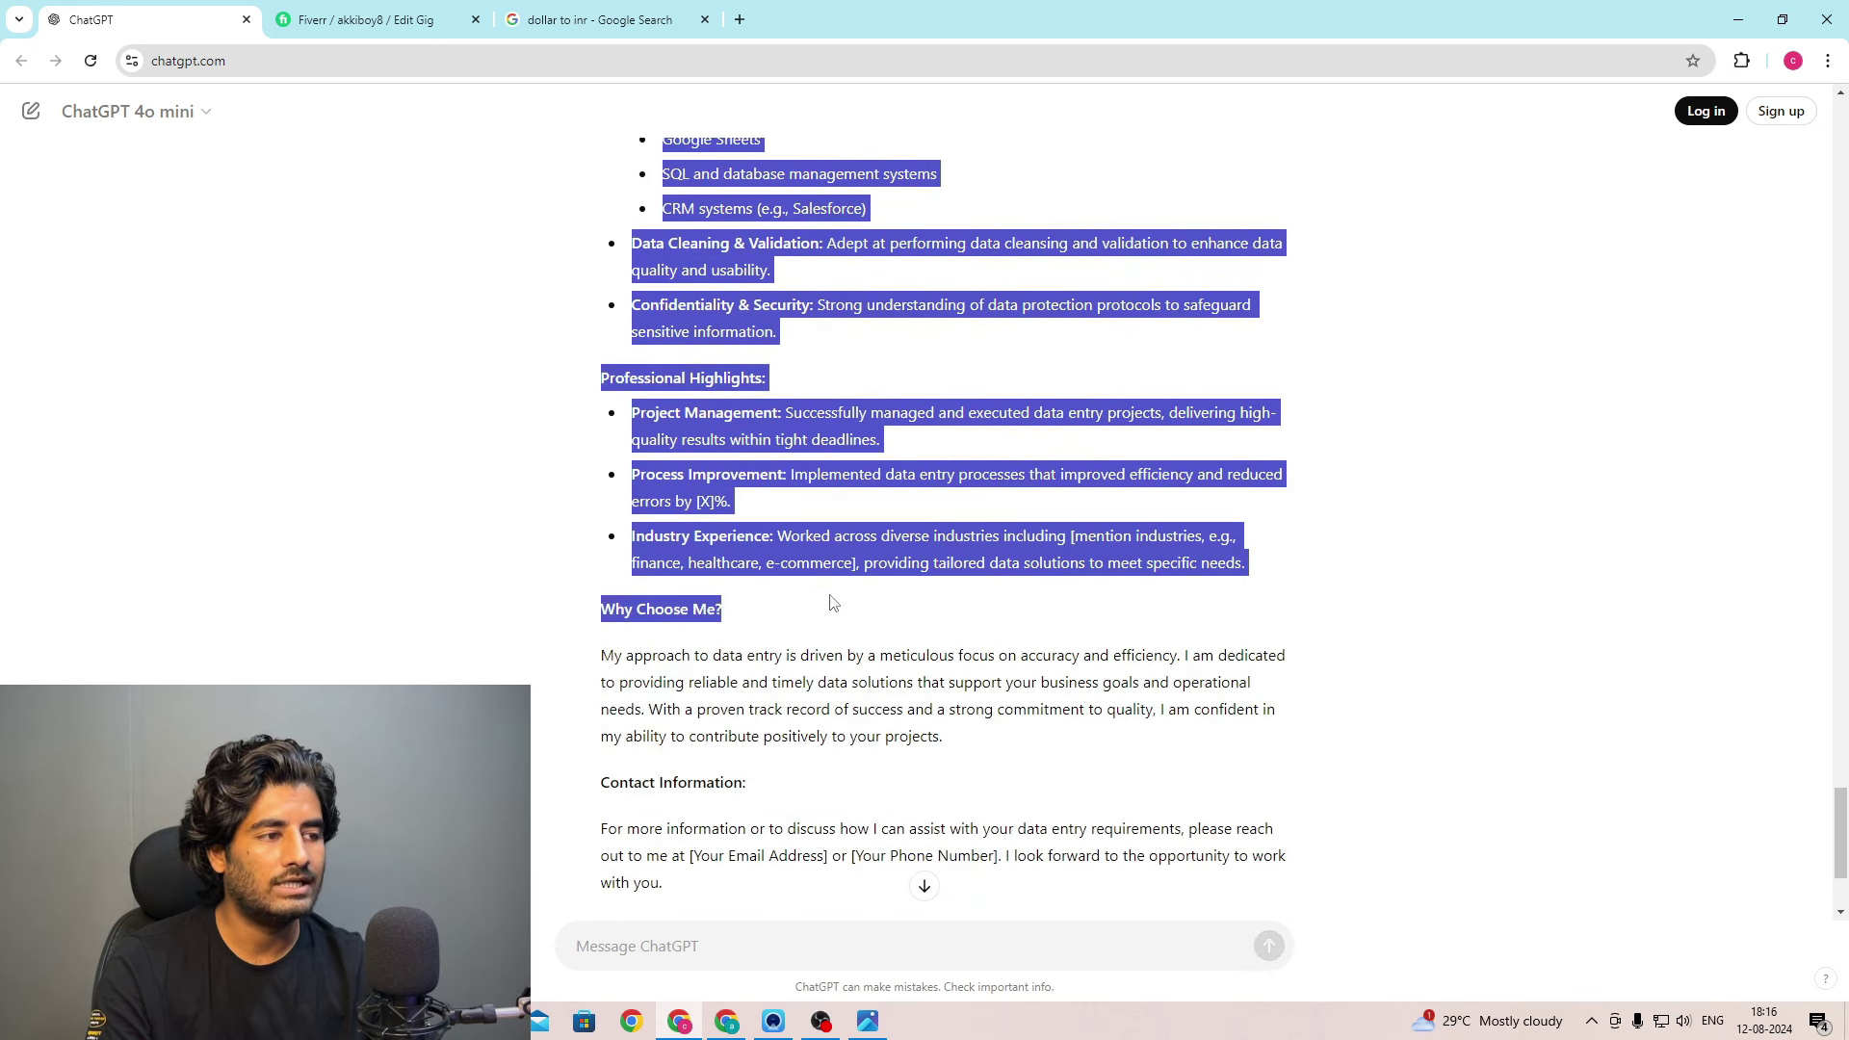
pyautogui.moveTo(915, 912); pyautogui.dragTo(1234, 580)
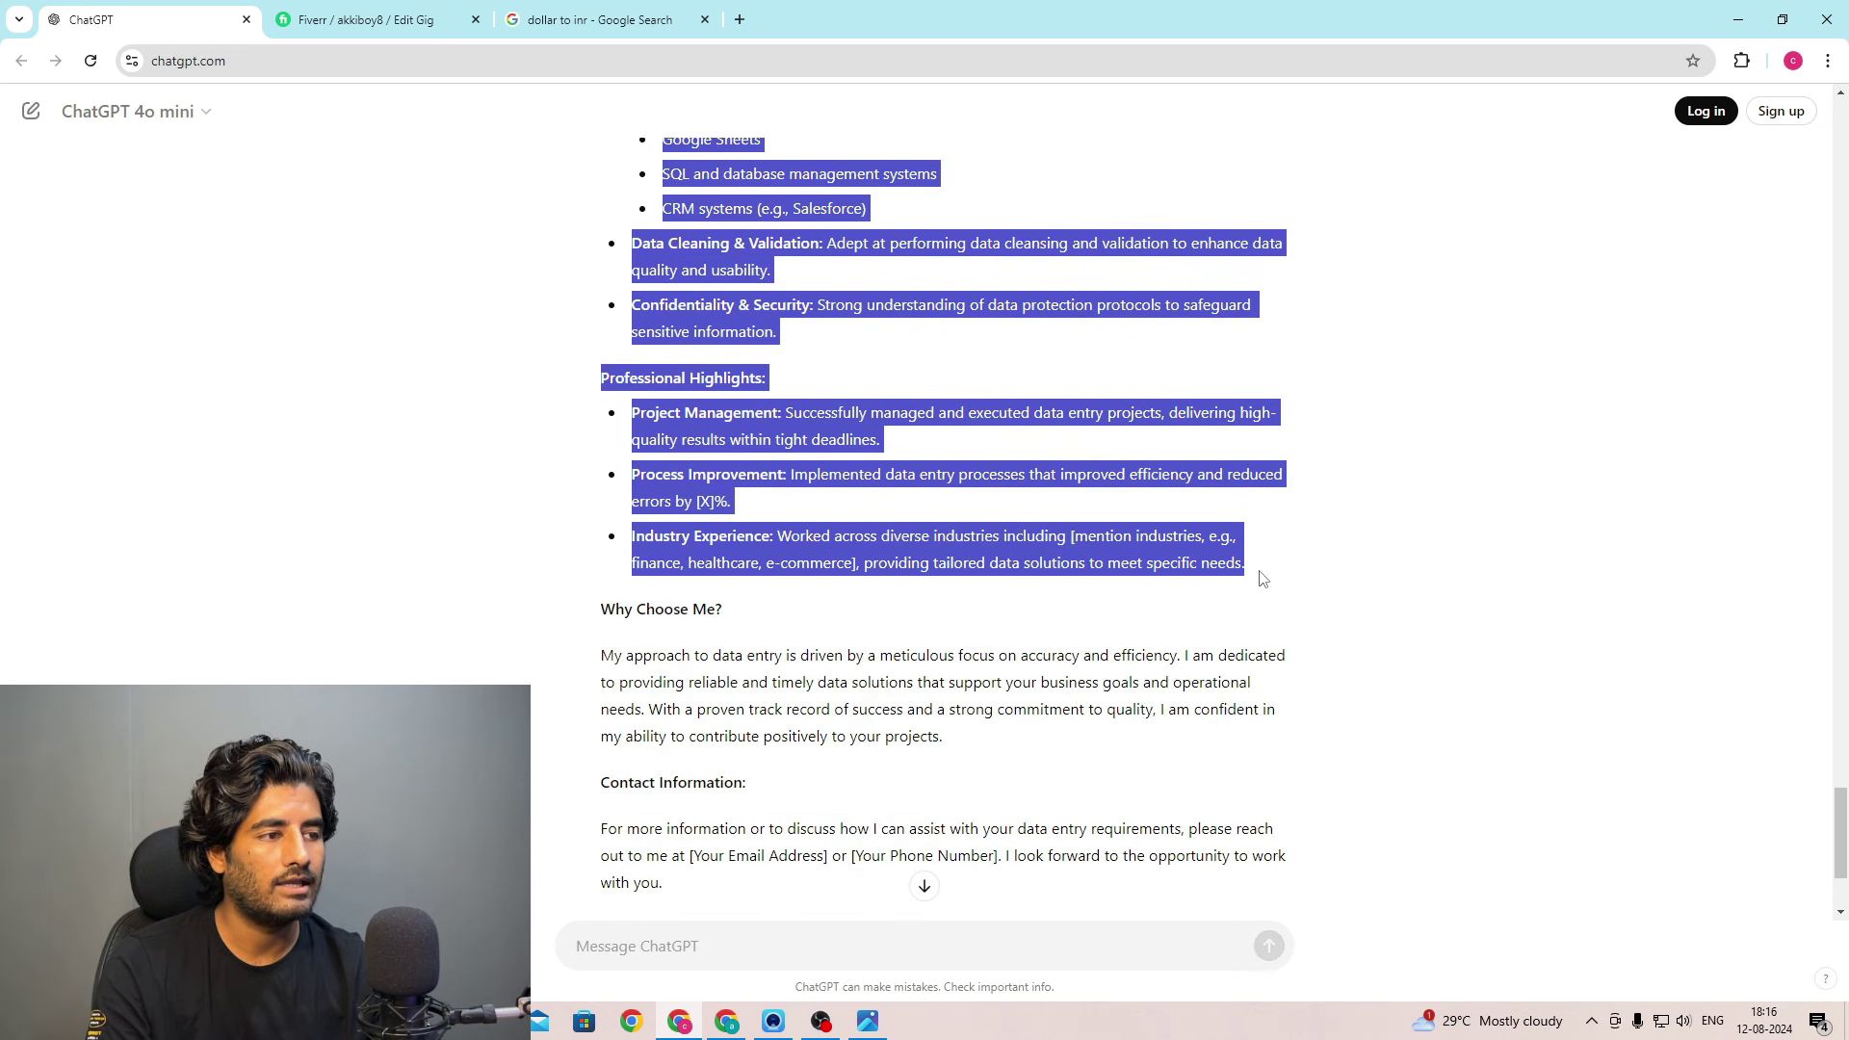
pyautogui.rightClick(1179, 546)
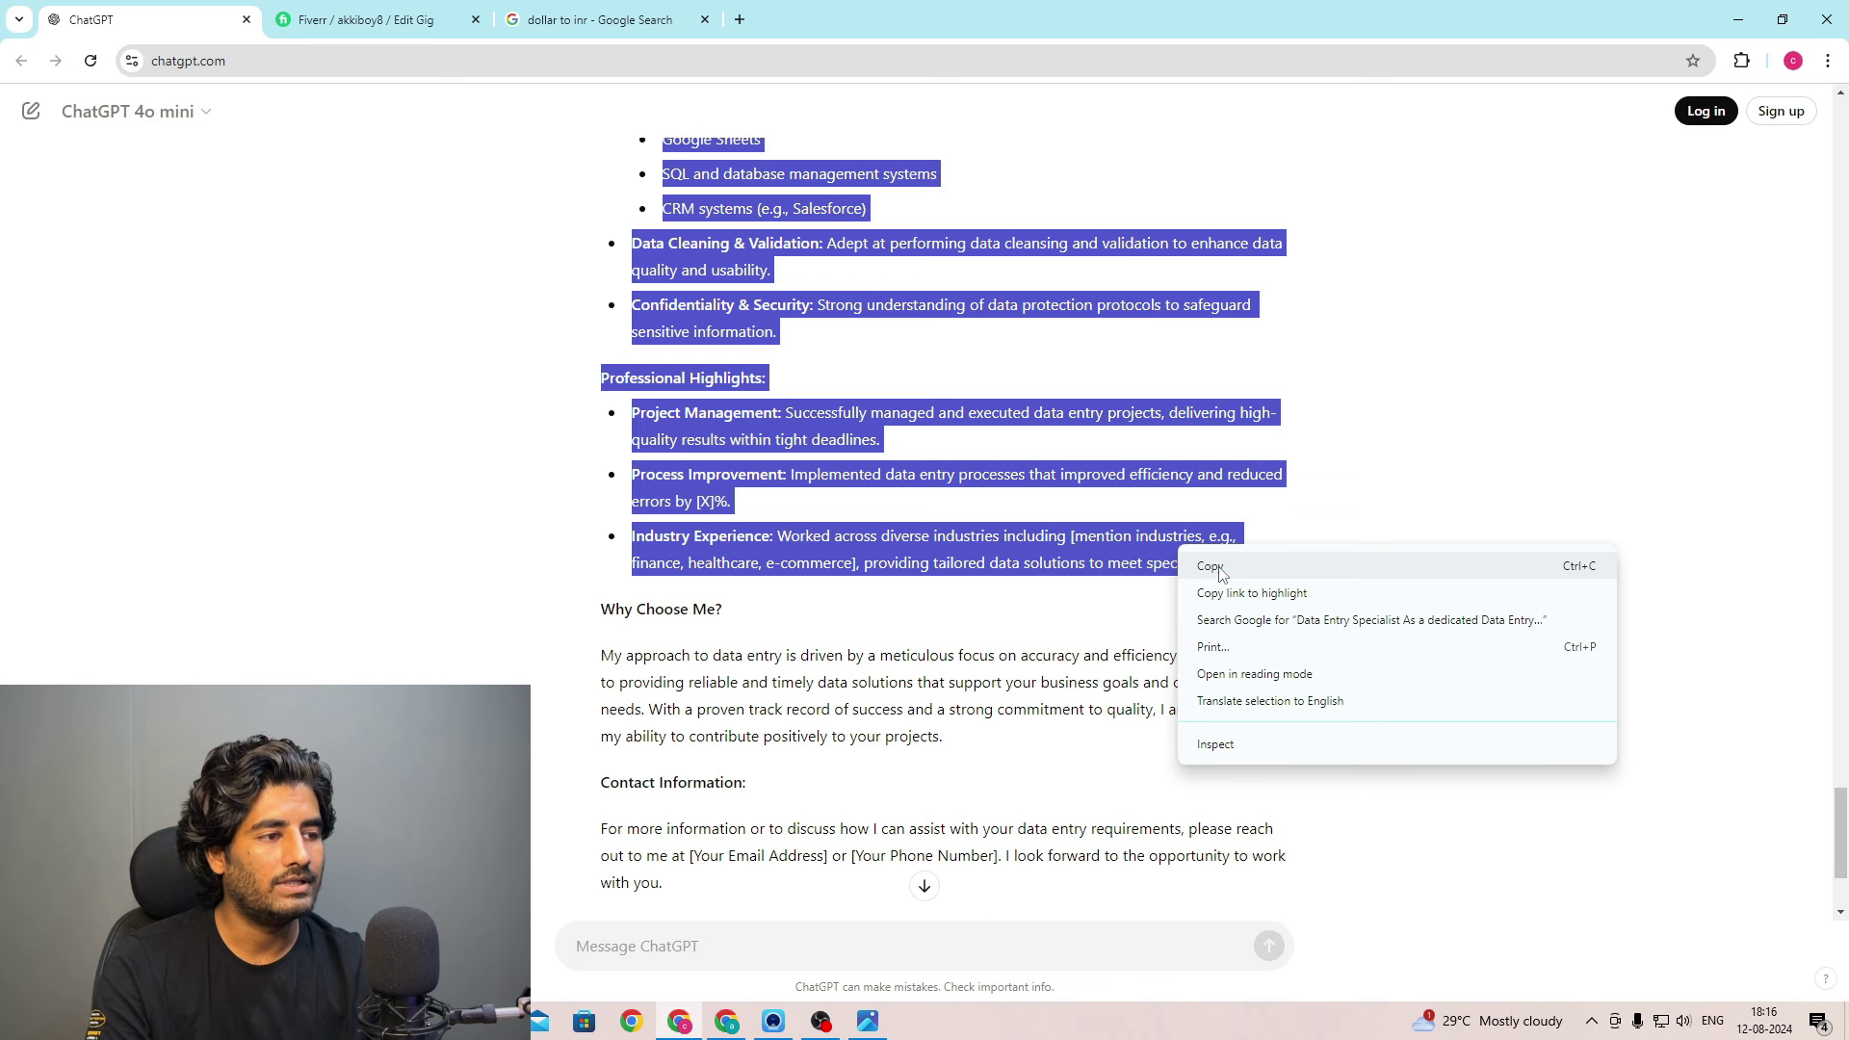
pyautogui.click(1211, 568)
pyautogui.click(382, 12)
# Step: Paste the copied description into the gig and replace the [X] years placeholder with 5
pyautogui.click(723, 585)
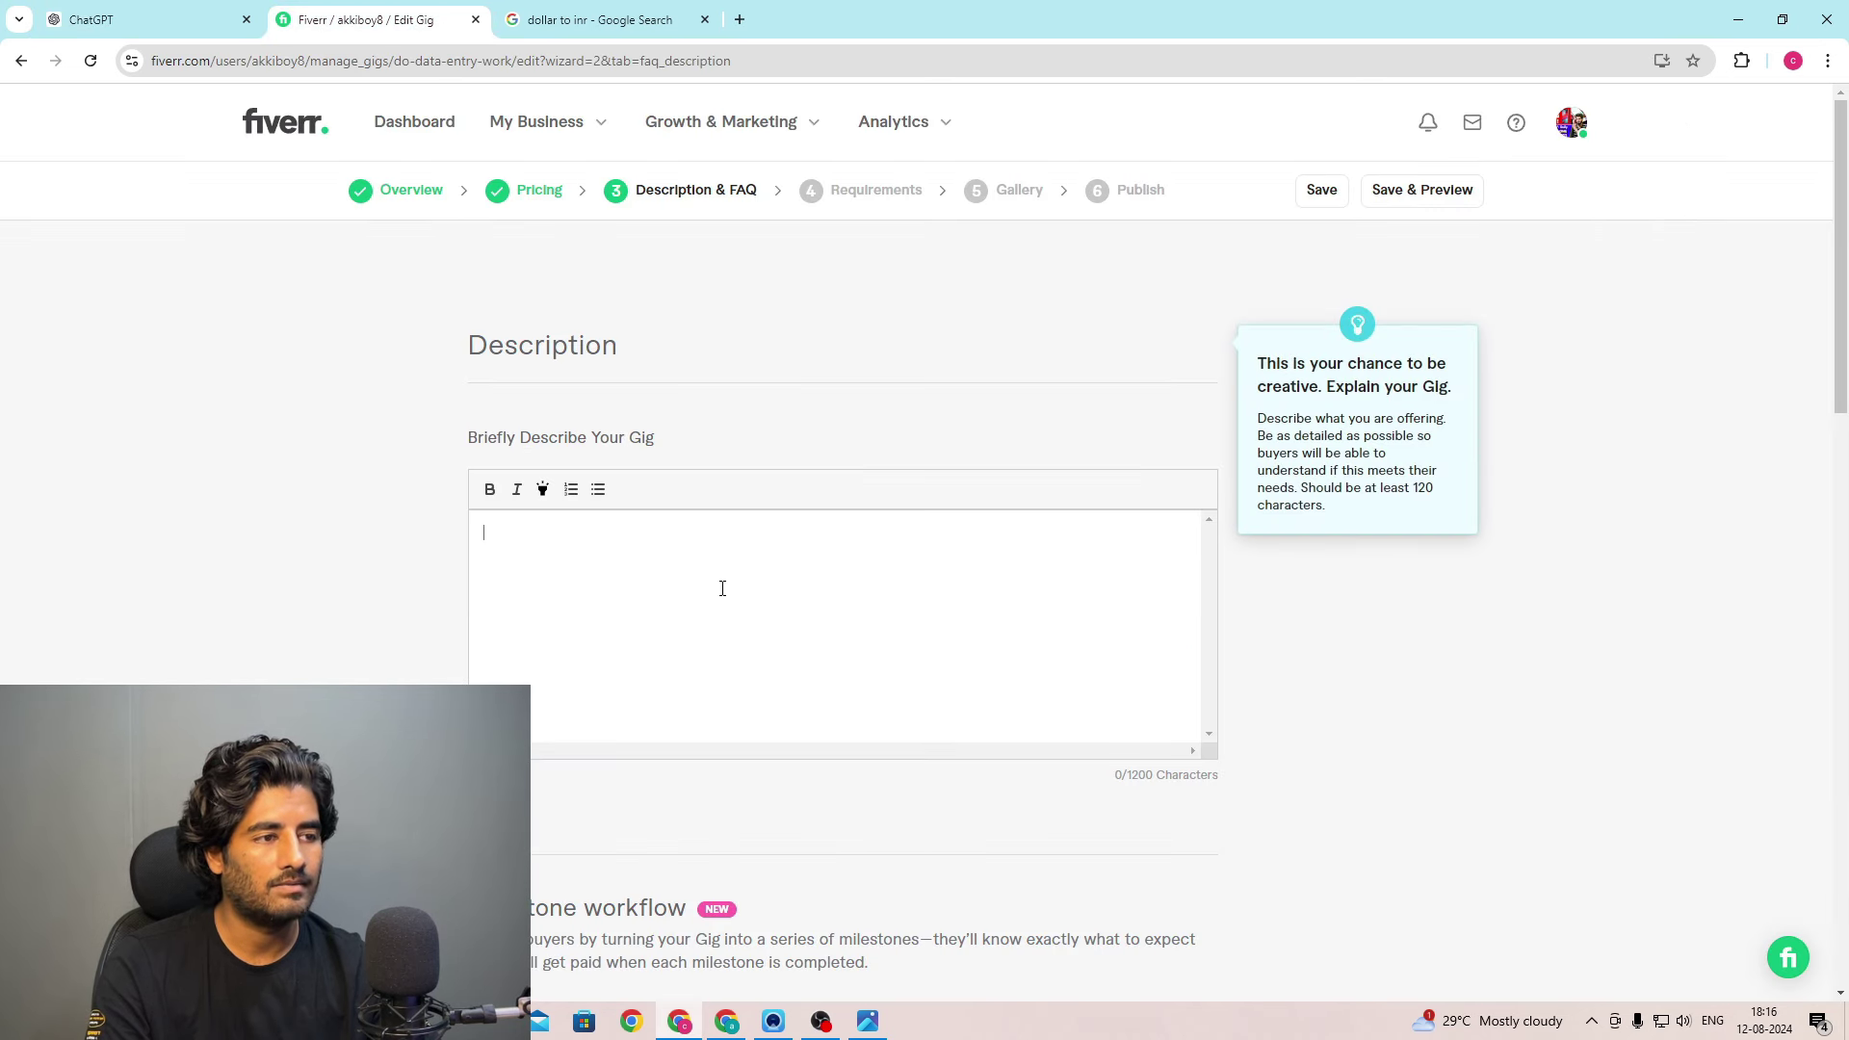
pyautogui.hotkey('ctrl', 'v')
pyautogui.scroll(1, 747, 596)
pyautogui.scroll(3, 807, 593)
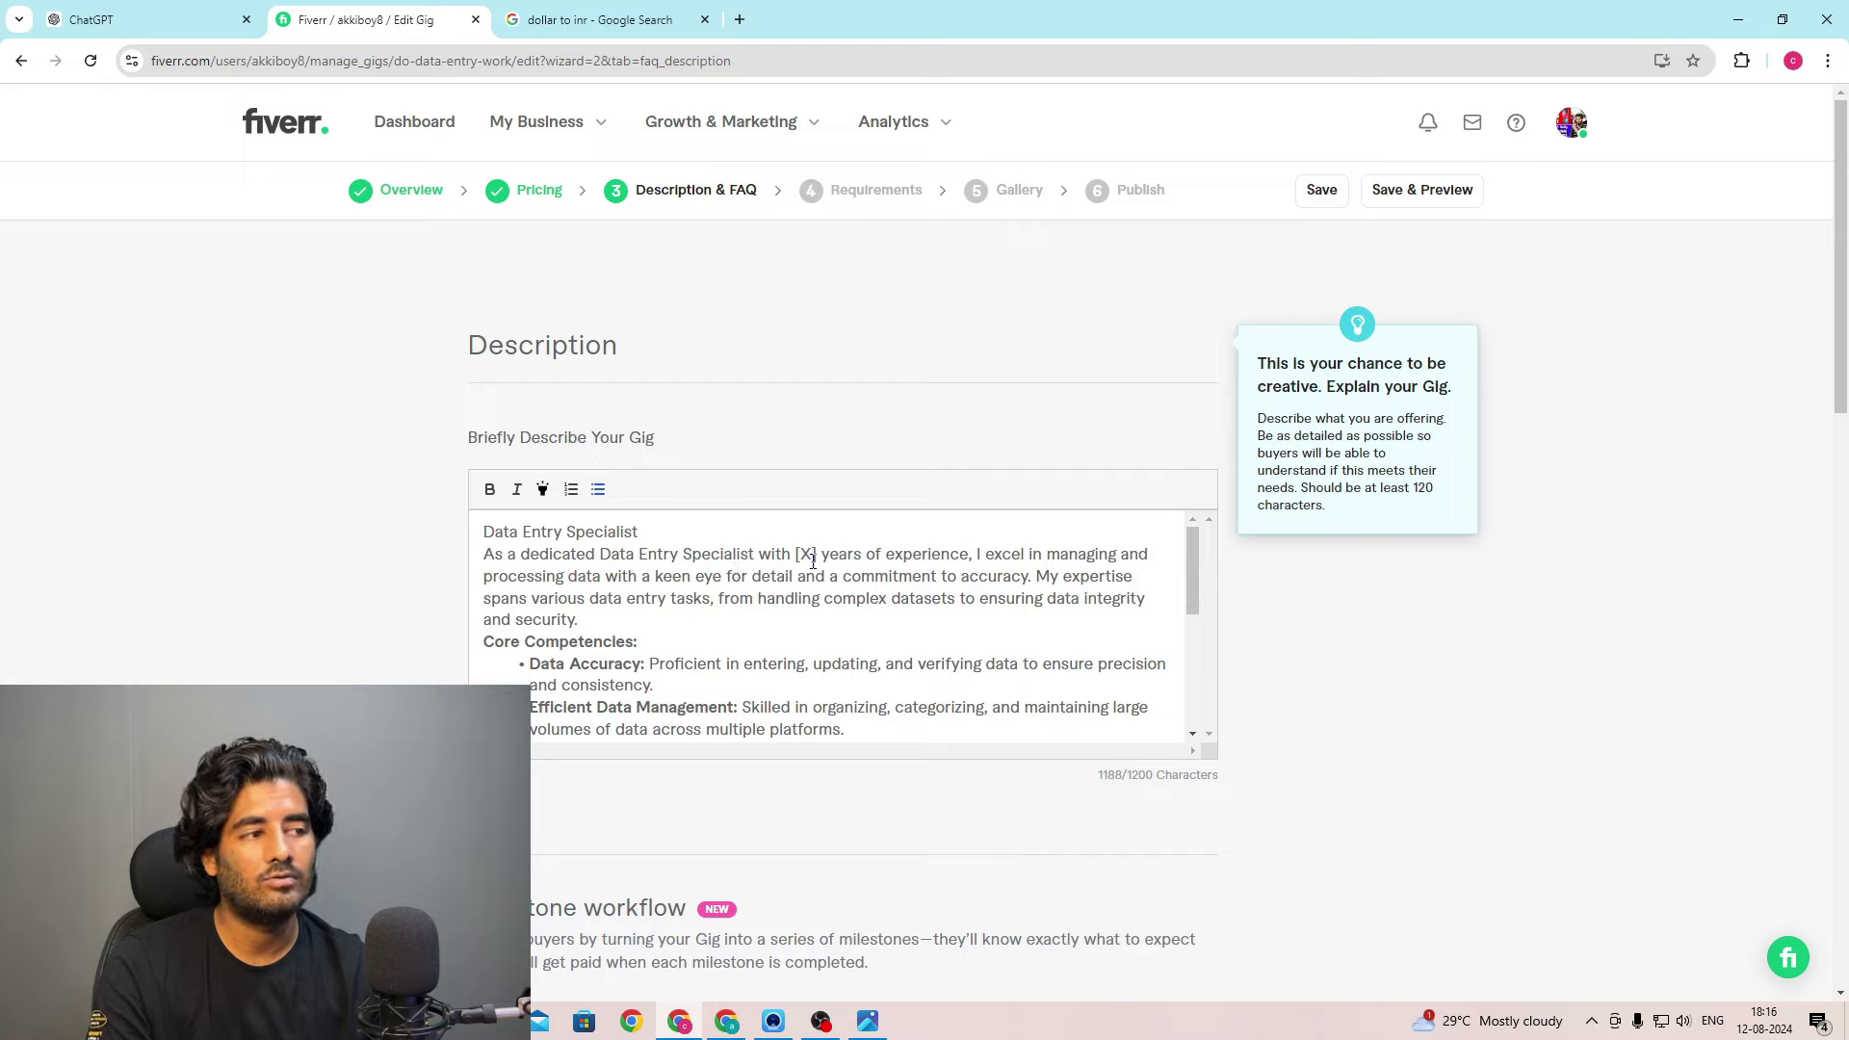
pyautogui.press('BackSpace')
pyautogui.press('BackSpace')
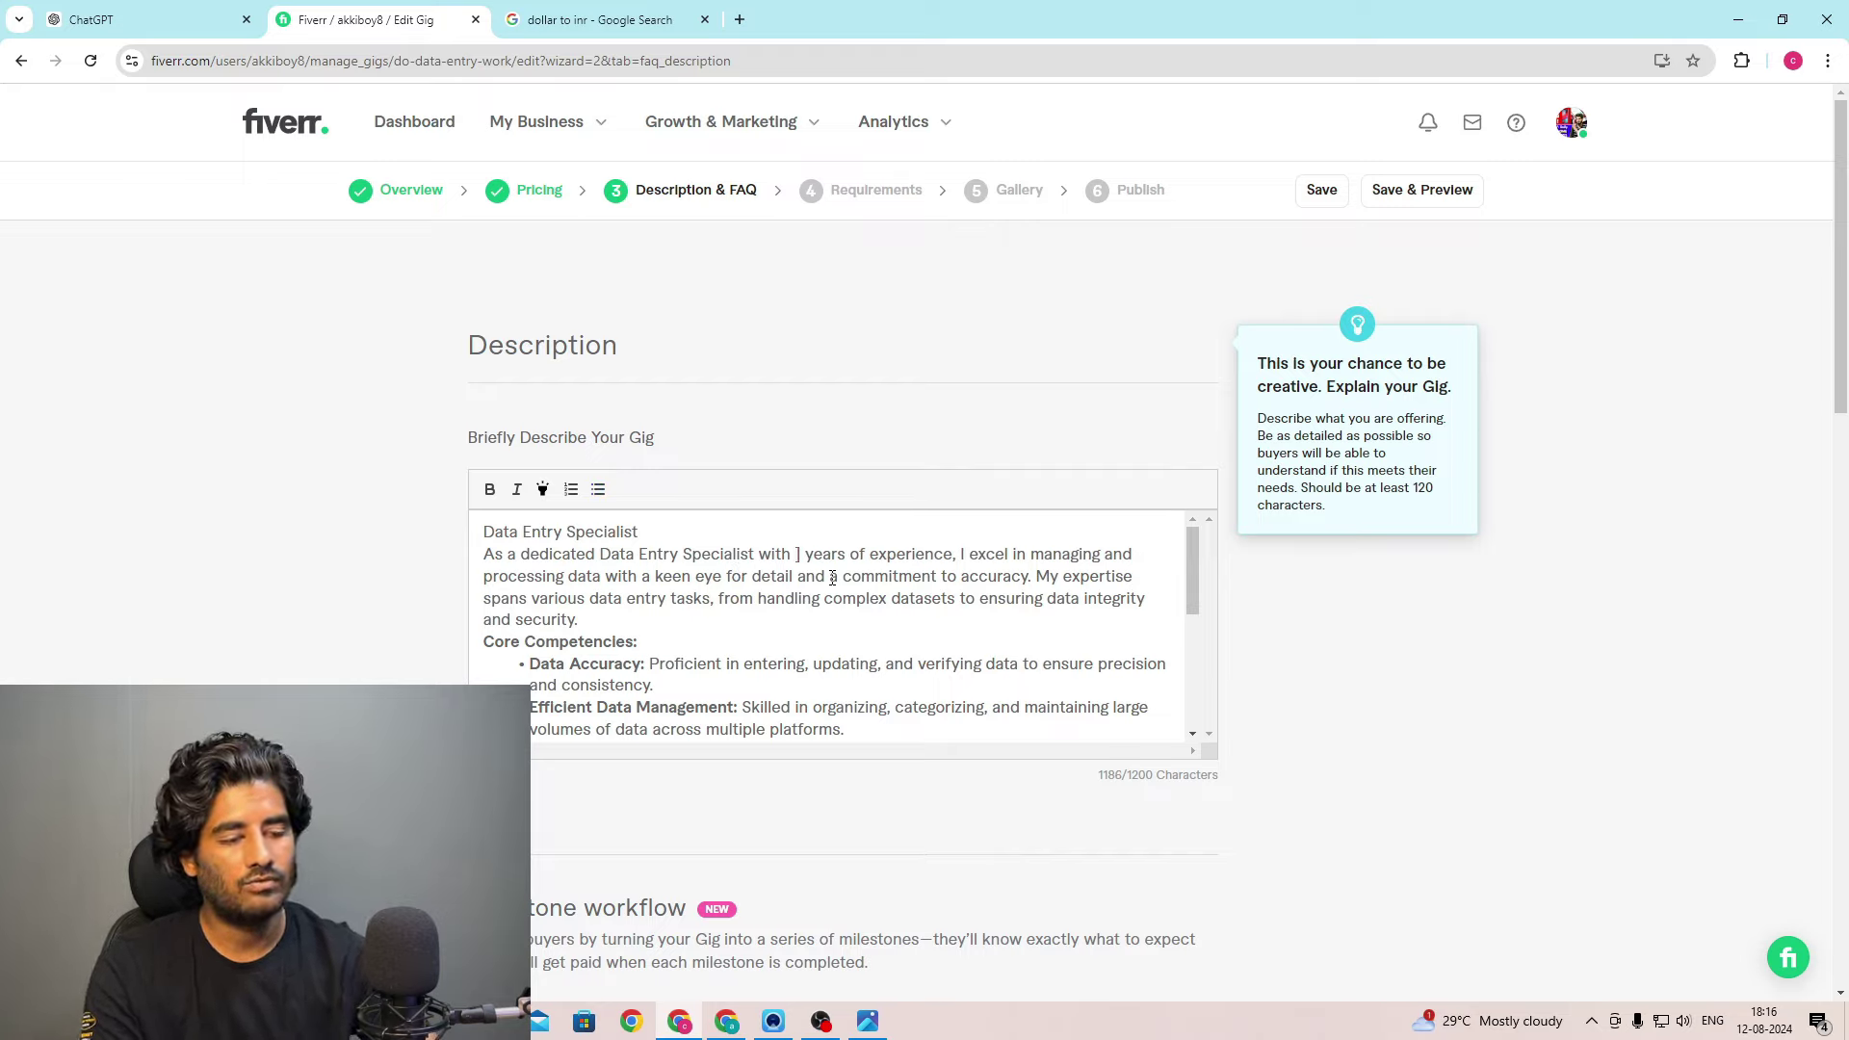
pyautogui.hotkey('ctrl', 'a')
pyautogui.press('BackSpace')
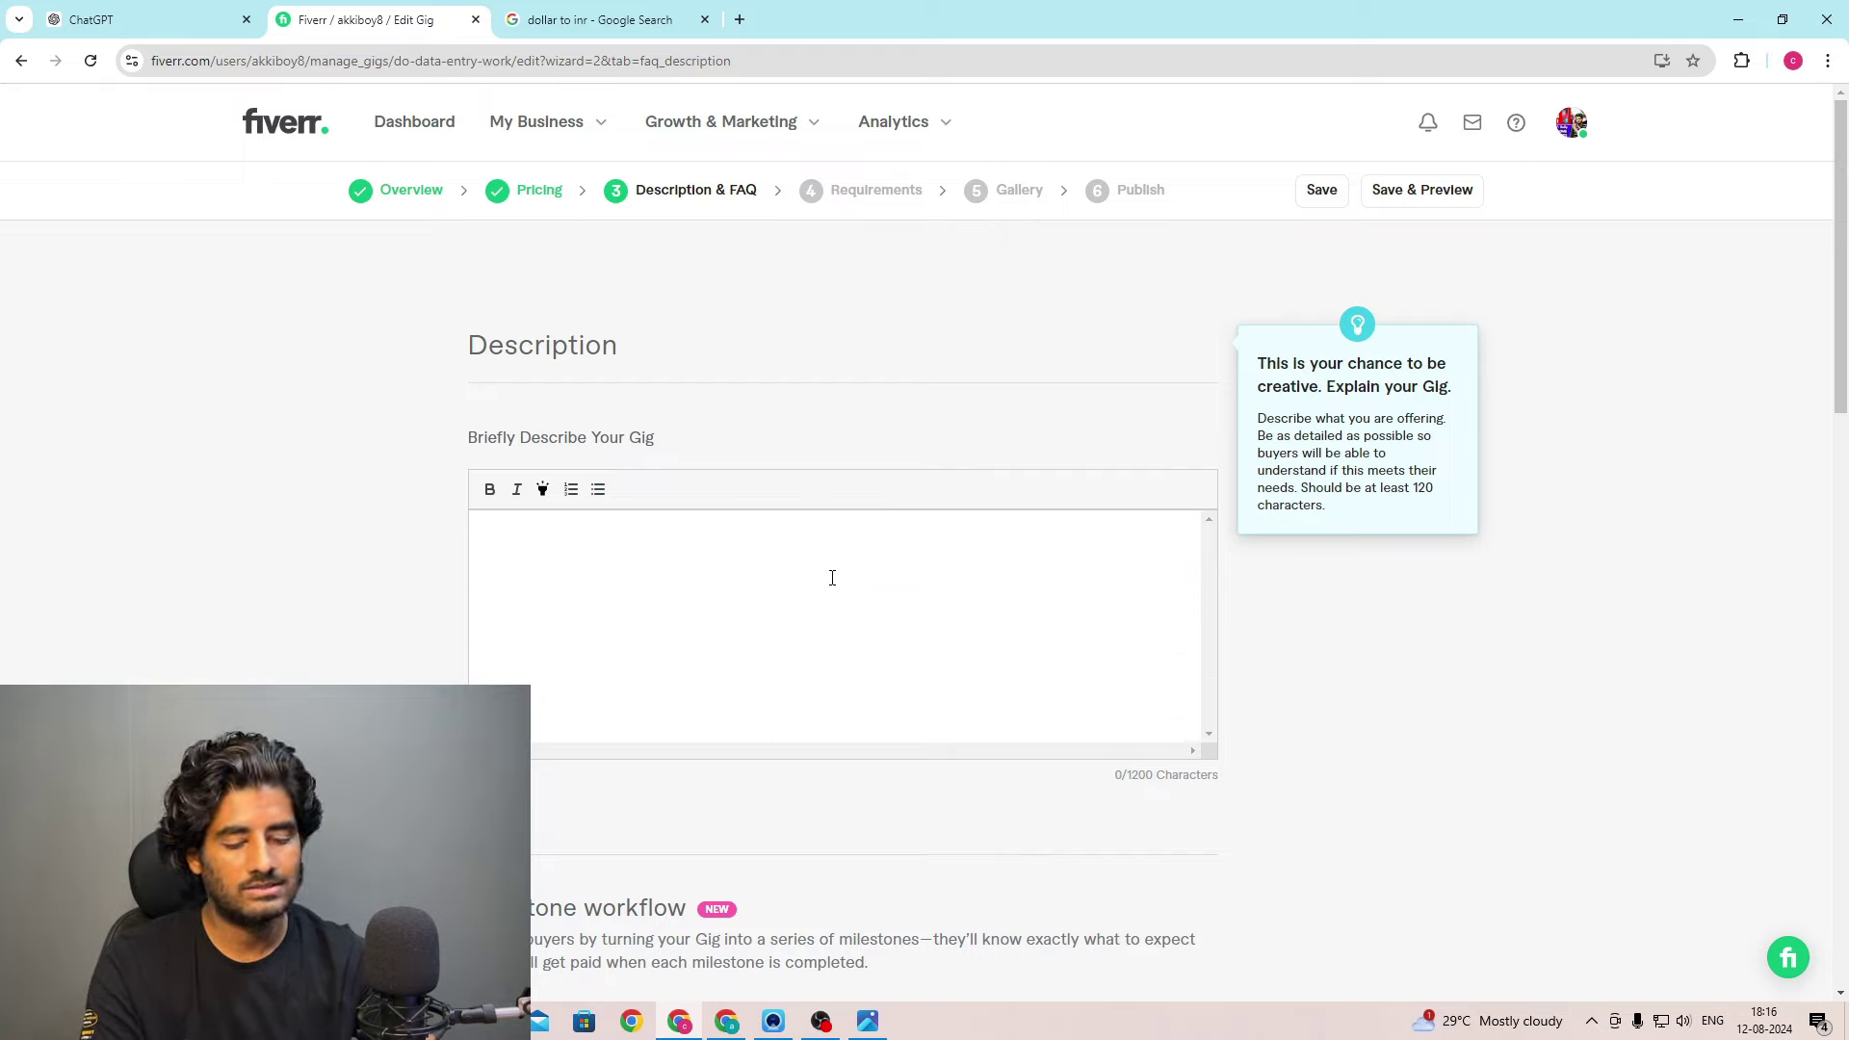
pyautogui.hotkey('ctrl', 'v')
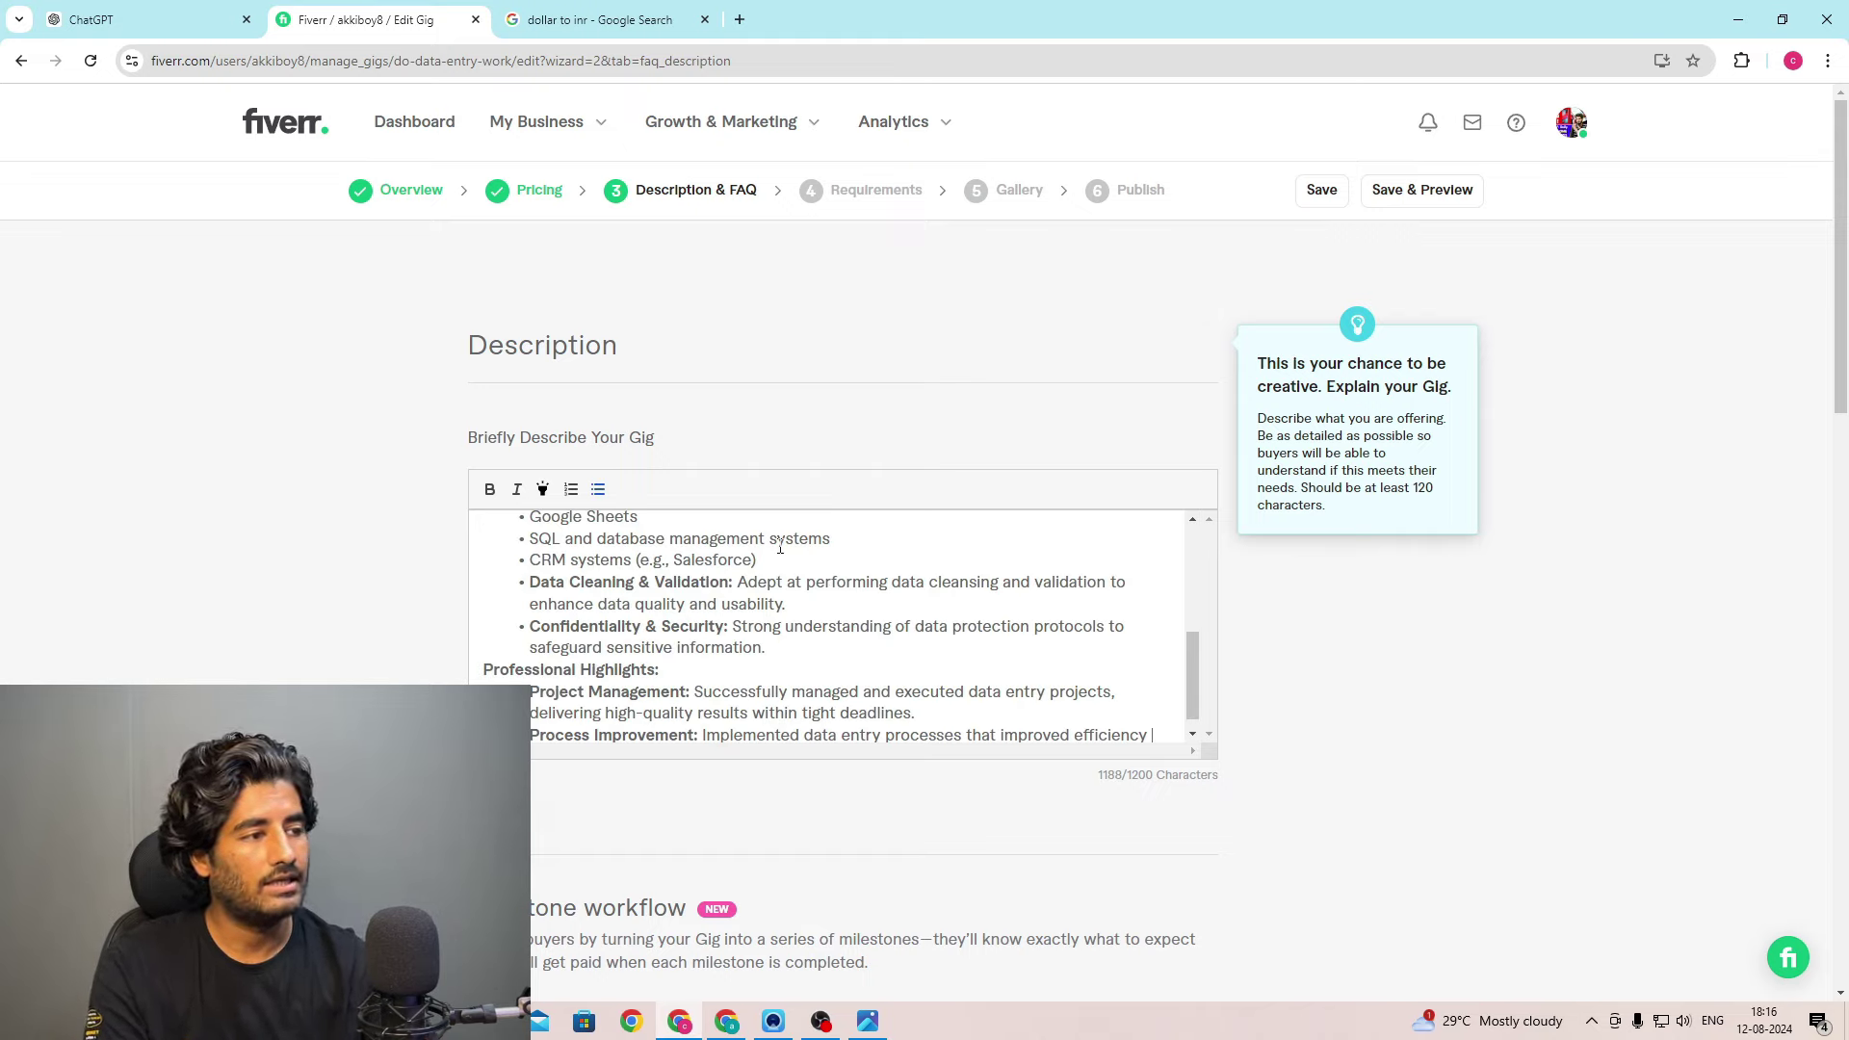
pyautogui.scroll(2, 780, 549)
pyautogui.scroll(2, 834, 557)
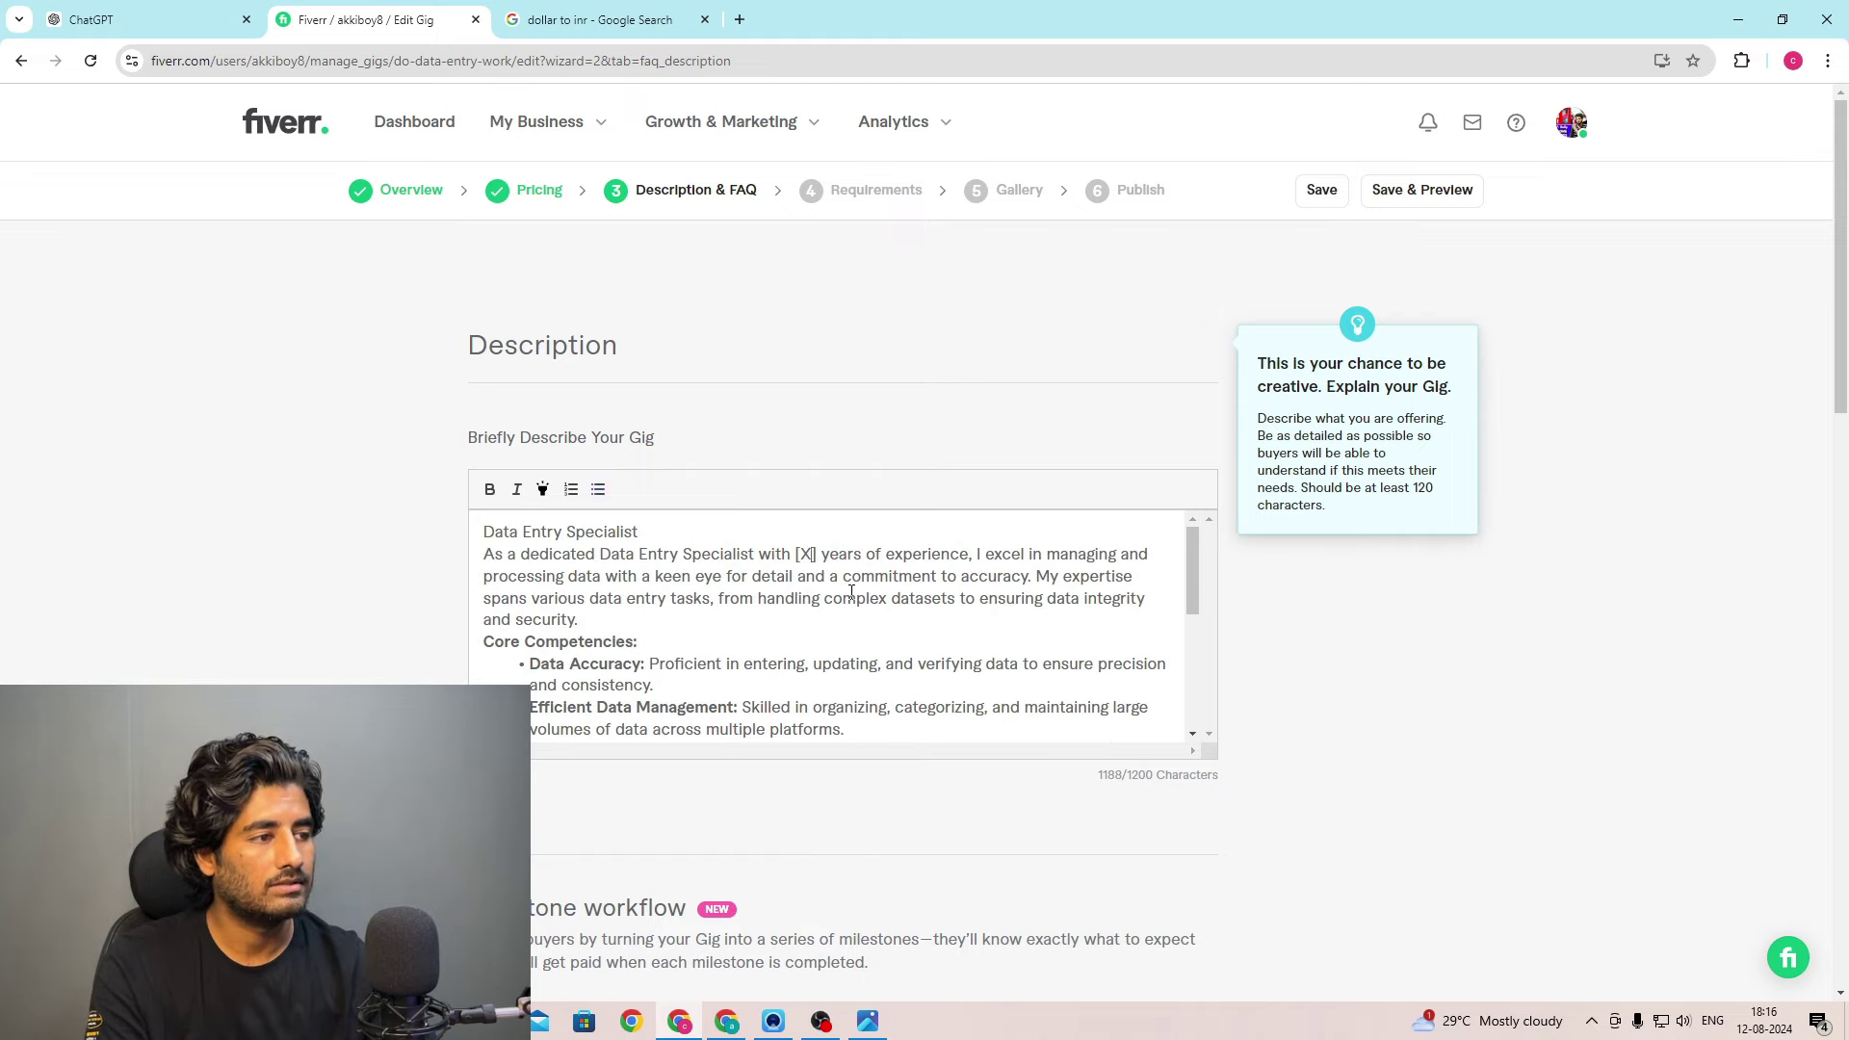
pyautogui.click(807, 554)
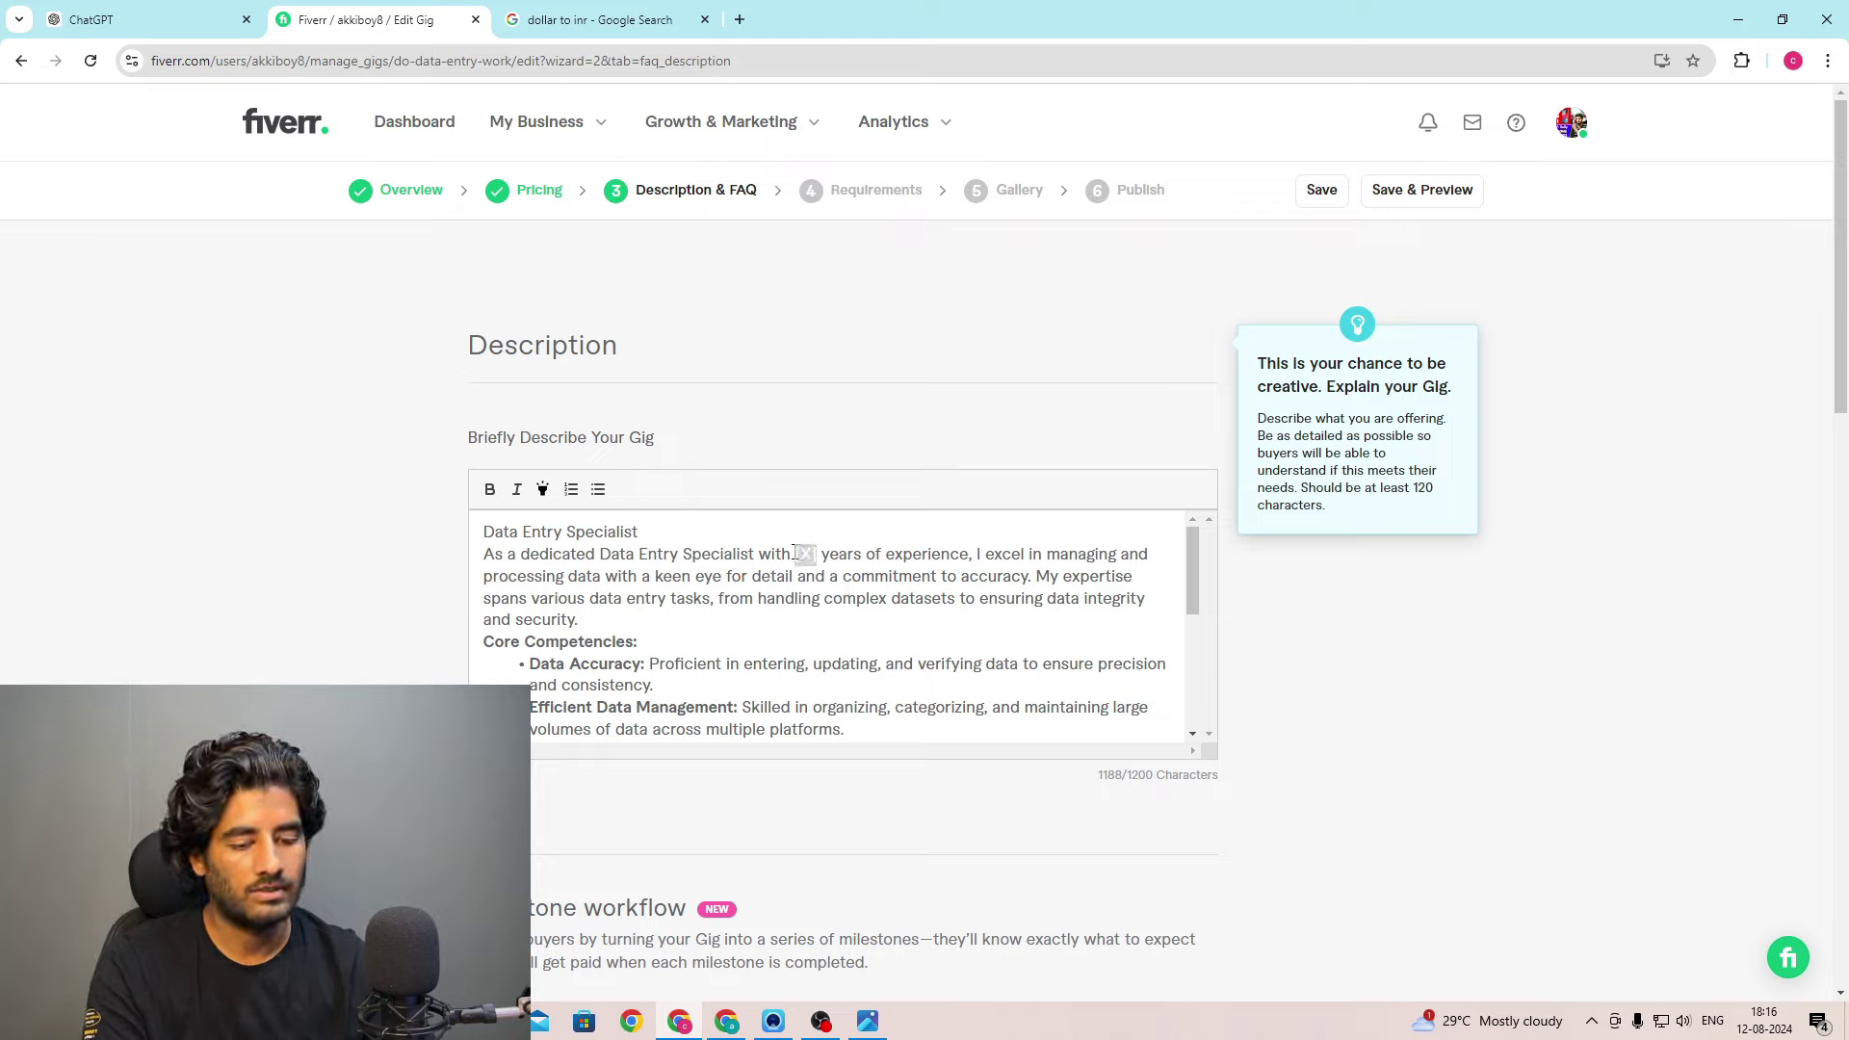
pyautogui.write('5')
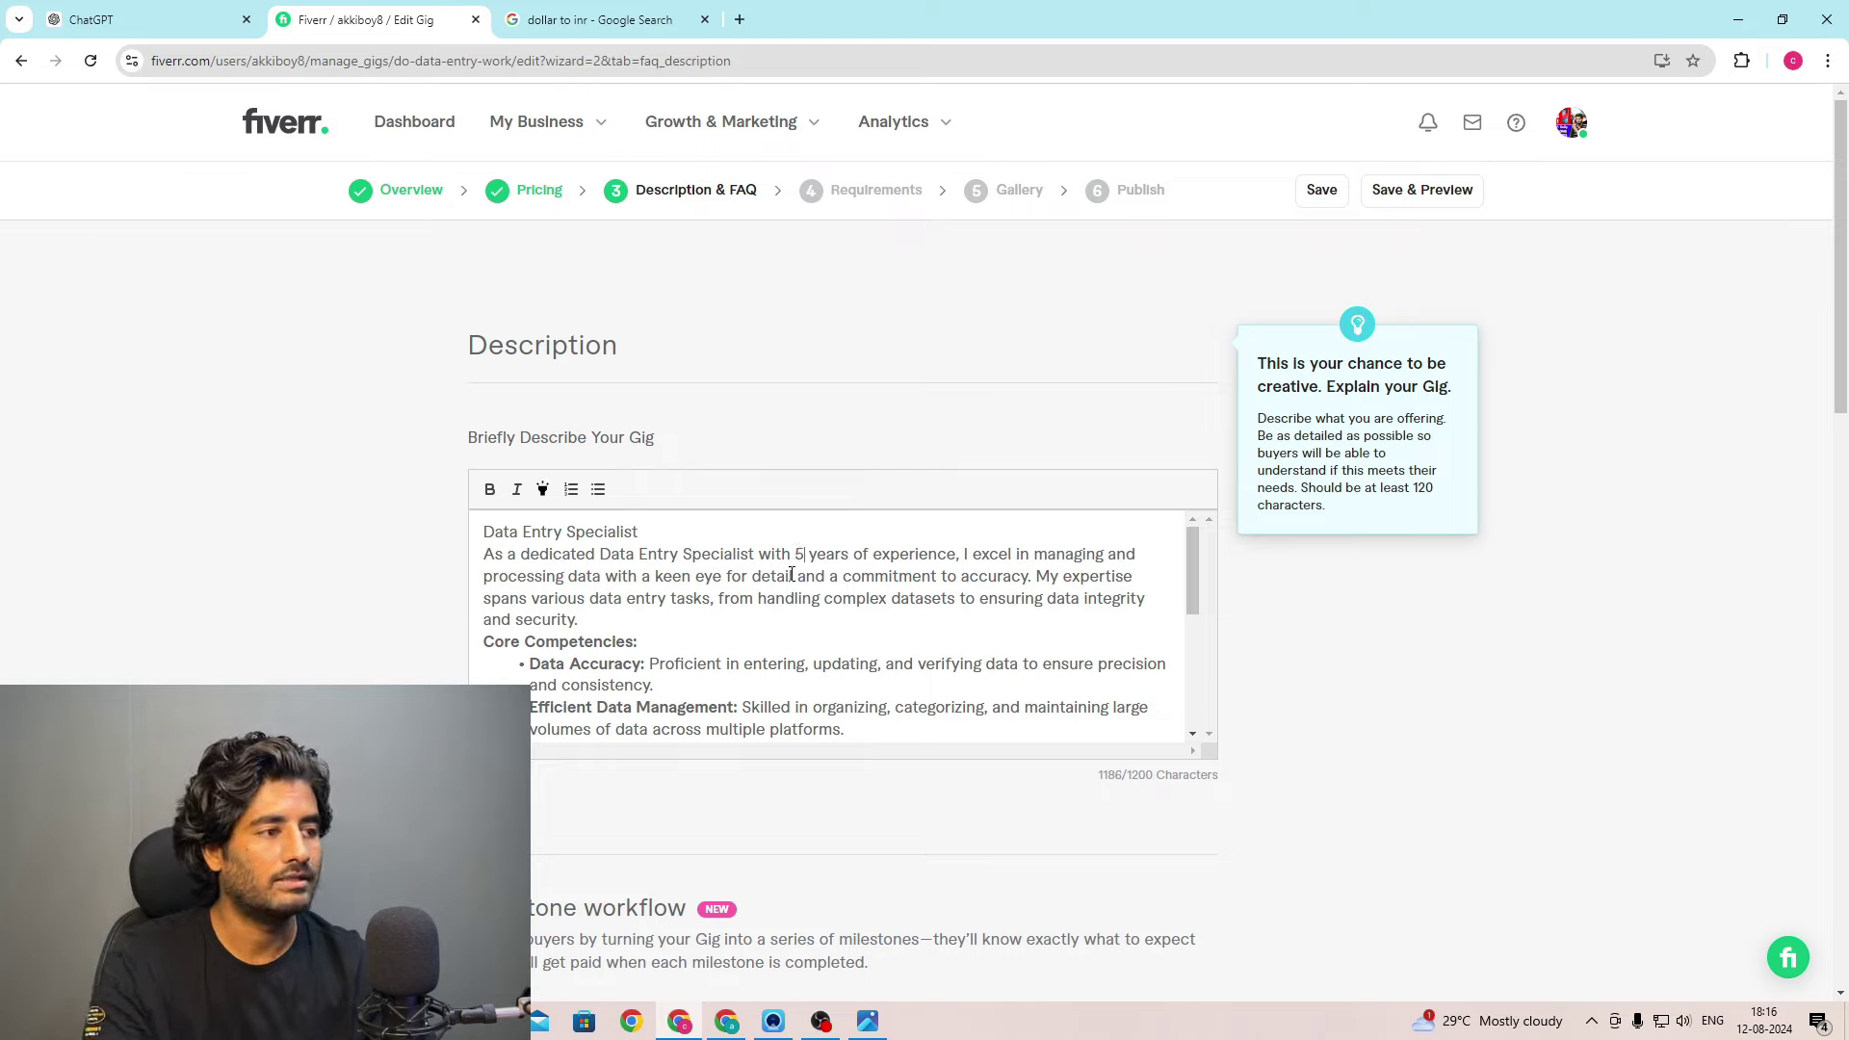
# Step: Review the 1186-character description and the Milestone and FAQ sections below it
pyautogui.scroll(-2, 1017, 627)
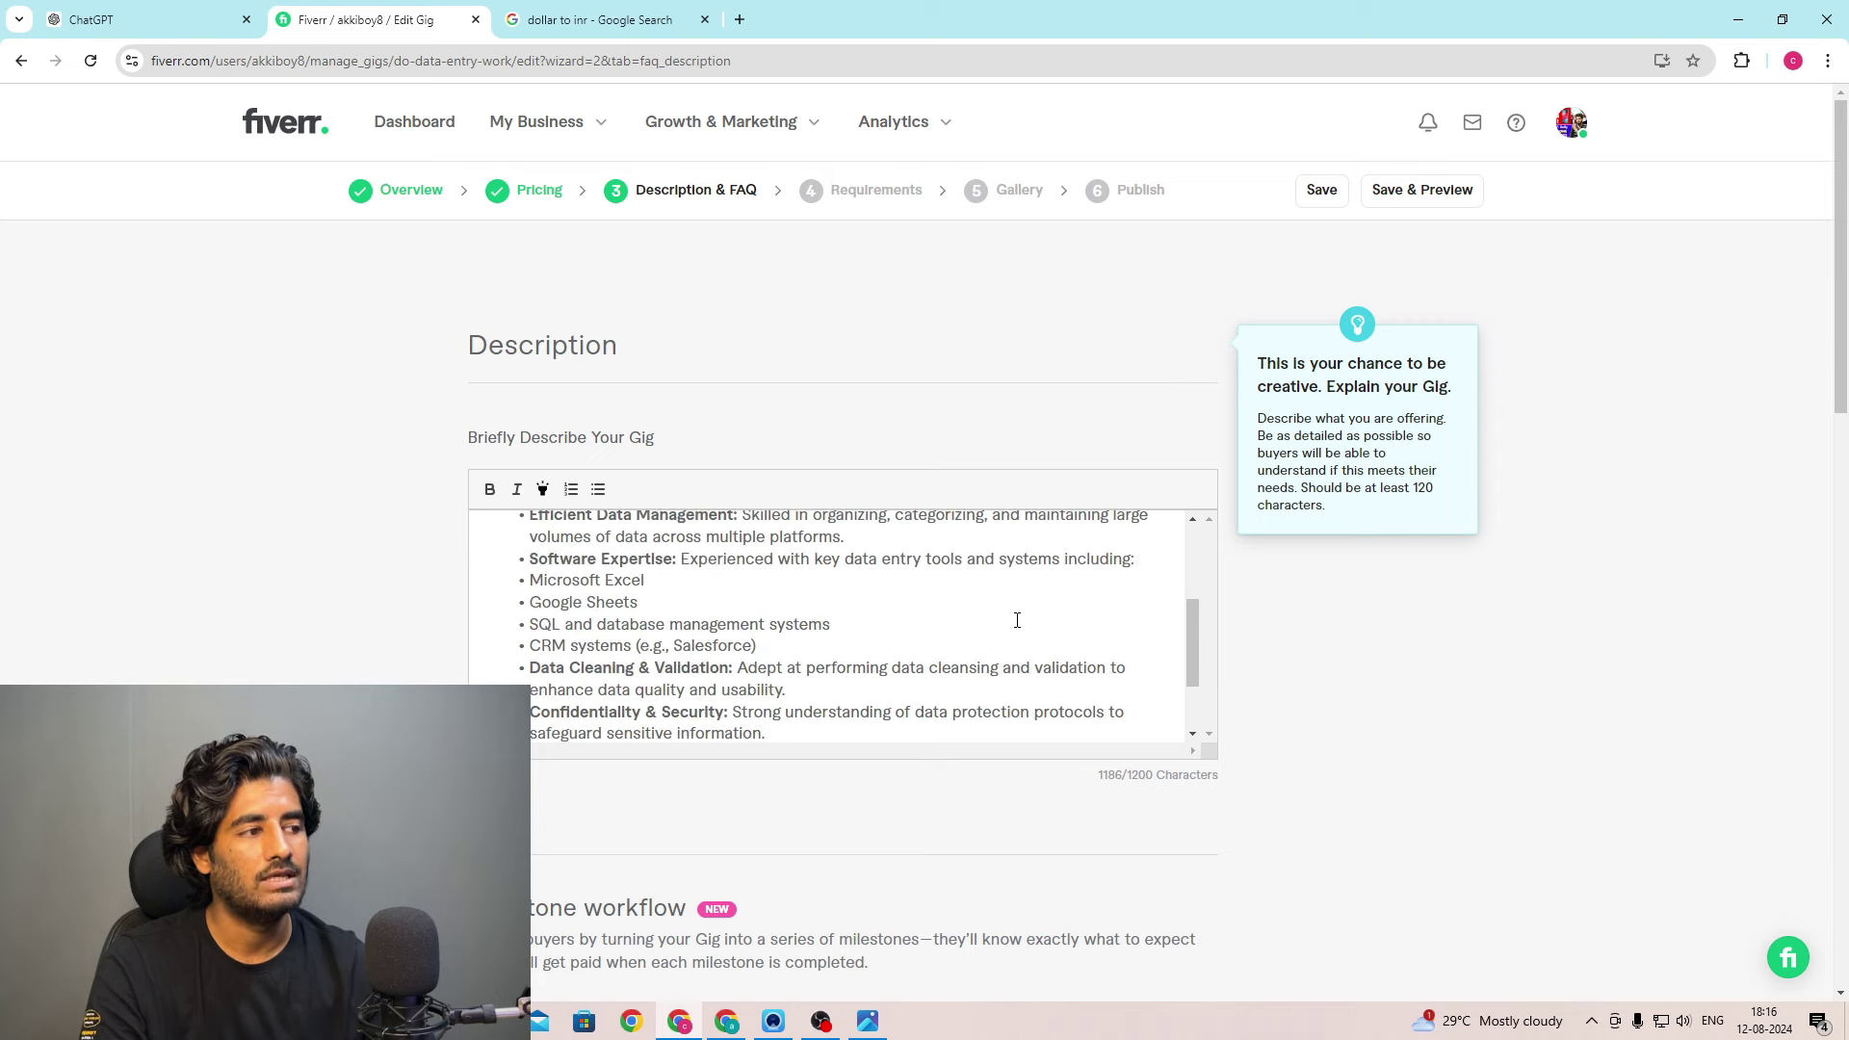
pyautogui.scroll(-1, 1016, 623)
pyautogui.scroll(4, 1024, 689)
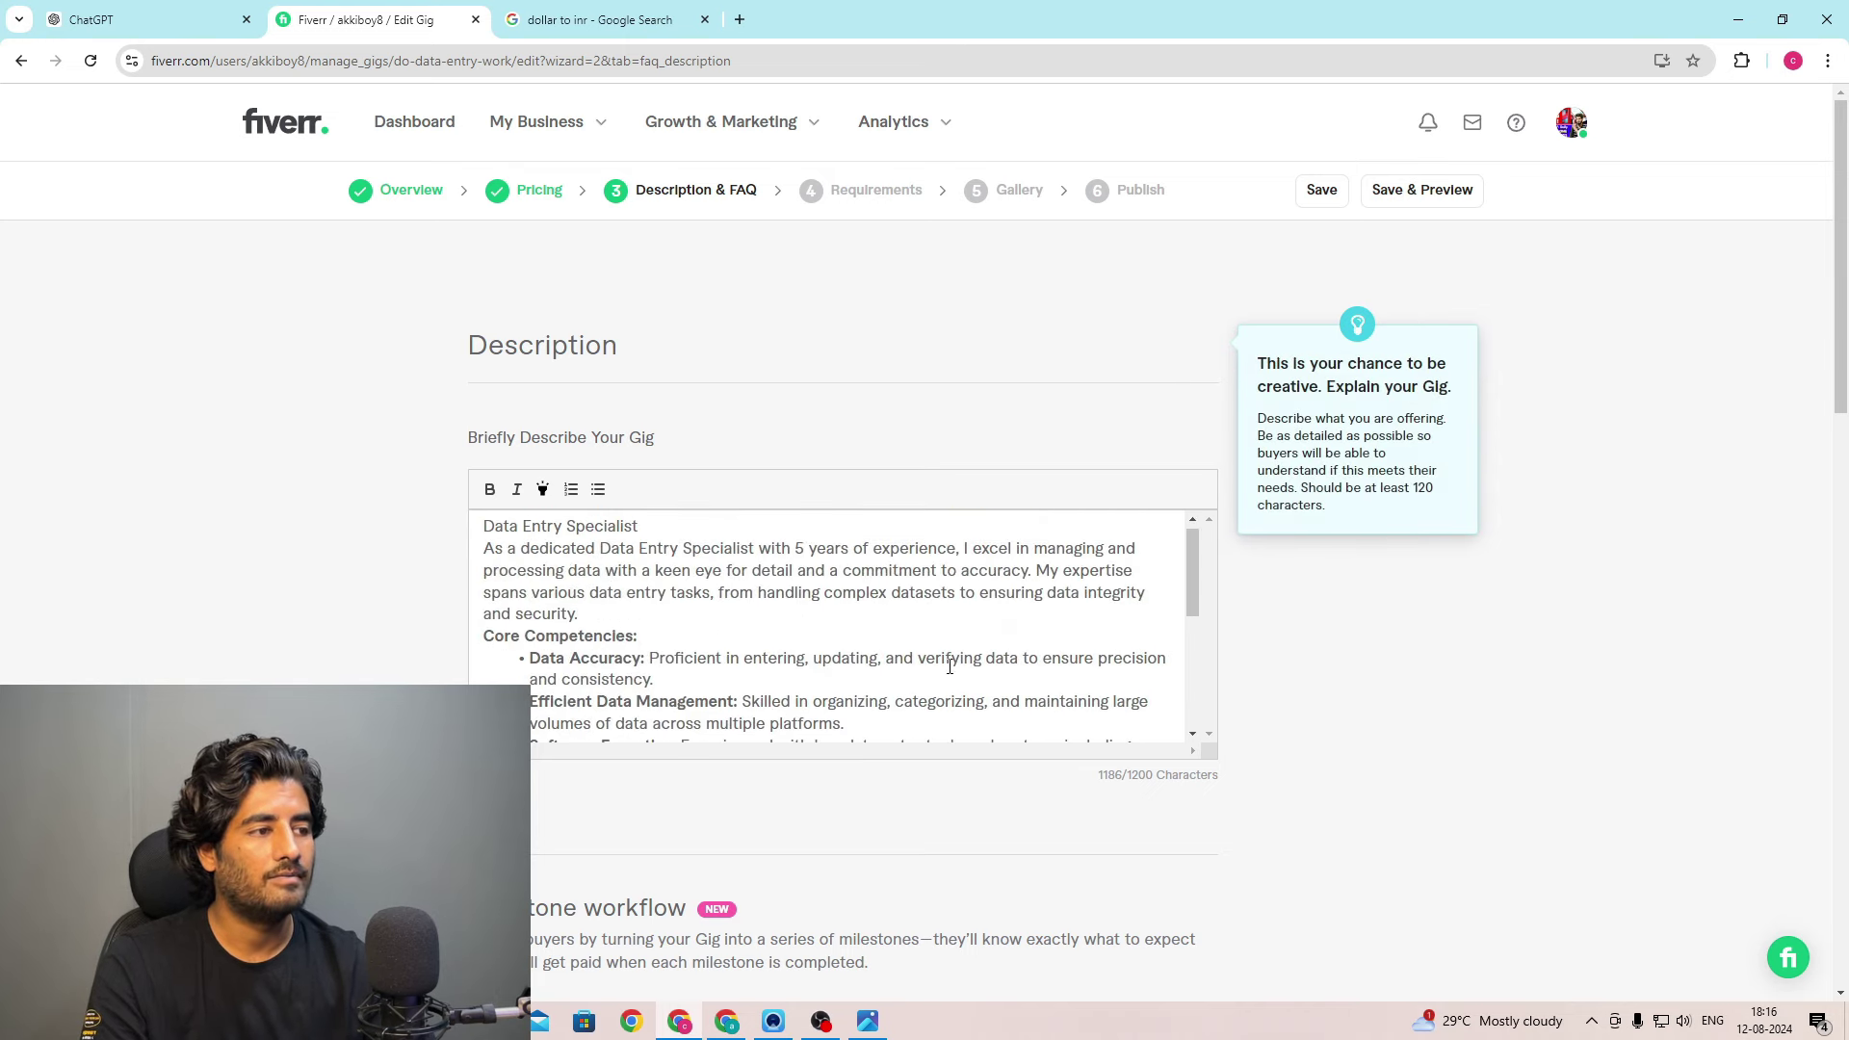
pyautogui.scroll(-2, 879, 610)
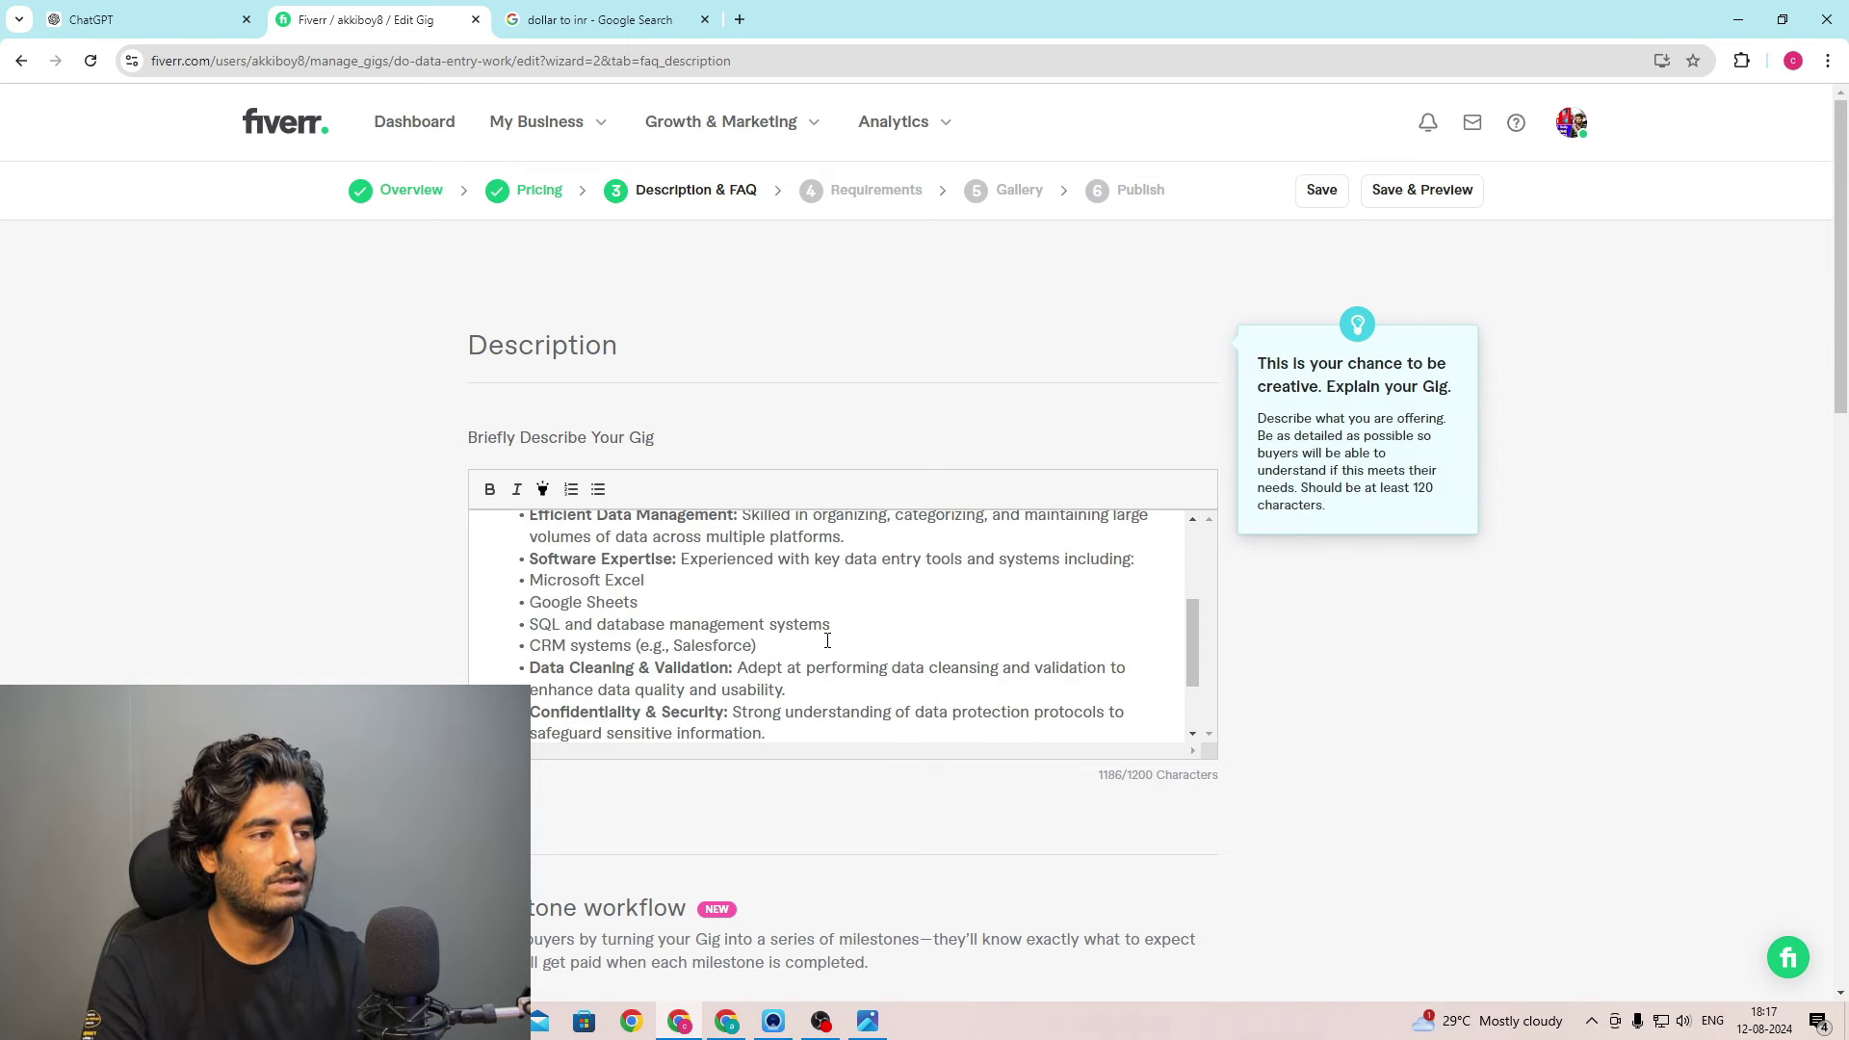
pyautogui.scroll(-1, 771, 626)
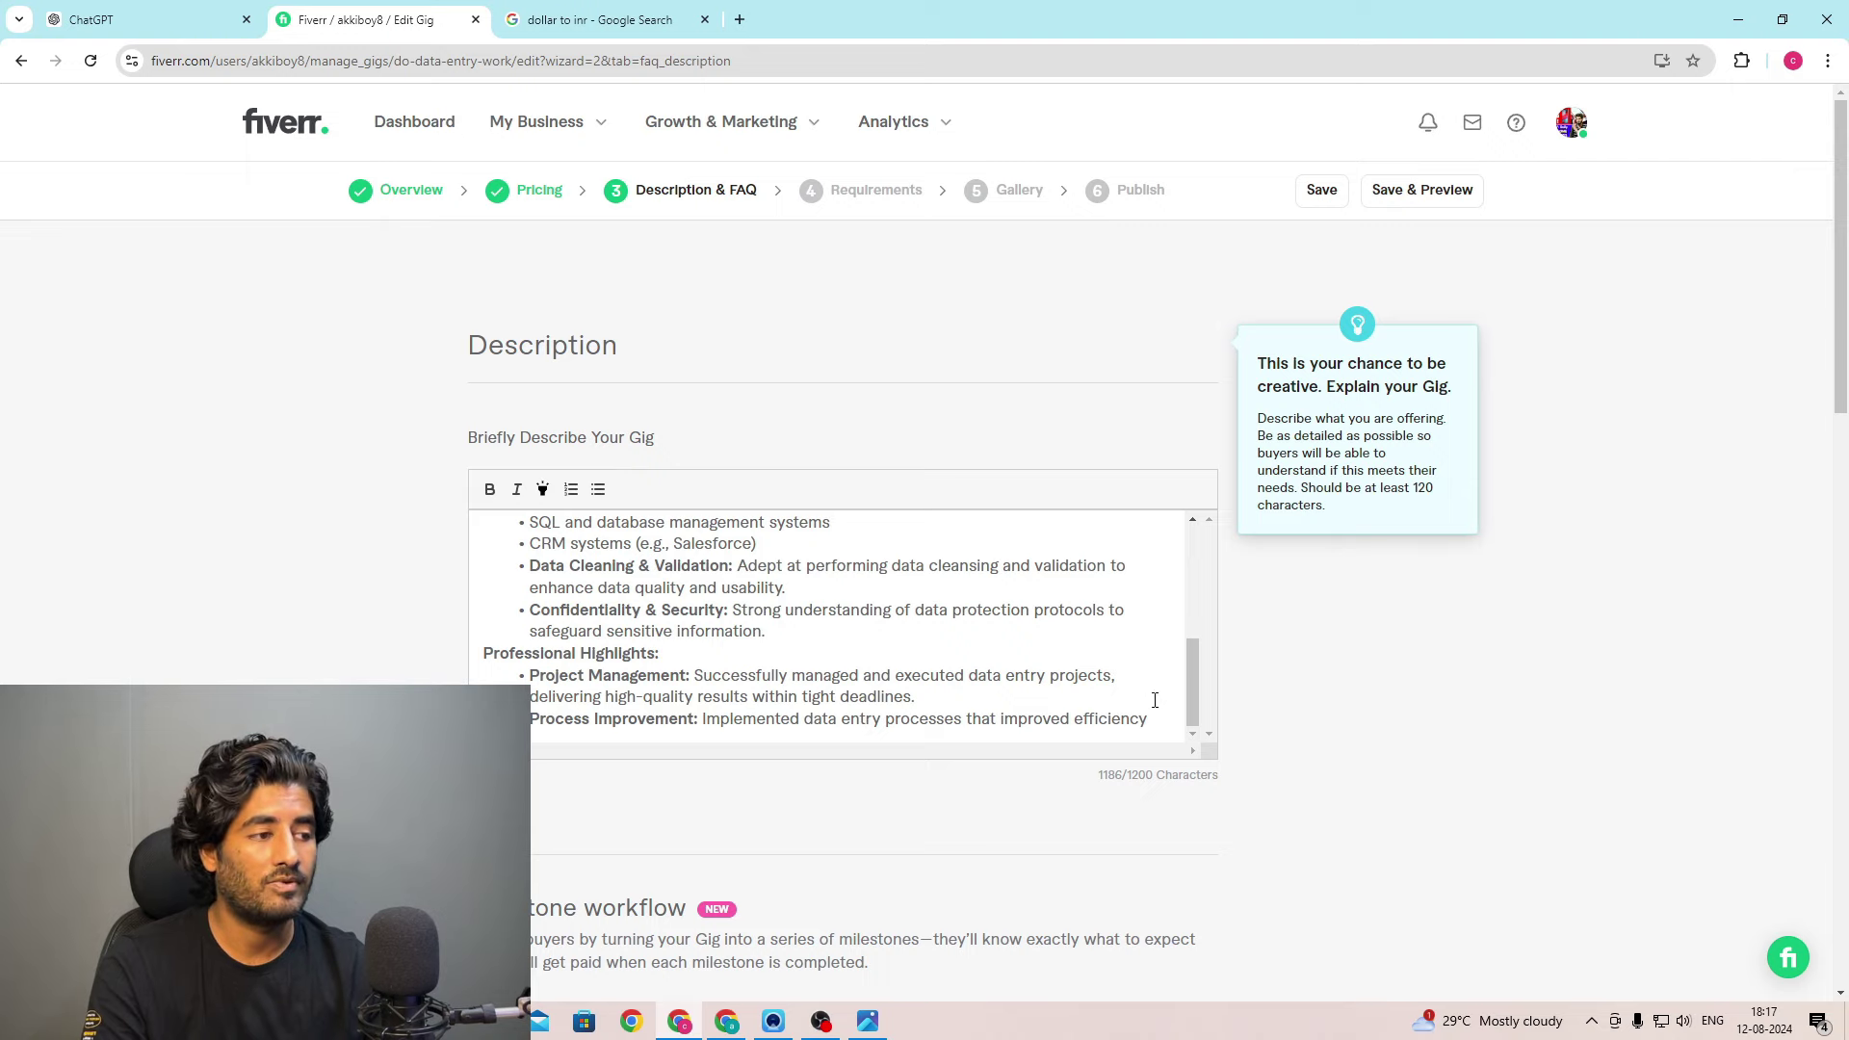
pyautogui.scroll(-3, 1292, 736)
pyautogui.scroll(-2, 1295, 736)
pyautogui.scroll(-4, 1298, 732)
pyautogui.scroll(-1, 1300, 729)
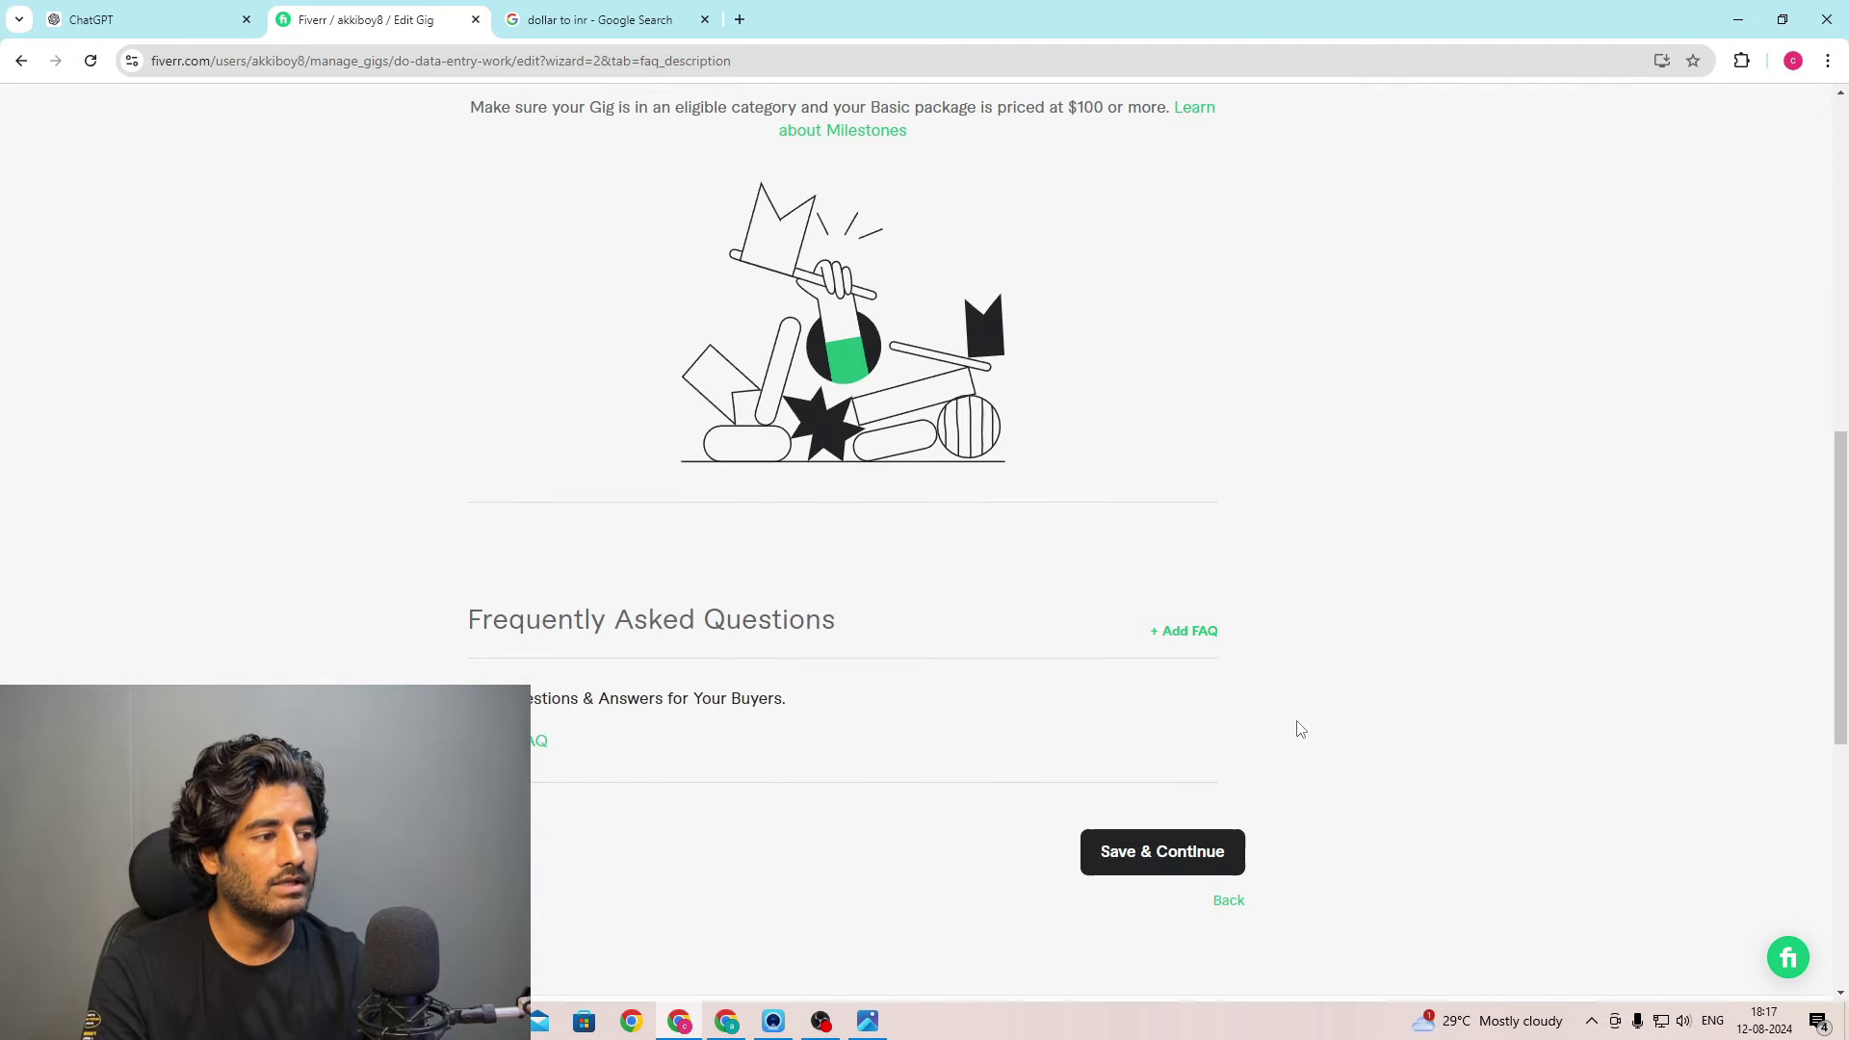
pyautogui.scroll(-3, 902, 536)
pyautogui.scroll(4, 664, 577)
pyautogui.scroll(3, 671, 624)
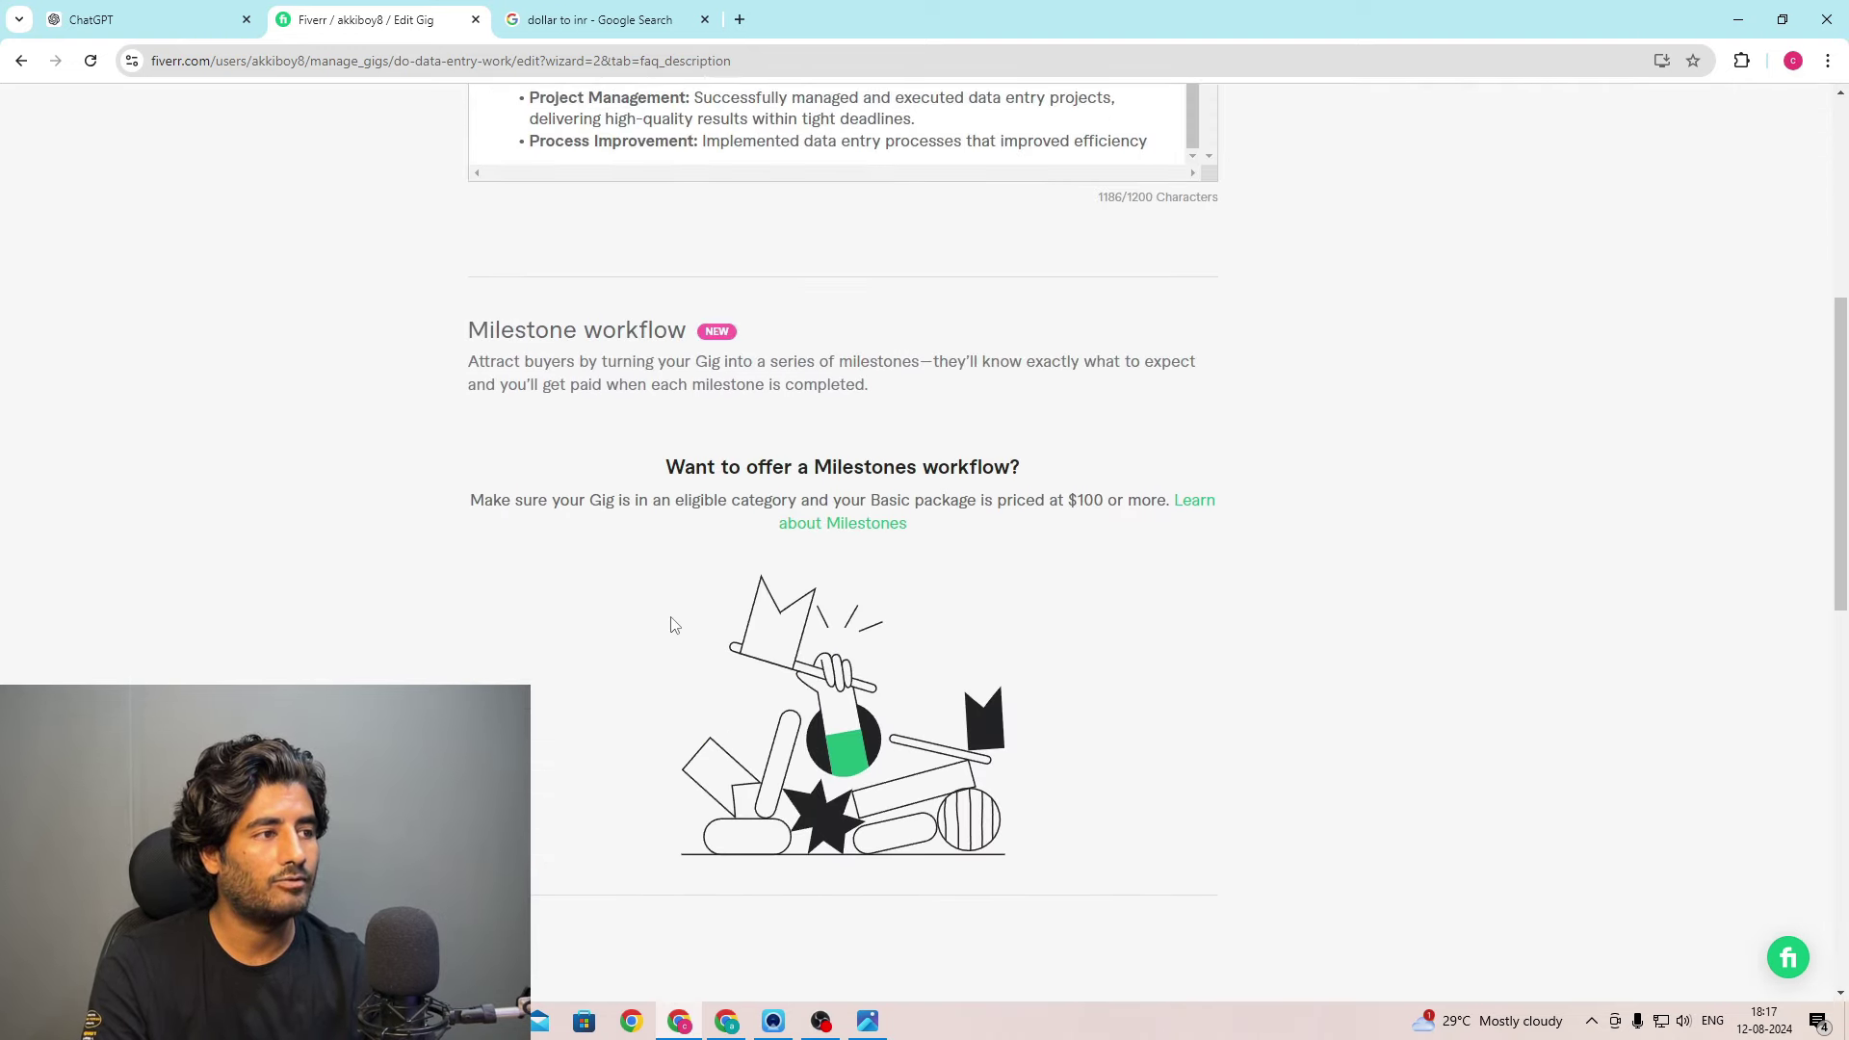
pyautogui.scroll(-3, 671, 624)
# Step: Save the Description & FAQ step and bring up the Requirements page's FIVERR QUESTIONS
pyautogui.click(1117, 859)
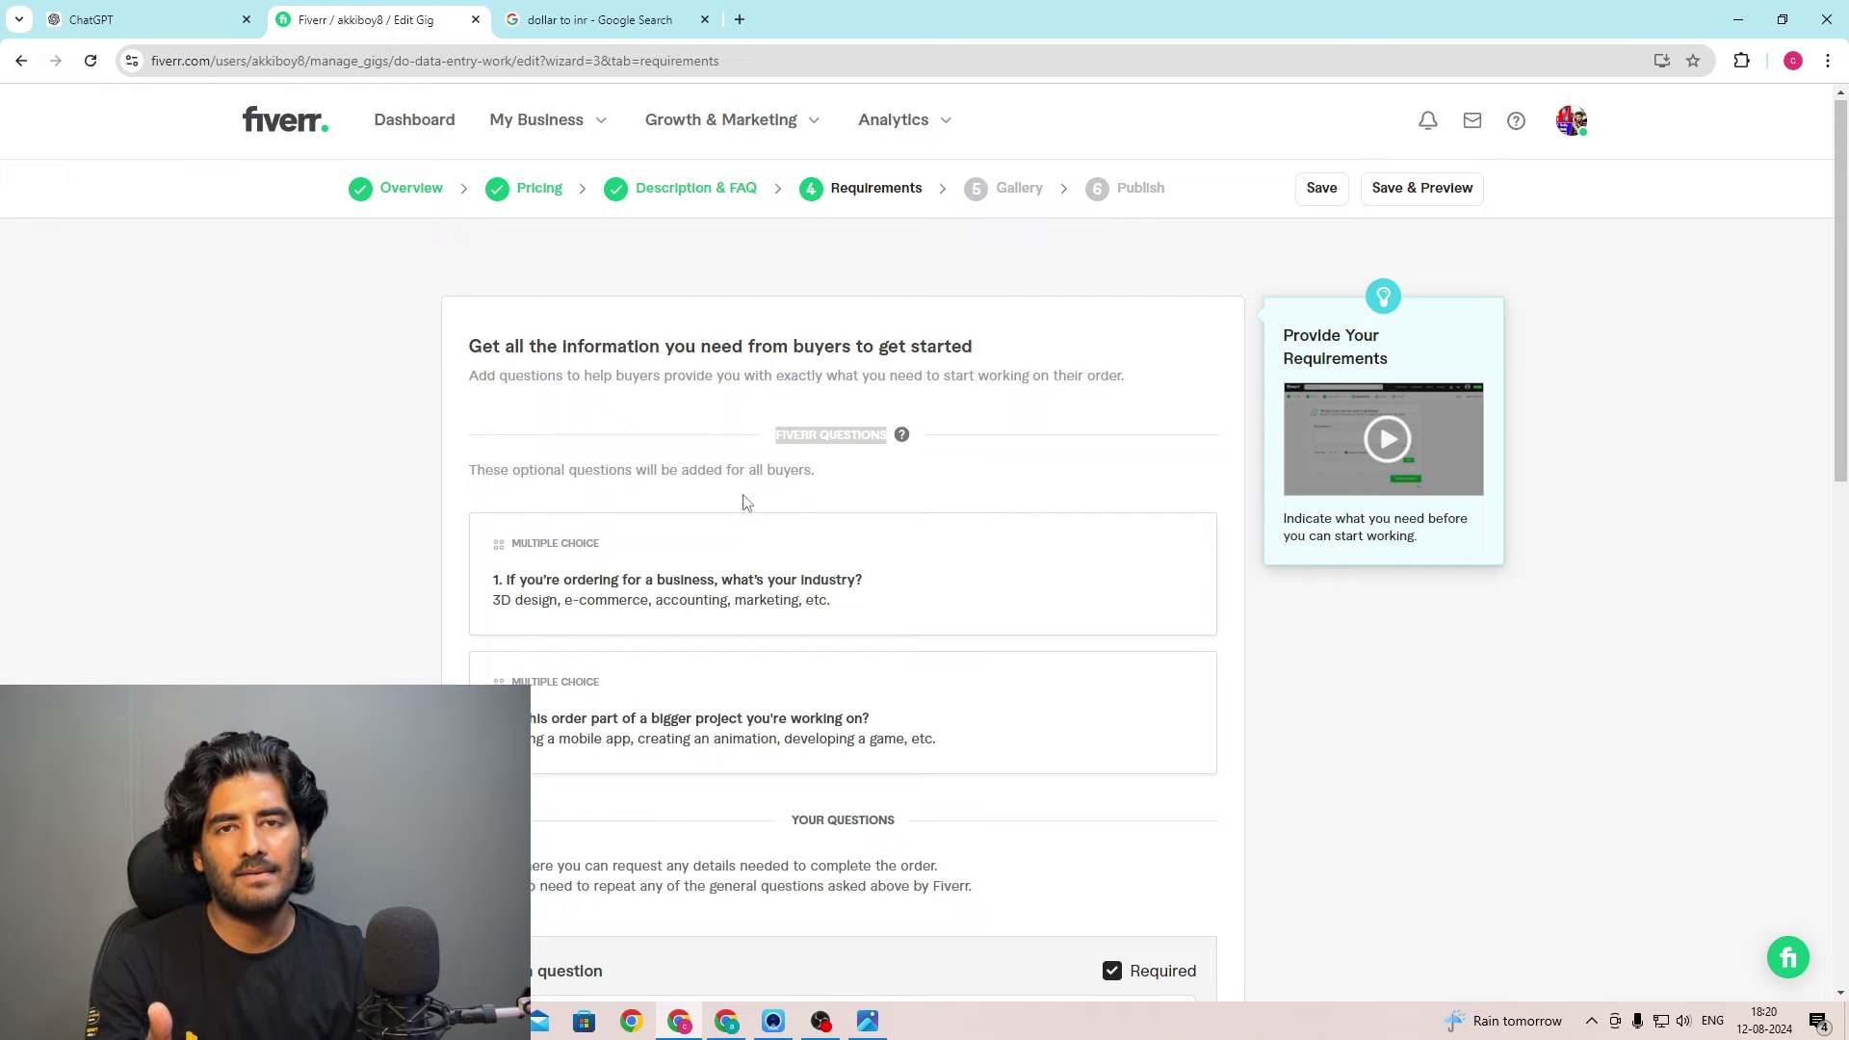
pyautogui.rightClick(788, 439)
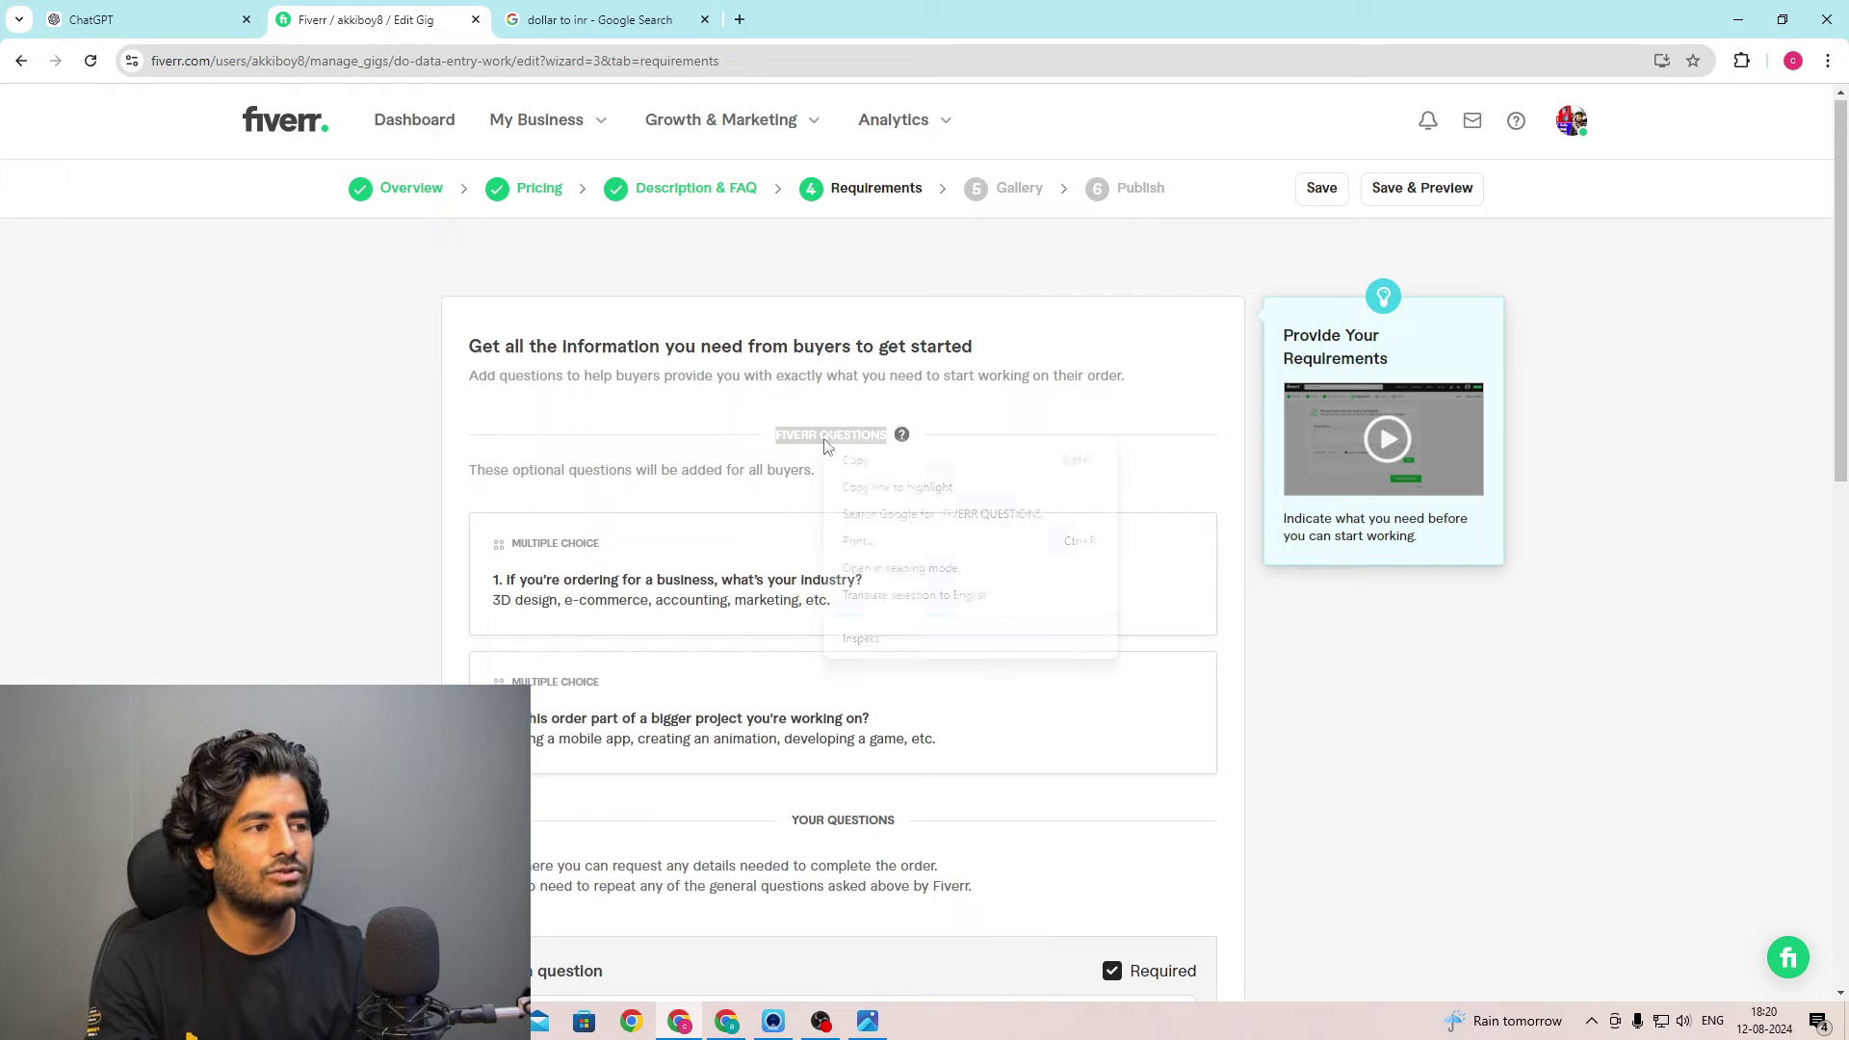
pyautogui.click(854, 459)
# Step: Copy 'What services do you offer?' from ChatGPT's suggested questions and return to Fiverr
pyautogui.click(149, 14)
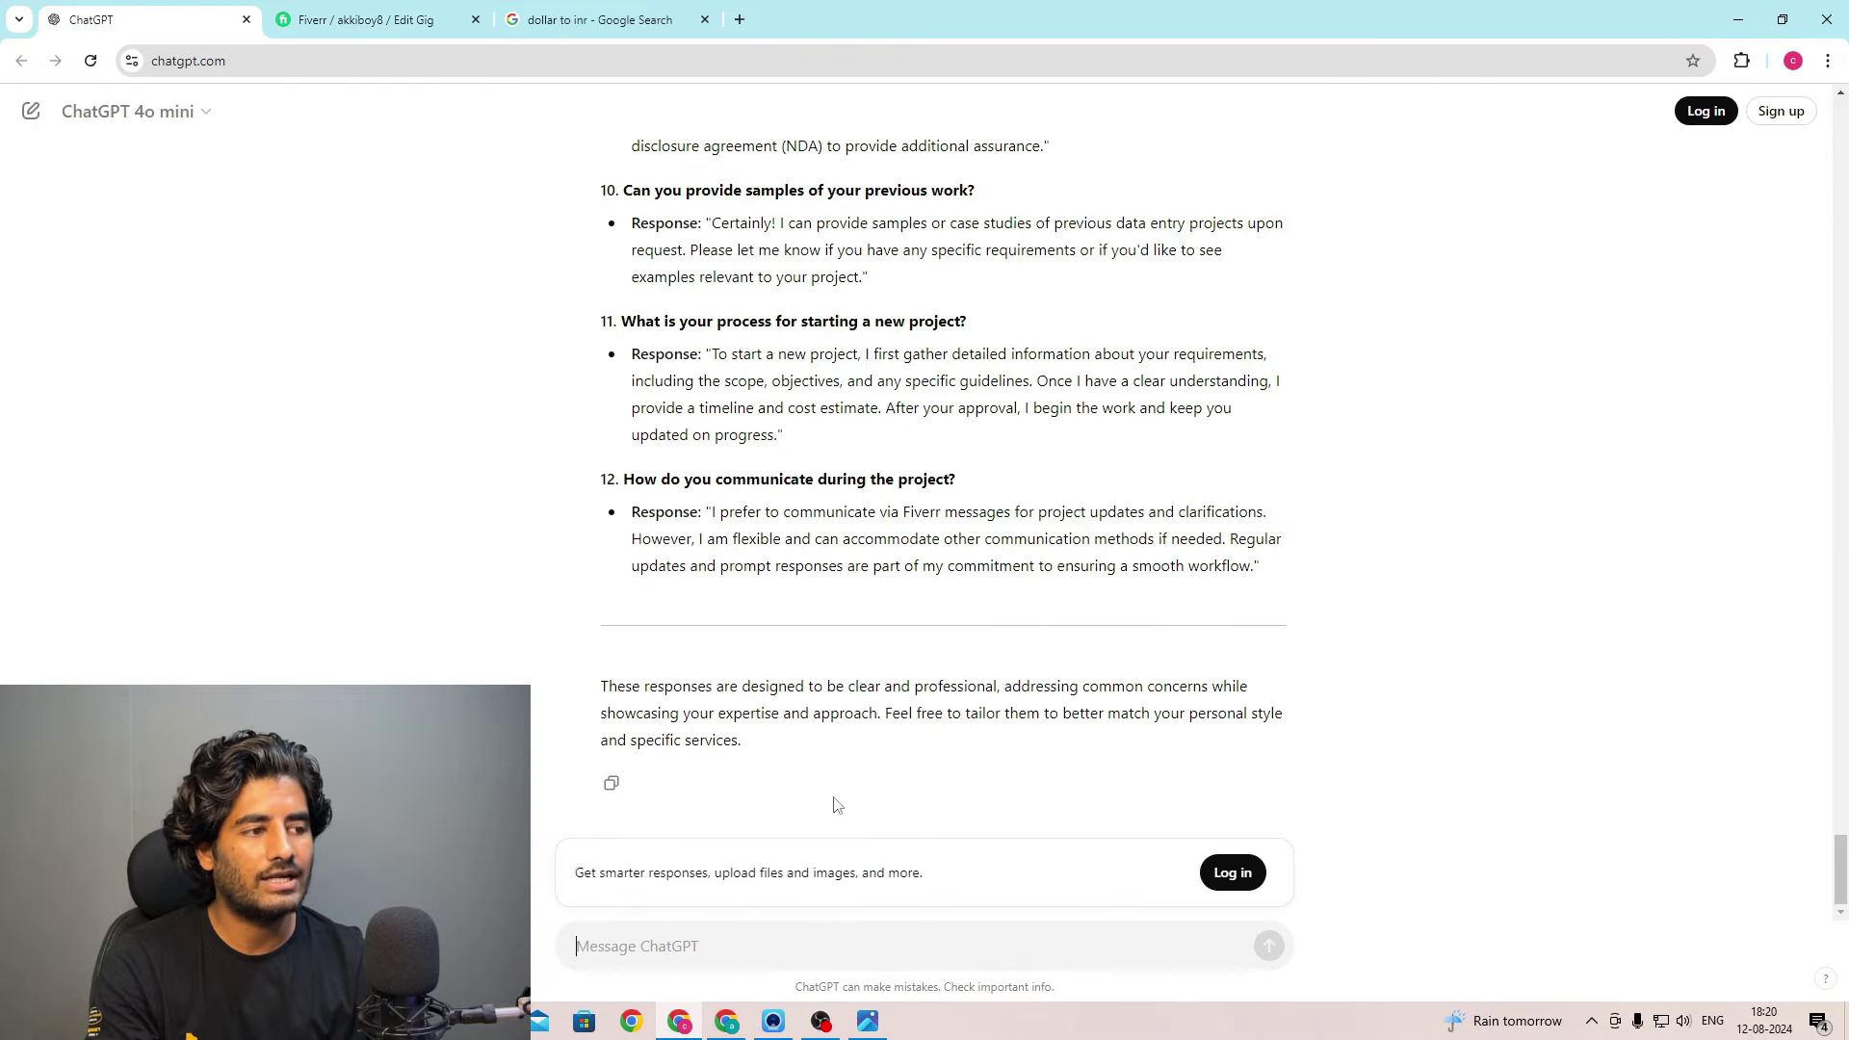
pyautogui.scroll(5, 703, 771)
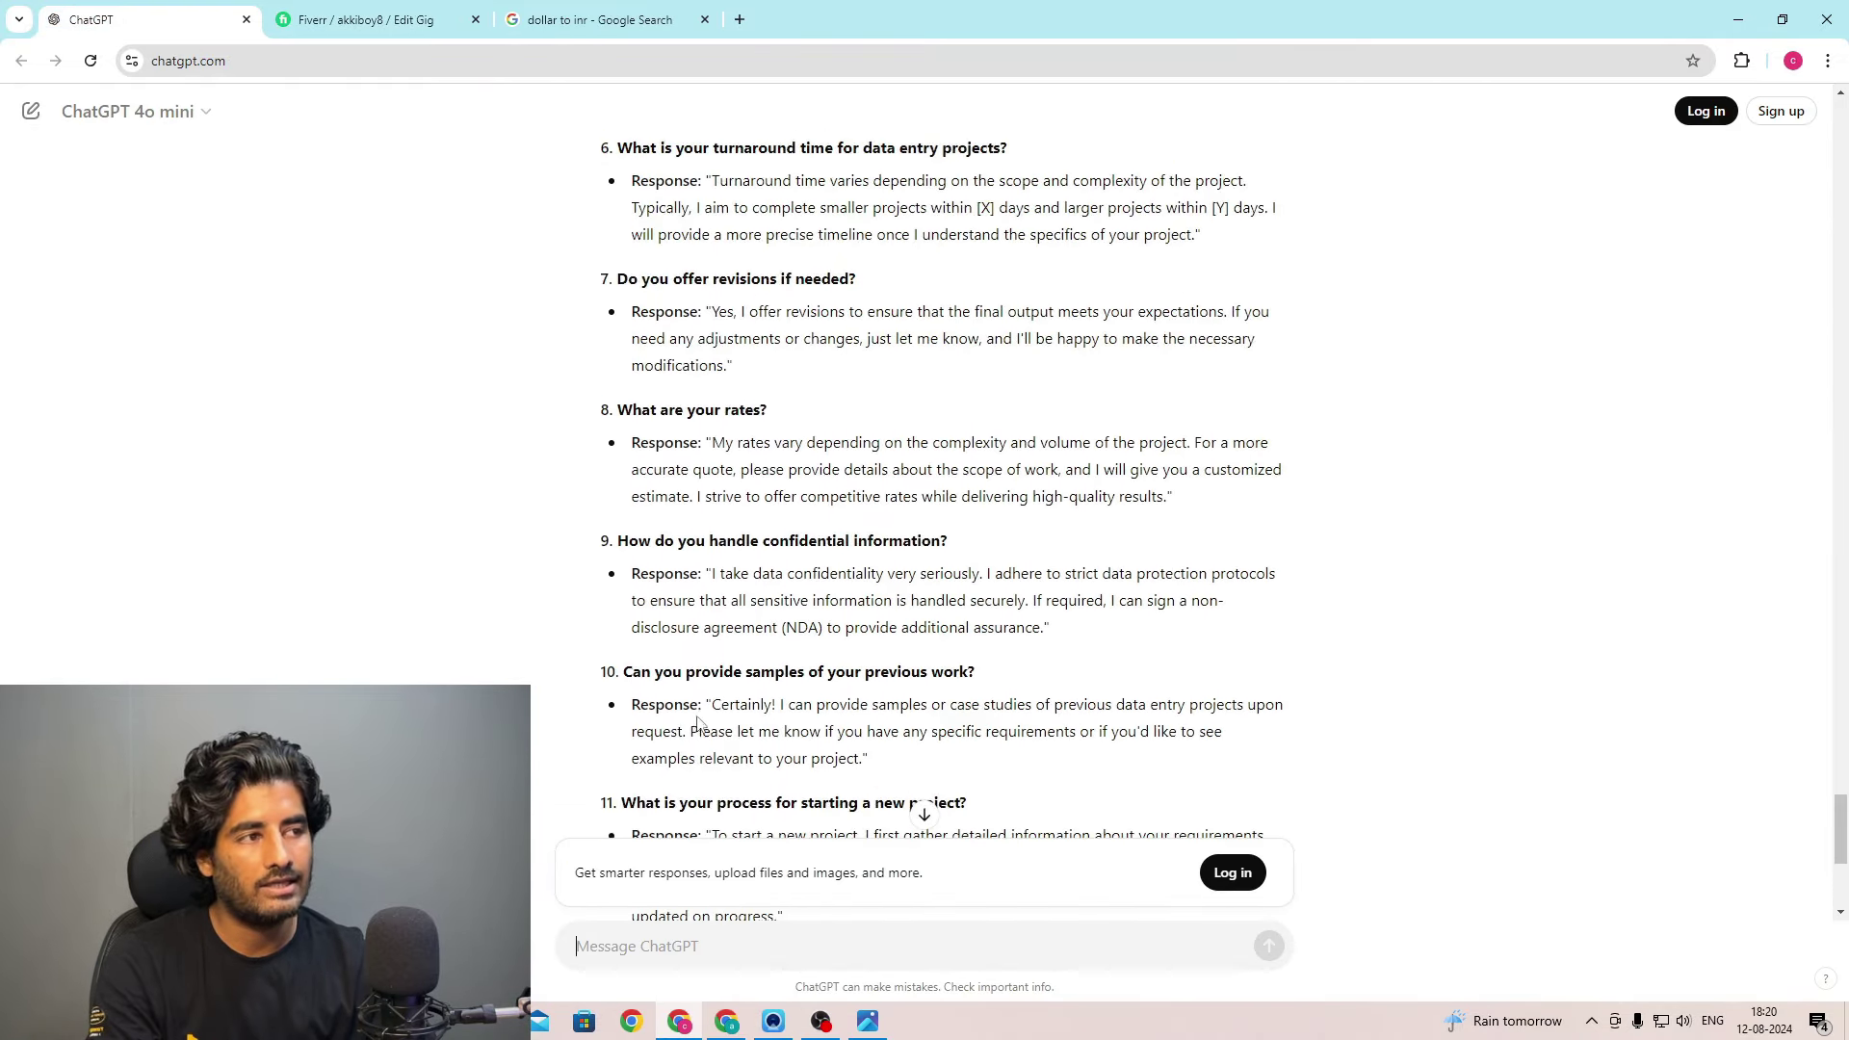
pyautogui.scroll(5, 703, 818)
pyautogui.scroll(5, 703, 674)
pyautogui.scroll(5, 689, 616)
pyautogui.scroll(2, 681, 601)
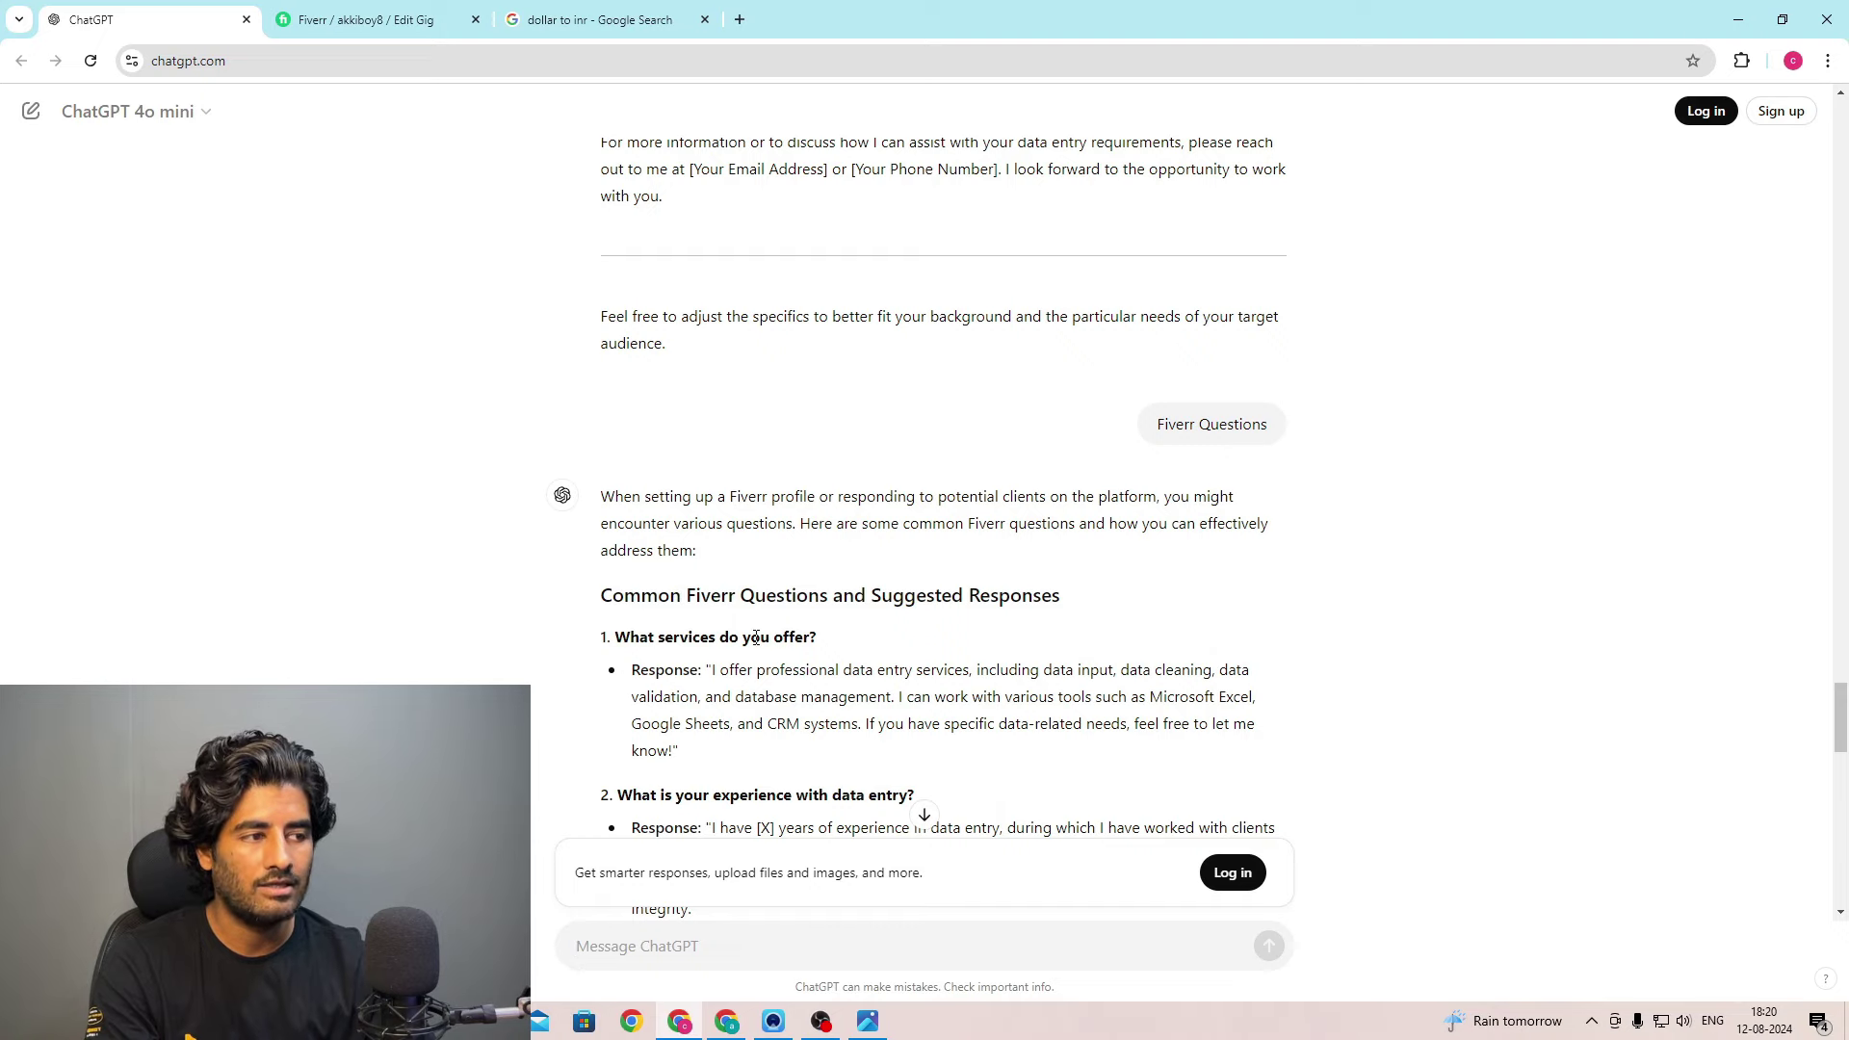
pyautogui.scroll(-1, 742, 641)
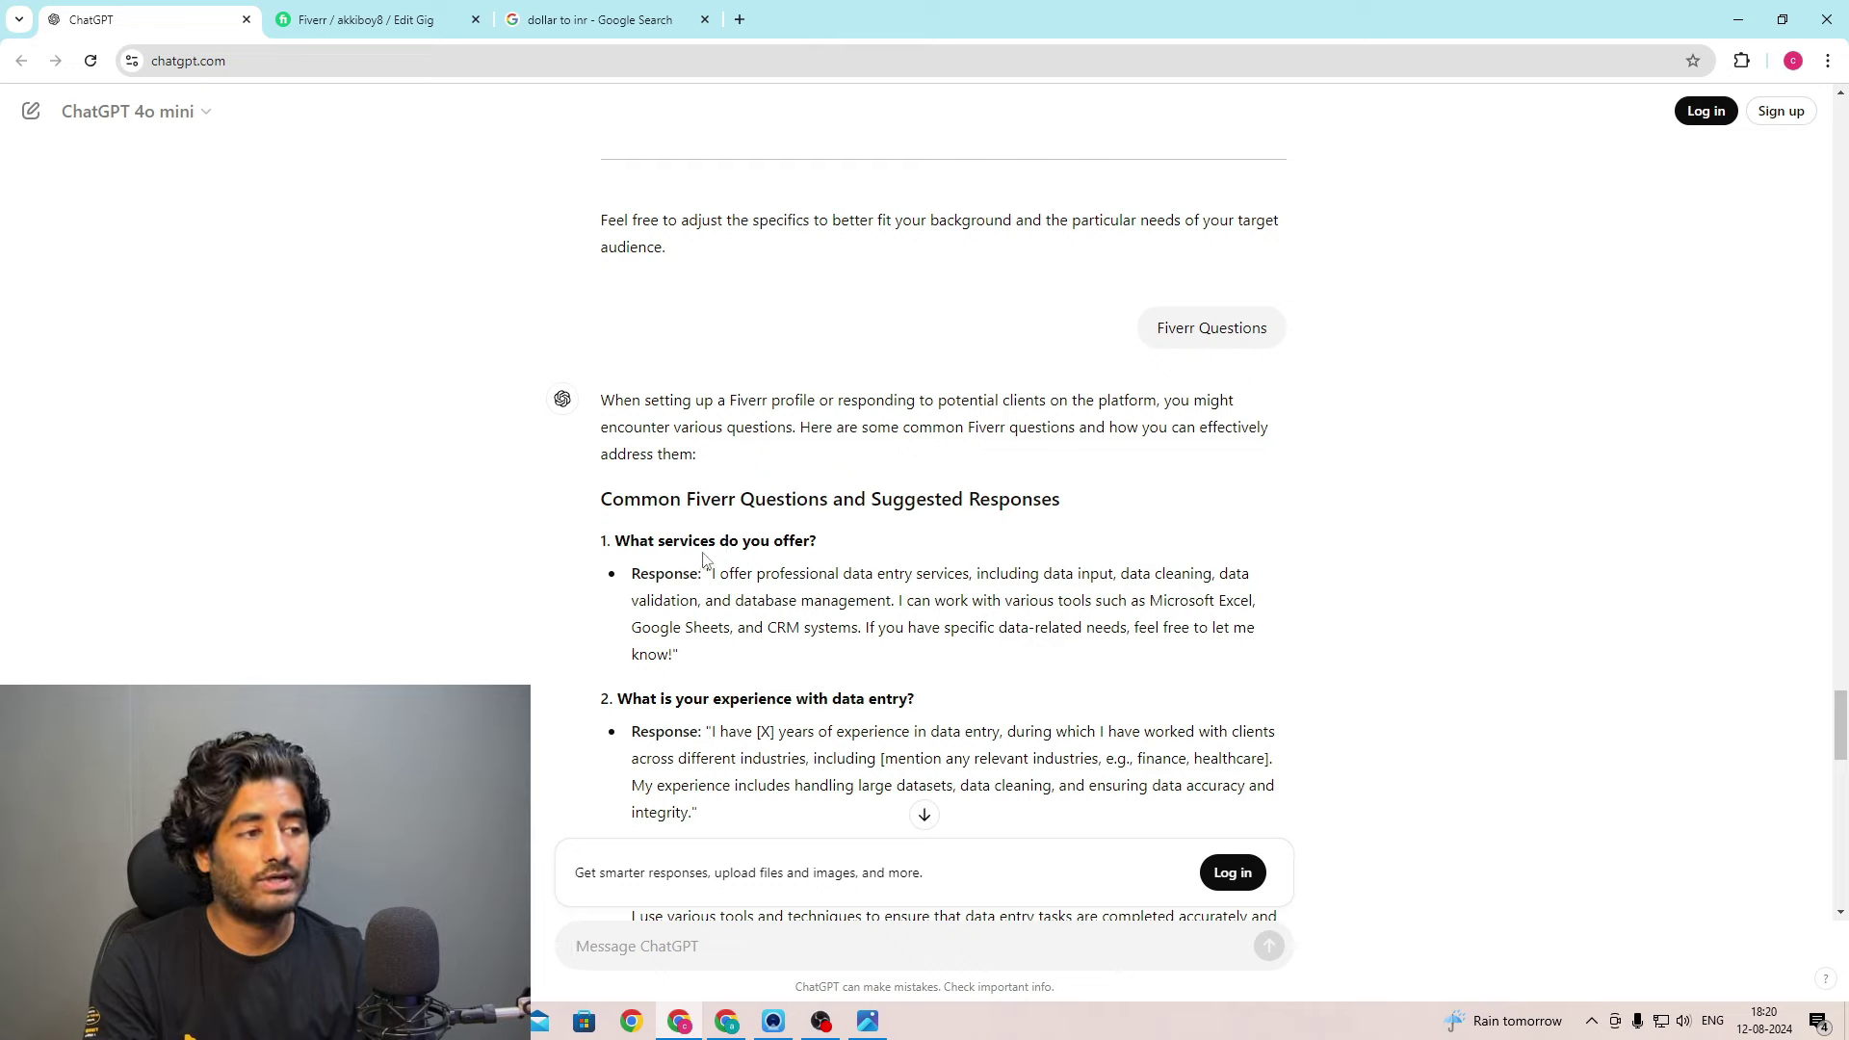
pyautogui.moveTo(658, 538); pyautogui.dragTo(811, 538)
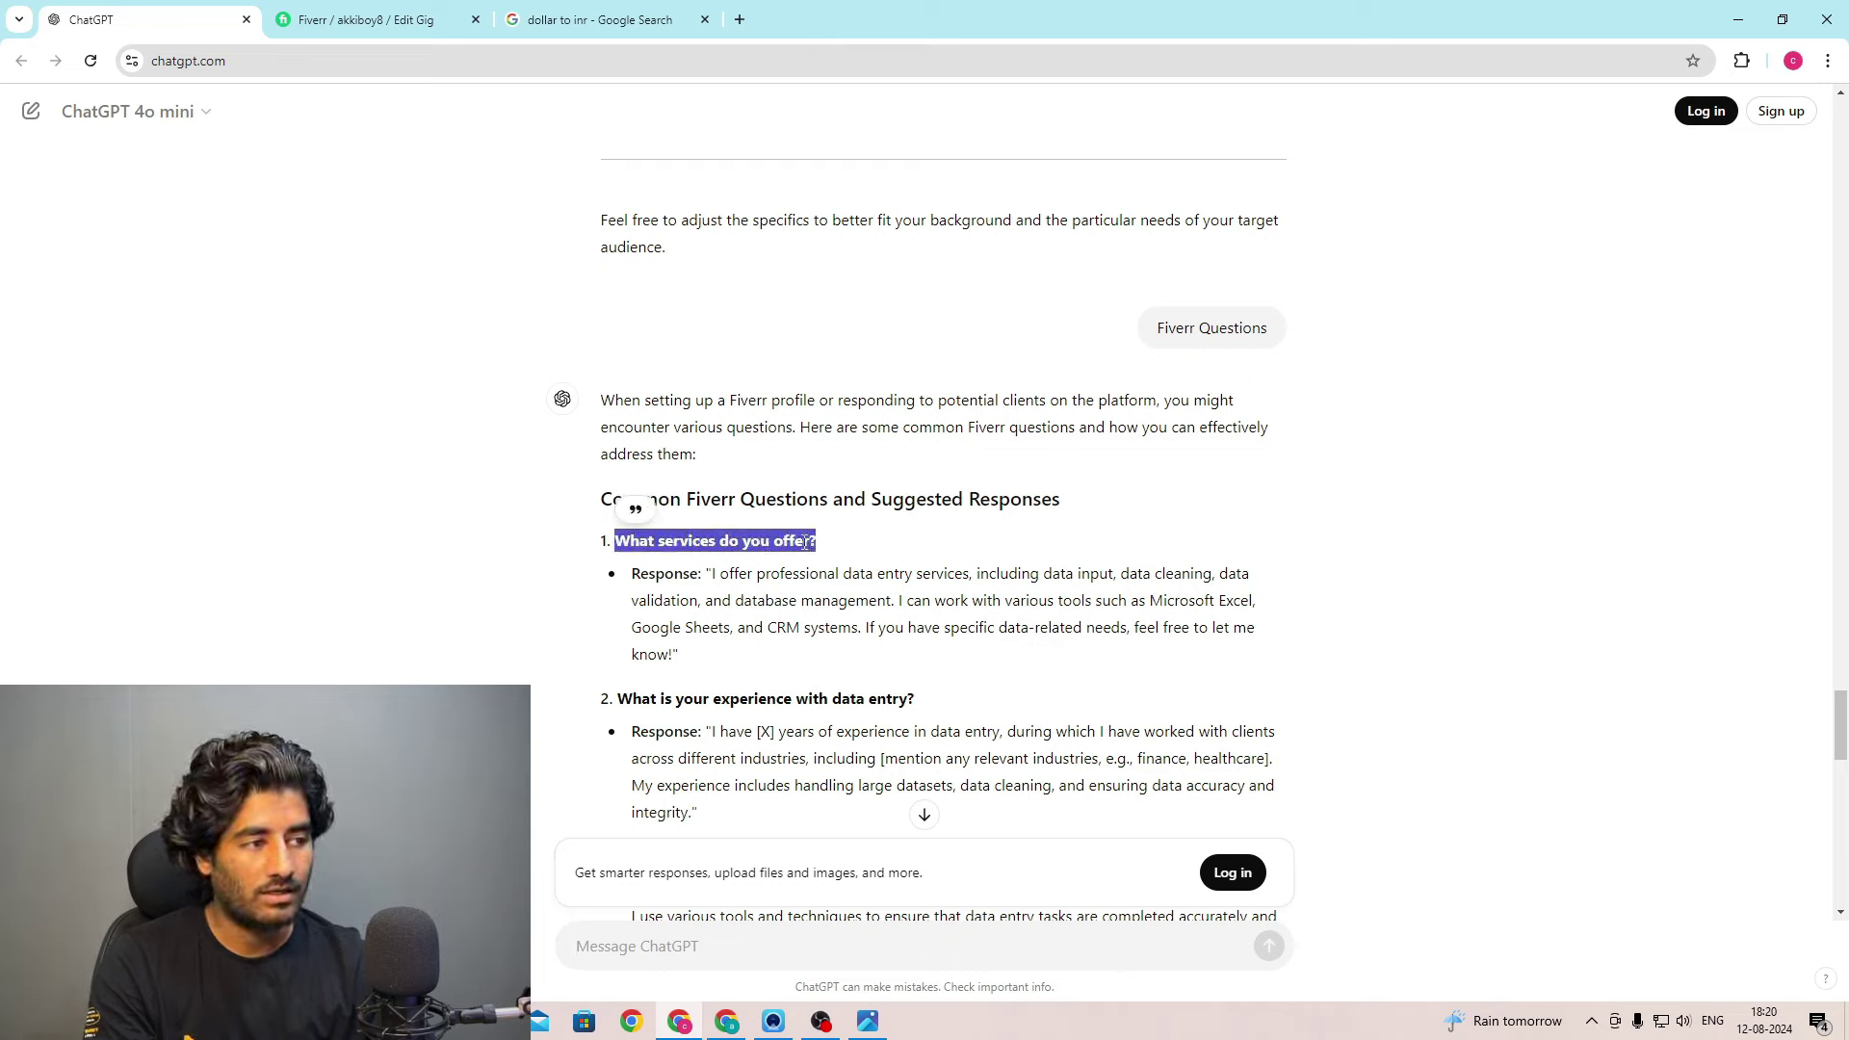
pyautogui.rightClick(806, 544)
pyautogui.click(856, 565)
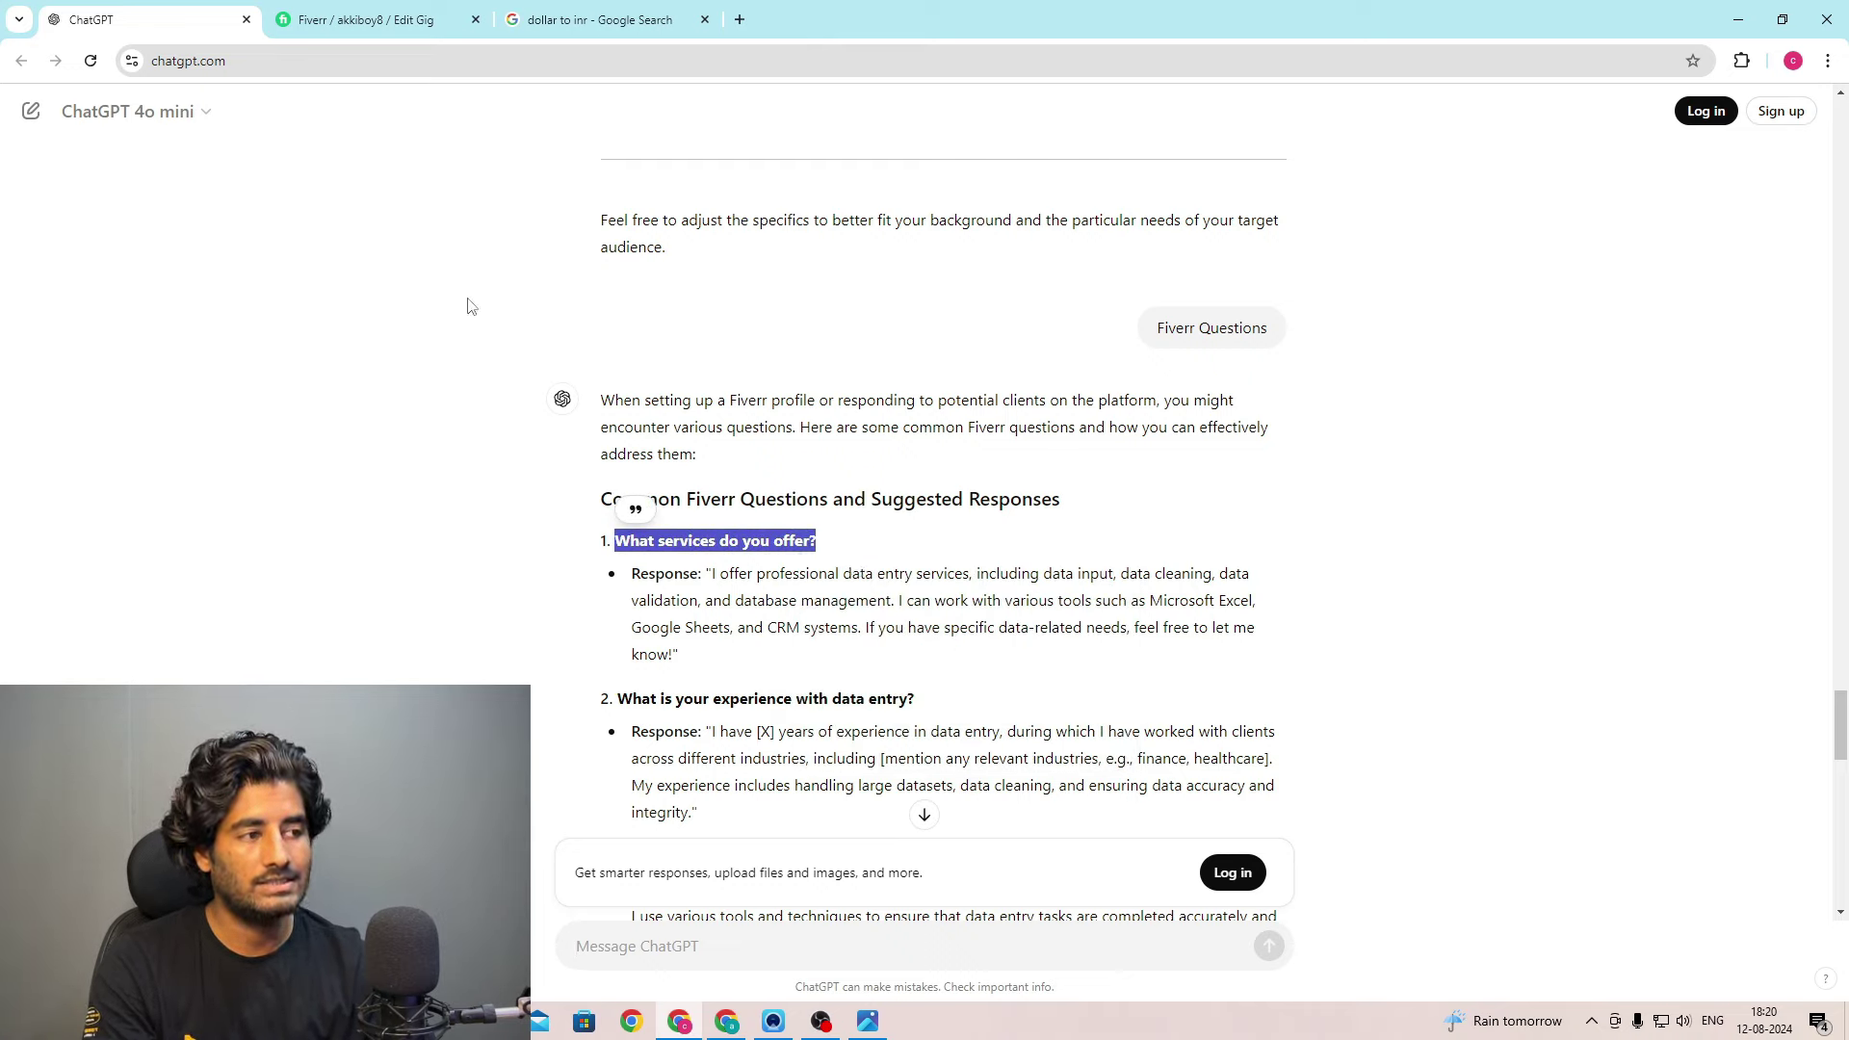
pyautogui.click(383, 11)
# Step: Add 'What services do you offer?' as a Free text buyer question and save the requirements
pyautogui.scroll(-4, 992, 653)
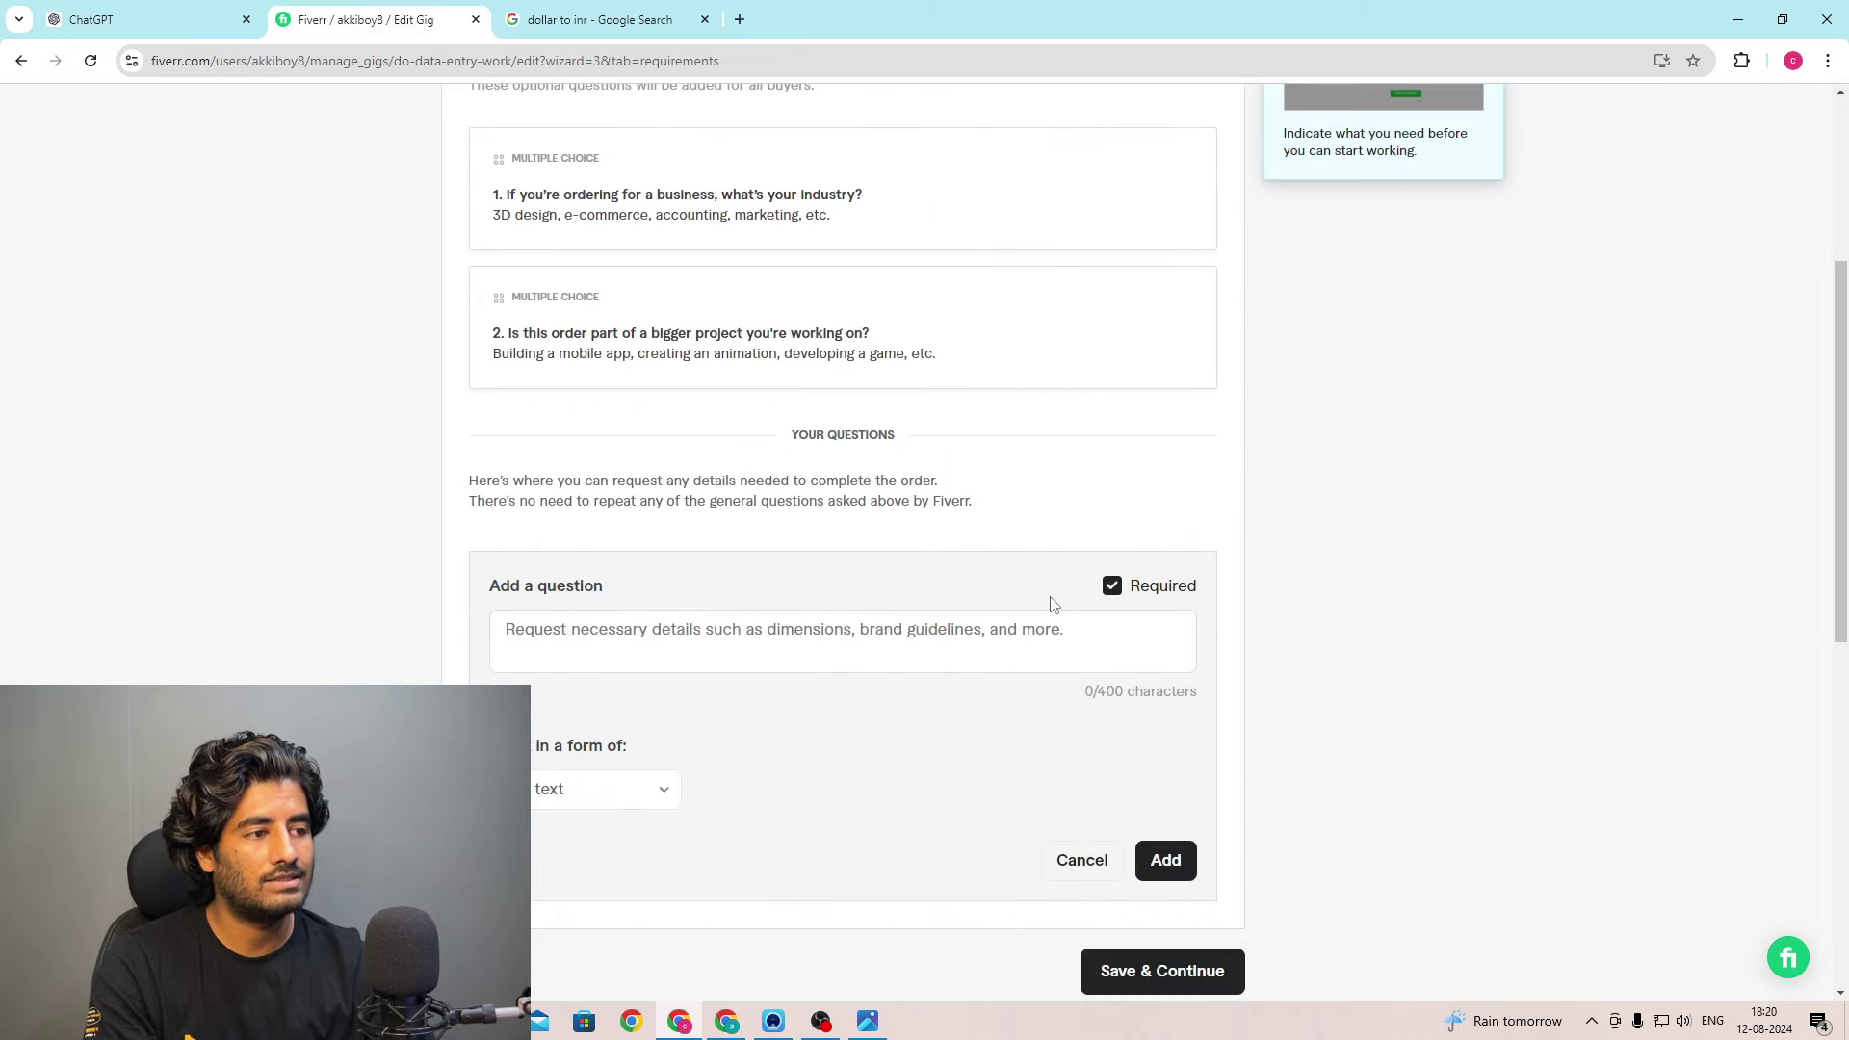
pyautogui.click(666, 642)
pyautogui.write('What services do you offer?')
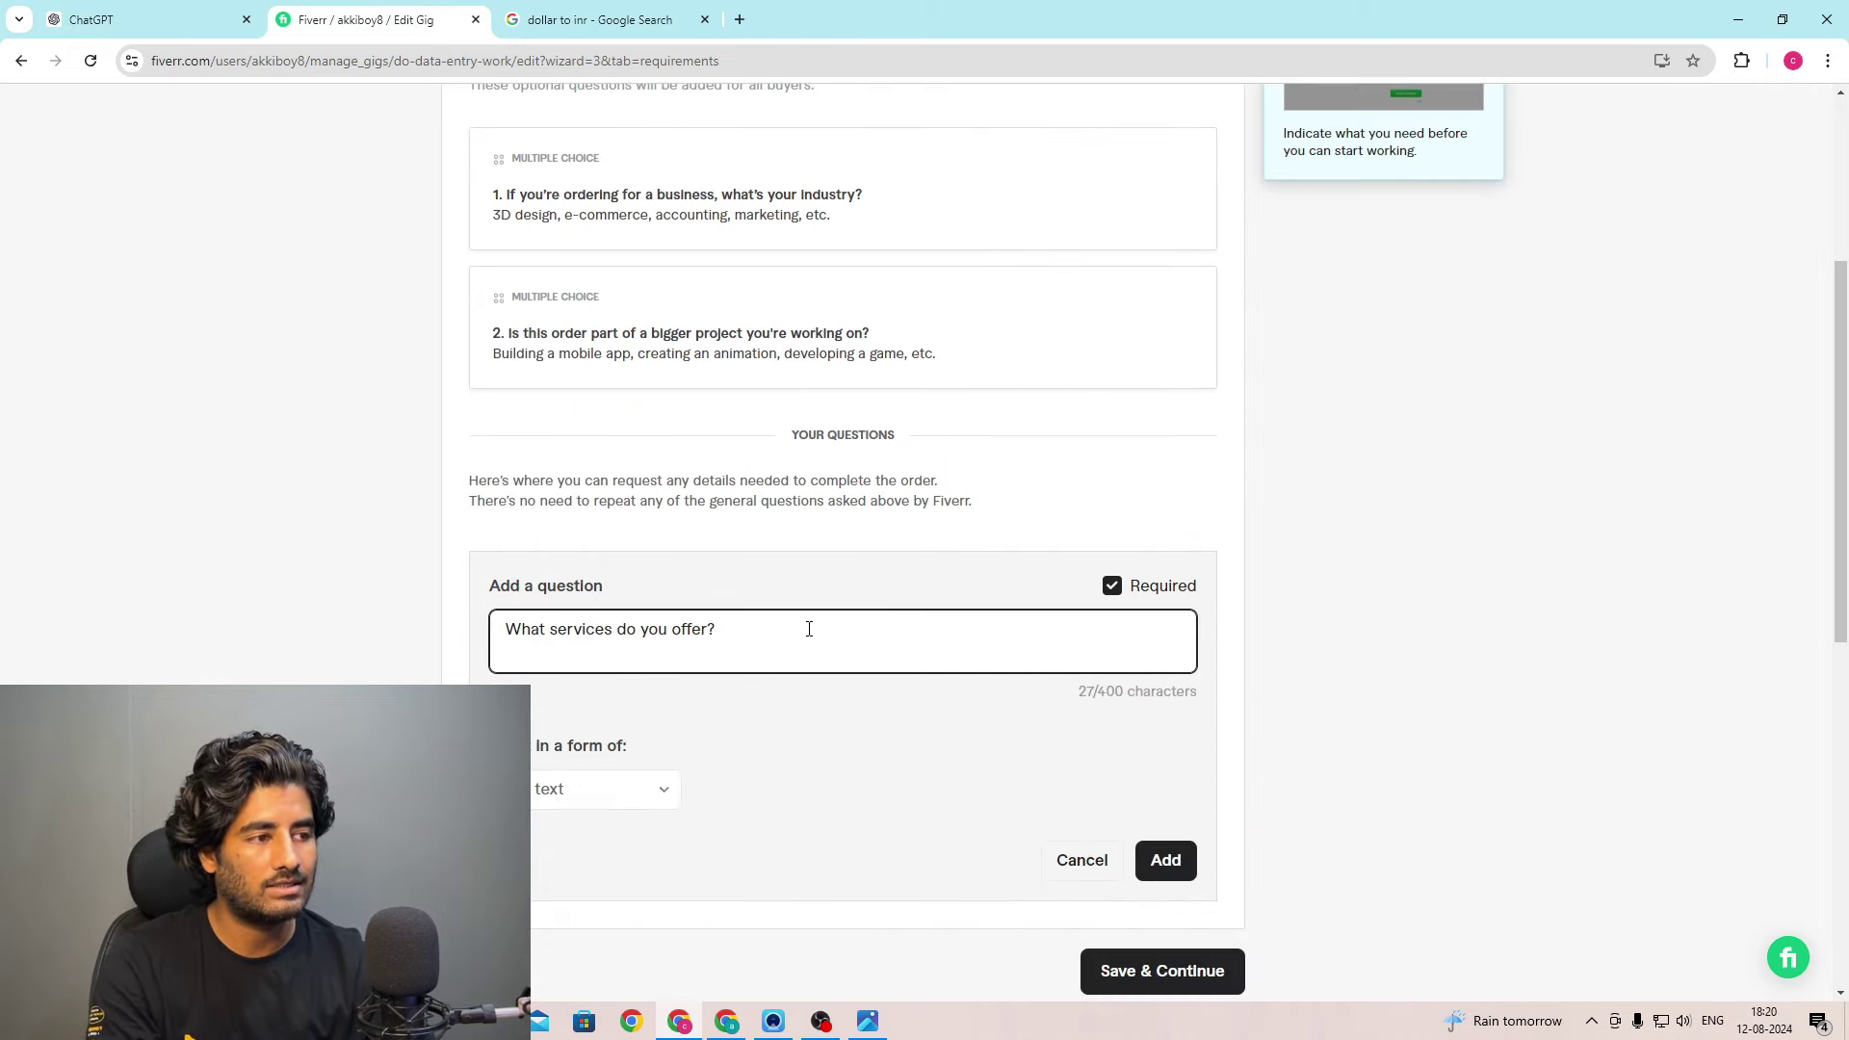
pyautogui.click(765, 742)
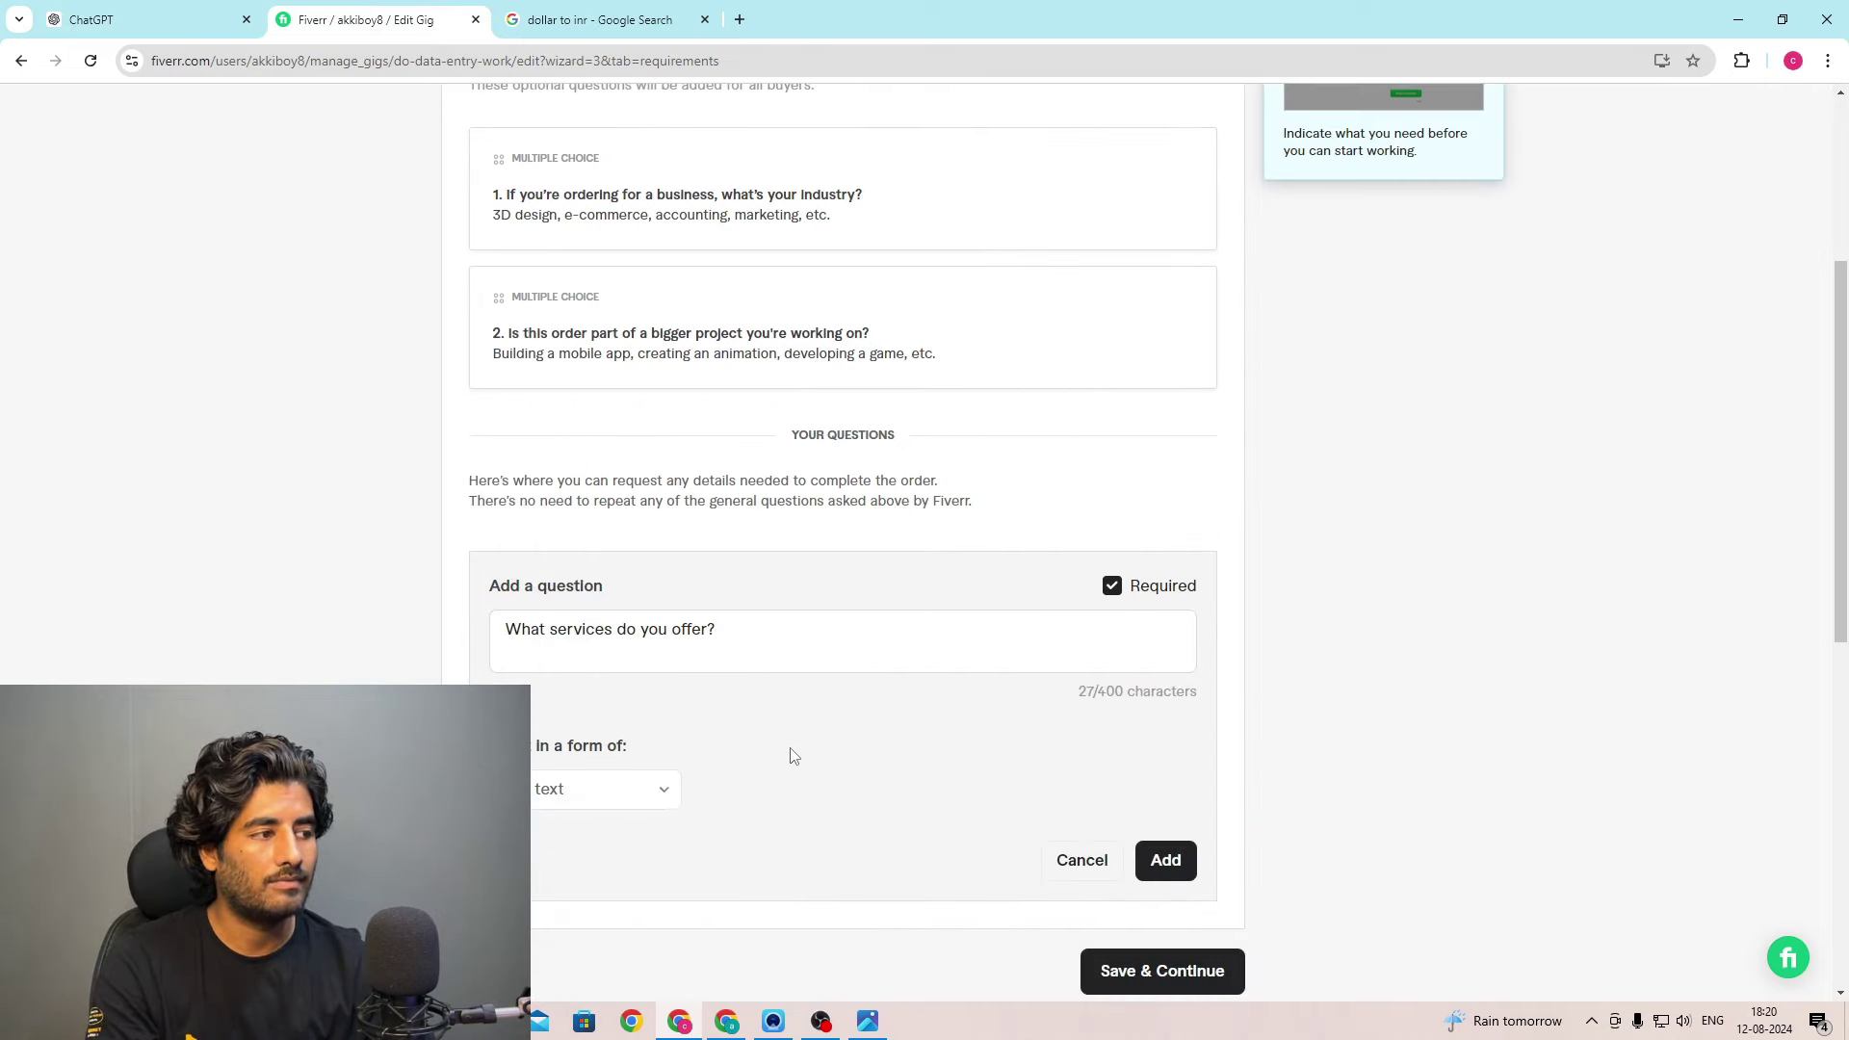
pyautogui.click(585, 797)
pyautogui.click(581, 849)
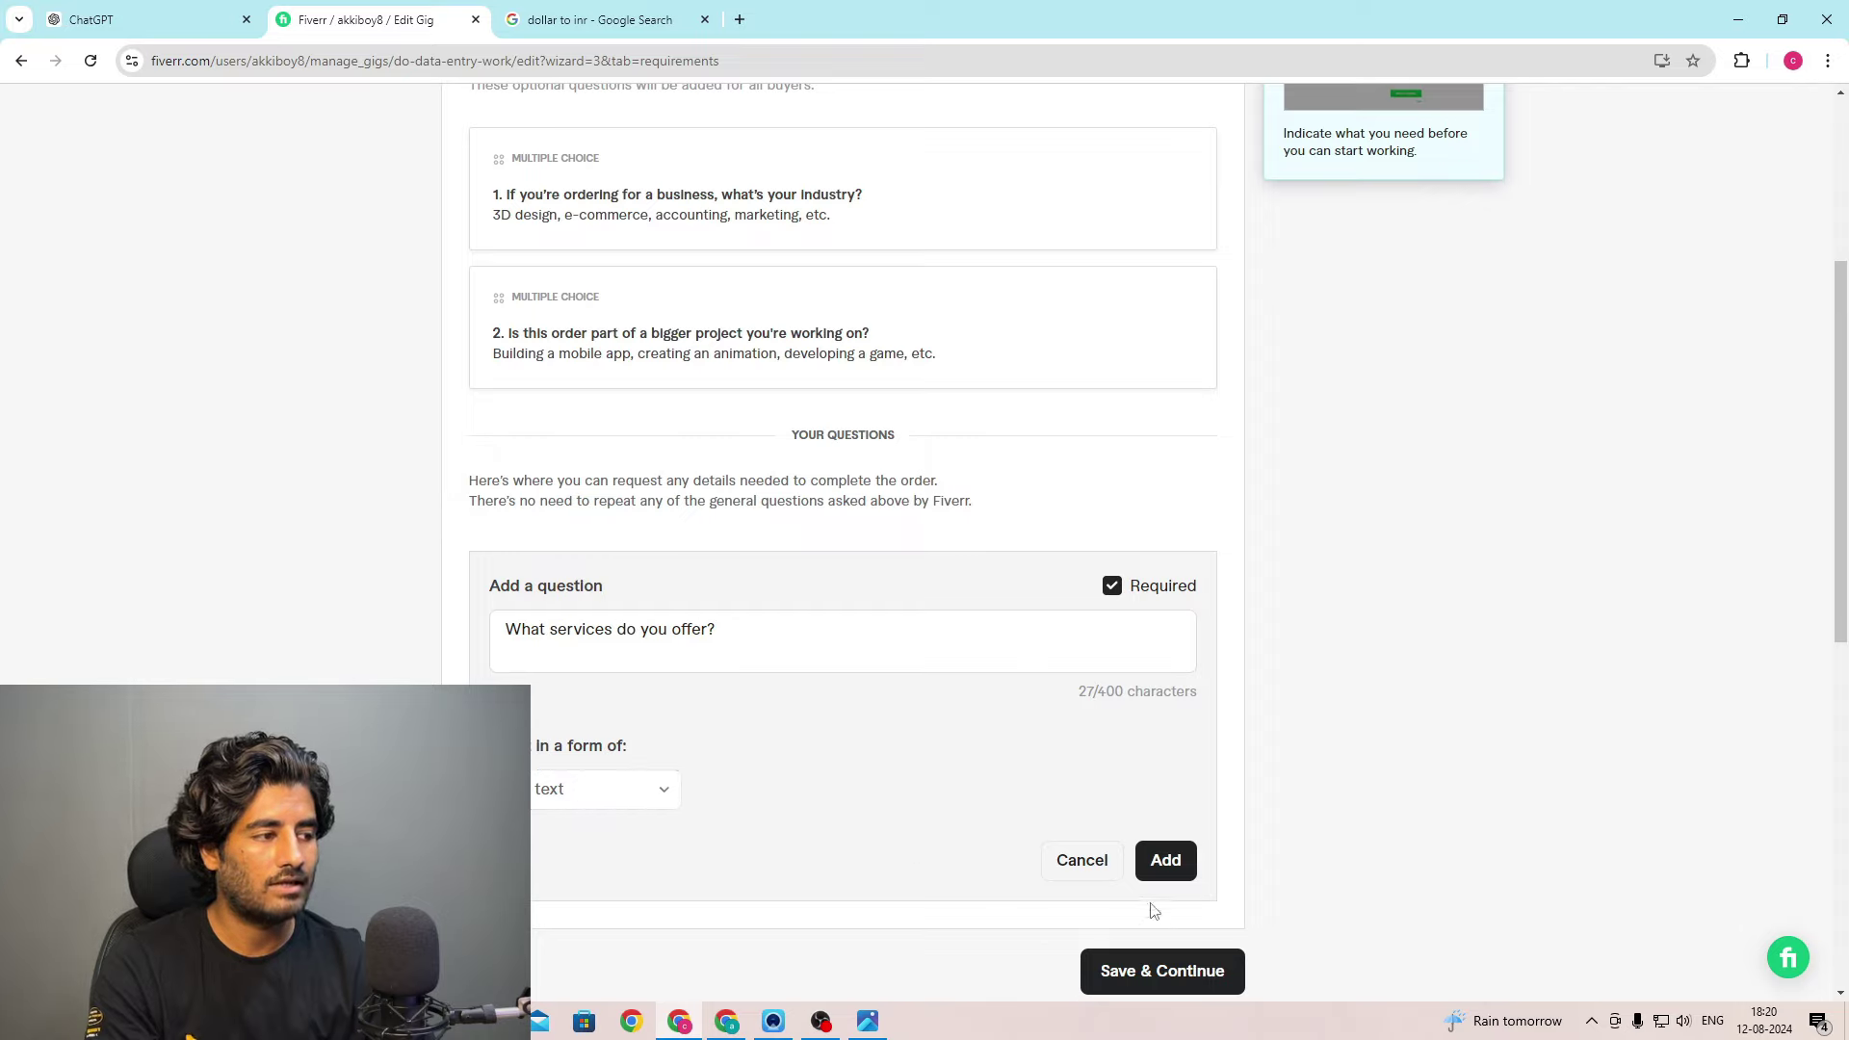
pyautogui.click(1167, 863)
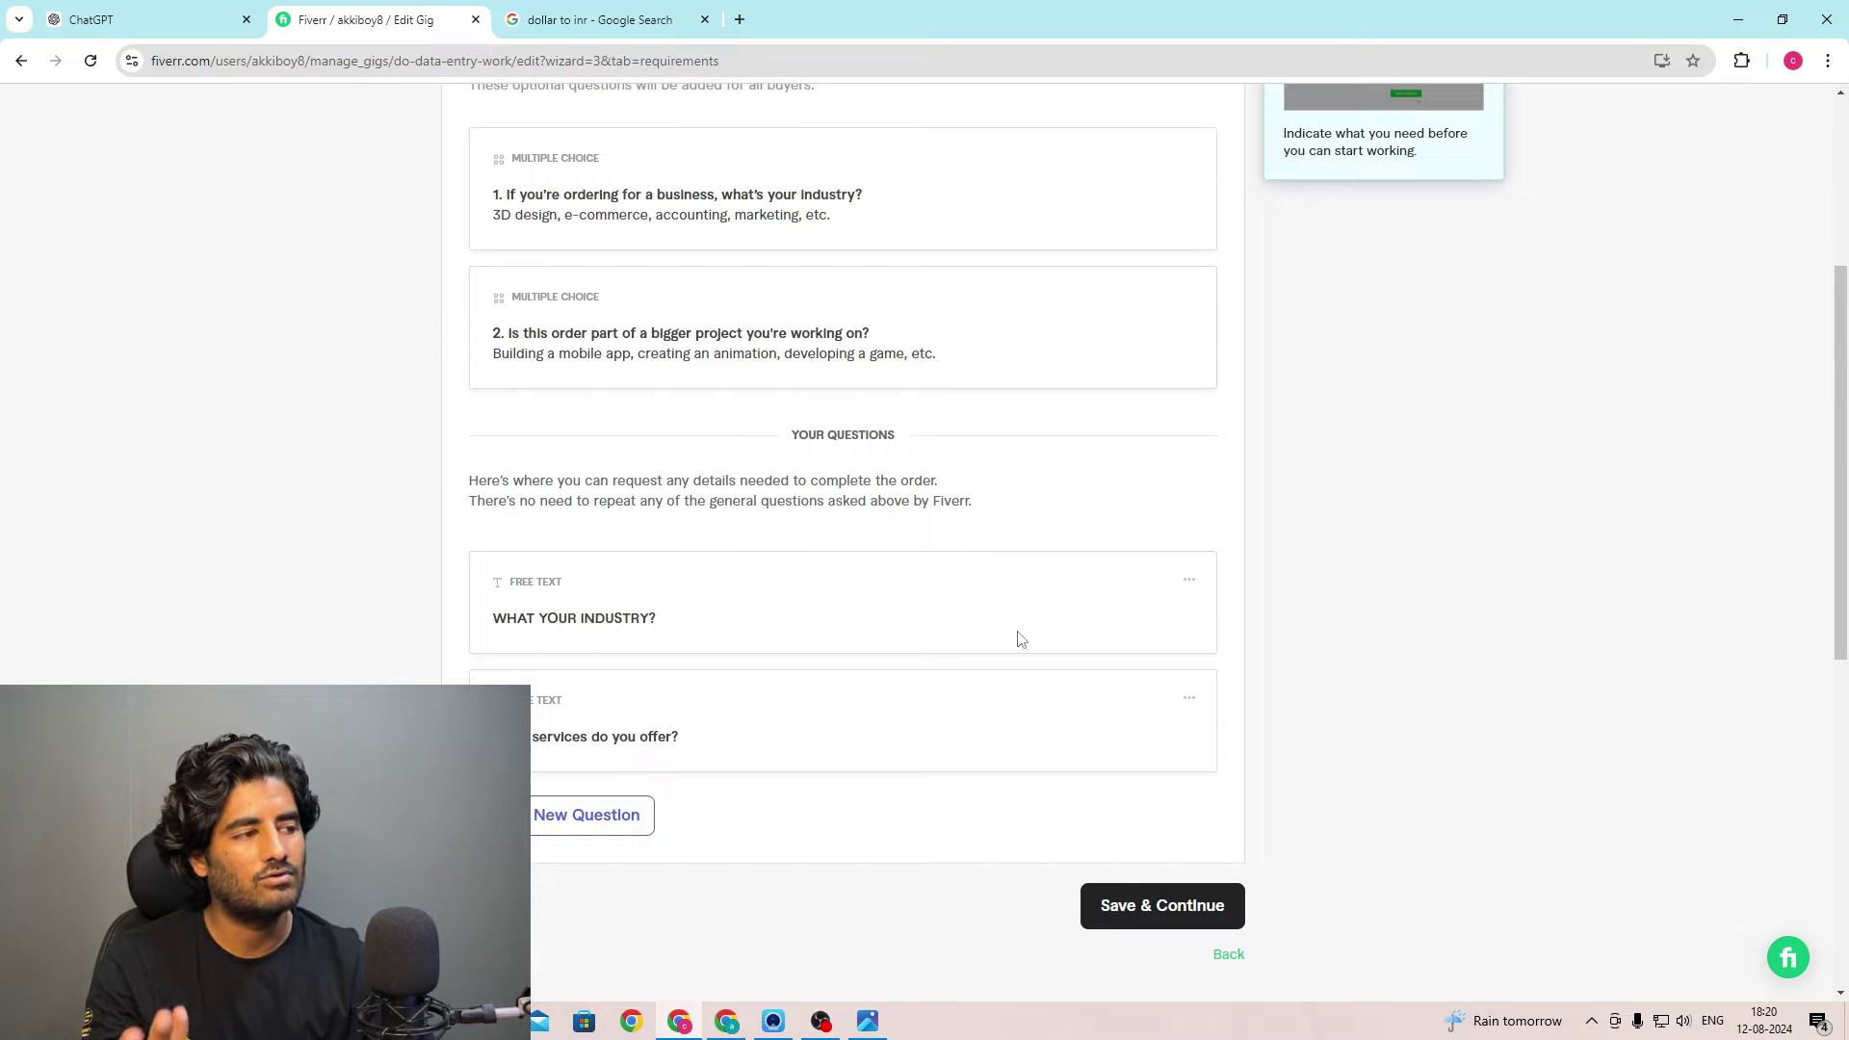
pyautogui.click(1176, 926)
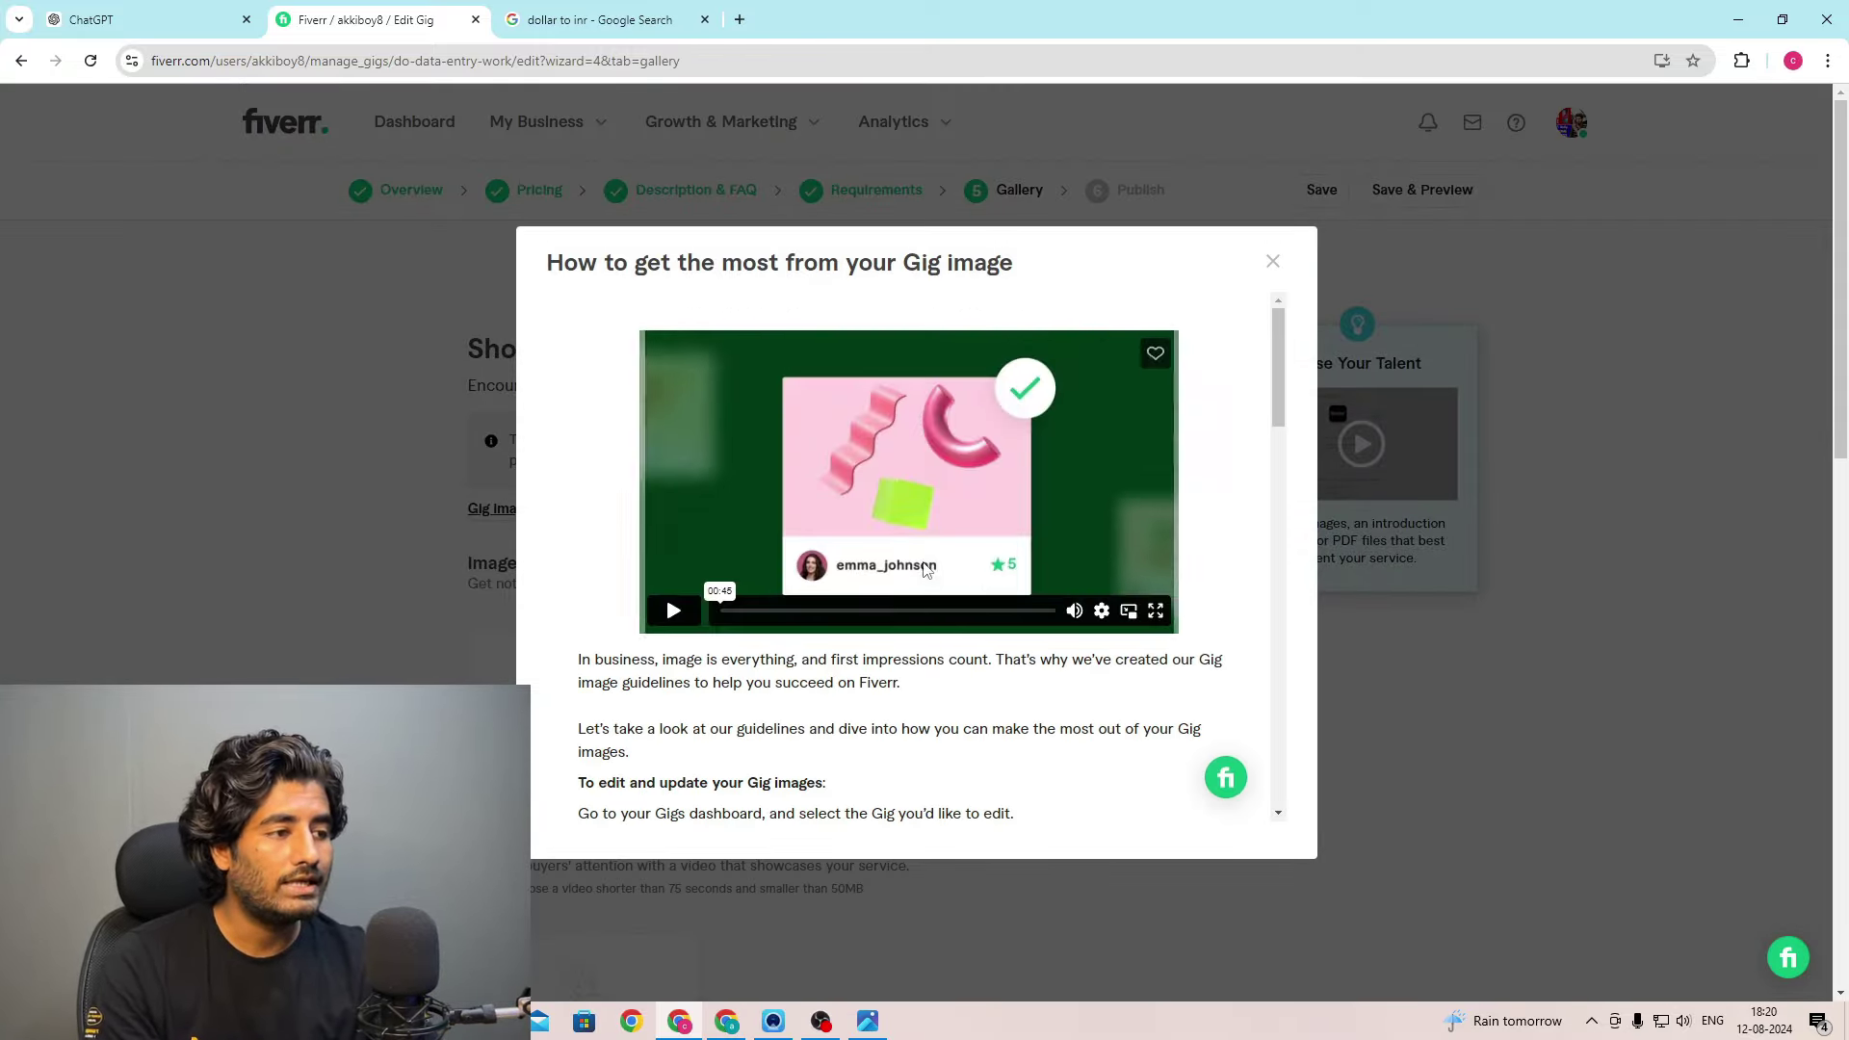
# Step: Scroll through the Gig image guidelines popup, then close it
pyautogui.scroll(-4, 915, 569)
pyautogui.scroll(-4, 931, 569)
pyautogui.scroll(-3, 925, 566)
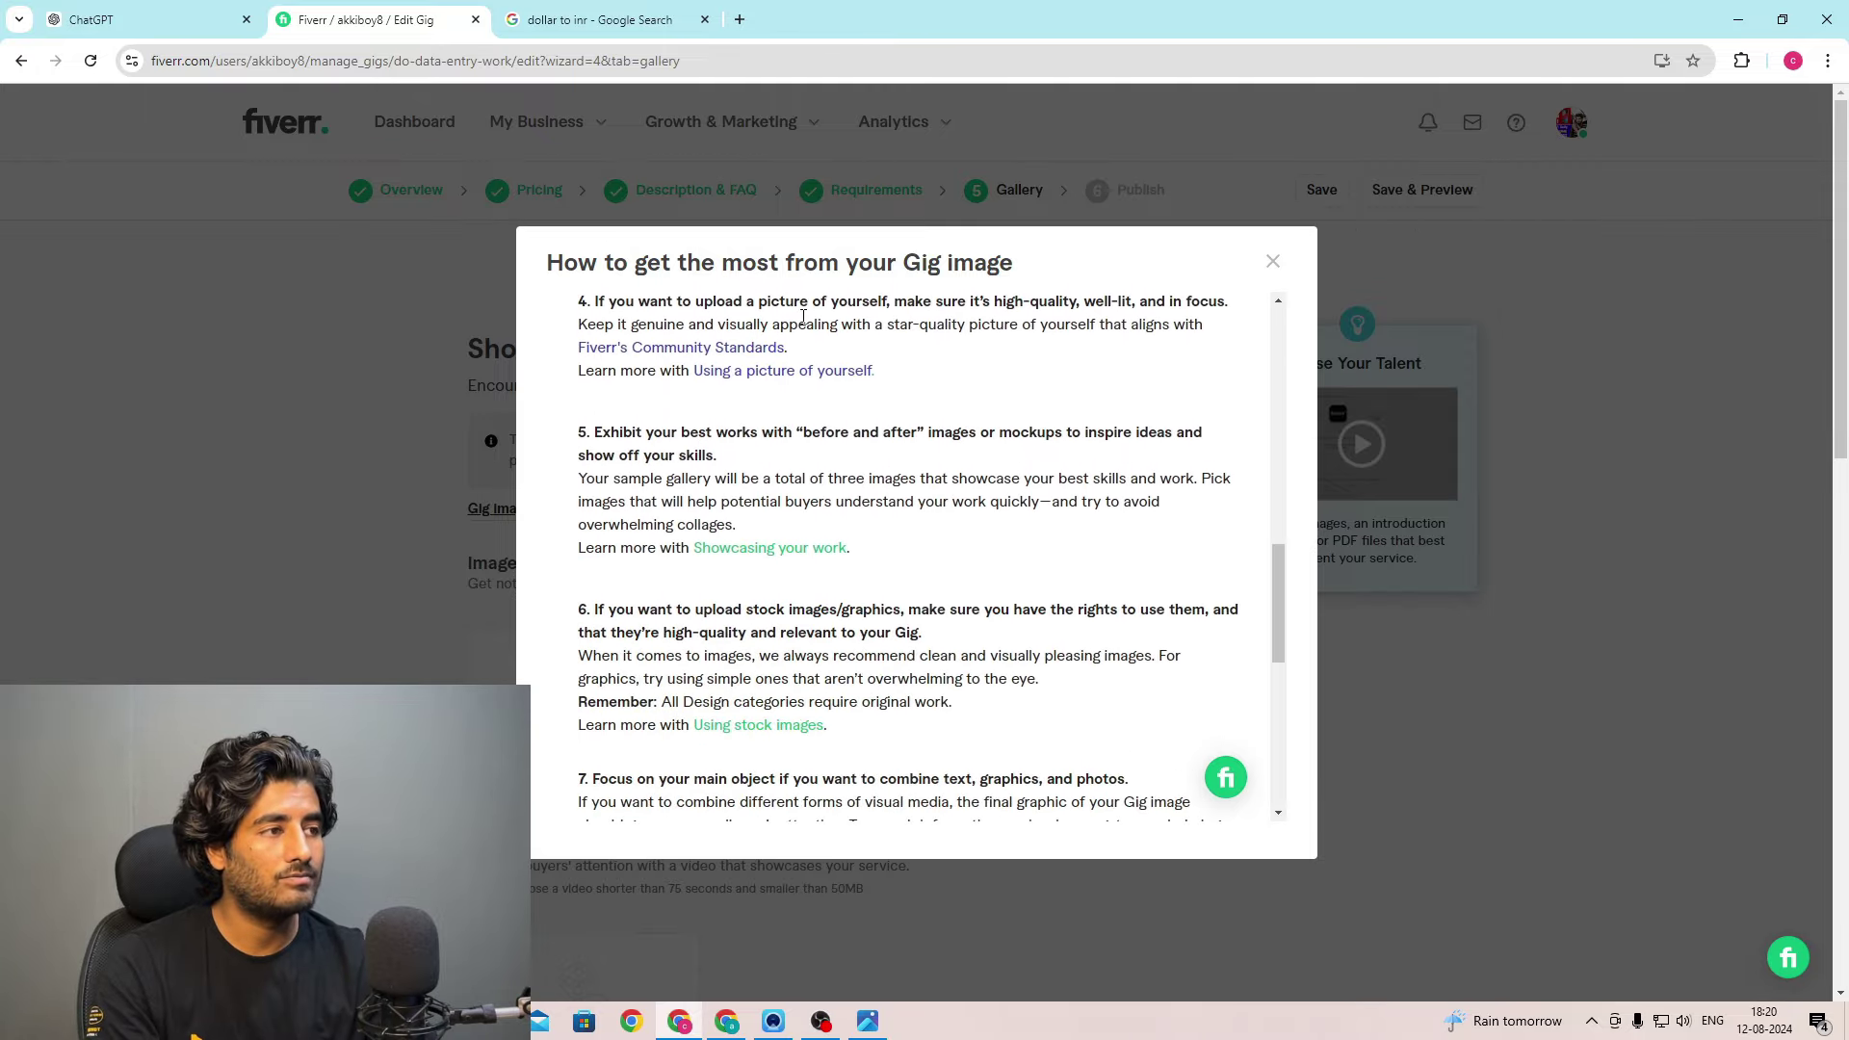
pyautogui.scroll(-3, 822, 302)
pyautogui.scroll(-4, 1127, 607)
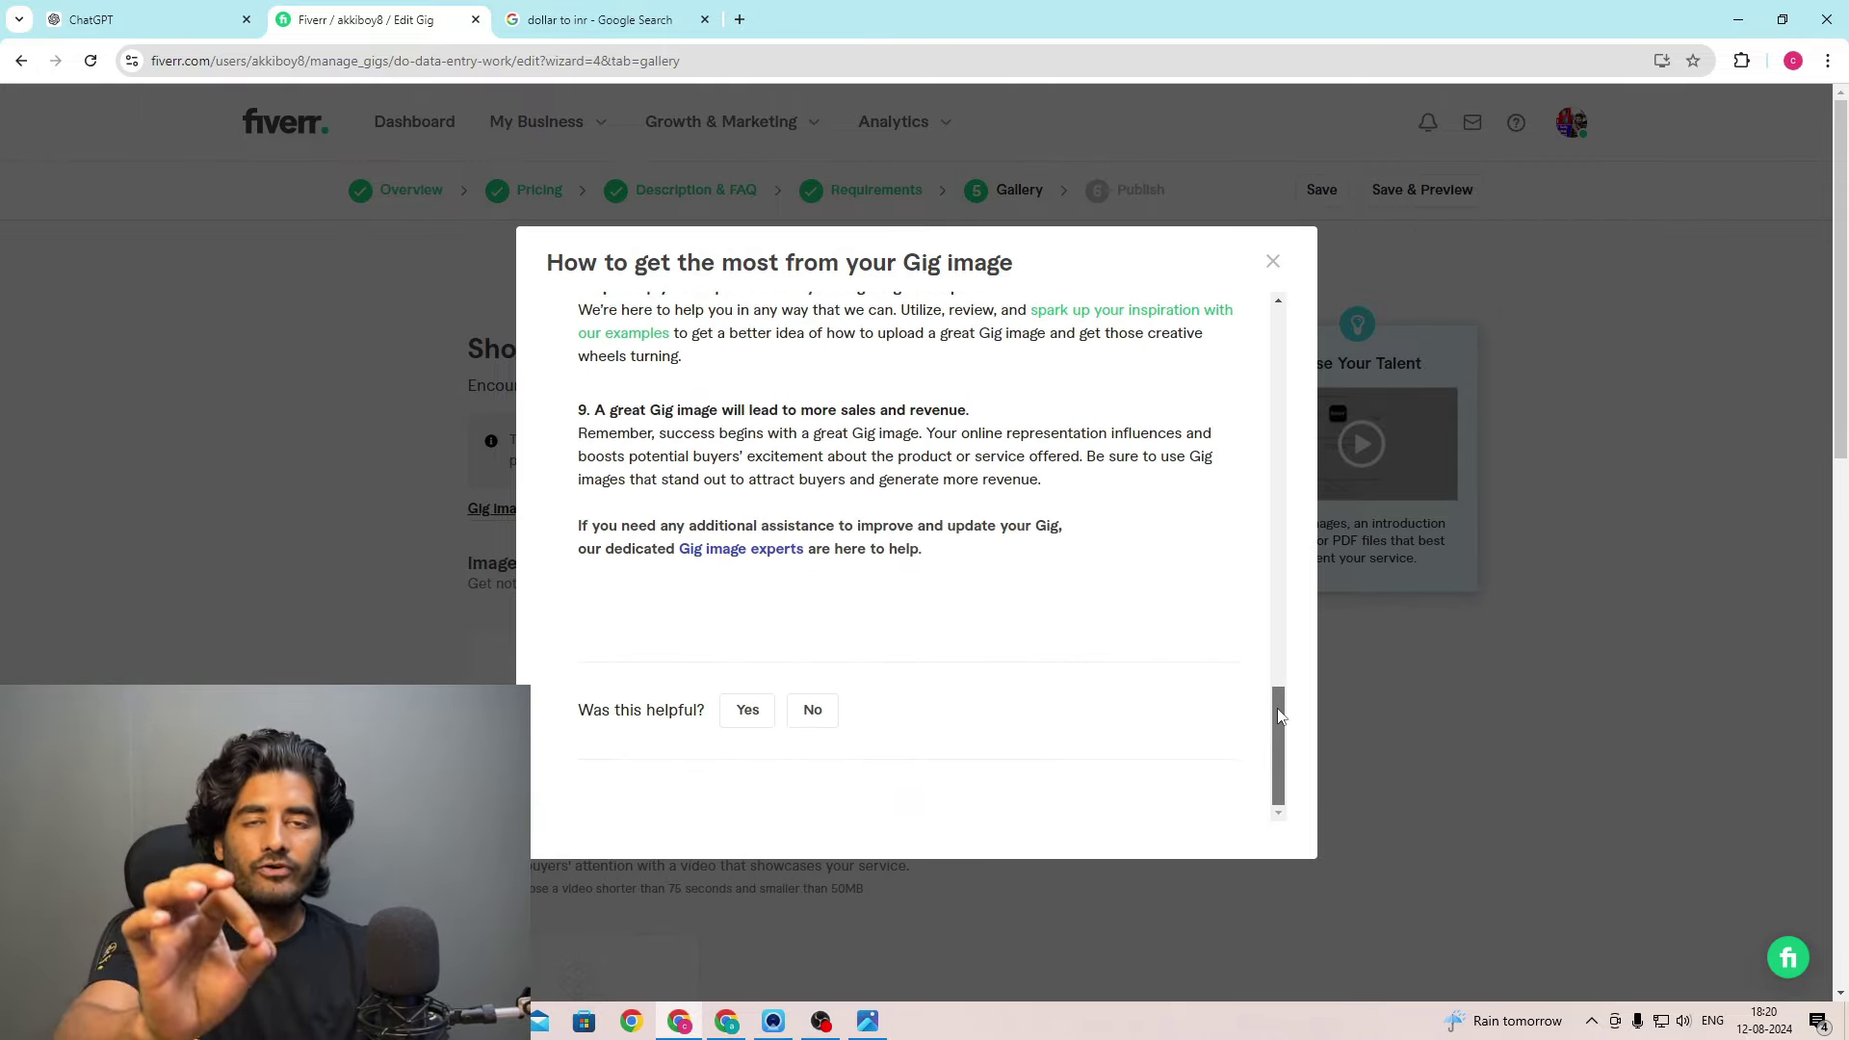
pyautogui.scroll(10, 1233, 399)
pyautogui.scroll(5, 1233, 400)
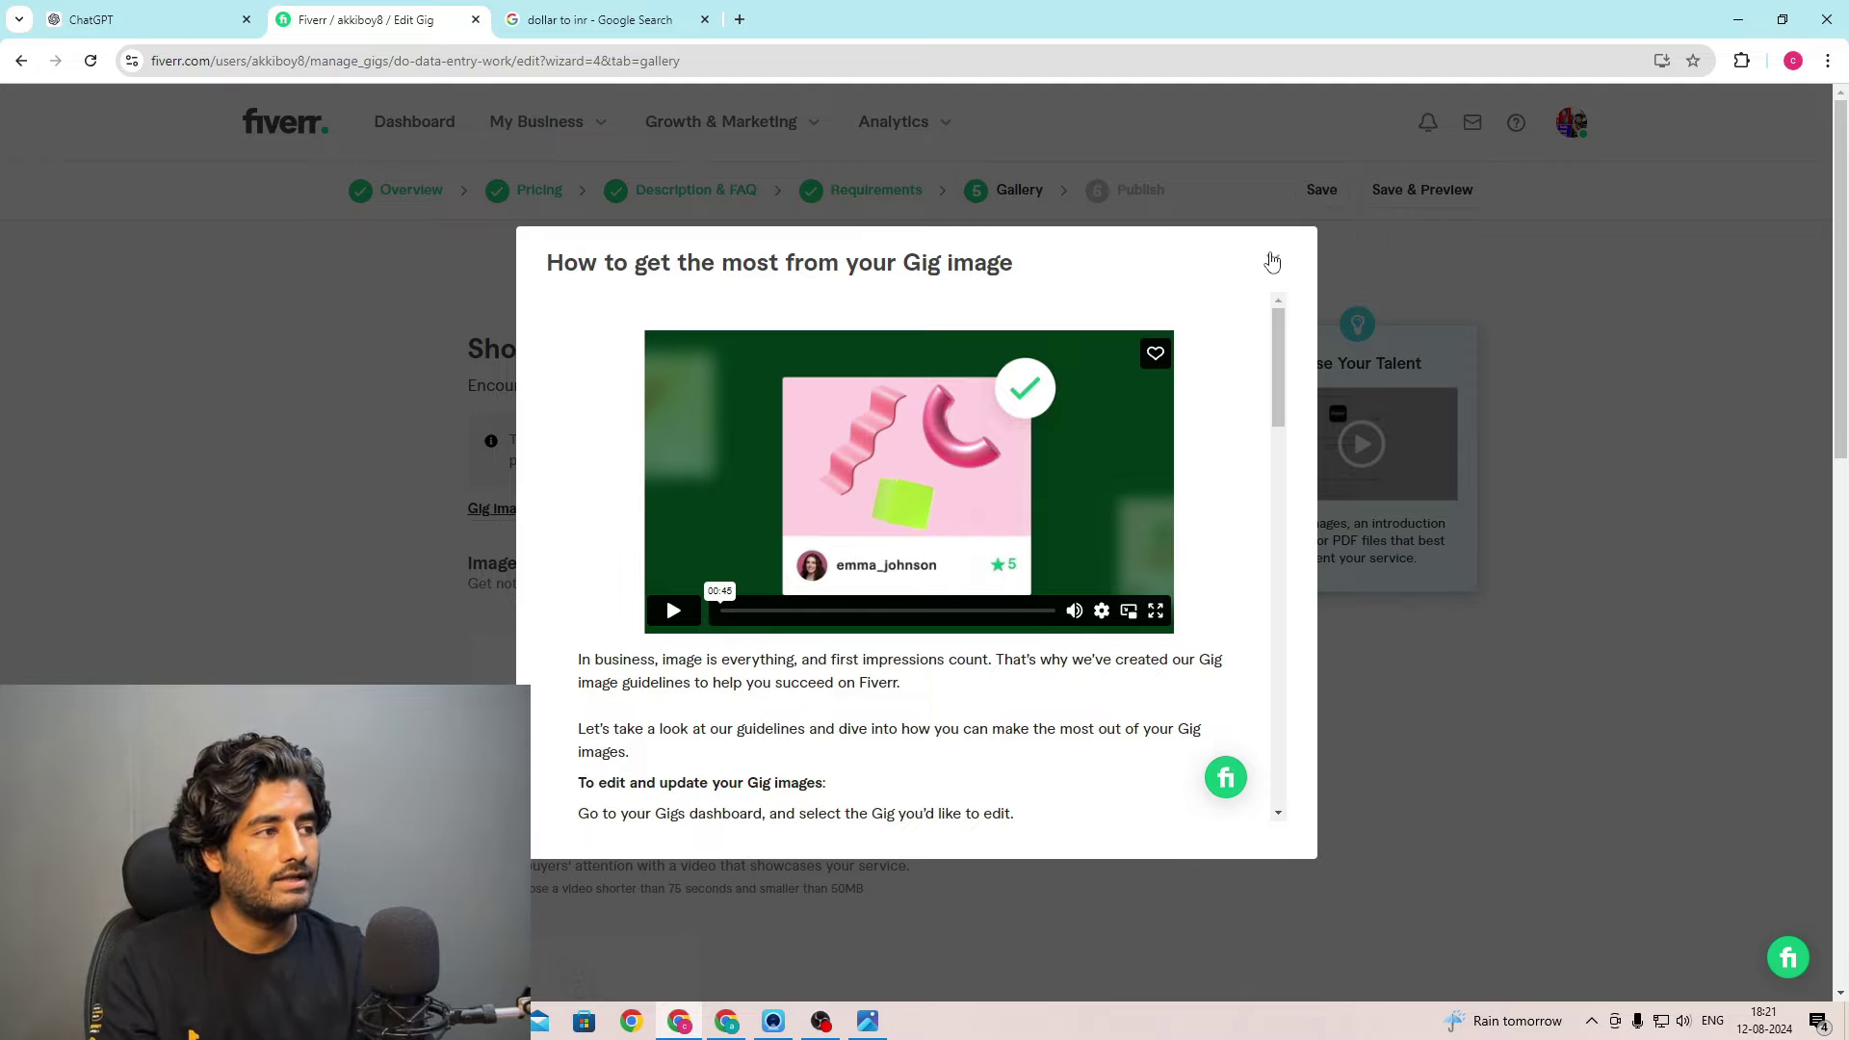
pyautogui.click(1273, 263)
pyautogui.scroll(-2, 795, 416)
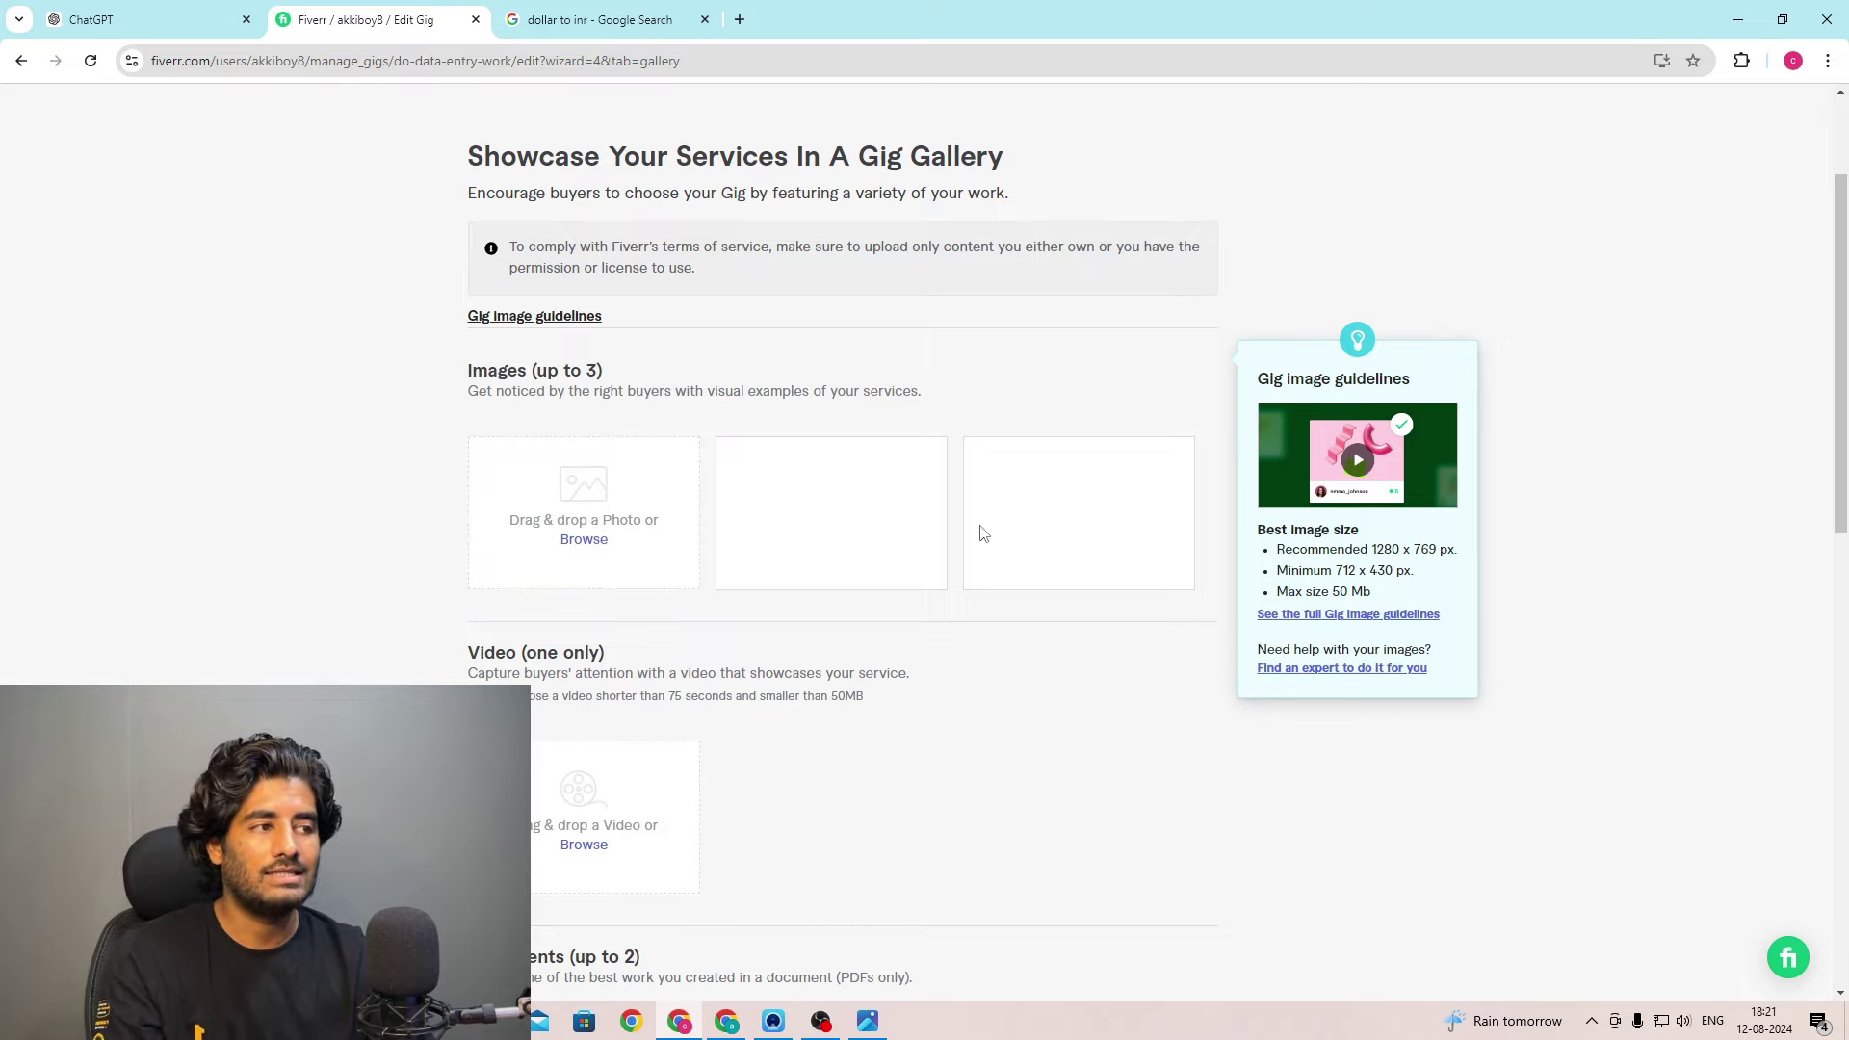
# Step: Upload image file 8 as the primary gallery image
pyautogui.click(584, 540)
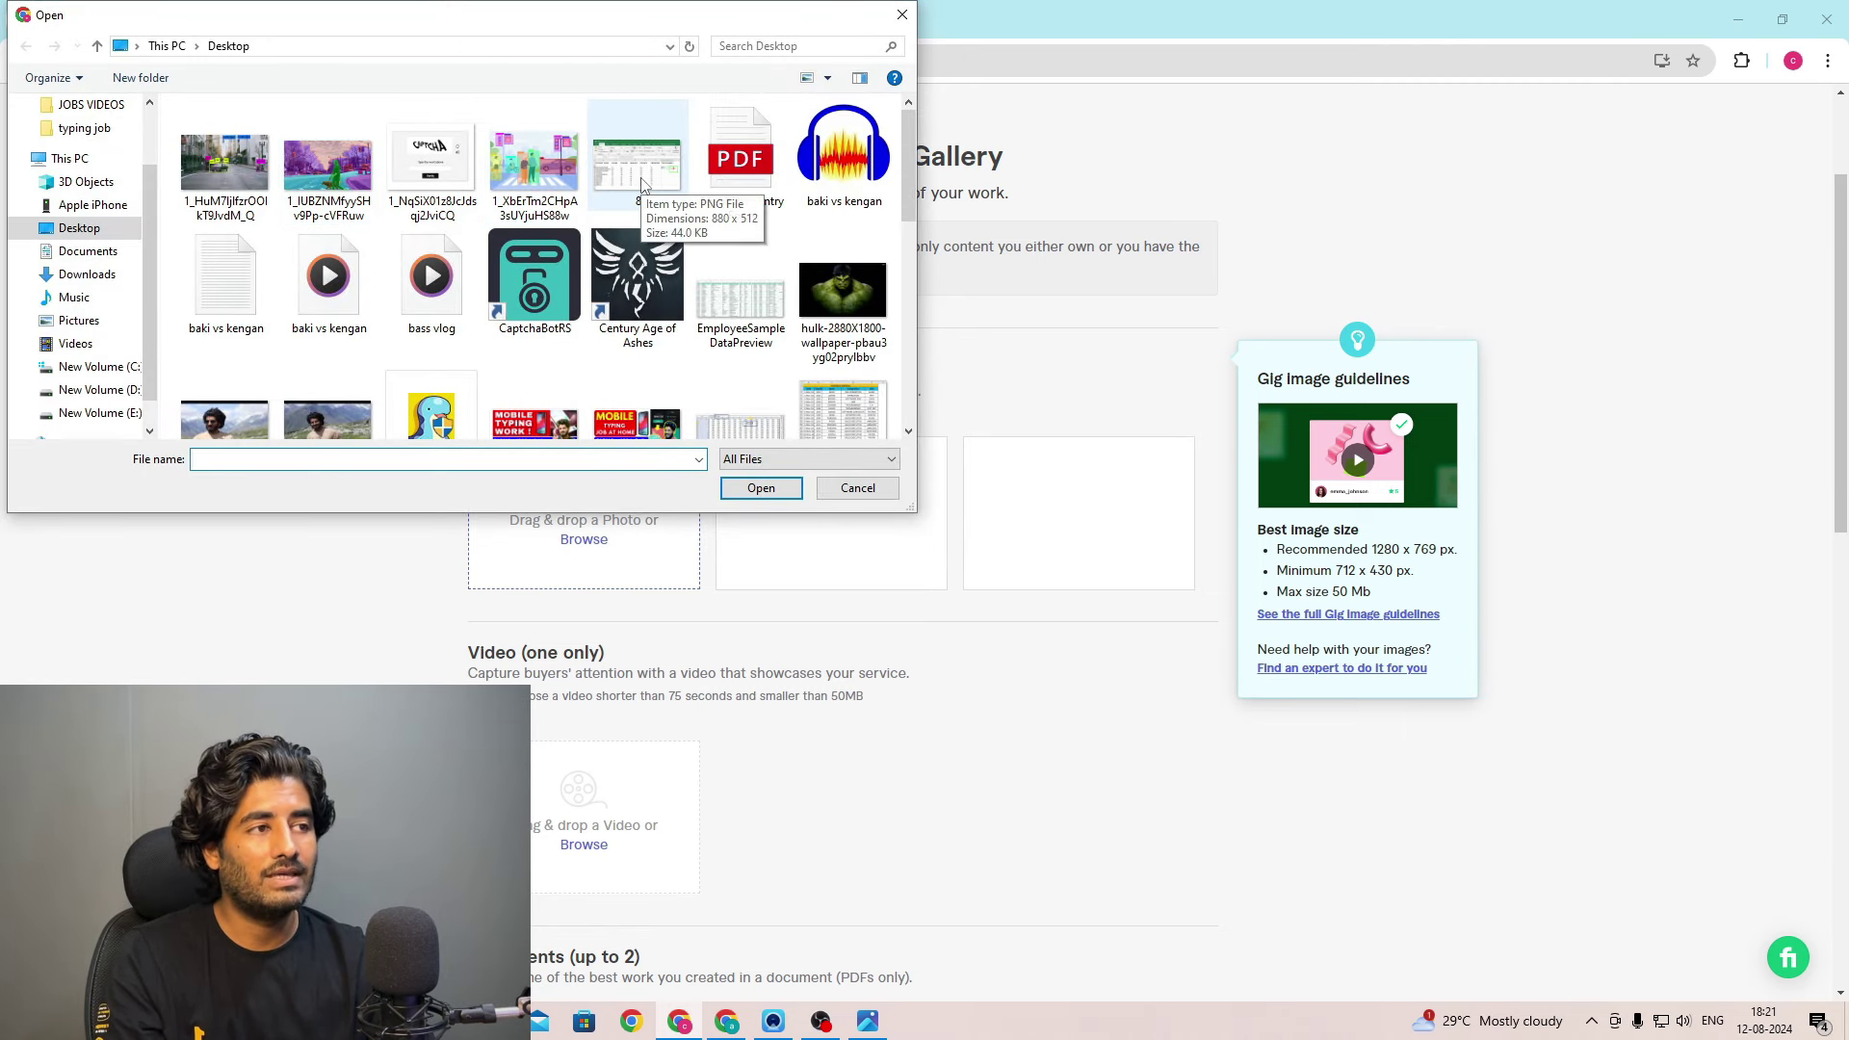
pyautogui.click(639, 168)
pyautogui.click(755, 491)
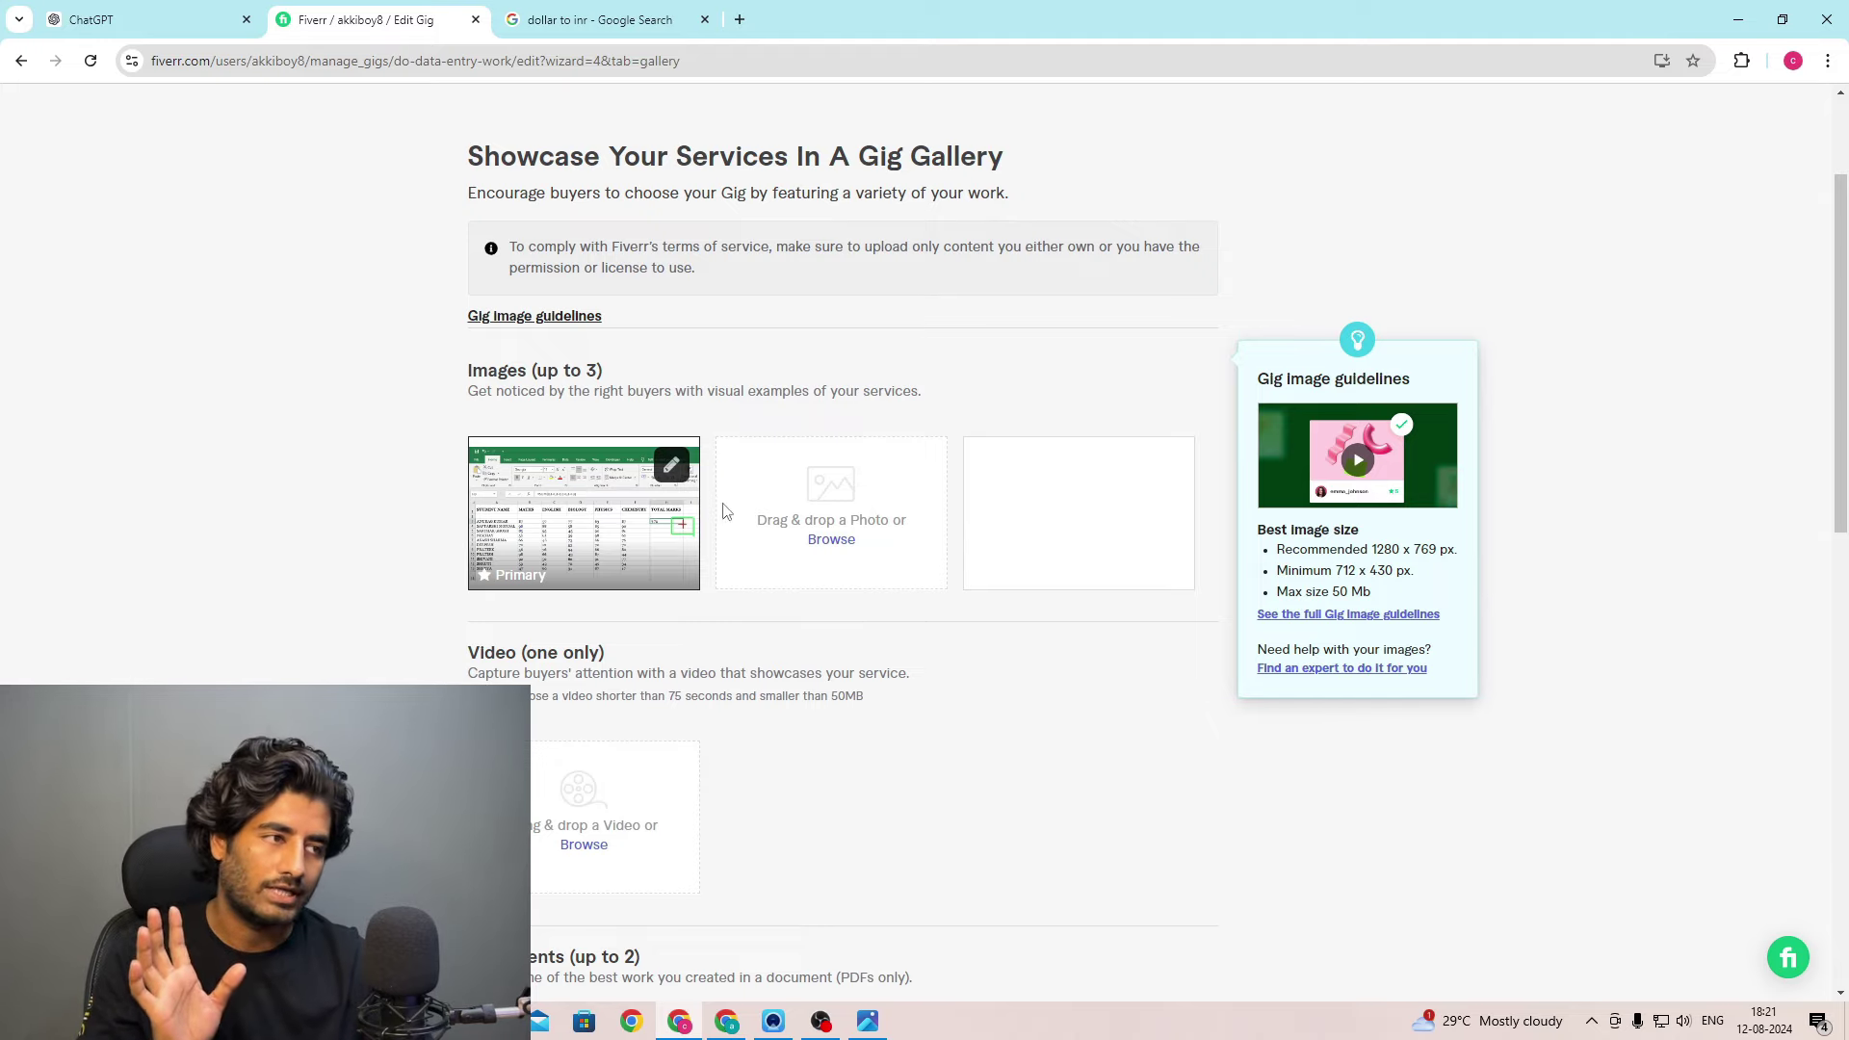
# Step: Try adding Screenshot 2024-08-07 143123.png, which is rejected as smaller than 712×430
pyautogui.click(831, 539)
pyautogui.doubleClick(640, 390)
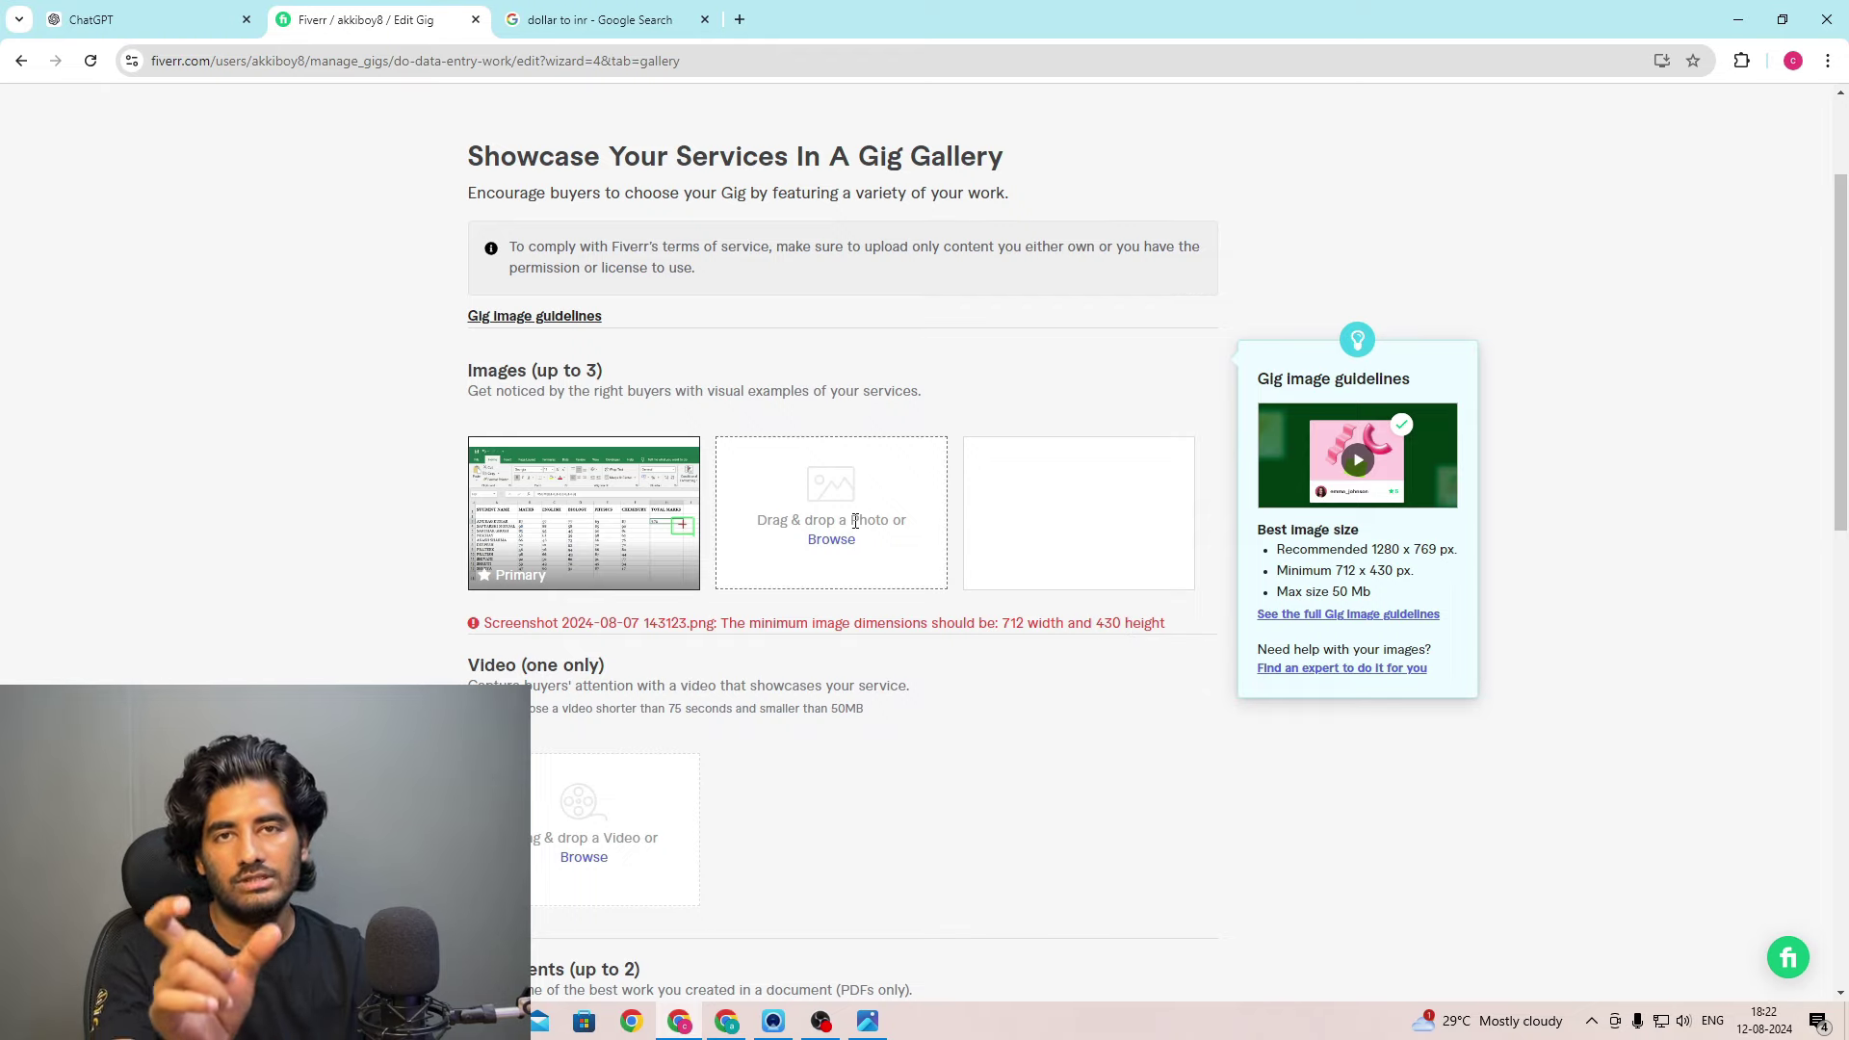
pyautogui.scroll(-3, 1011, 703)
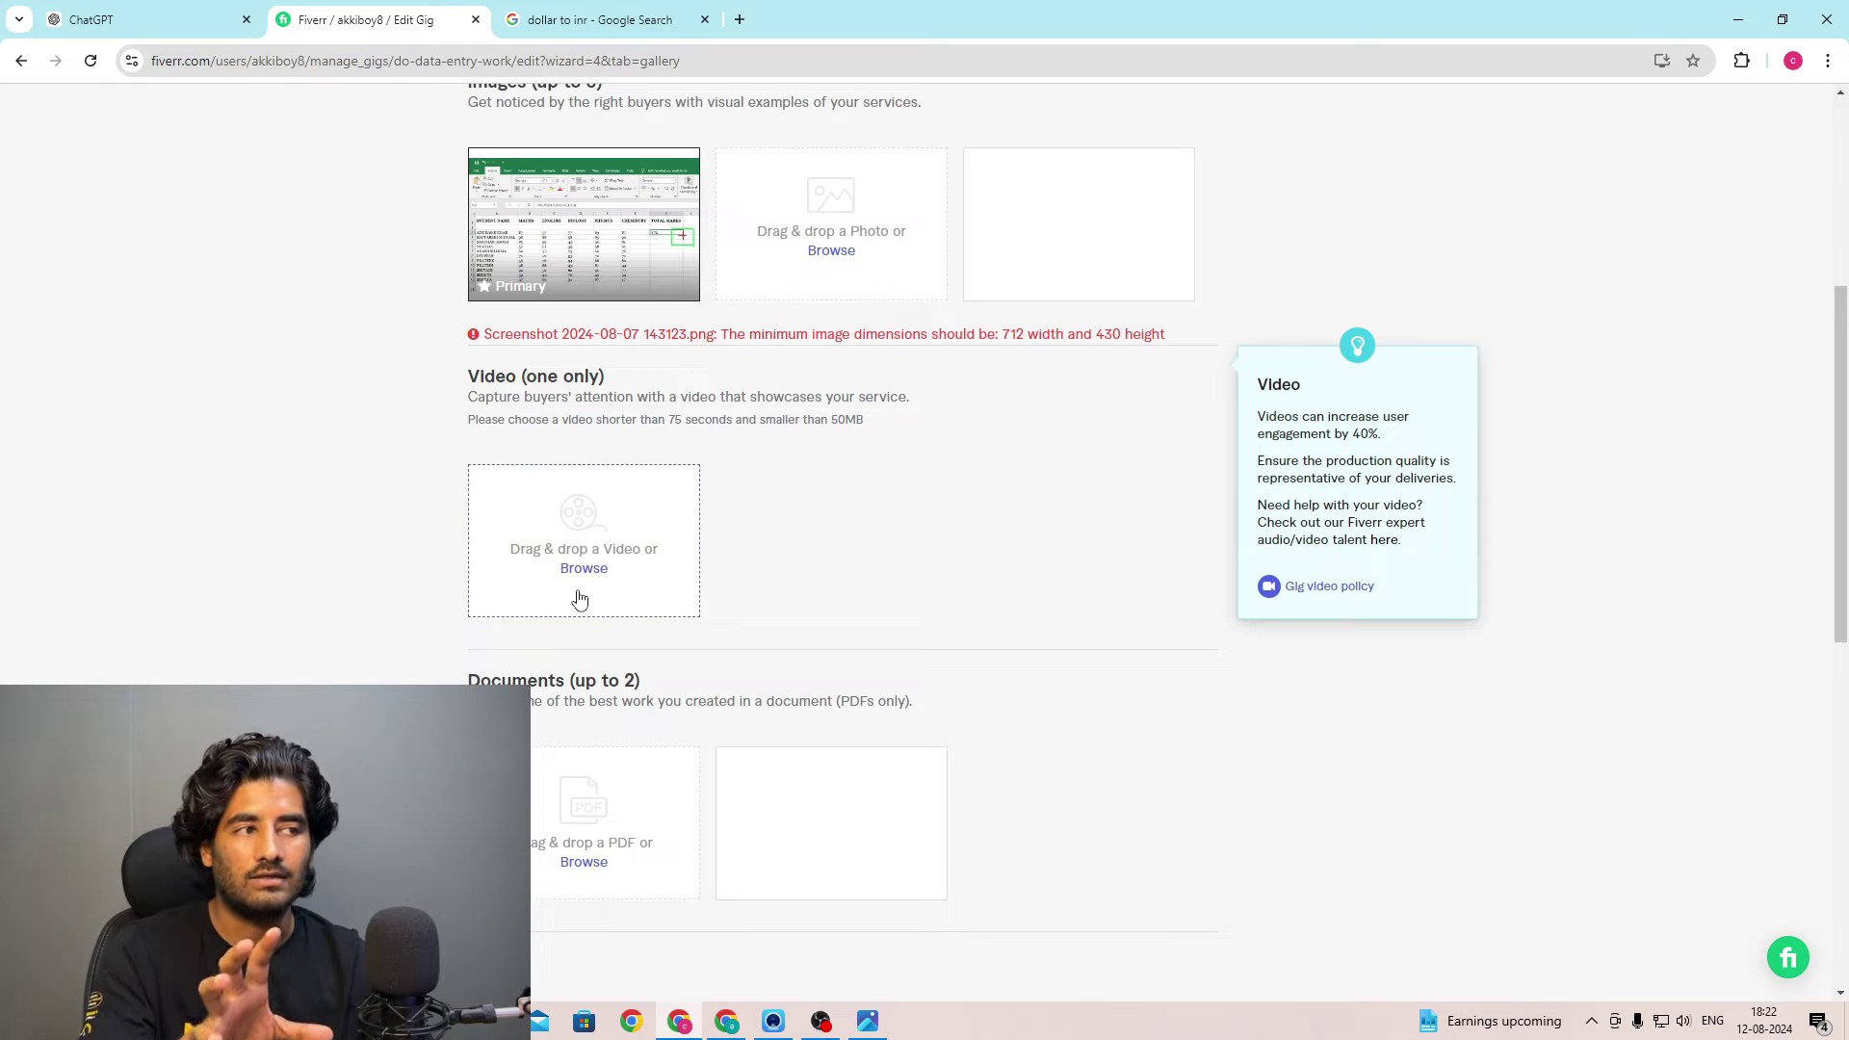
pyautogui.scroll(-2, 568, 529)
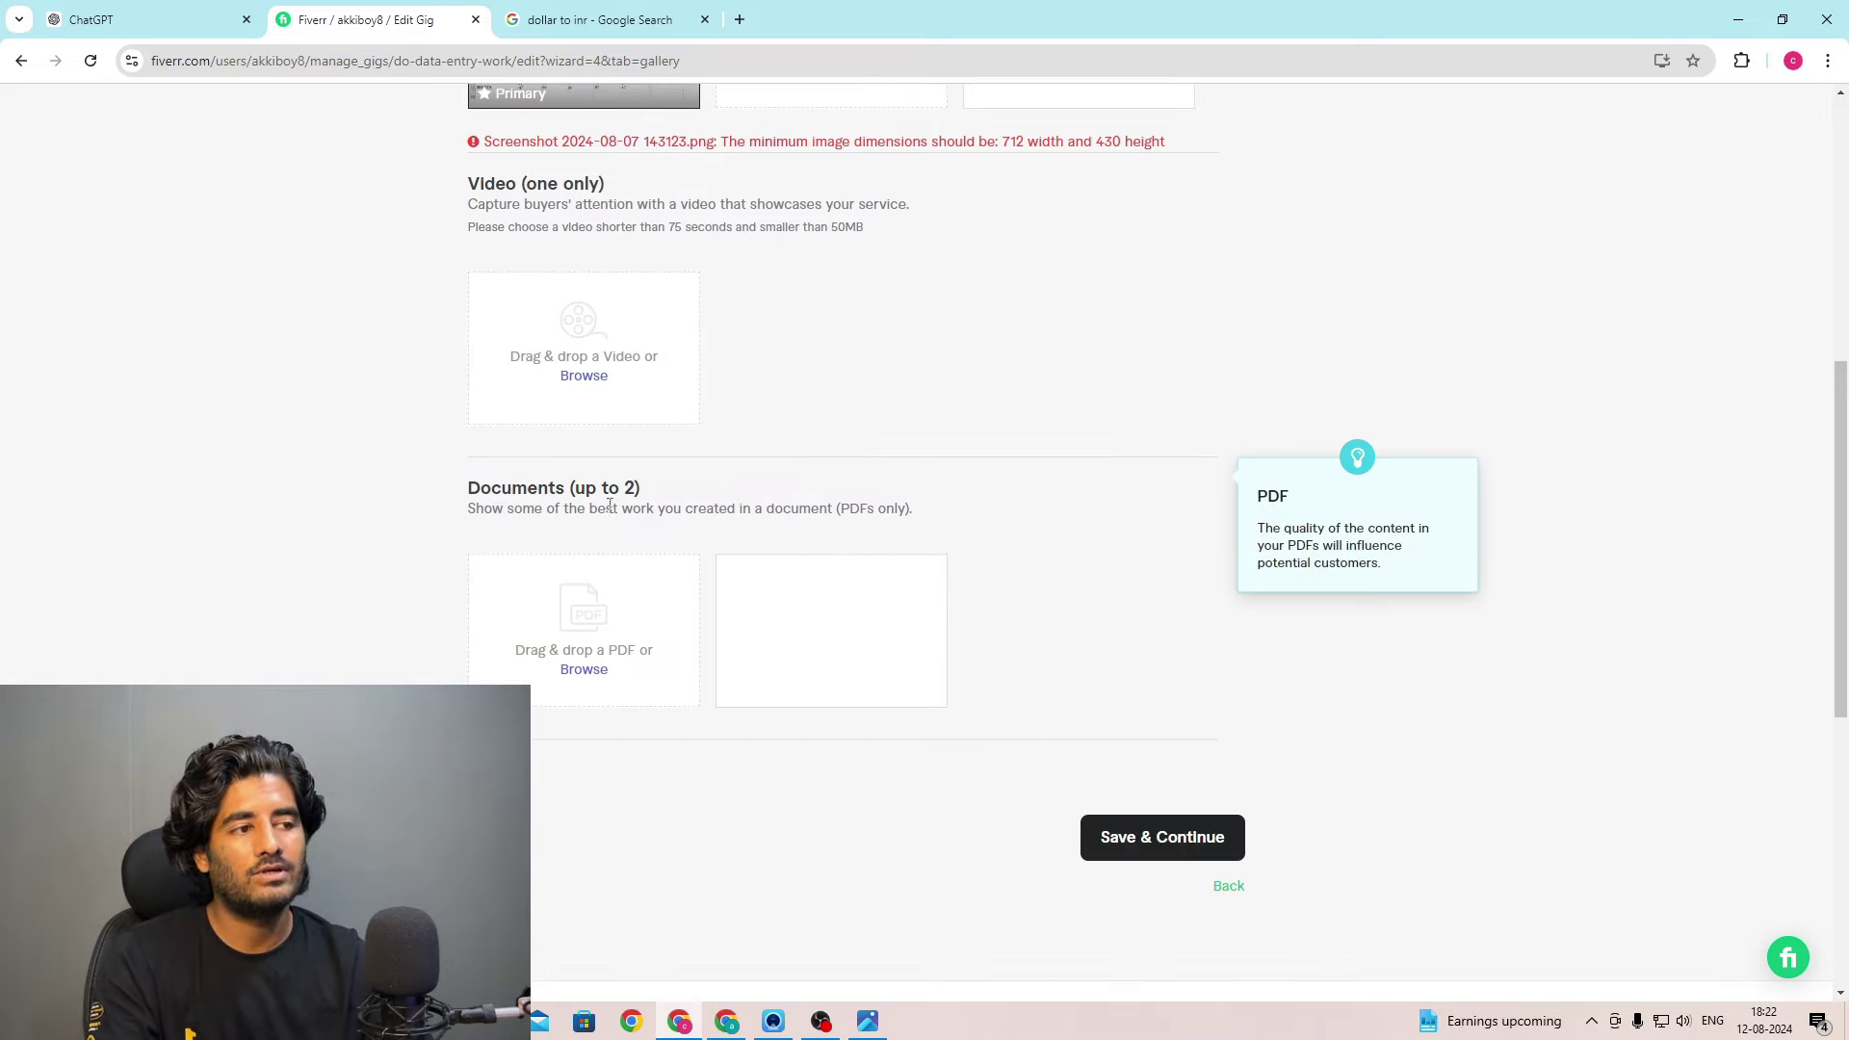
# Step: Upload the Agent Data Entry Form PDF as a gig document and save the gallery
pyautogui.click(590, 671)
pyautogui.click(741, 162)
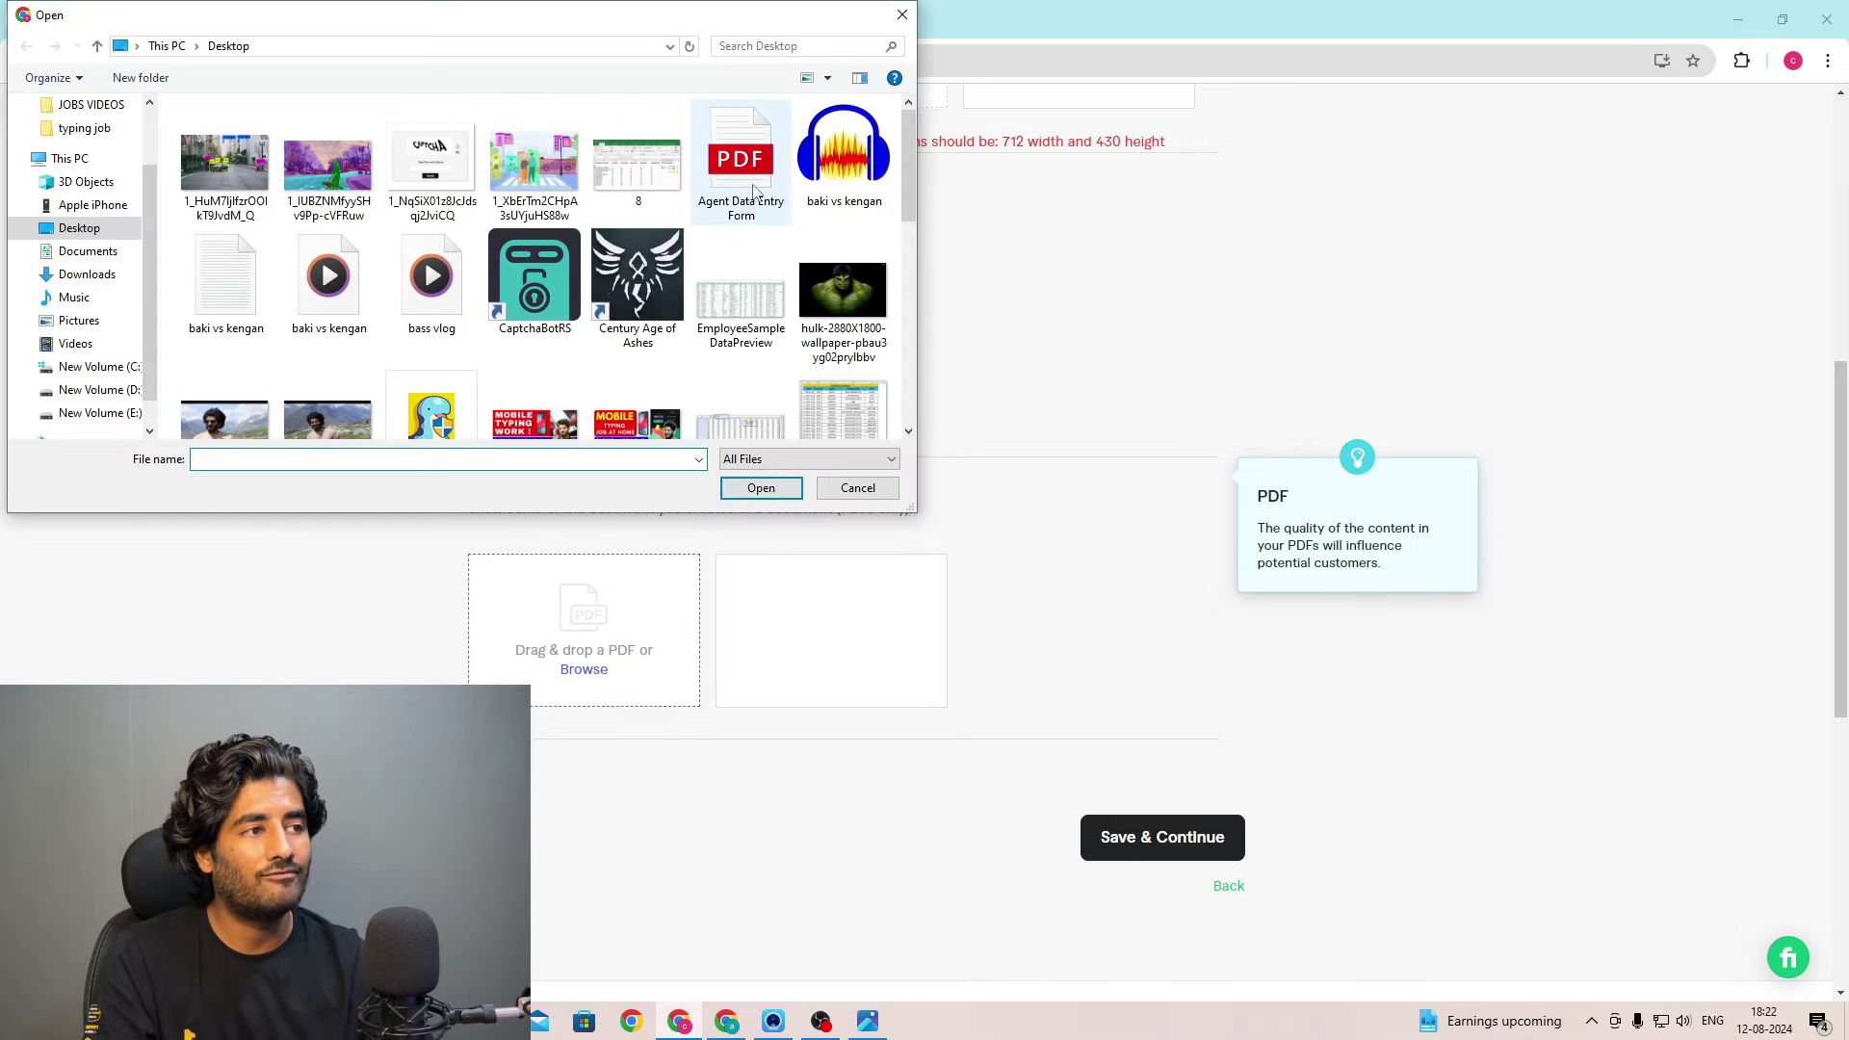
pyautogui.click(734, 491)
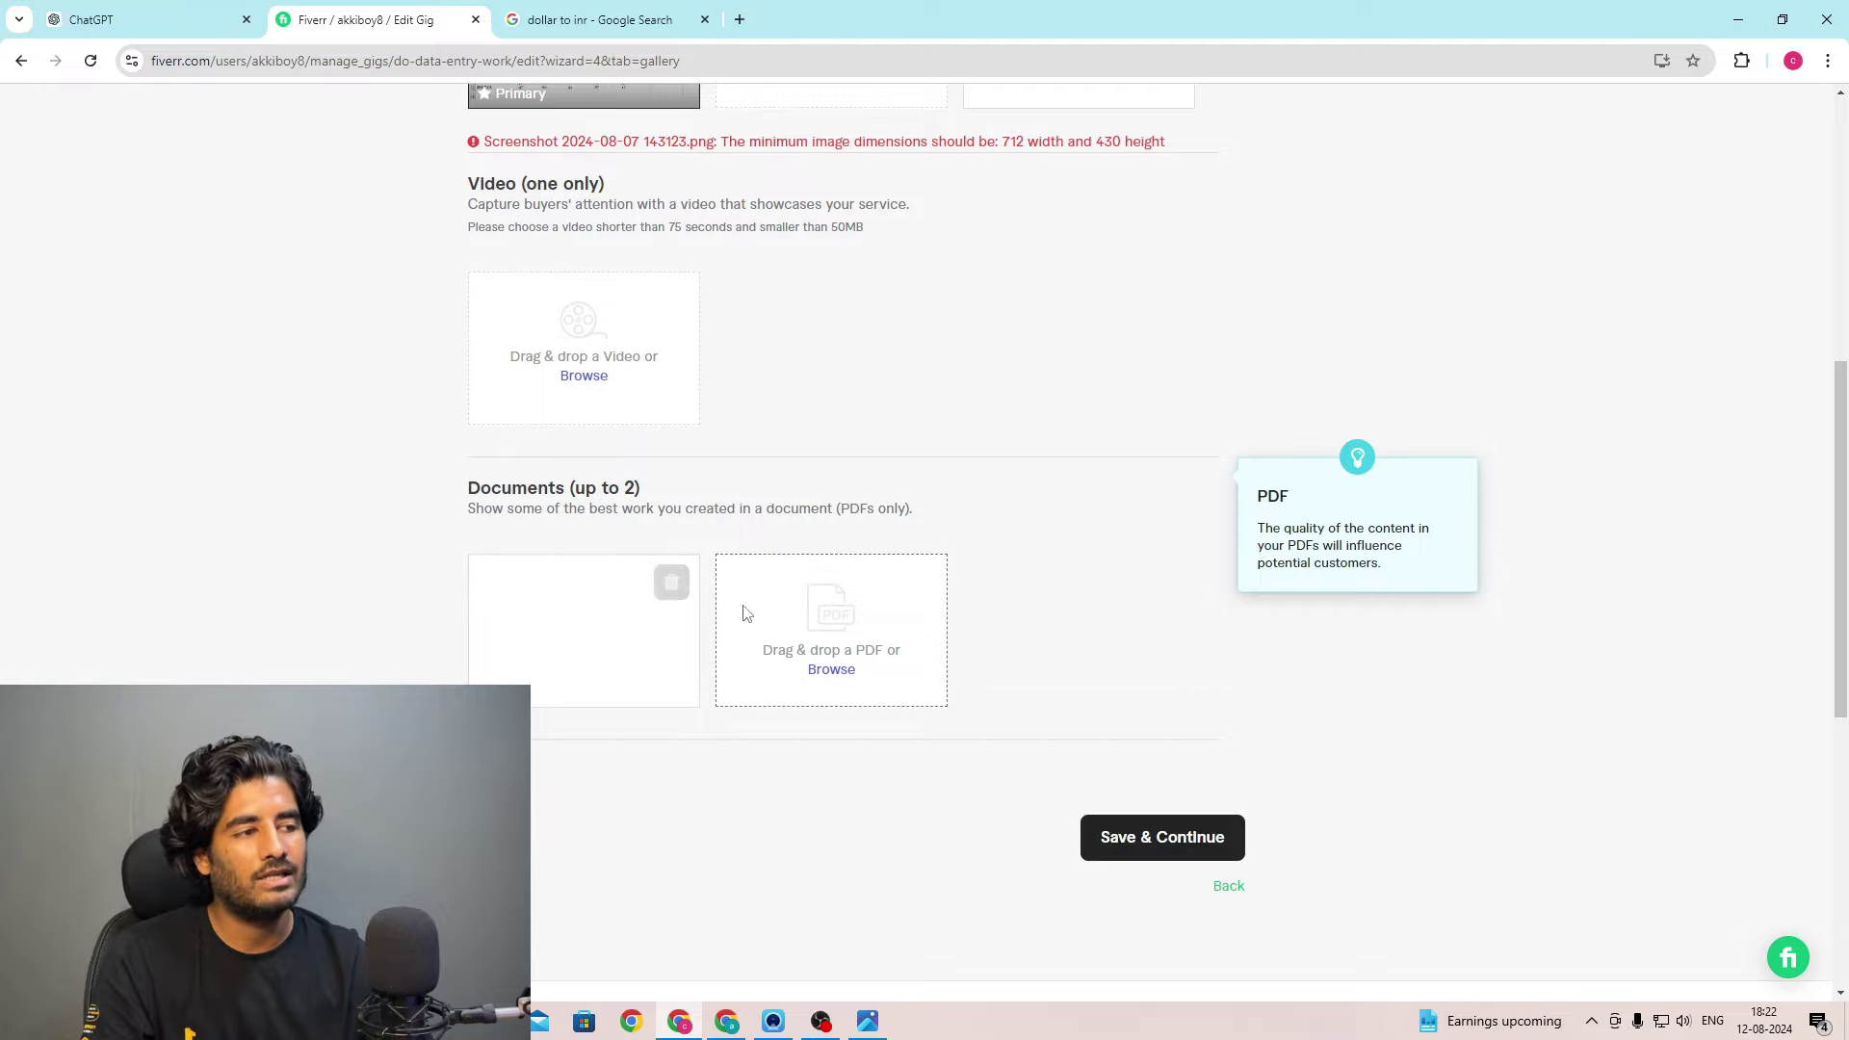
pyautogui.click(1166, 838)
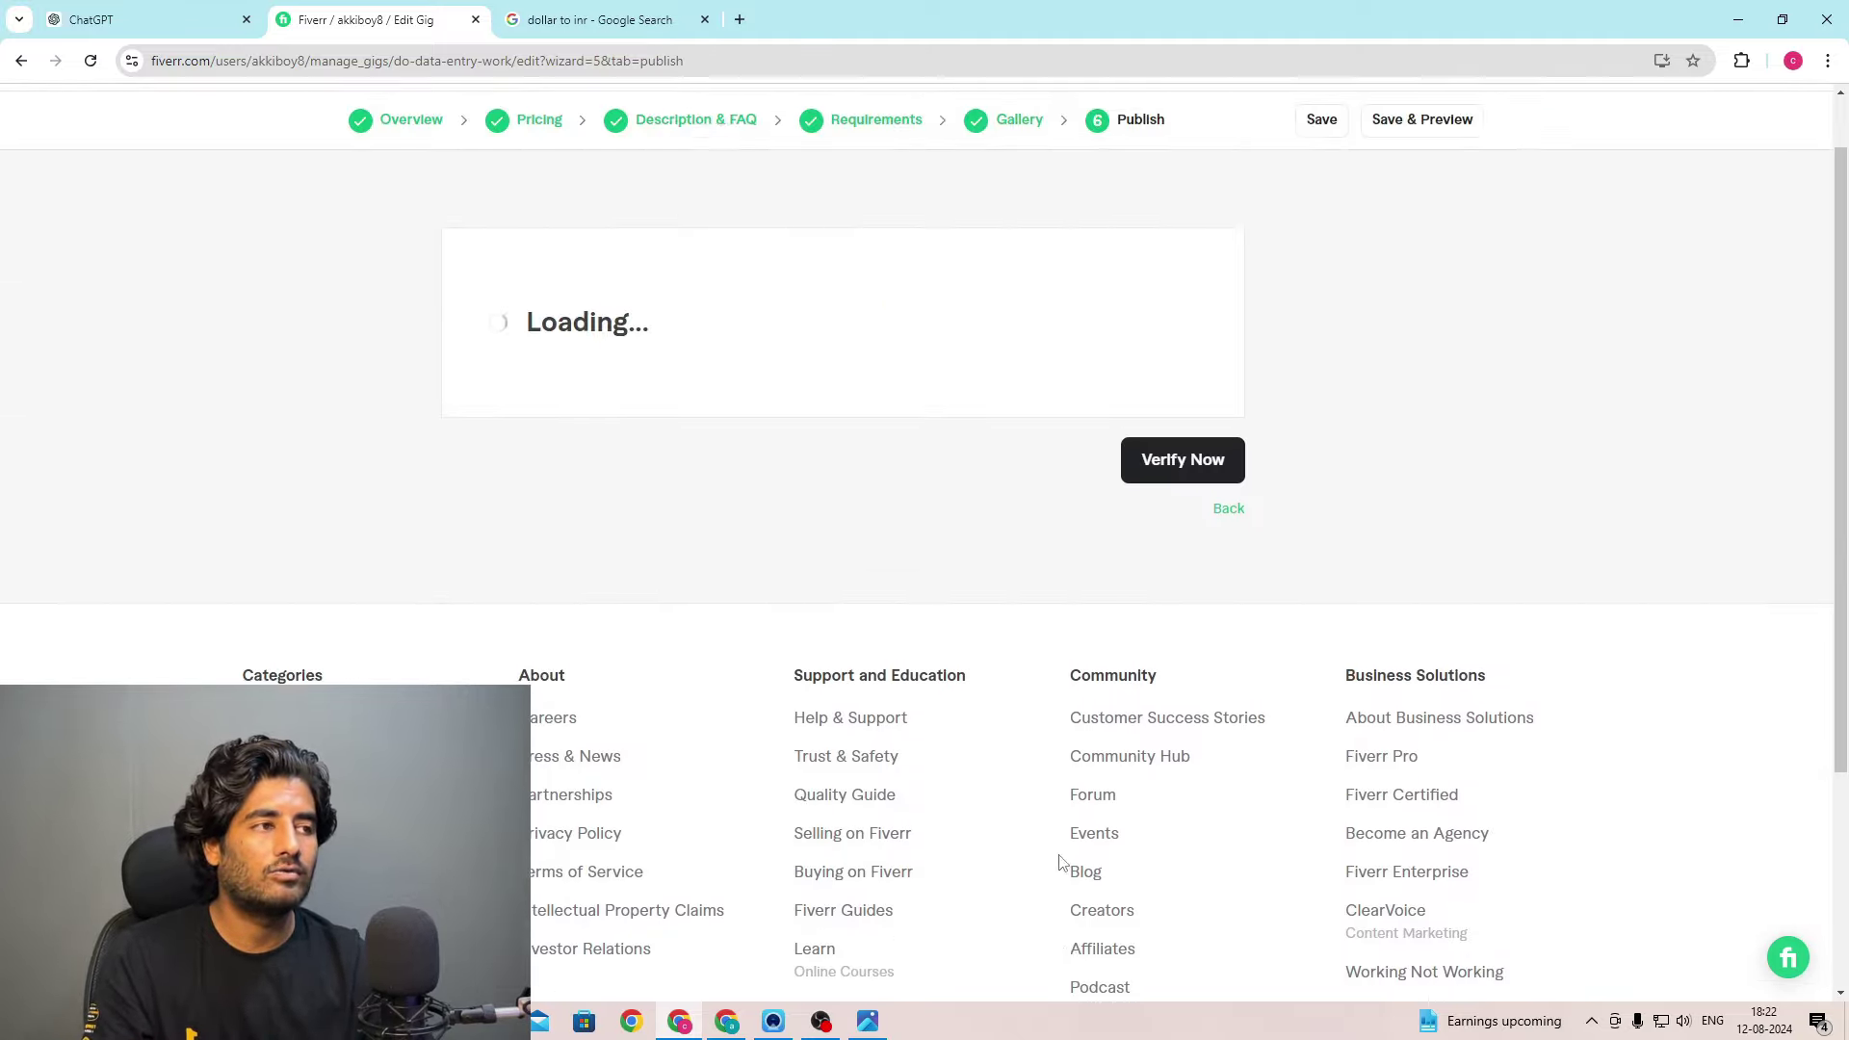
# Step: Answer No to being a U.S. person on the W-9 check and save it
pyautogui.scroll(1, 1059, 860)
pyautogui.scroll(-2, 765, 523)
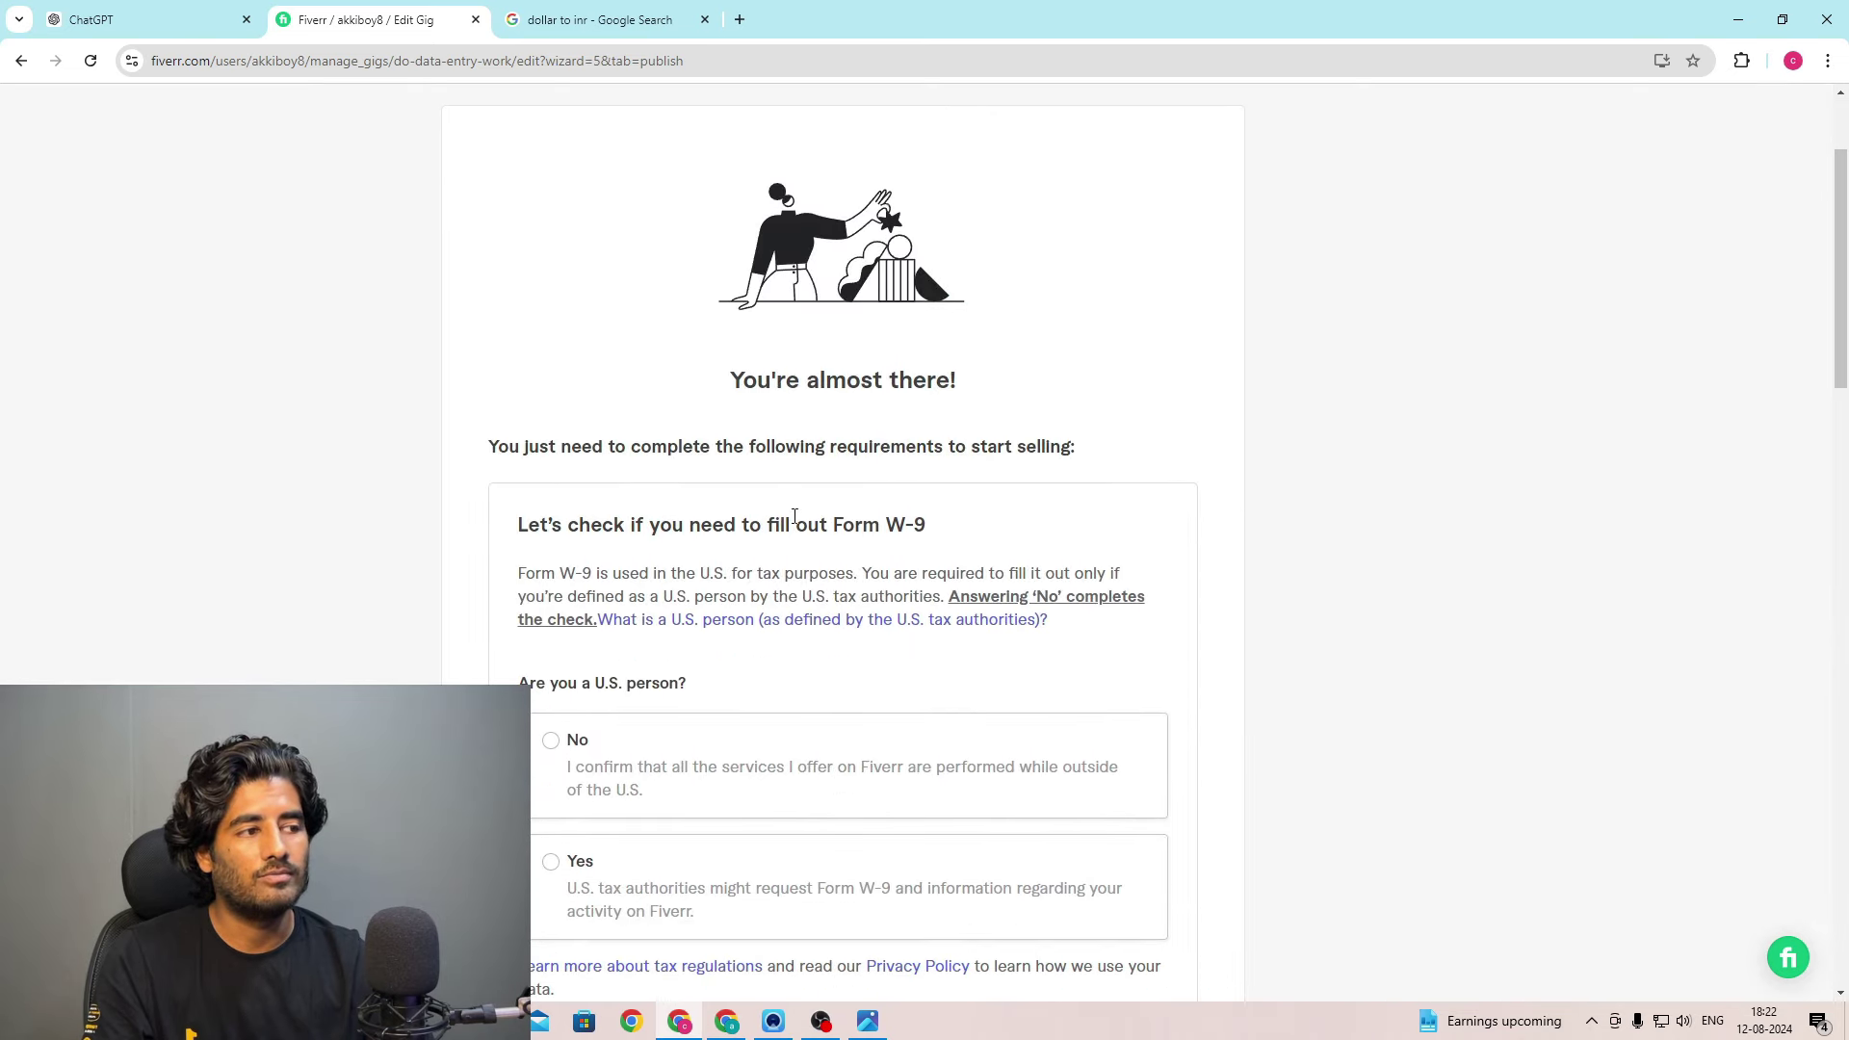
pyautogui.scroll(-3, 896, 453)
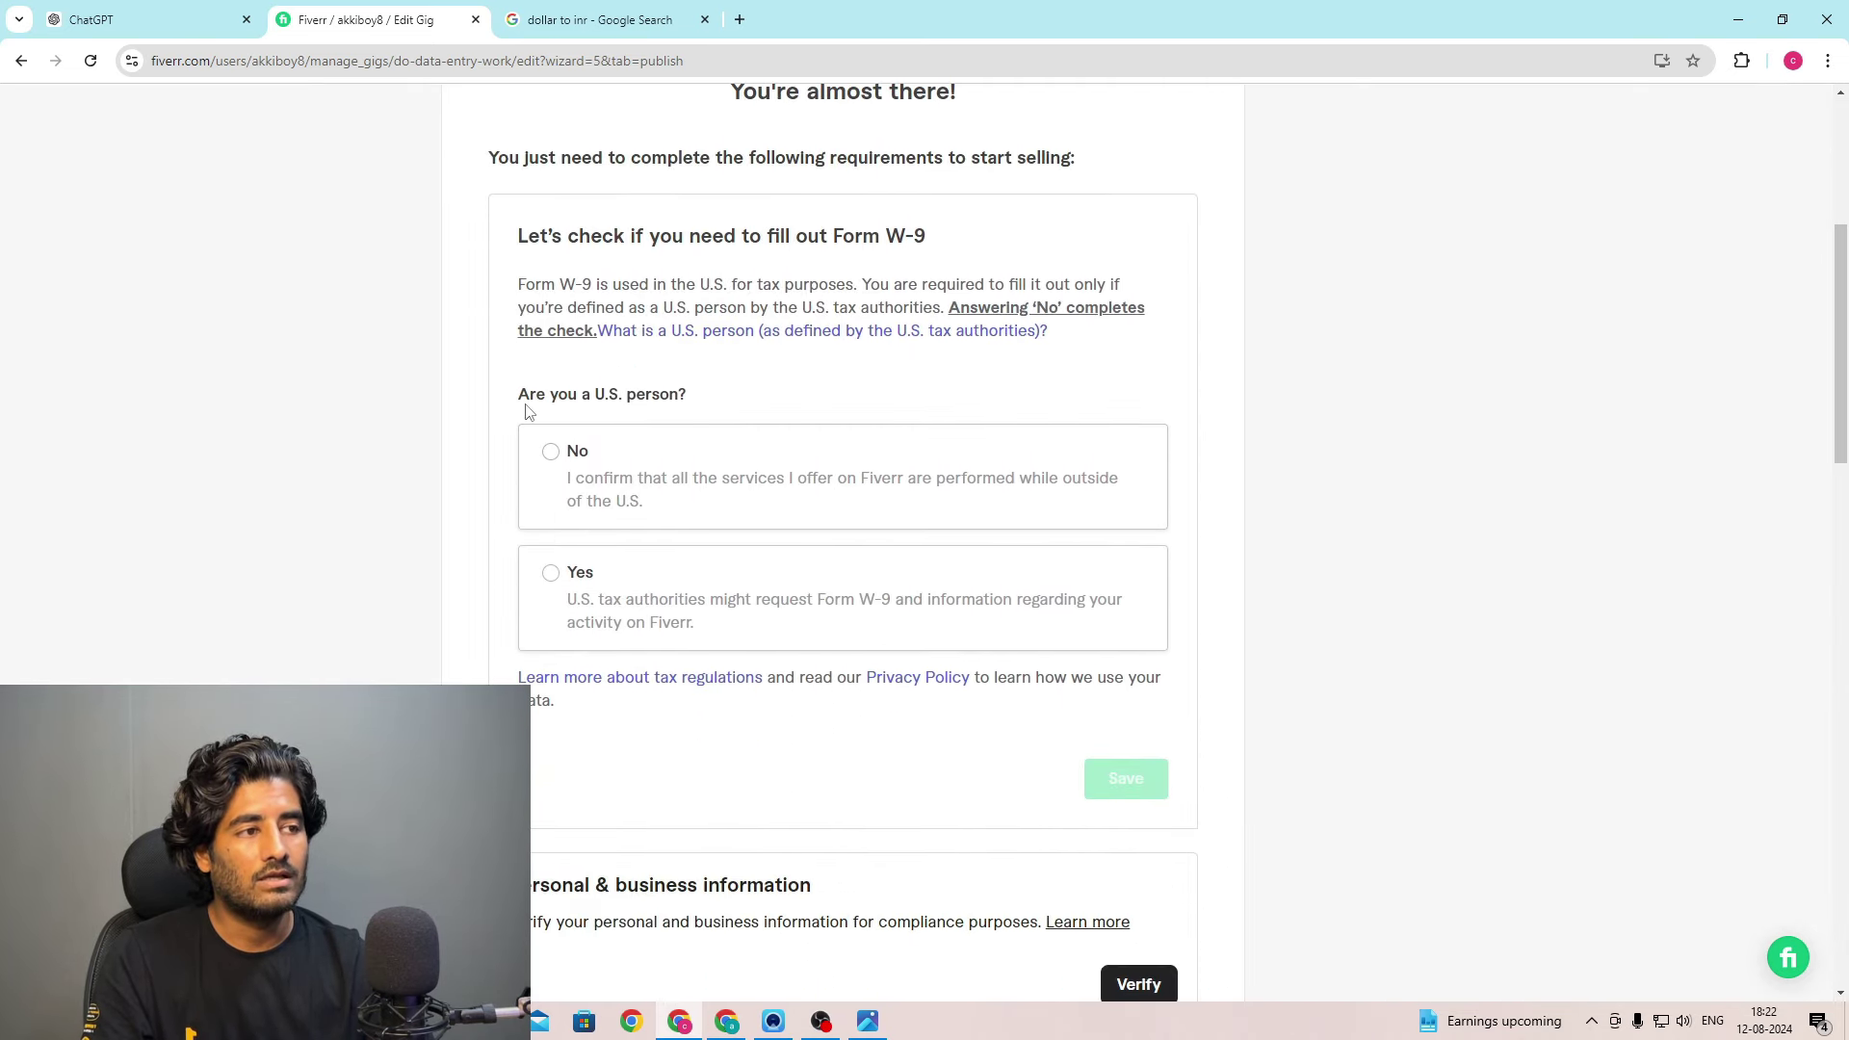
pyautogui.click(564, 449)
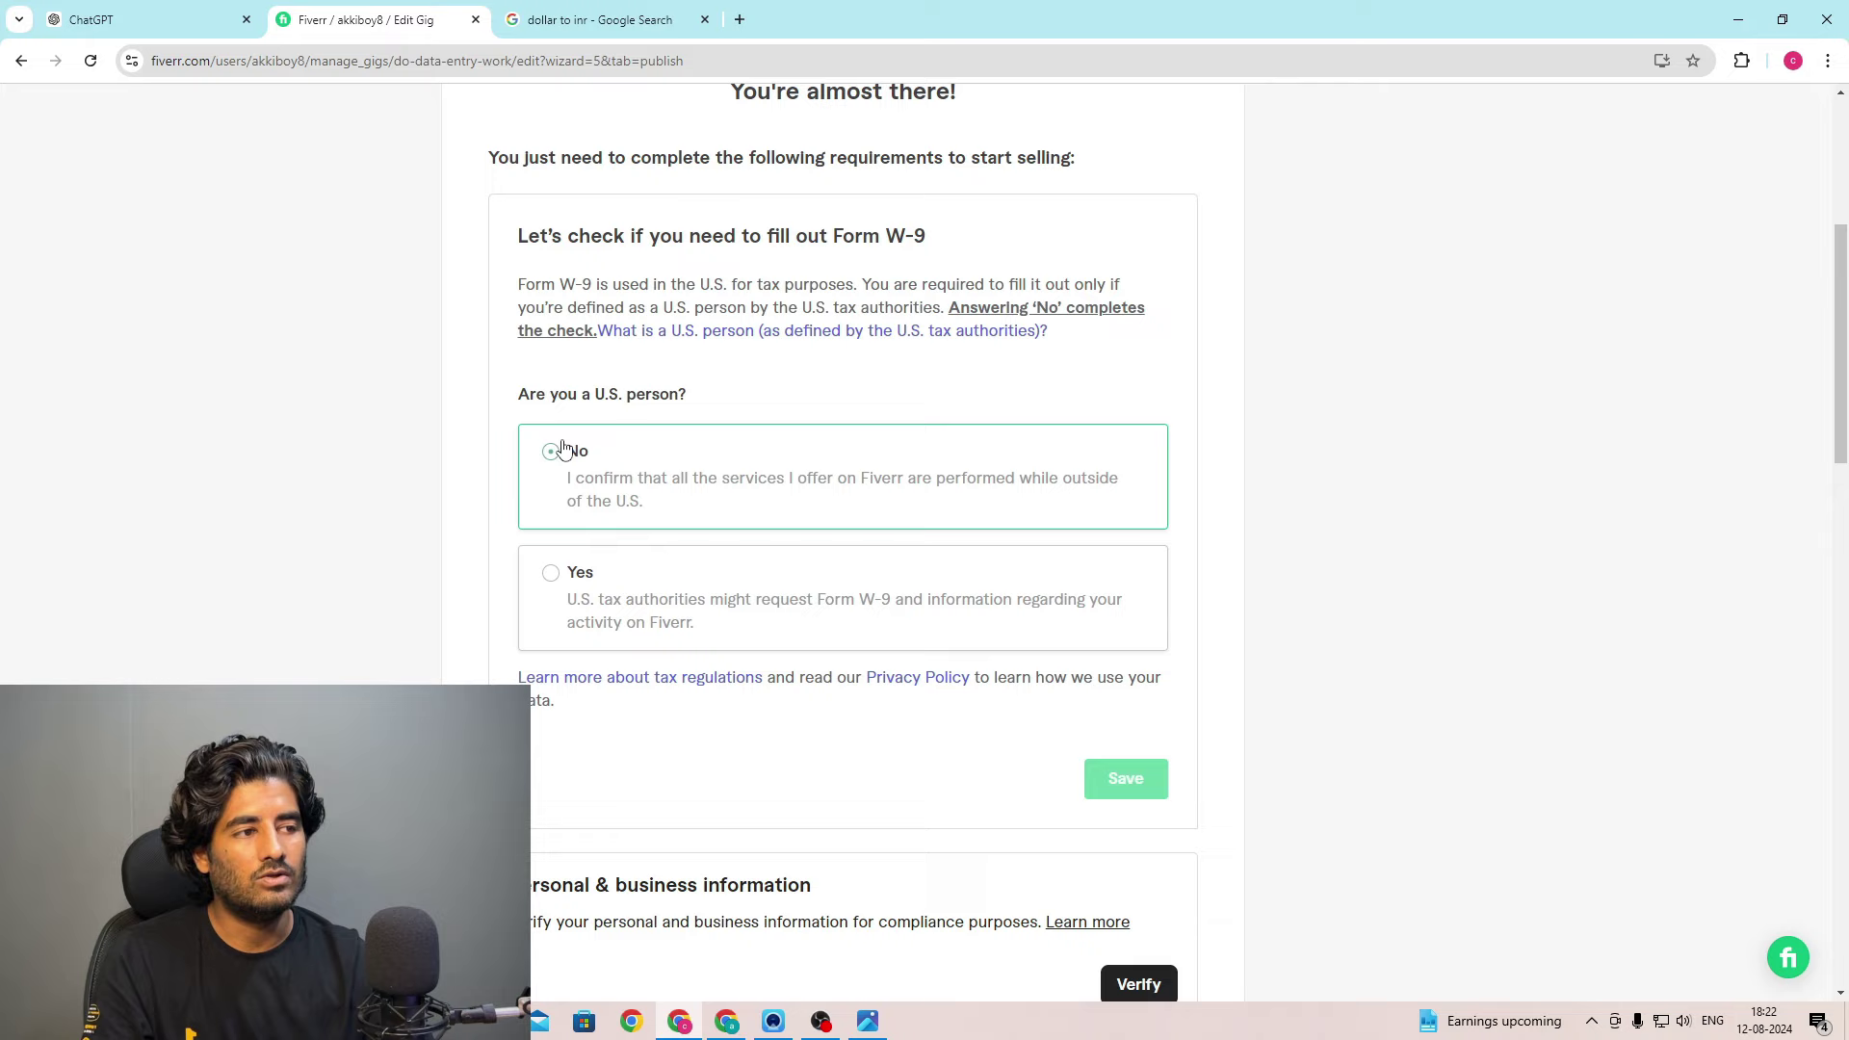
pyautogui.click(1117, 778)
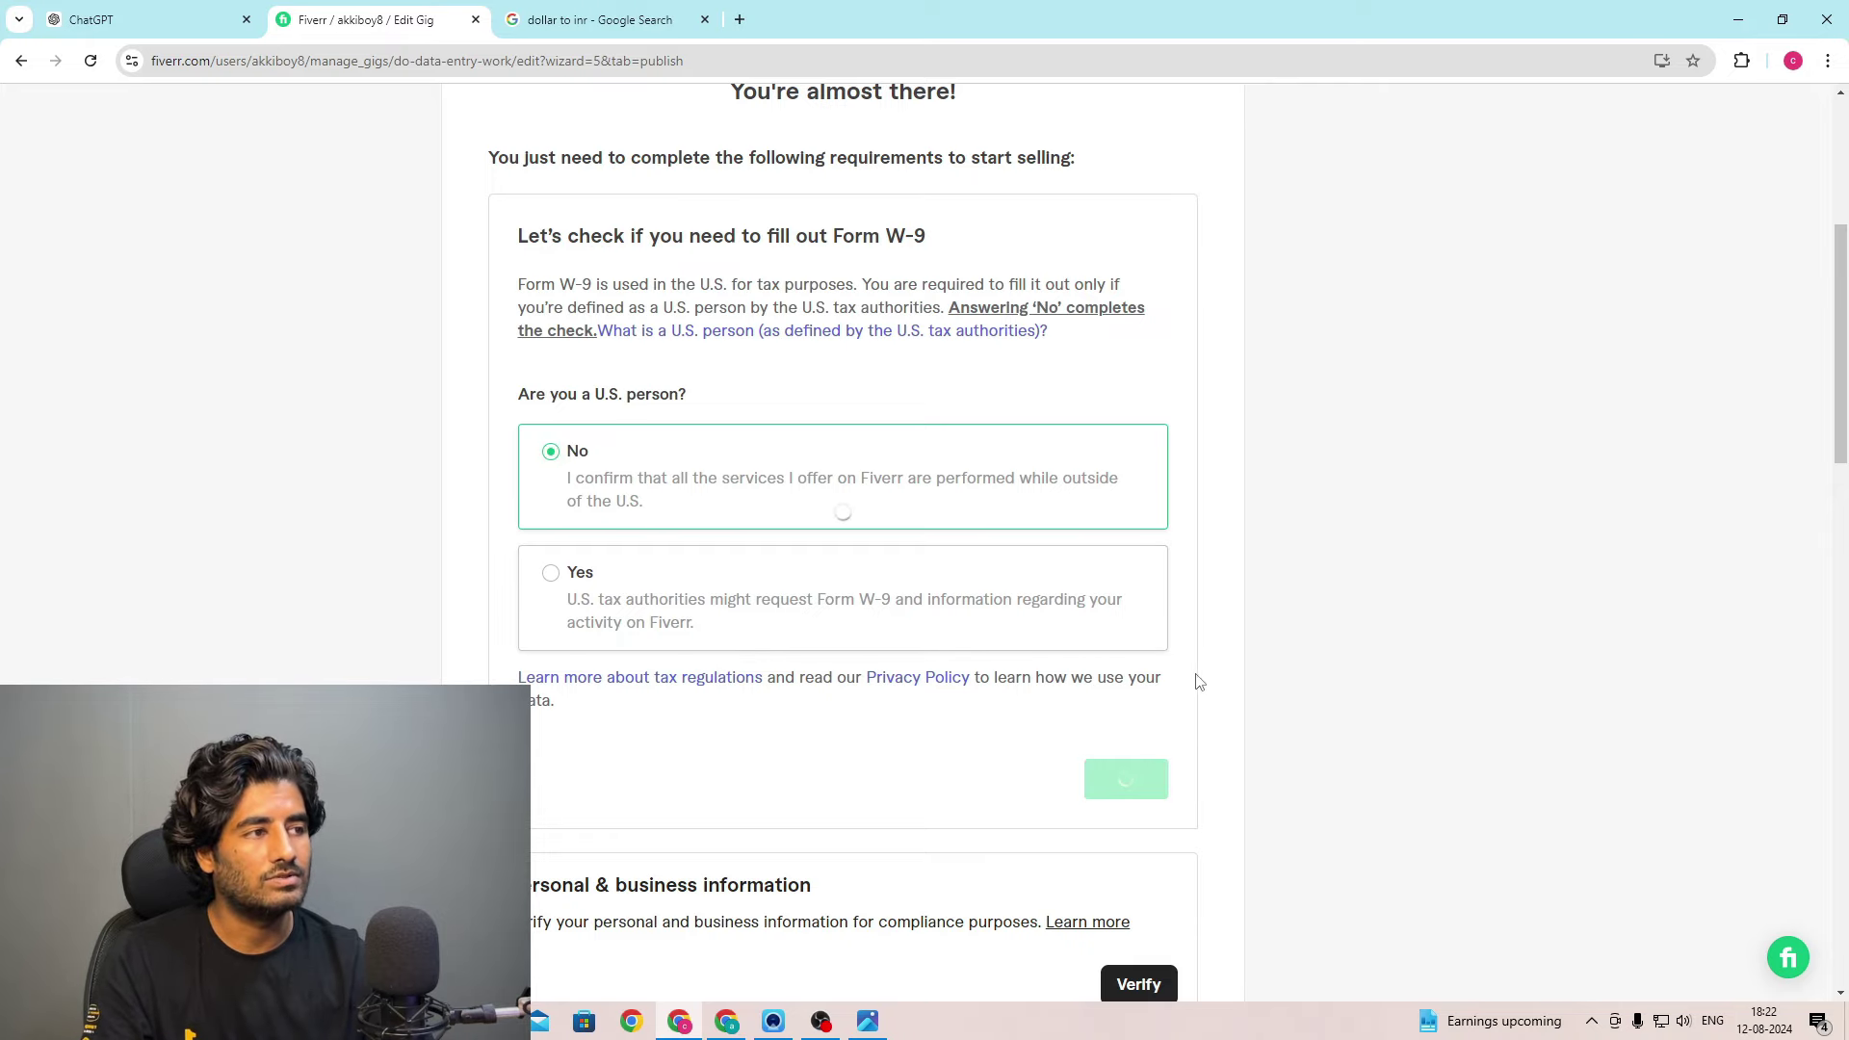
pyautogui.click(910, 660)
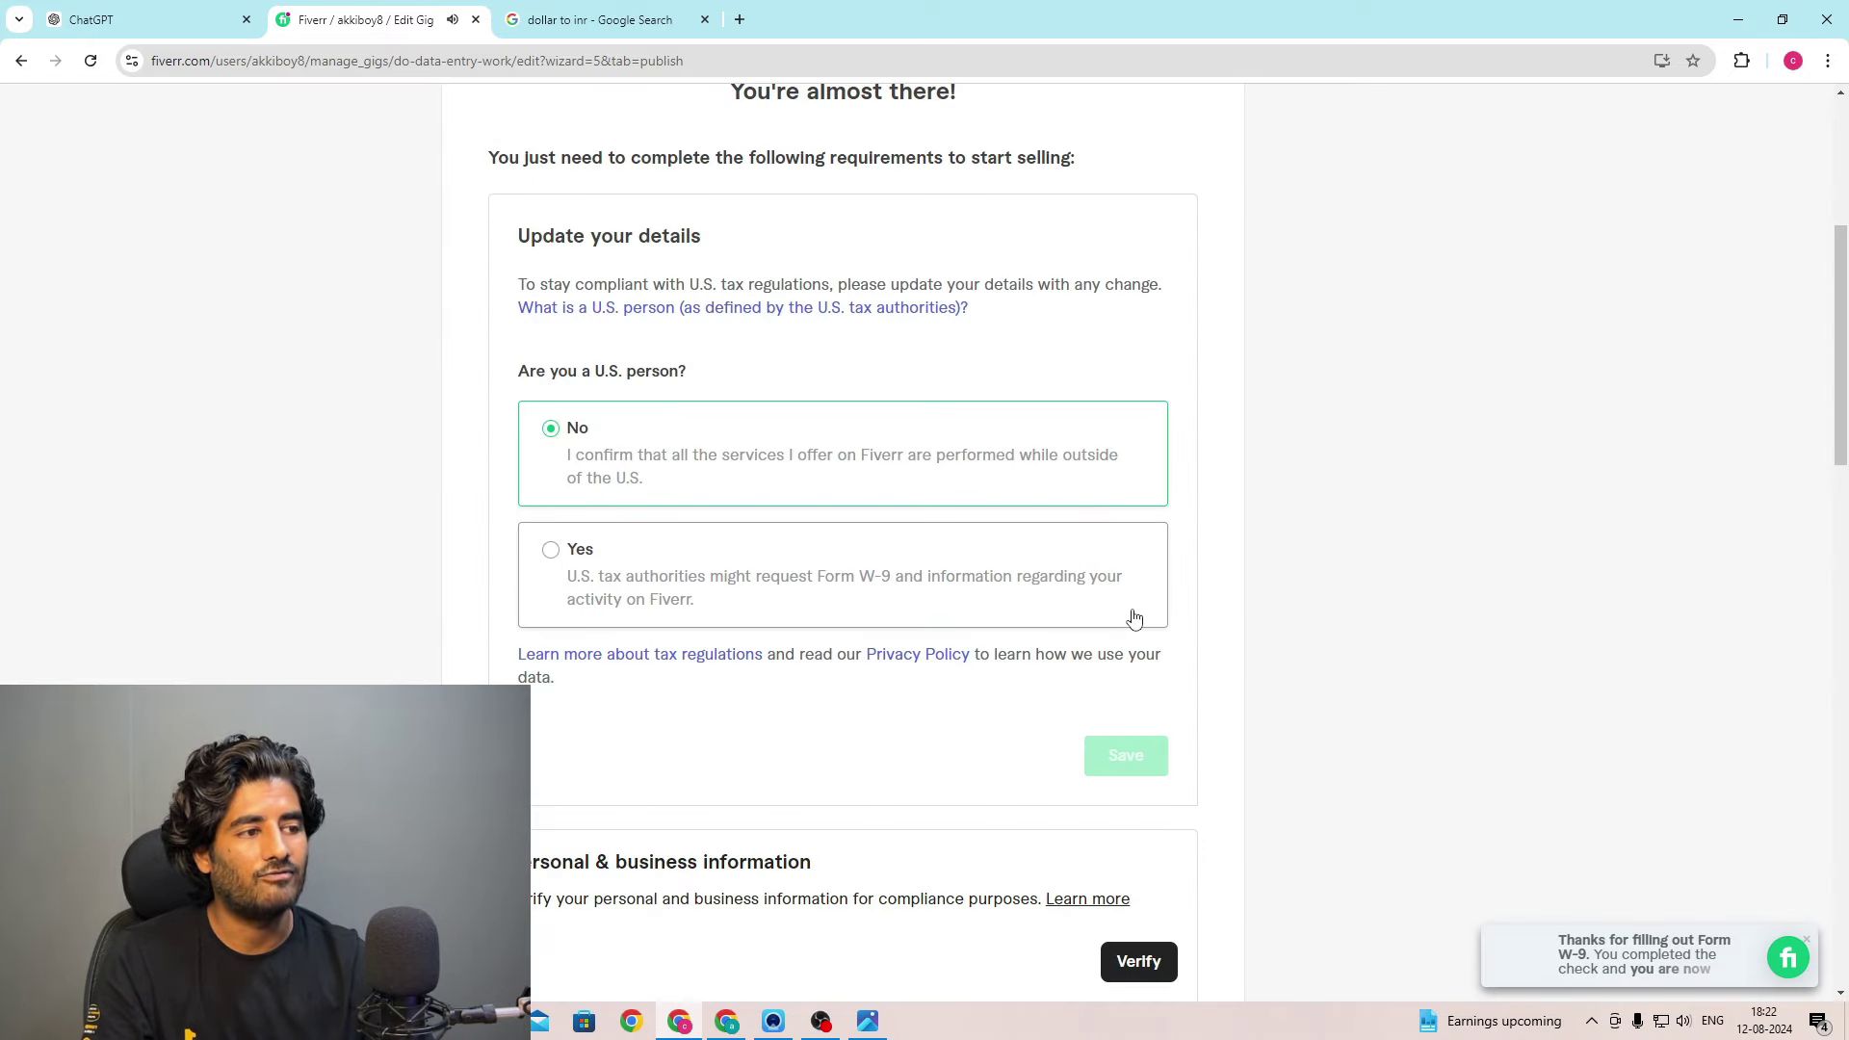
# Step: Verify your information, declaring Fiverr use is outside your primary job or profession
pyautogui.scroll(-2, 1304, 656)
pyautogui.scroll(-2, 1304, 656)
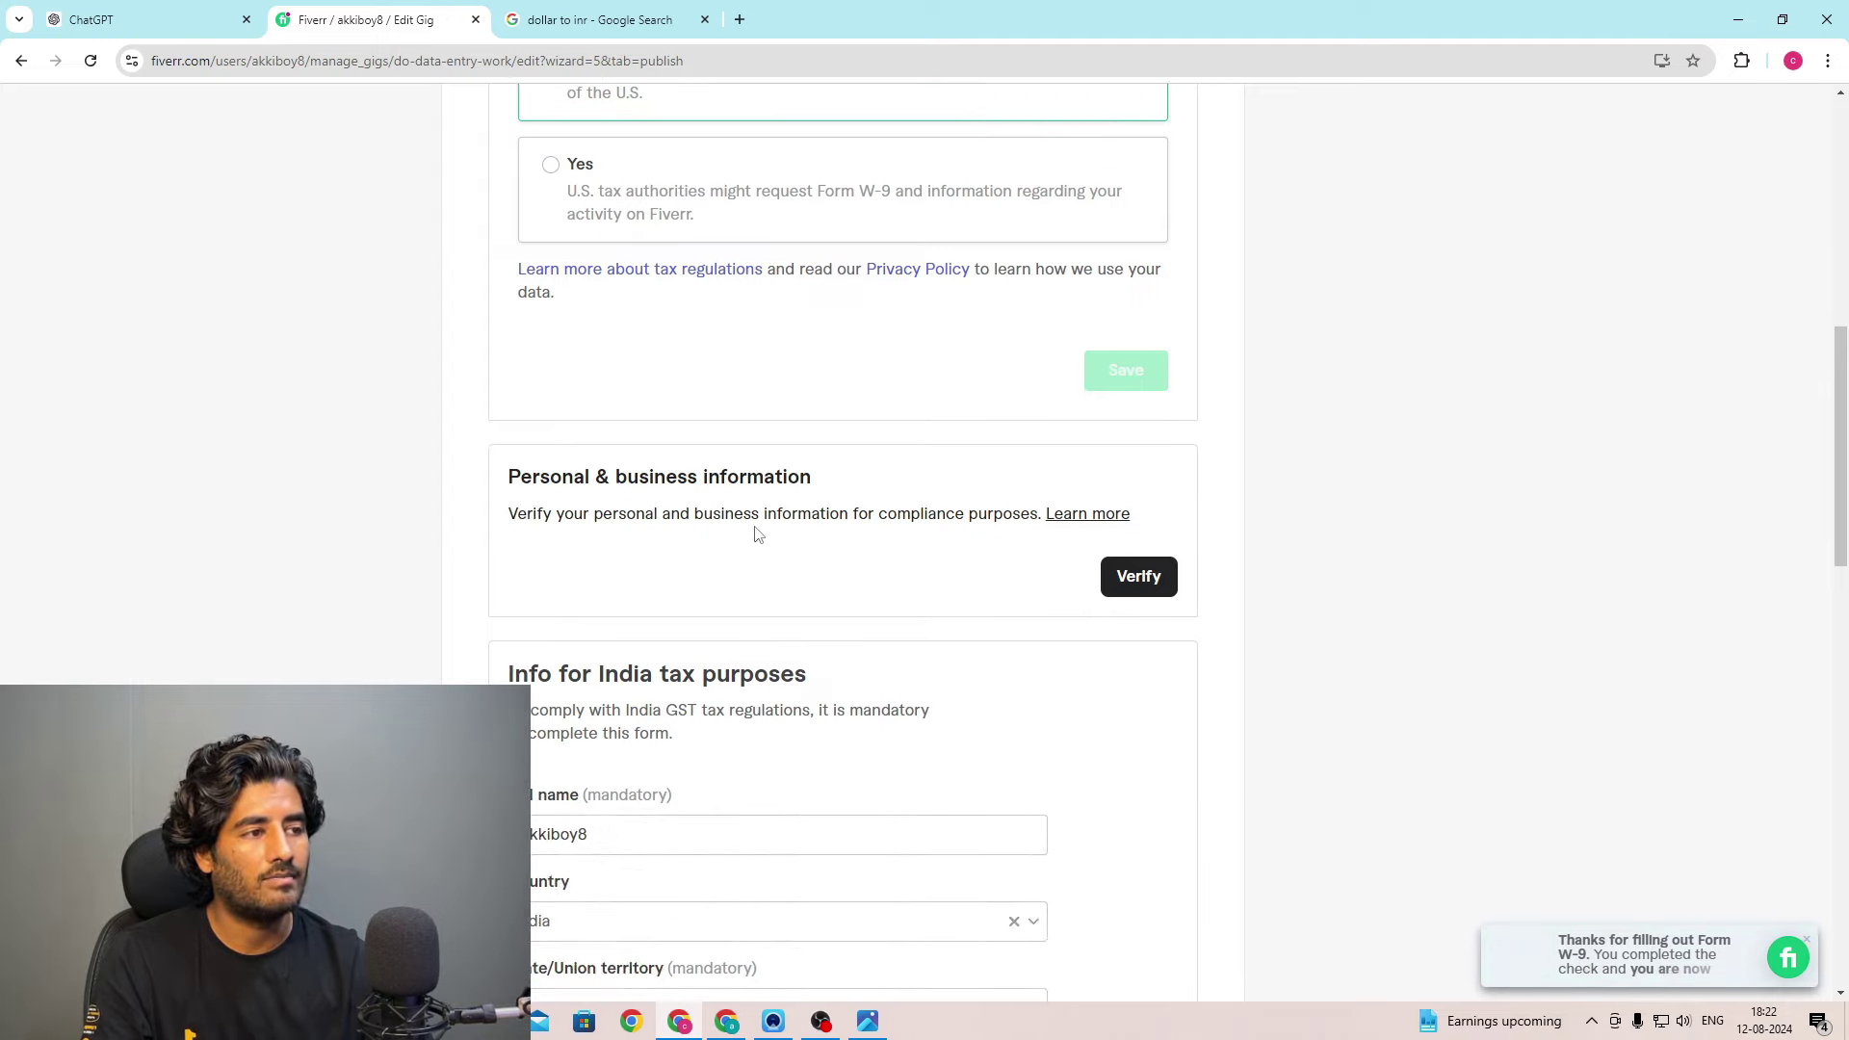
pyautogui.click(1142, 579)
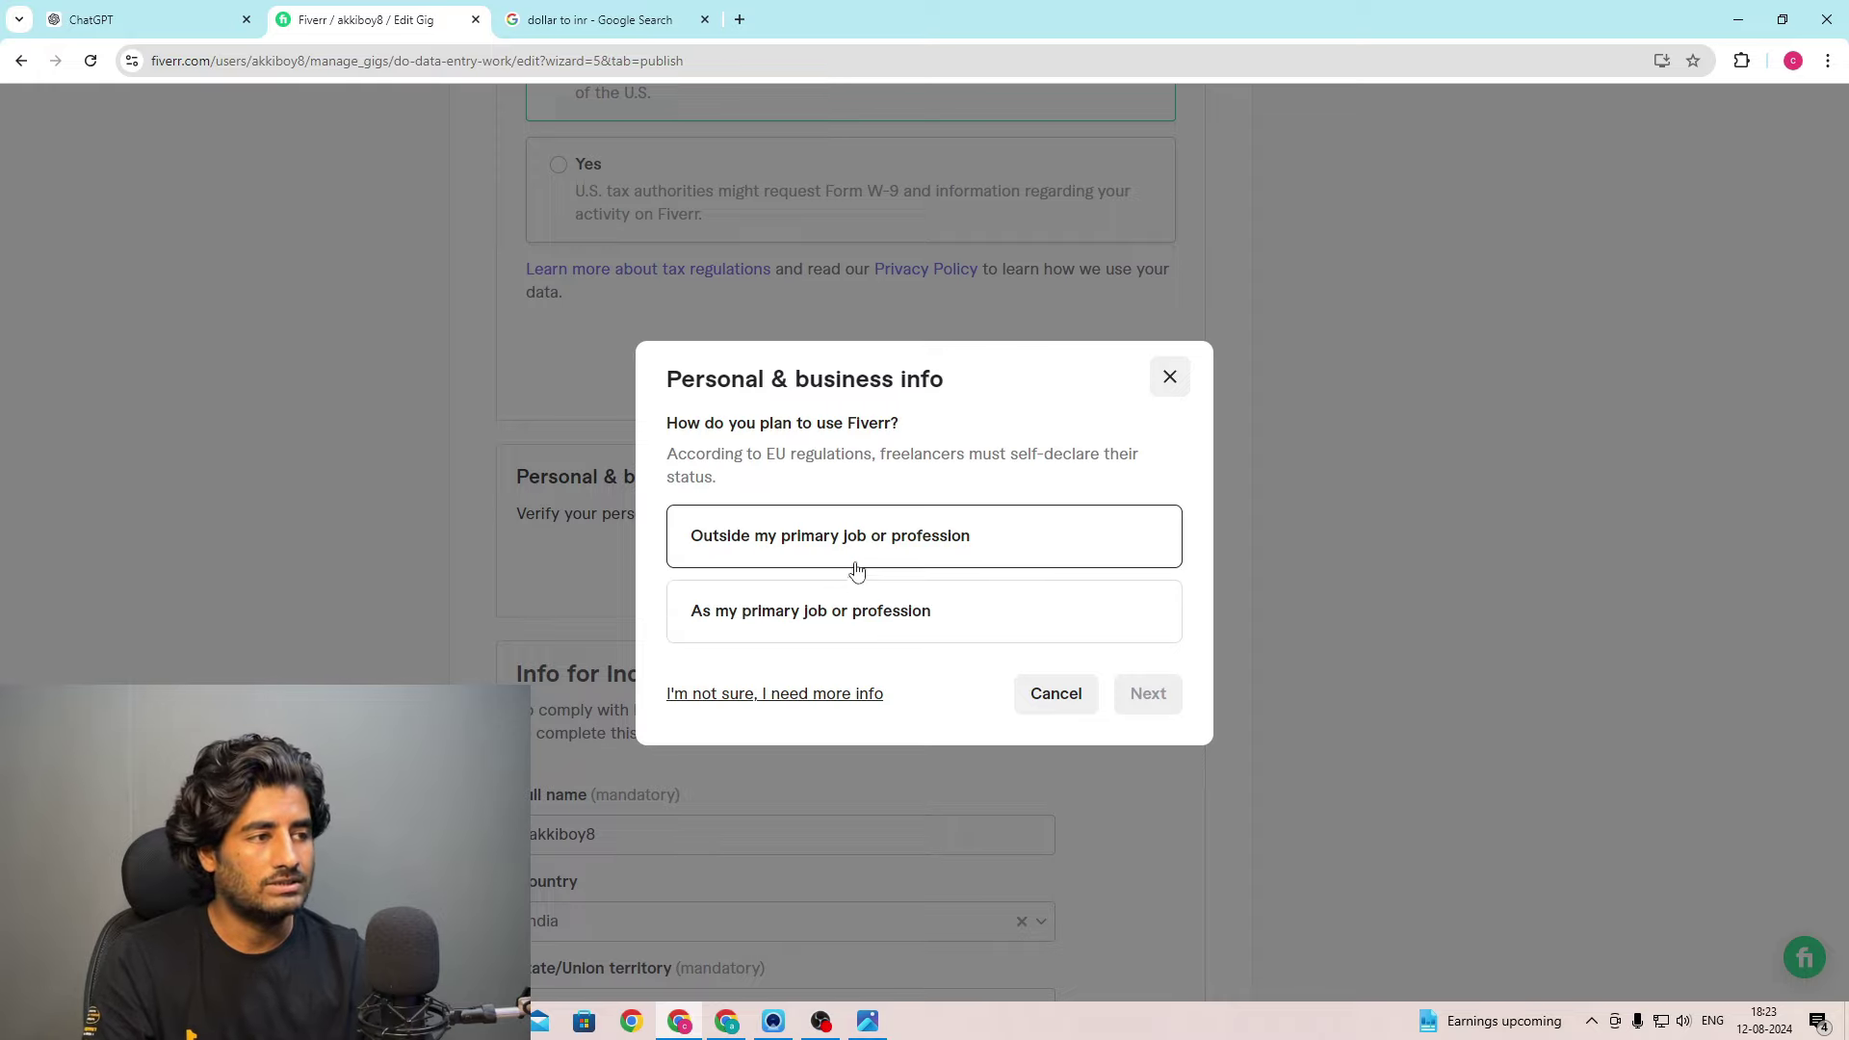
pyautogui.click(920, 538)
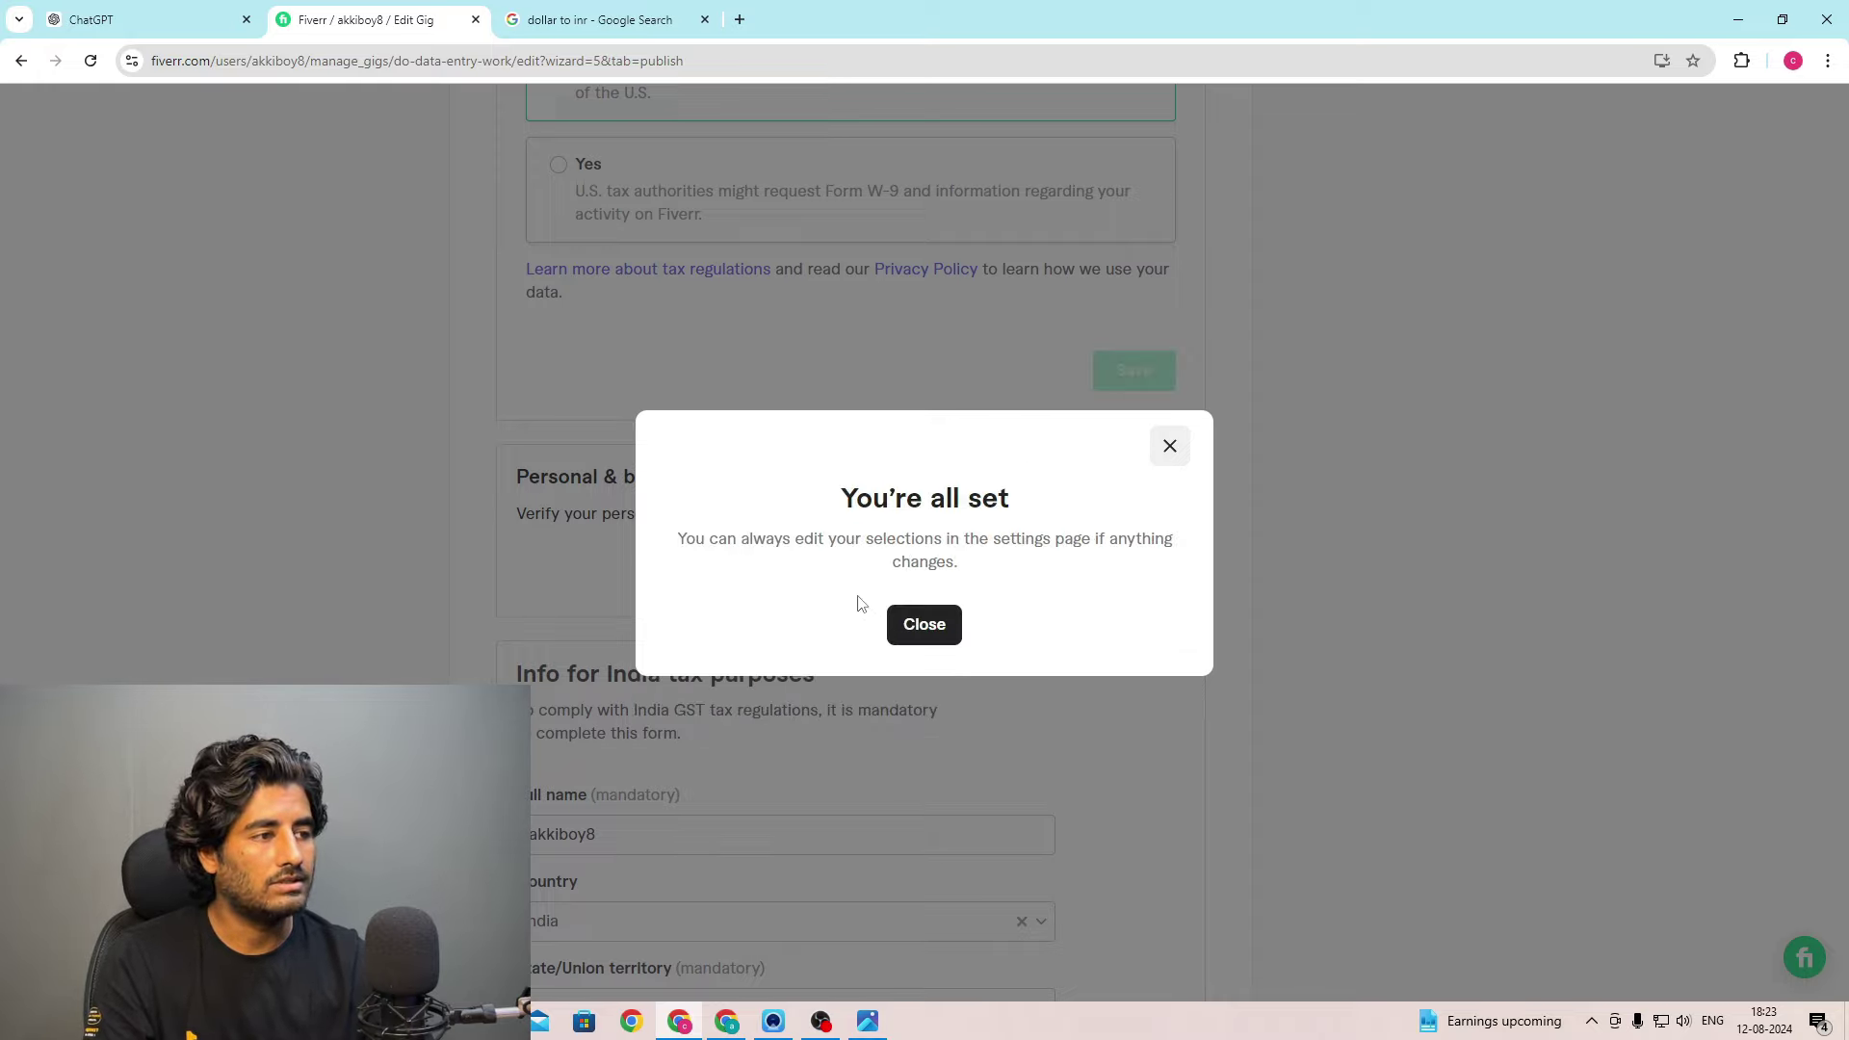
pyautogui.click(931, 628)
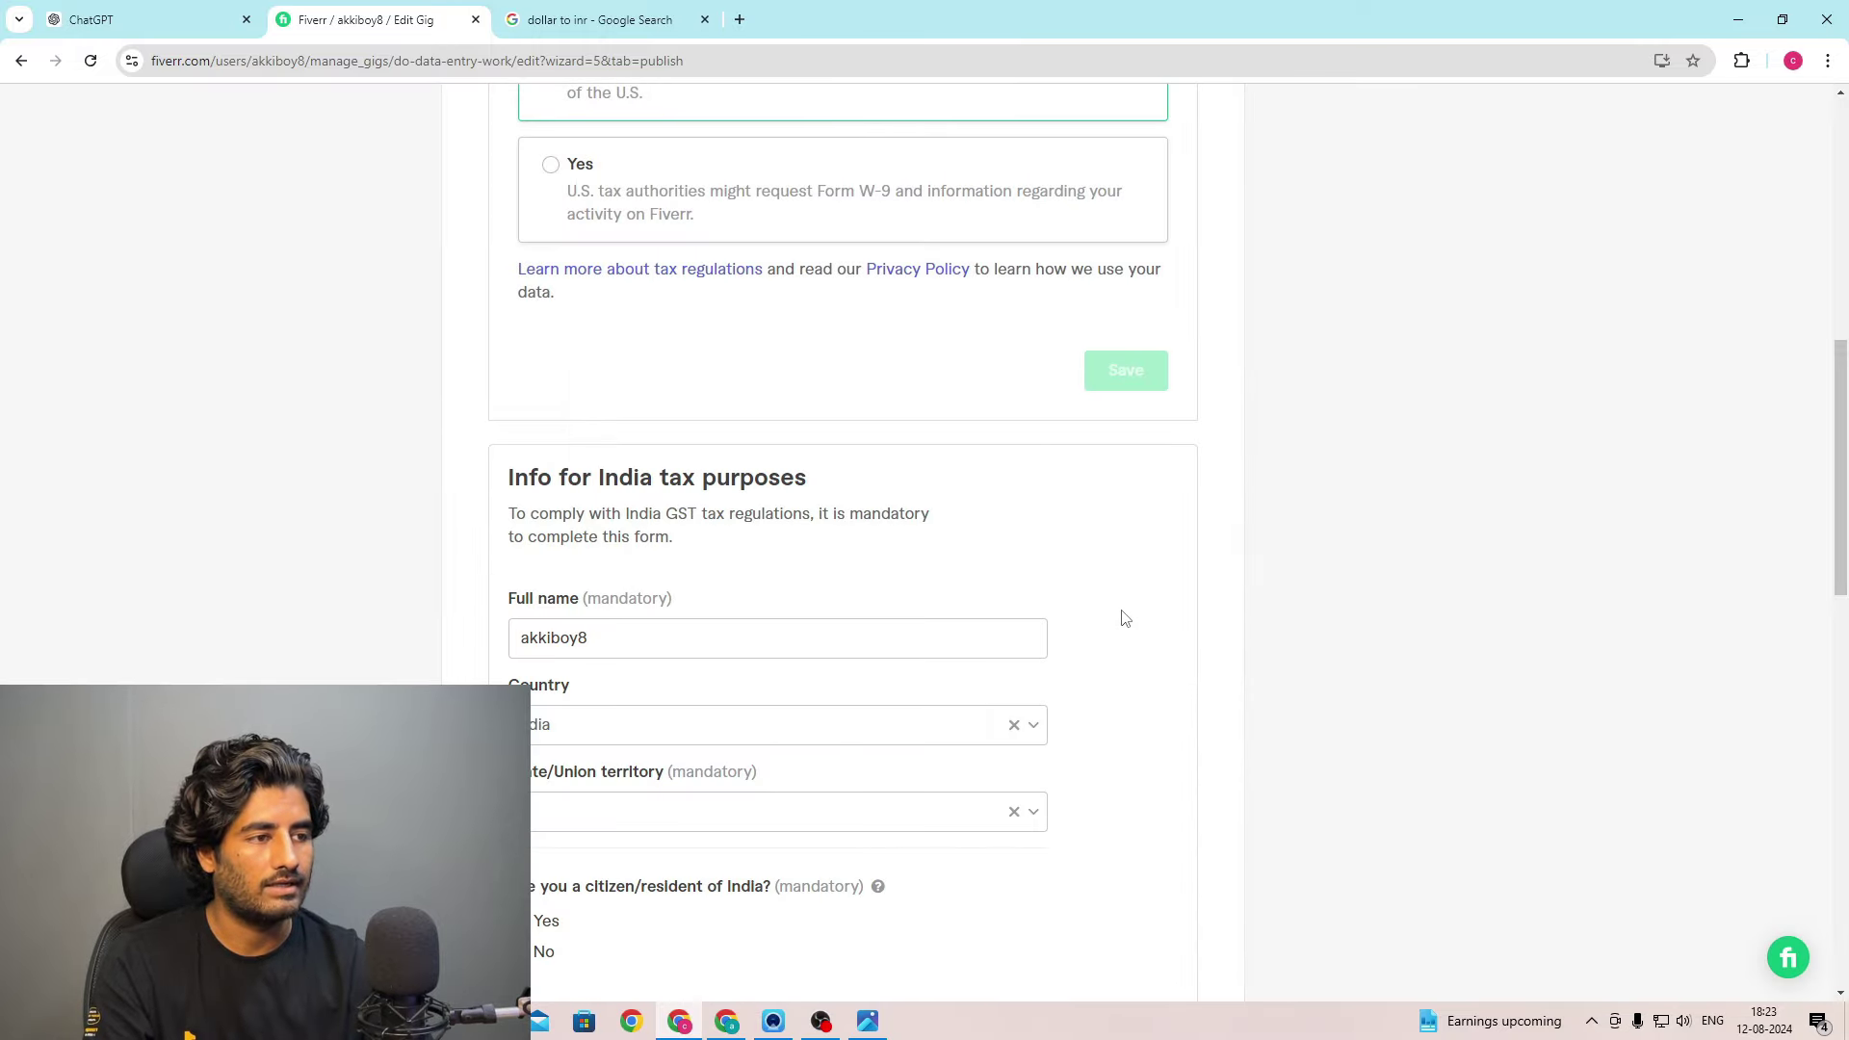
# Step: Confirm Indian citizenship or residence and answer No to GST registration
pyautogui.scroll(-3, 1125, 617)
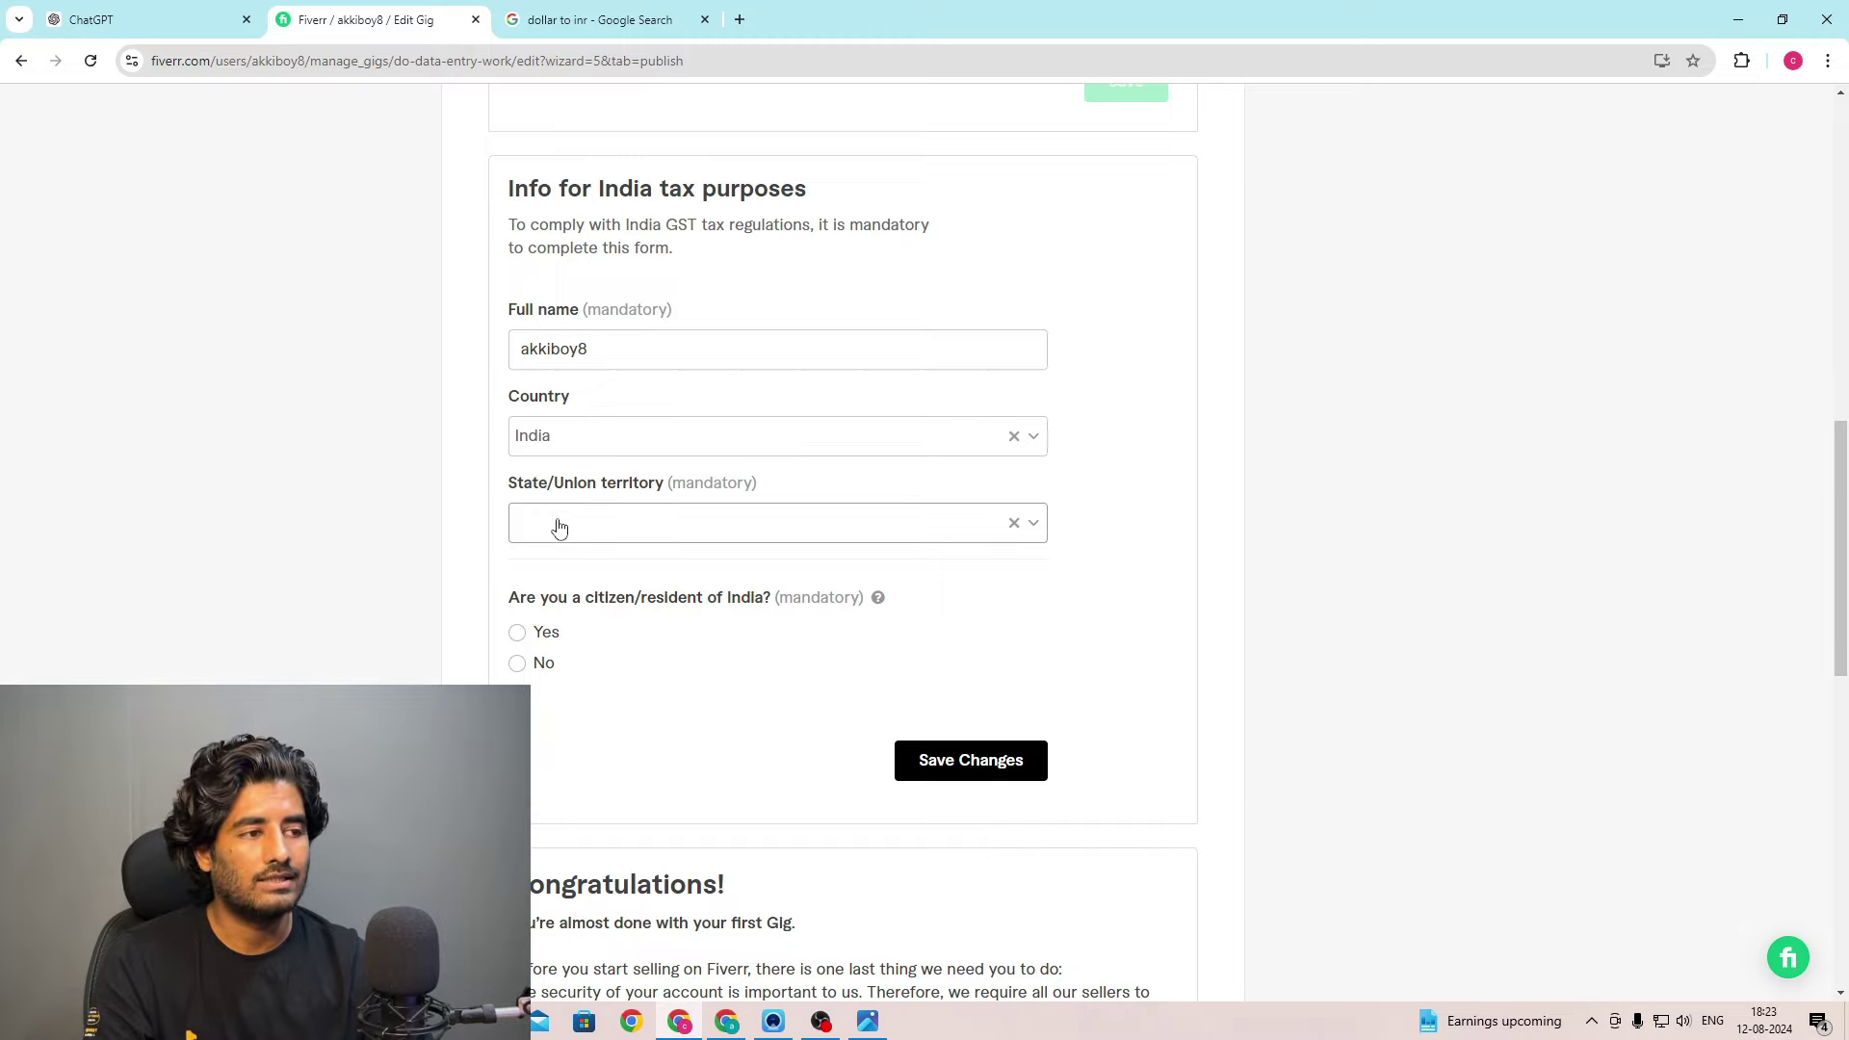
pyautogui.scroll(-2, 558, 527)
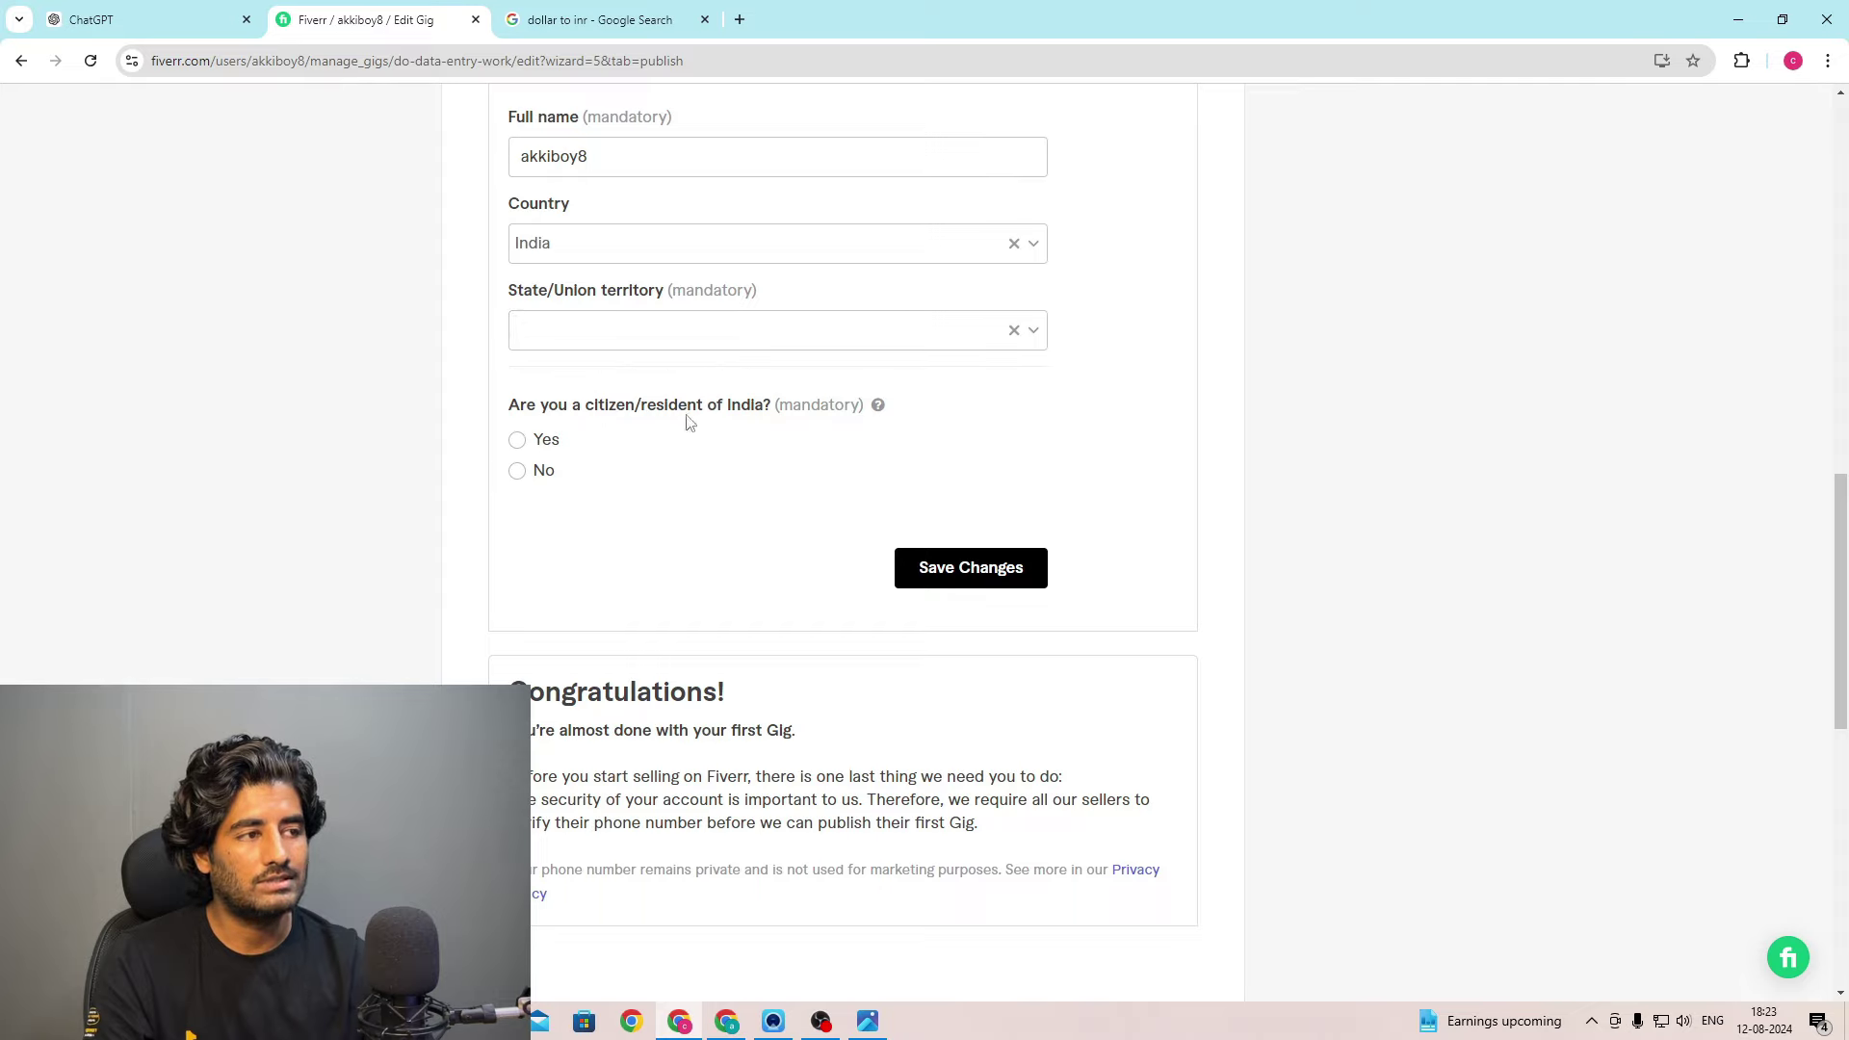
pyautogui.click(518, 441)
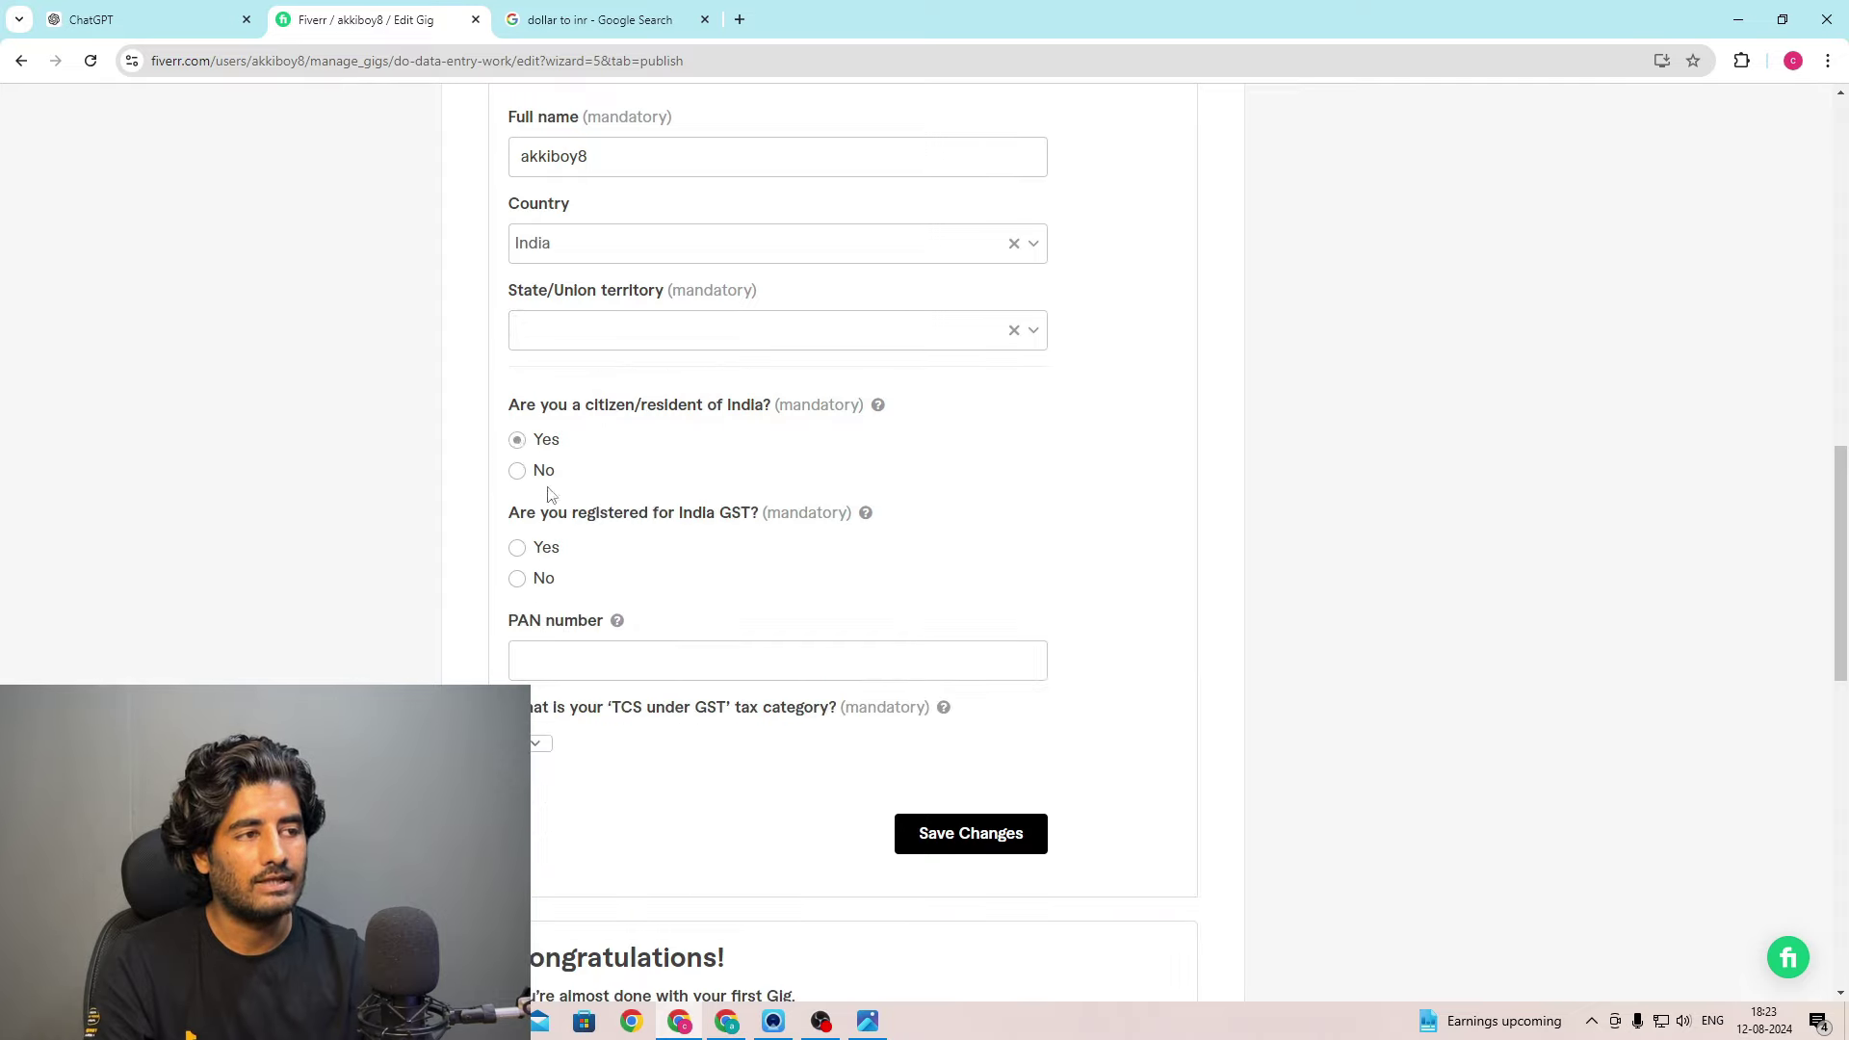
pyautogui.click(521, 551)
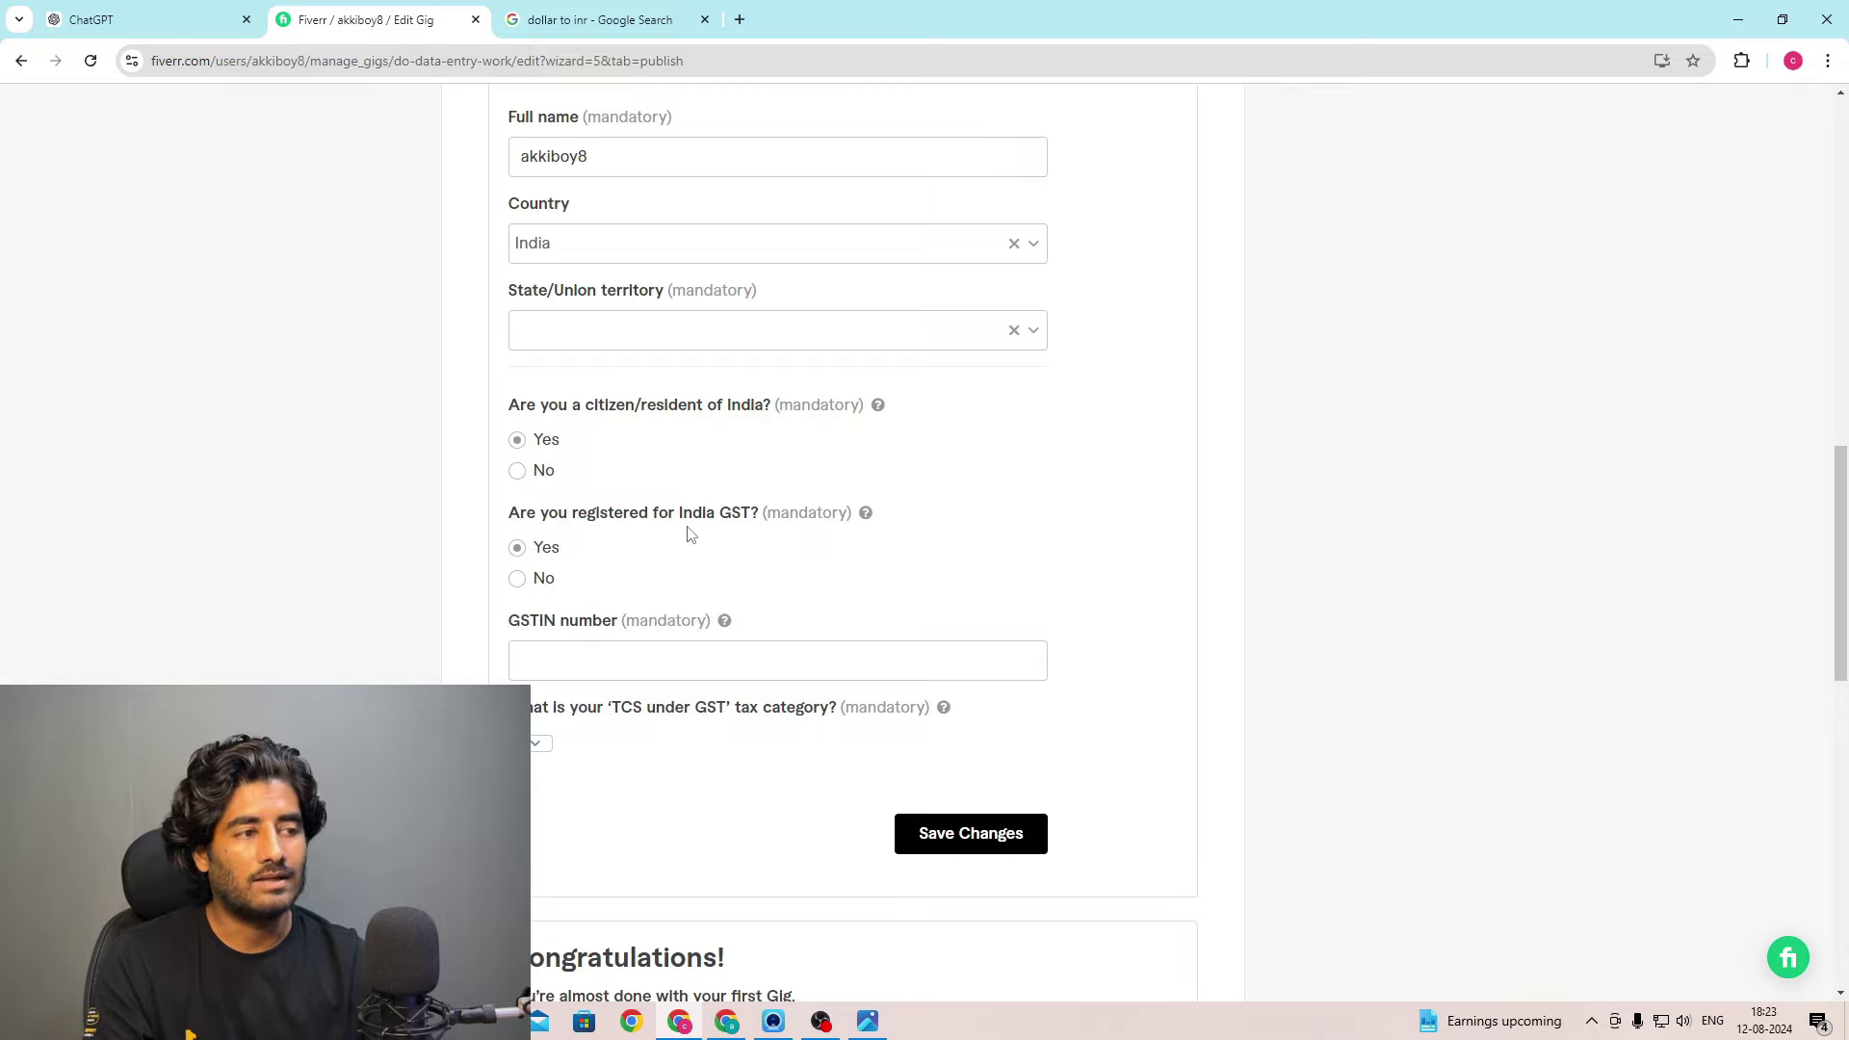
pyautogui.click(520, 581)
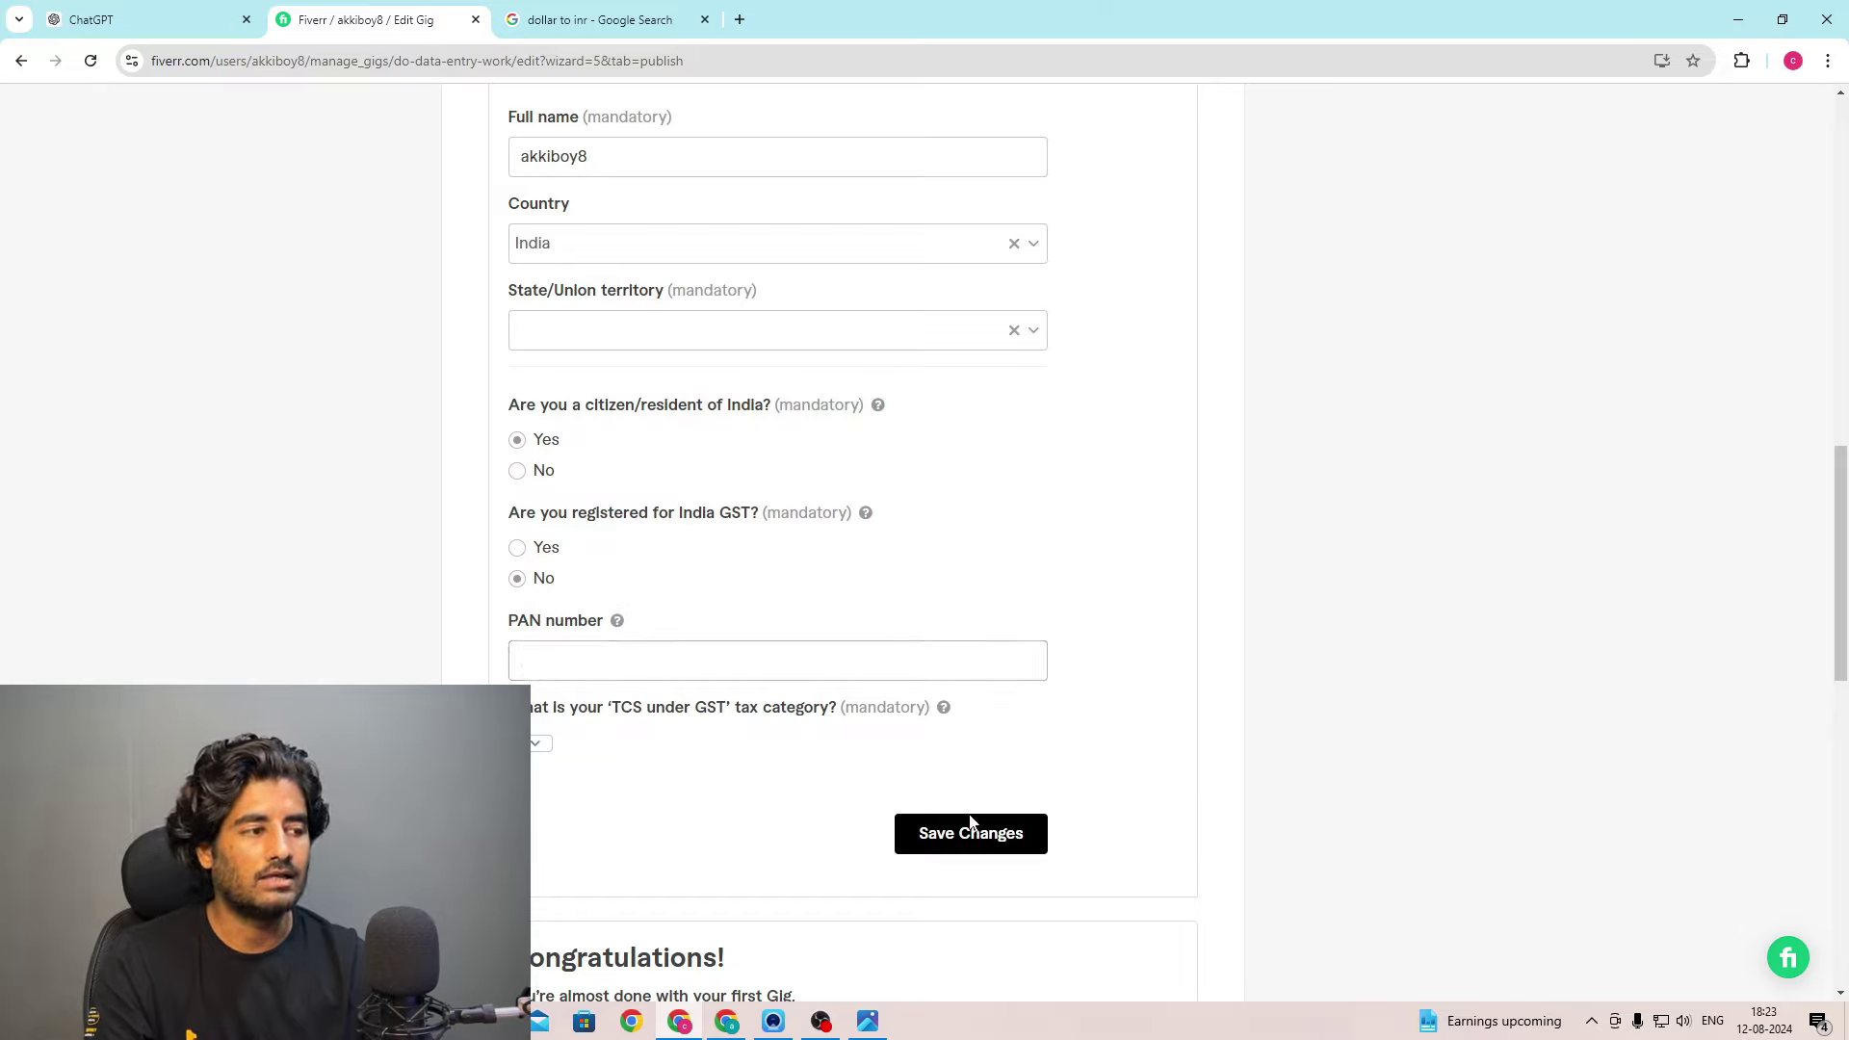
# Step: Choose the state, keep the TCS category as Taxable, and save the India tax details
pyautogui.click(632, 332)
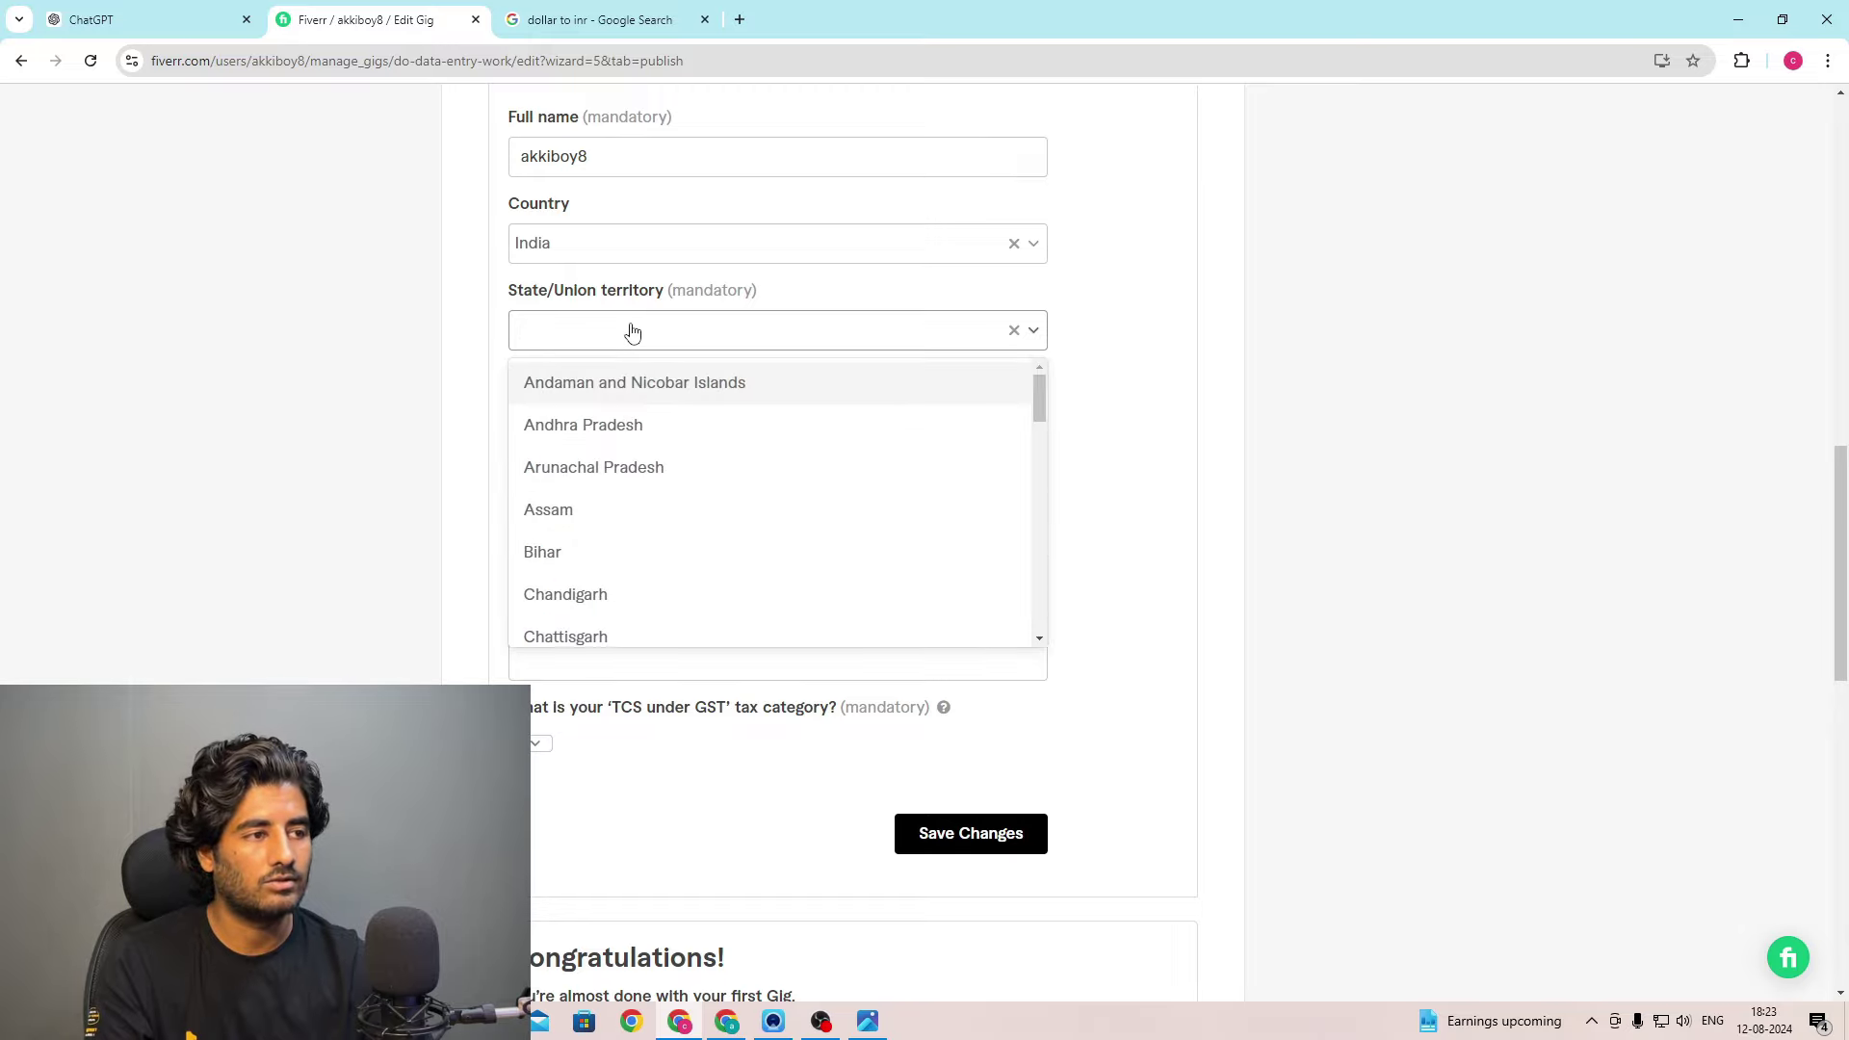
pyautogui.write('g')
pyautogui.scroll(-2, 617, 606)
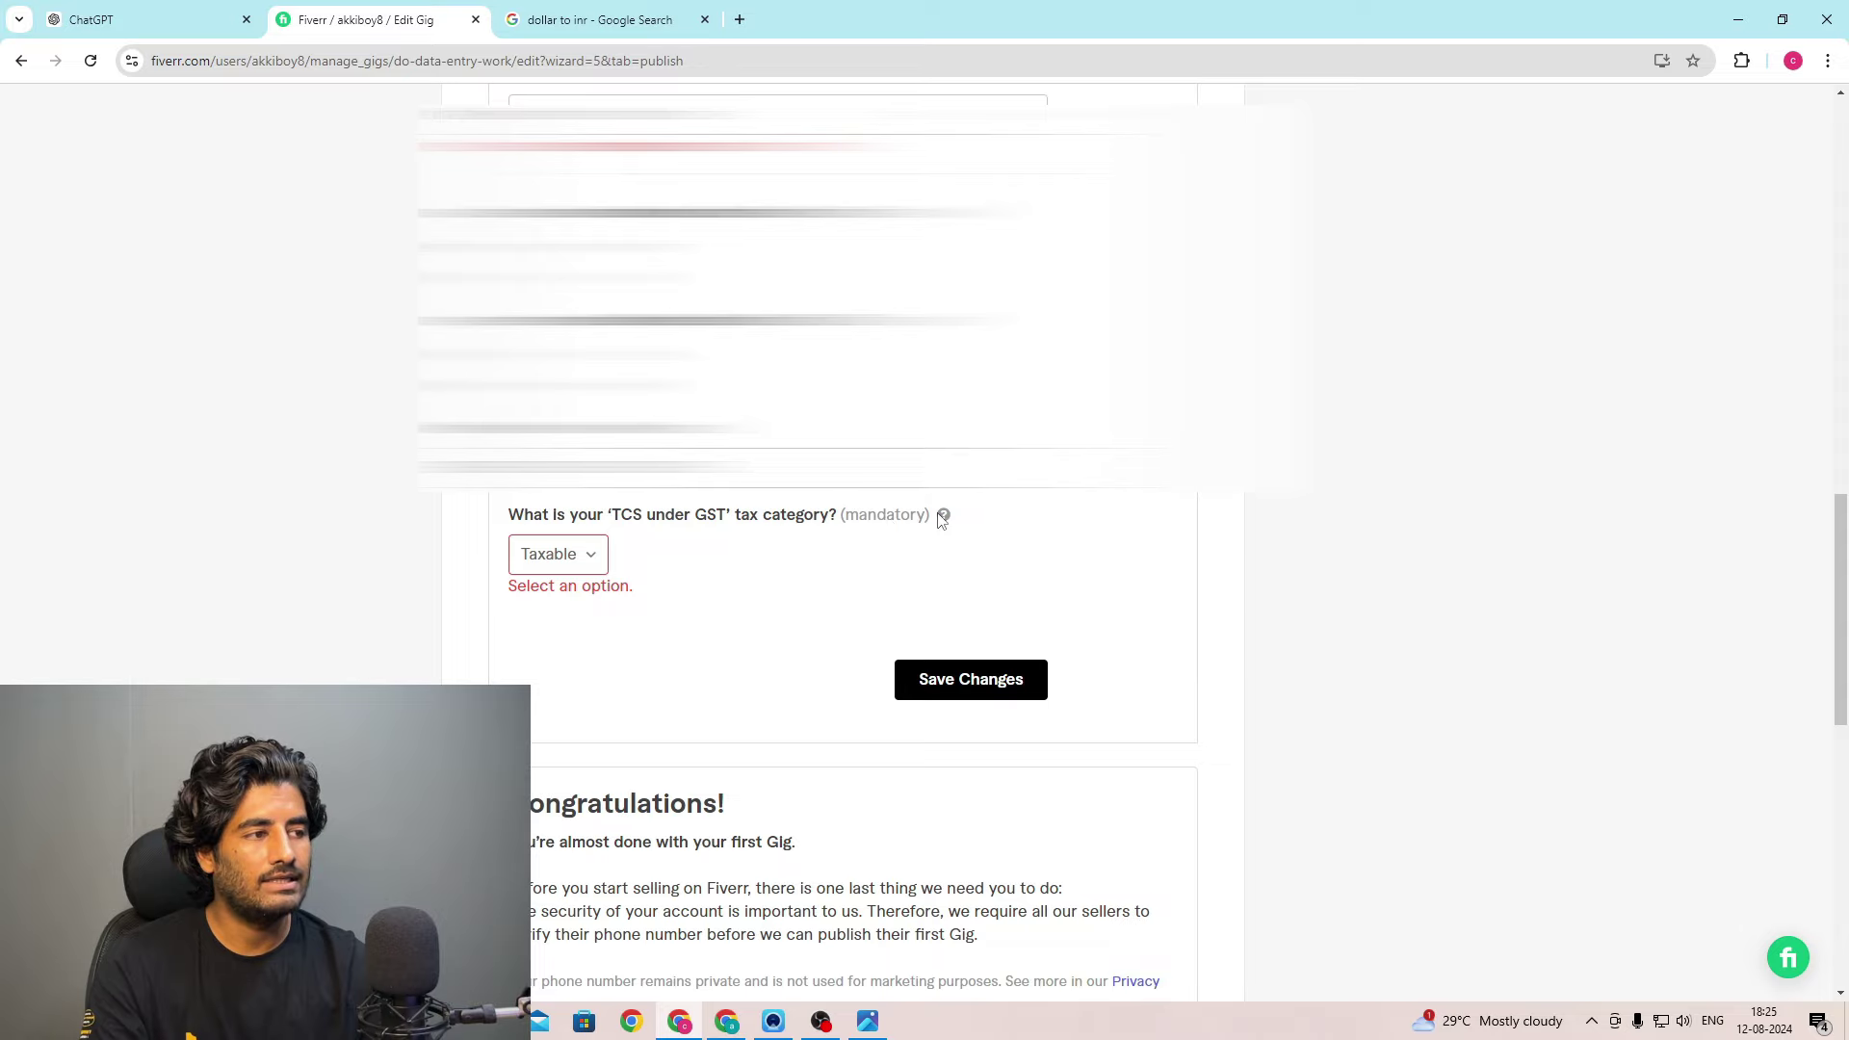
pyautogui.moveTo(944, 706)
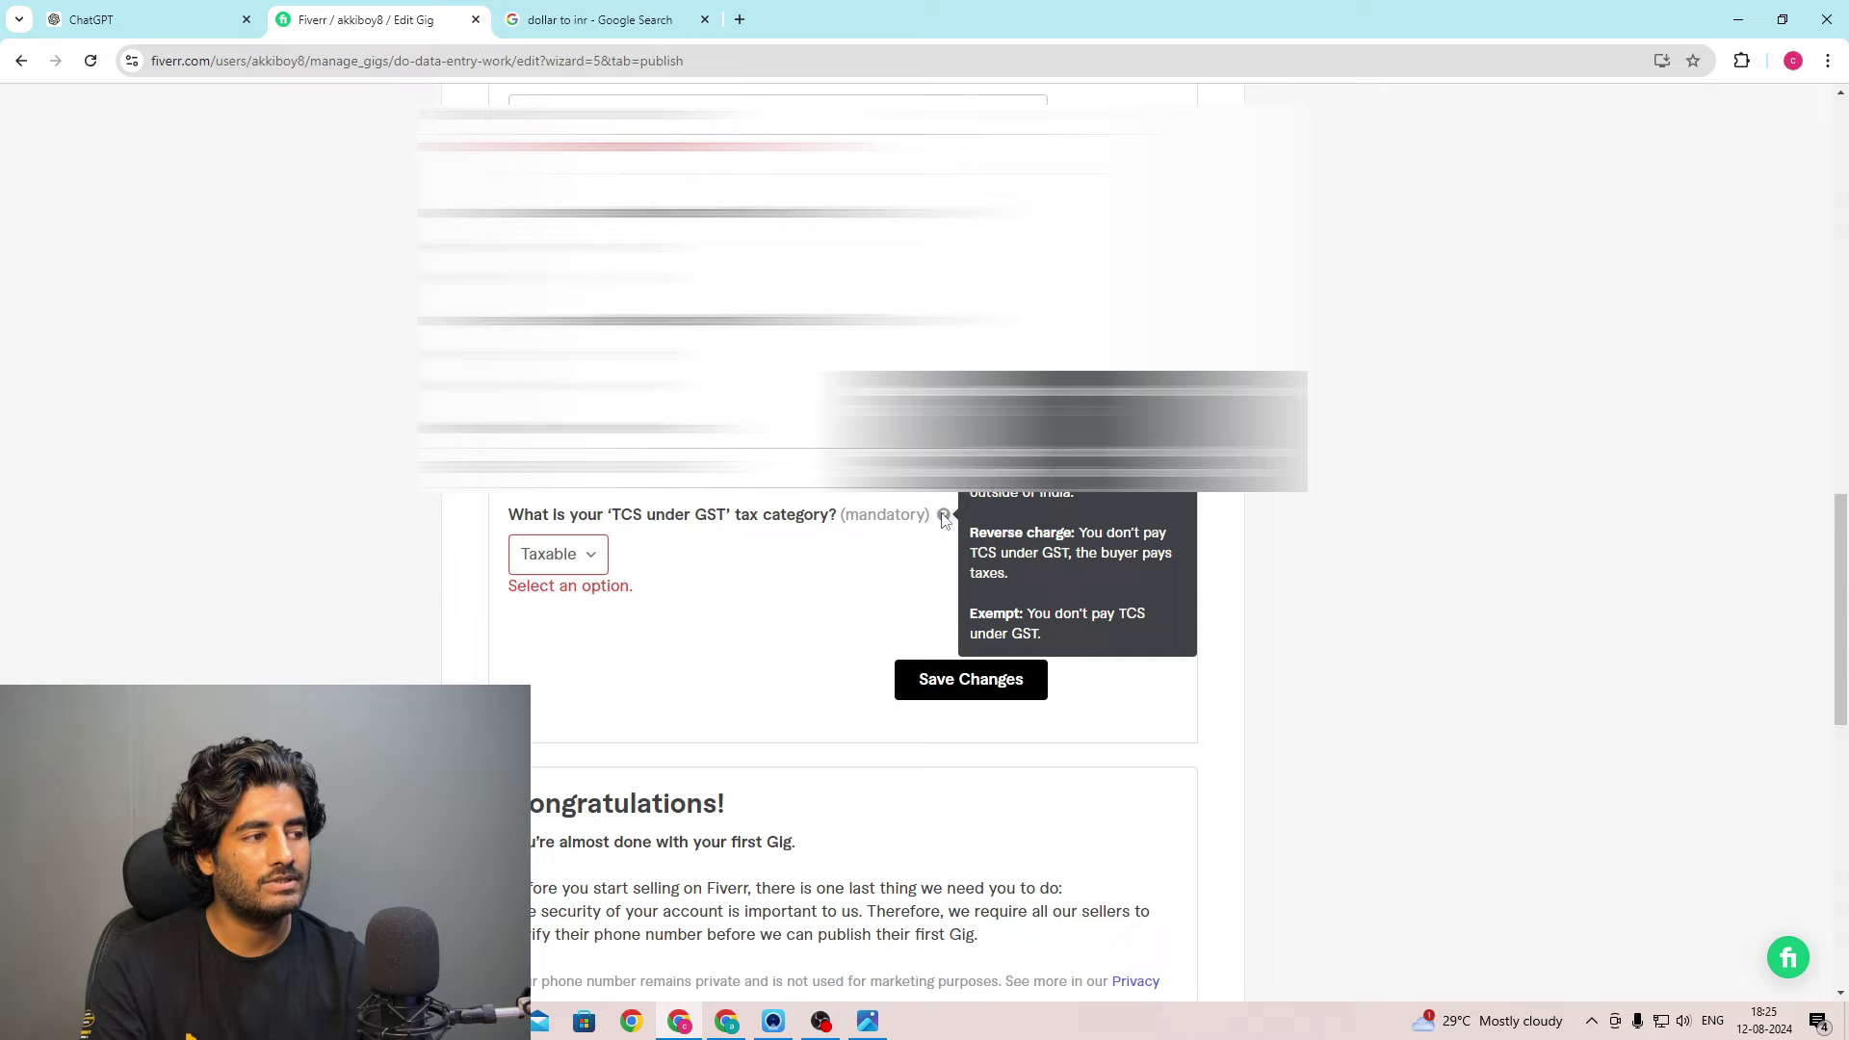
pyautogui.click(567, 558)
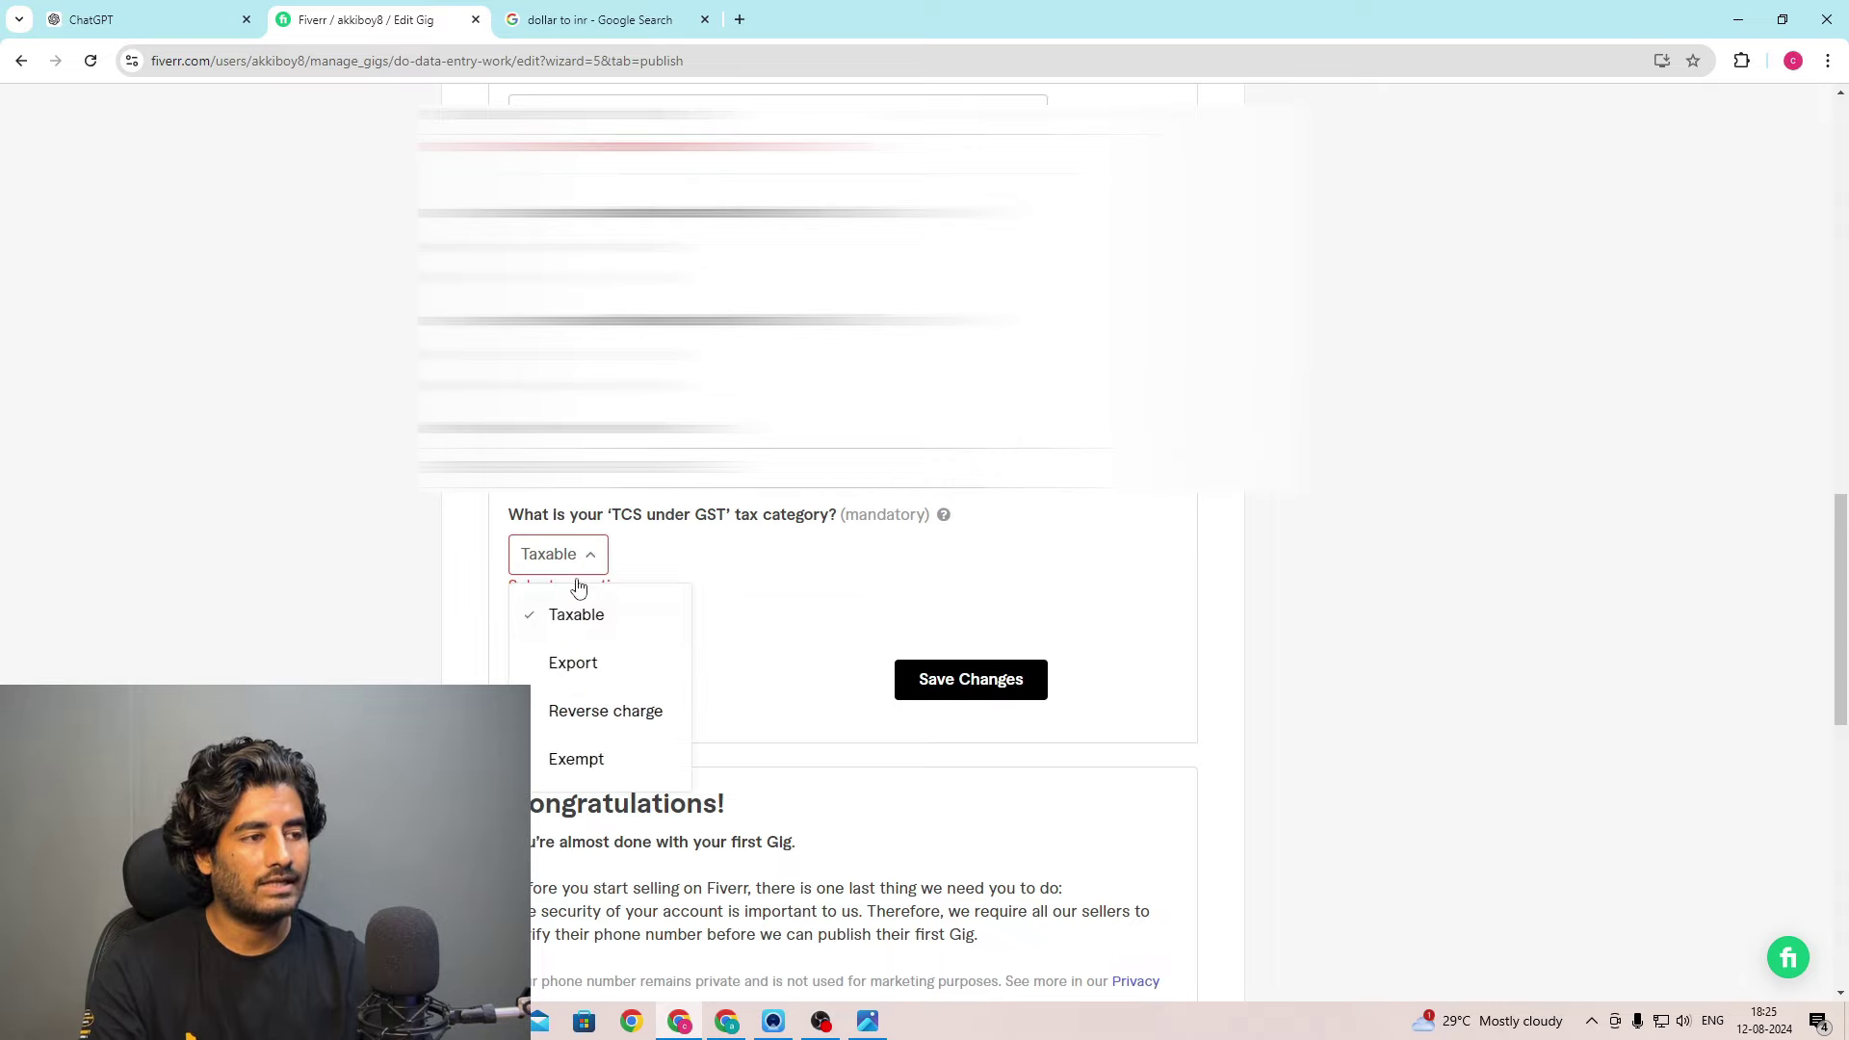
pyautogui.click(622, 617)
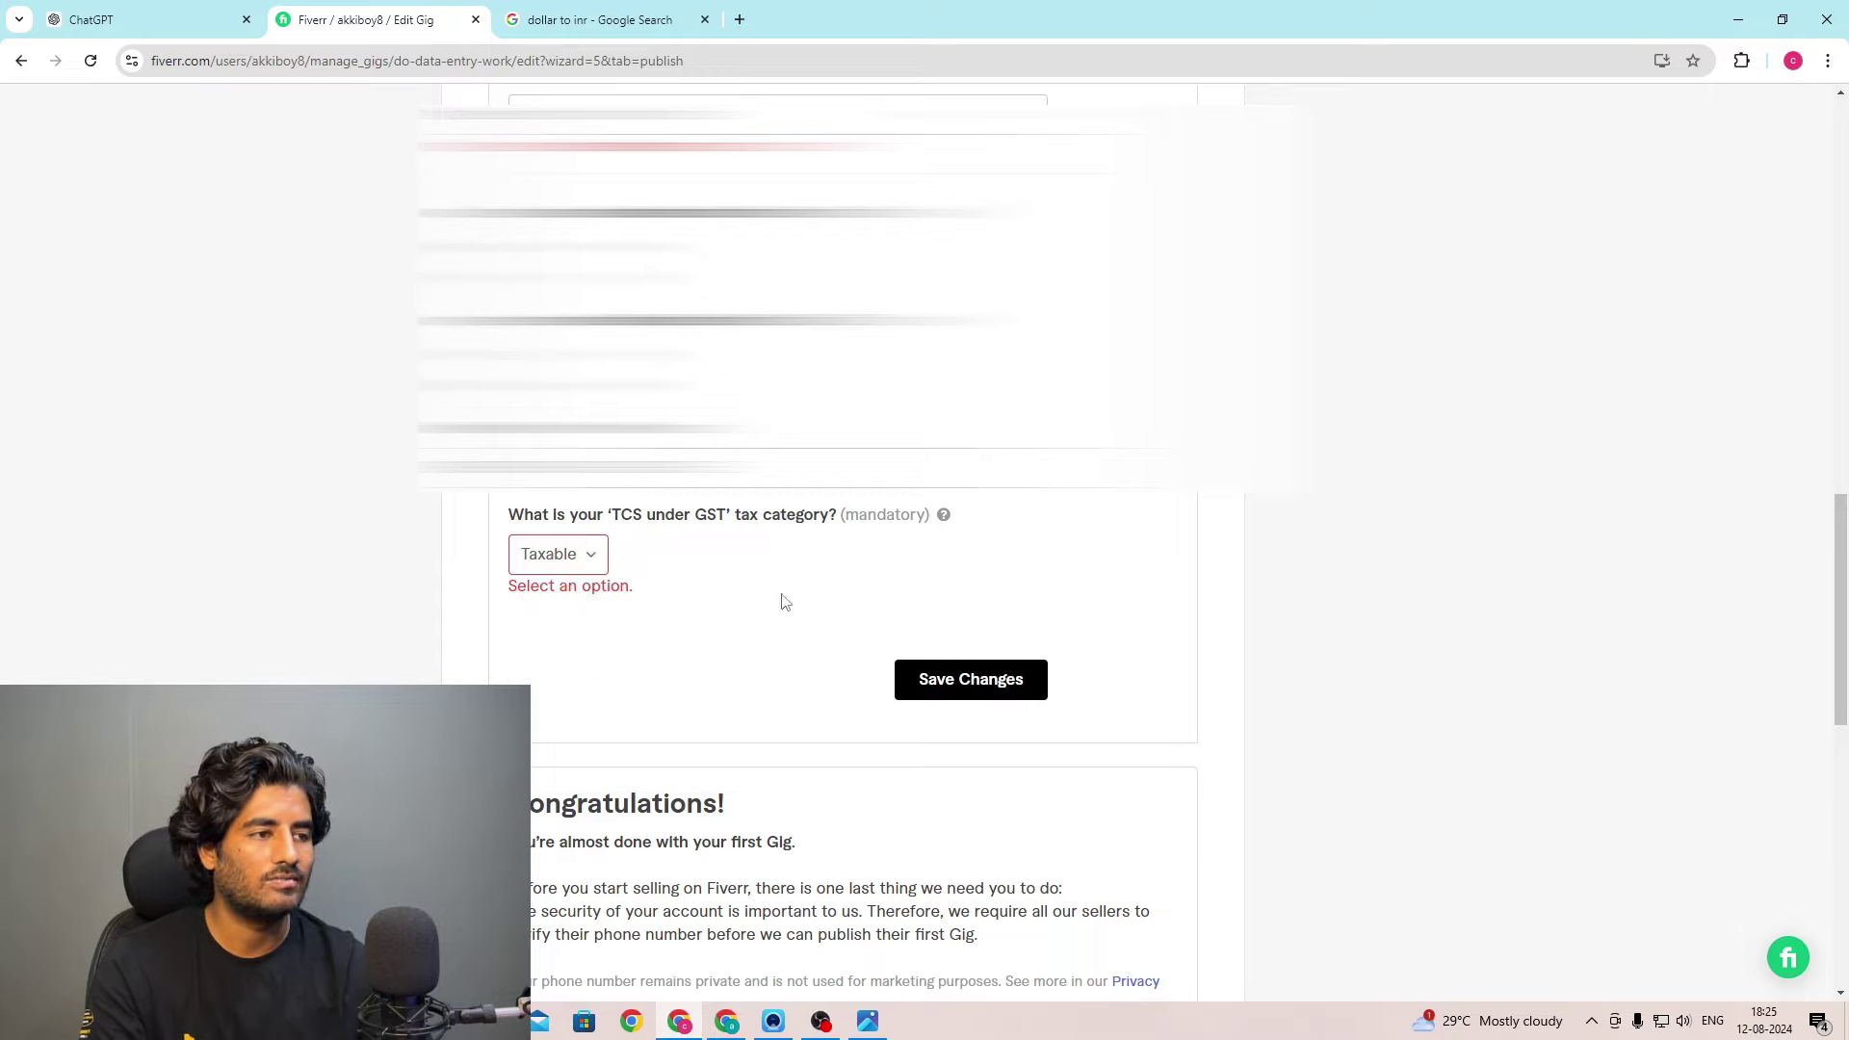
pyautogui.click(1009, 681)
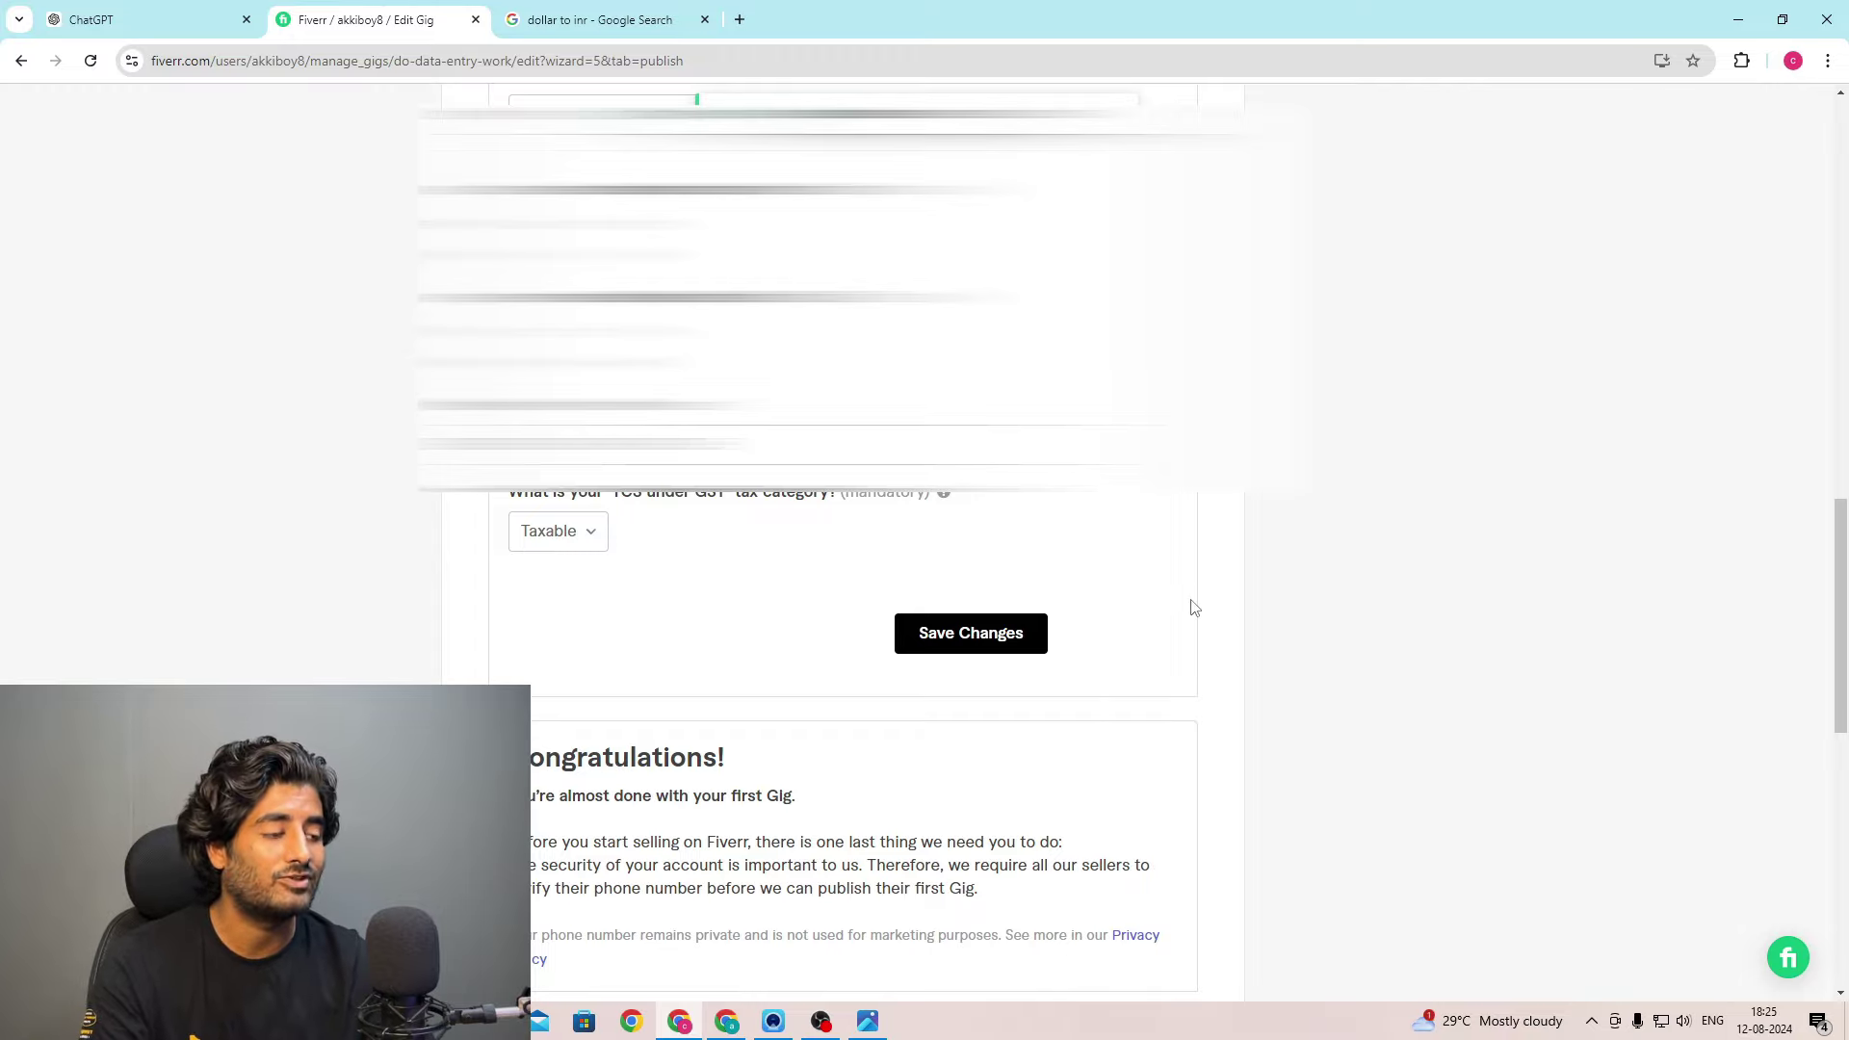
pyautogui.scroll(-4, 1190, 607)
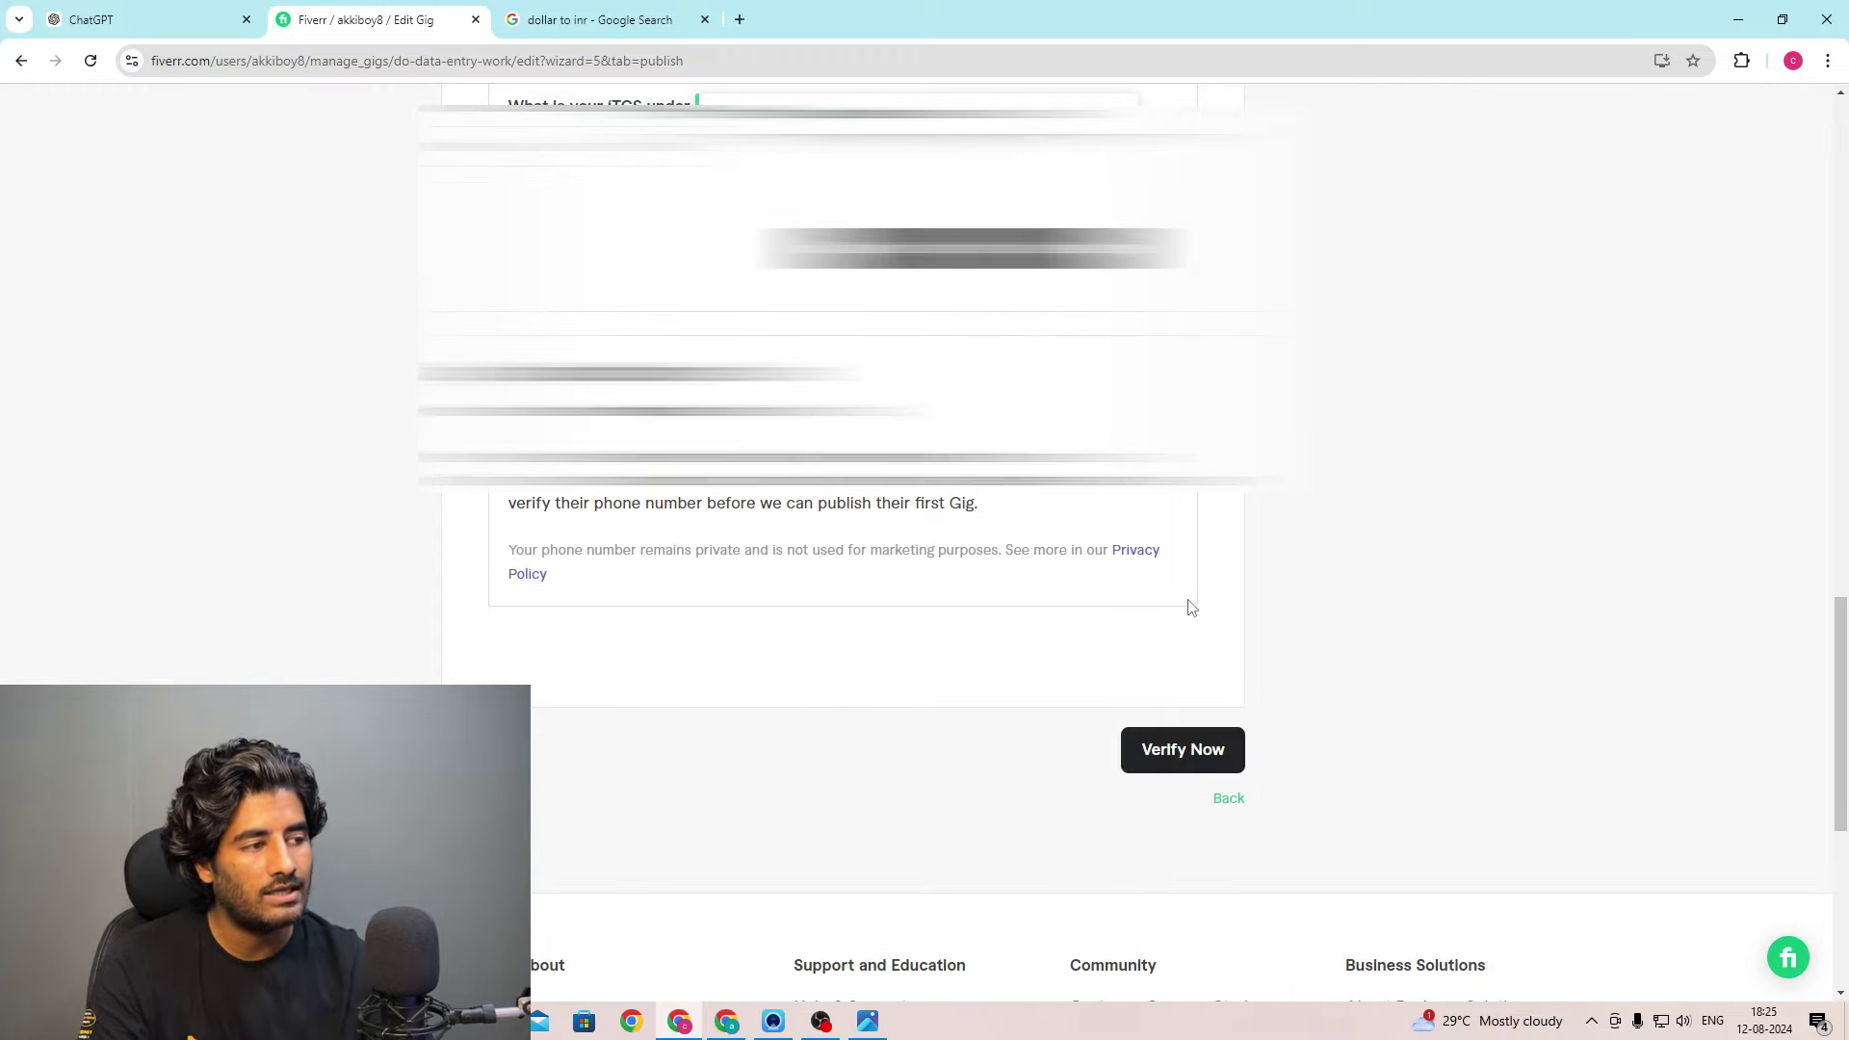
# Step: Start phone number verification with Verify Now
pyautogui.click(1162, 750)
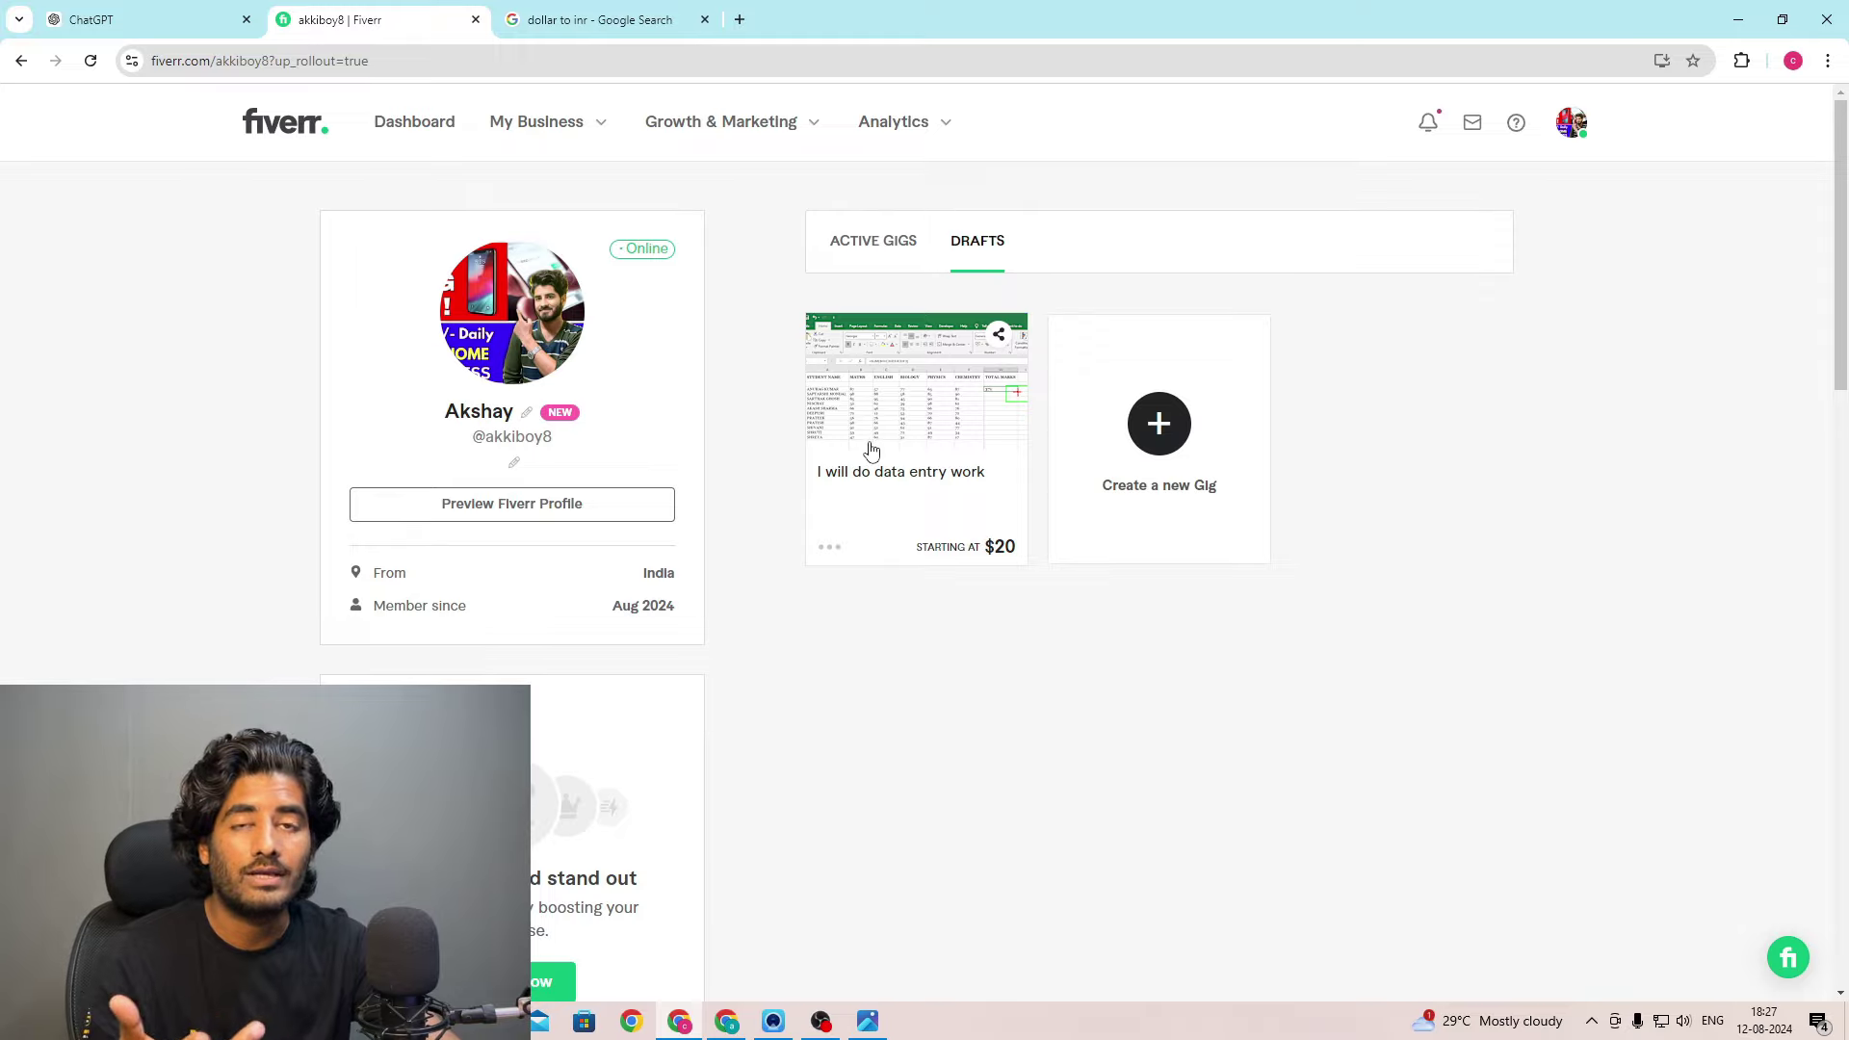
pyautogui.scroll(-1, 994, 513)
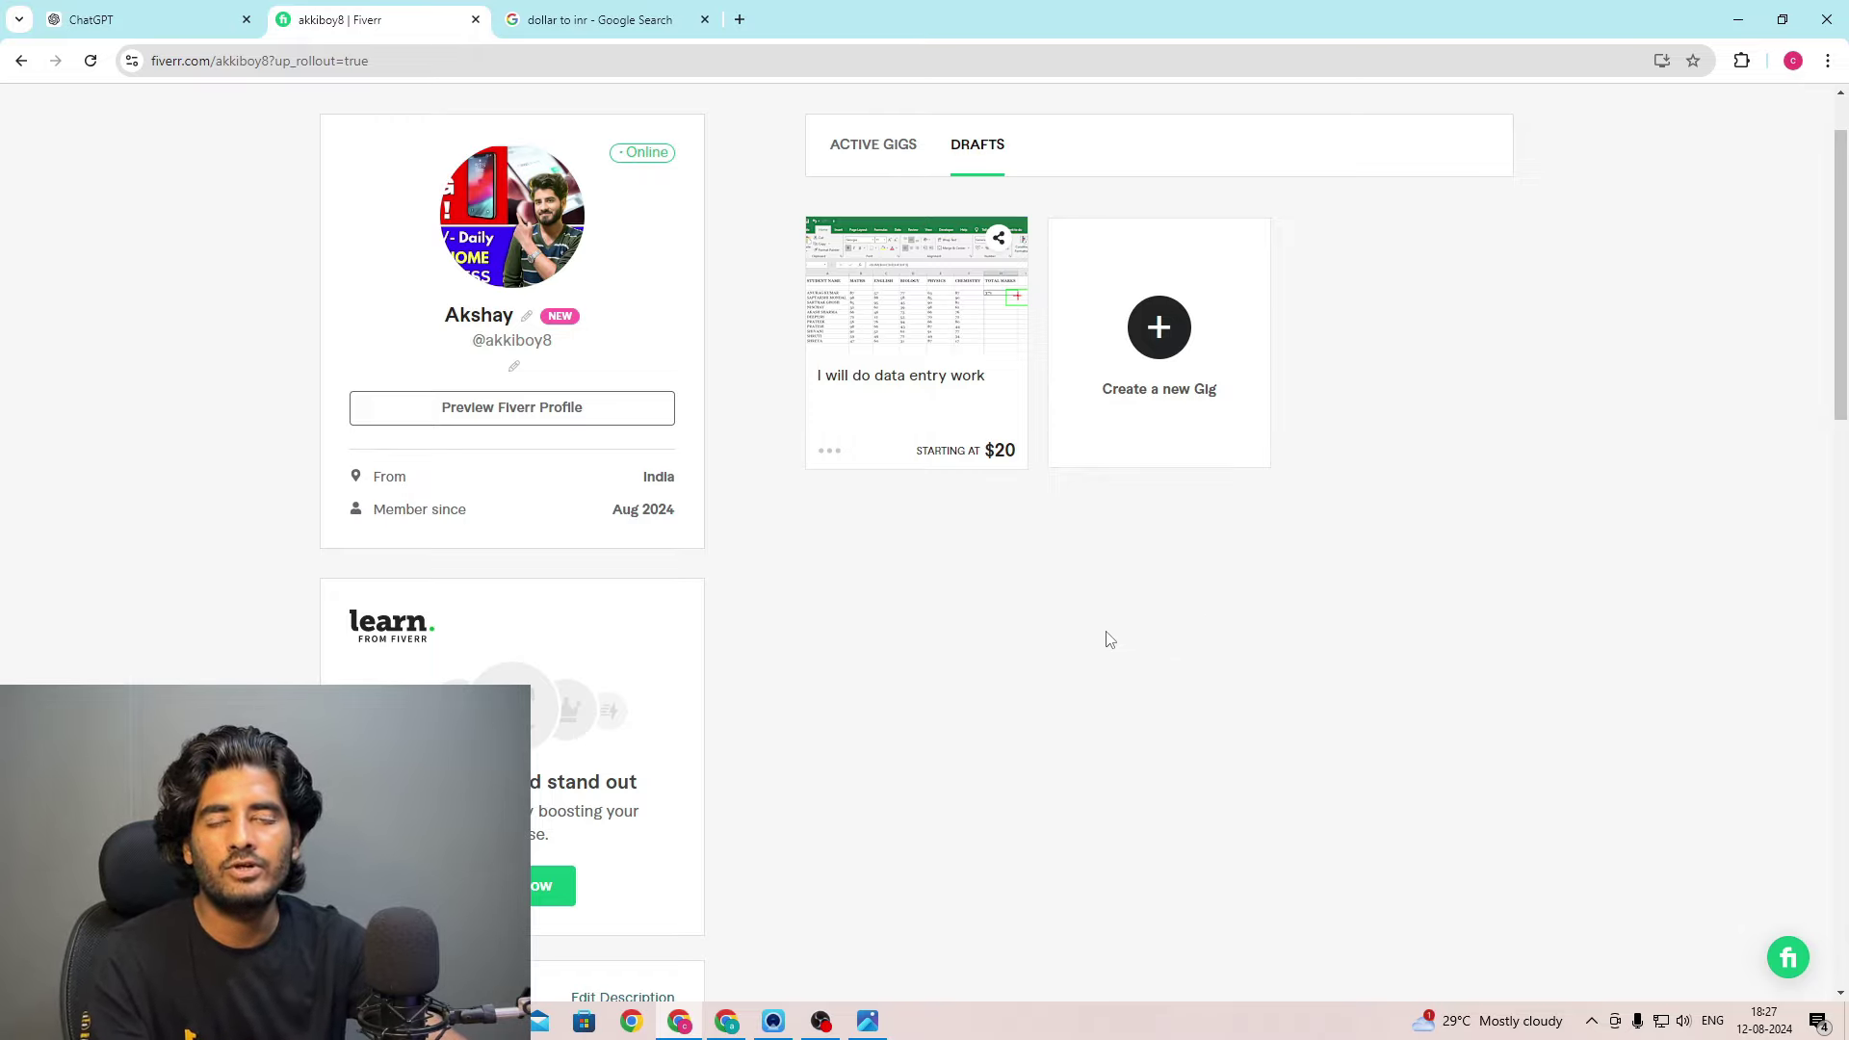
pyautogui.scroll(-4, 1059, 645)
pyautogui.scroll(-3, 982, 640)
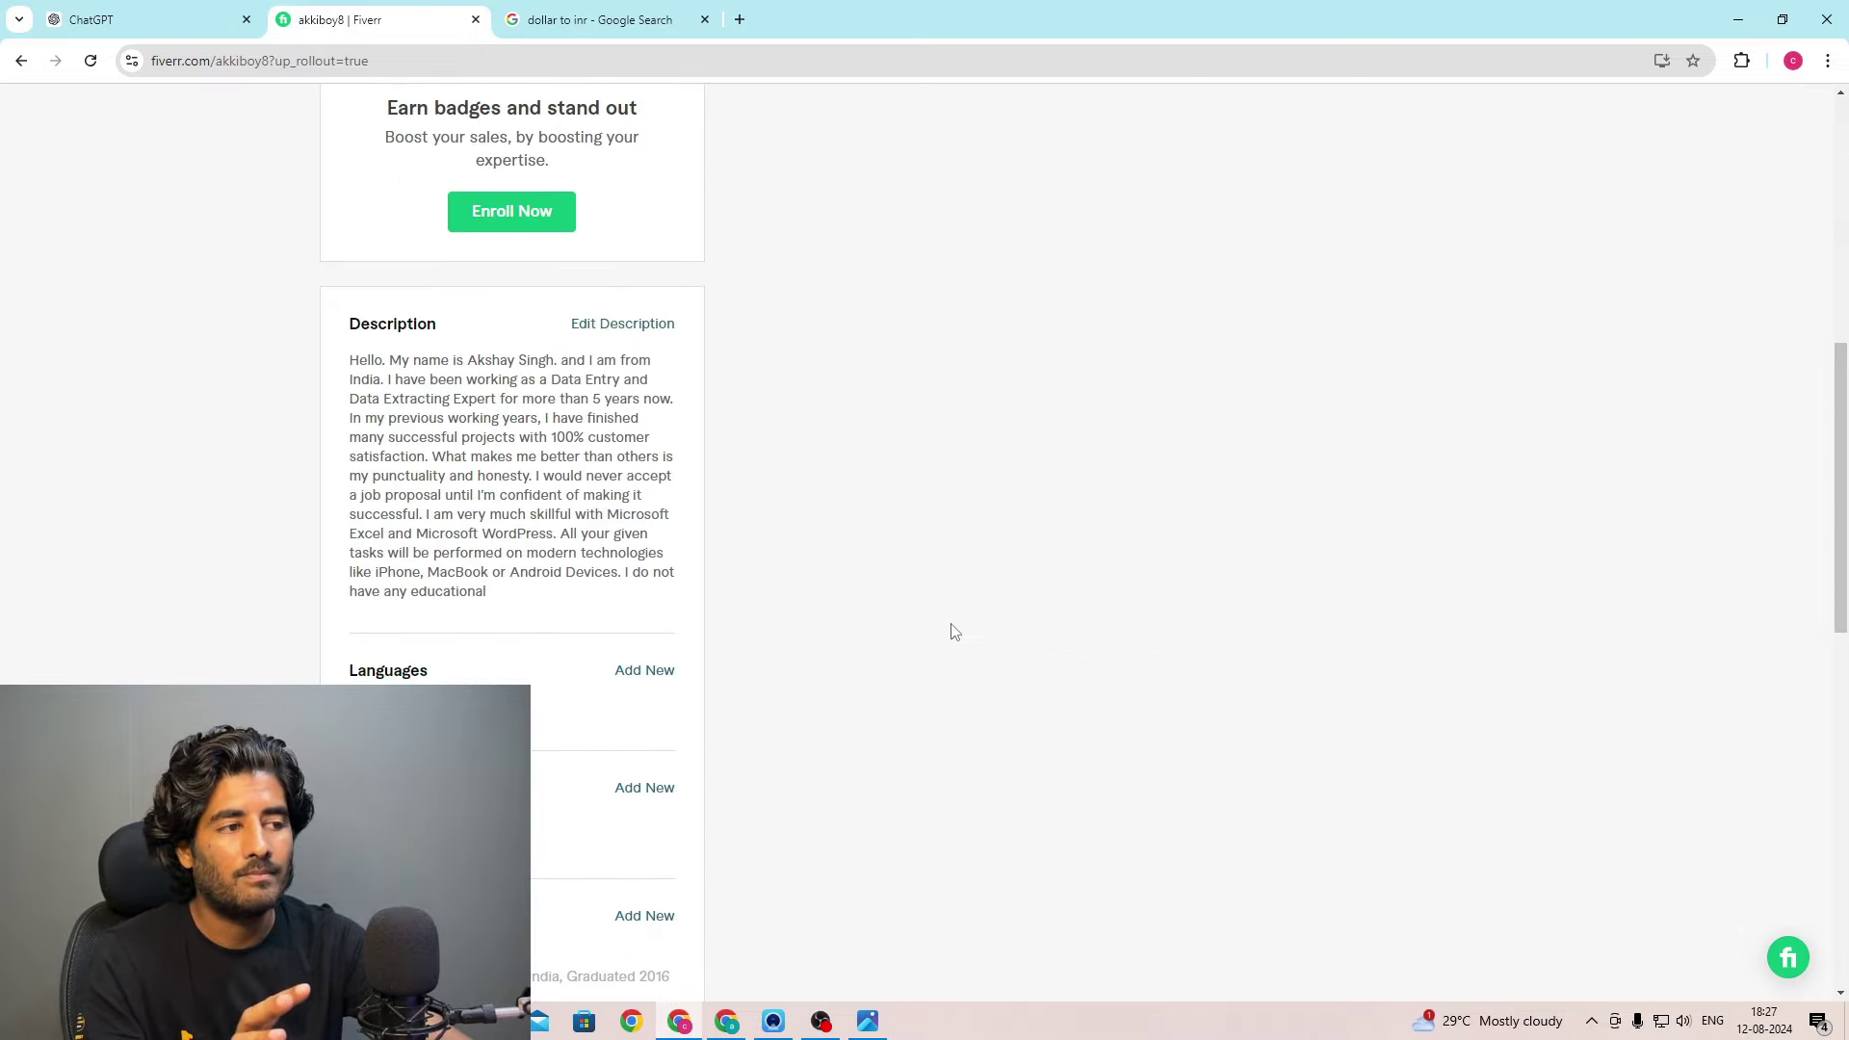
pyautogui.scroll(-3, 884, 583)
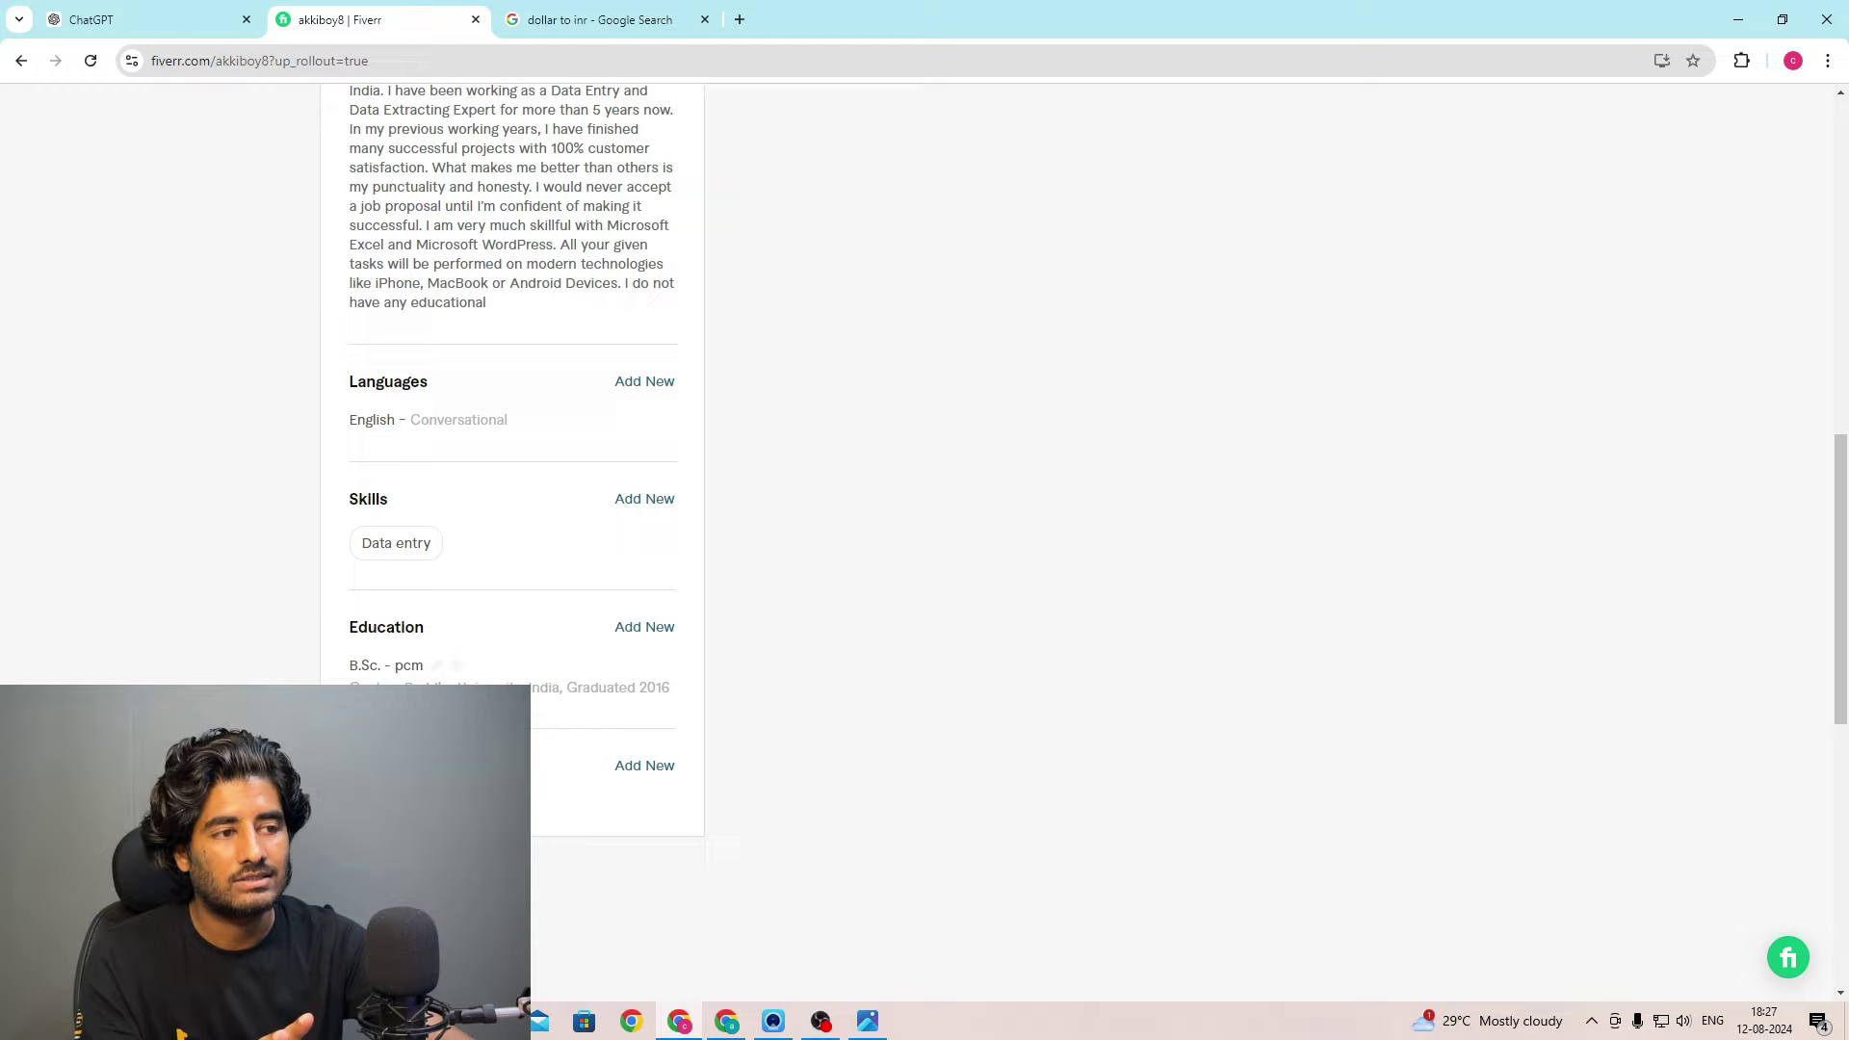
pyautogui.scroll(-3, 496, 679)
pyautogui.scroll(1, 495, 679)
pyautogui.scroll(4, 495, 679)
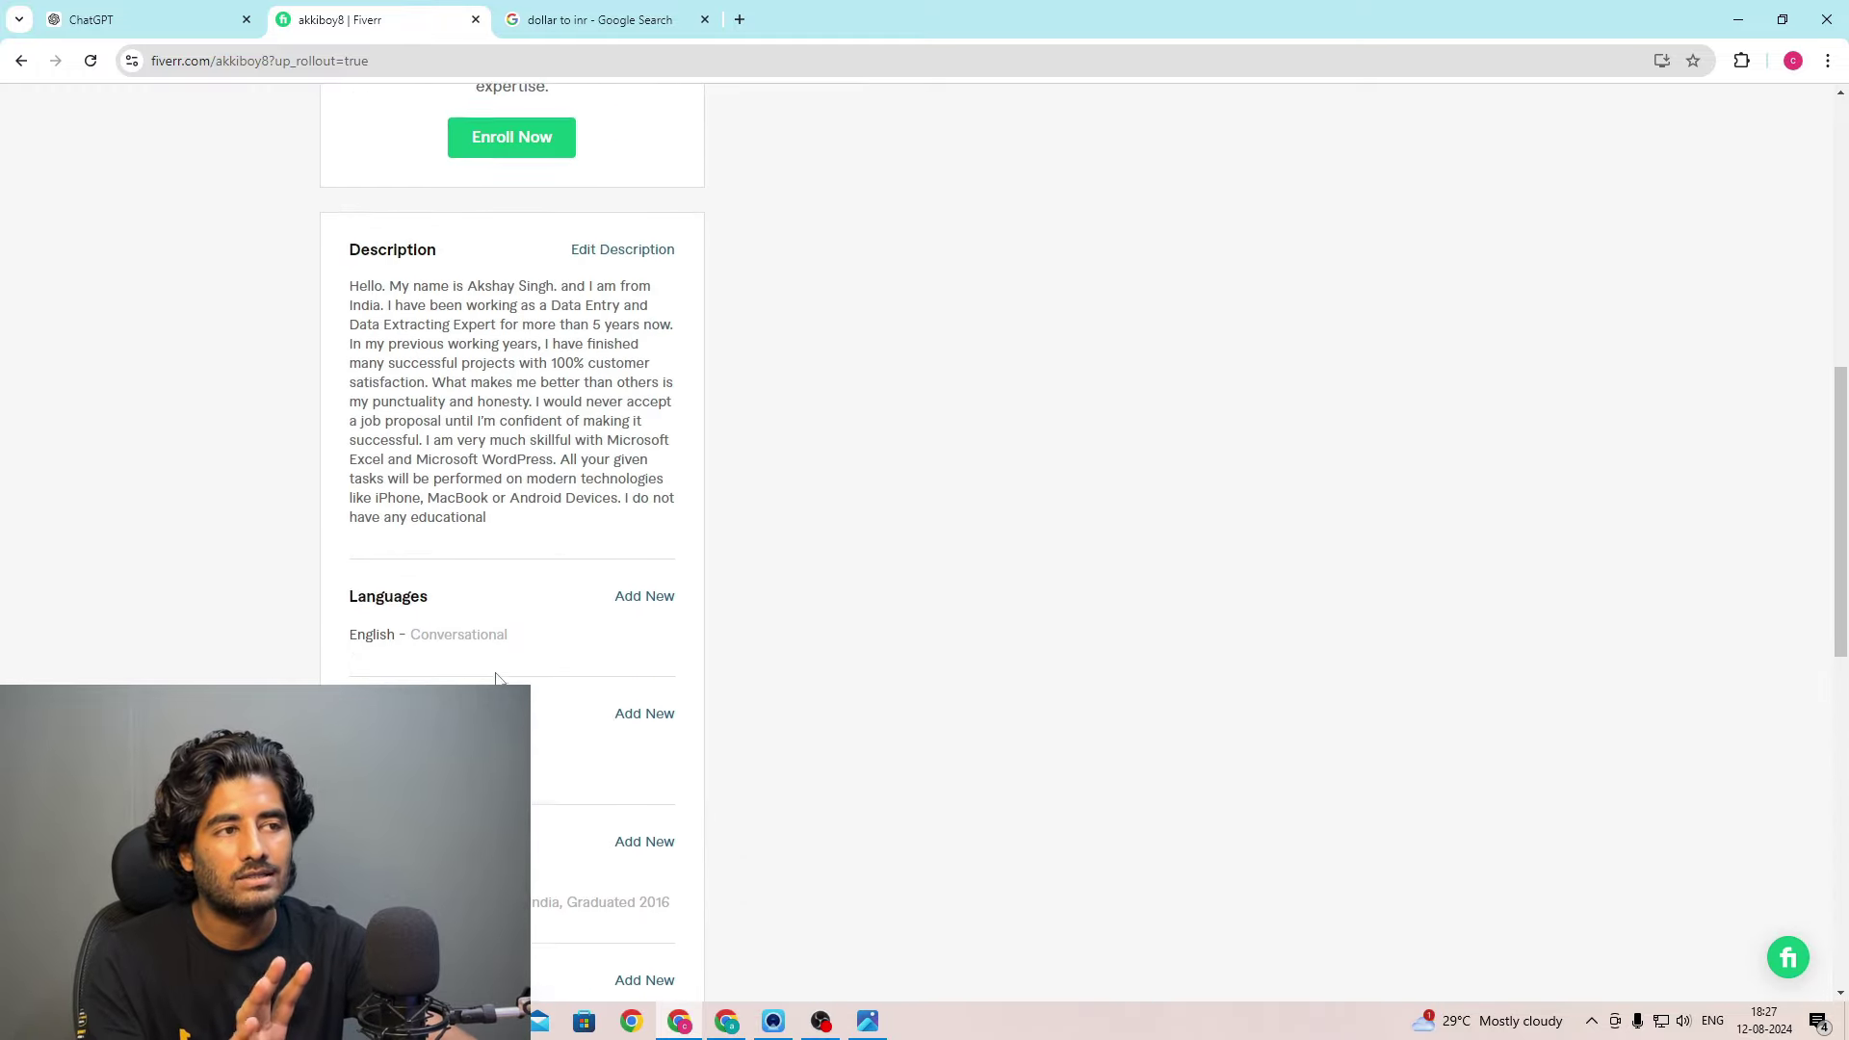
pyautogui.scroll(1, 496, 679)
pyautogui.scroll(4, 578, 655)
pyautogui.scroll(3, 652, 623)
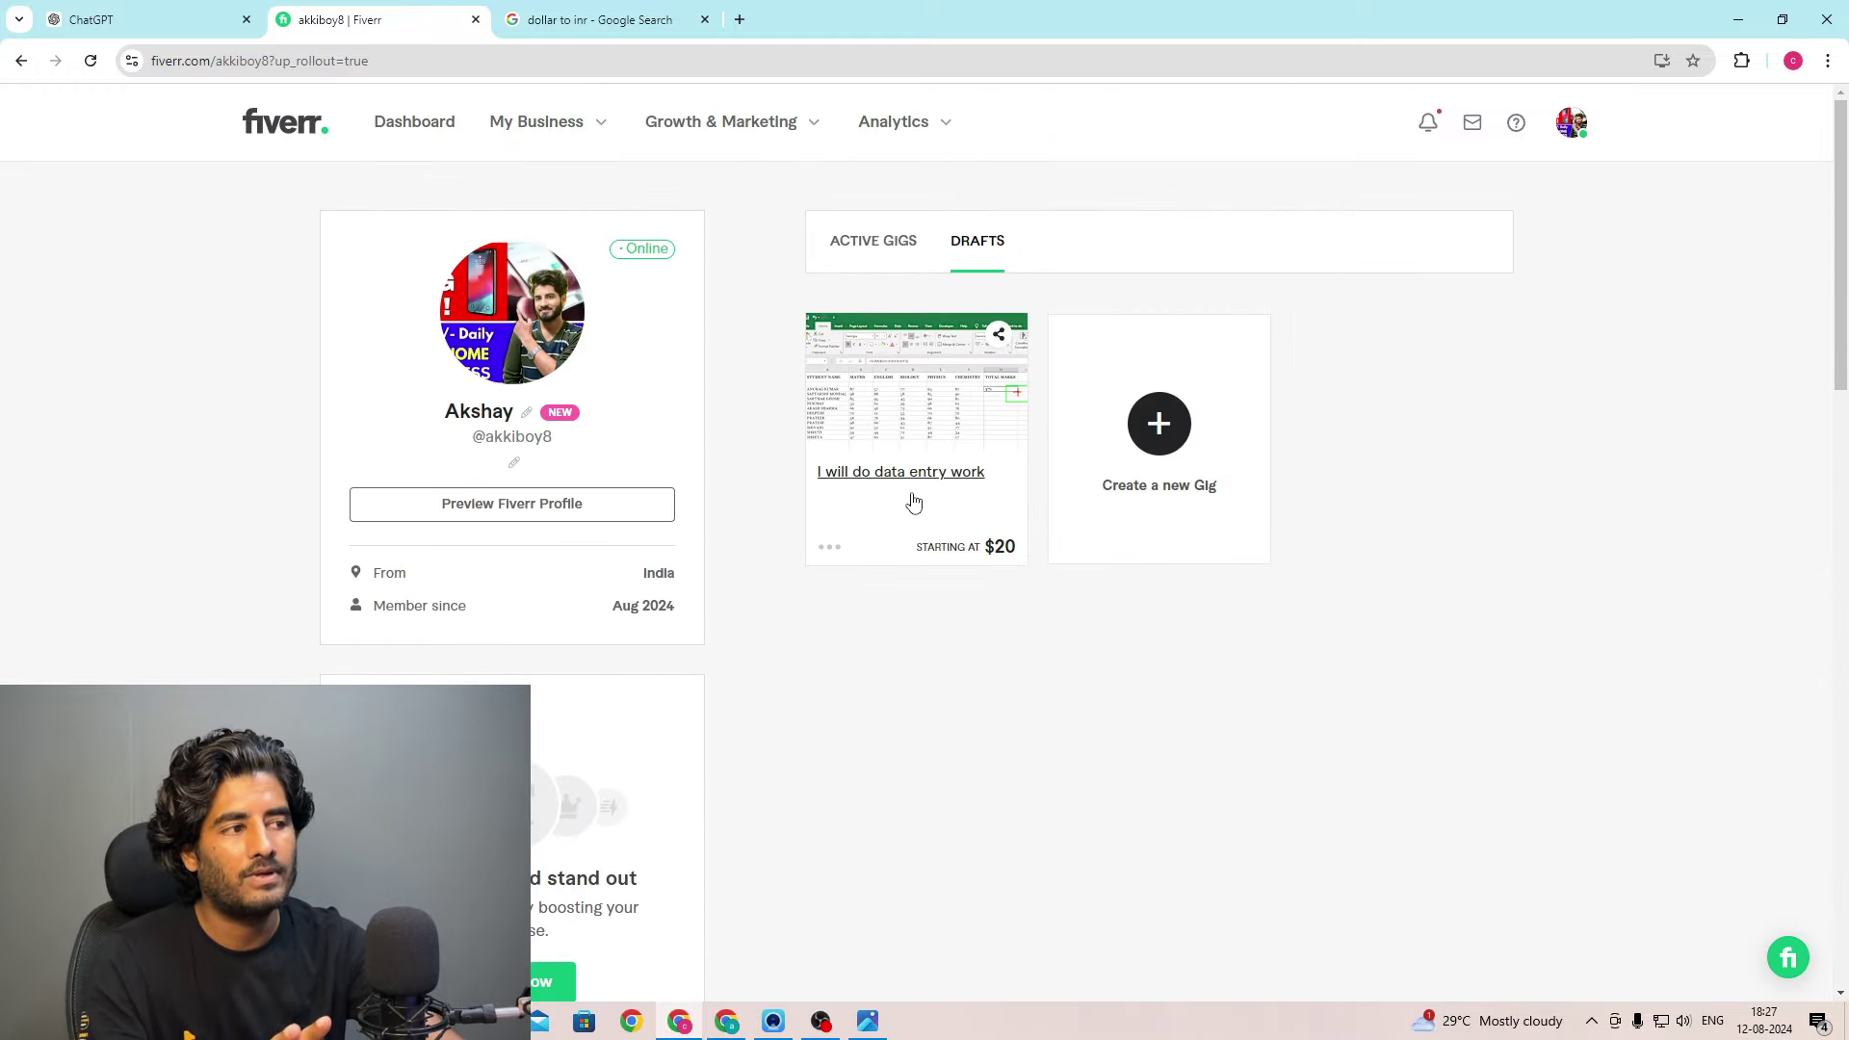
pyautogui.click(898, 248)
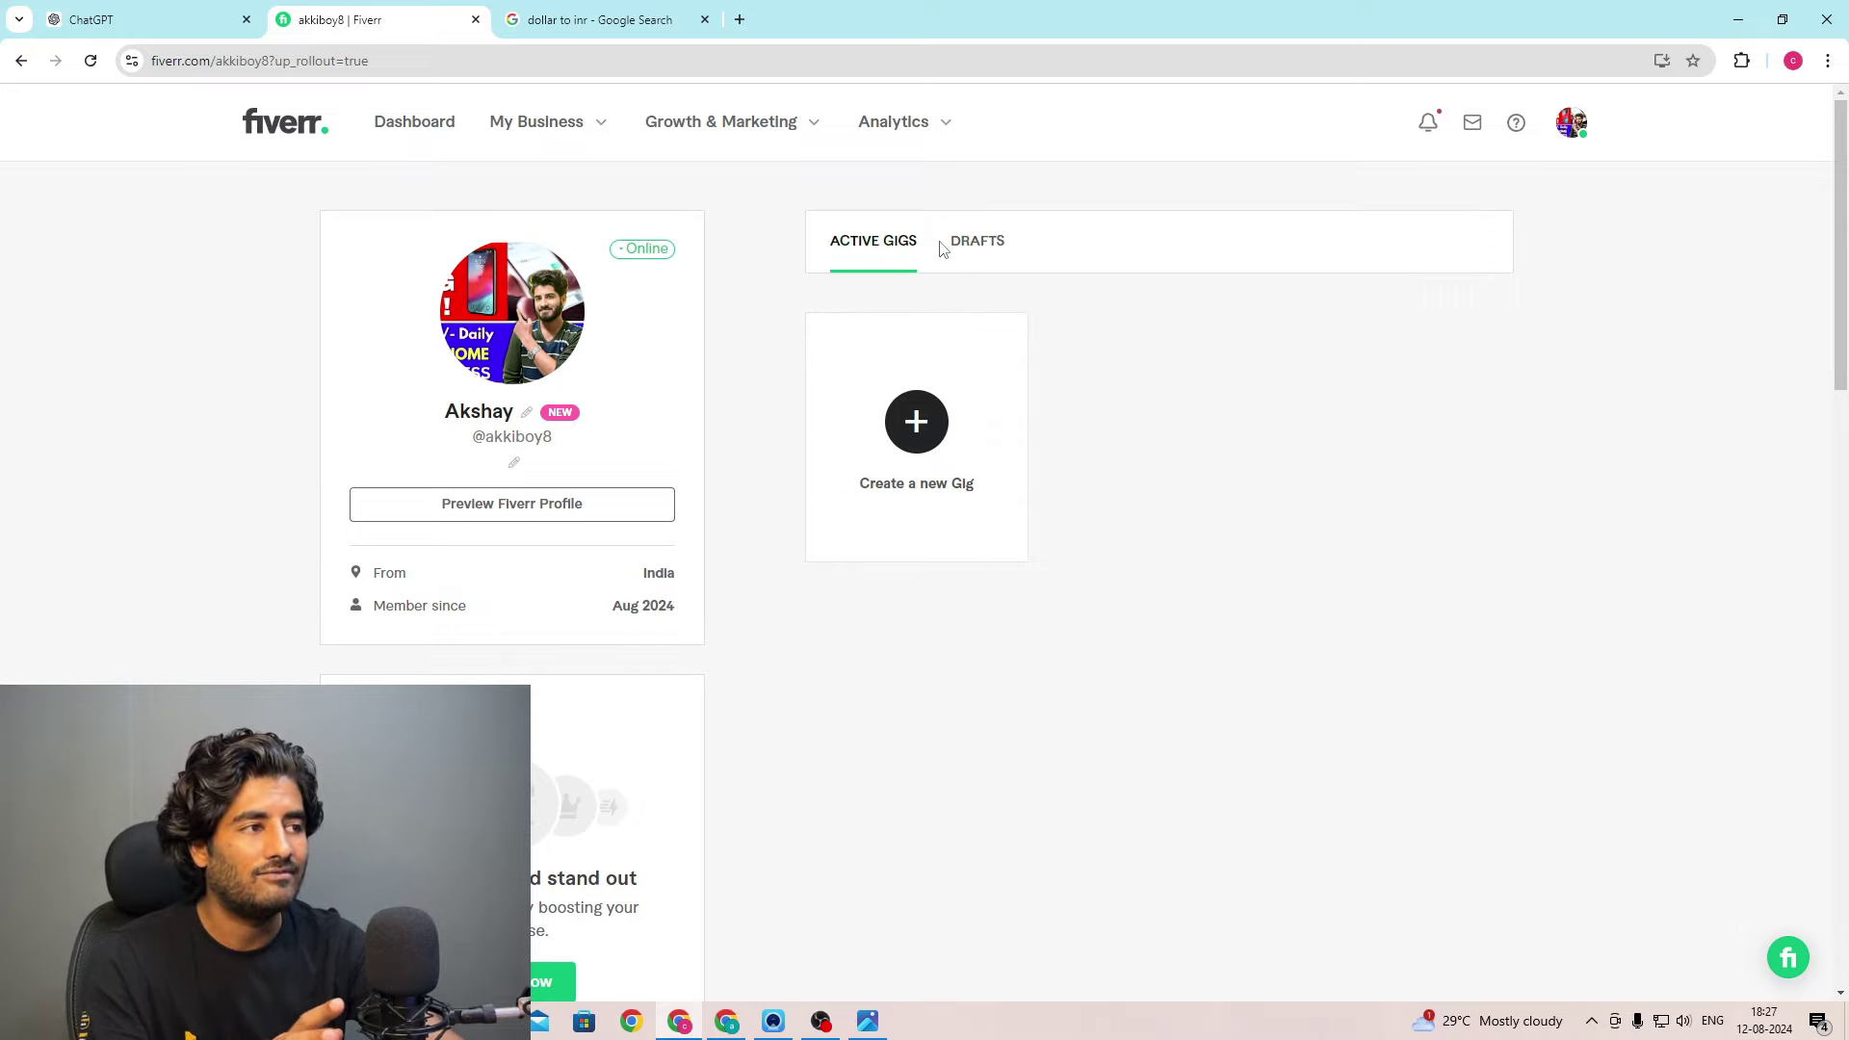
pyautogui.click(975, 246)
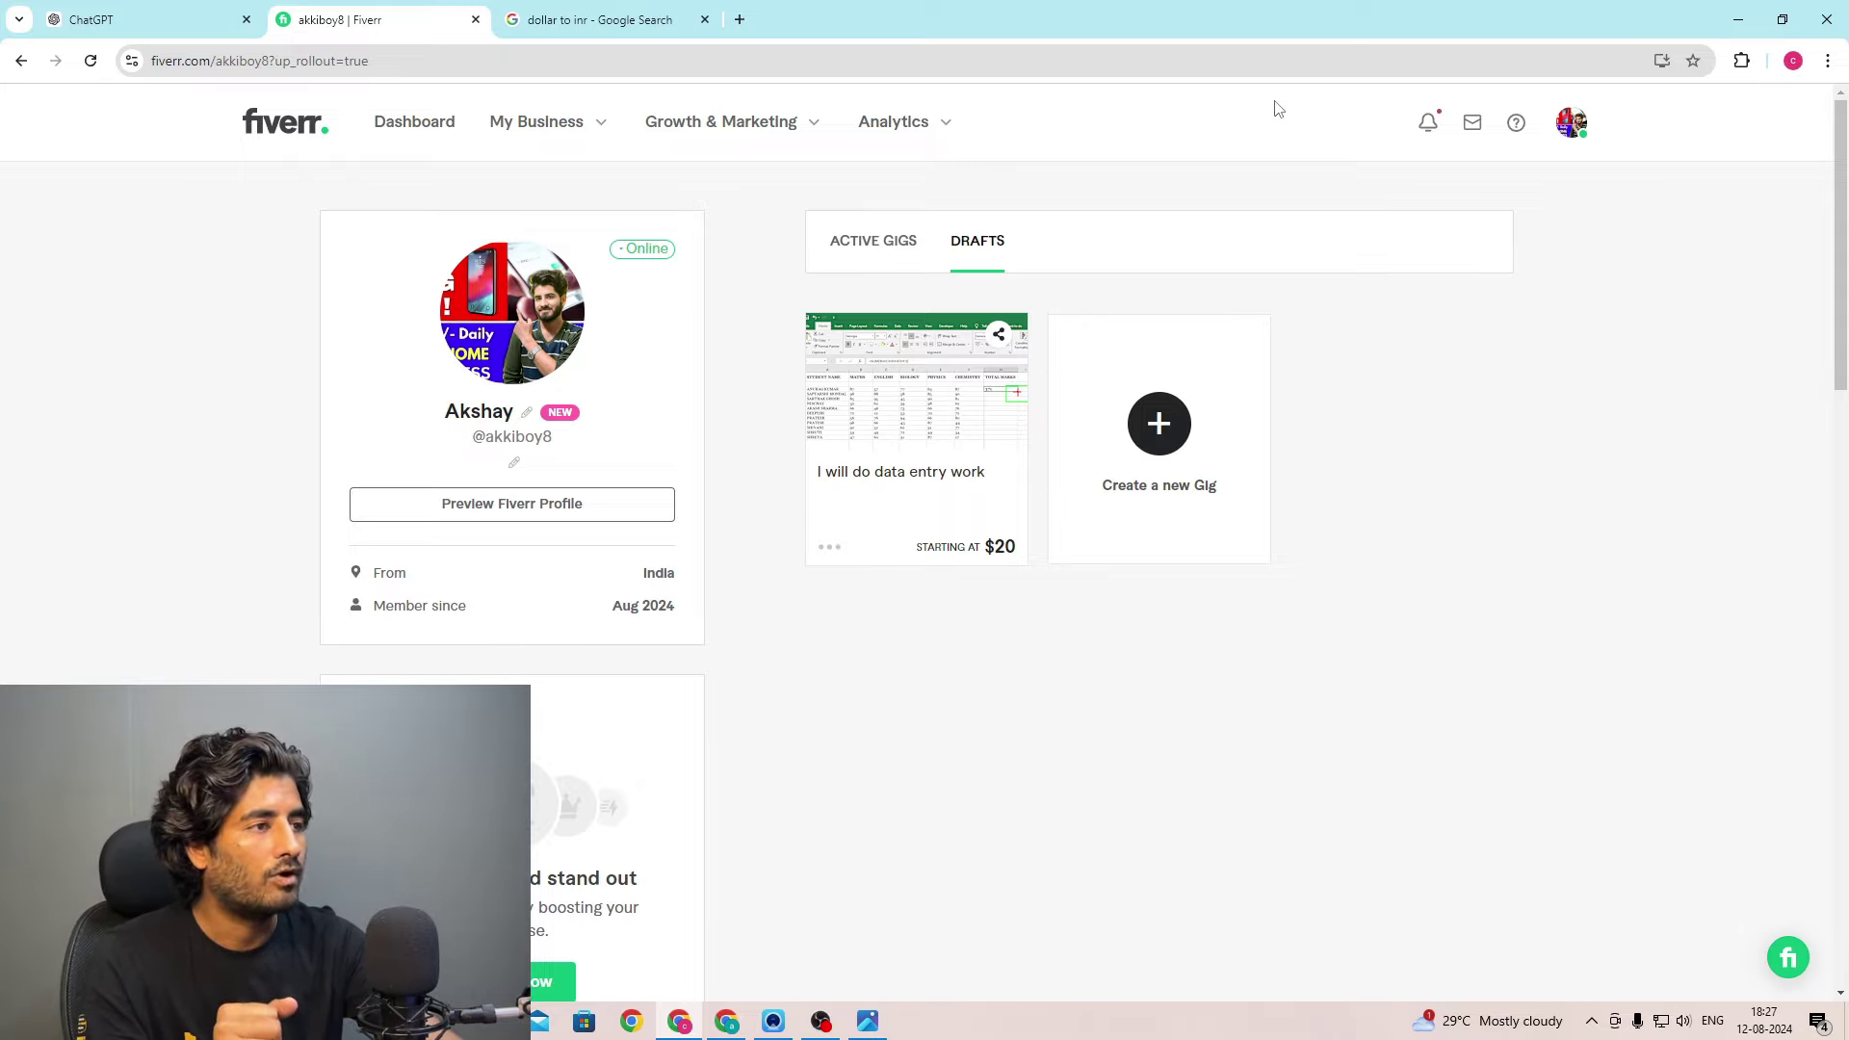
pyautogui.click(1426, 123)
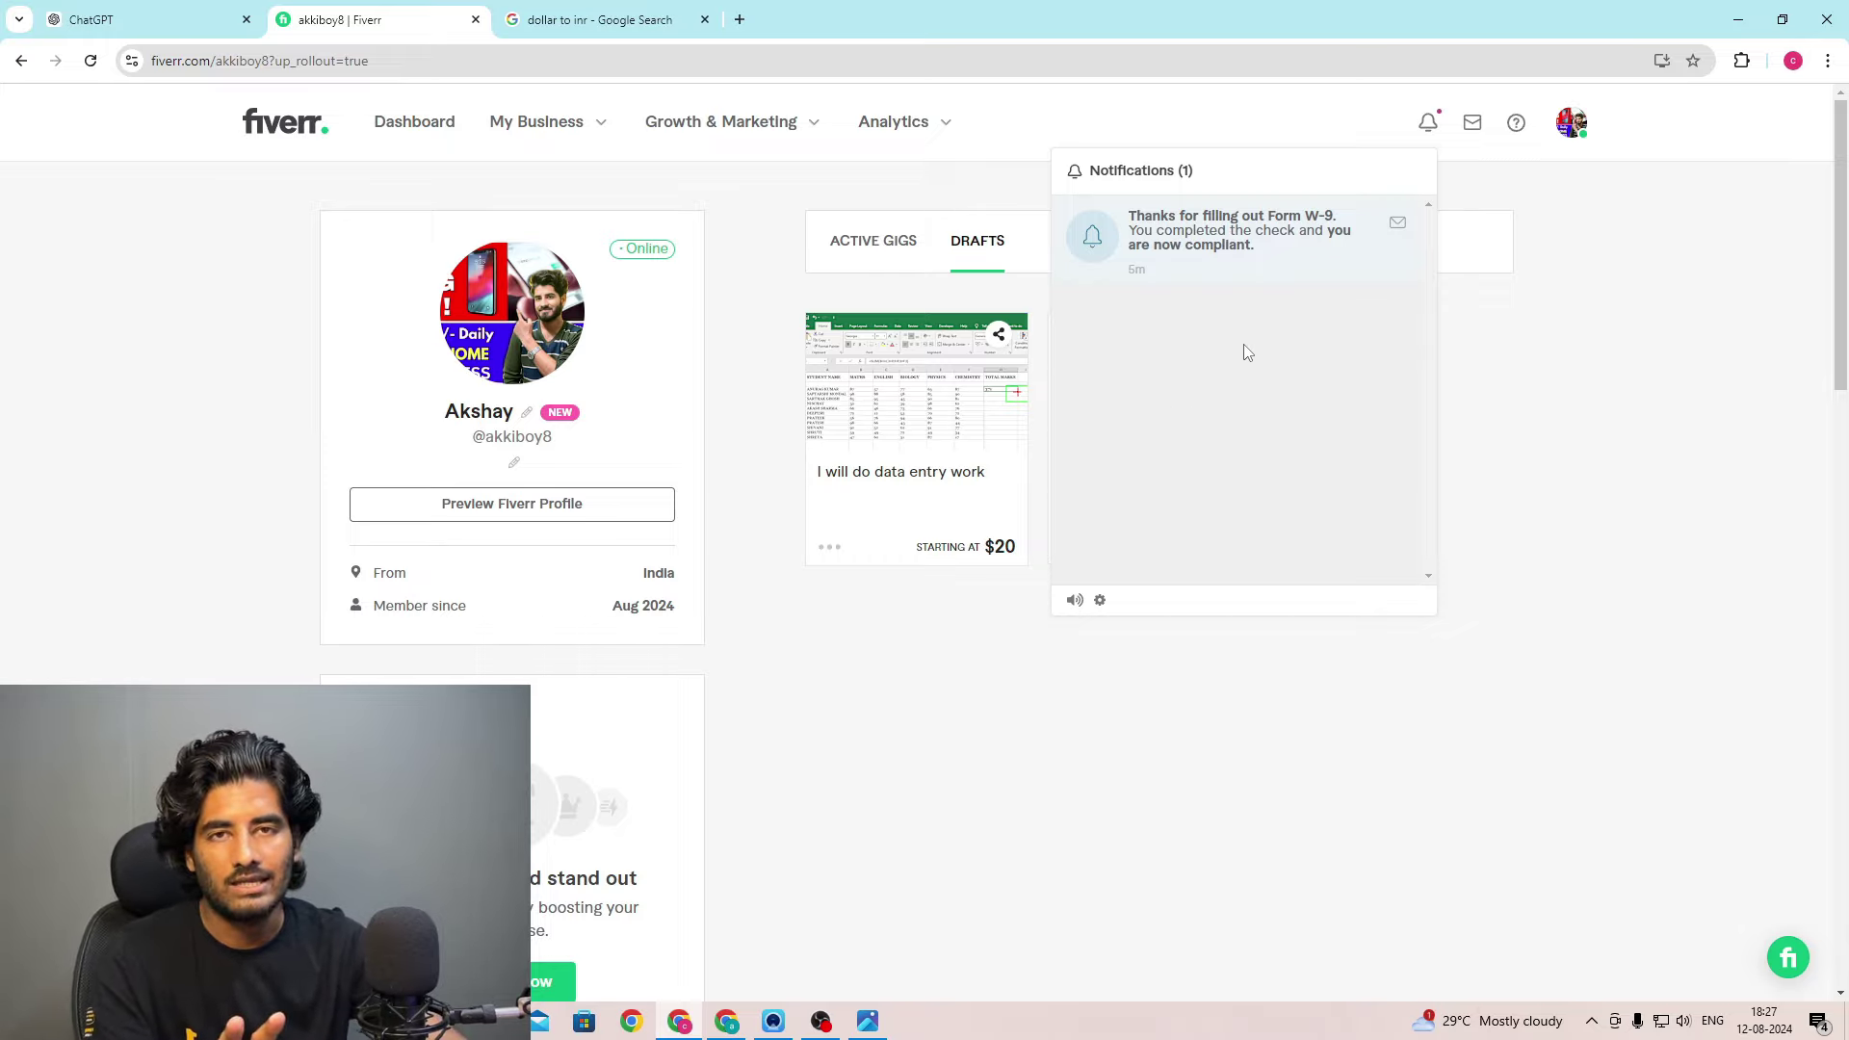
pyautogui.click(1490, 235)
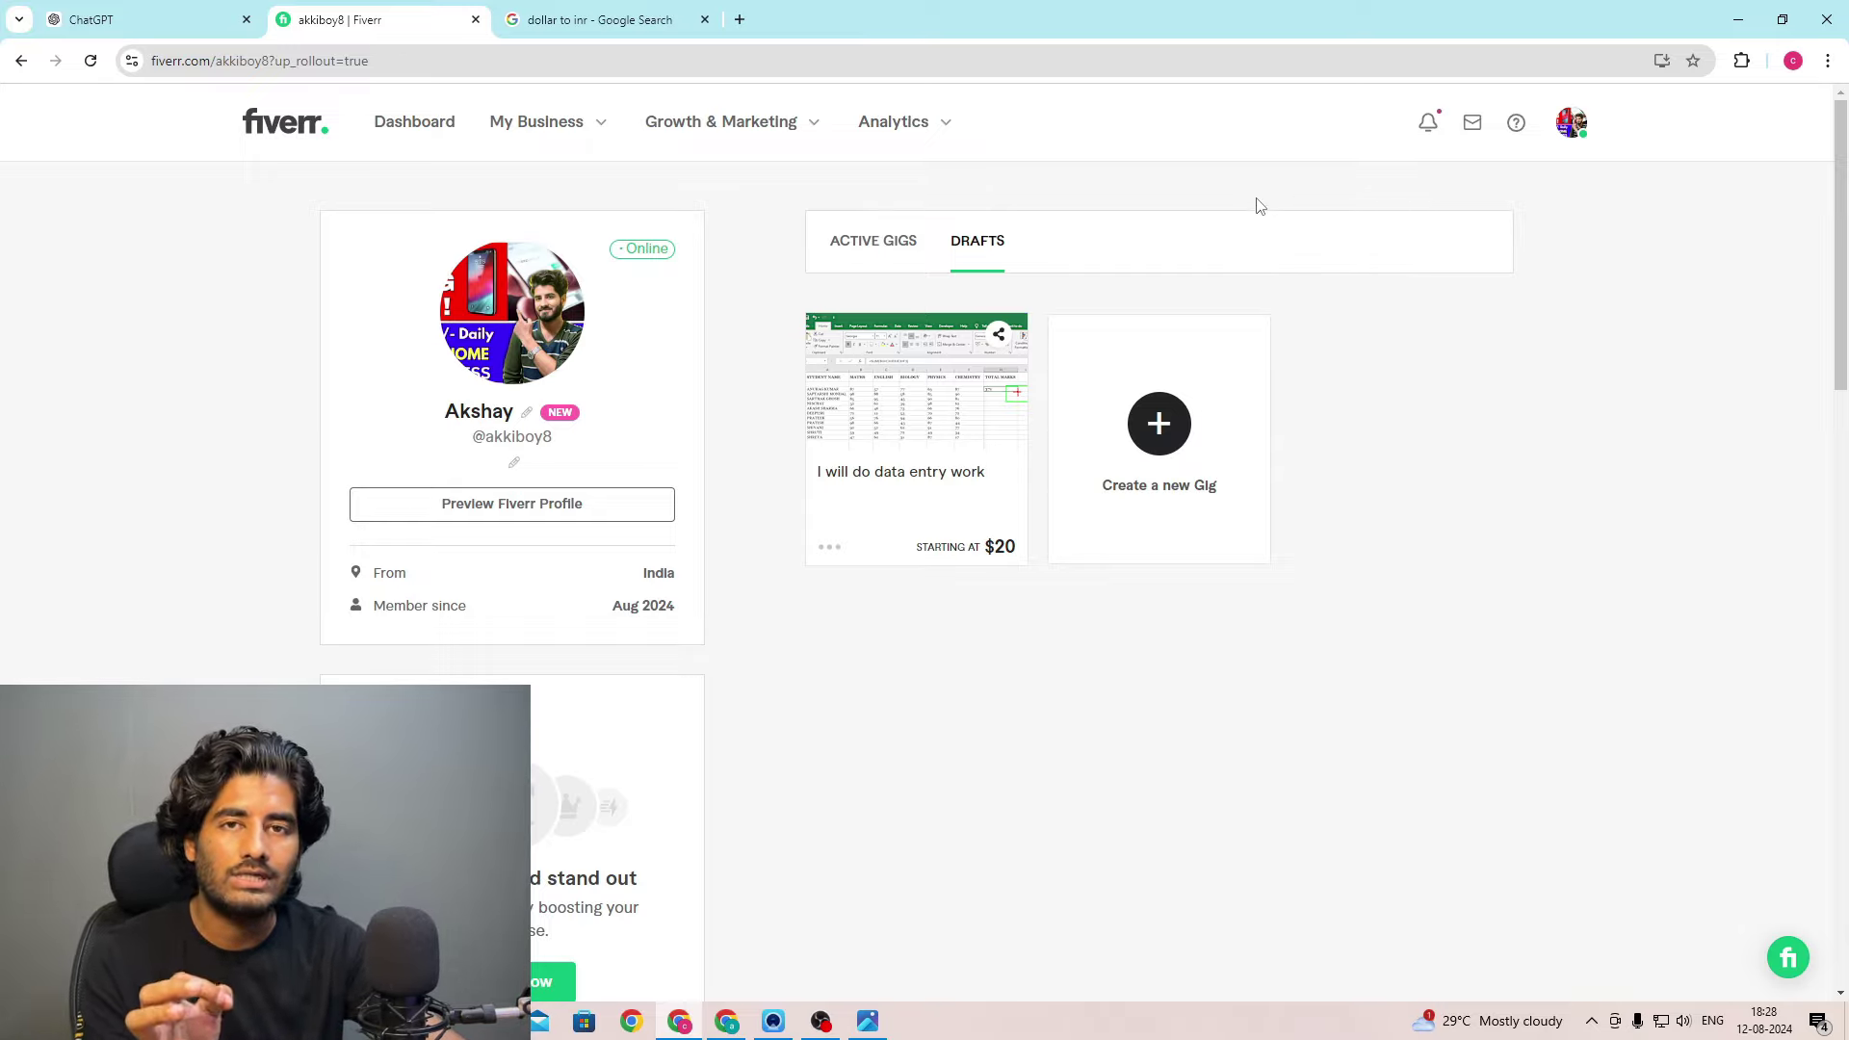
# Step: Search Google for 'google translate' to bring up the built-in translator
pyautogui.click(629, 21)
pyautogui.tripleClick(288, 136)
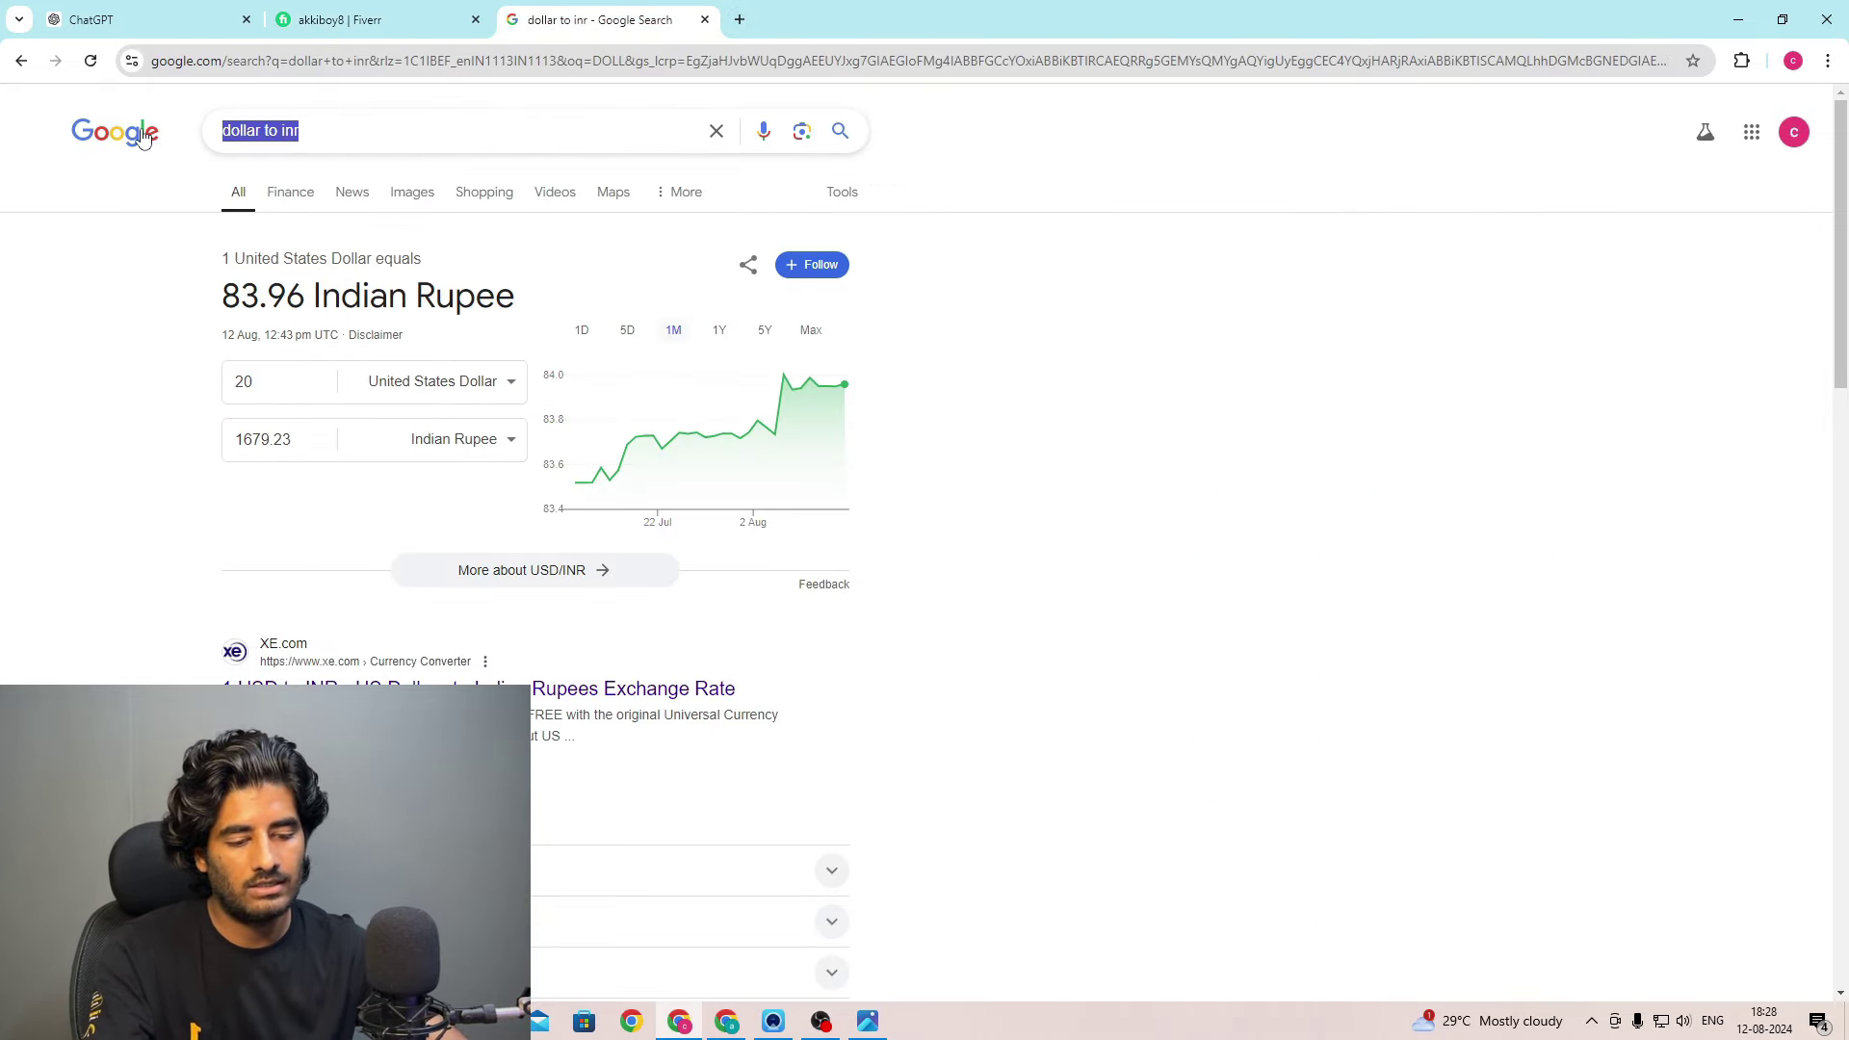
pyautogui.write('GOO')
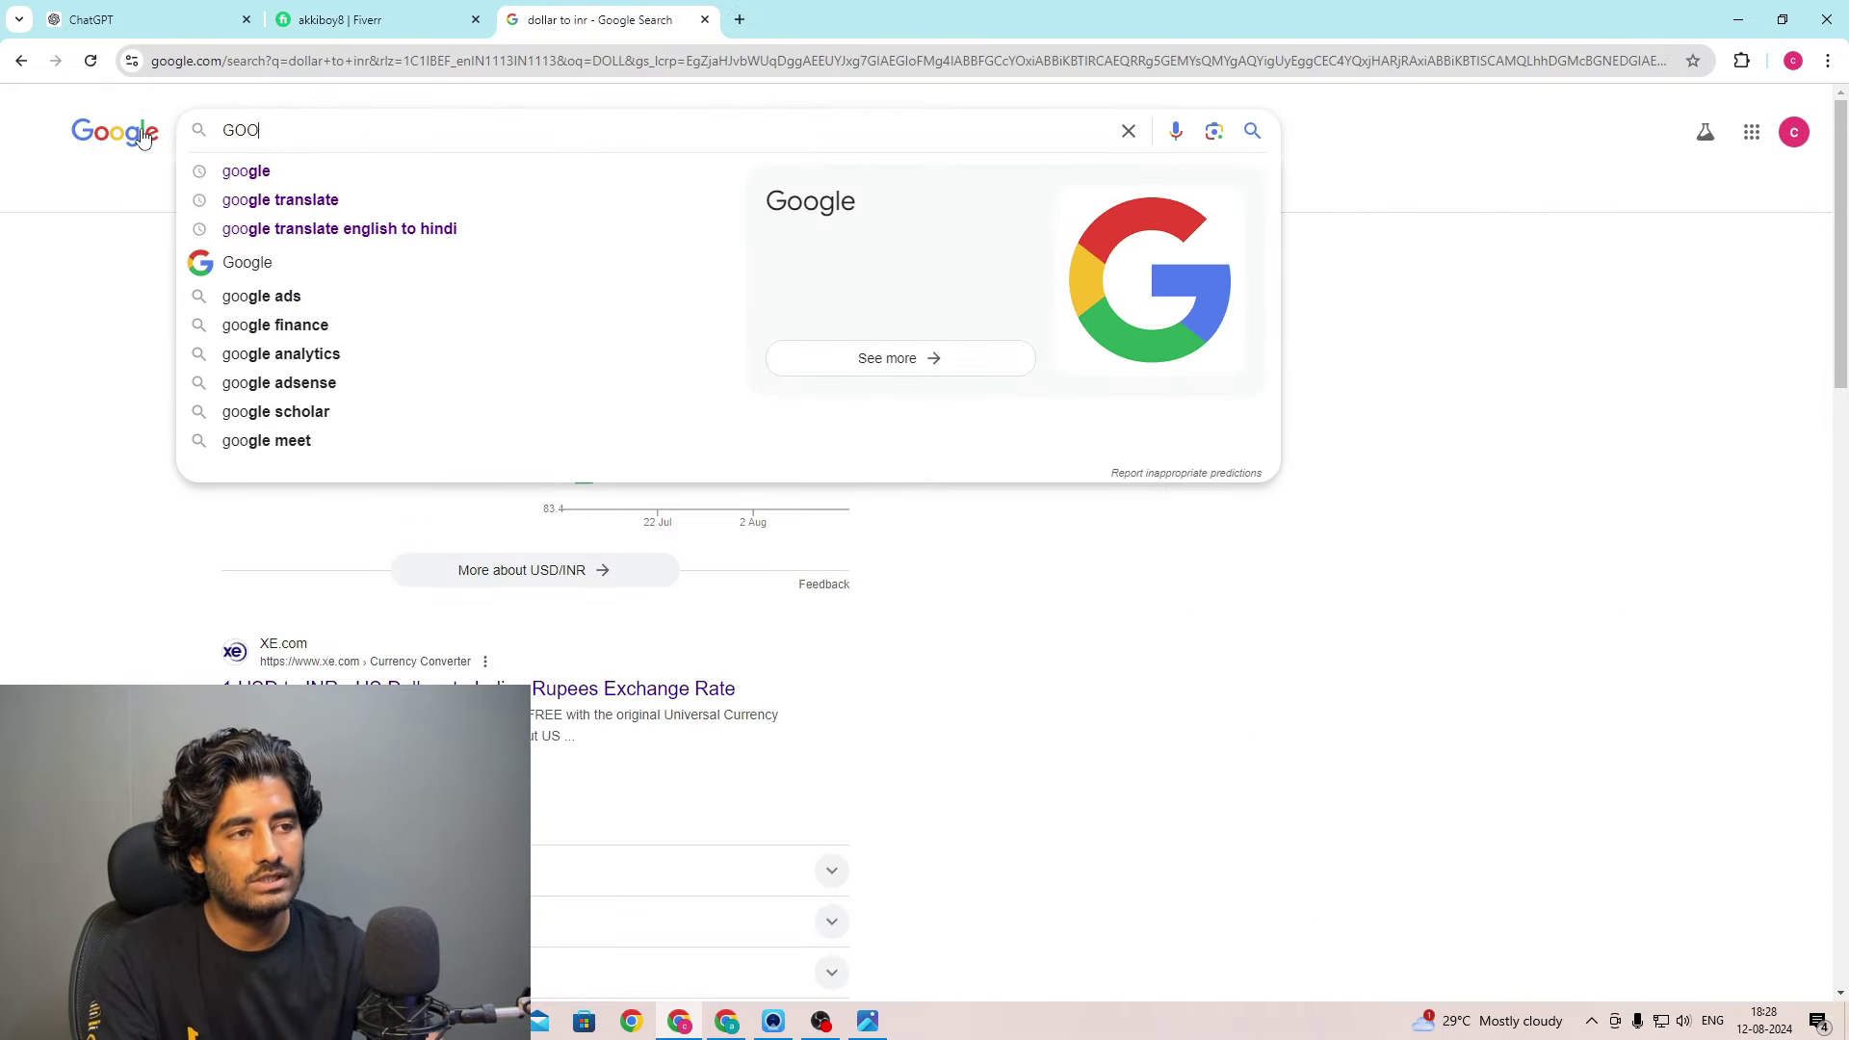
pyautogui.press('Return')
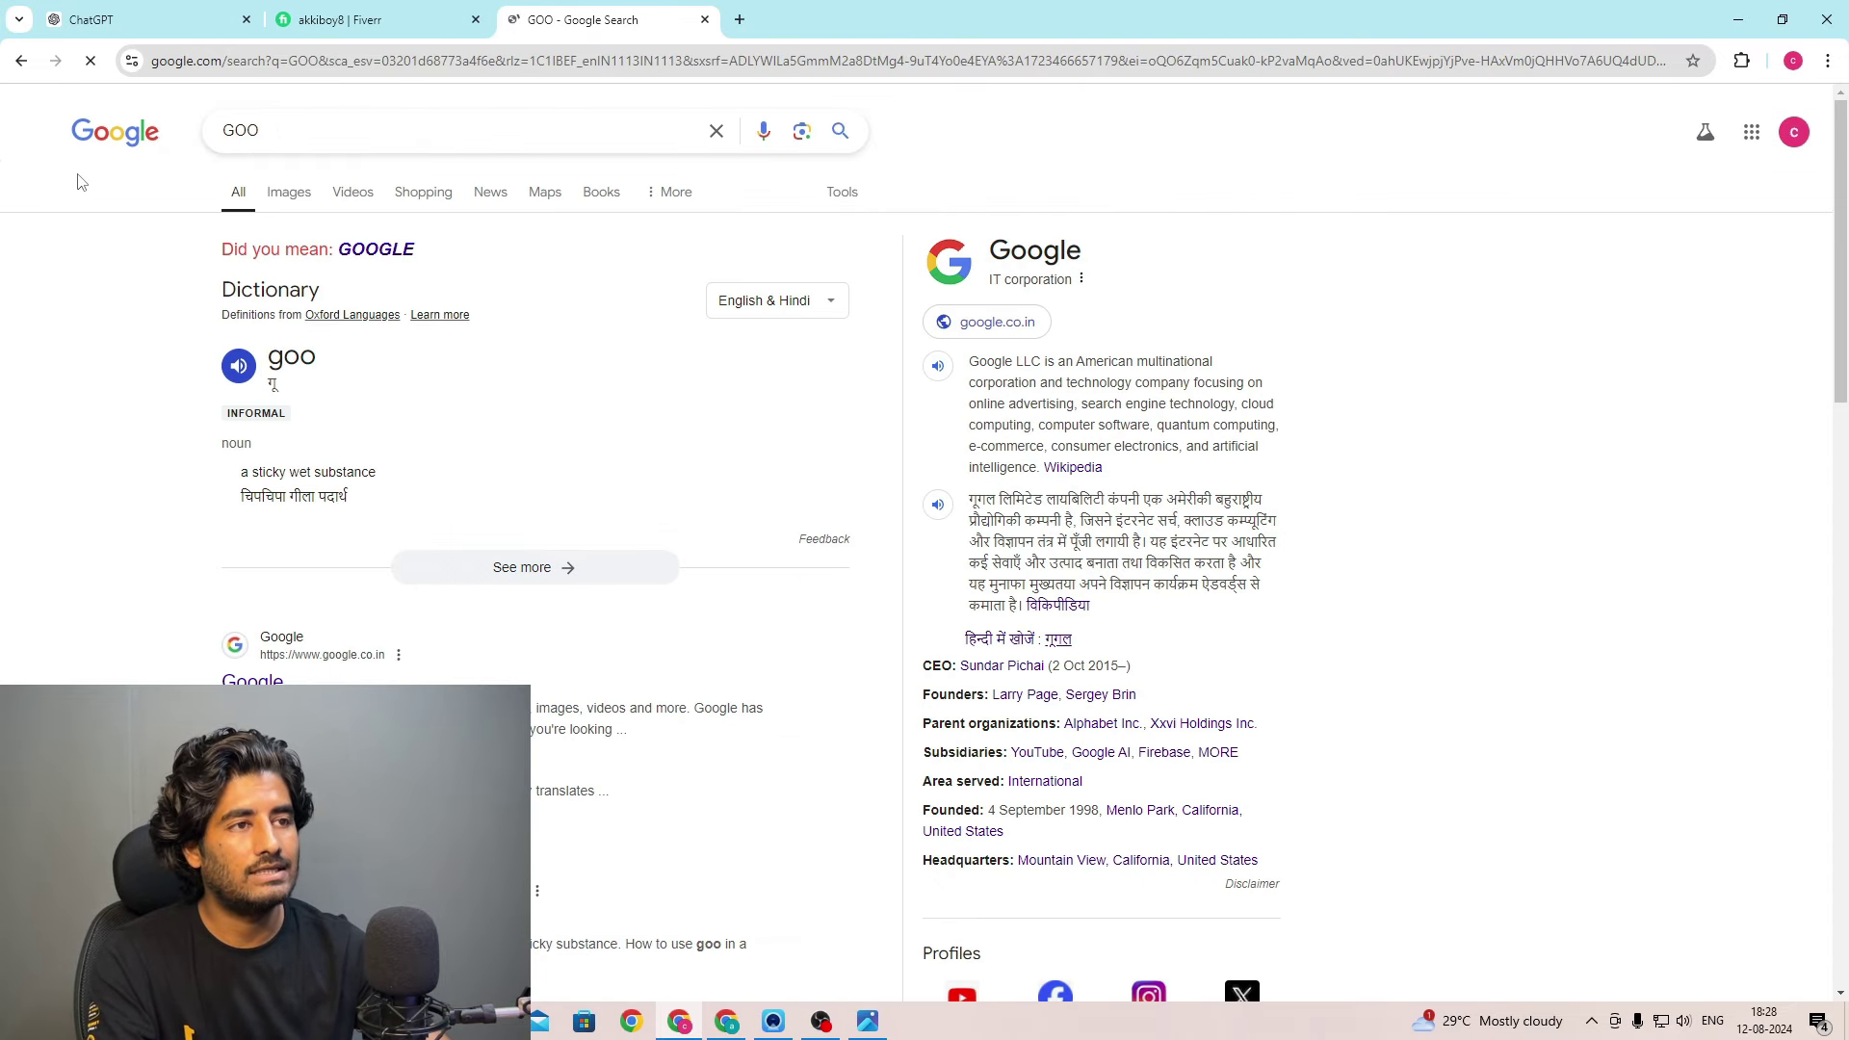
pyautogui.click(270, 138)
pyautogui.click(287, 194)
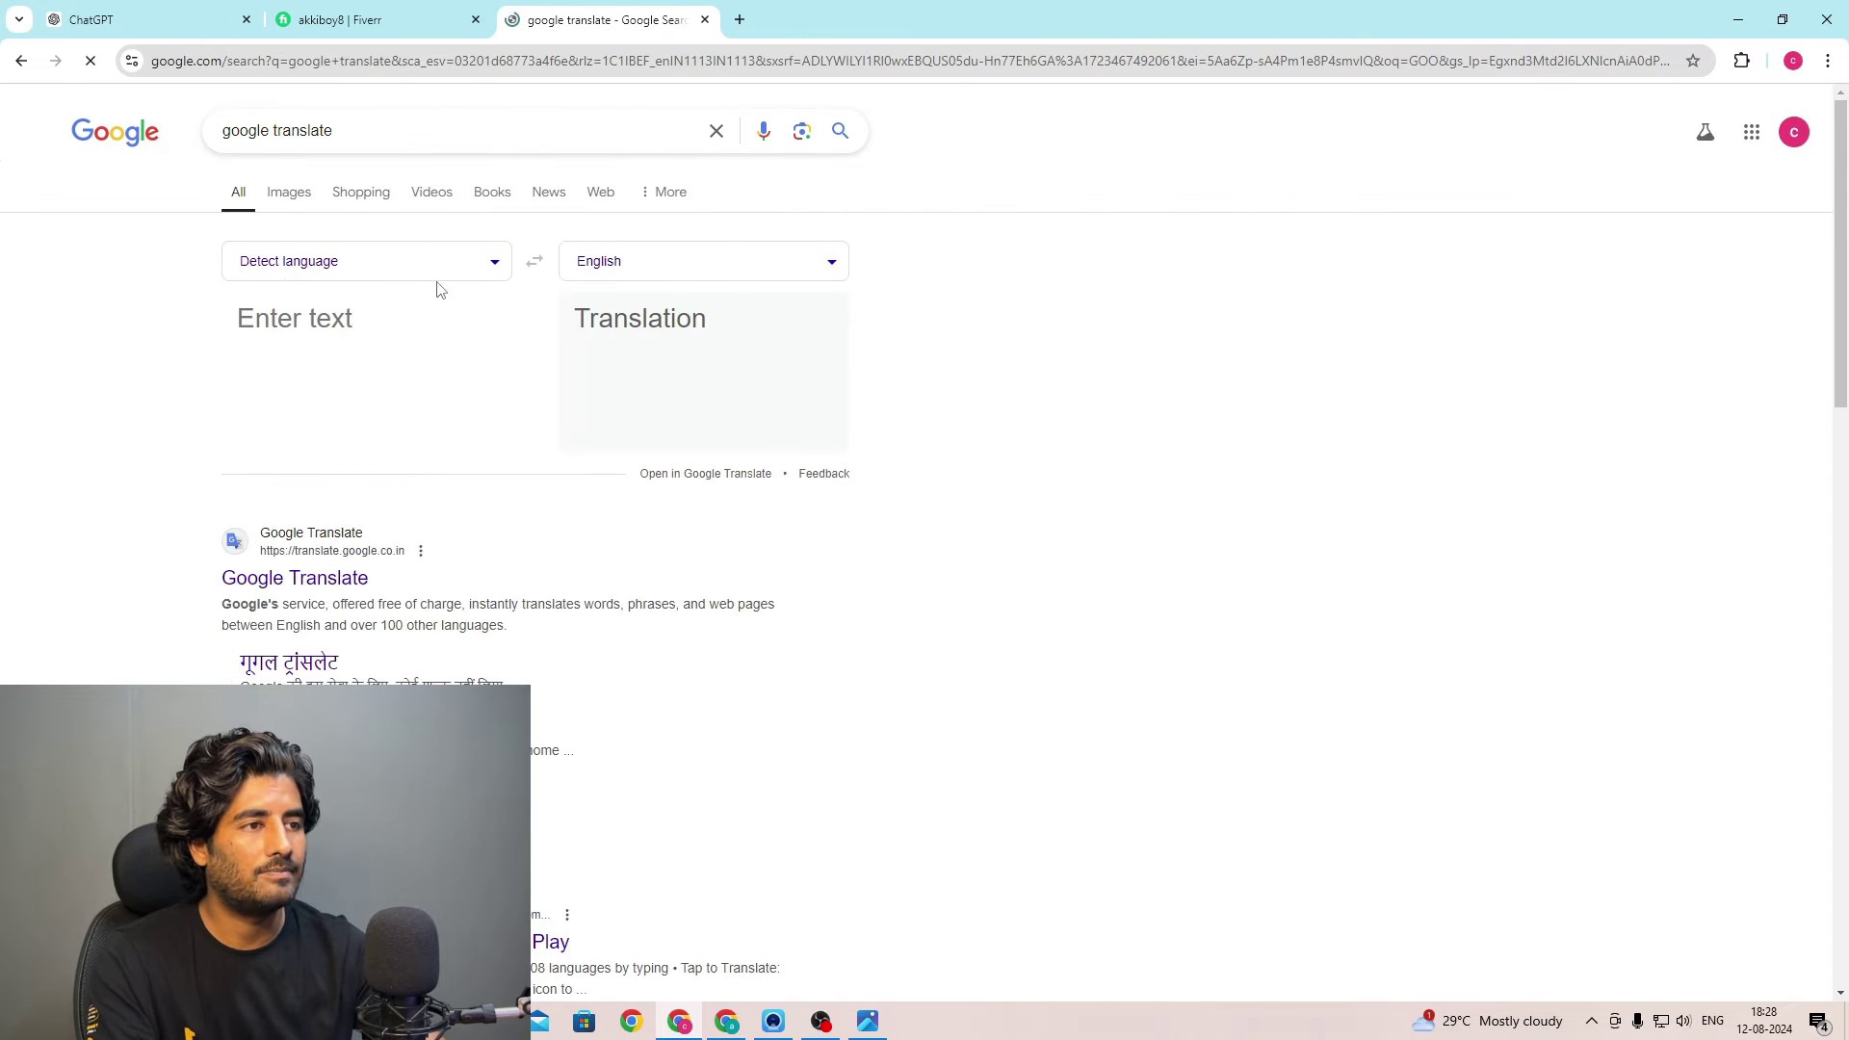
# Step: Translate 'HOW ARE YOU?' into Hindi
pyautogui.click(376, 321)
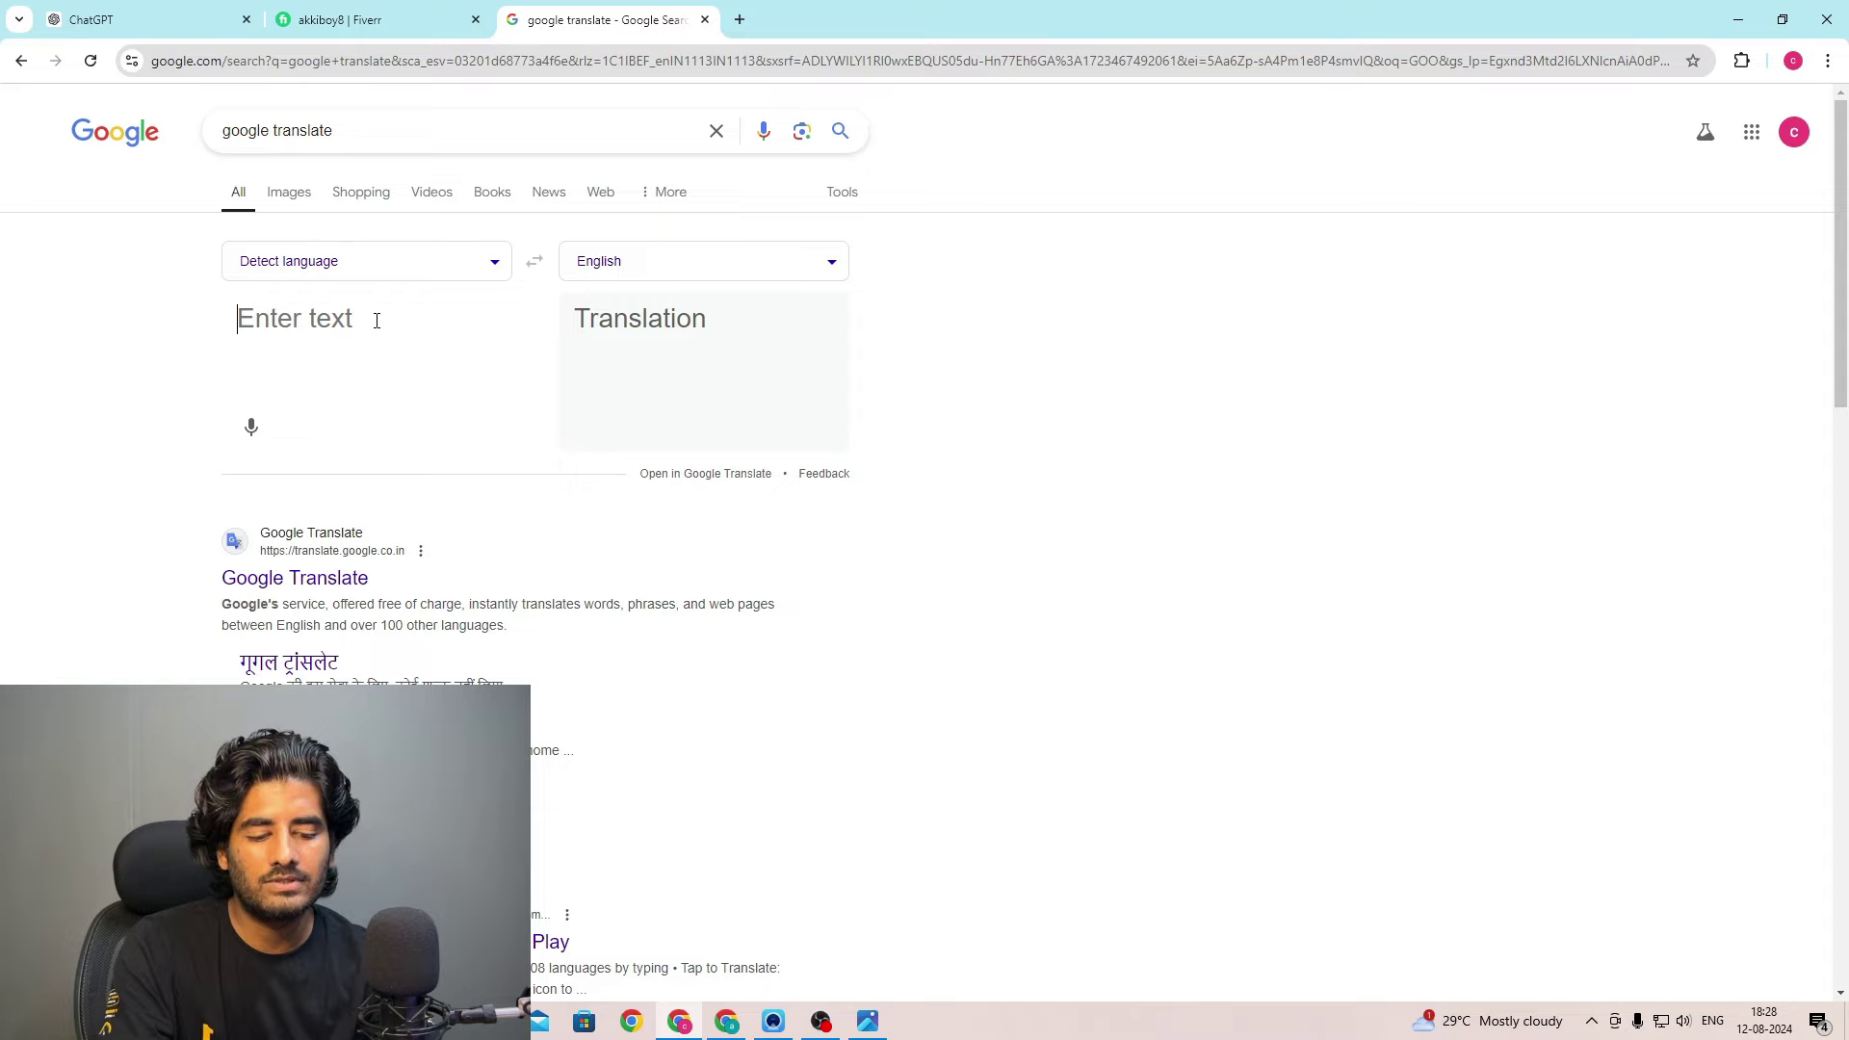
pyautogui.write('HO')
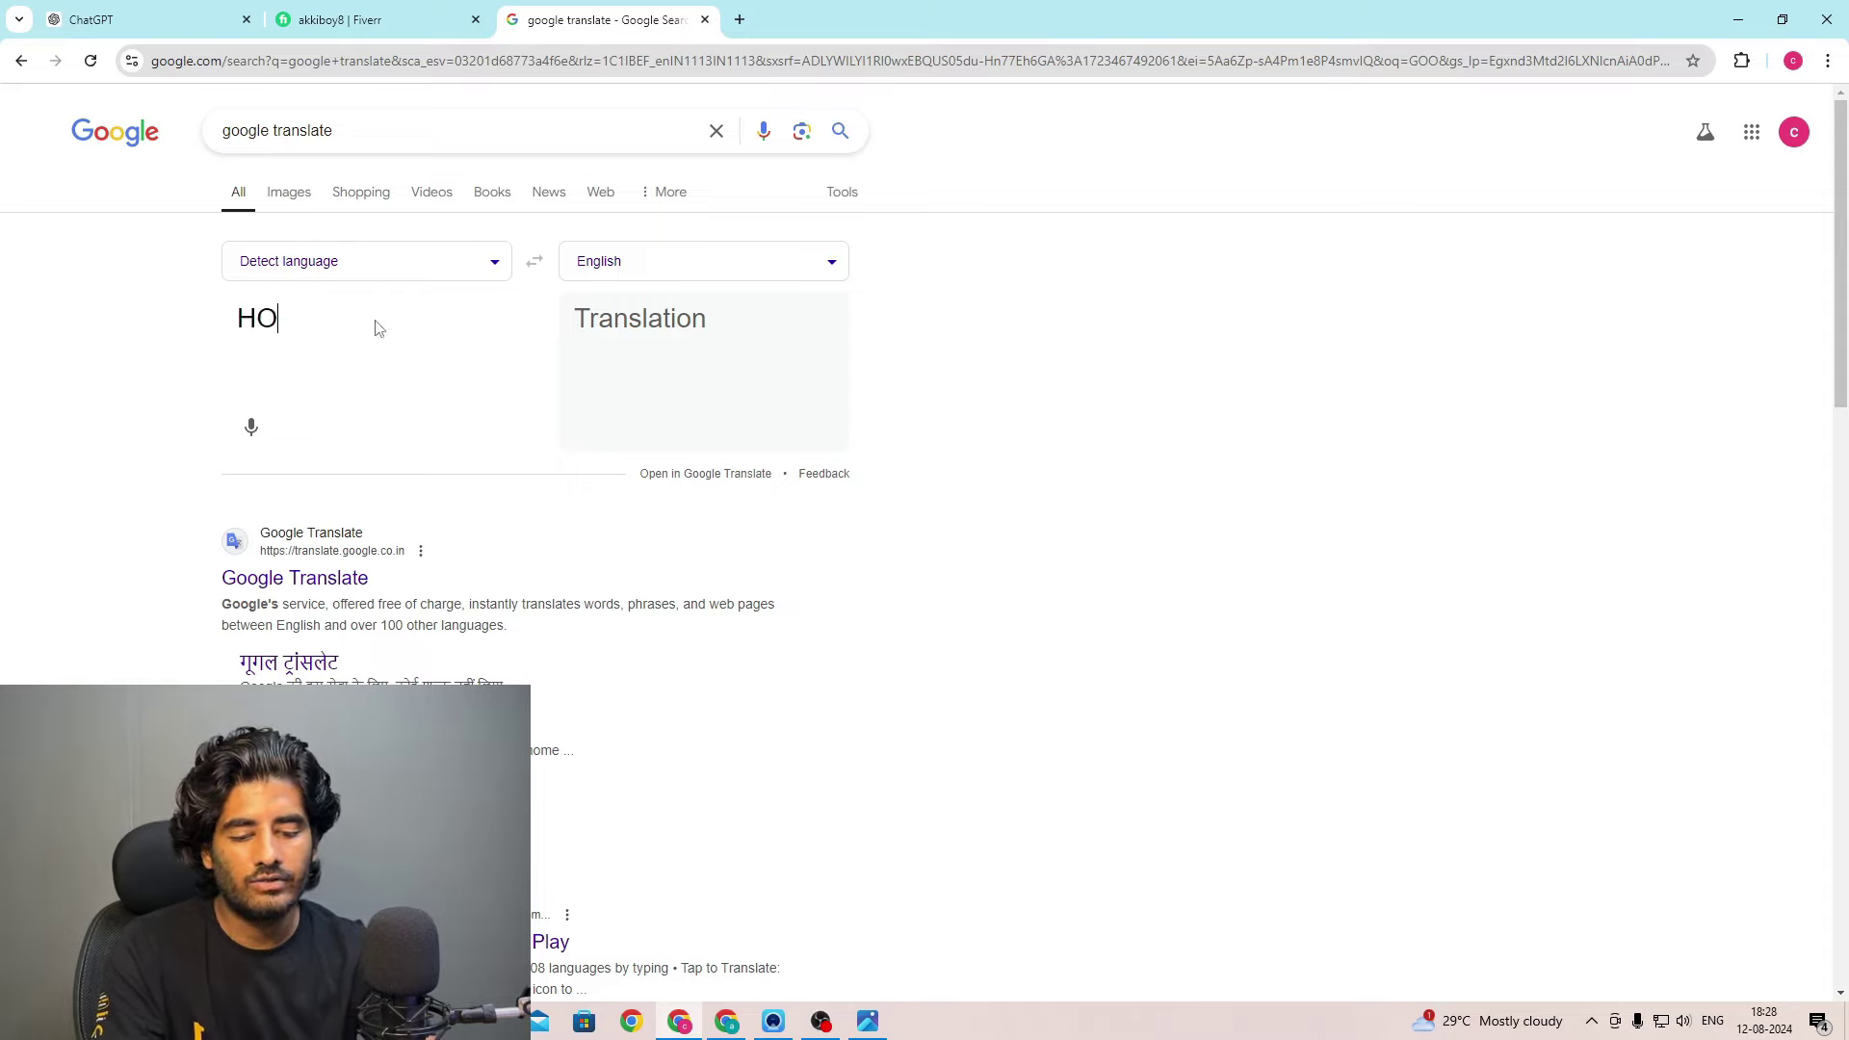
pyautogui.write('W ARE ')
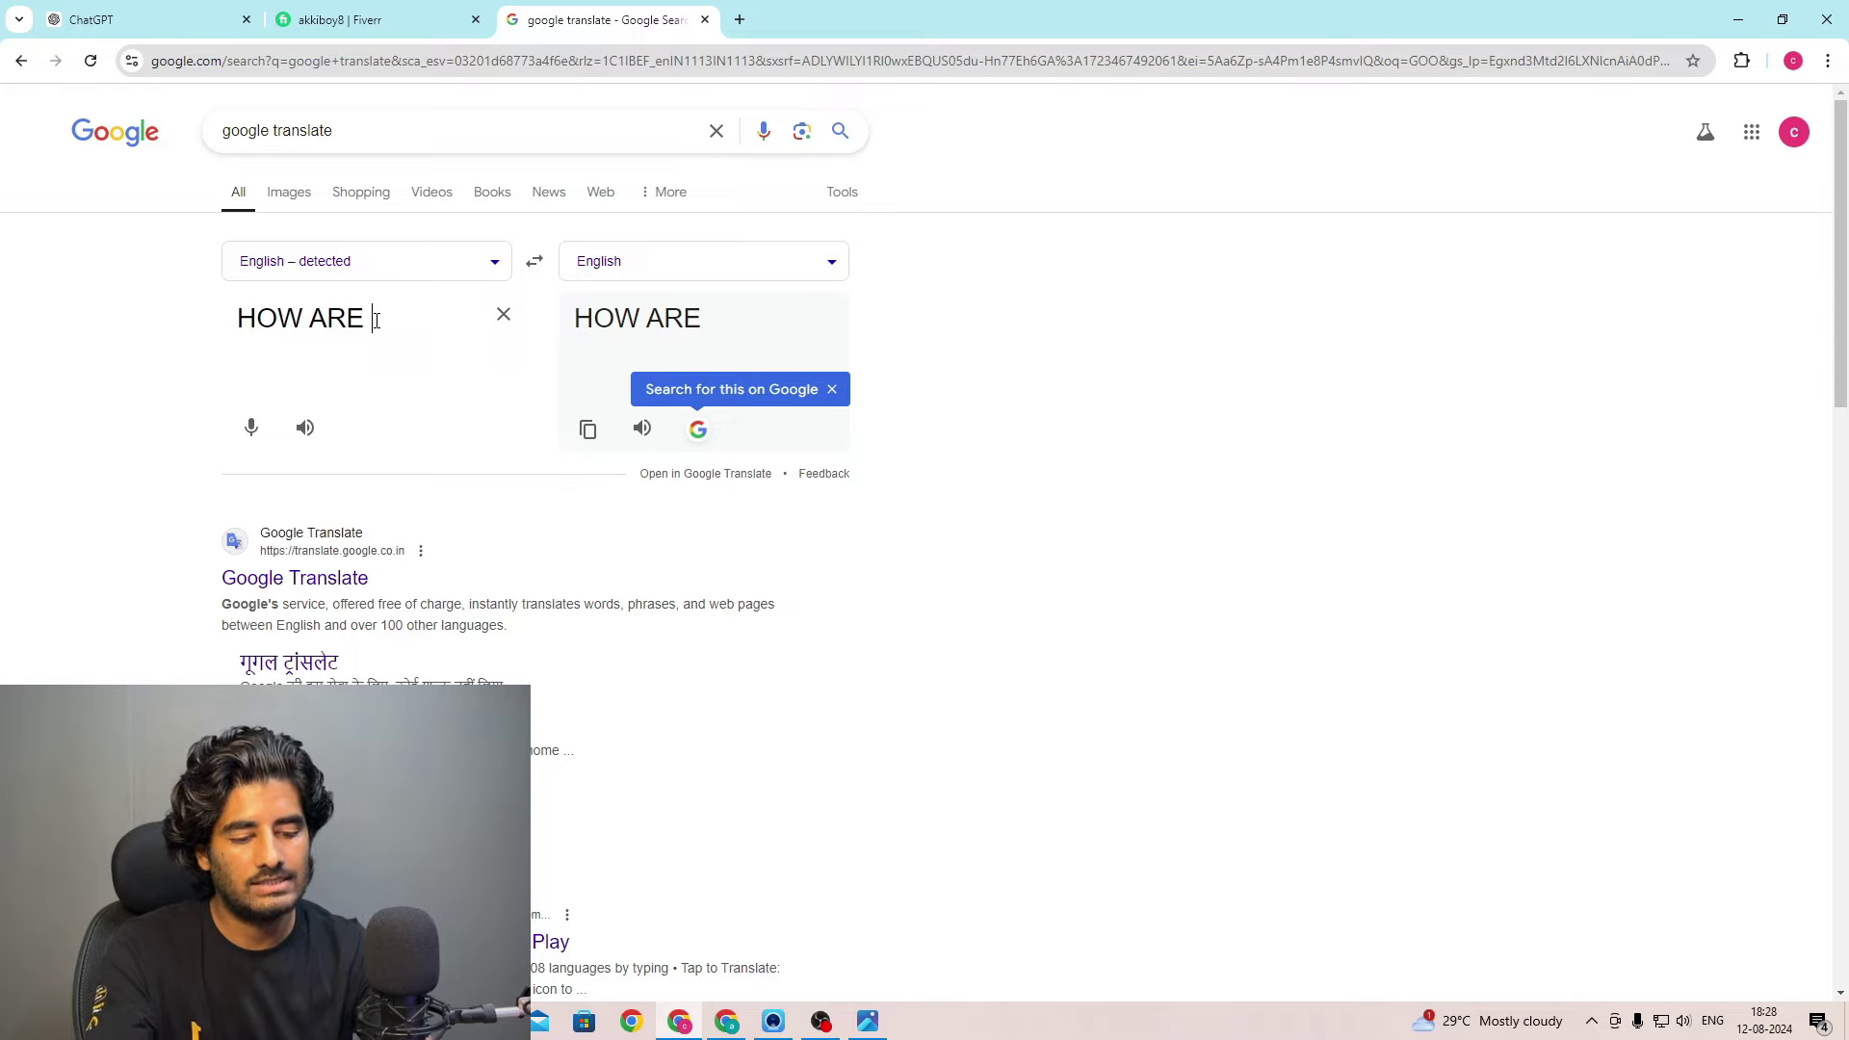
pyautogui.write('YOU?')
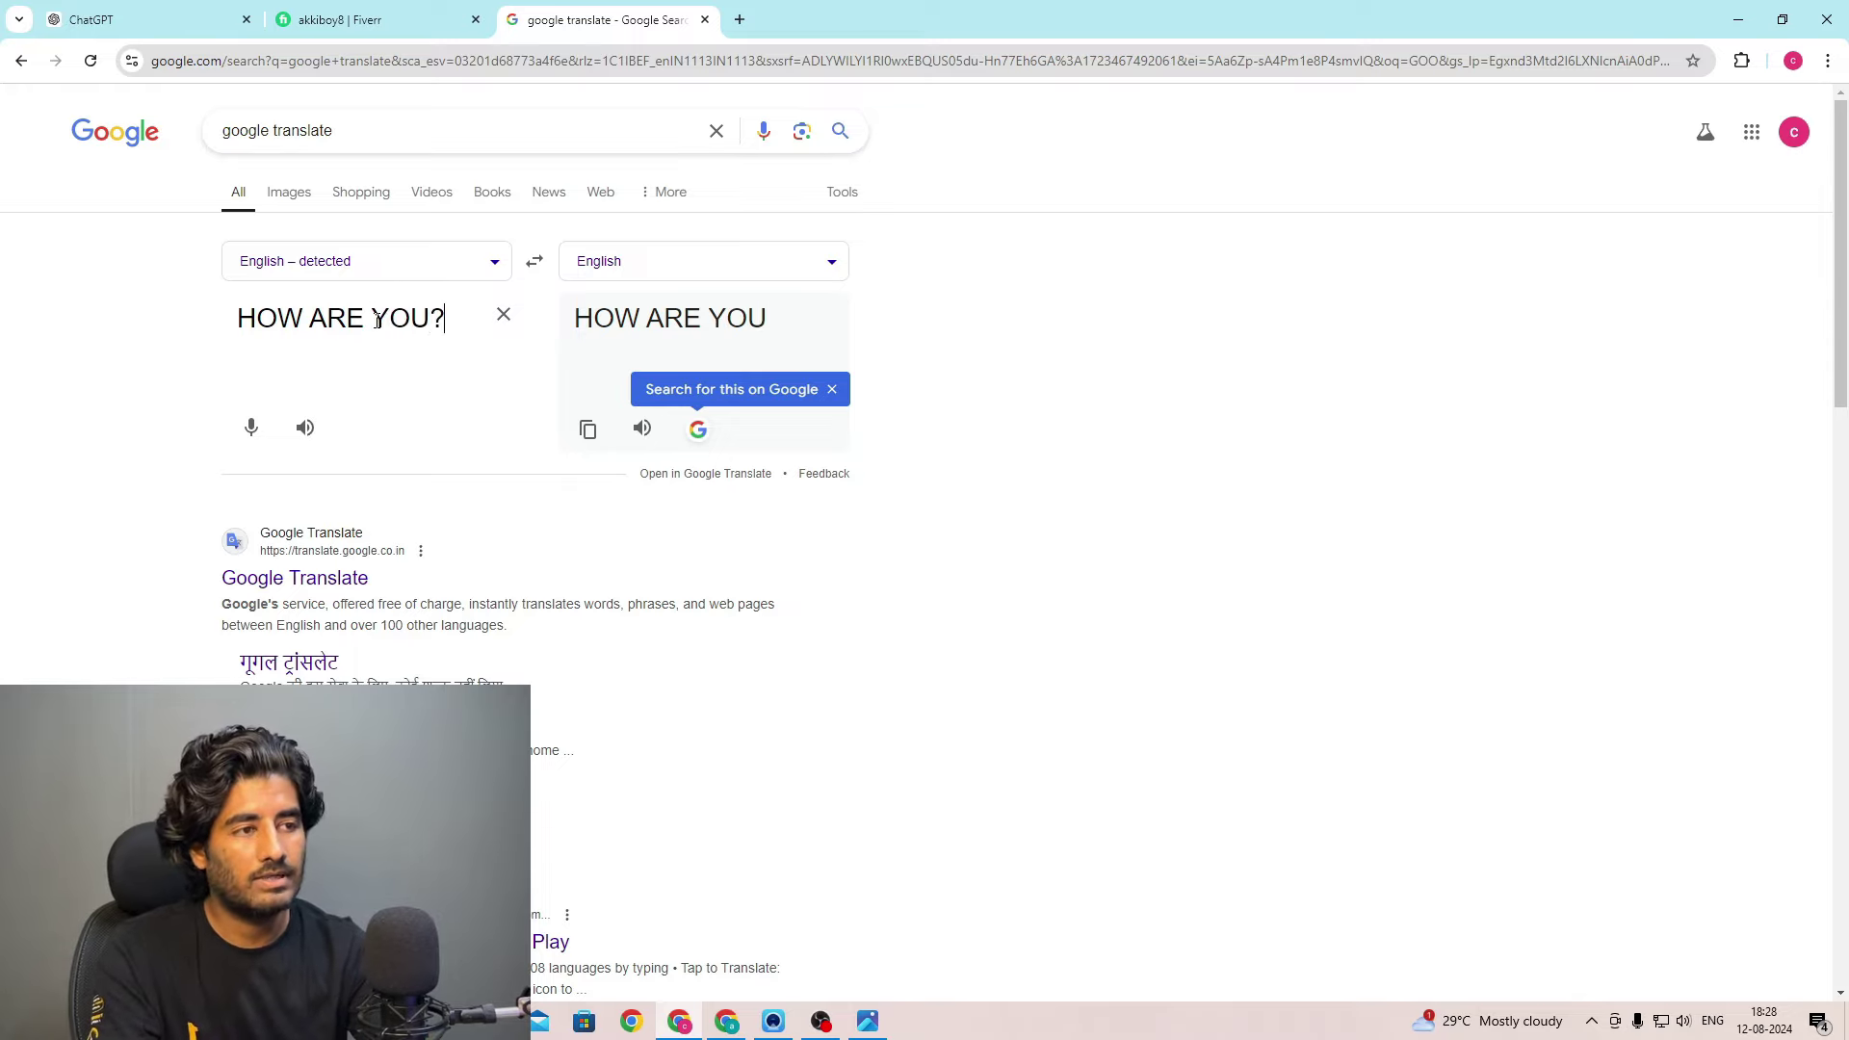
pyautogui.click(590, 269)
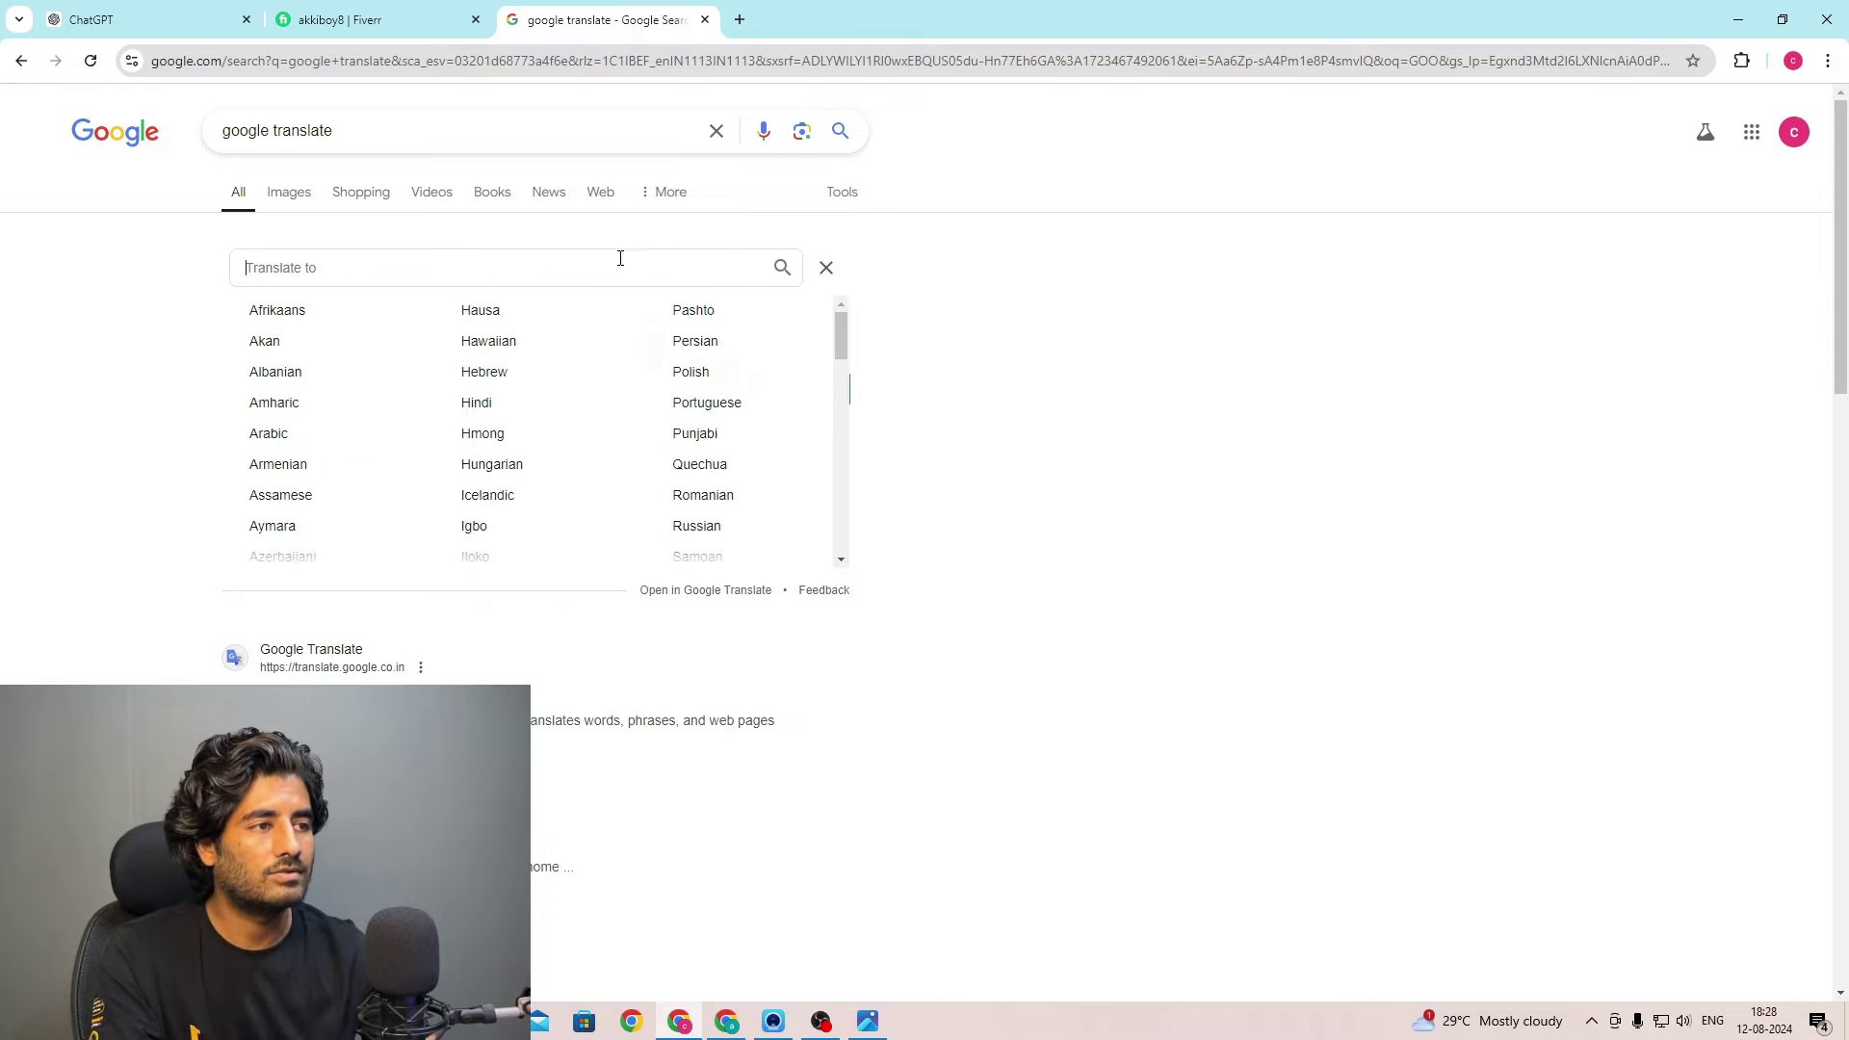
pyautogui.click(559, 404)
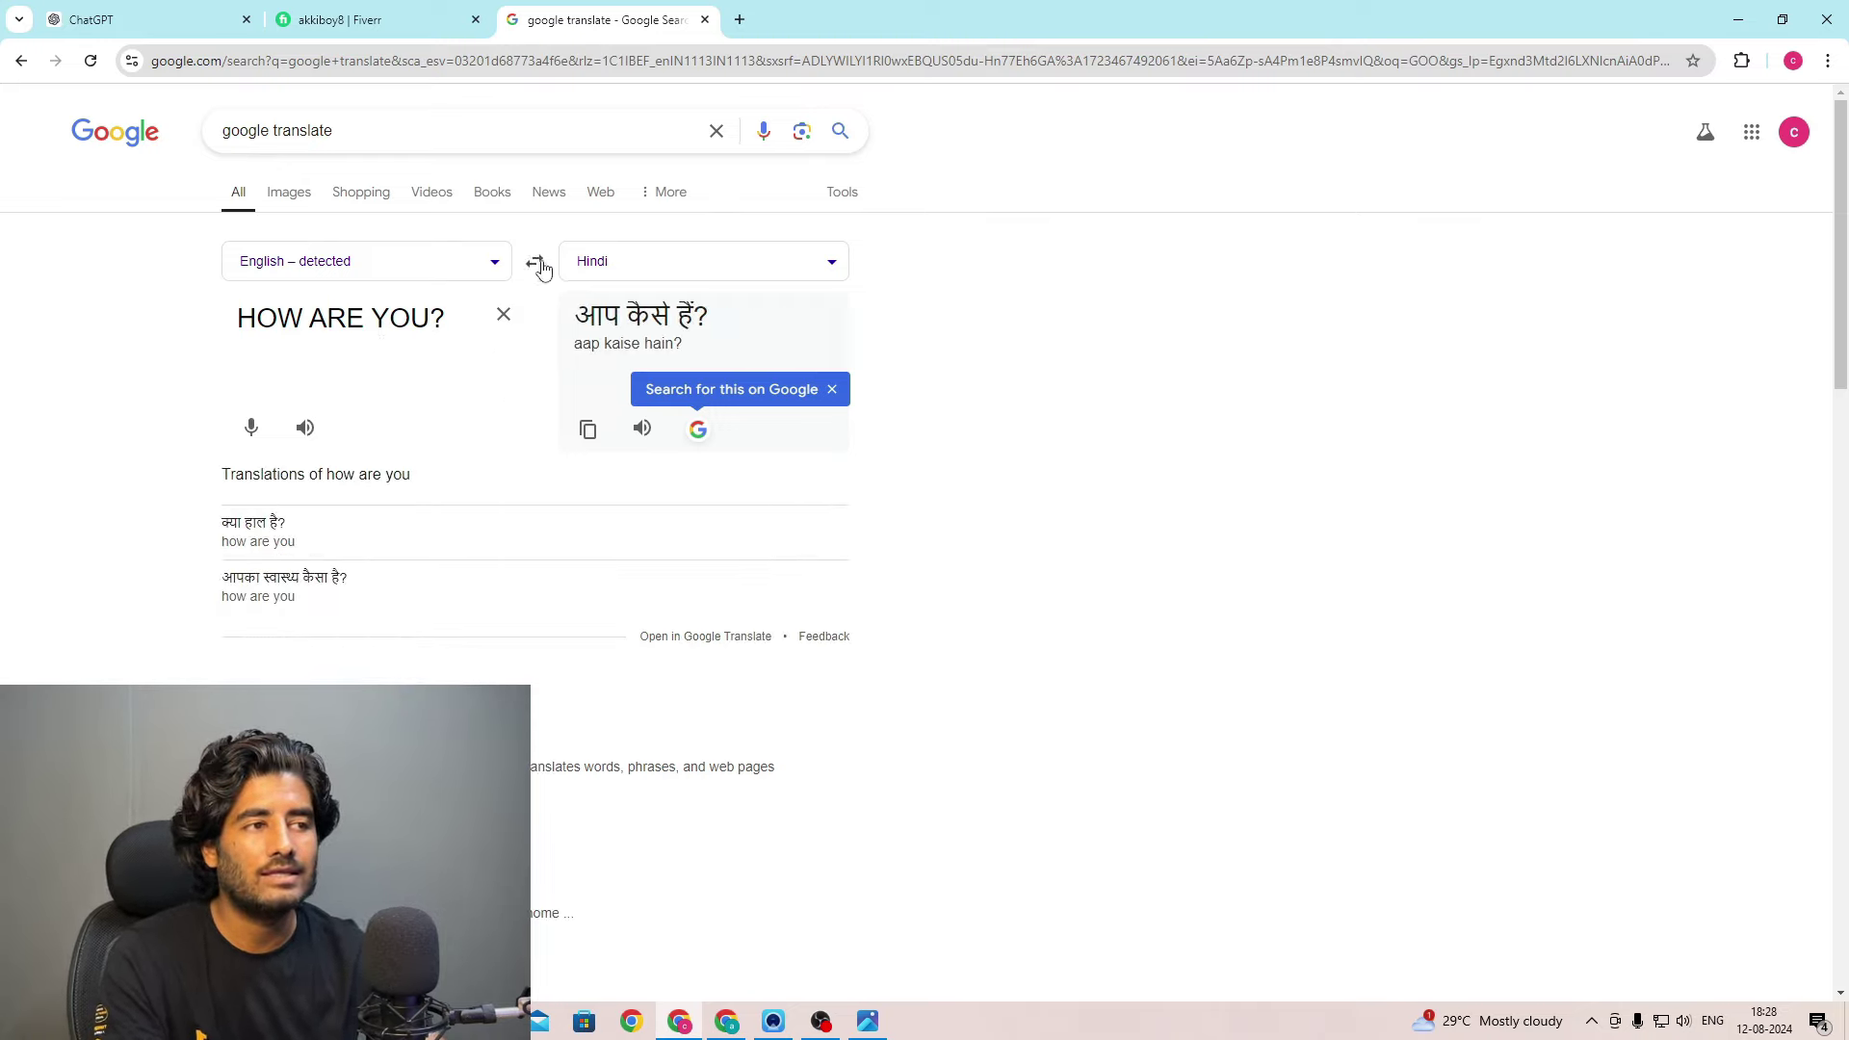
# Step: Translate 'MAI BADHAIYA HOON' into English, getting 'I am blessed'
pyautogui.click(503, 314)
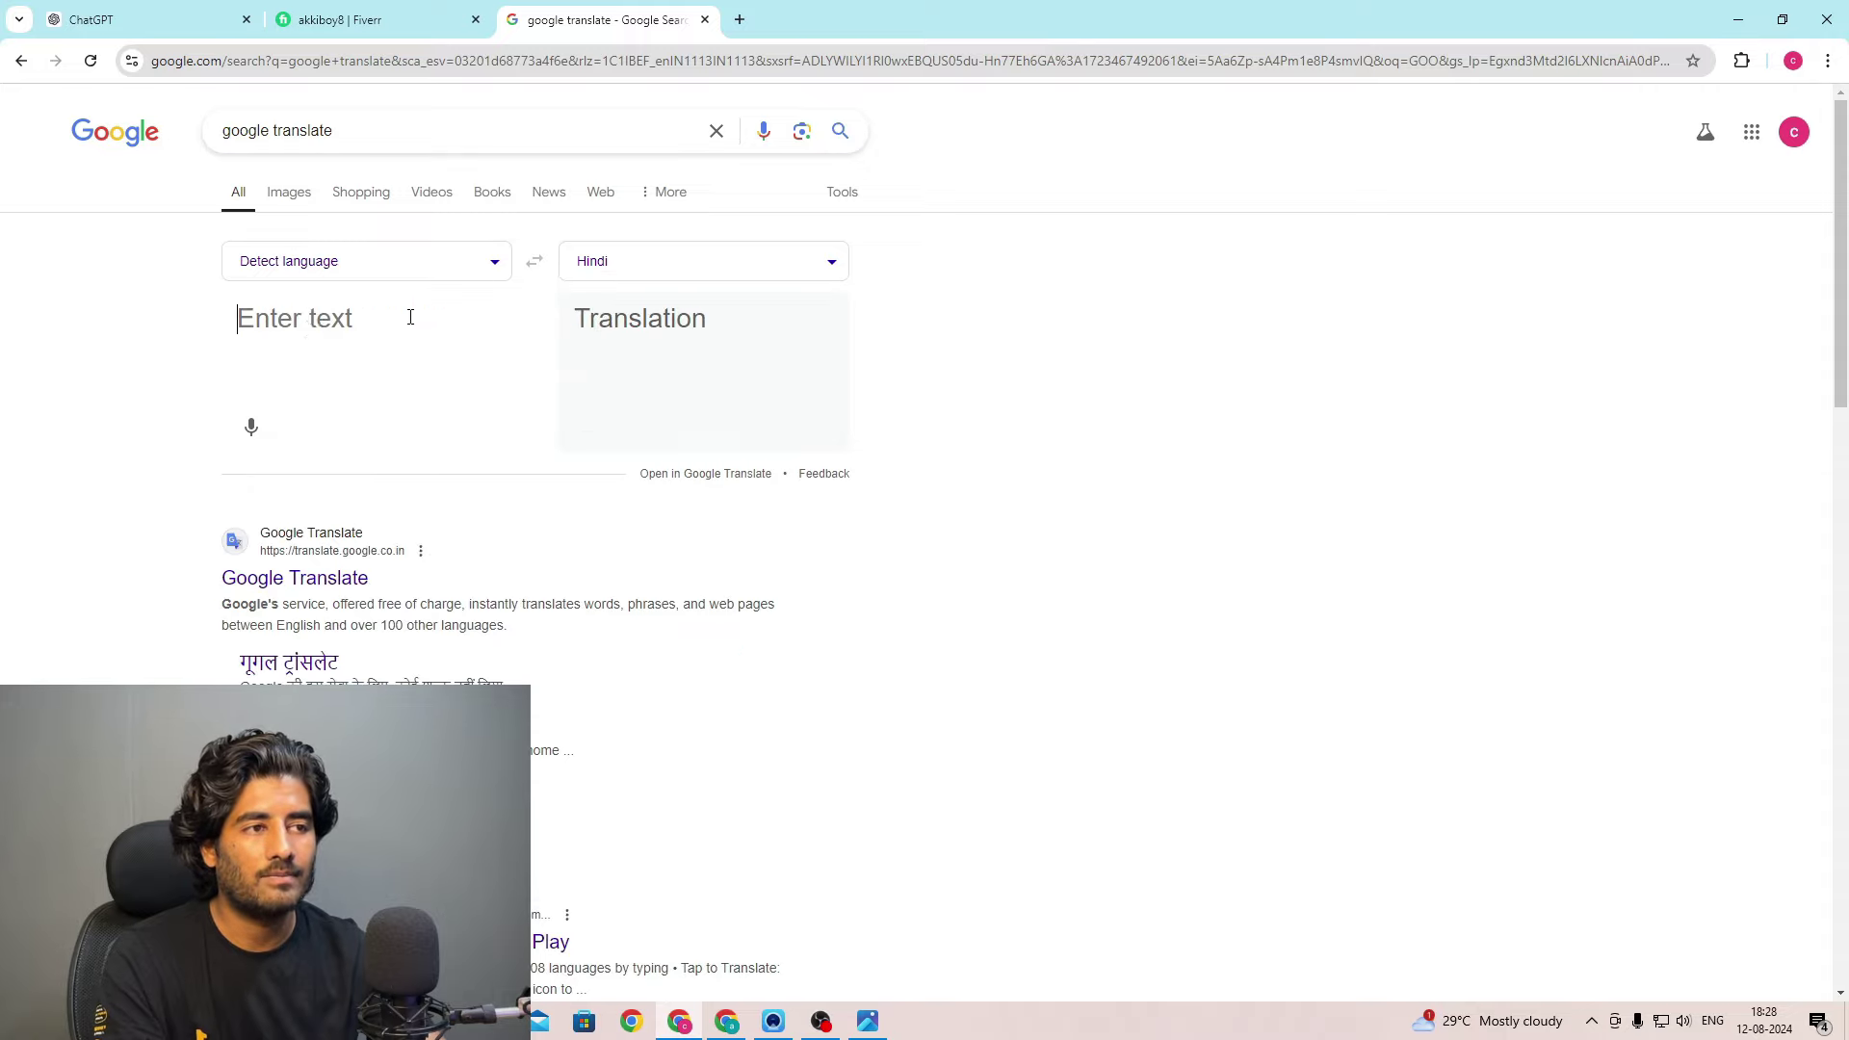
pyautogui.write('MAI')
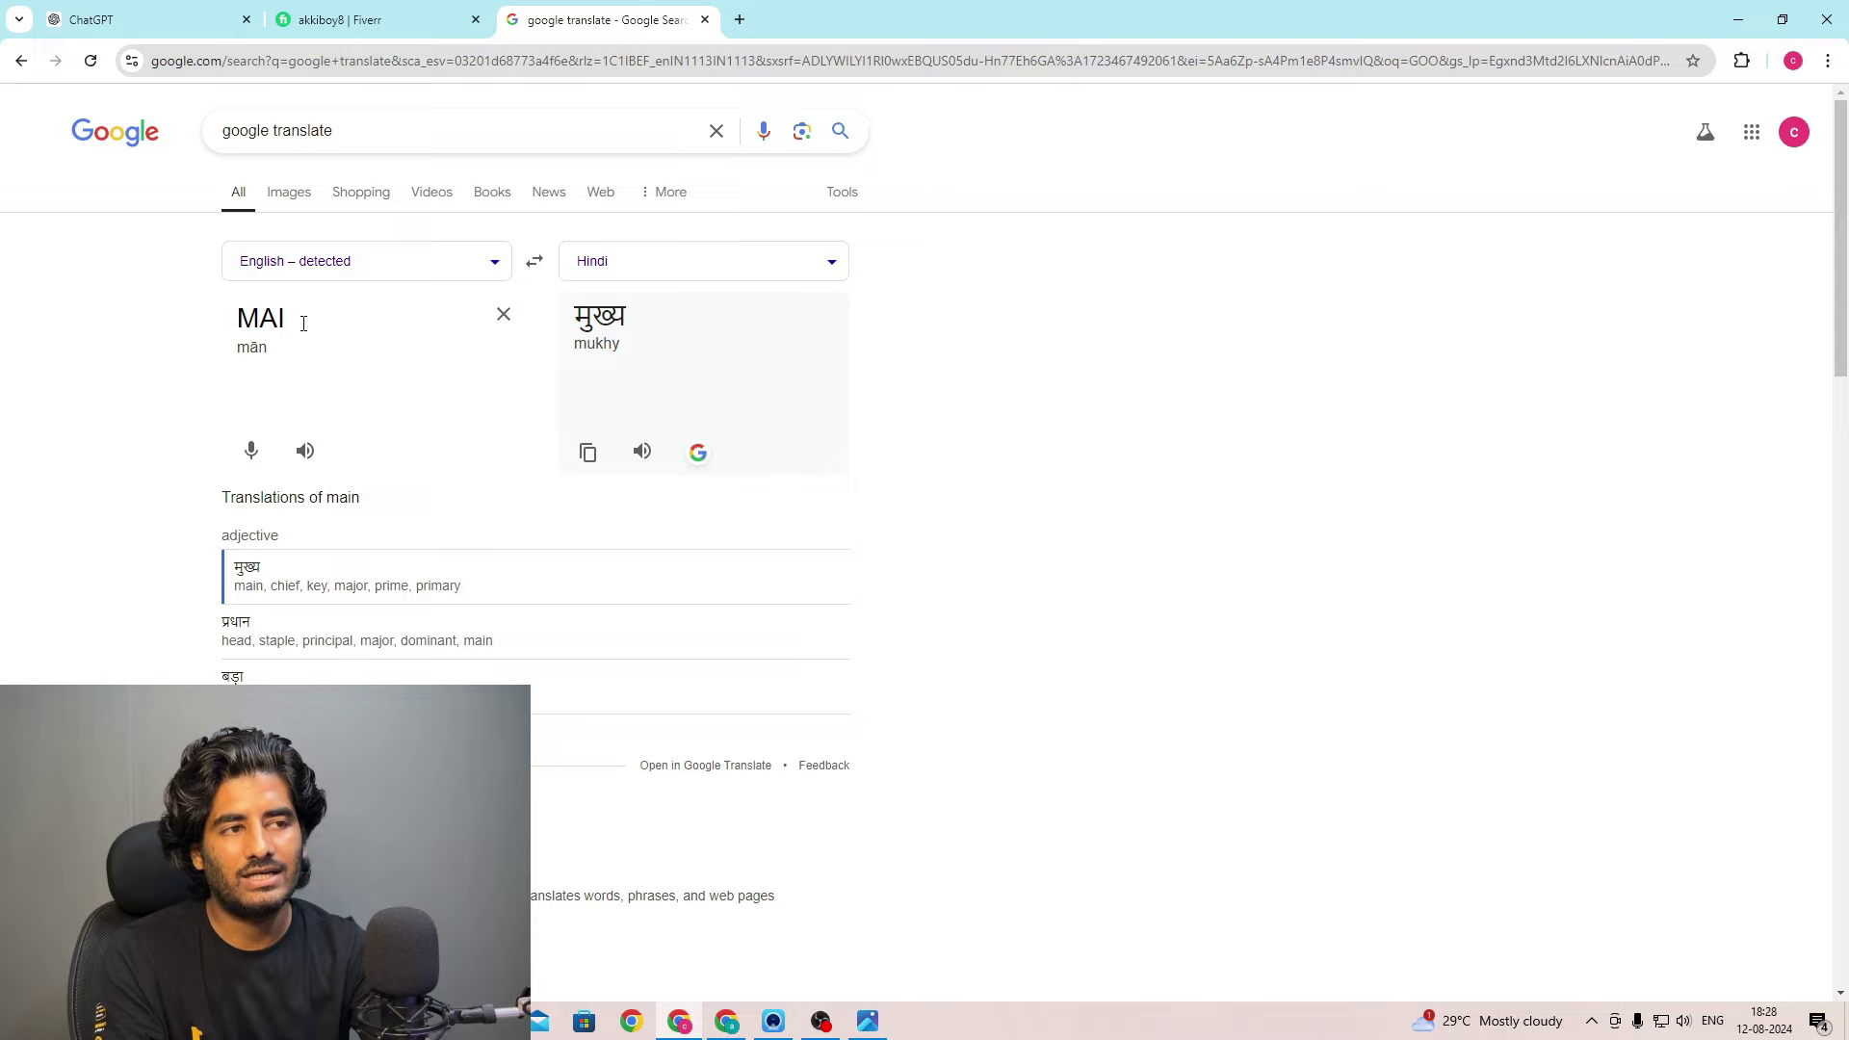
pyautogui.write(' BADHAI')
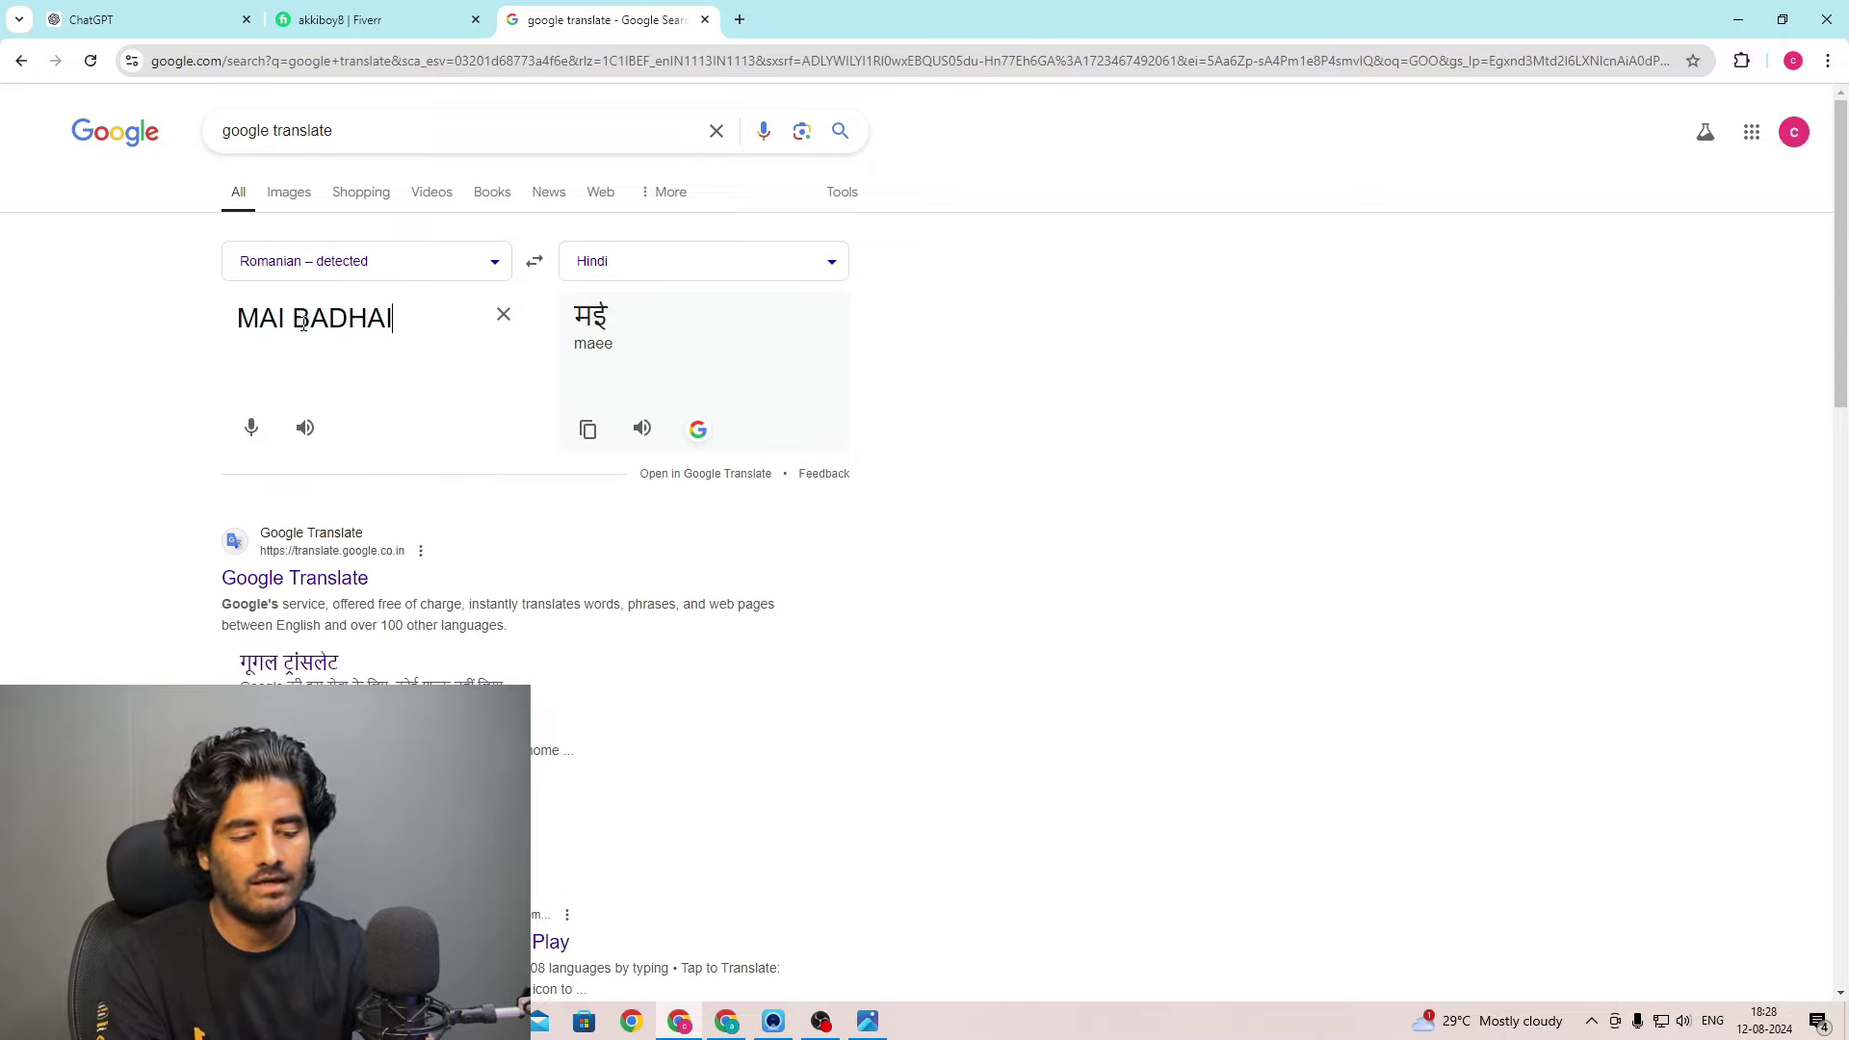
pyautogui.write('YA HOON')
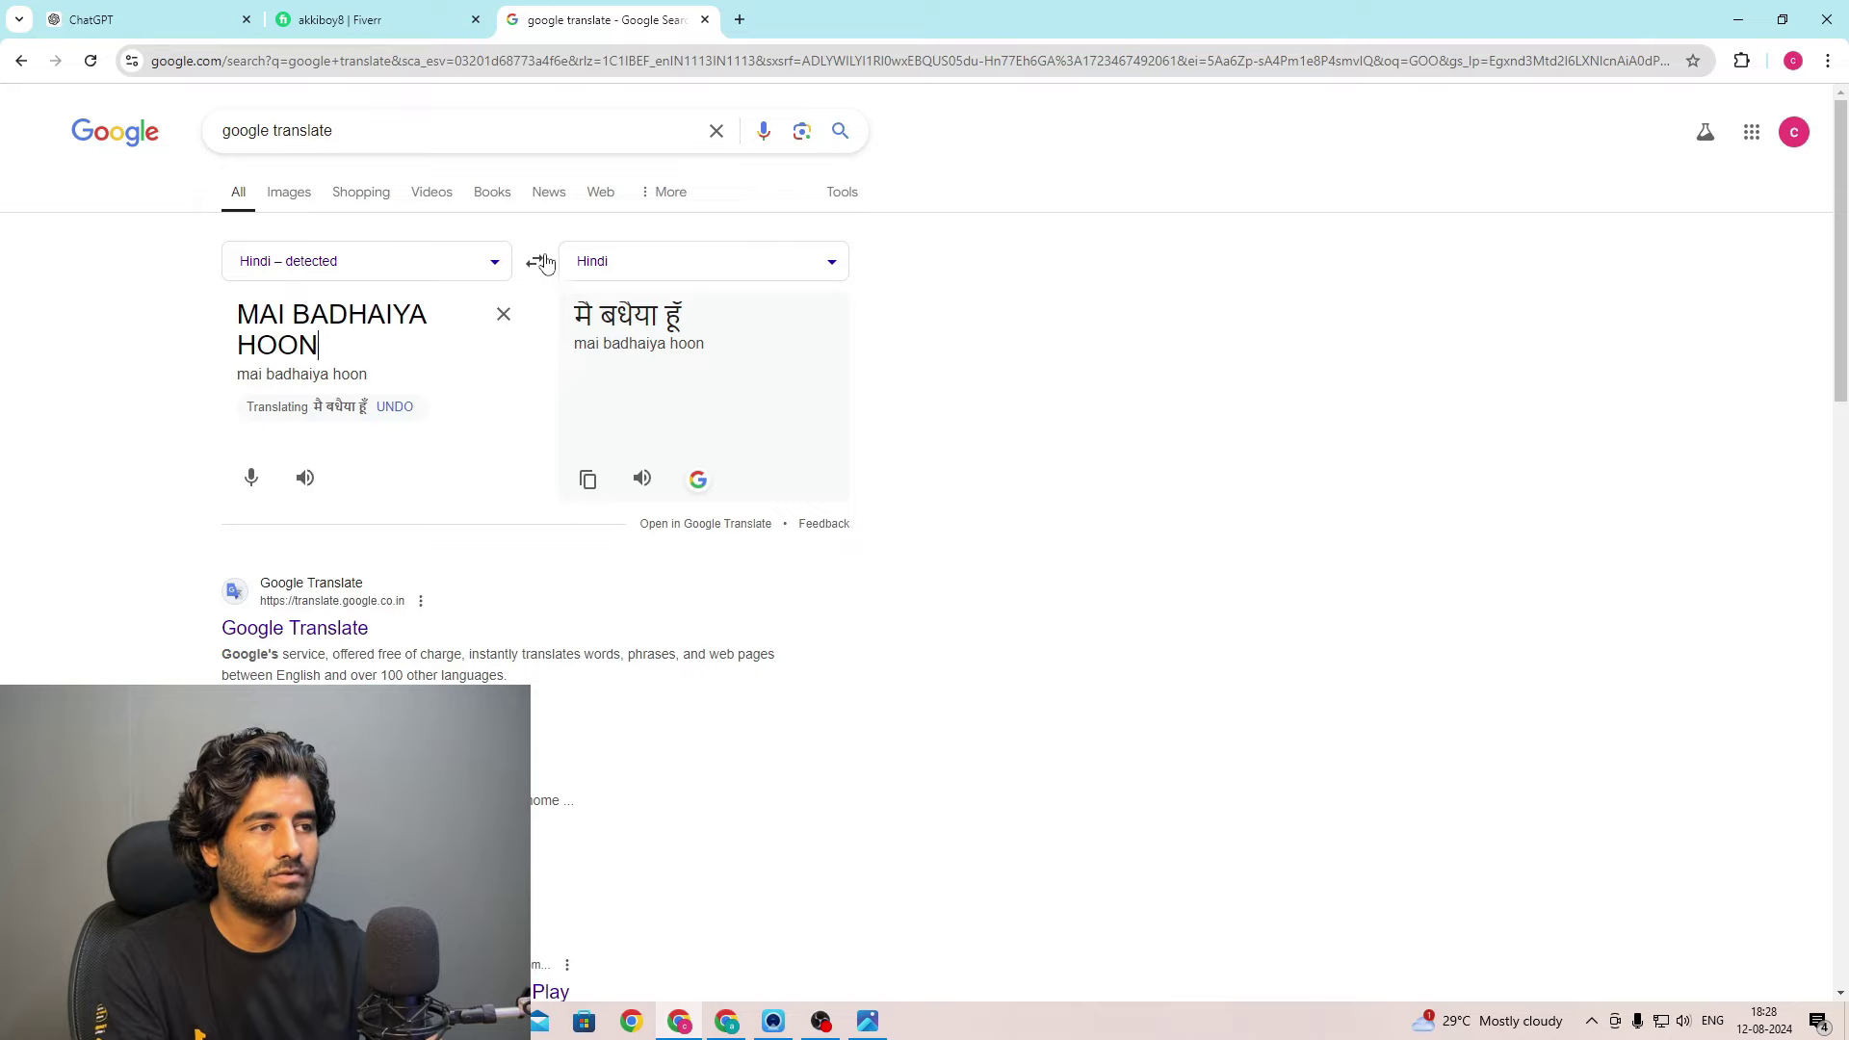
pyautogui.click(599, 266)
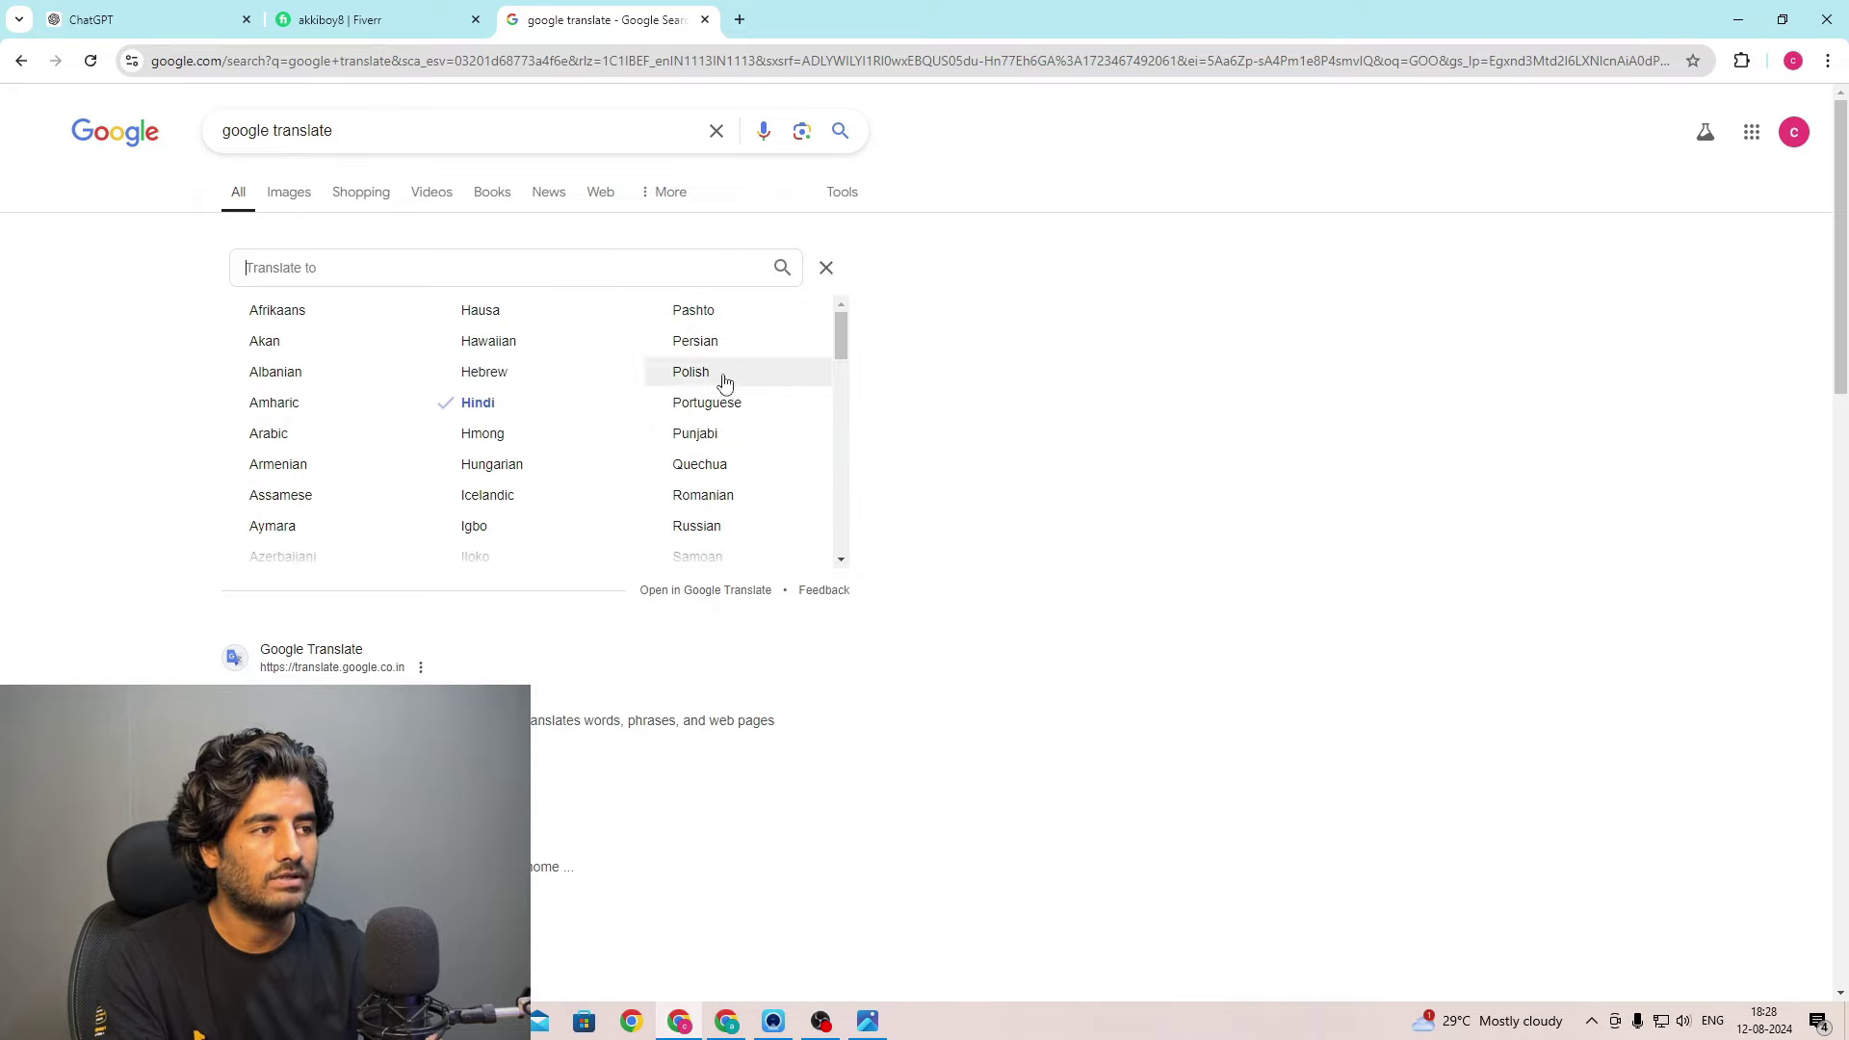
pyautogui.write('E')
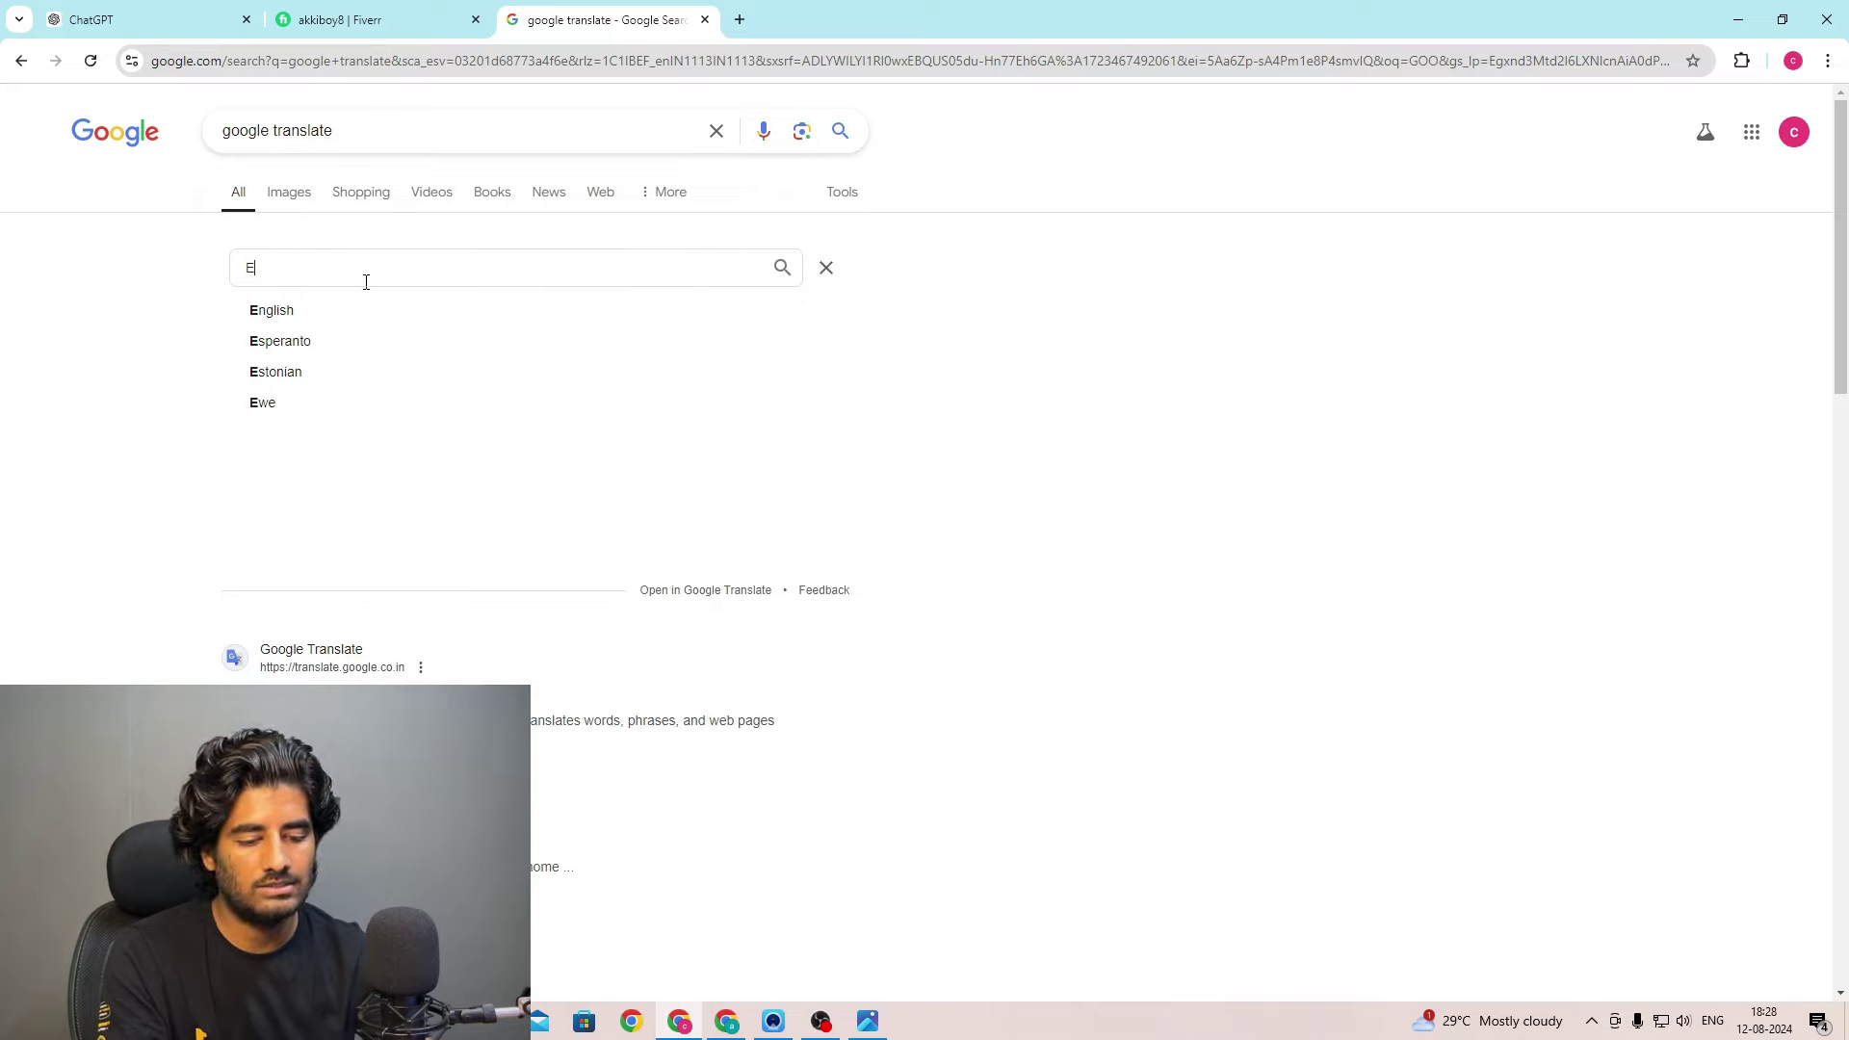
pyautogui.write('ng')
pyautogui.click(347, 310)
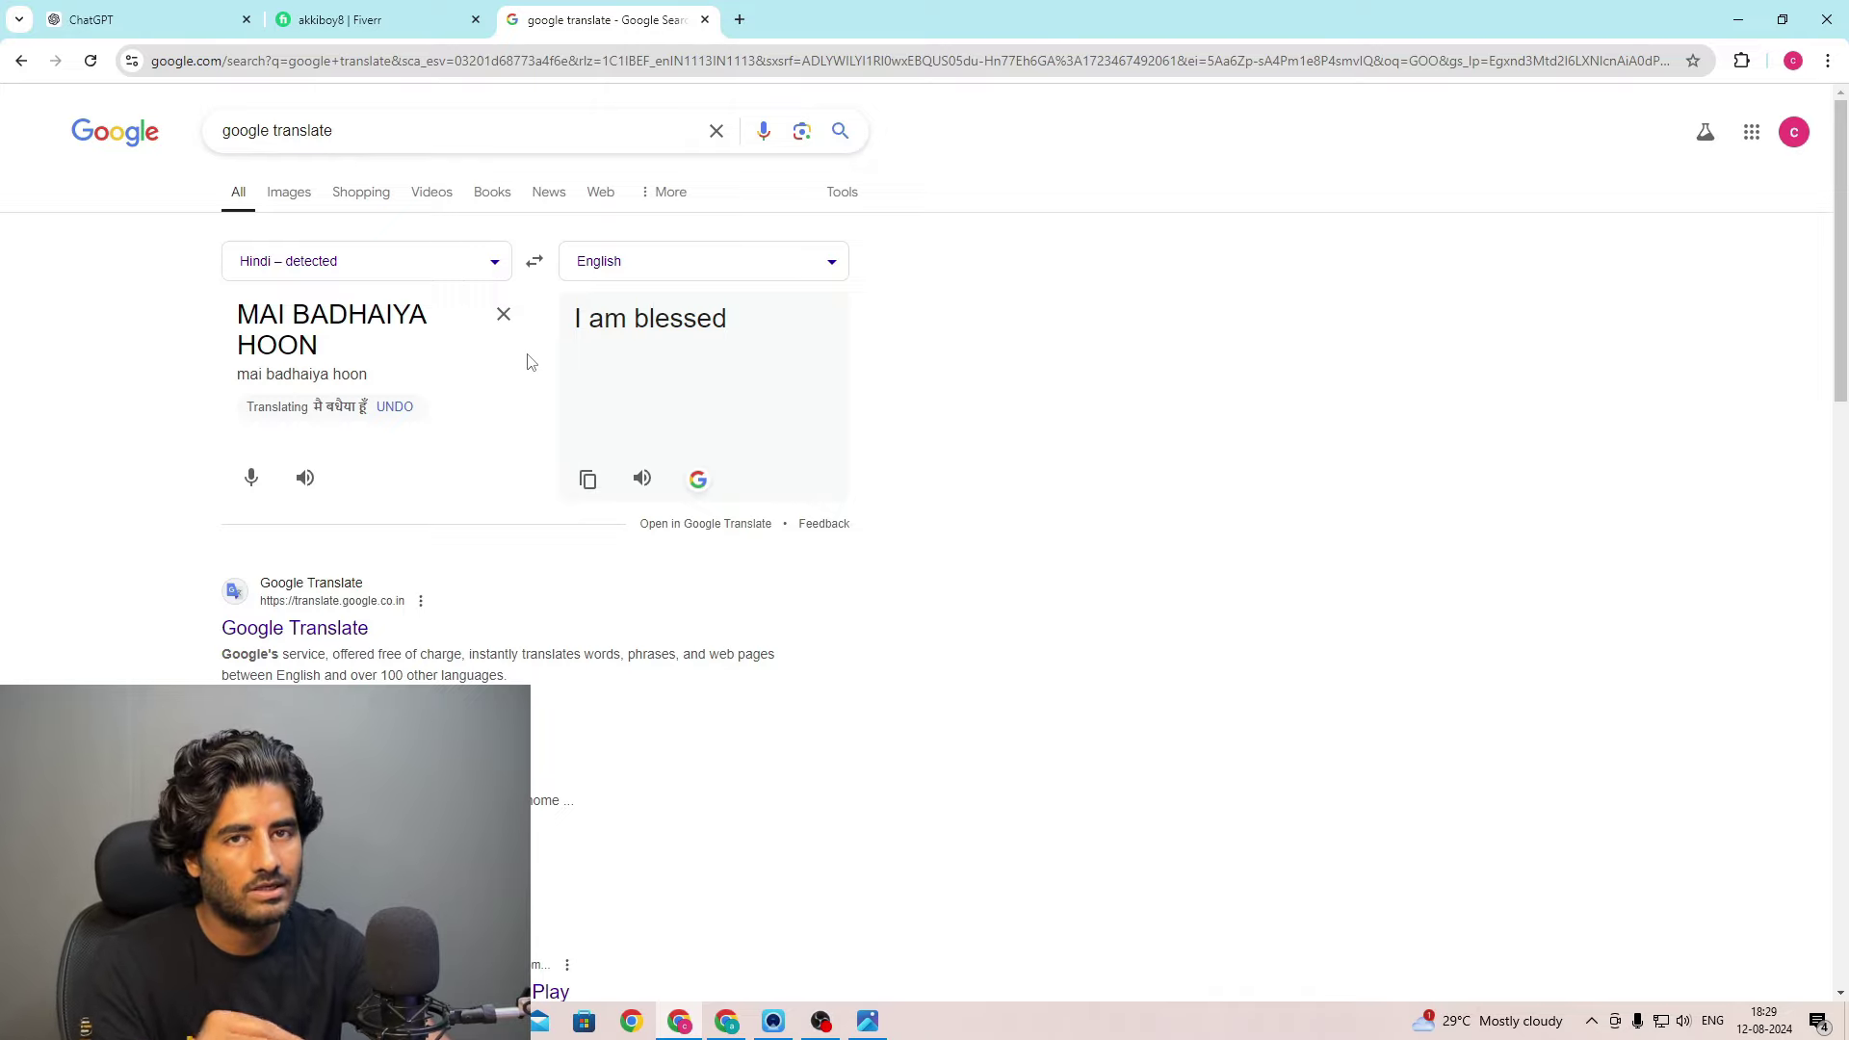
# Step: Go to the Fiverr Billing and payments page from the account menu
pyautogui.click(408, 21)
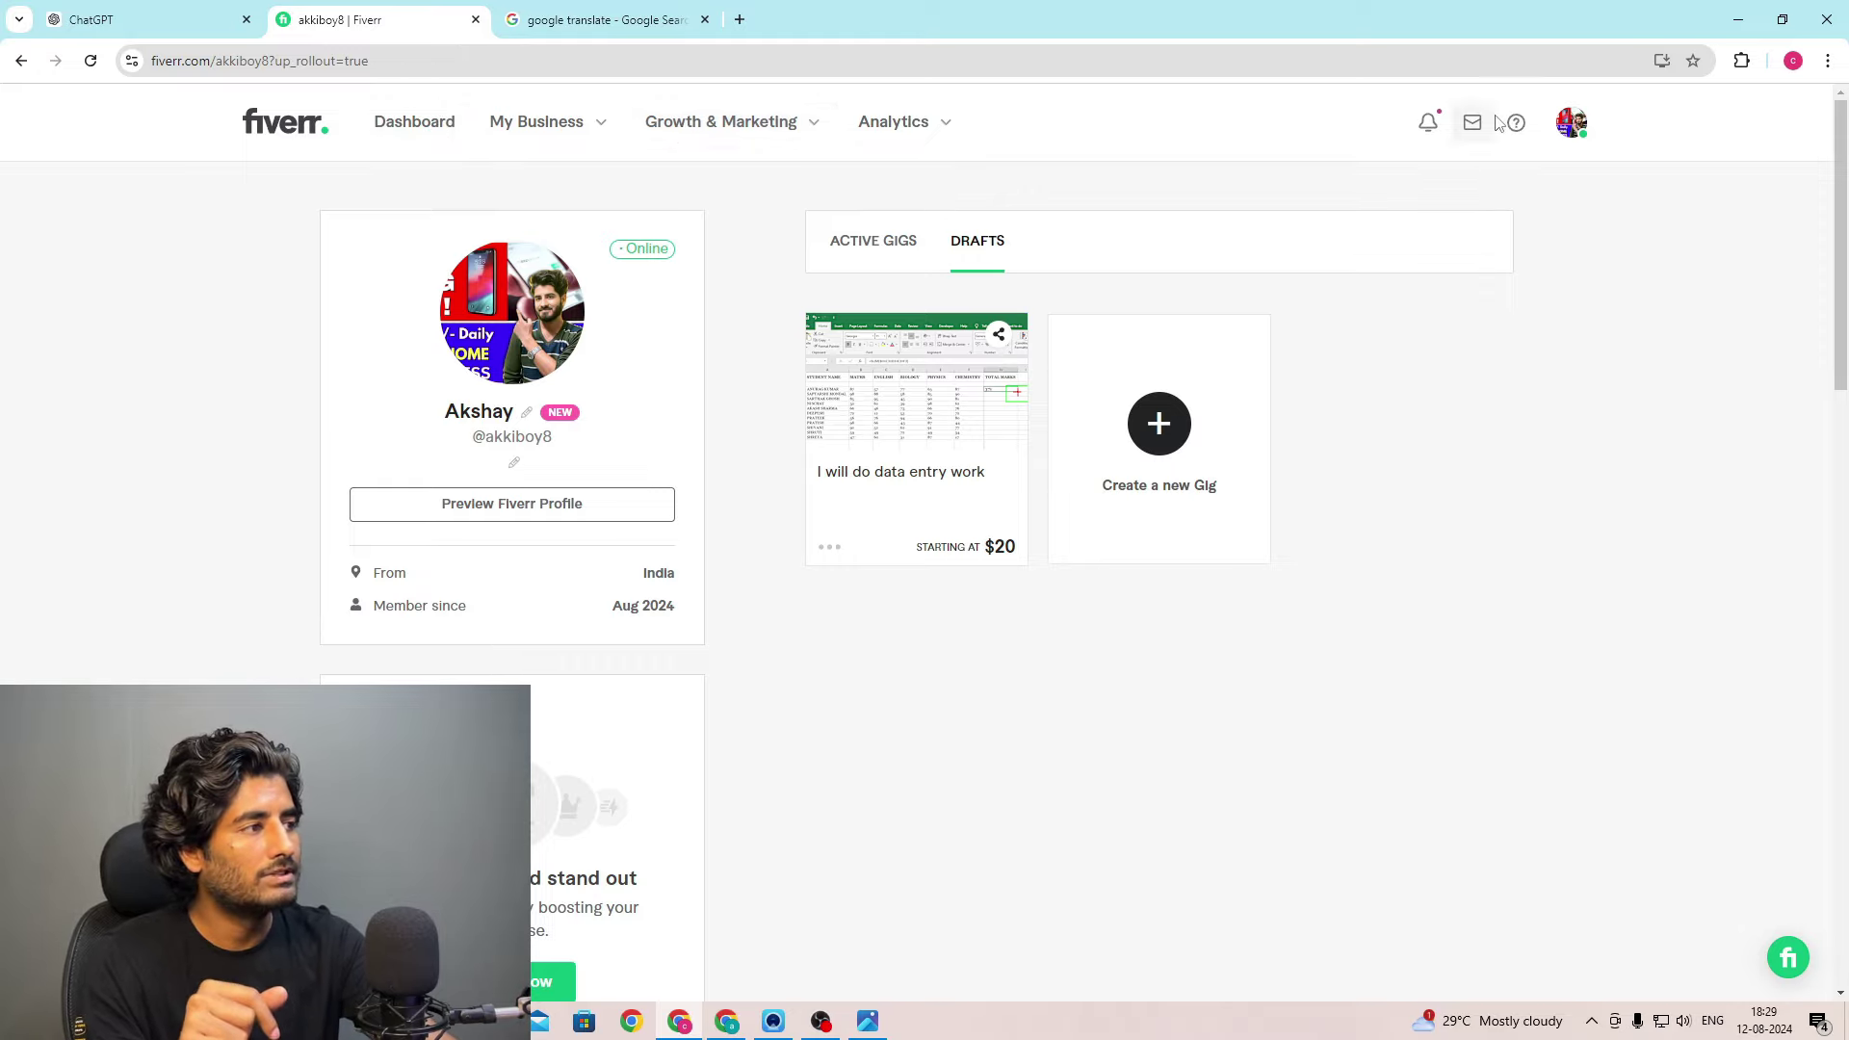
pyautogui.click(1580, 126)
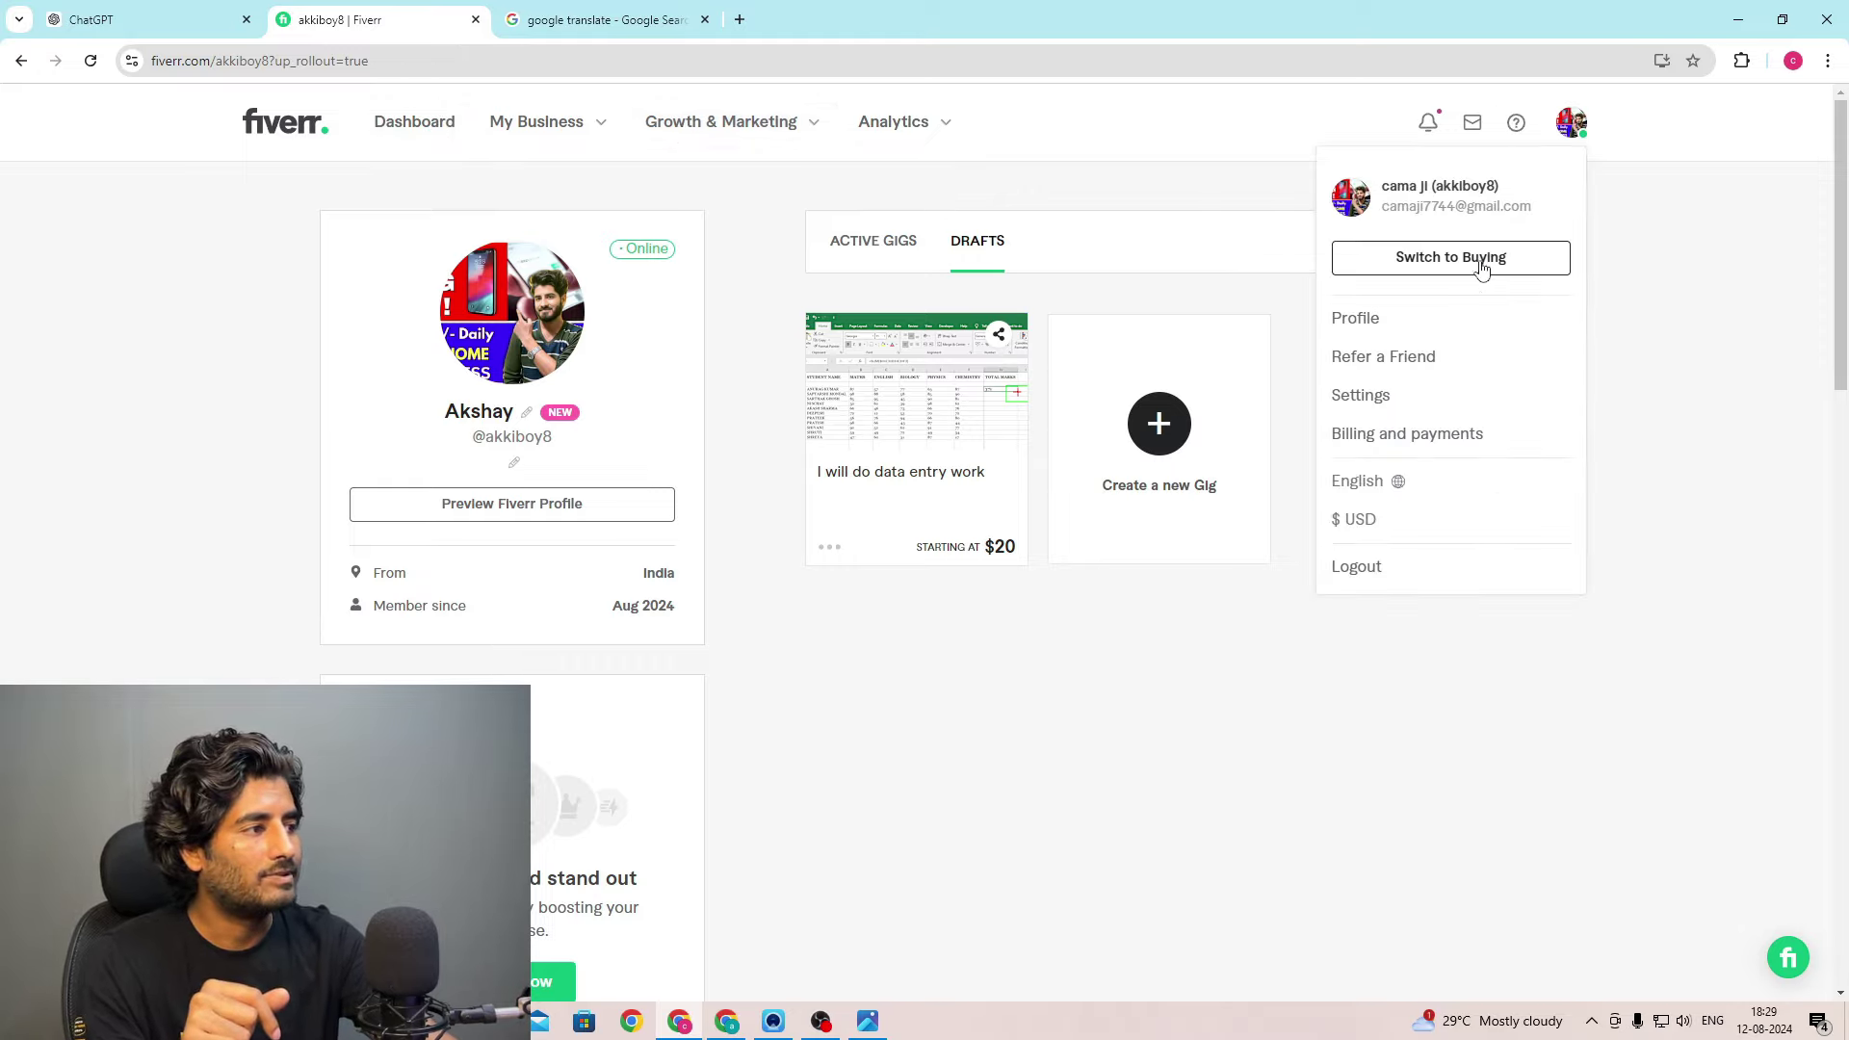
pyautogui.click(1408, 435)
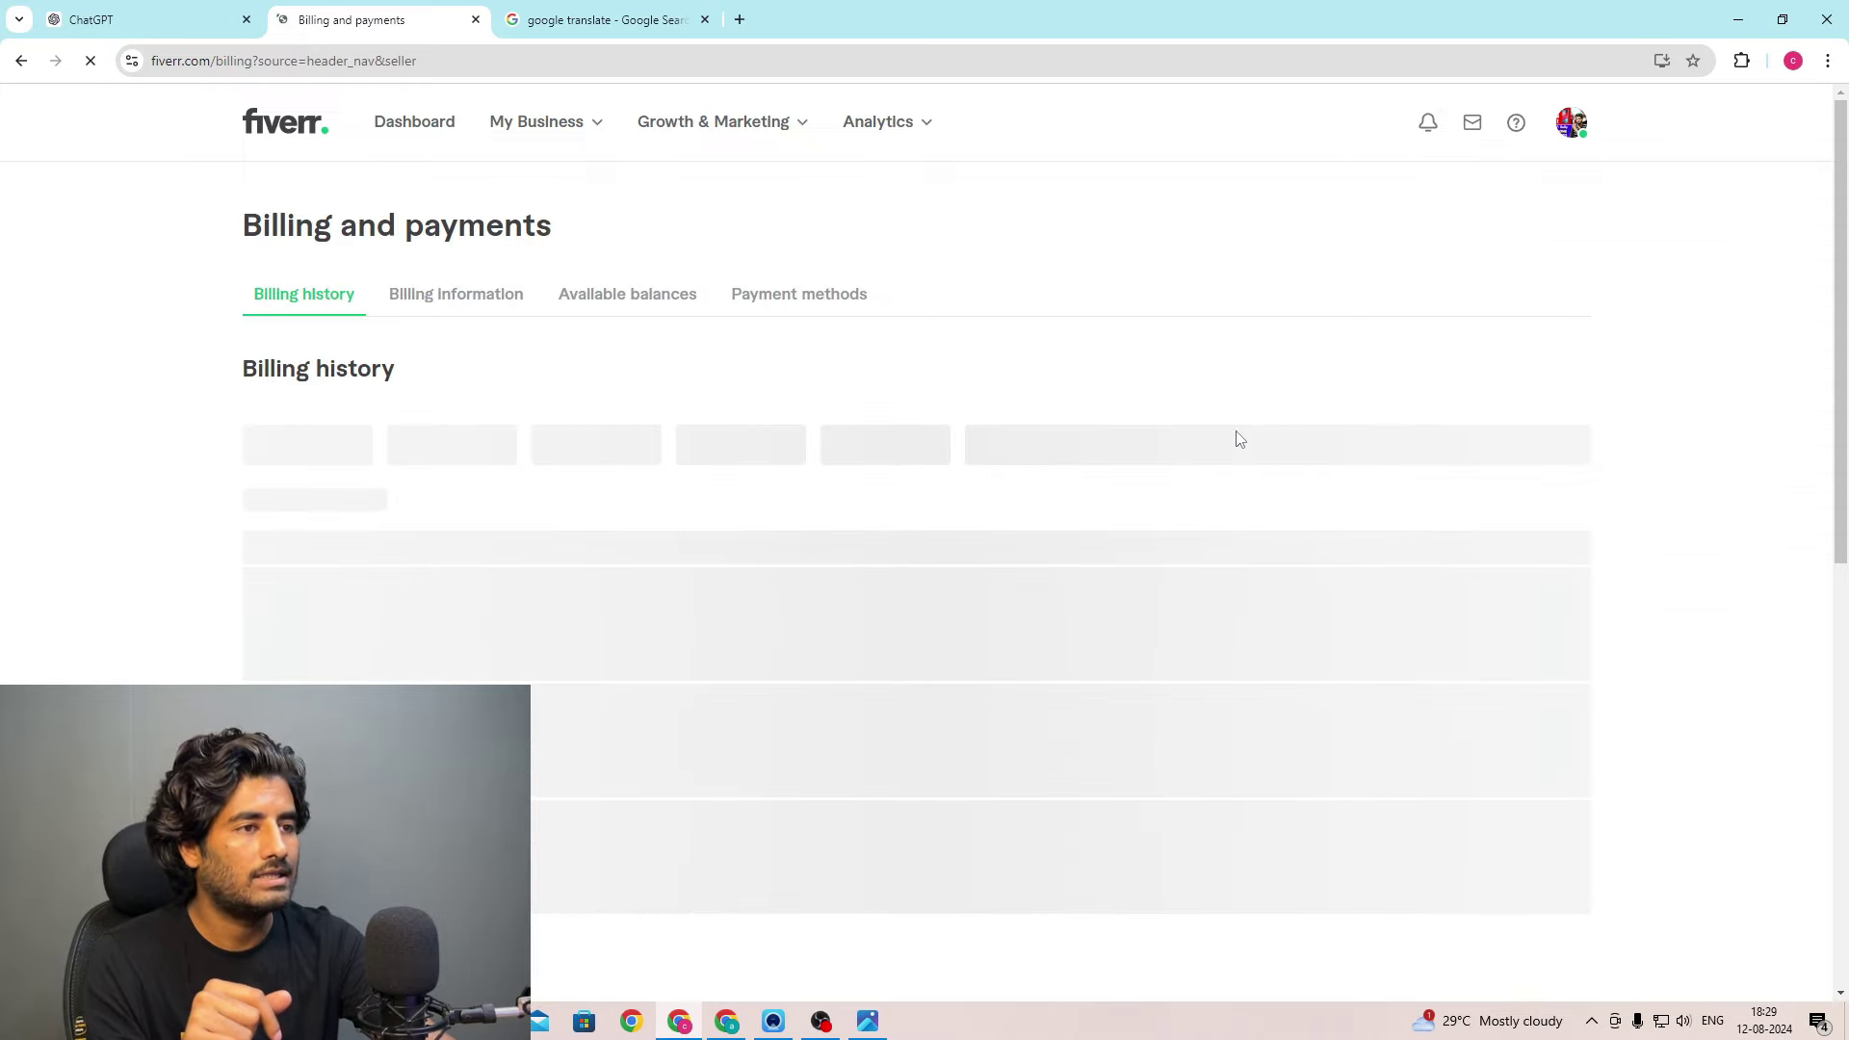
# Step: Review the billing information form, then view Available balances at ₹0.00
pyautogui.scroll(-2, 1107, 409)
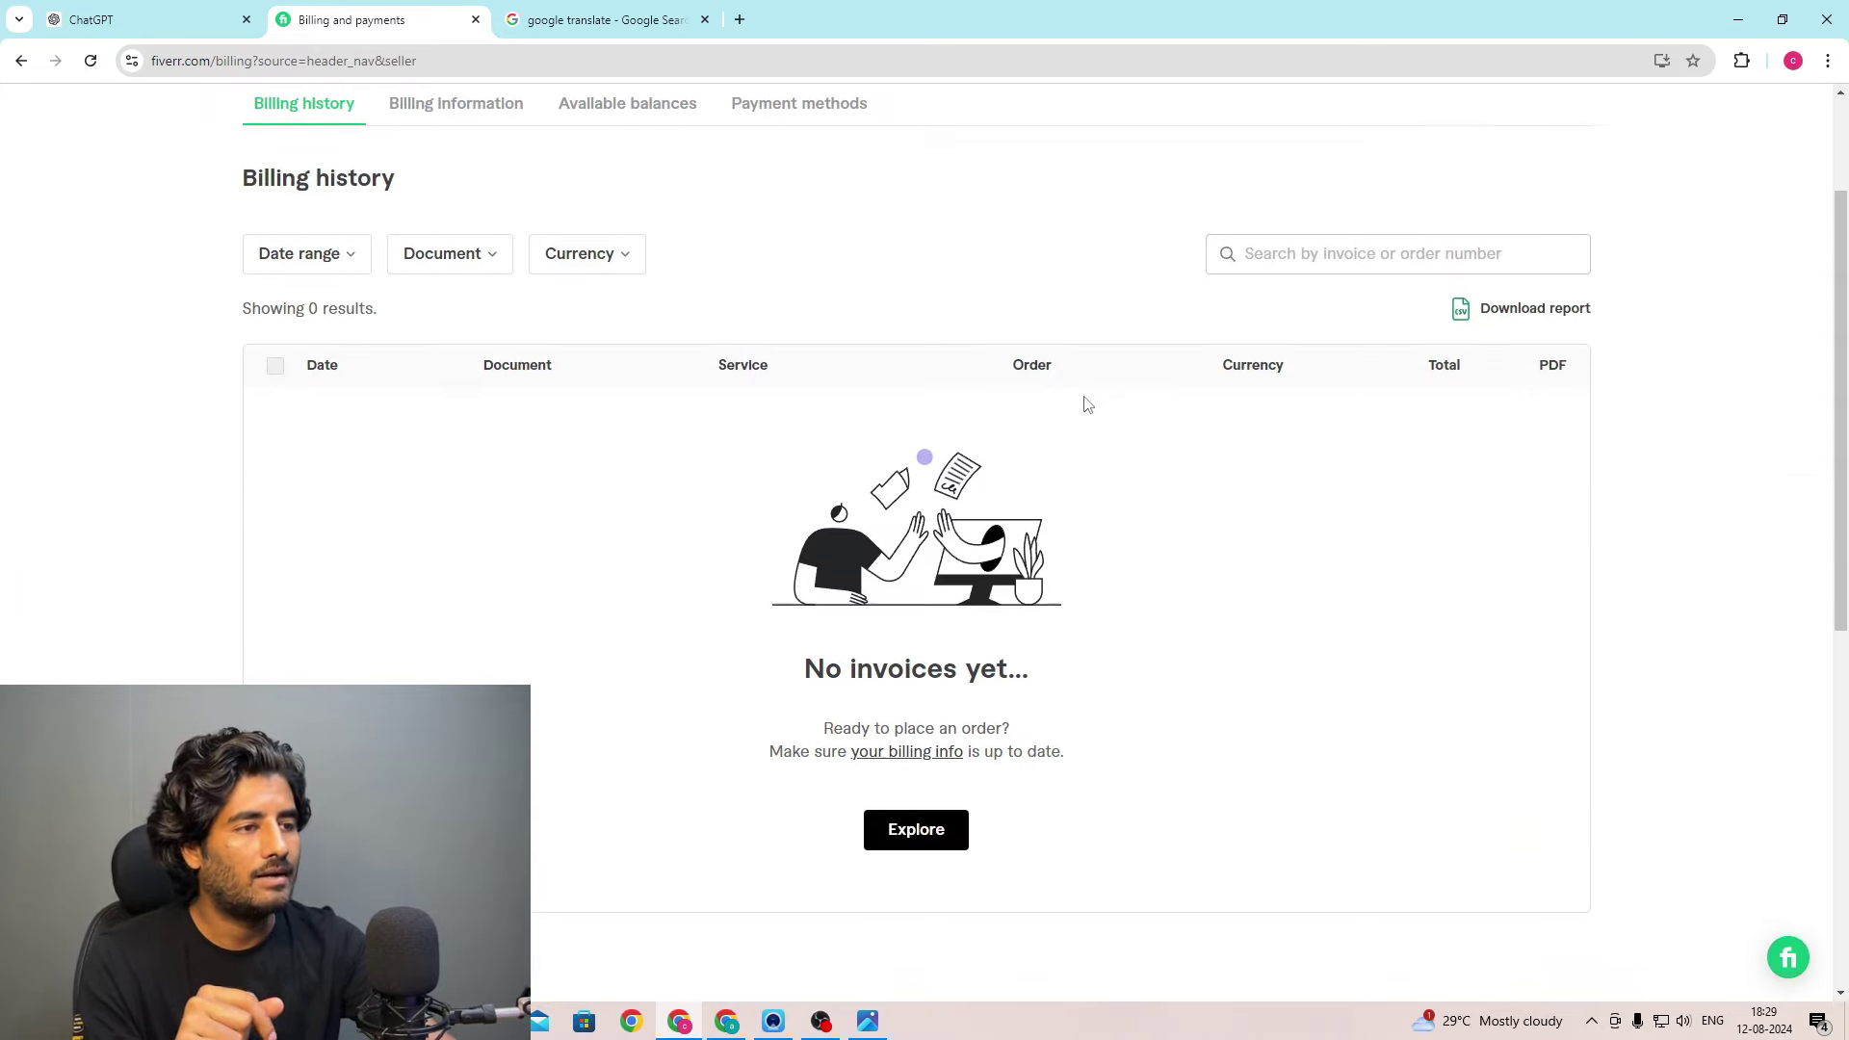
pyautogui.scroll(2, 674, 357)
pyautogui.click(453, 295)
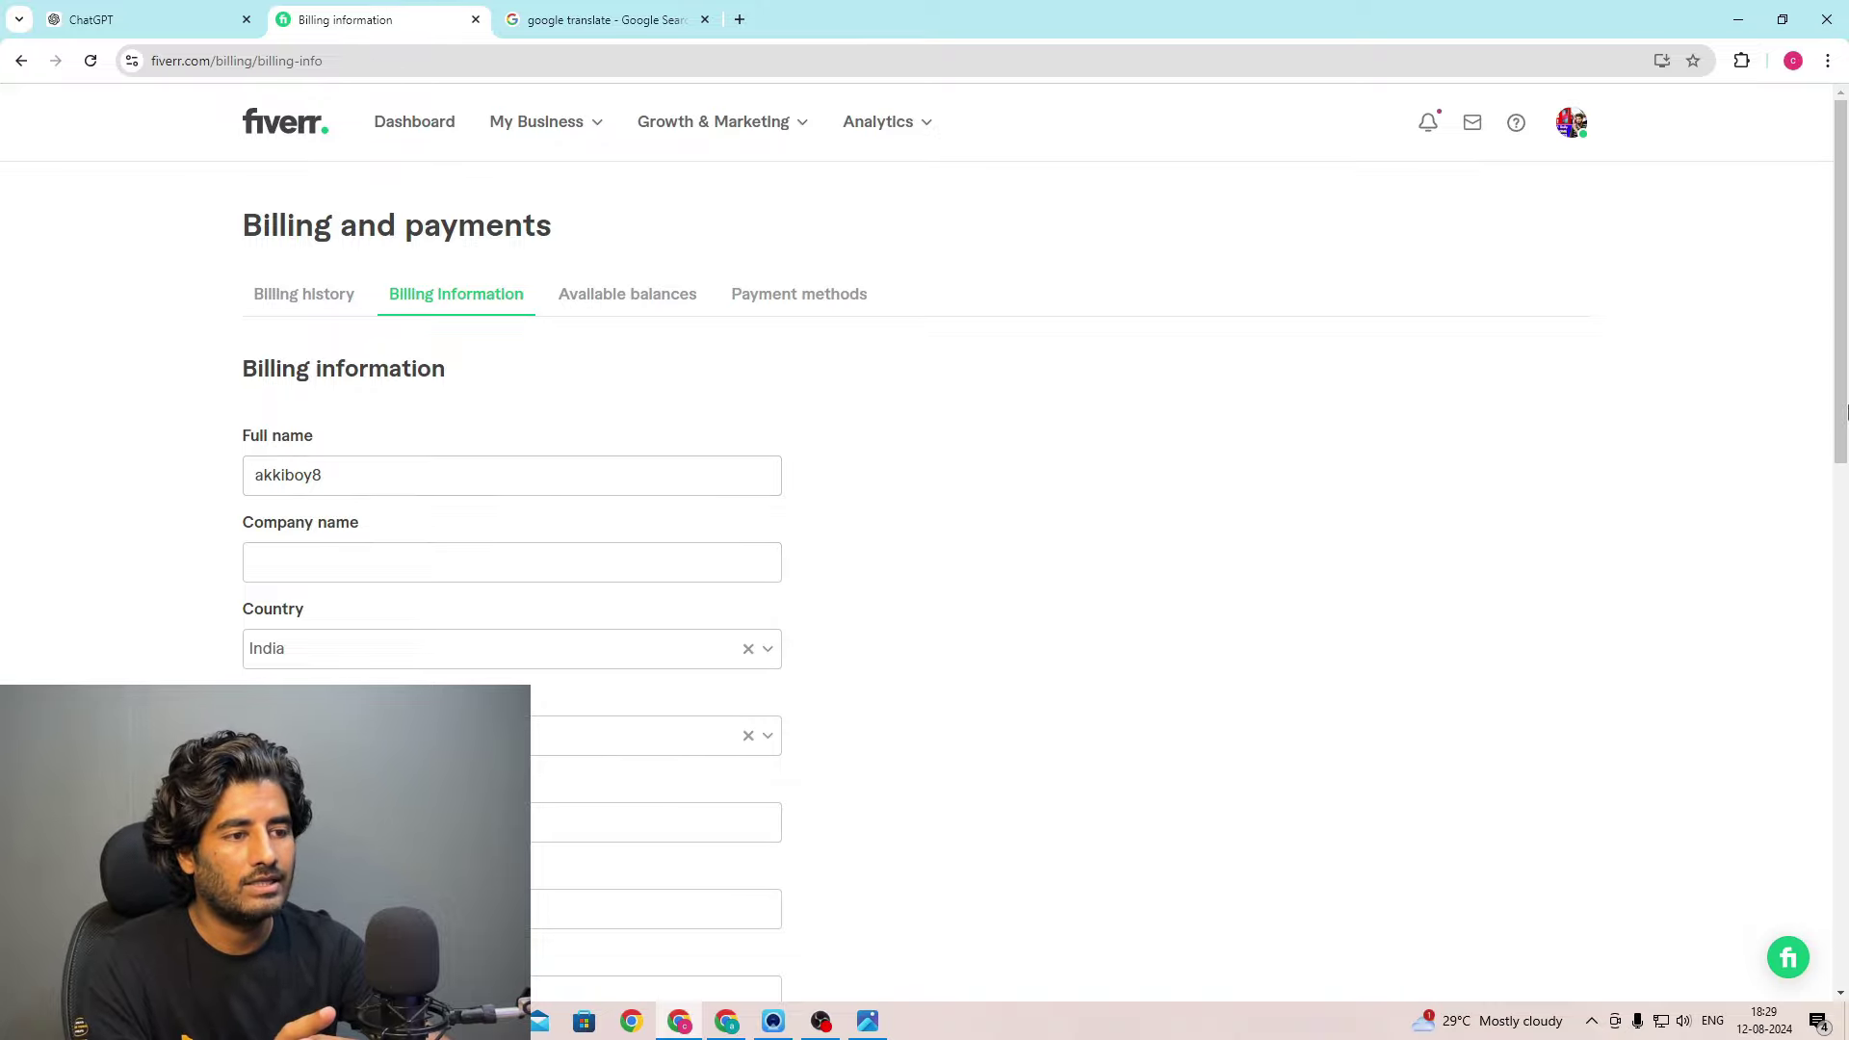
pyautogui.moveTo(1844, 412)
pyautogui.mouseDown()
pyautogui.moveTo(1844, 566)
pyautogui.moveTo(1845, 306)
pyautogui.moveTo(1844, 422)
pyautogui.mouseUp()
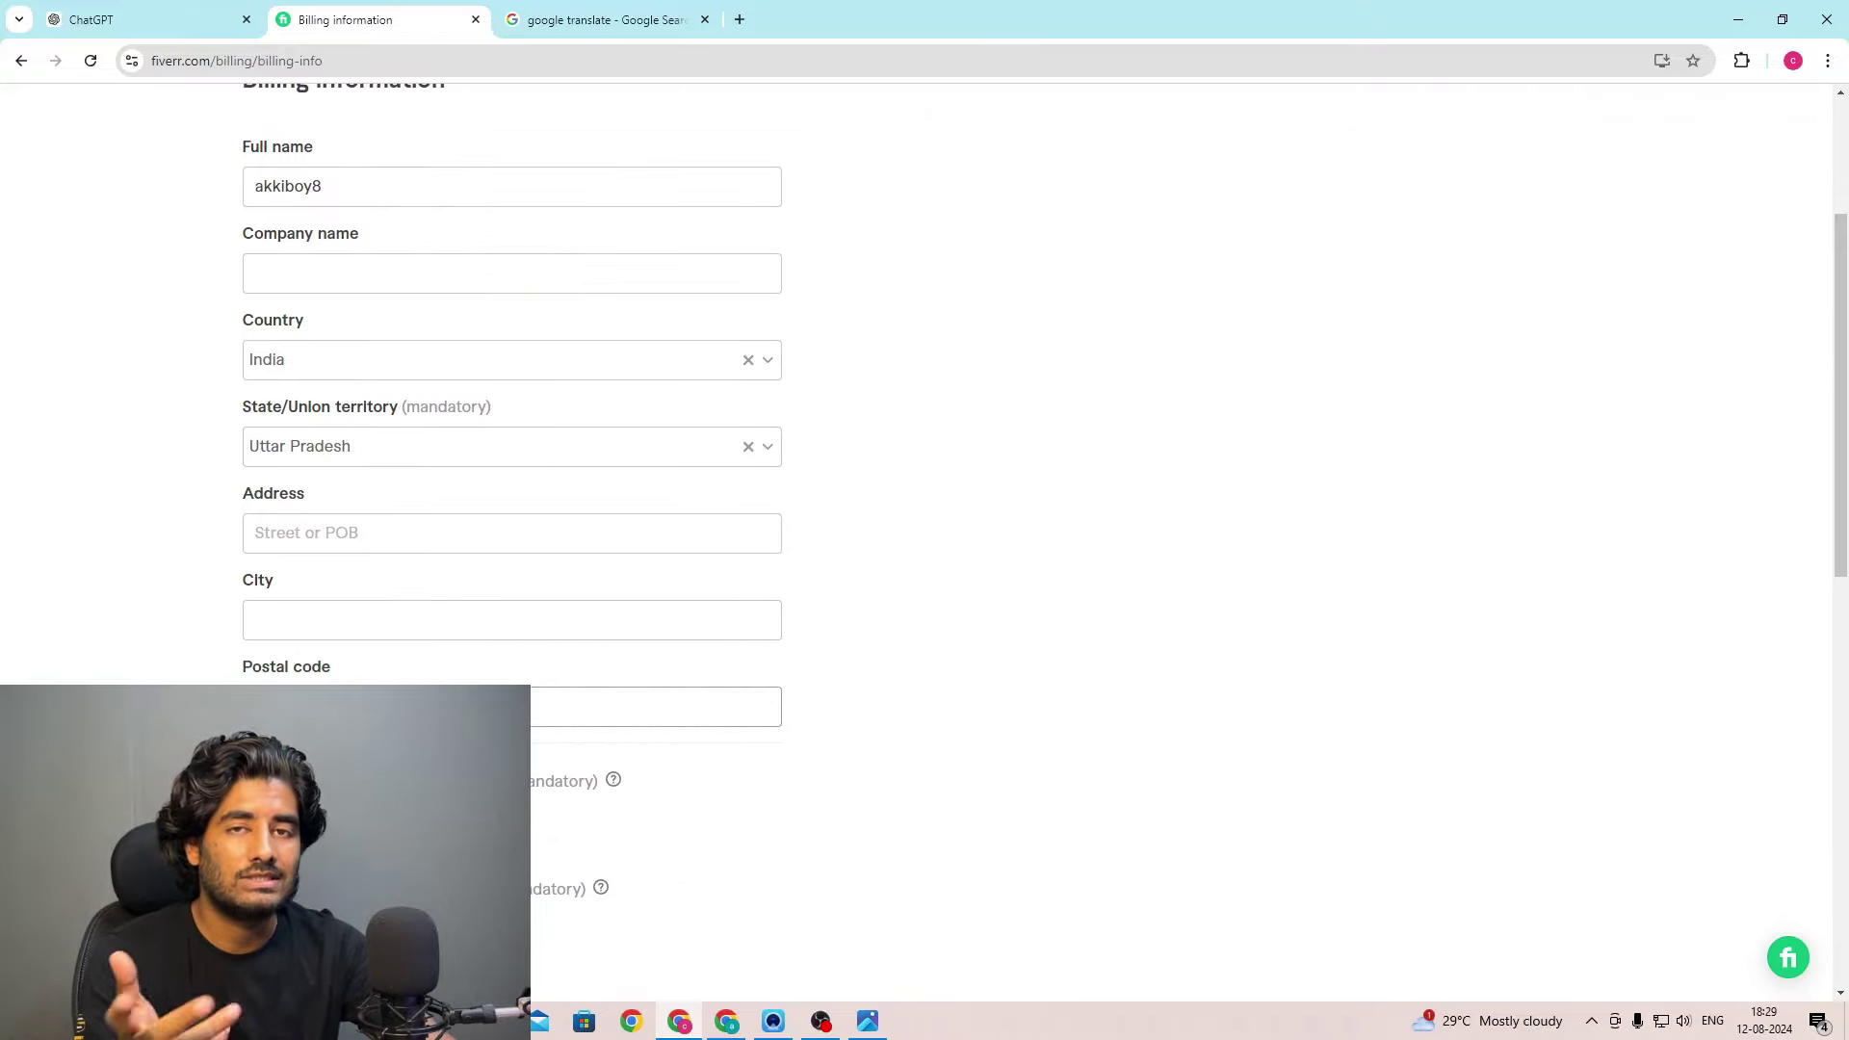
pyautogui.scroll(-3, 925, 482)
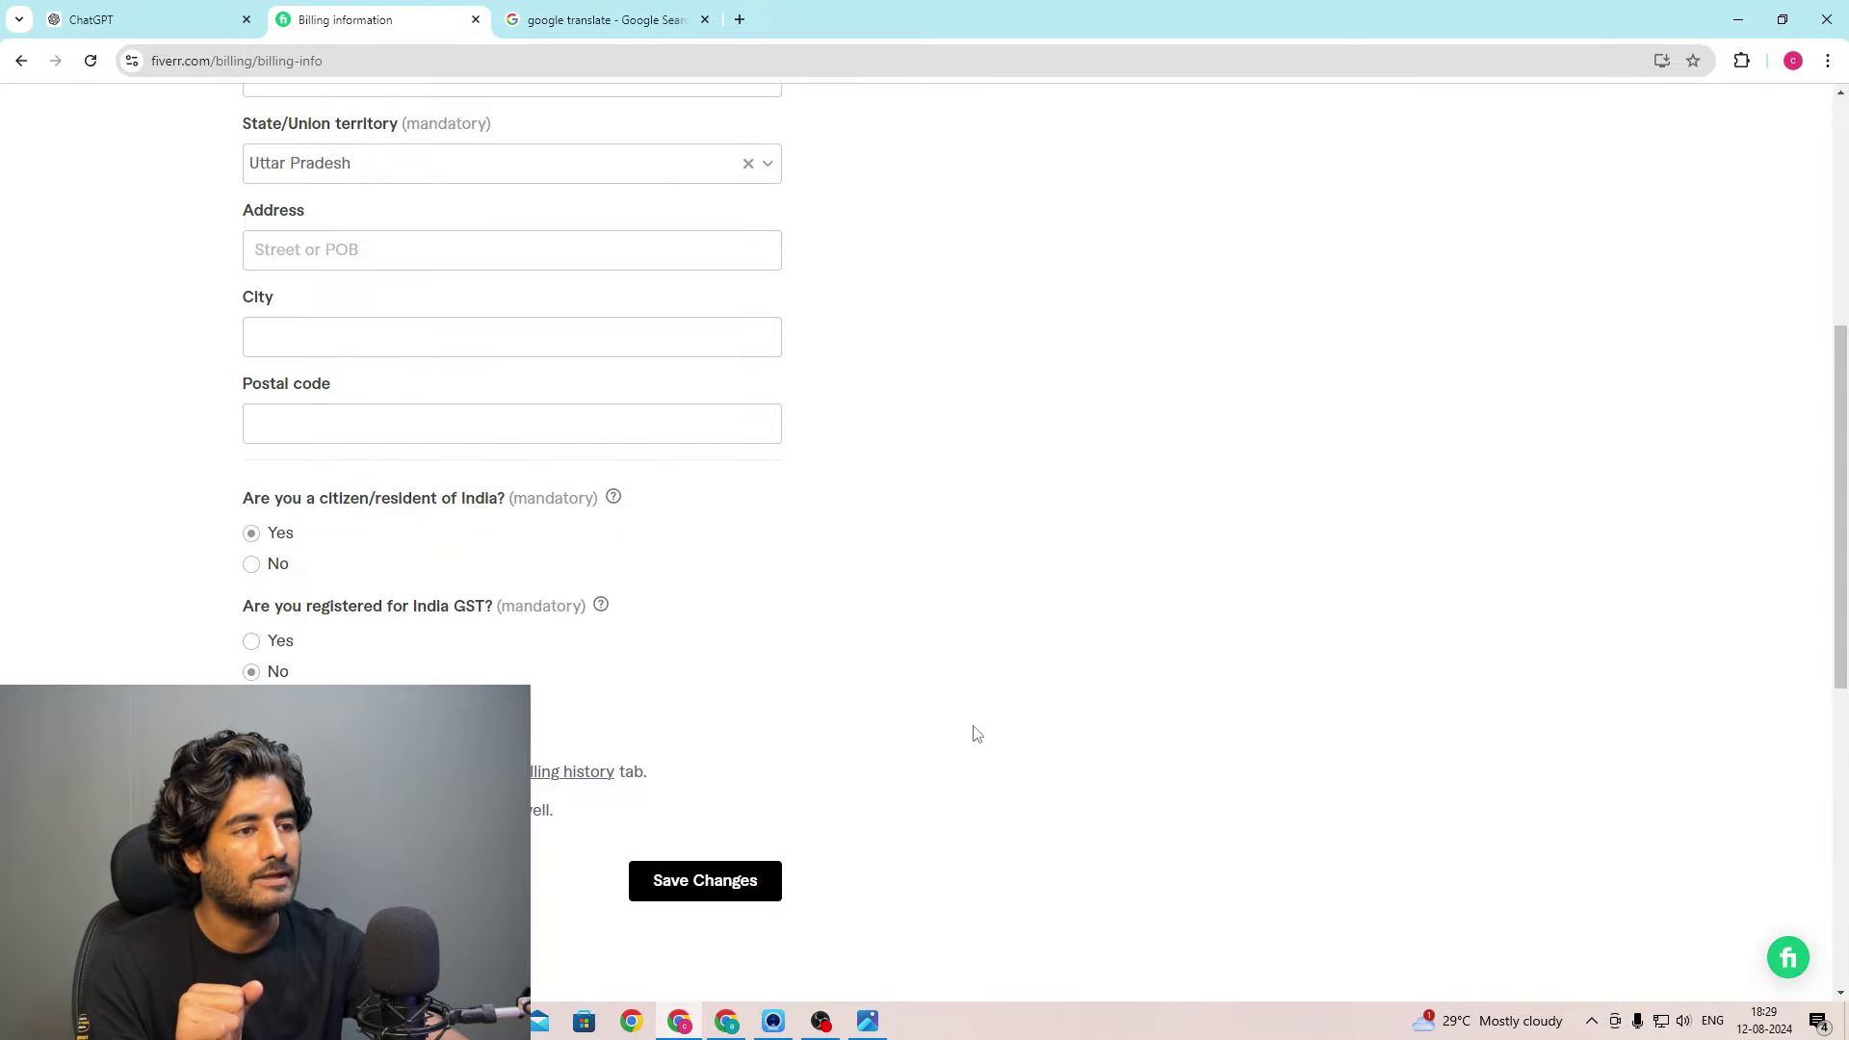
pyautogui.scroll(6, 970, 735)
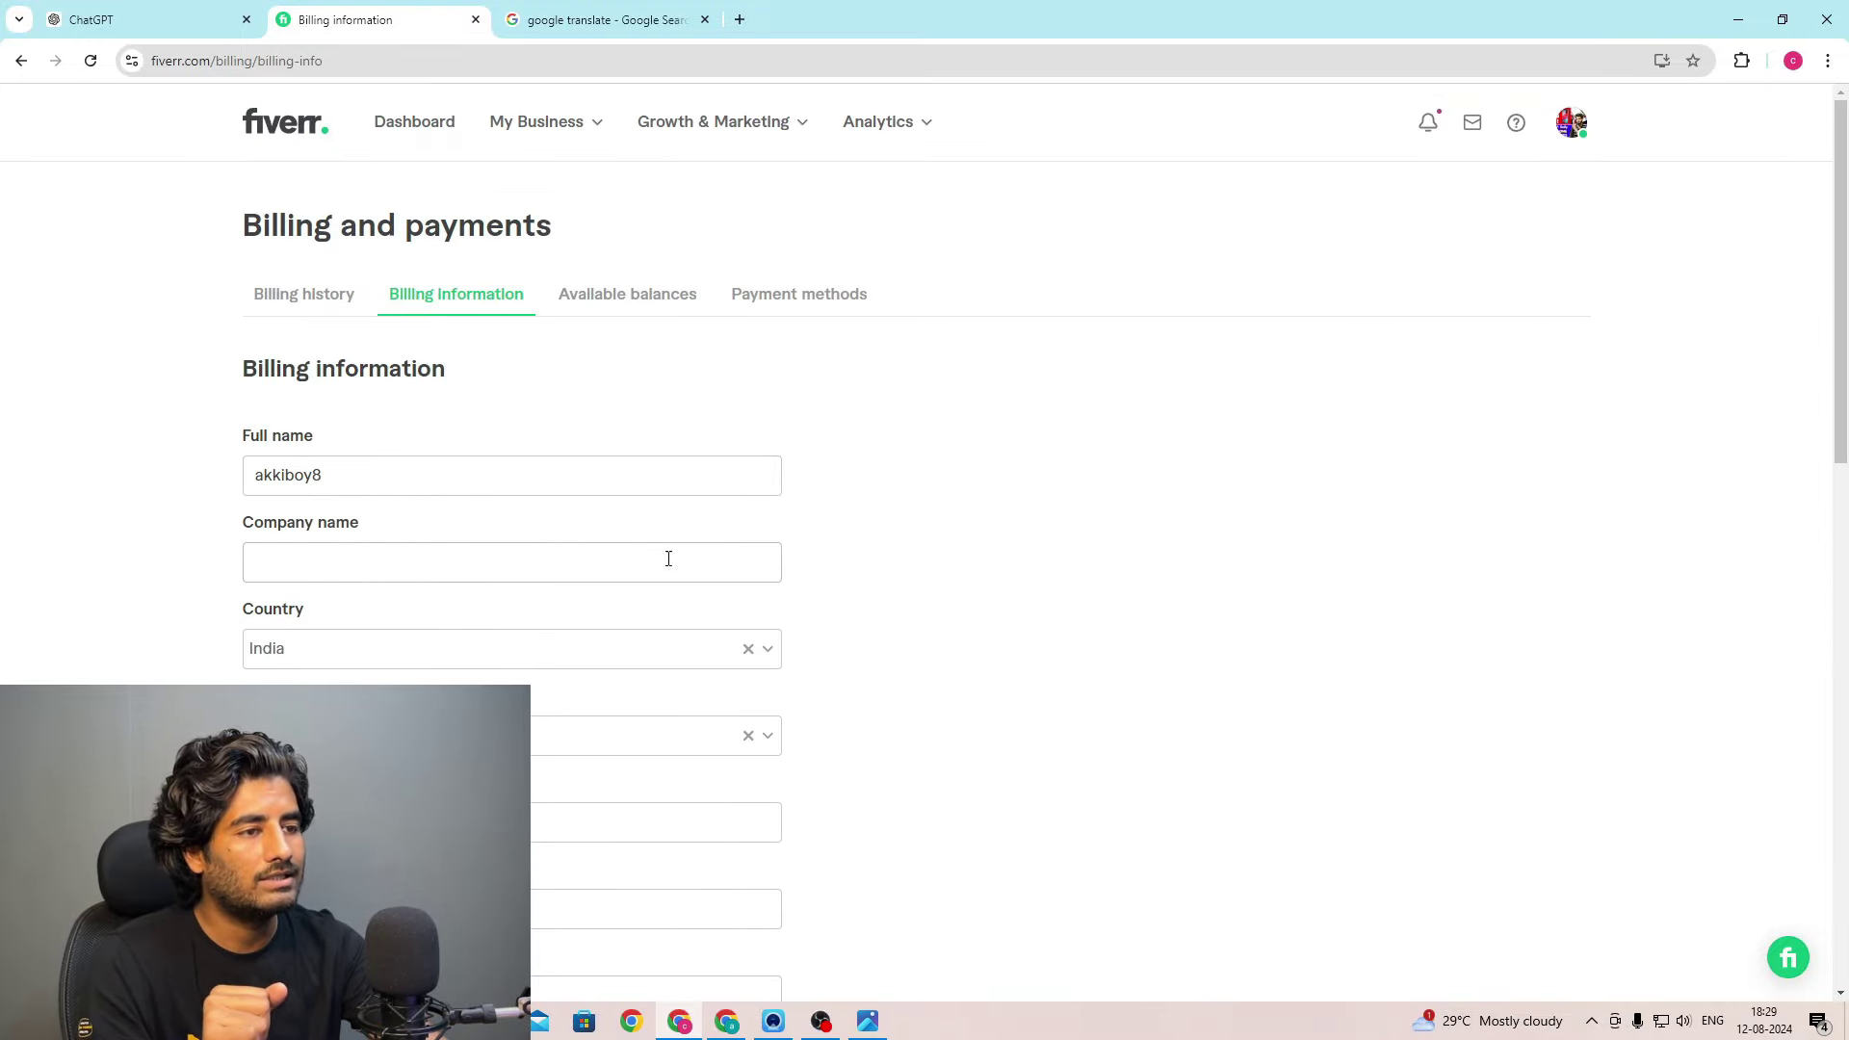
pyautogui.click(621, 294)
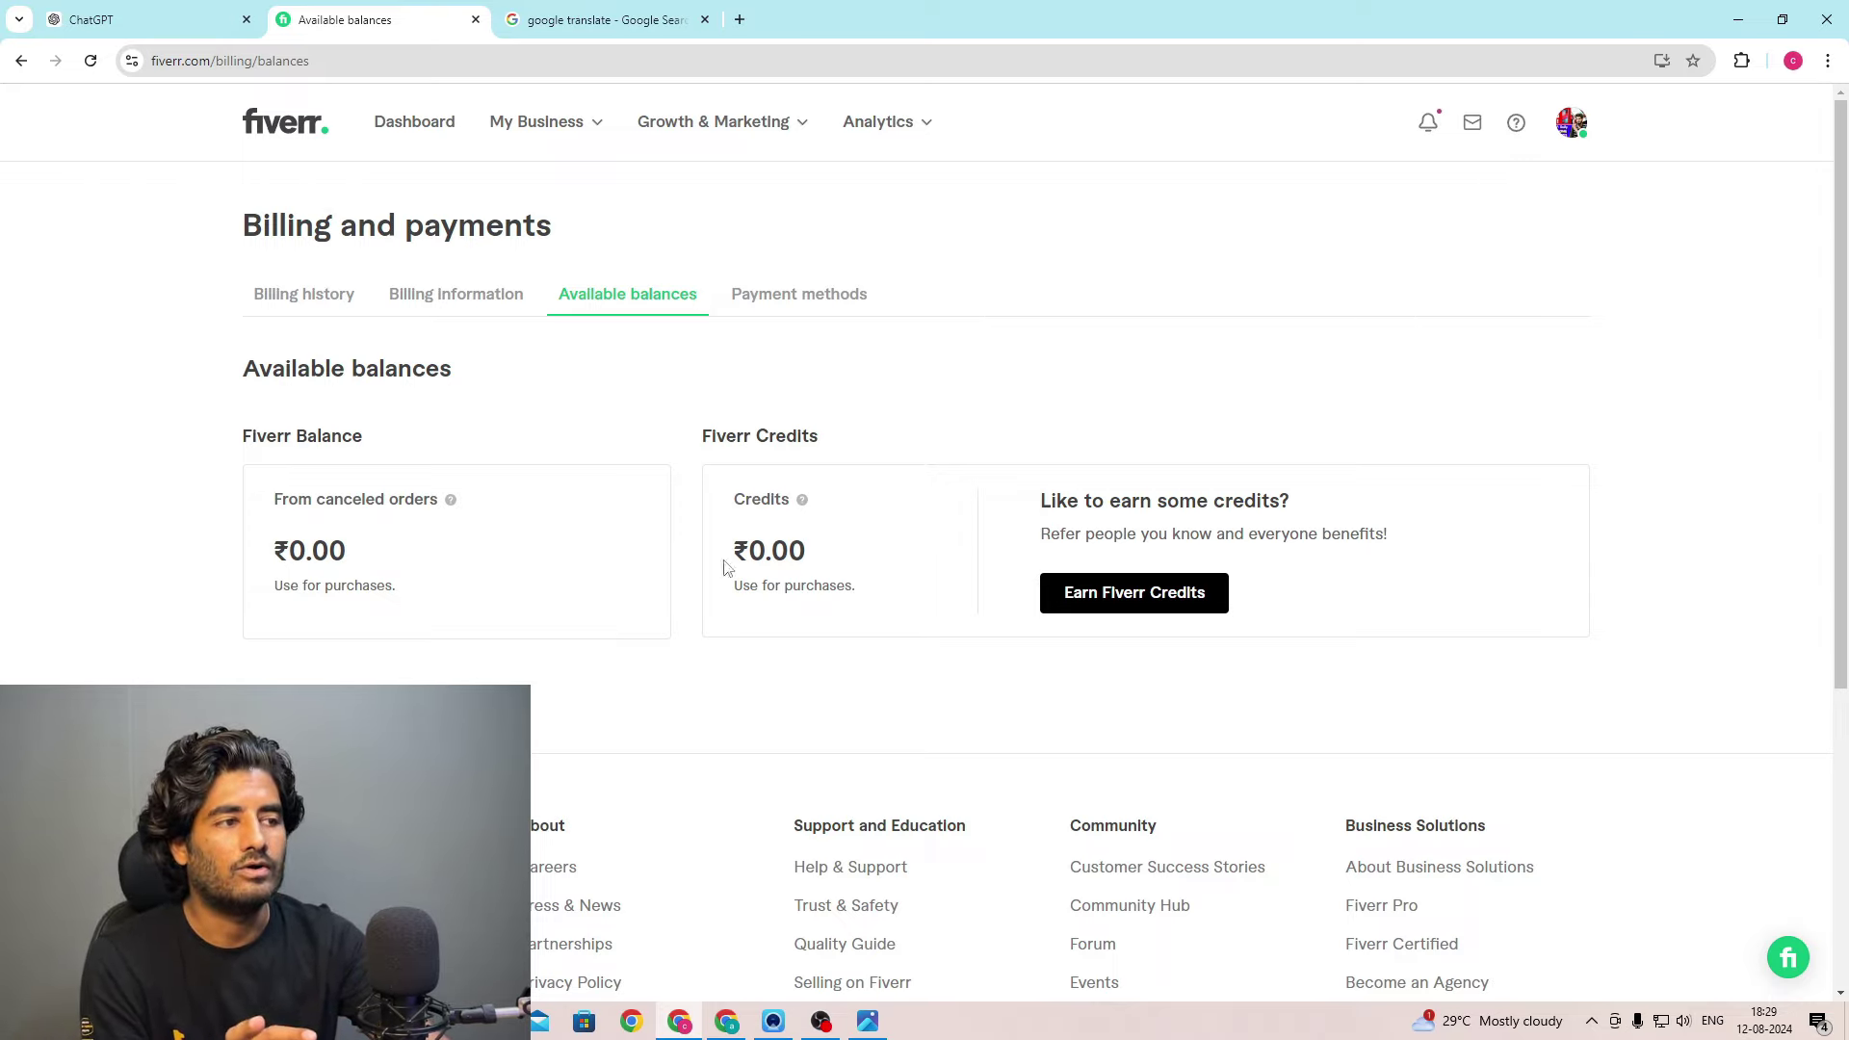
# Step: Check the saved payment methods, select PayPal as a new method, then dismiss the dialog
pyautogui.click(797, 296)
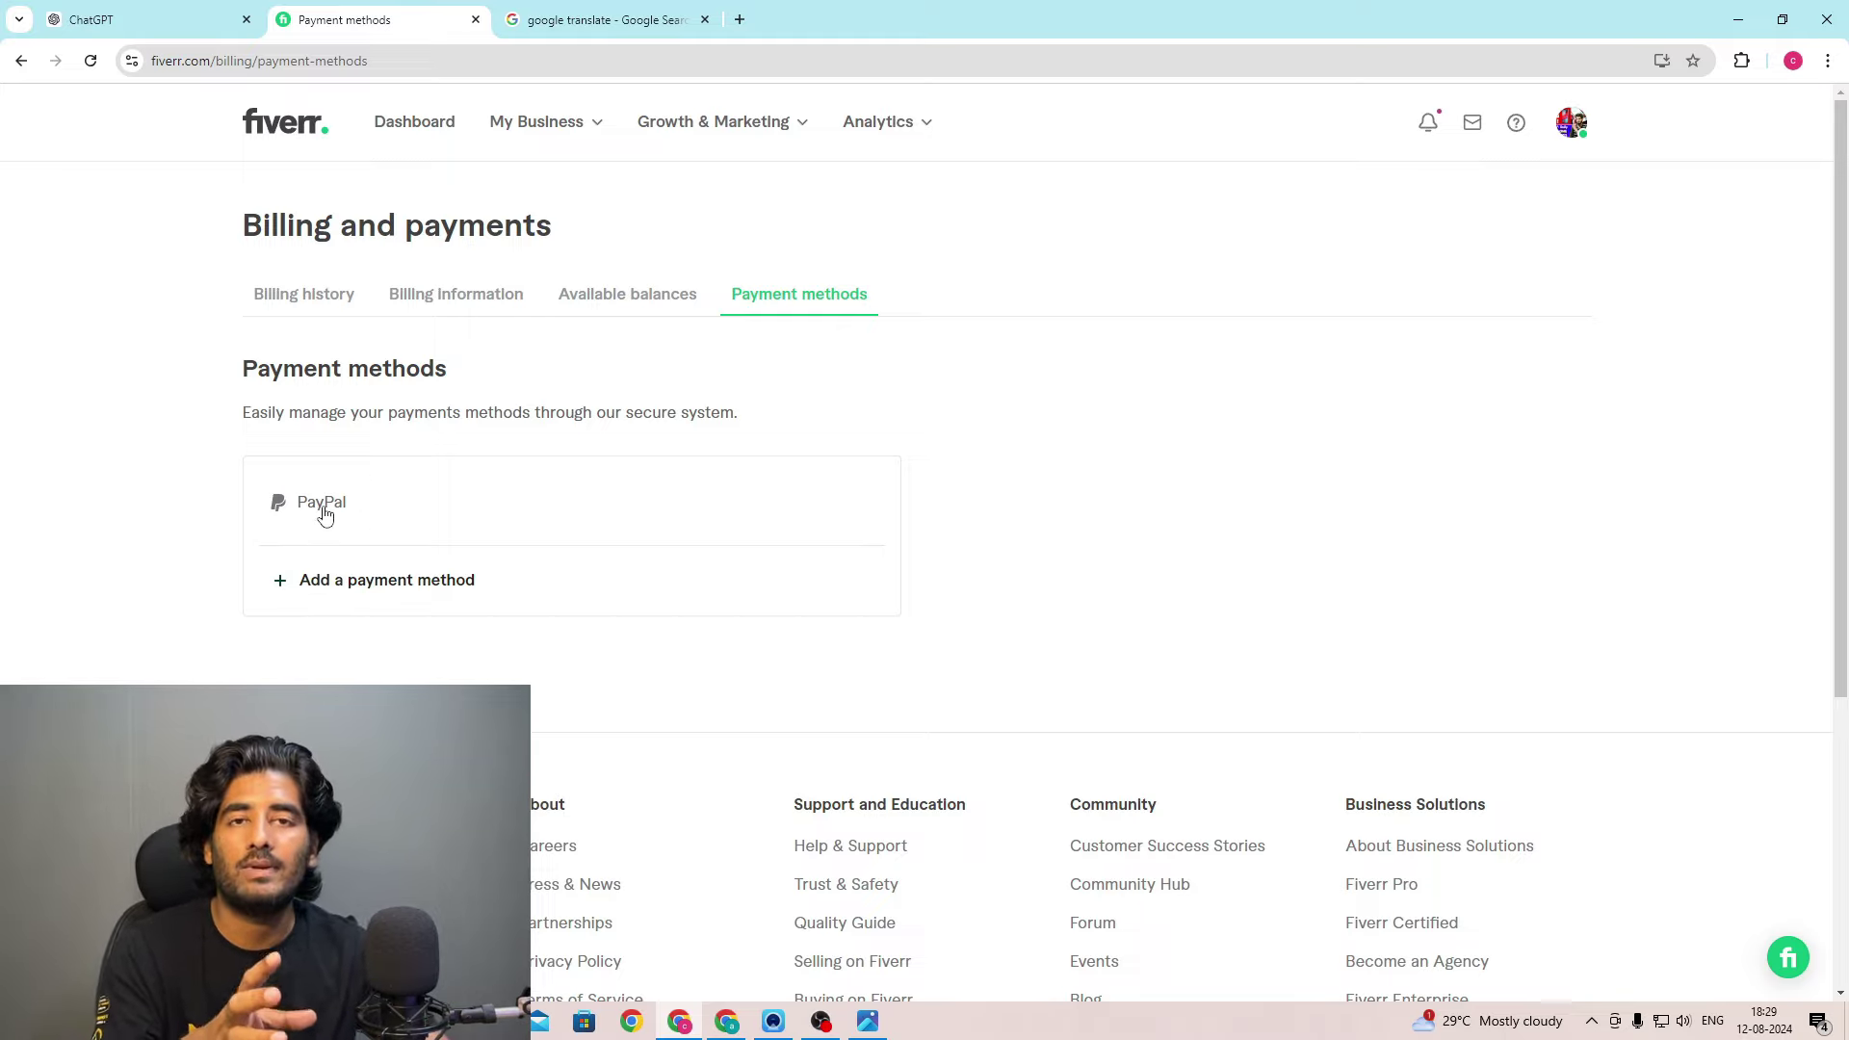
pyautogui.click(363, 589)
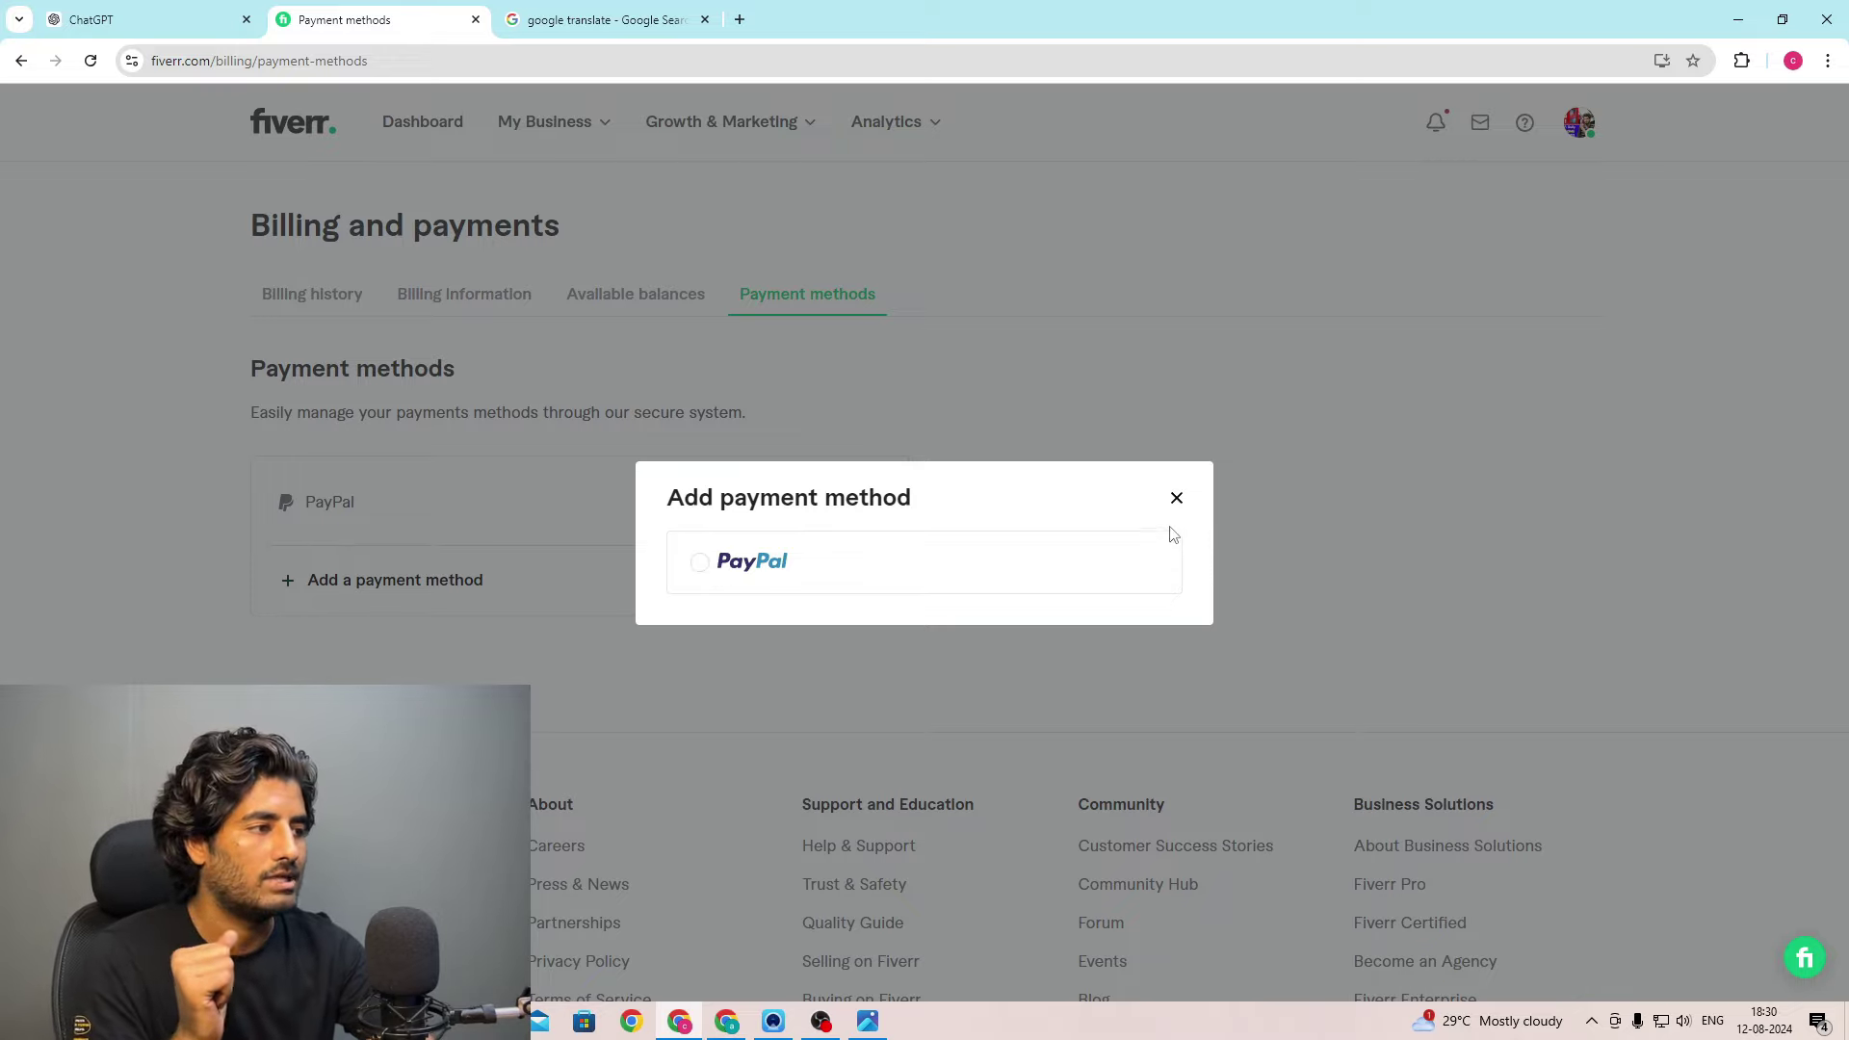
pyautogui.click(701, 565)
pyautogui.click(1177, 418)
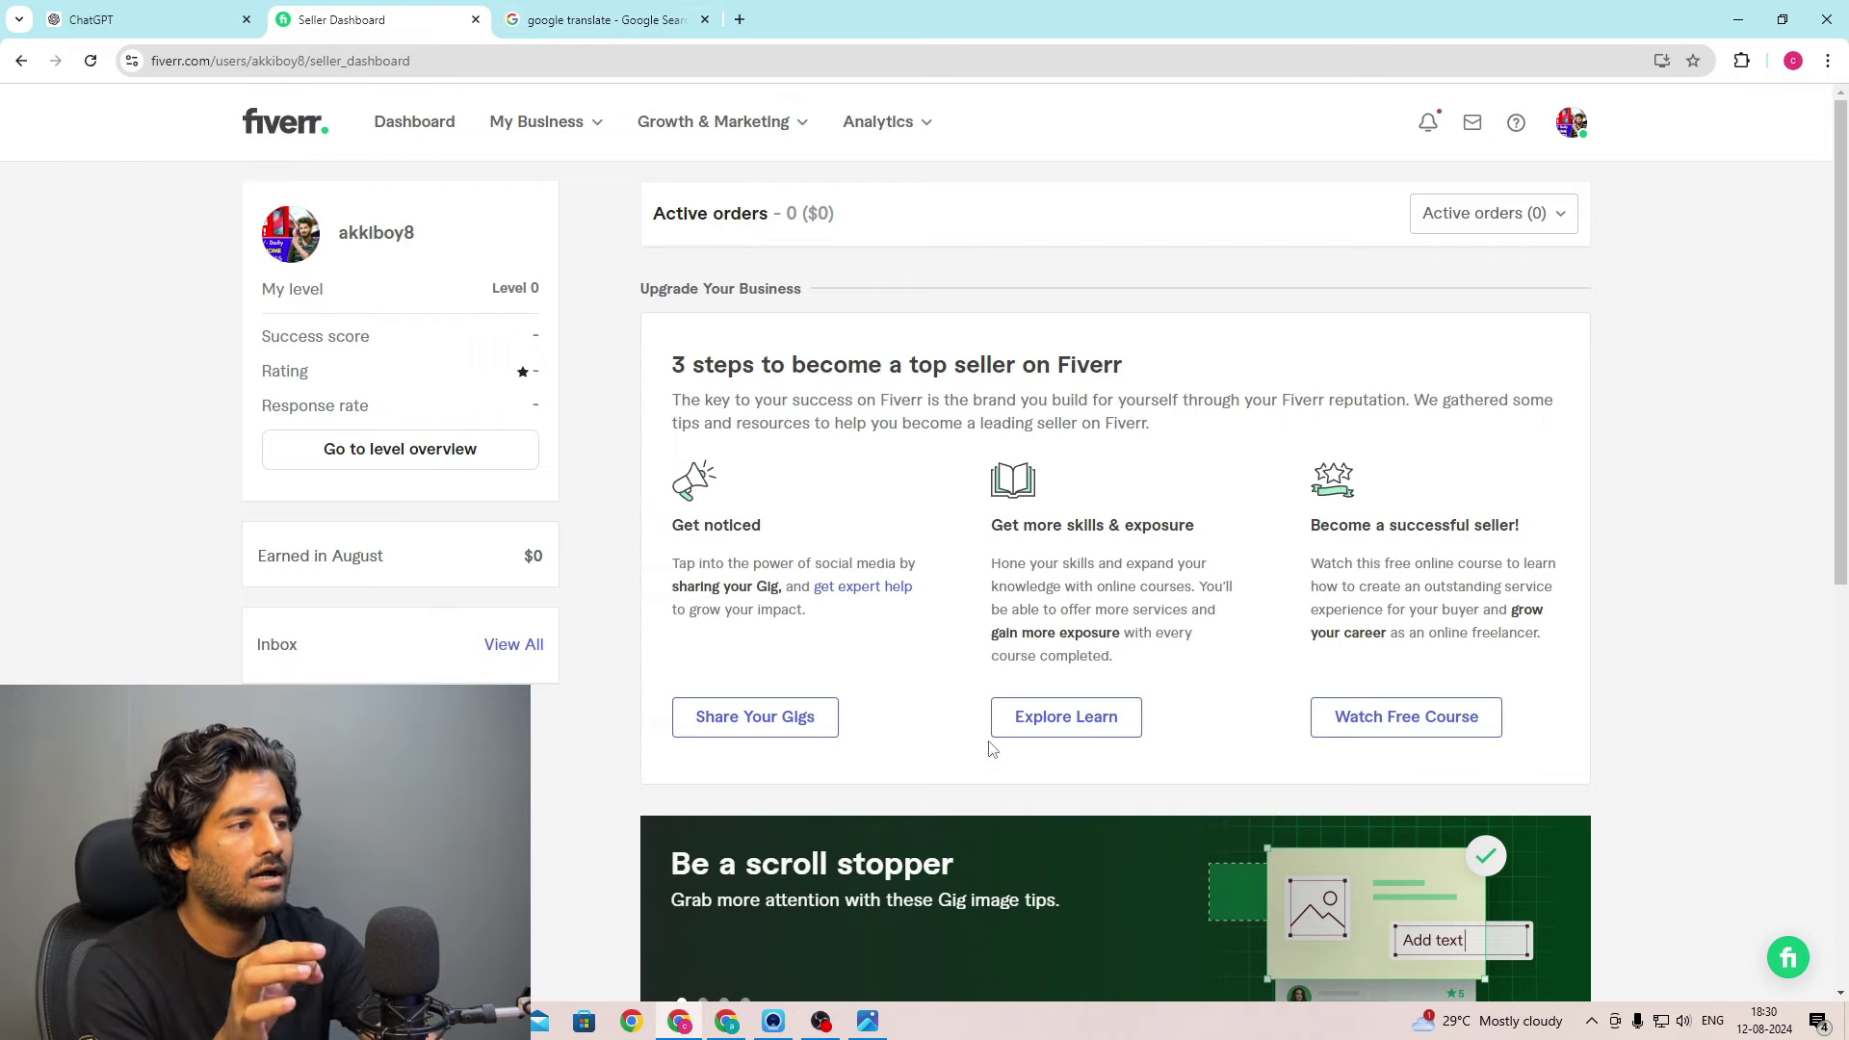
pyautogui.scroll(-3, 963, 539)
pyautogui.scroll(-4, 936, 502)
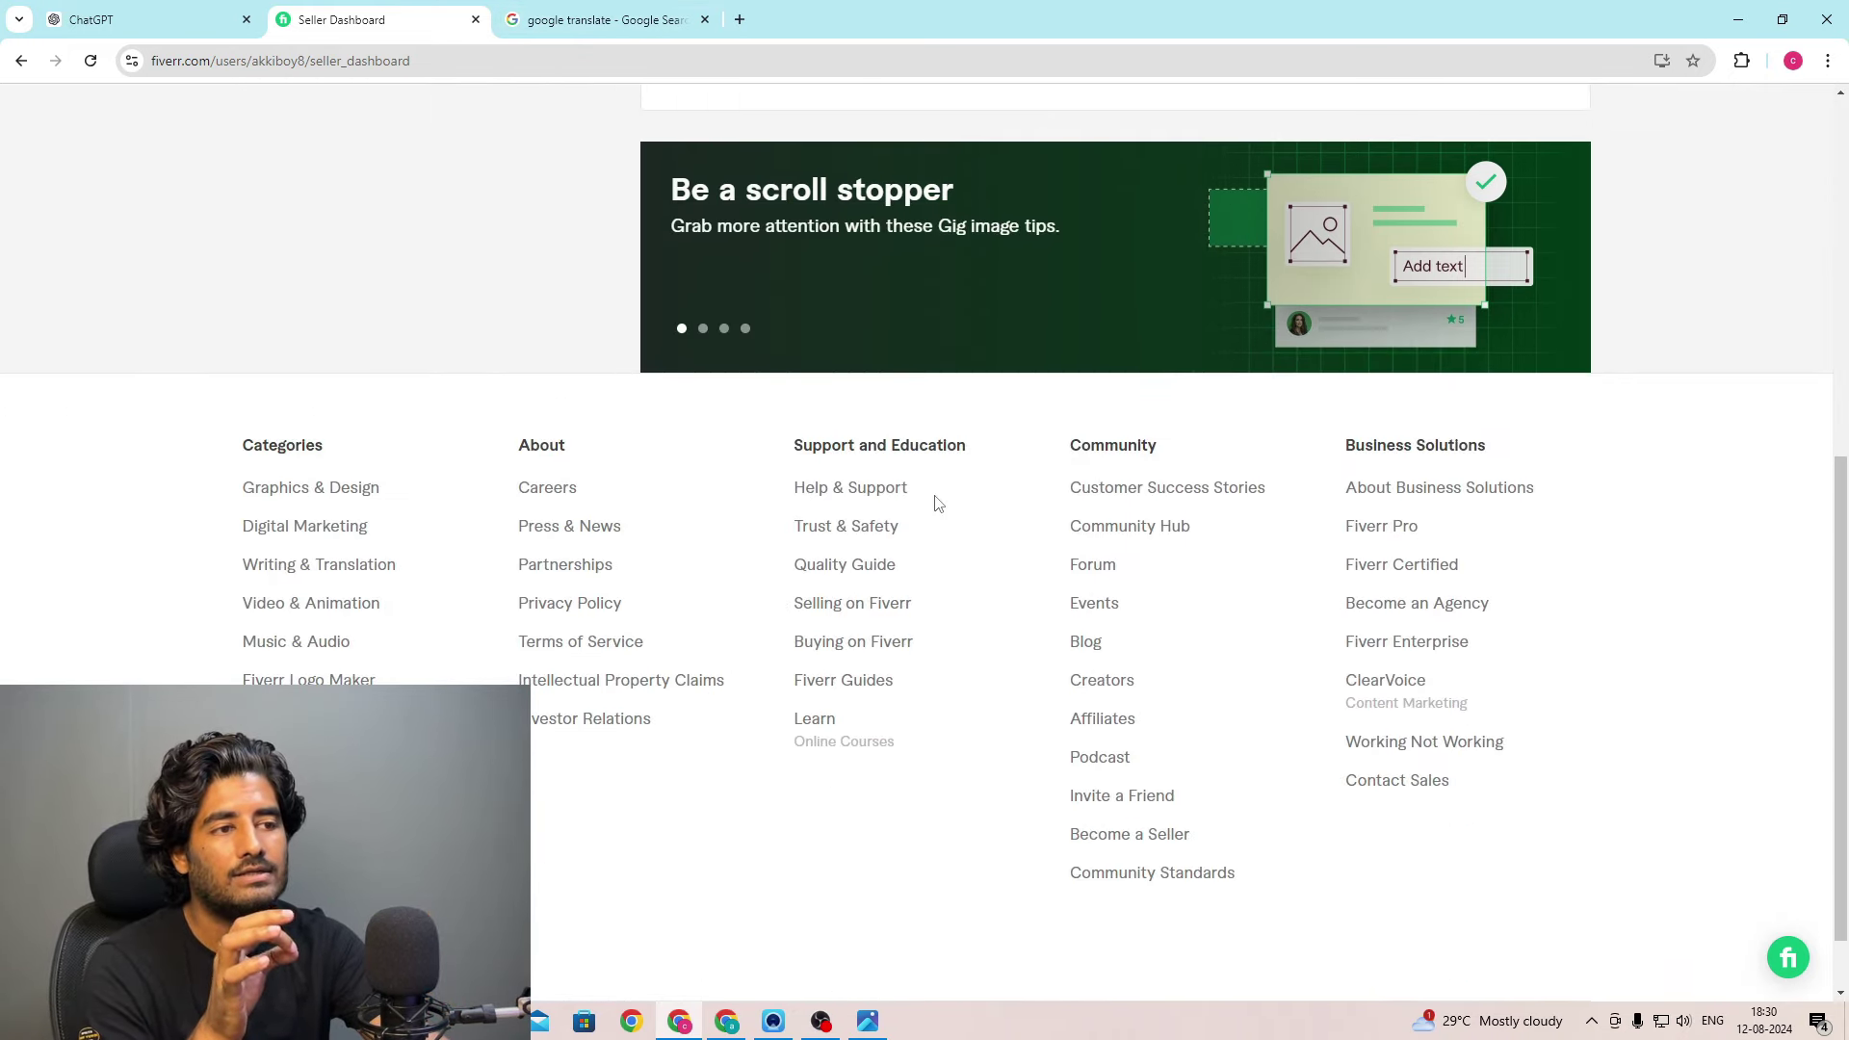